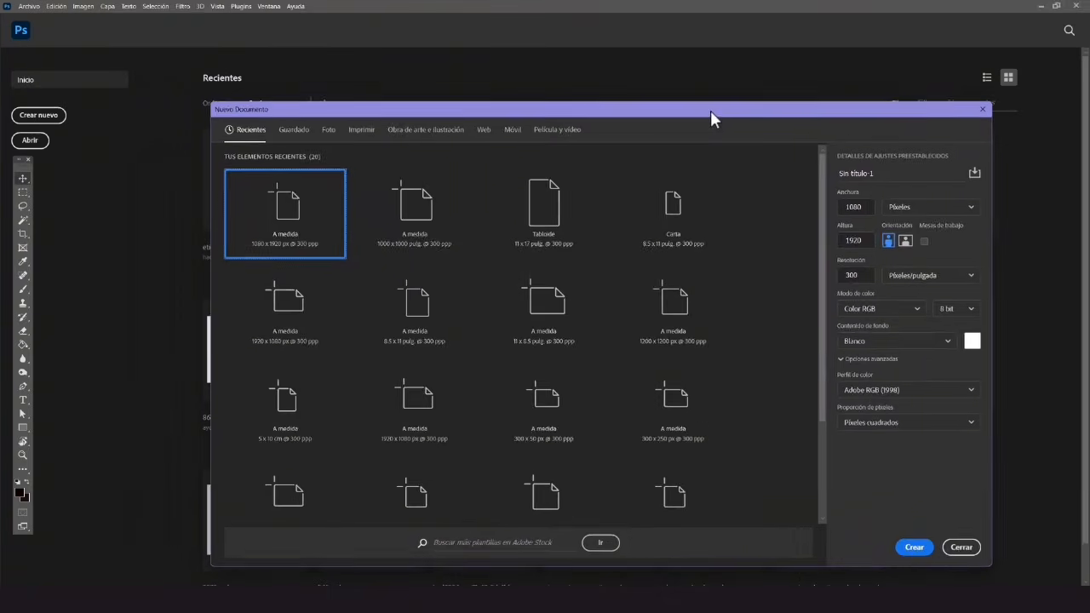
# Create a 1080 x 1920 pixel portrait document at 300 pixels per inch with RGB color and a white background
pyautogui.click(852, 208)
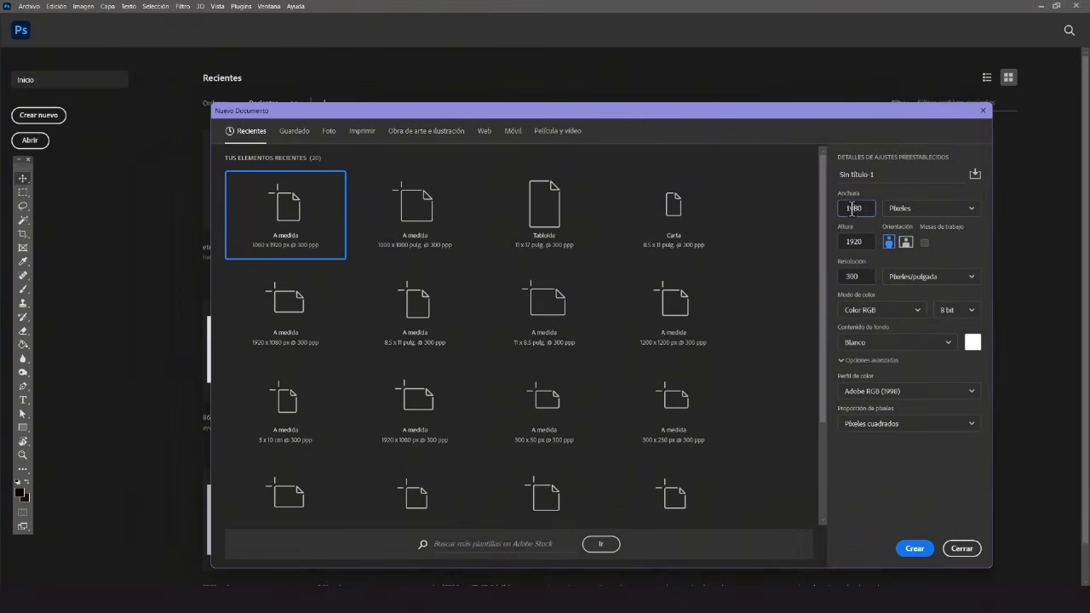
pyautogui.click(903, 210)
pyautogui.click(905, 210)
pyautogui.click(913, 550)
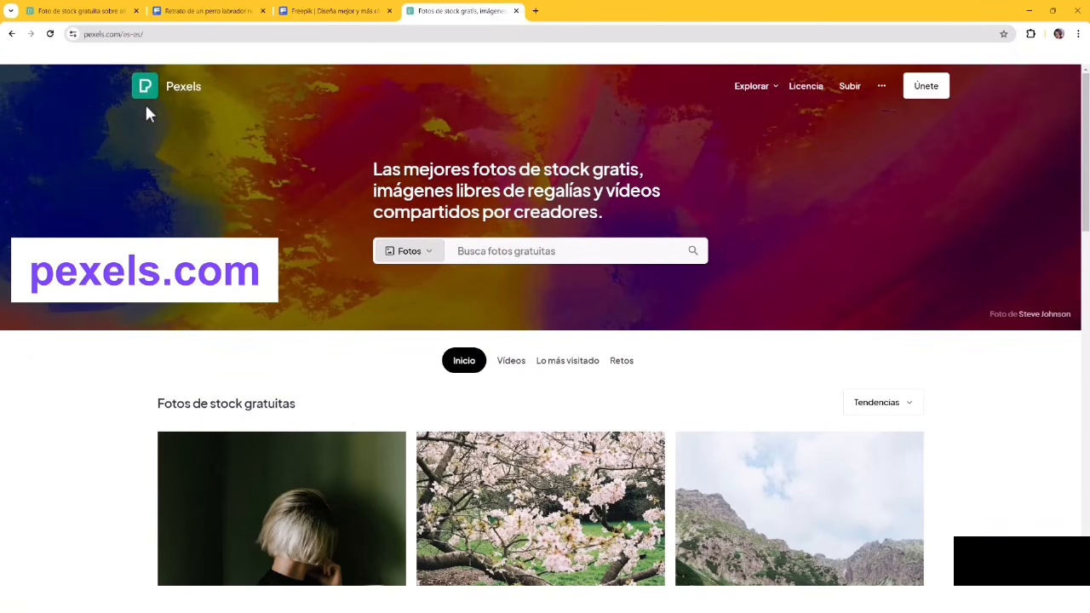
# Browse the free stock photos on the Pexels home page in the web browser
pyautogui.scroll(-3, 235, 218)
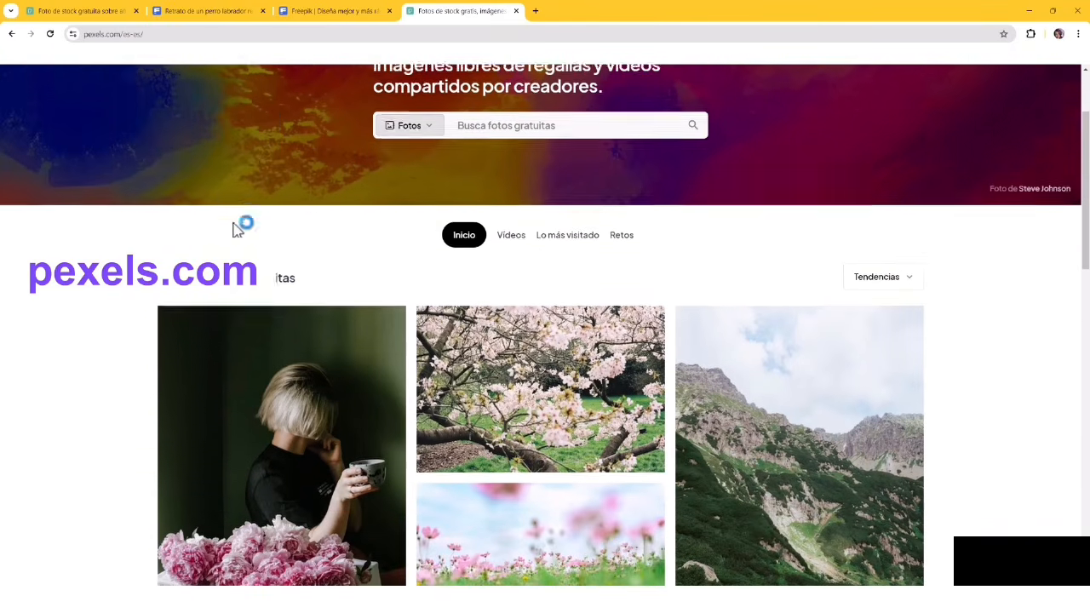
pyautogui.scroll(-1, 234, 225)
pyautogui.scroll(-1, 236, 227)
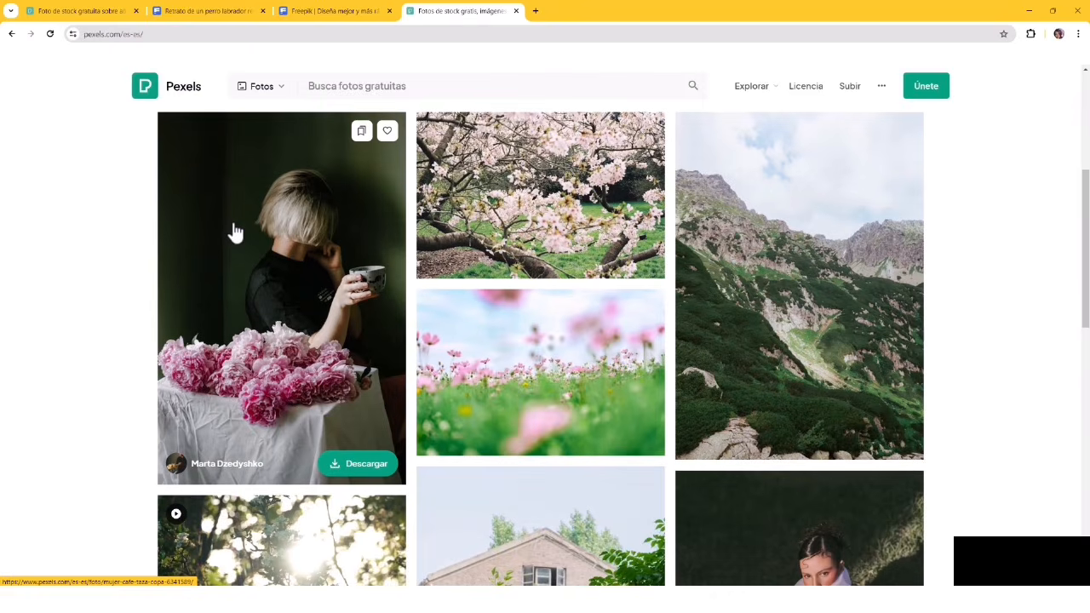
pyautogui.scroll(-2, 235, 230)
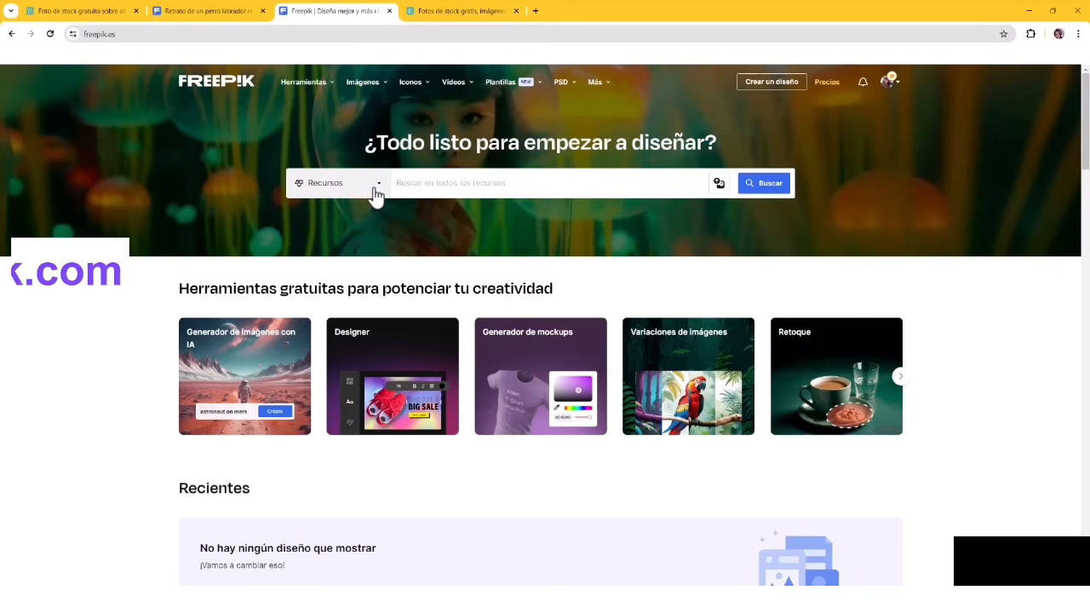
# Limit the Freepik search to Vectores and browse the vector resources
pyautogui.click(375, 191)
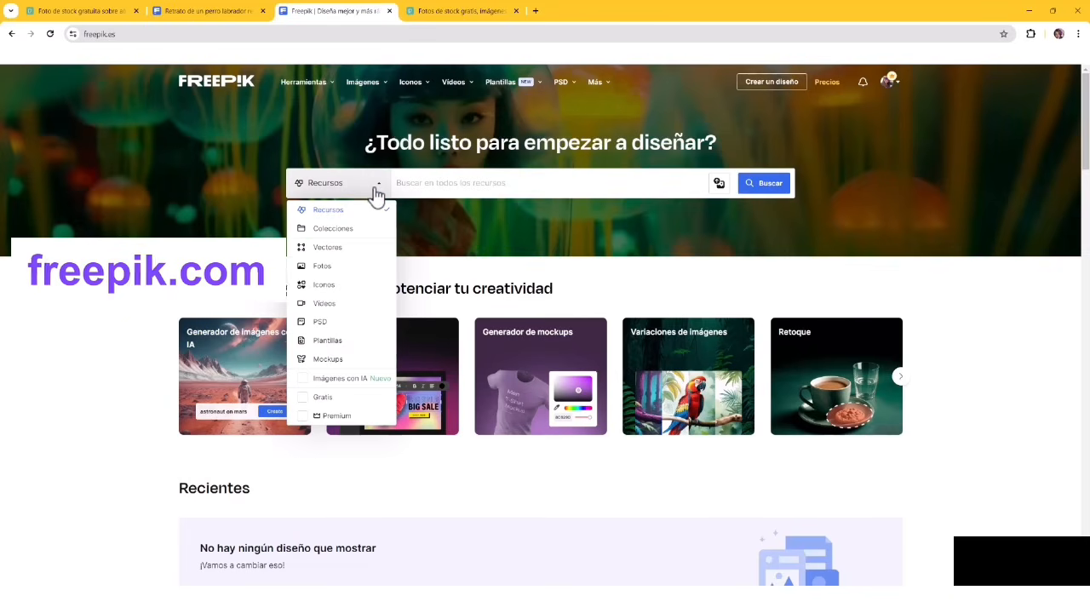
pyautogui.click(345, 256)
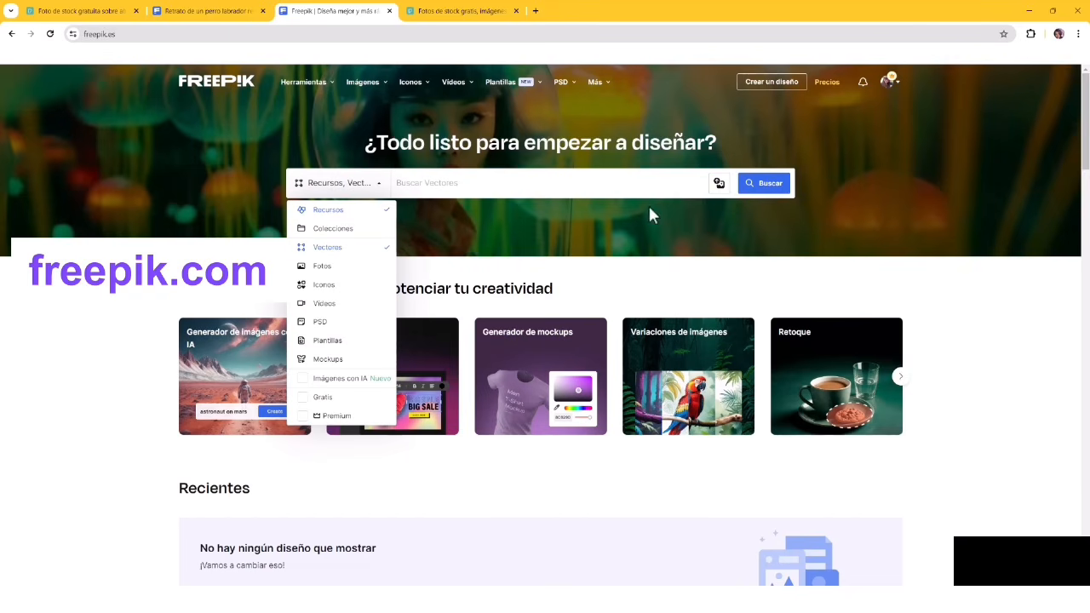
pyautogui.click(768, 189)
pyautogui.scroll(-1, 385, 255)
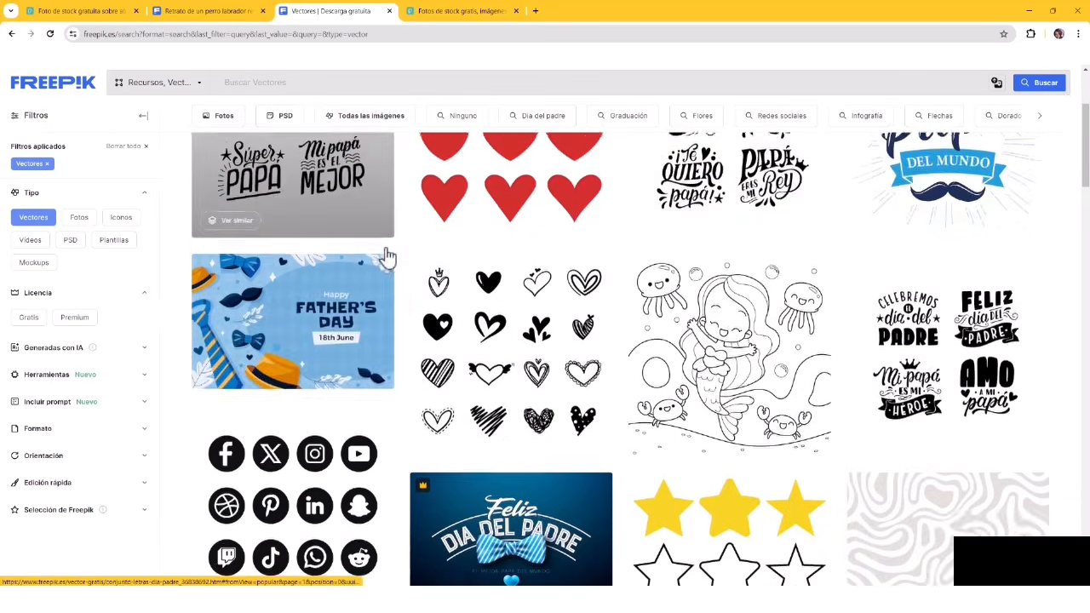
pyautogui.scroll(-6, 385, 256)
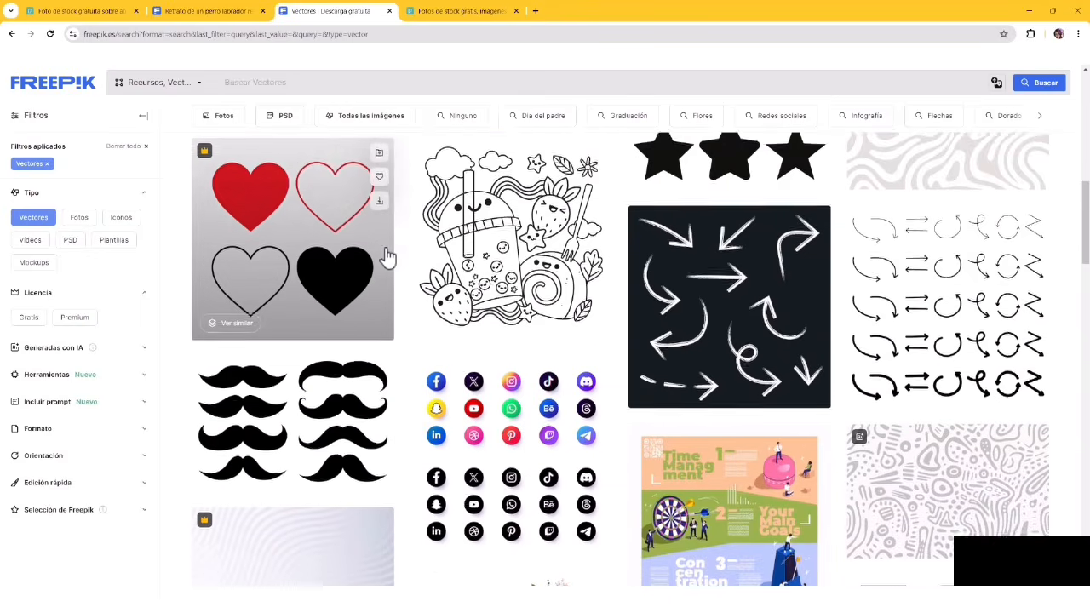
pyautogui.scroll(-3, 385, 256)
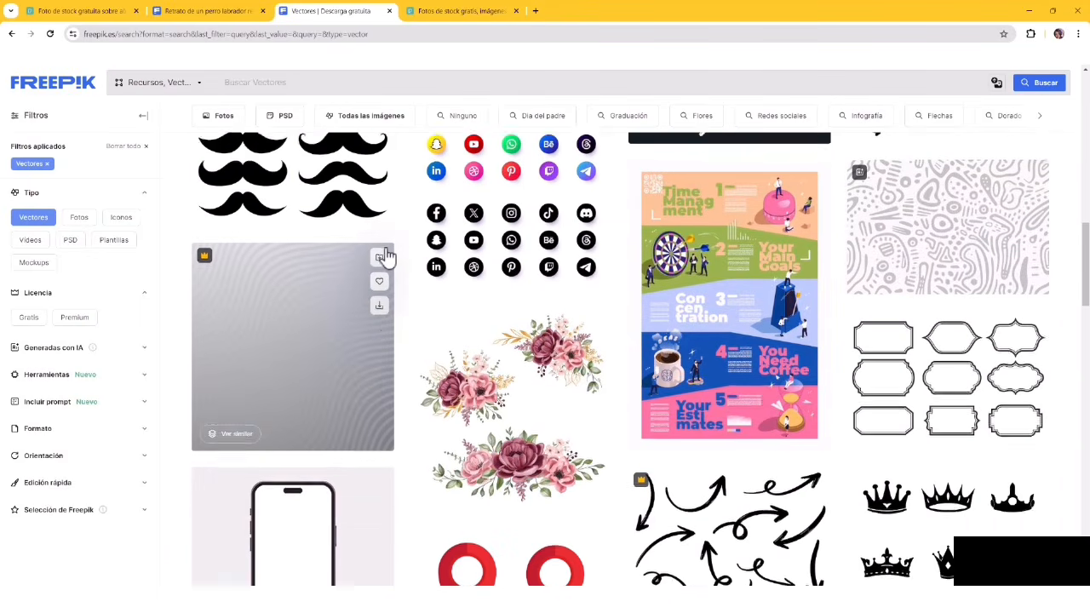
pyautogui.scroll(4, 385, 256)
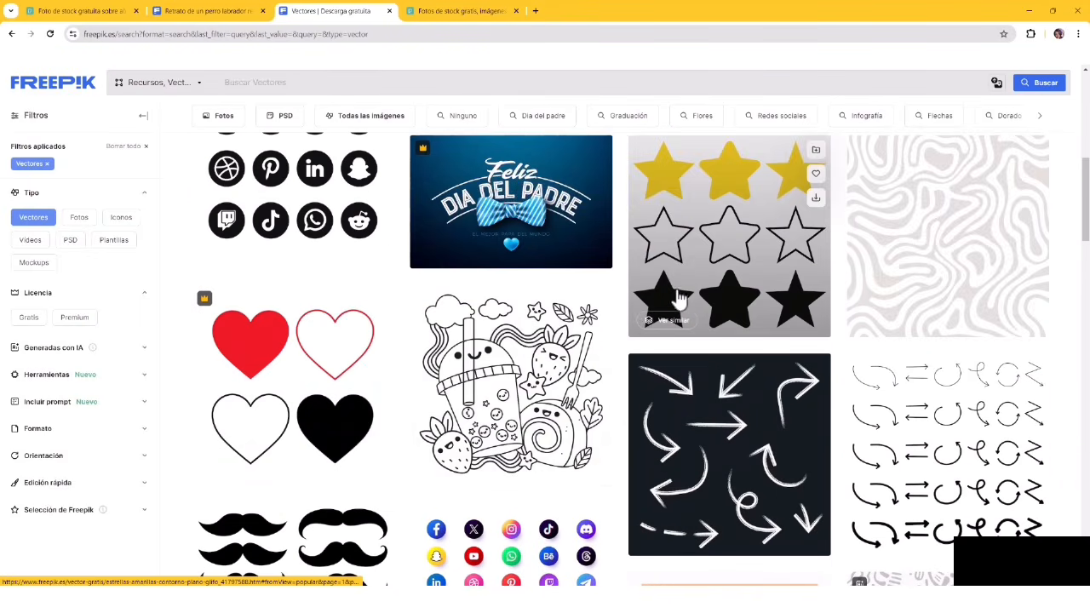
pyautogui.click(237, 17)
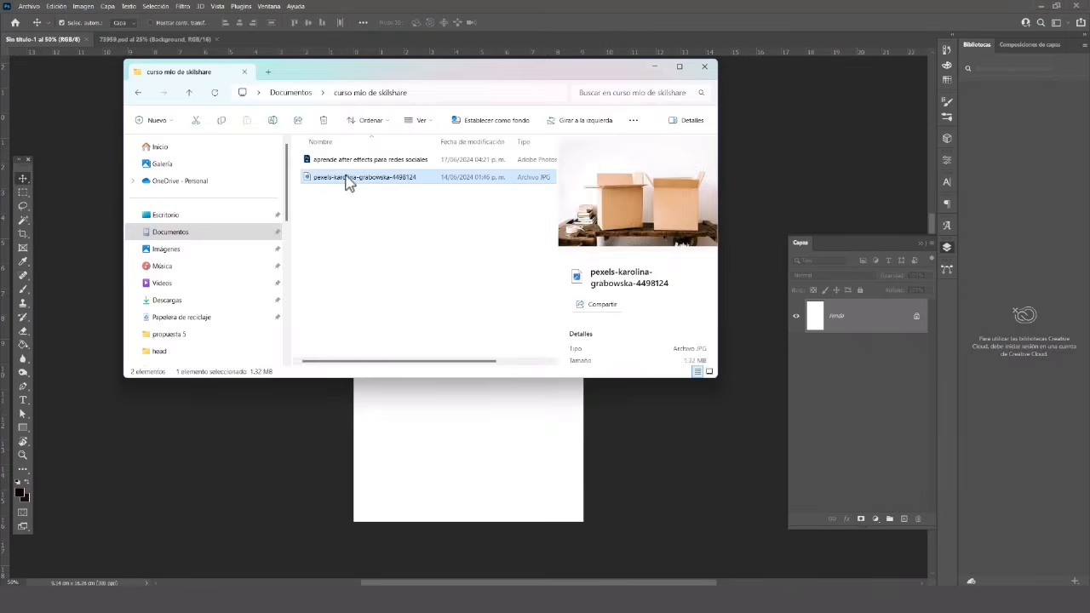
# Place the cardboard box photo pexels-karolina-grabowska-4498124 into the new Photoshop document at its default size
pyautogui.moveTo(348, 182); pyautogui.dragTo(446, 460)
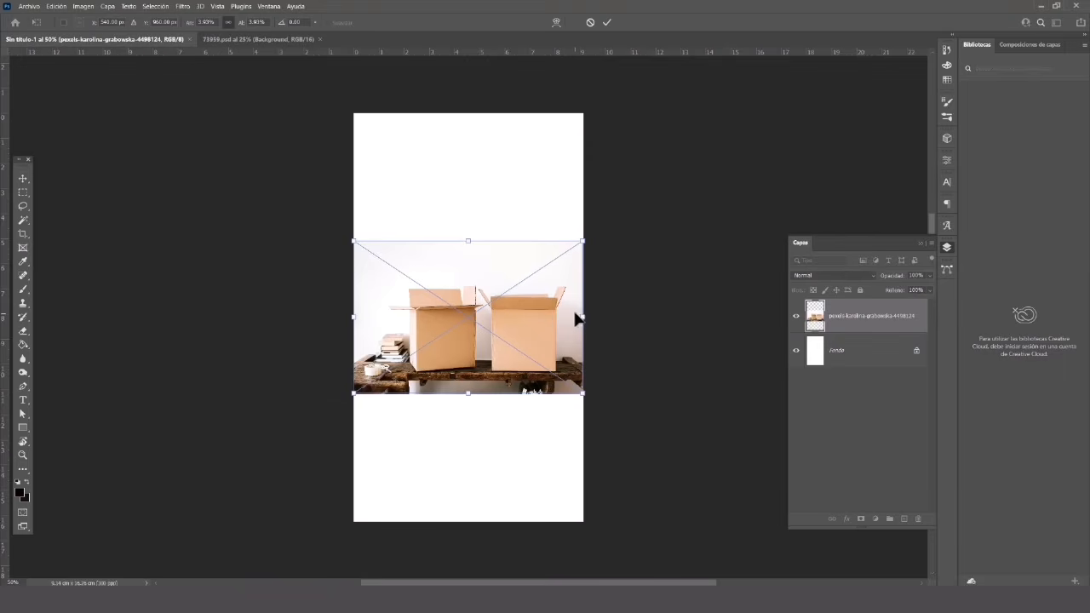
pyautogui.press('Return')
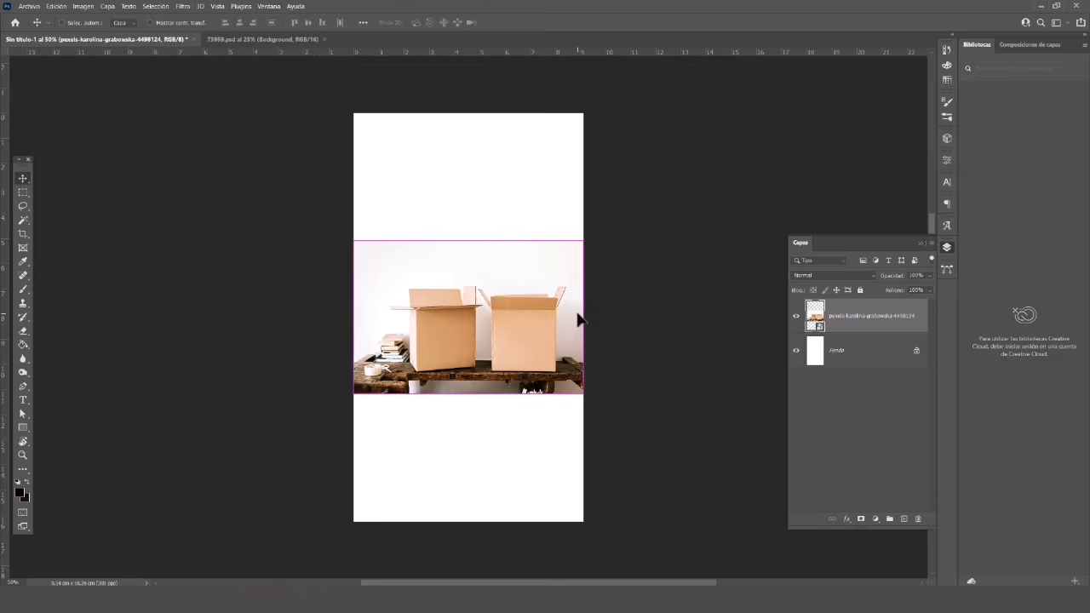
# Trace the outline of the right-hand cardboard box with the Pen tool around its left open flap, redoing misplaced anchor points
pyautogui.hotkey('ctrl', '+')
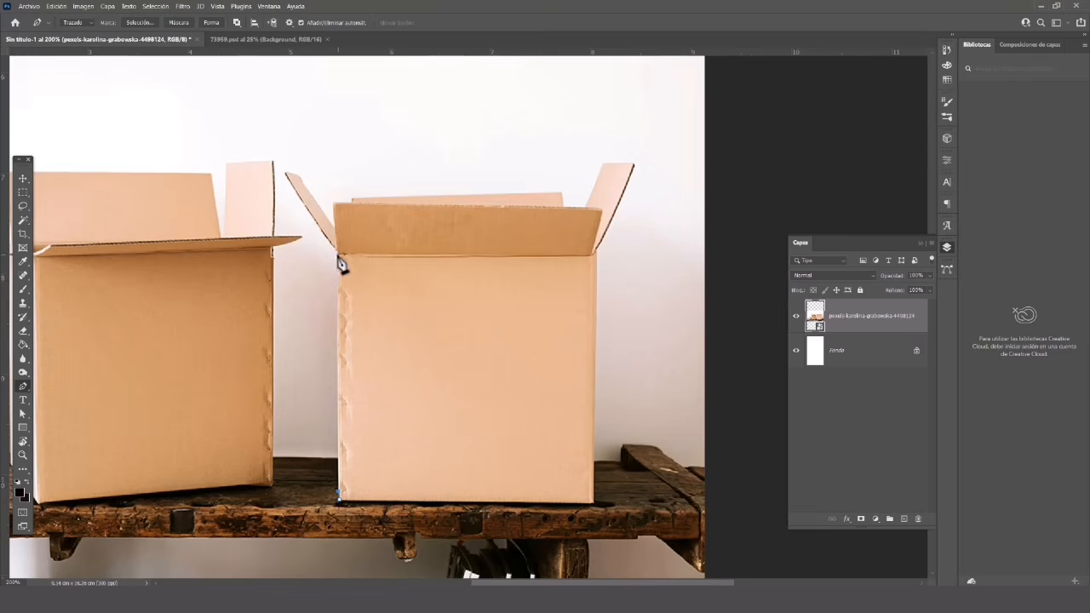
pyautogui.hotkey('ctrl', '+')
pyautogui.hotkey('ctrl', '+')
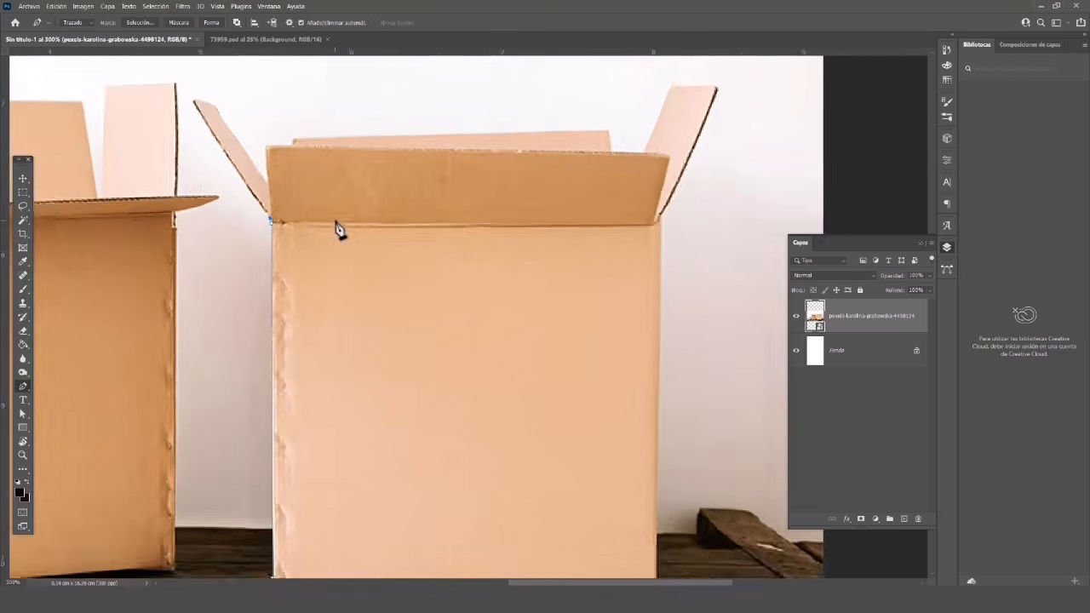
pyautogui.click(288, 176)
pyautogui.click(268, 244)
pyautogui.click(342, 348)
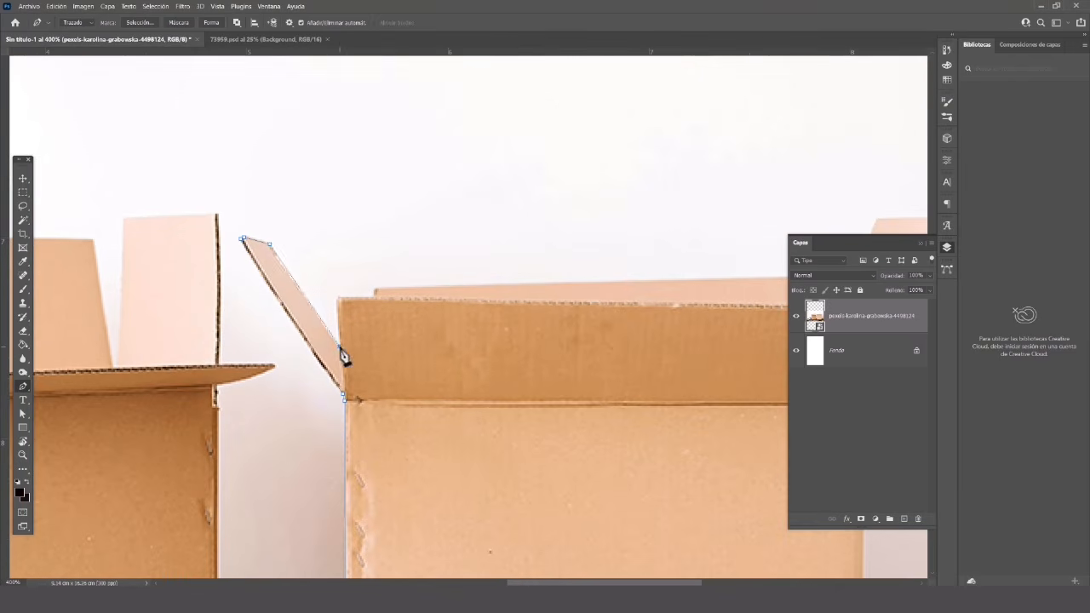
pyautogui.hotkey('ctrl', 'z')
pyautogui.hotkey('ctrl', 'z')
pyautogui.click(268, 244)
pyautogui.click(342, 348)
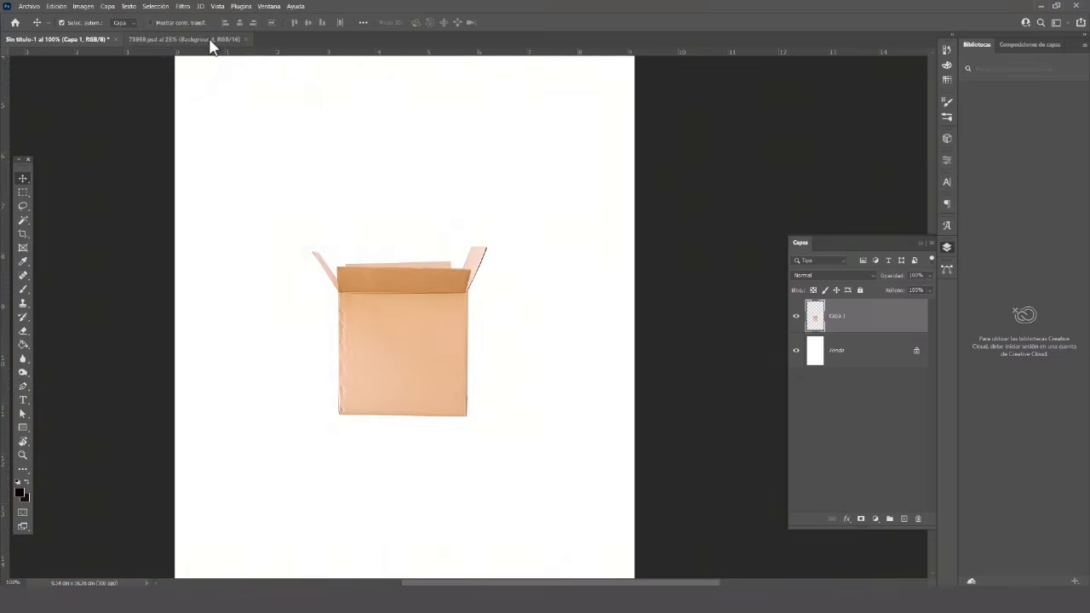
# Copy the Dog layer from 73959.psd into the box document, accepting the bit depth difference
pyautogui.click(210, 40)
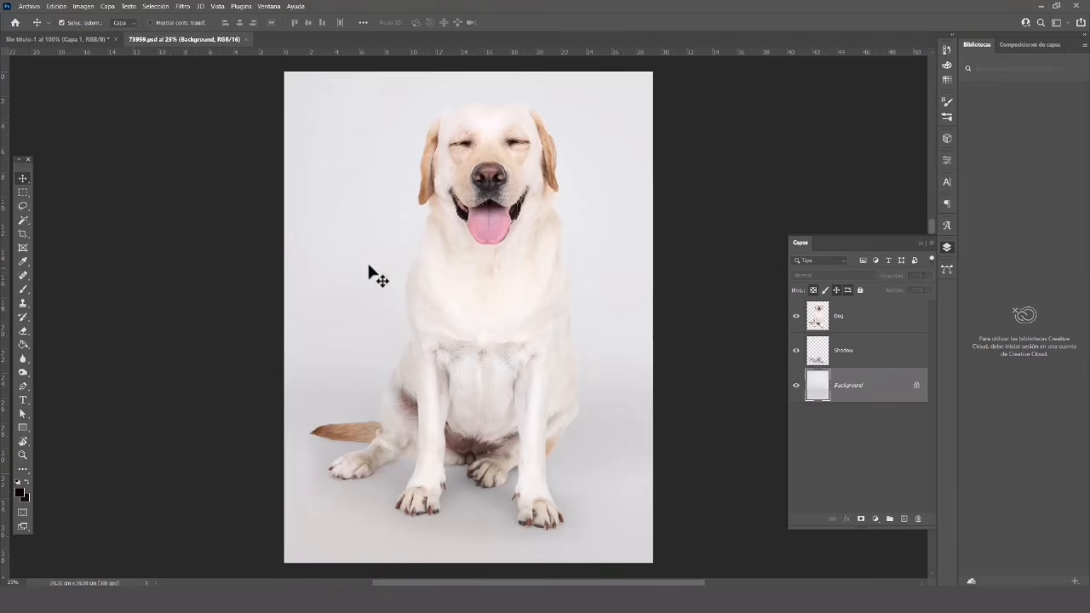
pyautogui.moveTo(469, 277); pyautogui.dragTo(552, 262)
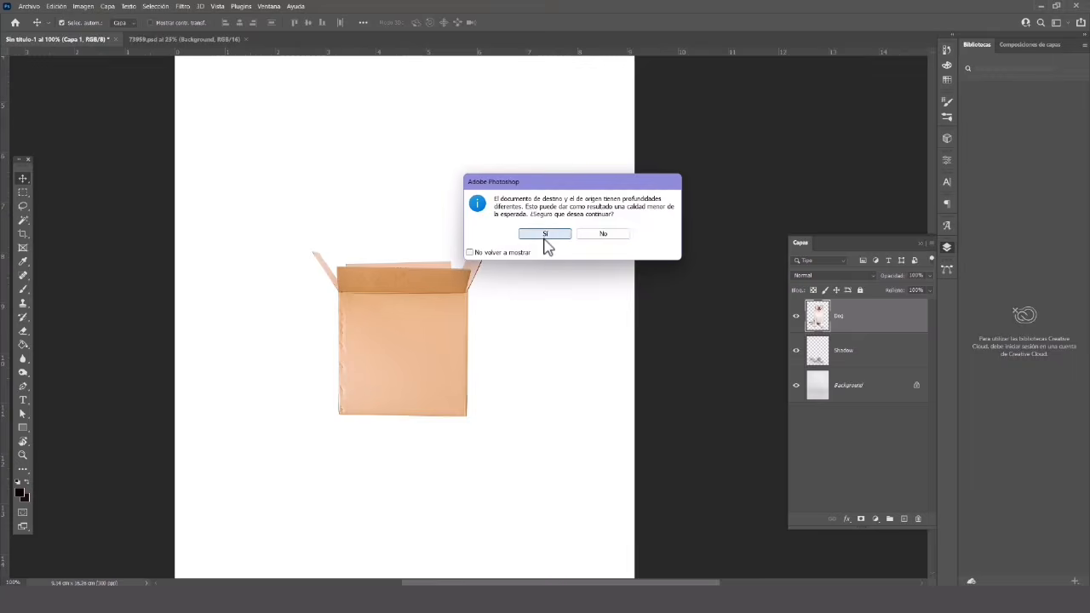
pyautogui.click(545, 233)
# Scale the Dog layer down to about 22% and position the dog over the cardboard box
pyautogui.hotkey('ctrl', 't')
pyautogui.hotkey('ctrl', '-')
pyautogui.hotkey('ctrl', '-')
pyautogui.hotkey('ctrl', '-')
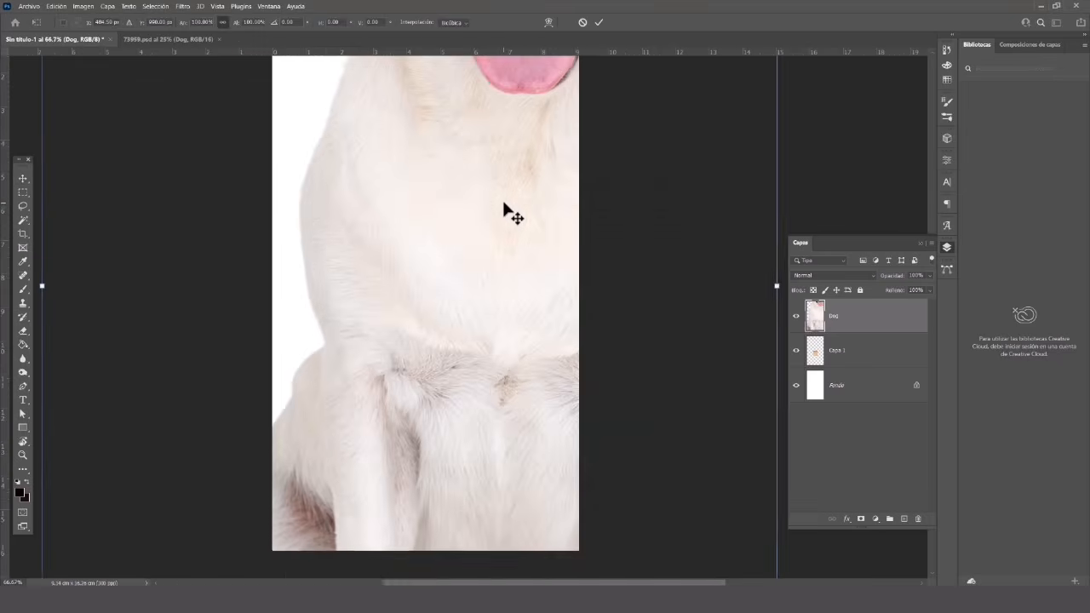
pyautogui.moveTo(623, 301); pyautogui.dragTo(438, 302)
pyautogui.moveTo(392, 290); pyautogui.dragTo(467, 286)
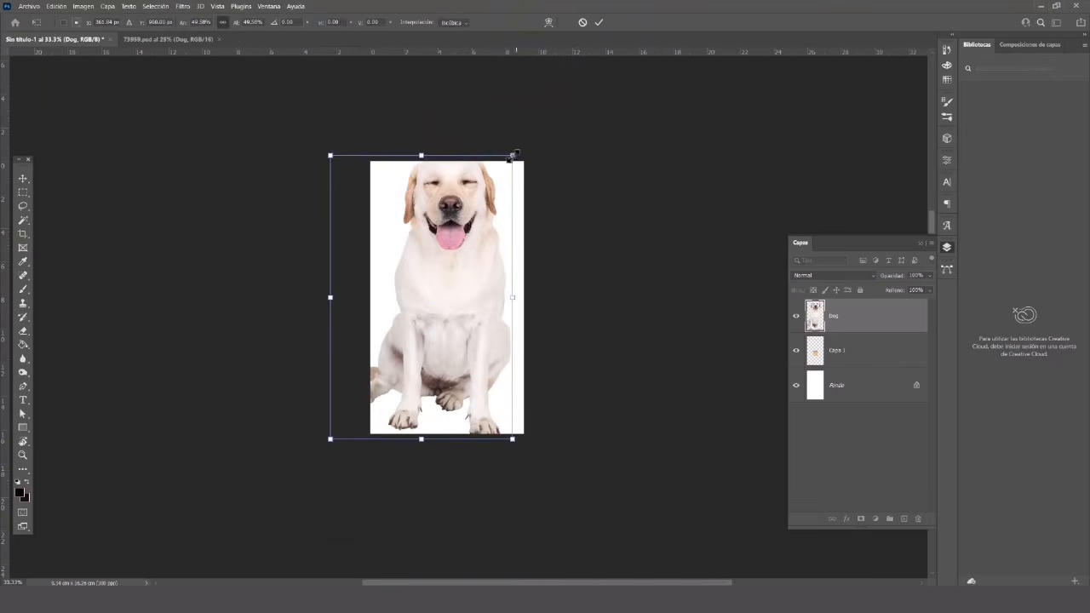
pyautogui.moveTo(514, 156); pyautogui.dragTo(428, 290)
pyautogui.moveTo(410, 335); pyautogui.dragTo(477, 261)
pyautogui.hotkey('ctrl', '+')
pyautogui.moveTo(507, 166); pyautogui.dragTo(471, 219)
pyautogui.moveTo(443, 273); pyautogui.dragTo(446, 269)
pyautogui.moveTo(477, 214); pyautogui.dragTo(476, 202)
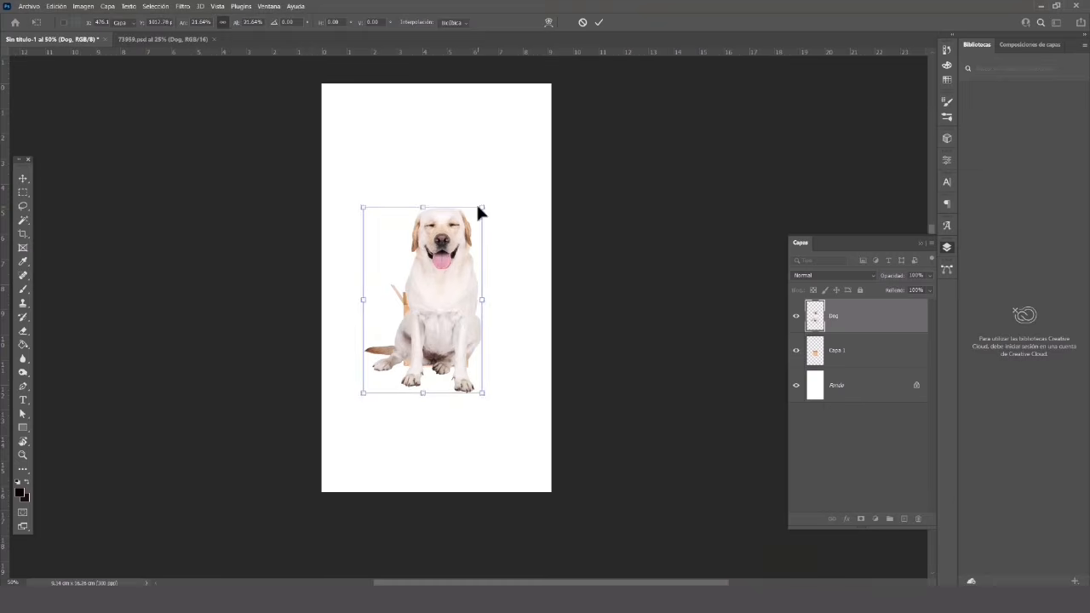
pyautogui.press('Return')
# Move the box layer above the Dog layer, then place the bowl-recortado image and shrink it
pyautogui.moveTo(830, 350); pyautogui.dragTo(830, 316)
pyautogui.click(830, 316)
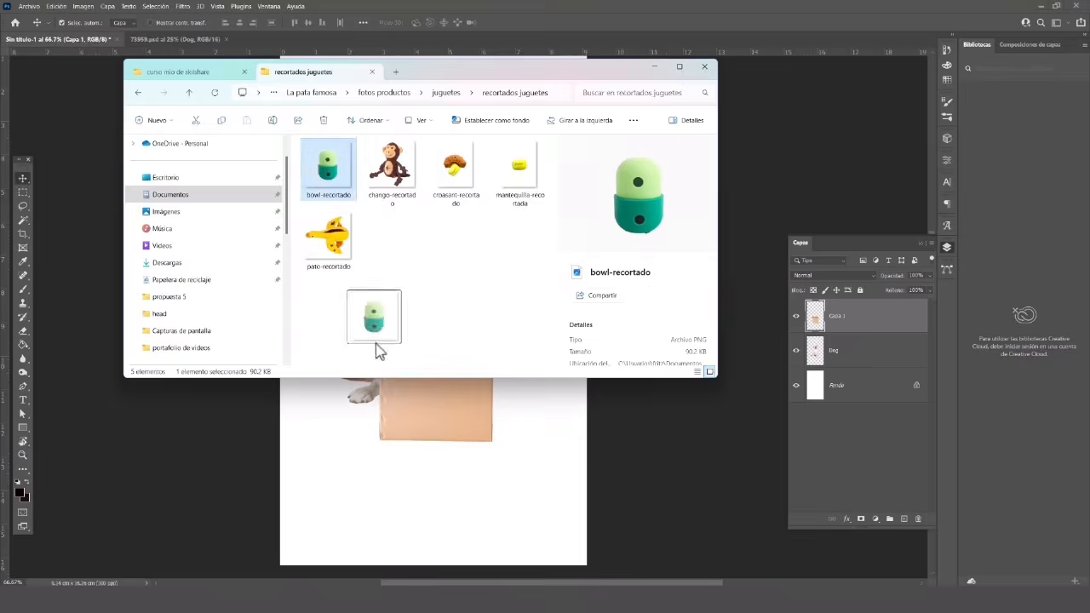
pyautogui.moveTo(379, 351); pyautogui.dragTo(440, 360)
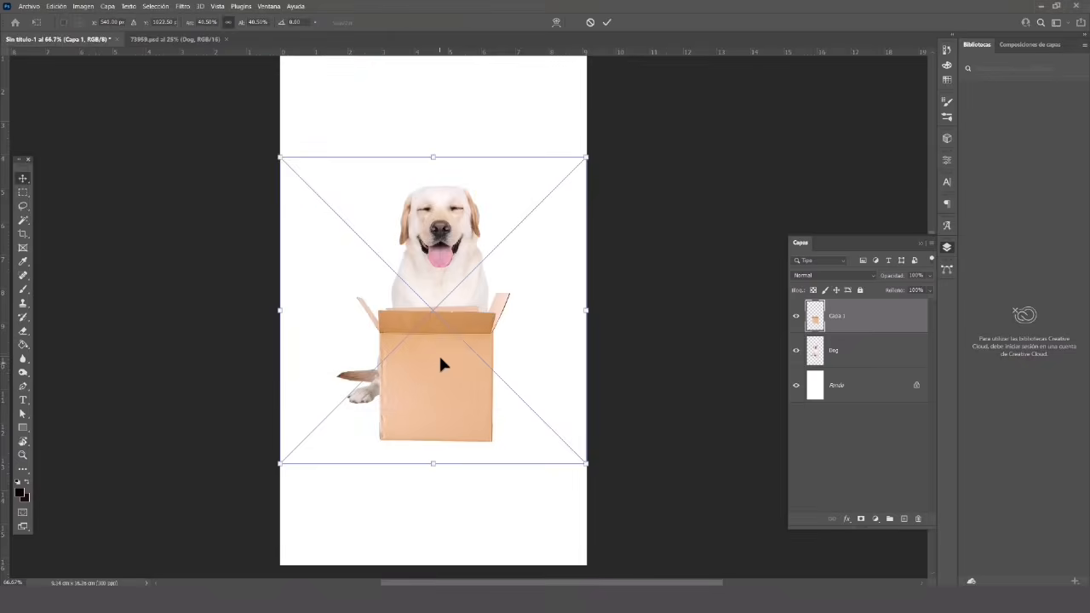
pyautogui.moveTo(585, 158); pyautogui.dragTo(365, 378)
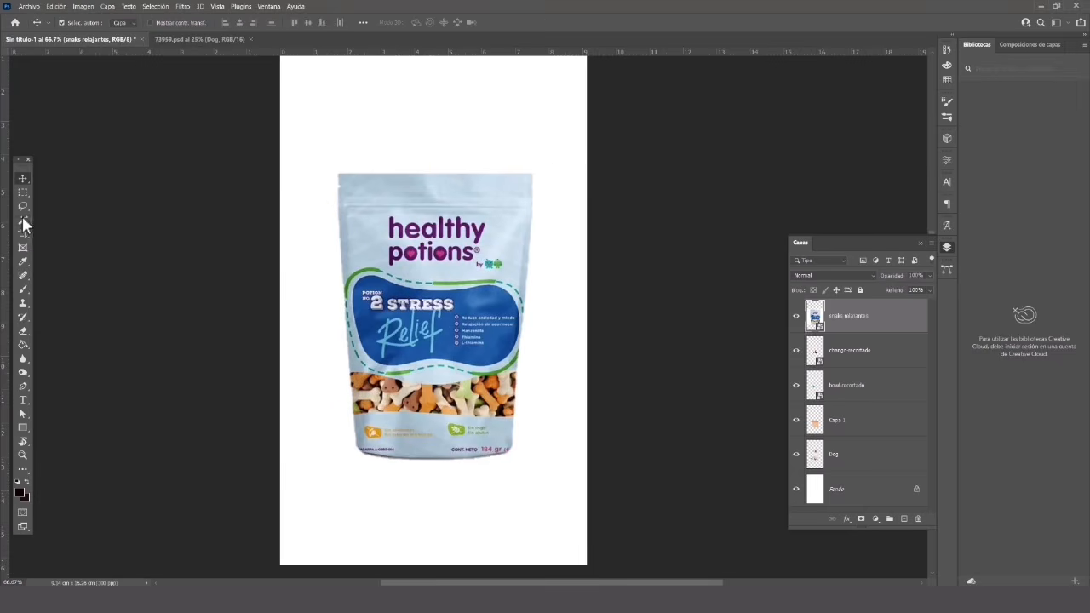
# Select the area surrounding the snack bag with the Magic Wand and delete it
pyautogui.rightClick(23, 220)
pyautogui.click(85, 241)
pyautogui.click(324, 190)
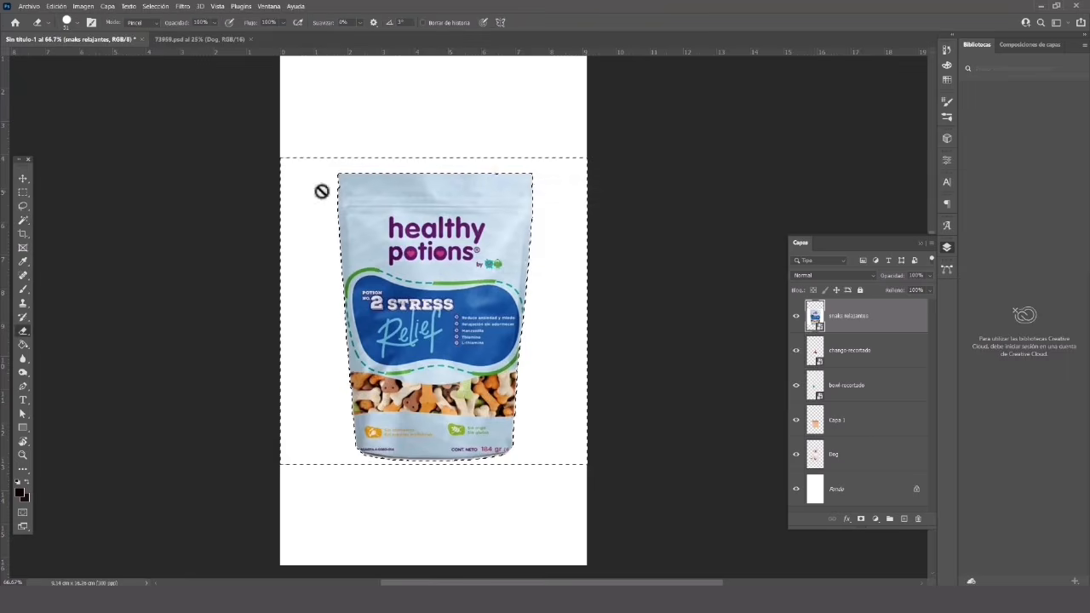
pyautogui.press('Delete')
pyautogui.press('Return')
# Erase the unwanted speech bubble over the dog's face and move the remaining bubble above its head
pyautogui.press('e')
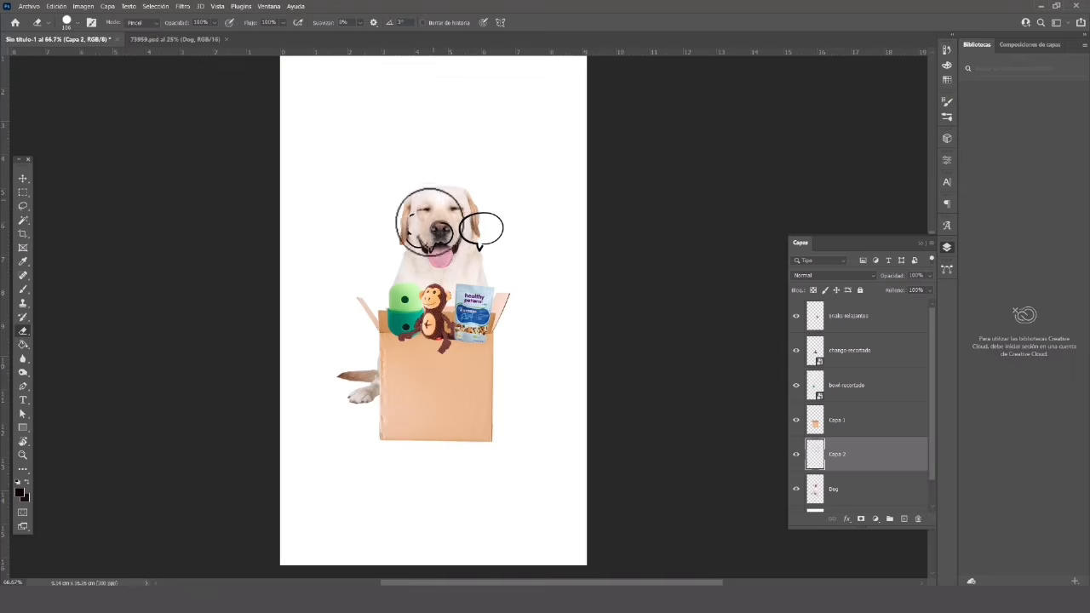
pyautogui.moveTo(429, 222)
pyautogui.mouseDown()
pyautogui.moveTo(441, 244)
pyautogui.moveTo(453, 195)
pyautogui.moveTo(469, 187)
pyautogui.mouseUp()
pyautogui.press('v')
pyautogui.hotkey('ctrl', 't')
pyautogui.moveTo(449, 144); pyautogui.dragTo(426, 106)
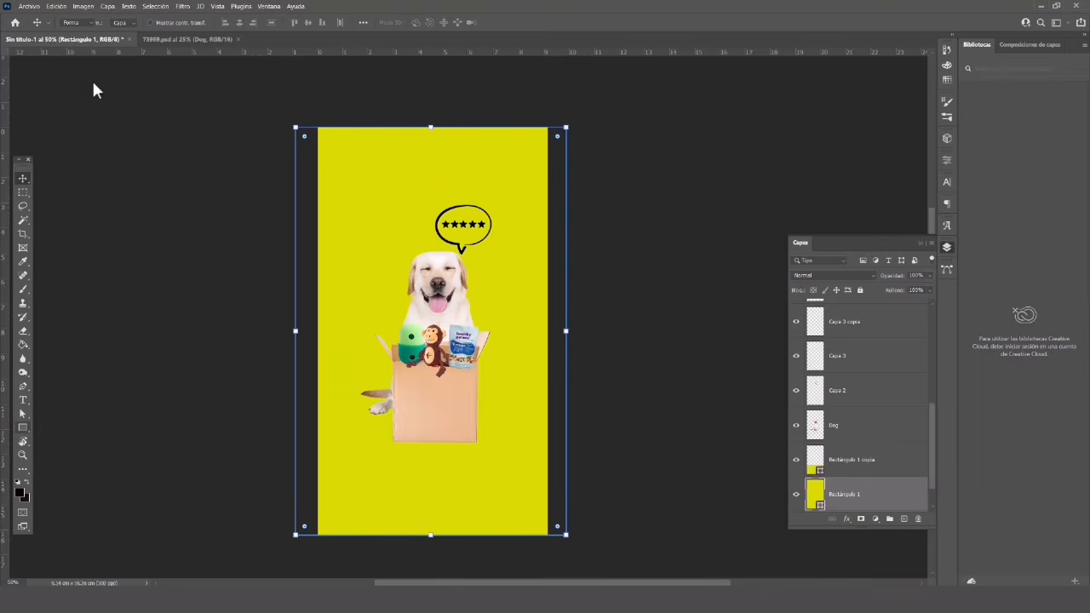
# Change the fill of the large background rectangle, Rectángulo 1, to bright pink
pyautogui.press('u')
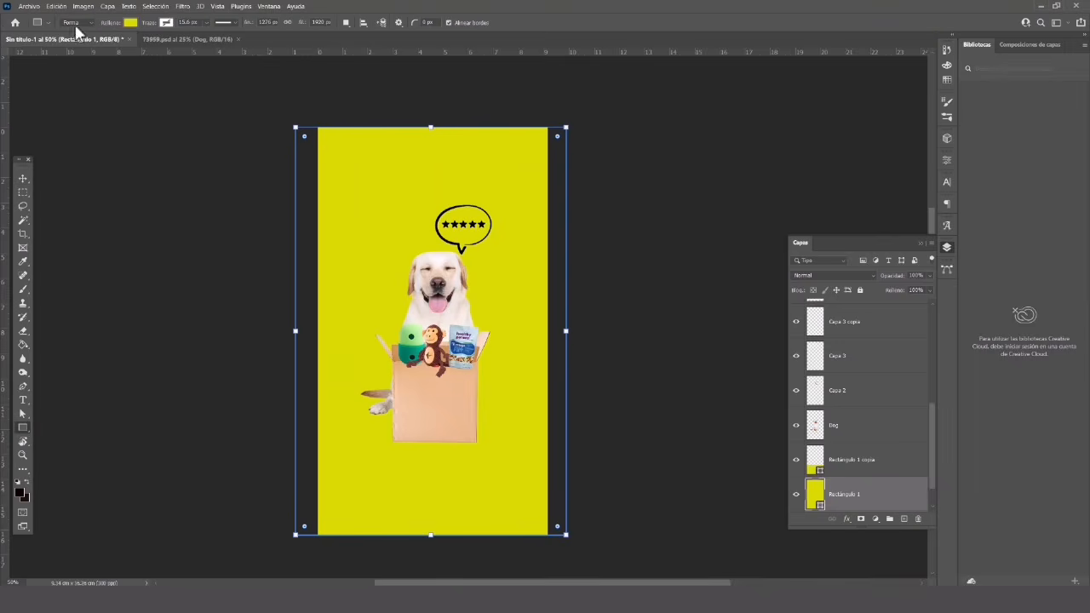
pyautogui.click(129, 23)
pyautogui.click(92, 79)
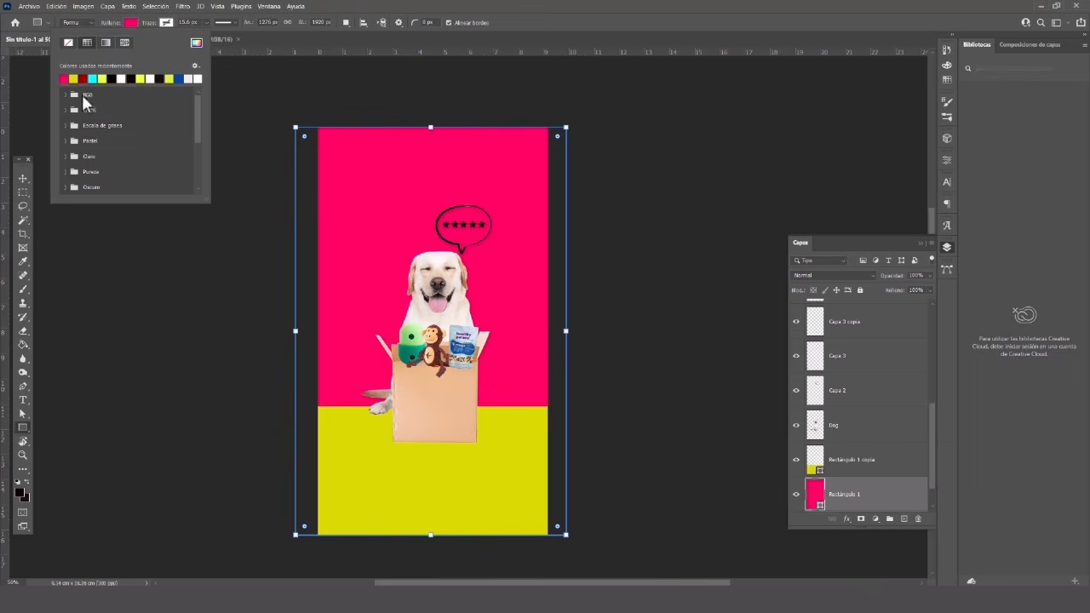
pyautogui.click(23, 179)
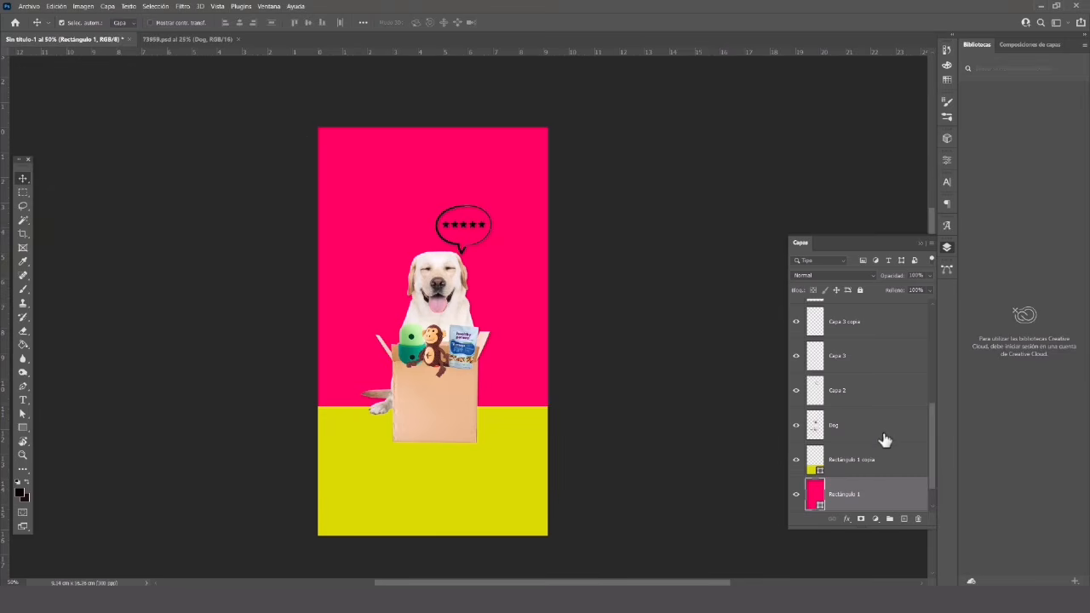
# On the Dog layer, start a Pen path that follows the dog's upper lip line from one mouth corner to the other
pyautogui.scroll(5, 885, 439)
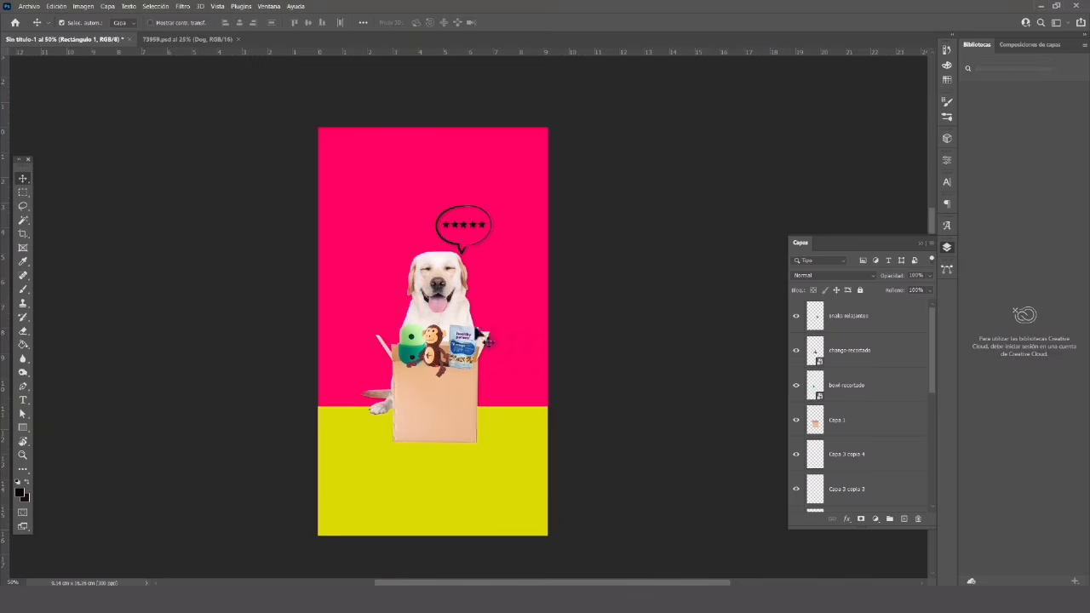
pyautogui.click(482, 338)
pyautogui.scroll(5, 481, 337)
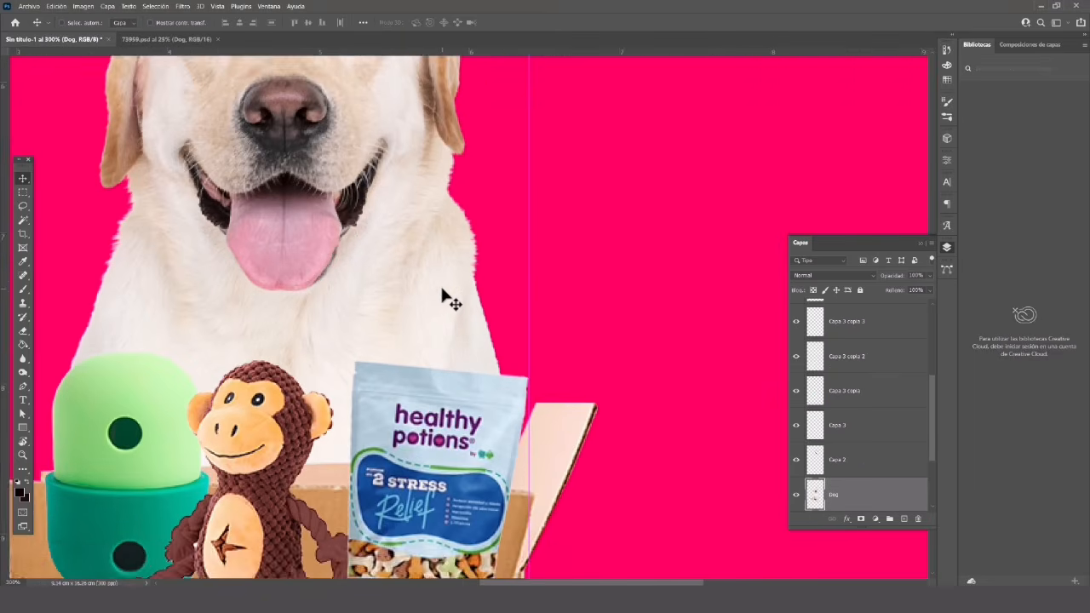
pyautogui.scroll(3, 387, 294)
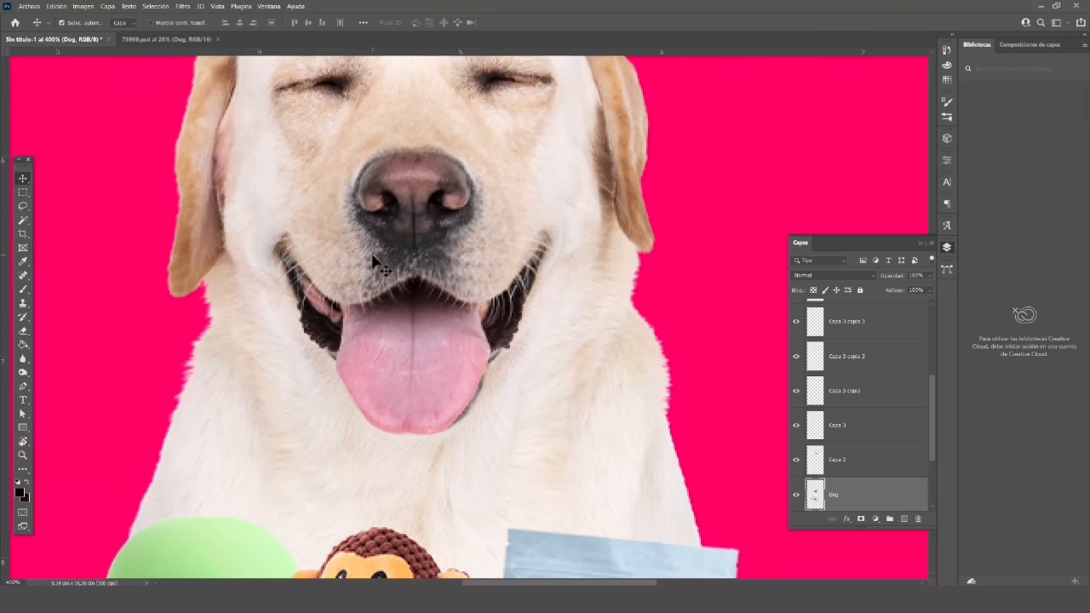
pyautogui.press('p')
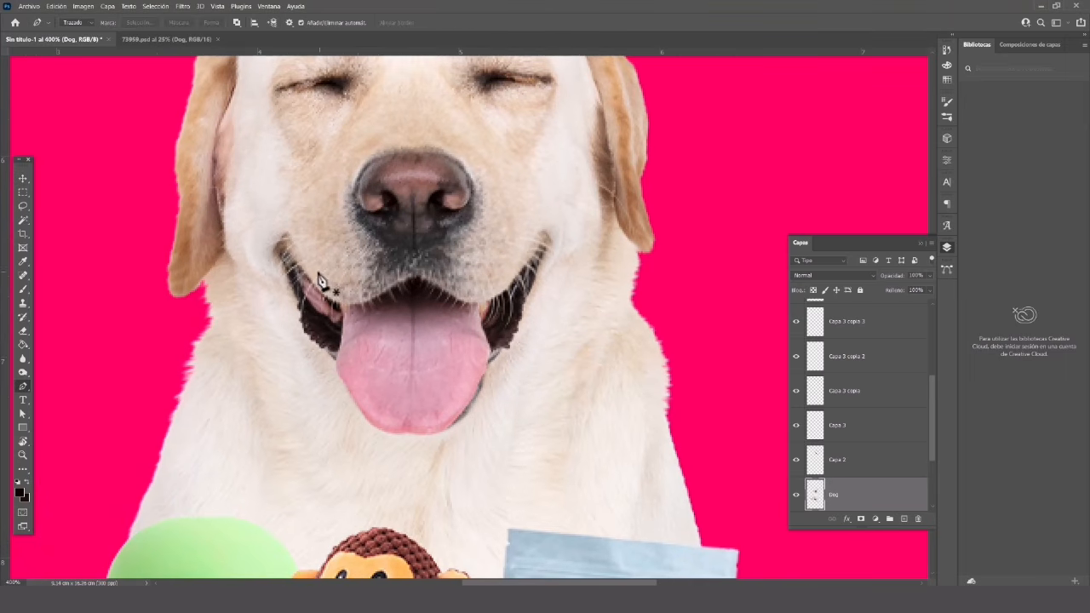
pyautogui.click(307, 278)
pyautogui.moveTo(357, 304); pyautogui.dragTo(440, 257)
pyautogui.scroll(3, 412, 278)
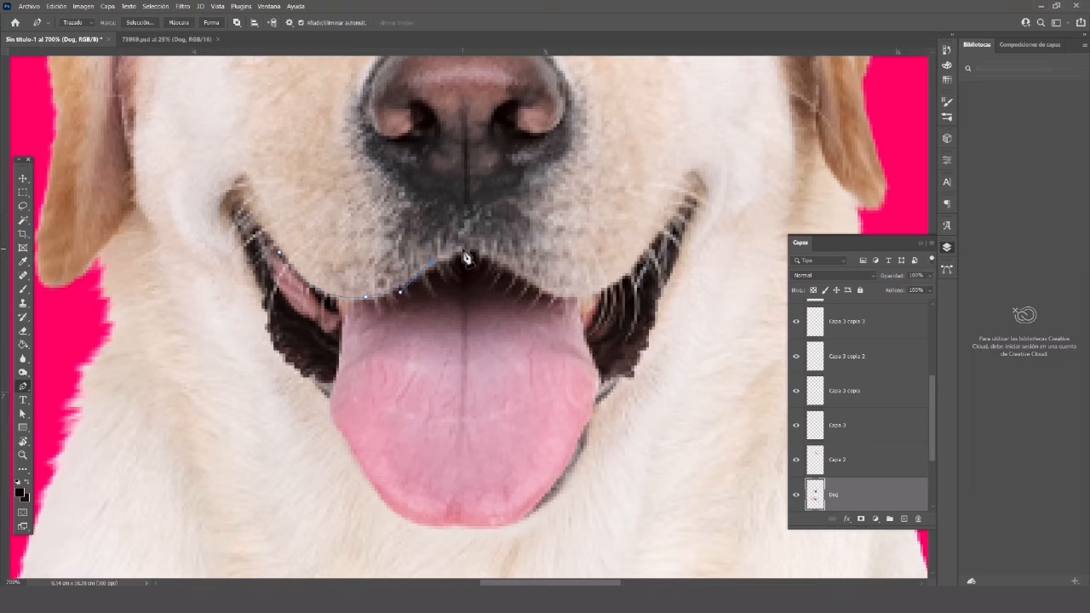
pyautogui.keyDown('alt'); pyautogui.click(464, 255); pyautogui.keyUp('alt')
pyautogui.moveTo(641, 253); pyautogui.dragTo(660, 219)
pyautogui.keyDown('alt'); pyautogui.click(642, 252); pyautogui.keyUp('alt')
# Close the Pen path around the dog's muzzle by passing across the nose and back to the starting point
pyautogui.click(614, 199)
pyautogui.click(461, 204)
pyautogui.click(360, 183)
pyautogui.click(283, 183)
pyautogui.click(281, 254)
pyautogui.click(140, 22)
pyautogui.click(618, 163)
pyautogui.click(589, 139)
pyautogui.click(347, 131)
pyautogui.click(324, 166)
pyautogui.click(281, 253)
# Turn the muzzle path into a new selection with a 0-pixel feather and copy it to its own layer
pyautogui.click(140, 22)
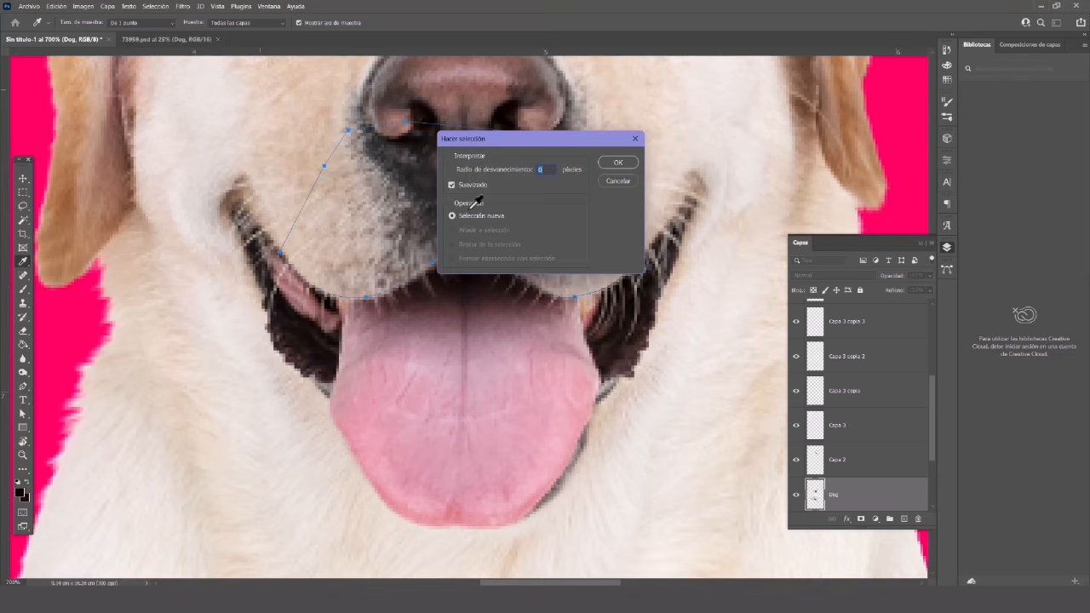
pyautogui.click(617, 162)
pyautogui.hotkey('ctrl', 'j')
pyautogui.press('v')
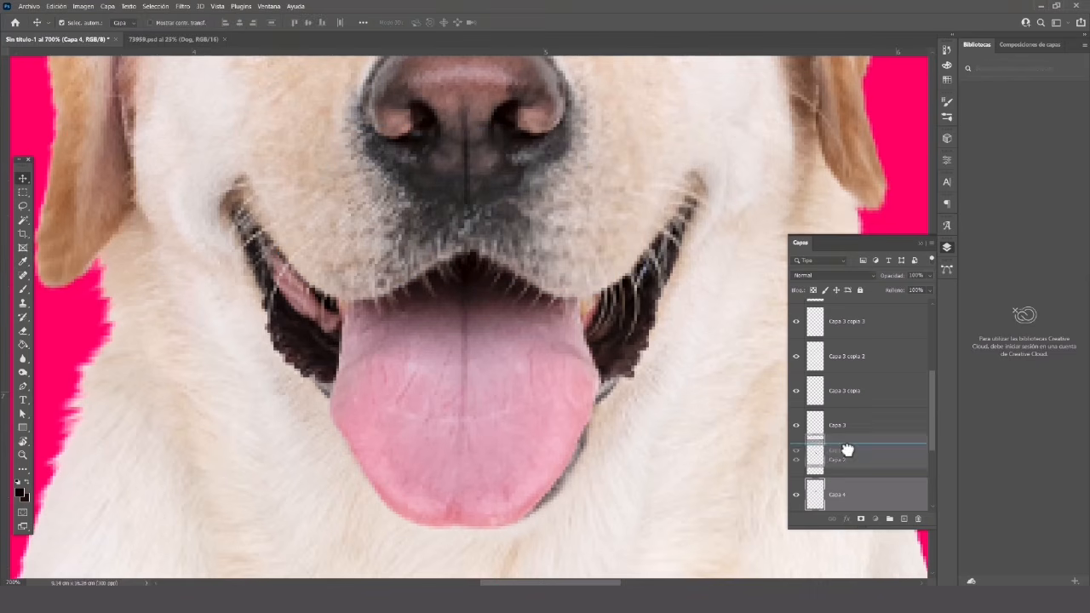
pyautogui.moveTo(554, 209); pyautogui.dragTo(569, 245)
pyautogui.hotkey('ctrl', 'z')
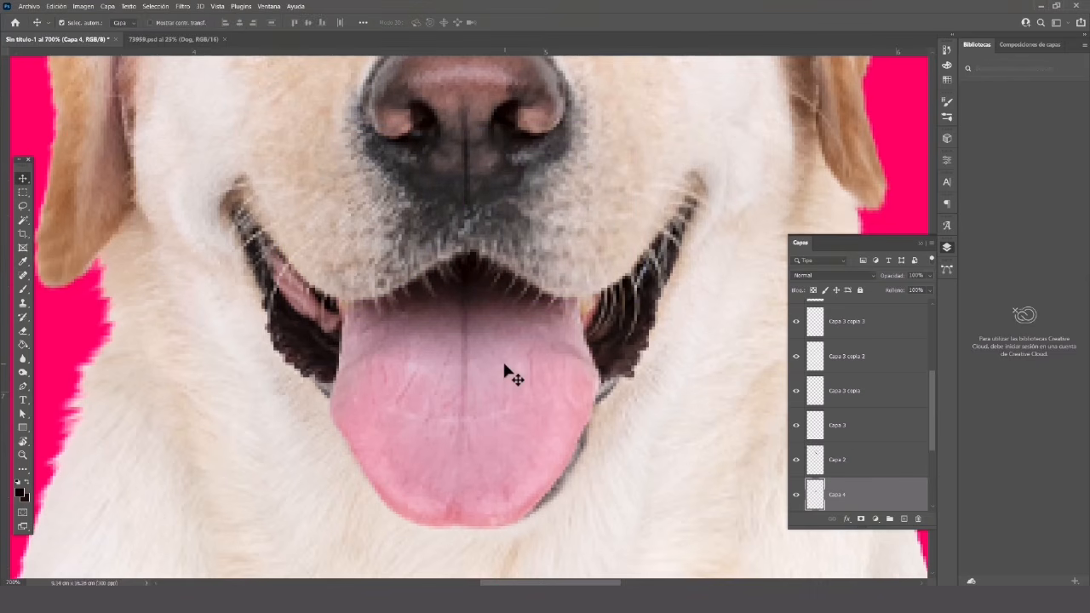
# On the Dog layer, trace a Pen path around the dog's tongue and mouth opening, following the upper lip
pyautogui.click(505, 365)
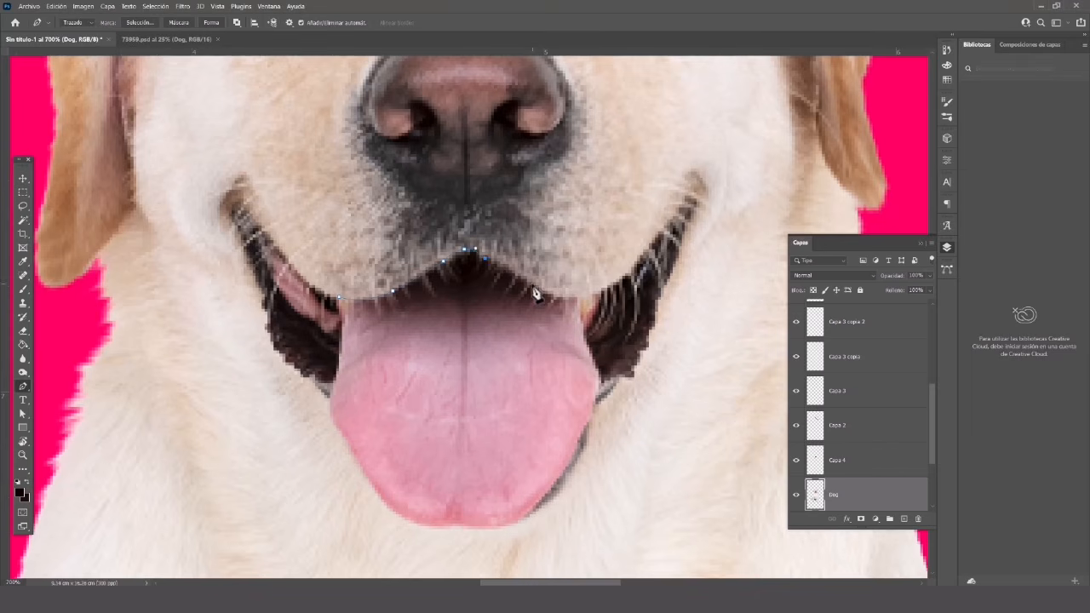
pyautogui.moveTo(577, 297); pyautogui.dragTo(593, 291)
pyautogui.click(581, 318)
pyautogui.click(585, 338)
pyautogui.moveTo(595, 386); pyautogui.dragTo(594, 402)
pyautogui.click(578, 440)
pyautogui.click(503, 523)
pyautogui.click(459, 523)
pyautogui.moveTo(405, 517)
pyautogui.mouseDown()
pyautogui.moveTo(381, 502)
pyautogui.moveTo(385, 511)
pyautogui.mouseUp()
pyautogui.click(366, 475)
pyautogui.click(343, 430)
pyautogui.click(334, 393)
pyautogui.click(340, 375)
pyautogui.click(340, 322)
pyautogui.click(341, 305)
# Convert the tongue path into a selection and copy it to its own layer above Dog
pyautogui.hotkey('ctrl', 'Return')
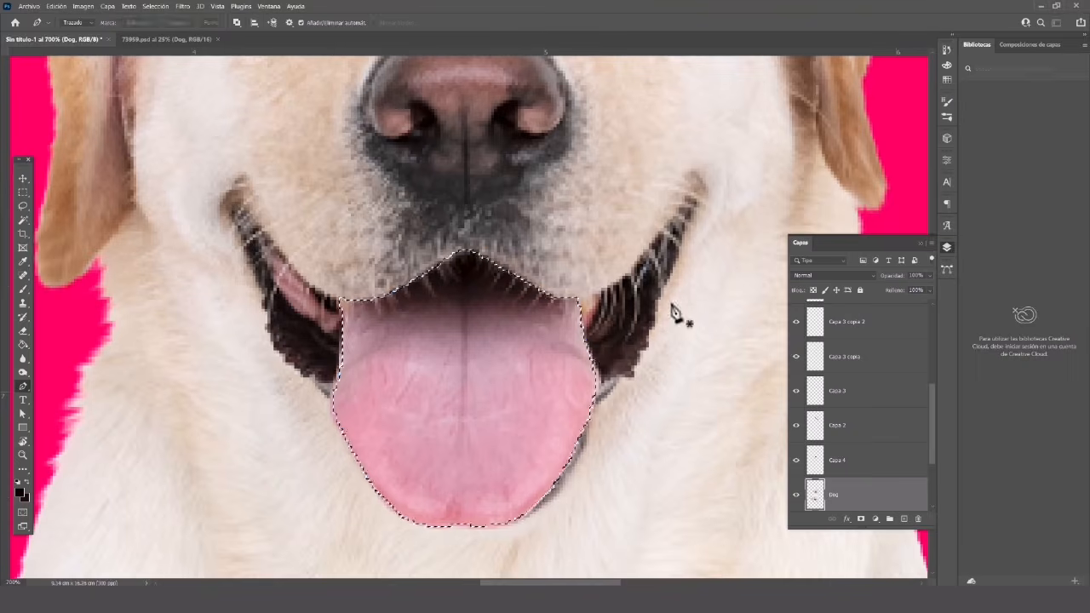
pyautogui.press('v')
pyautogui.hotkey('ctrl', 'j')
pyautogui.hotkey('ctrl', '-')
pyautogui.hotkey('ctrl', '-')
pyautogui.hotkey('ctrl', '-')
pyautogui.hotkey('ctrl', '-')
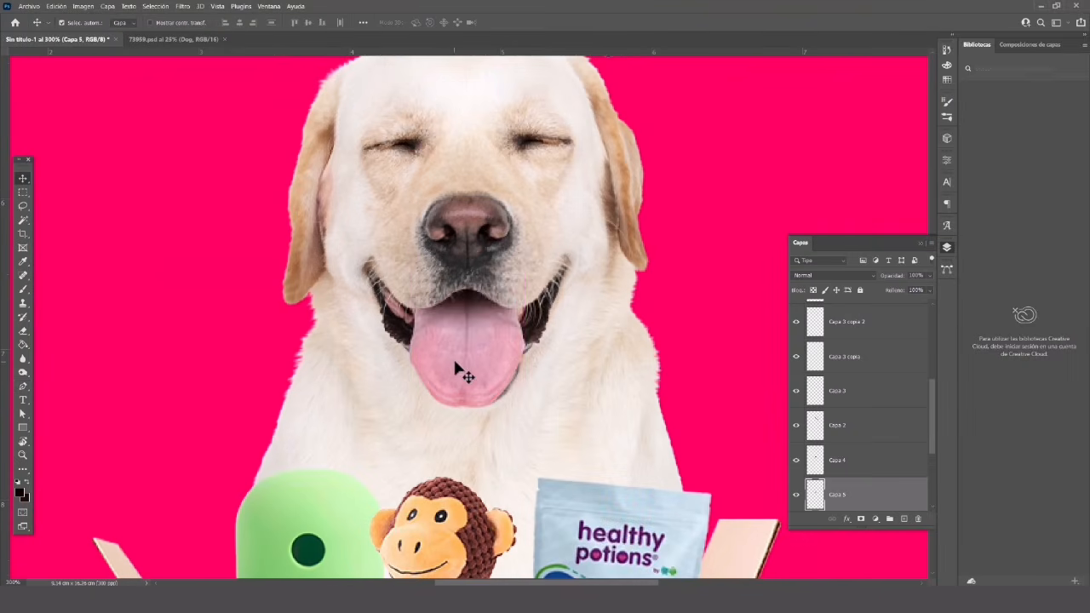
pyautogui.moveTo(453, 357)
pyautogui.mouseDown()
pyautogui.moveTo(453, 311)
pyautogui.moveTo(461, 314)
pyautogui.moveTo(307, 355)
pyautogui.mouseUp()
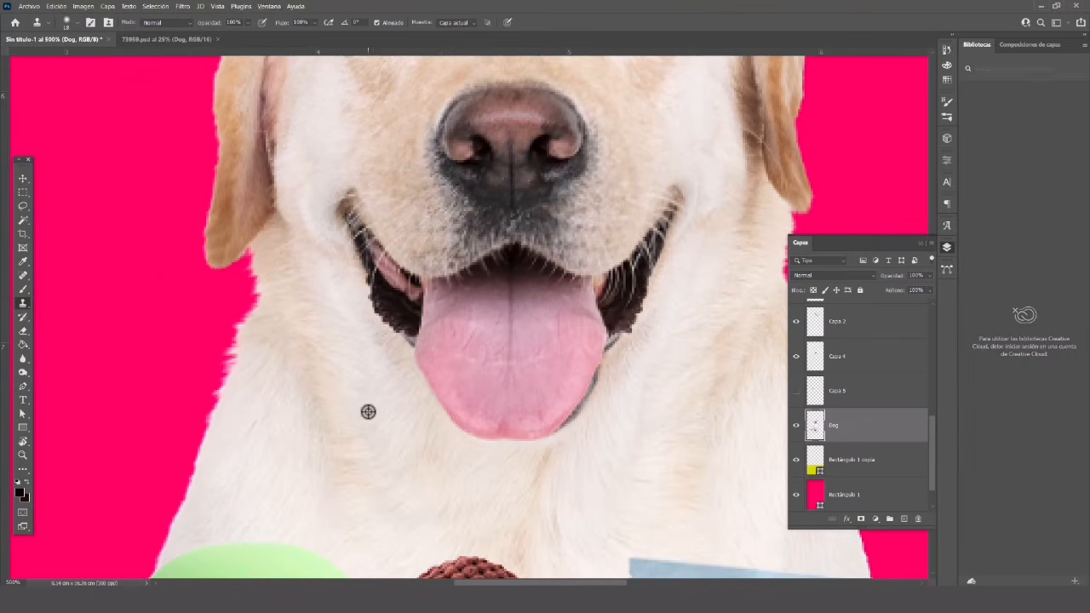
pyautogui.keyDown('alt'); pyautogui.click(370, 411); pyautogui.keyUp('alt')
pyautogui.moveTo(414, 358)
pyautogui.mouseDown()
pyautogui.moveTo(471, 425)
pyautogui.moveTo(472, 443)
pyautogui.moveTo(449, 424)
pyautogui.moveTo(549, 453)
pyautogui.moveTo(551, 434)
pyautogui.moveTo(606, 390)
pyautogui.moveTo(597, 376)
pyautogui.moveTo(455, 426)
pyautogui.moveTo(449, 404)
pyautogui.moveTo(408, 371)
pyautogui.moveTo(586, 410)
pyautogui.moveTo(458, 378)
pyautogui.moveTo(585, 416)
pyautogui.moveTo(414, 351)
pyautogui.moveTo(603, 347)
pyautogui.moveTo(641, 329)
pyautogui.moveTo(348, 343)
pyautogui.moveTo(490, 341)
pyautogui.moveTo(651, 315)
pyautogui.moveTo(518, 332)
pyautogui.moveTo(449, 396)
pyautogui.moveTo(439, 322)
pyautogui.moveTo(377, 320)
pyautogui.moveTo(363, 297)
pyautogui.mouseUp()
pyautogui.rightClick(517, 394)
pyautogui.click(418, 356)
pyautogui.keyDown('alt'); pyautogui.click(580, 443); pyautogui.keyUp('alt')
pyautogui.keyDown('alt'); pyautogui.click(374, 401); pyautogui.keyUp('alt')
pyautogui.hotkey('ctrl', 'z')
pyautogui.hotkey('ctrl', 'z')
pyautogui.hotkey('ctrl', 'z')
pyautogui.hotkey('ctrl', 'z')
pyautogui.hotkey('ctrl', 'z')
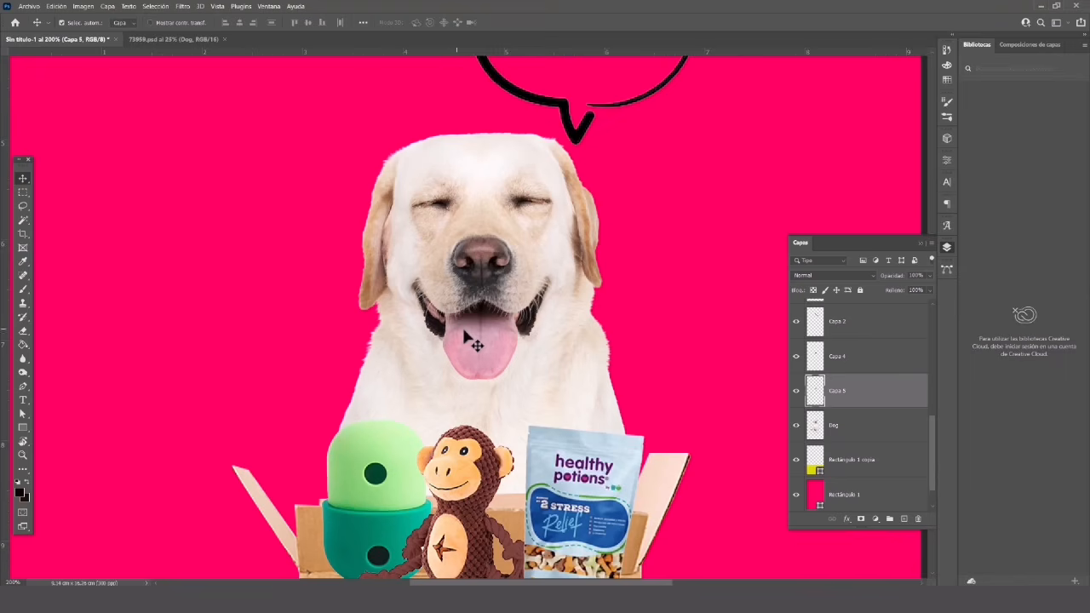
# Move the copied tongue down below the original and add an empty layer clipped to it
pyautogui.moveTo(466, 332); pyautogui.dragTo(472, 364)
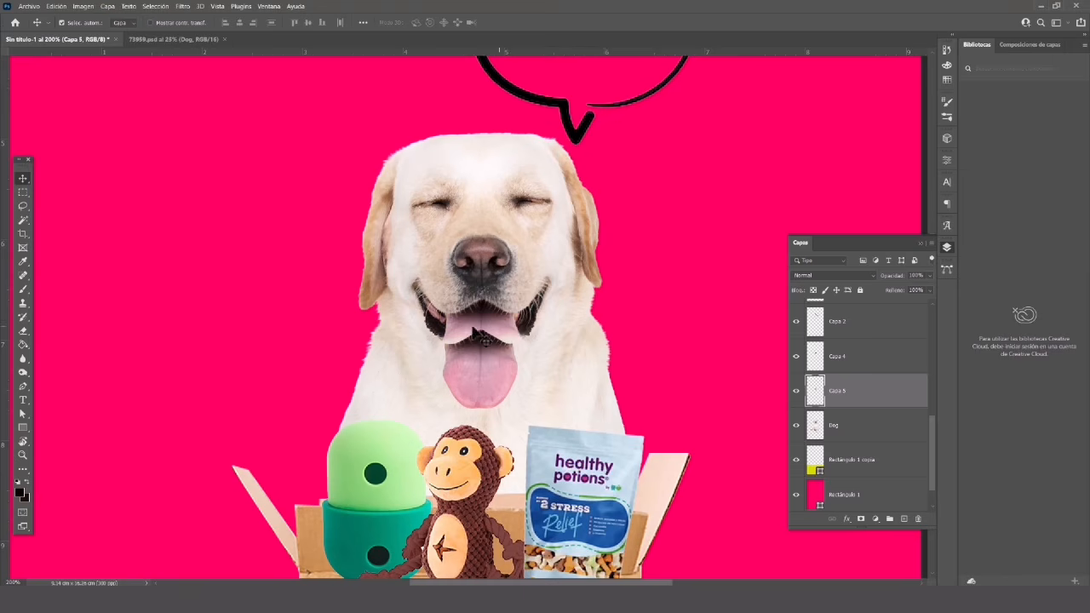
pyautogui.hotkey('ctrl', '+')
pyautogui.hotkey('ctrl', '+')
pyautogui.hotkey('ctrl', '+')
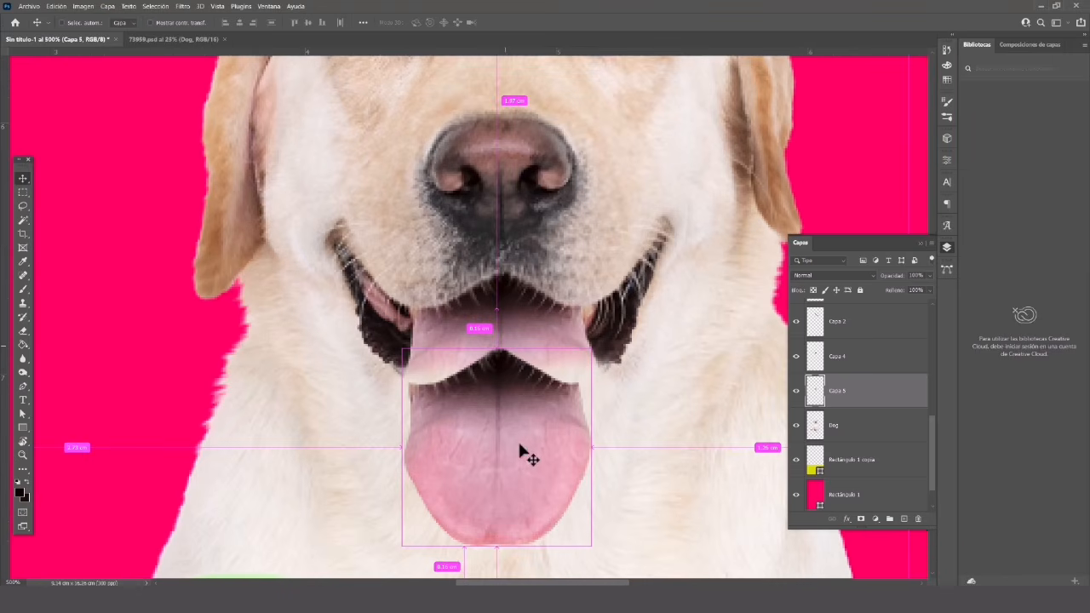
pyautogui.scroll(-1, 509, 378)
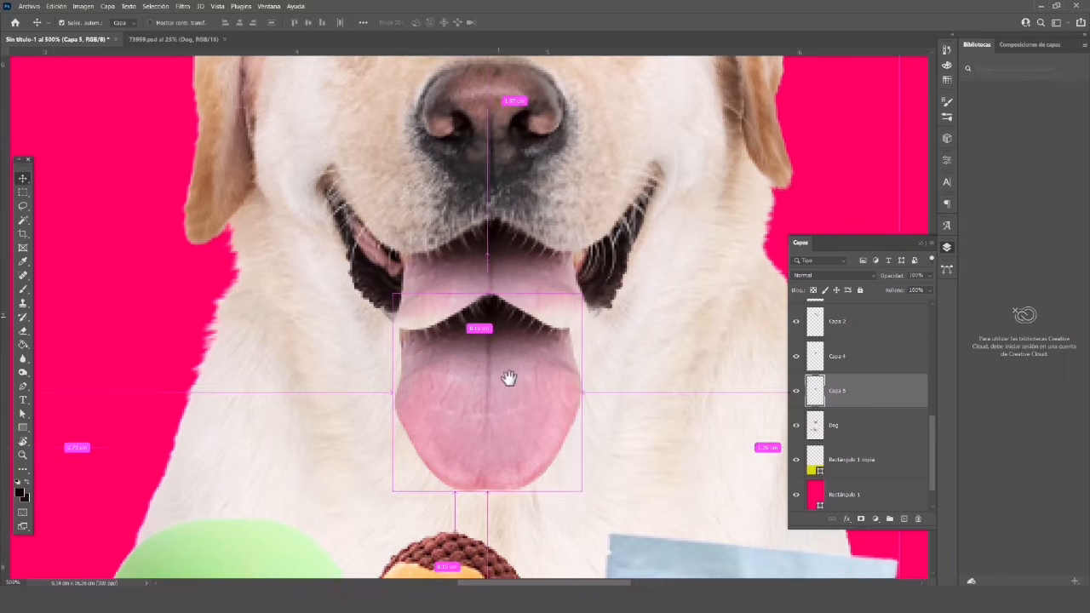
pyautogui.click(903, 520)
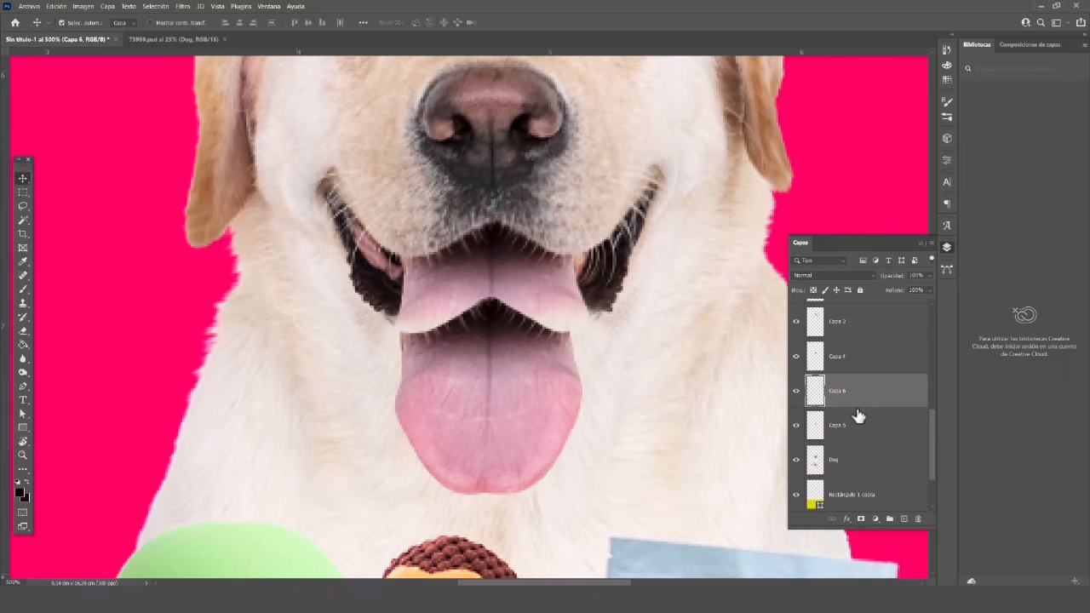
pyautogui.keyDown('alt'); pyautogui.click(854, 406); pyautogui.keyUp('alt')
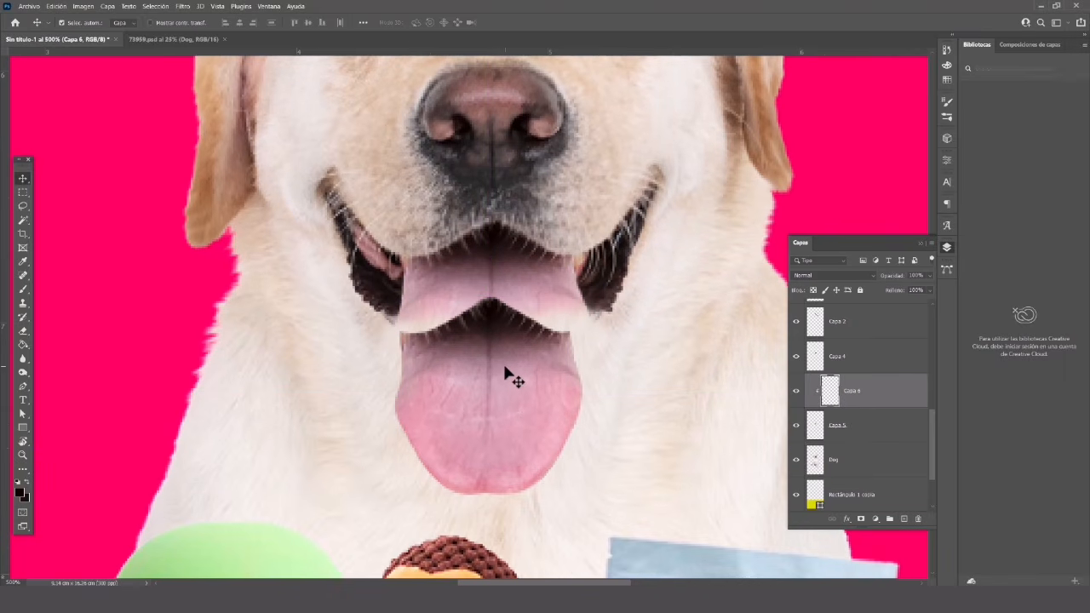
# Paint a soft black shadow across the top of the copied tongue on the clipped layer Capa 6
pyautogui.press('i')
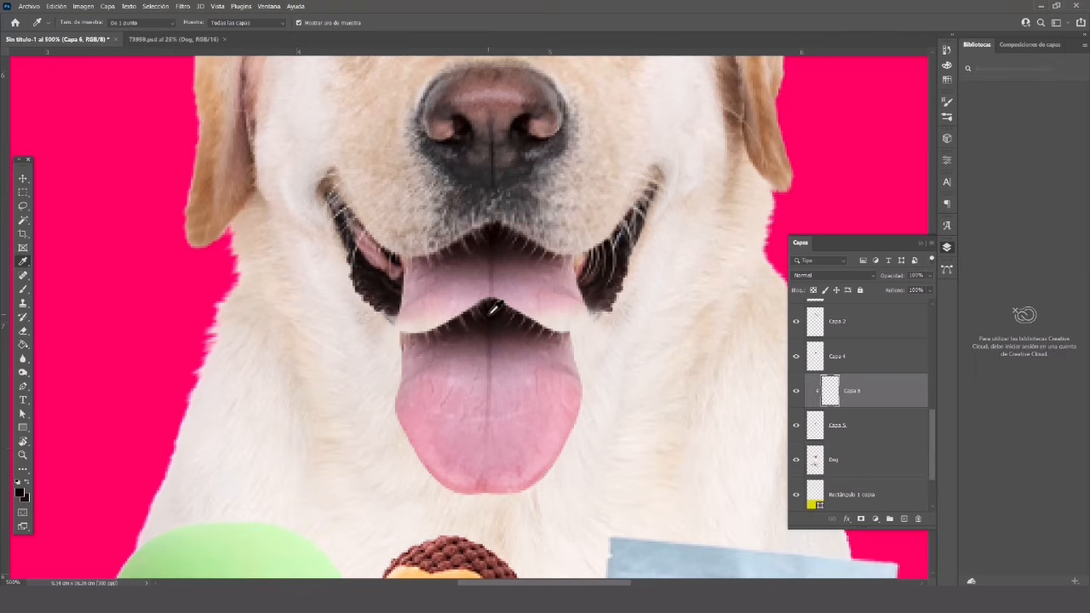
pyautogui.press('b')
pyautogui.rightClick(493, 315)
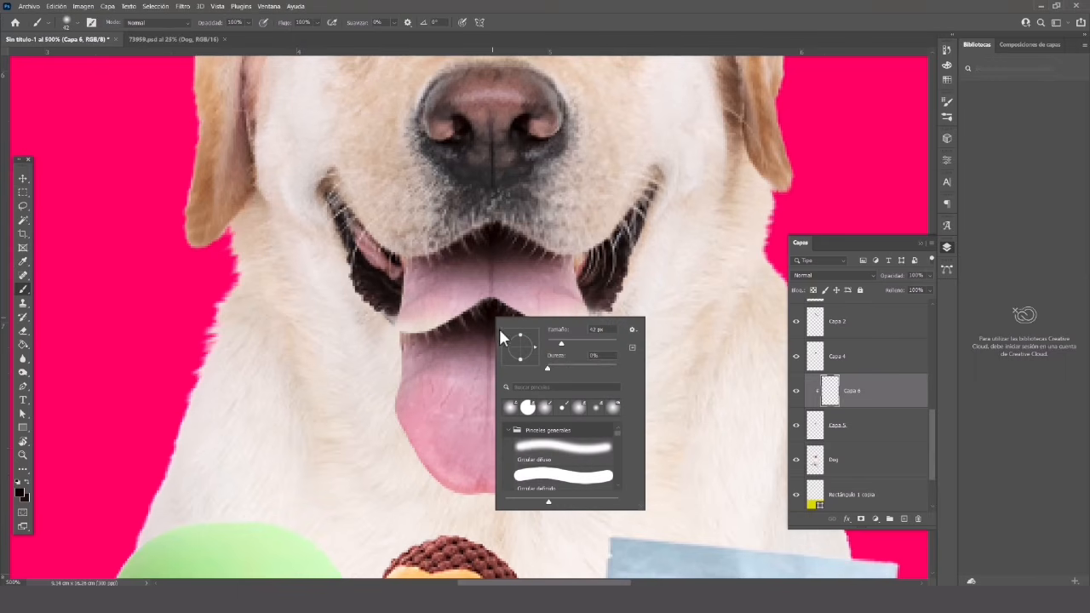
pyautogui.moveTo(427, 312)
pyautogui.mouseDown()
pyautogui.moveTo(394, 318)
pyautogui.moveTo(493, 289)
pyautogui.moveTo(577, 297)
pyautogui.mouseUp()
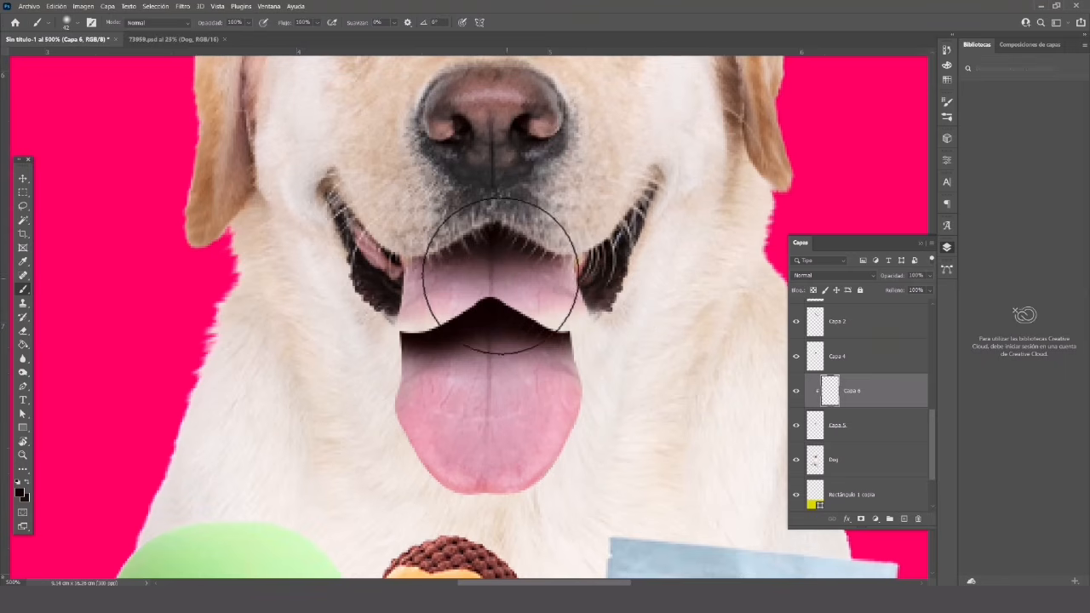
pyautogui.press('v')
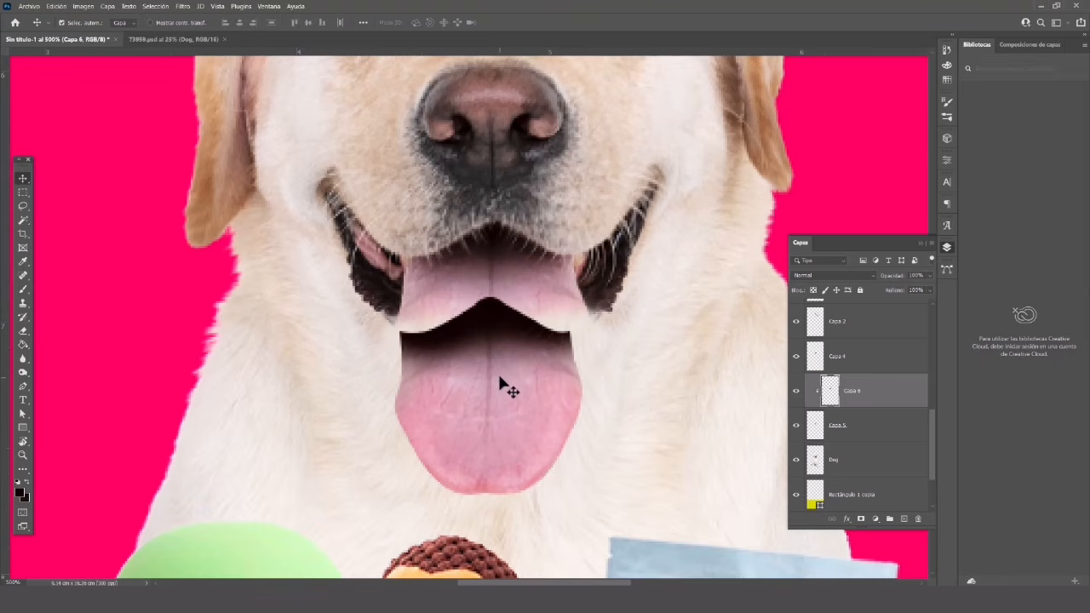
pyautogui.moveTo(500, 377); pyautogui.dragTo(503, 315)
pyautogui.hotkey('ctrl', 'z')
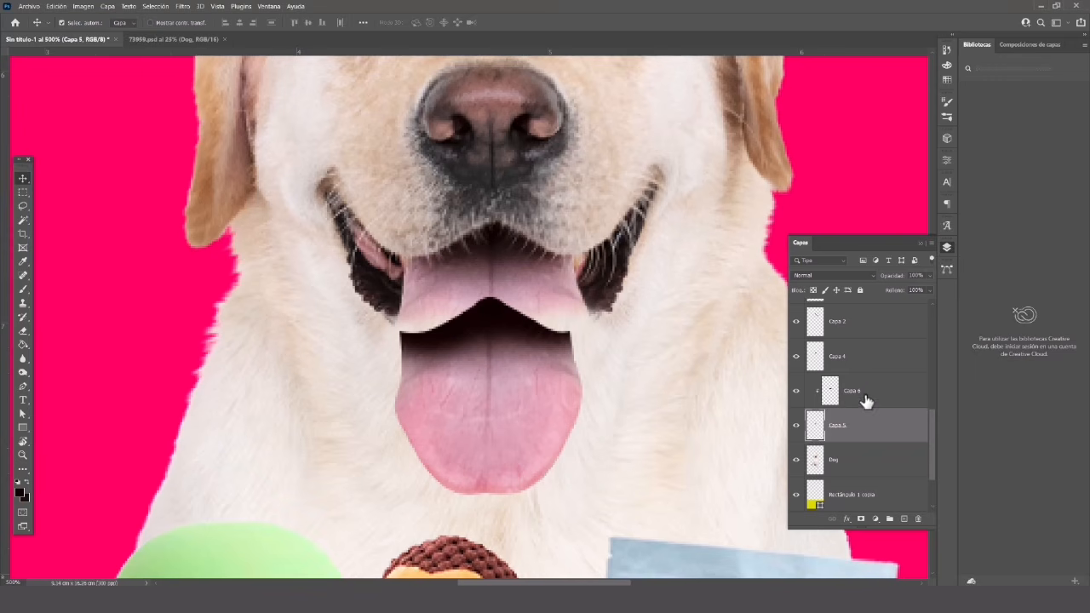
# Merge layers Capa 6 and Capa 5 and move the merged tongue back up under the dog's upper lip
pyautogui.click(866, 401)
pyautogui.rightClick(863, 395)
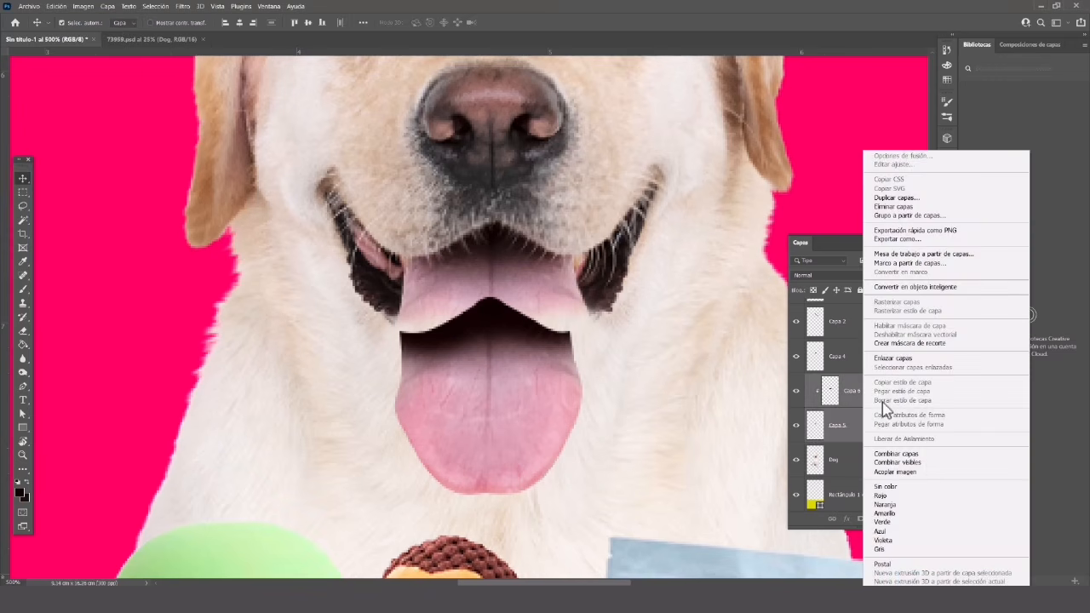
pyautogui.click(890, 454)
pyautogui.moveTo(535, 361); pyautogui.dragTo(528, 309)
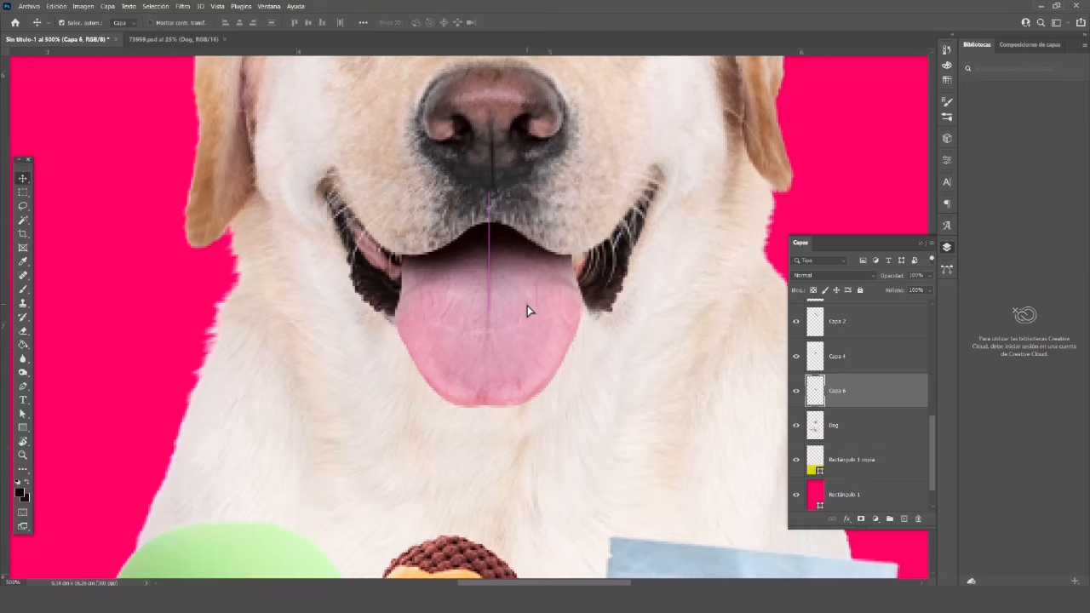
pyautogui.hotkey('ctrl', '-')
pyautogui.hotkey('ctrl', '-')
pyautogui.hotkey('ctrl', '-')
pyautogui.hotkey('ctrl', '-')
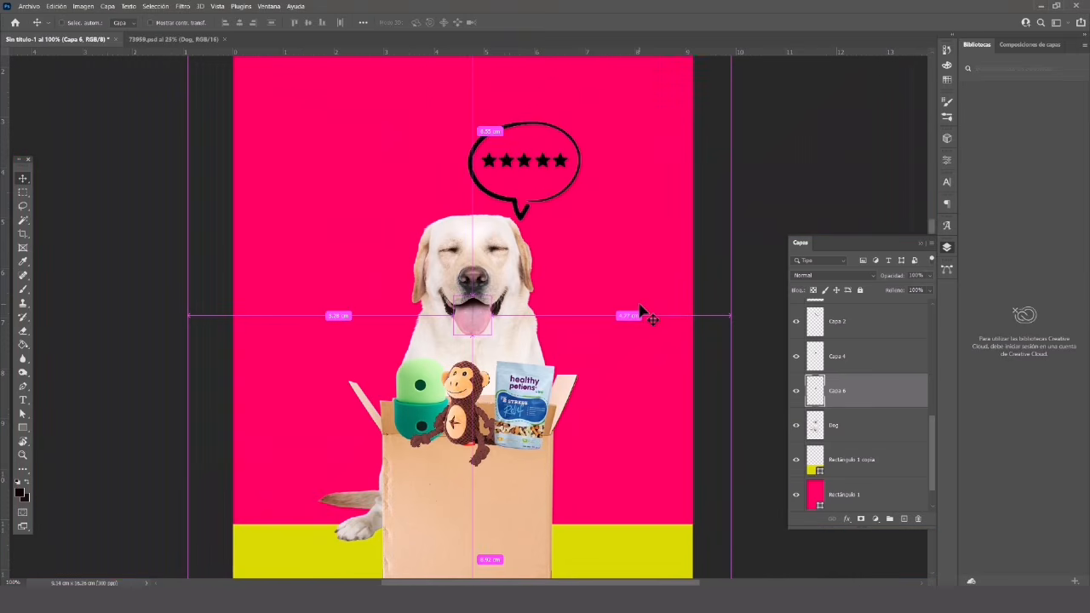
pyautogui.moveTo(486, 315); pyautogui.dragTo(477, 321)
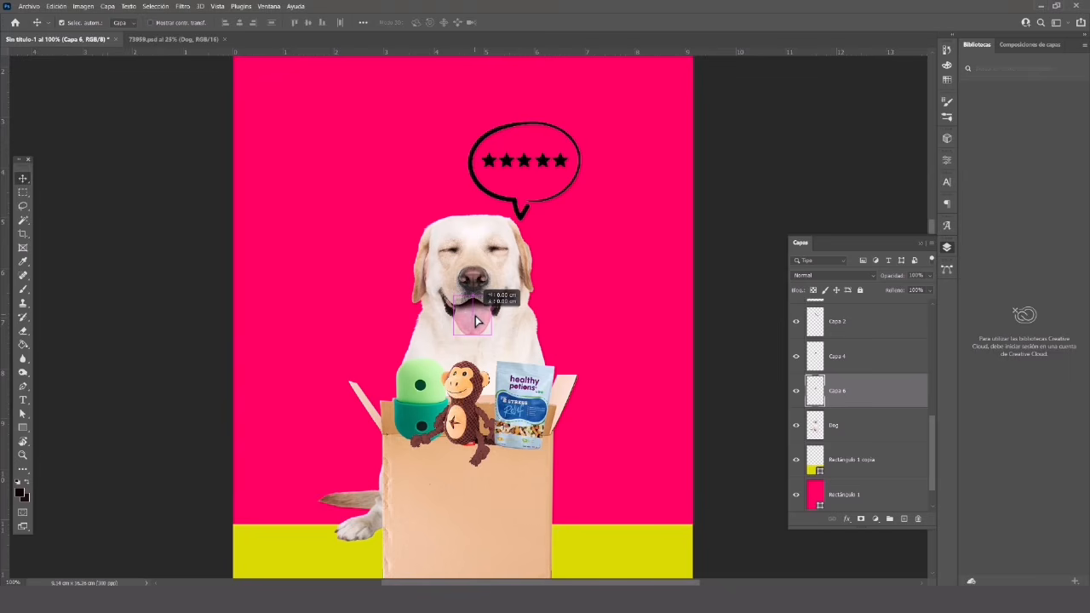
pyautogui.moveTo(476, 318); pyautogui.dragTo(476, 317)
pyautogui.click(562, 320)
pyautogui.moveTo(633, 310); pyautogui.dragTo(613, 292)
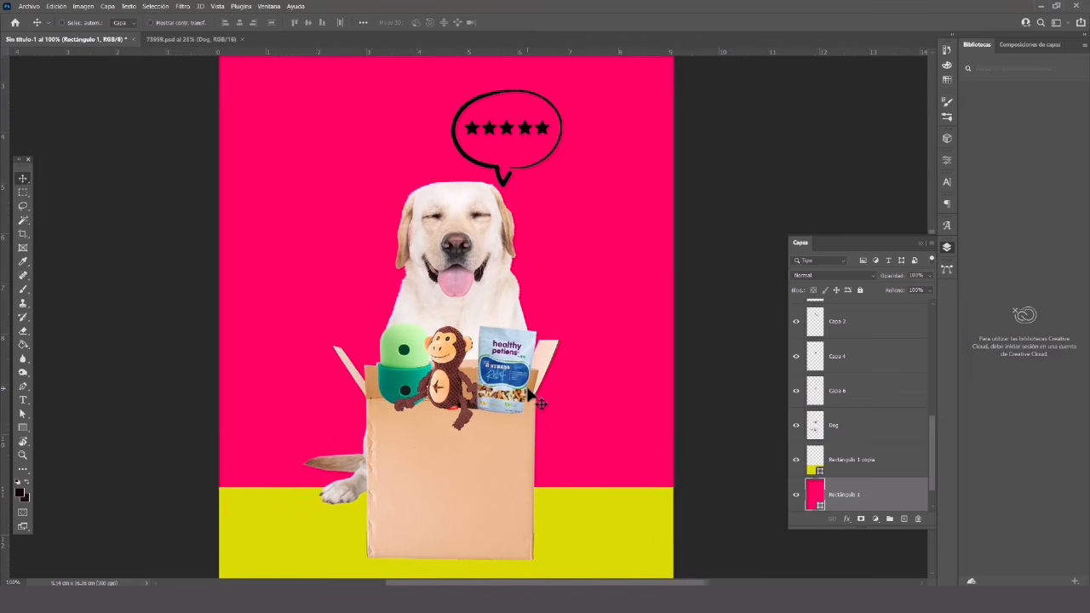
pyautogui.hotkey('ctrl', '-')
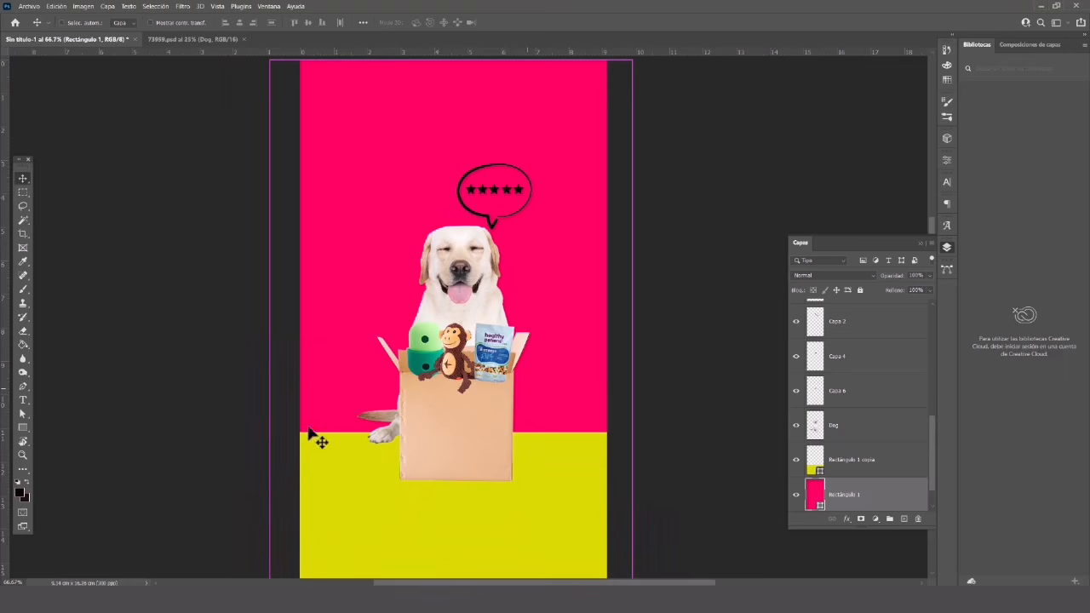
pyautogui.hotkey('ctrl', 'h')
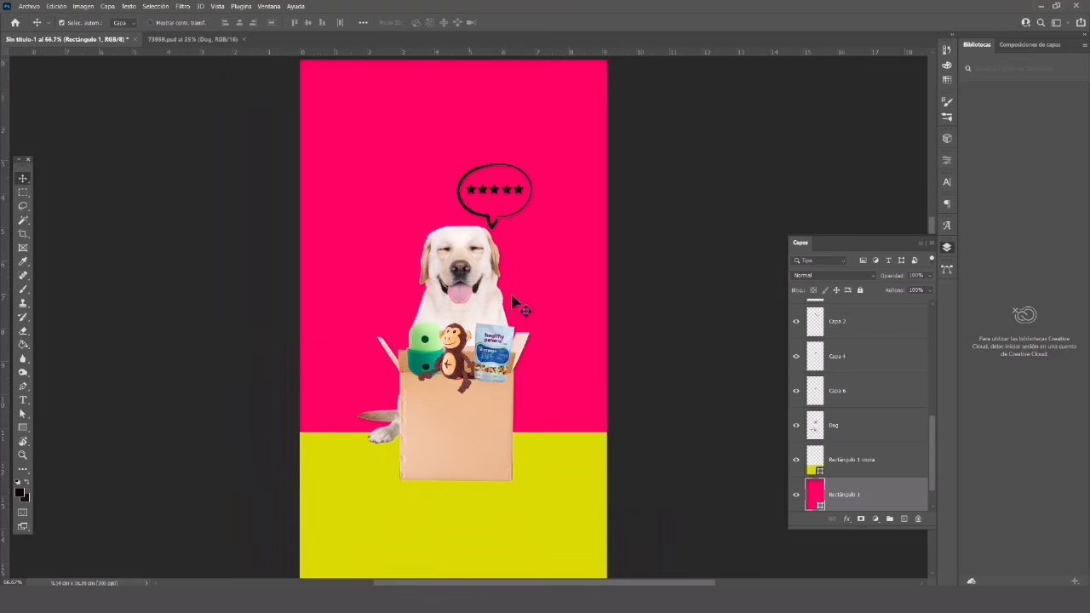
# Rename the layer Rectángulo 1 copia as base and the tongue layer Capa 6 as lengua
pyautogui.scroll(-1, 881, 466)
pyautogui.doubleClick(901, 430)
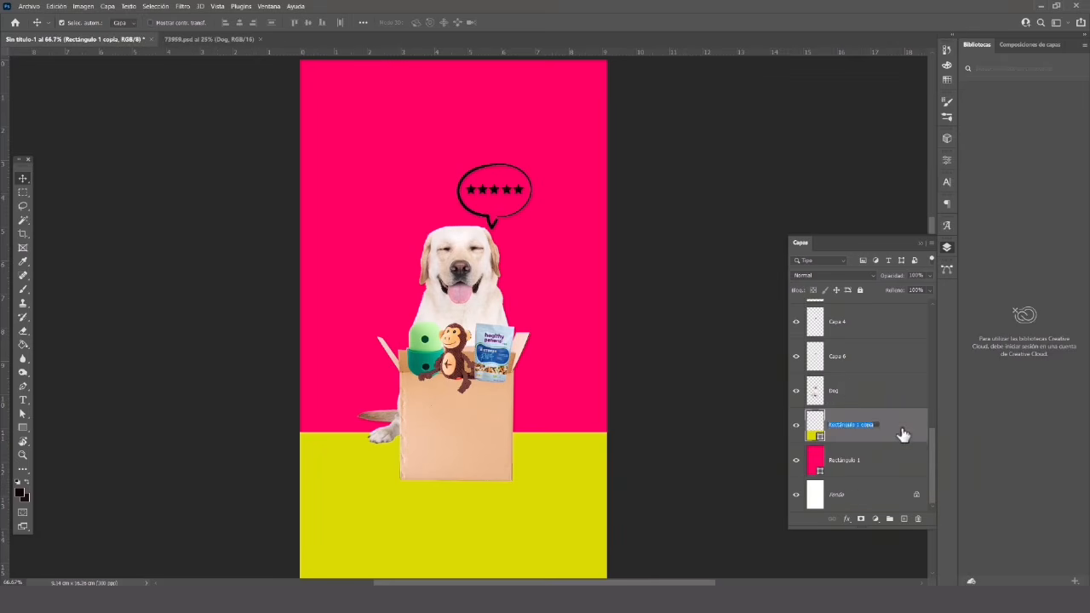
pyautogui.write('base')
pyautogui.press('Return')
pyautogui.click(847, 391)
pyautogui.doubleClick(845, 358)
pyautogui.write('leng')
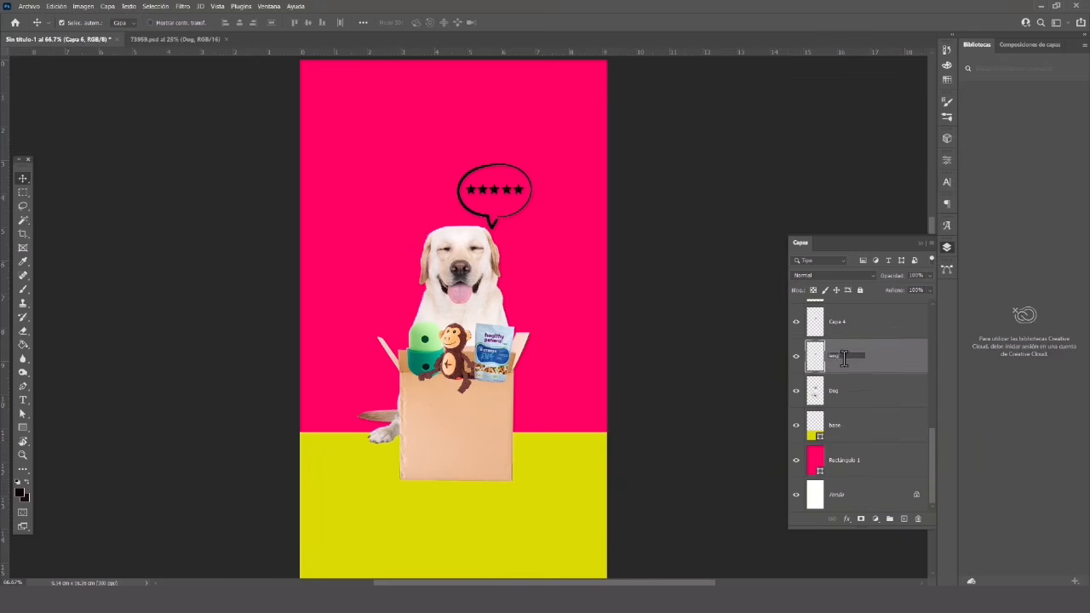
pyautogui.write('ua')
# Rename the muzzle layer Capa 4 as hocico
pyautogui.click(845, 322)
pyautogui.doubleClick(850, 320)
pyautogui.press('Escape')
pyautogui.doubleClick(830, 322)
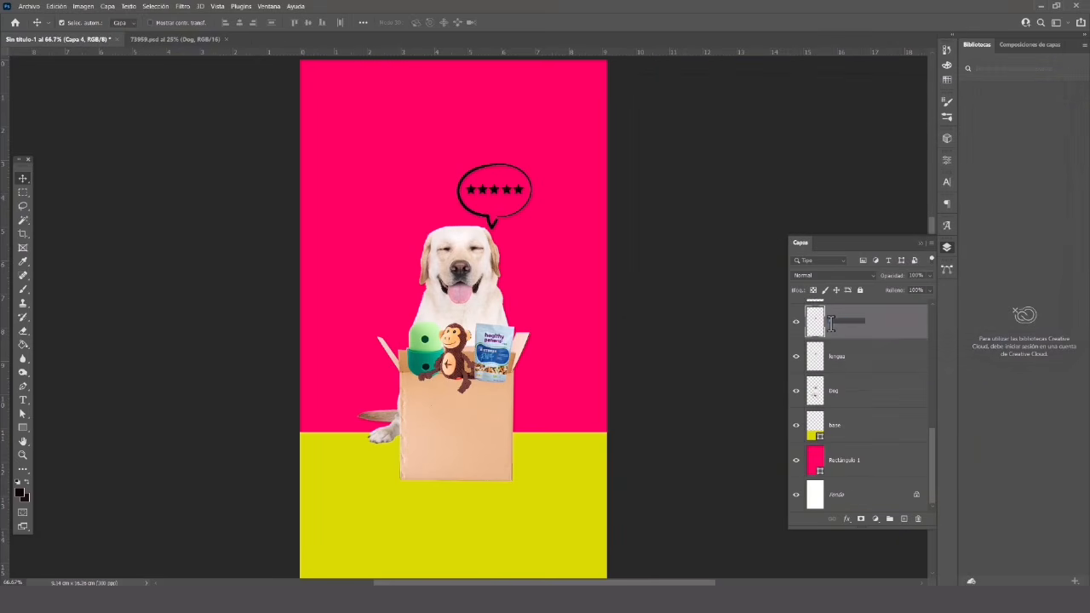
pyautogui.write('hocico')
pyautogui.press('Return')
# Check what Capa 2 contains by toggling its visibility, and rename that layer as dialogo
pyautogui.scroll(2, 835, 340)
pyautogui.click(841, 357)
pyautogui.click(796, 357)
pyautogui.click(797, 357)
pyautogui.doubleClick(846, 357)
pyautogui.write('dialogo')
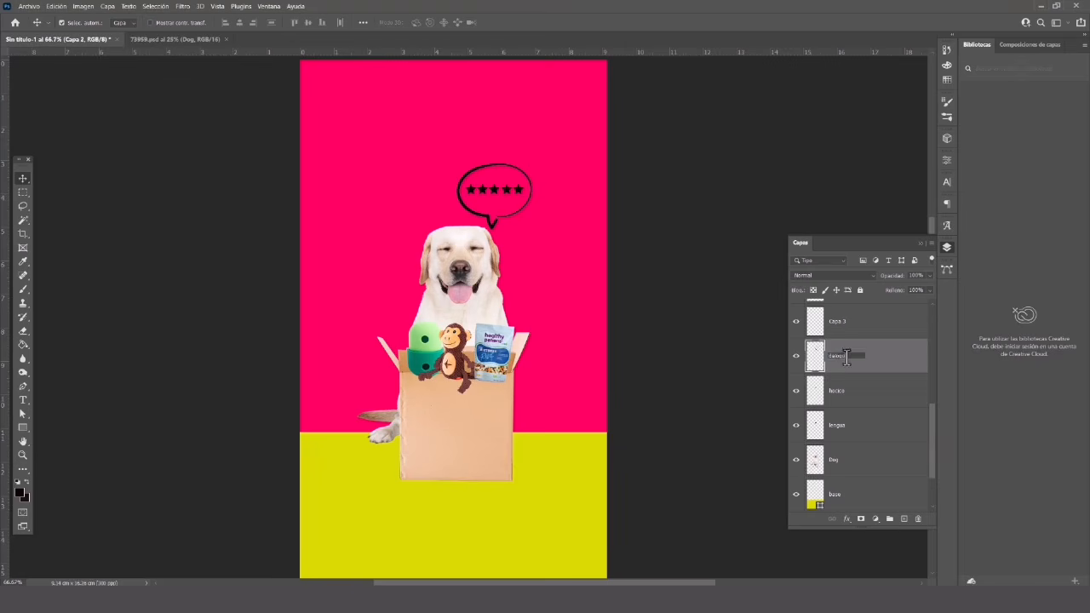
pyautogui.press('Return')
# Rename the star layers Capa 3 and Capa 3 copia as estrella 1 and estrella2
pyautogui.scroll(1, 847, 358)
pyautogui.click(849, 359)
pyautogui.doubleClick(842, 357)
pyautogui.write('estrella 1')
pyautogui.press('Return')
pyautogui.scroll(2, 842, 366)
pyautogui.doubleClick(838, 390)
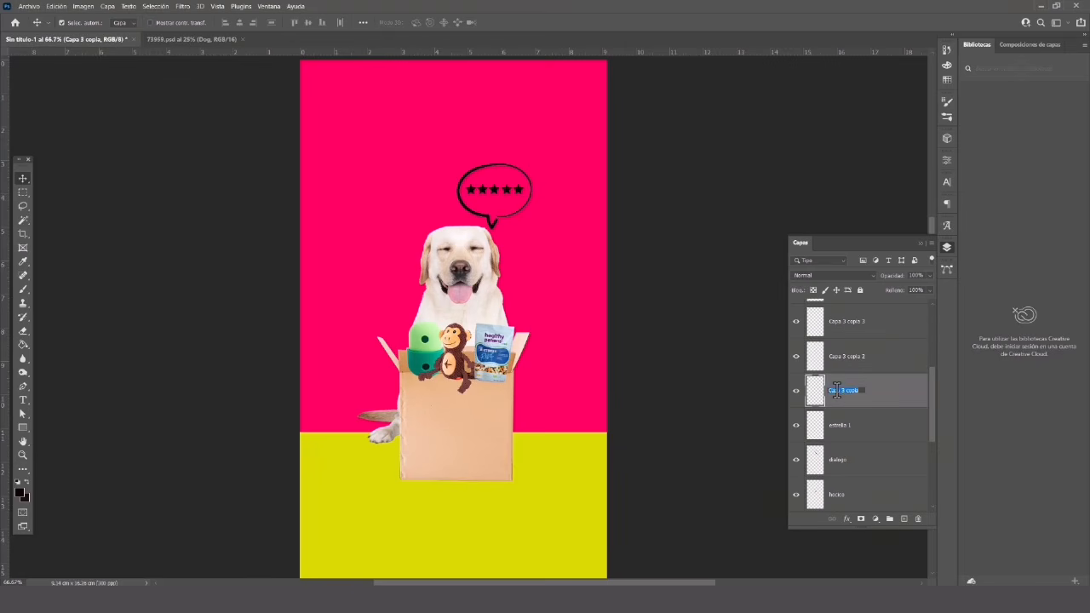
pyautogui.write('estrella2')
pyautogui.press('Return')
# Rename the remaining three copies of the star layer, from the lowest up, as estrella3, estrella4 and estrella5
pyautogui.doubleClick(846, 358)
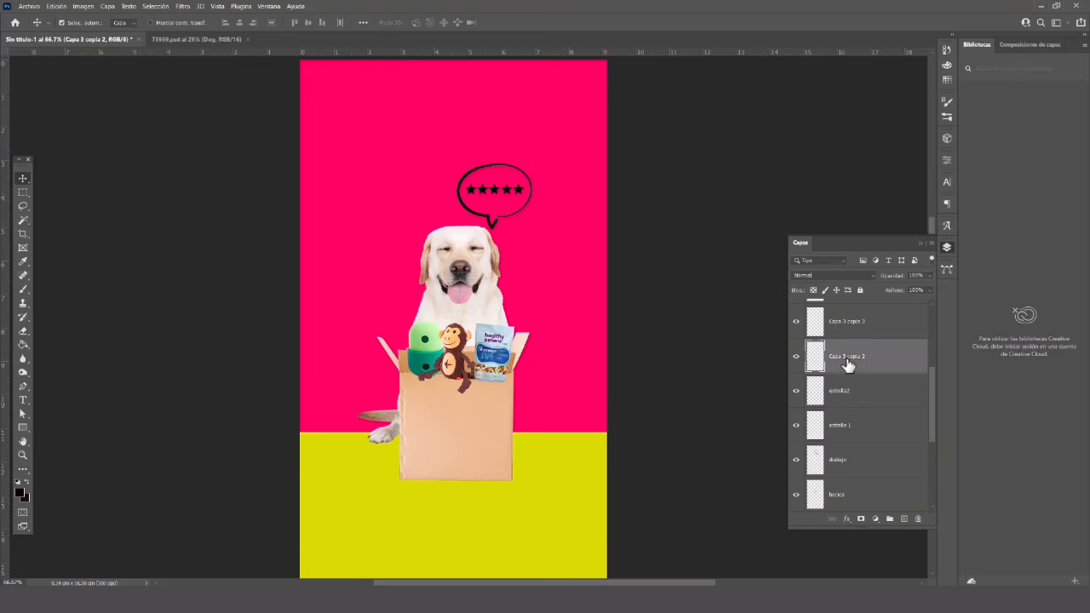
pyautogui.write('estrella3')
pyautogui.press('Return')
pyautogui.doubleClick(839, 322)
pyautogui.write('estrella4')
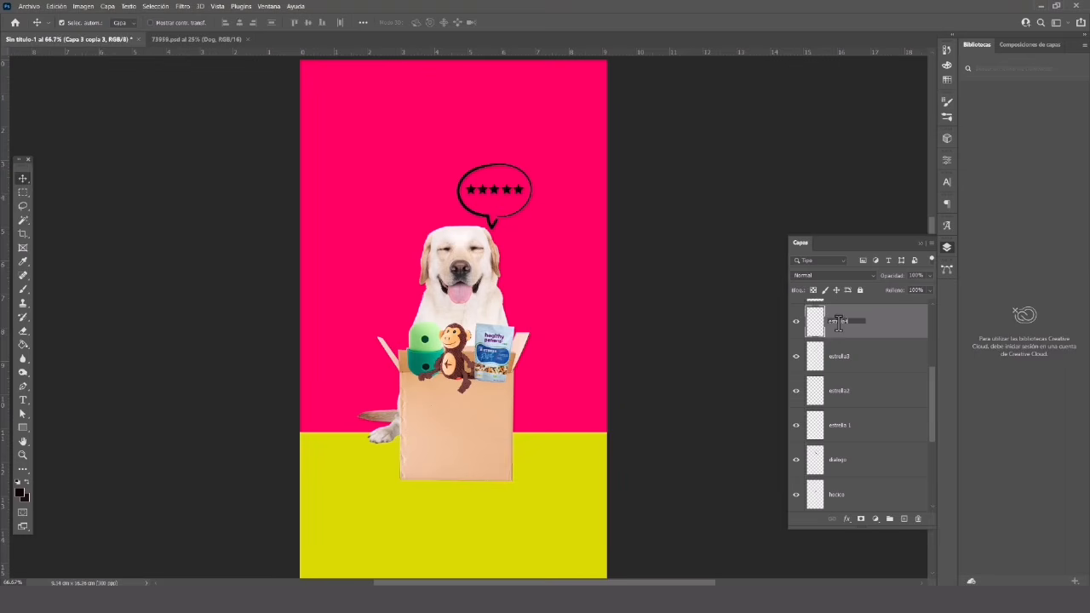
pyautogui.press('Return')
pyautogui.scroll(1, 847, 336)
pyautogui.doubleClick(833, 323)
pyautogui.write('estrella5')
pyautogui.press('Return')
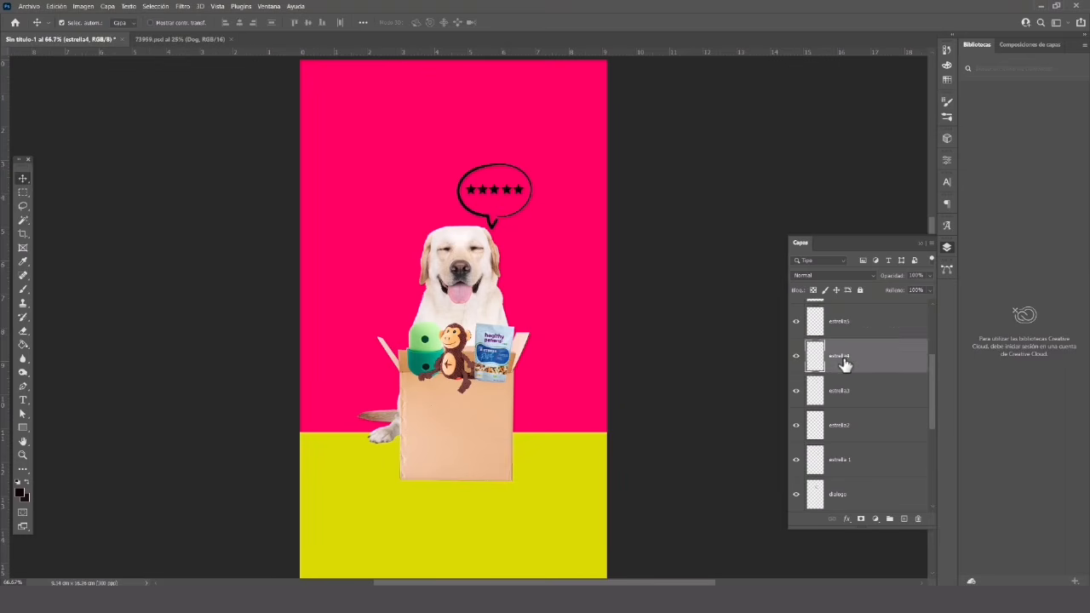
# Group the five estrella layers with the dialogo layer and name the group globo de dialogo
pyautogui.scroll(-1, 844, 365)
pyautogui.scroll(-1, 844, 365)
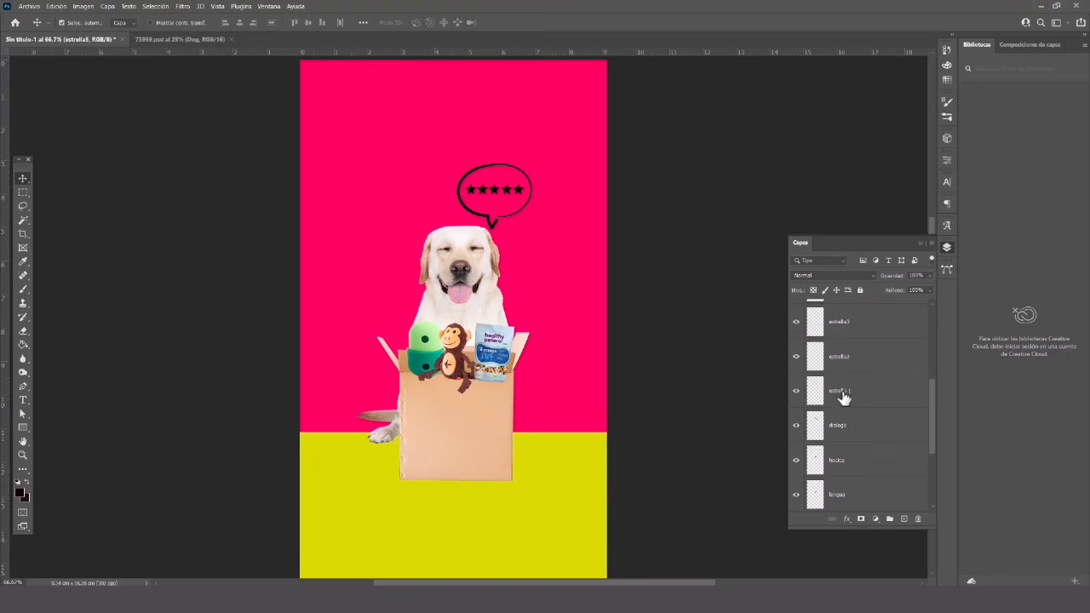
pyautogui.keyDown('shift'); pyautogui.click(847, 425); pyautogui.keyUp('shift')
pyautogui.moveTo(898, 506); pyautogui.dragTo(890, 519)
pyautogui.doubleClick(838, 306)
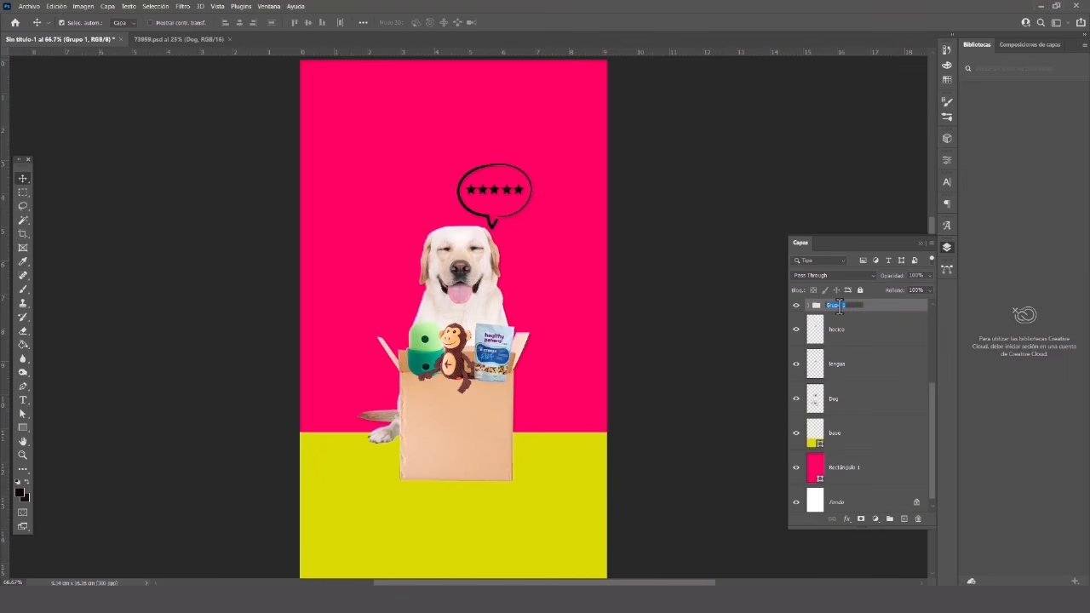
pyautogui.write('d')
pyautogui.write('lobo de dialog')
pyautogui.write('ogo')
pyautogui.press('Return')
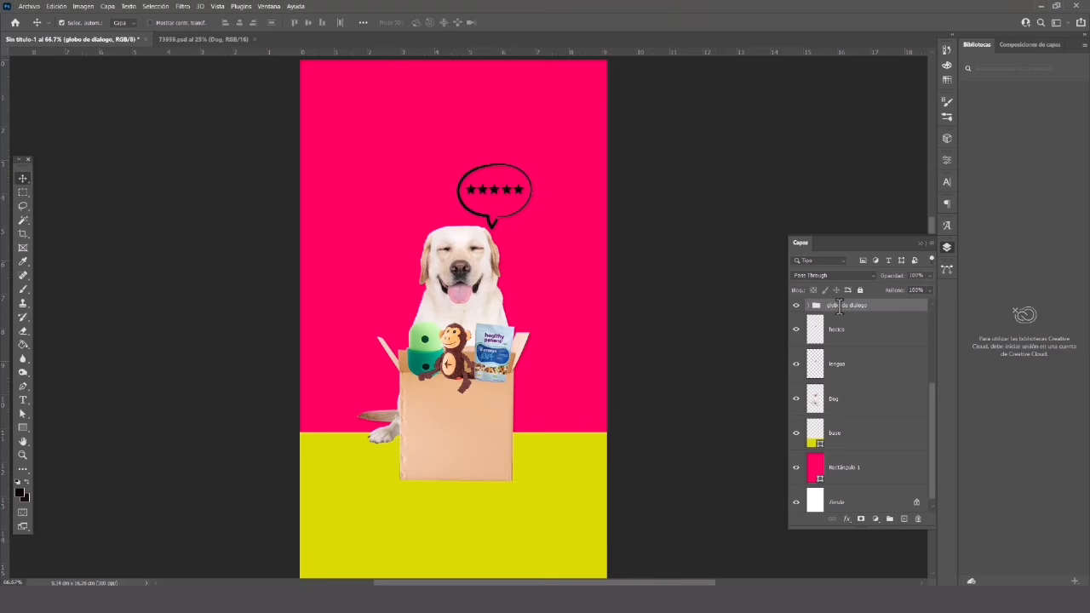
# Rename the pink background layer Rectángulo 1 as fondo
pyautogui.click(842, 460)
pyautogui.doubleClick(840, 460)
pyautogui.write('fonod')
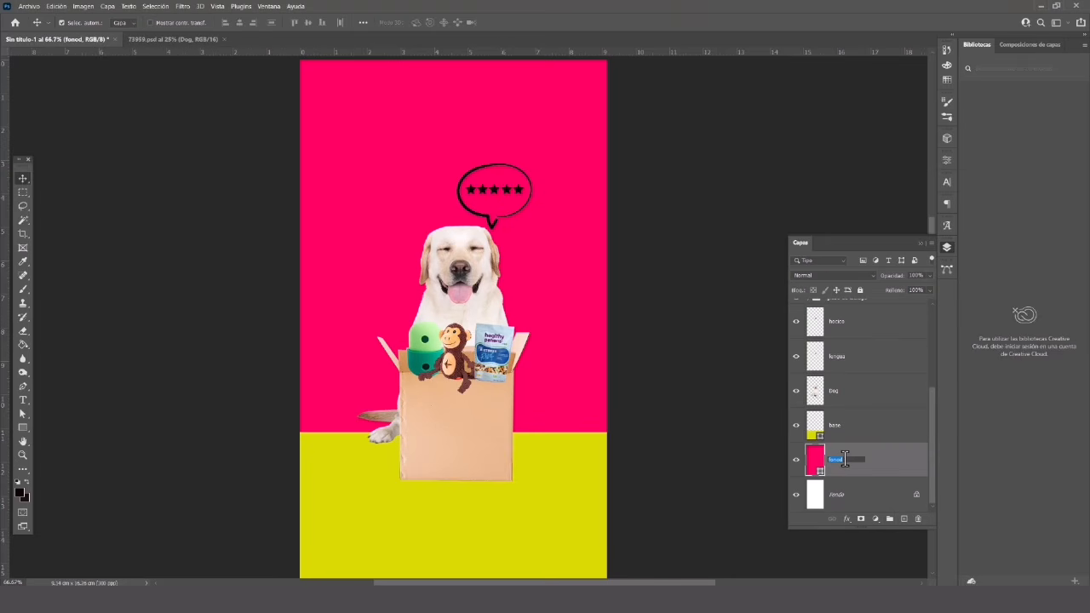
pyautogui.write('o')
pyautogui.press('Return')
# Group everything from the pink fondo layer up to the topmost layer and name the group escena1
pyautogui.scroll(5, 847, 462)
pyautogui.keyDown('shift'); pyautogui.click(863, 320); pyautogui.keyUp('shift')
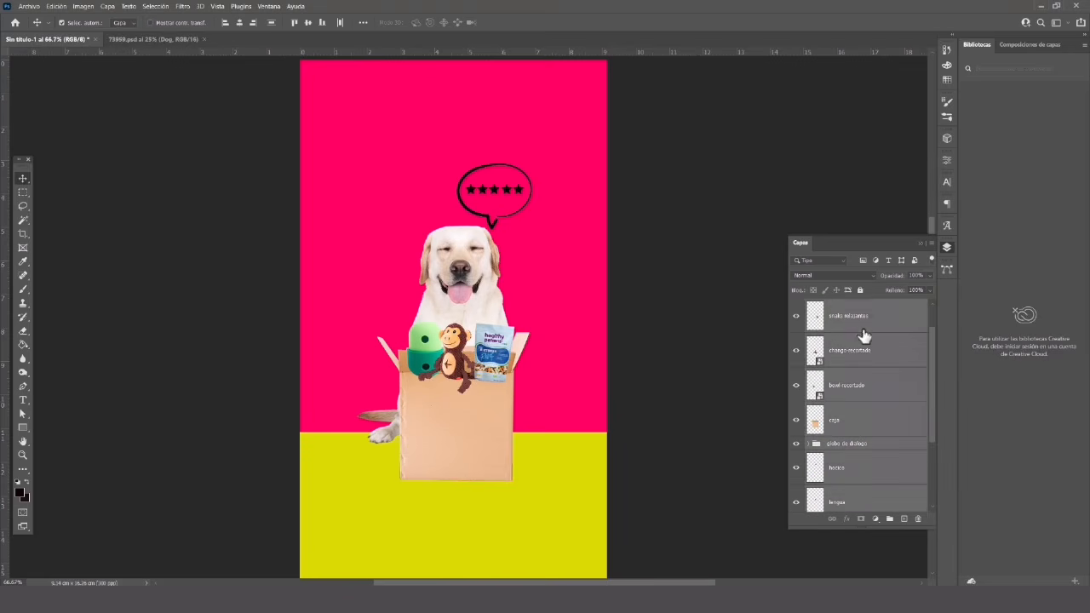
pyautogui.scroll(-5, 877, 366)
pyautogui.click(891, 519)
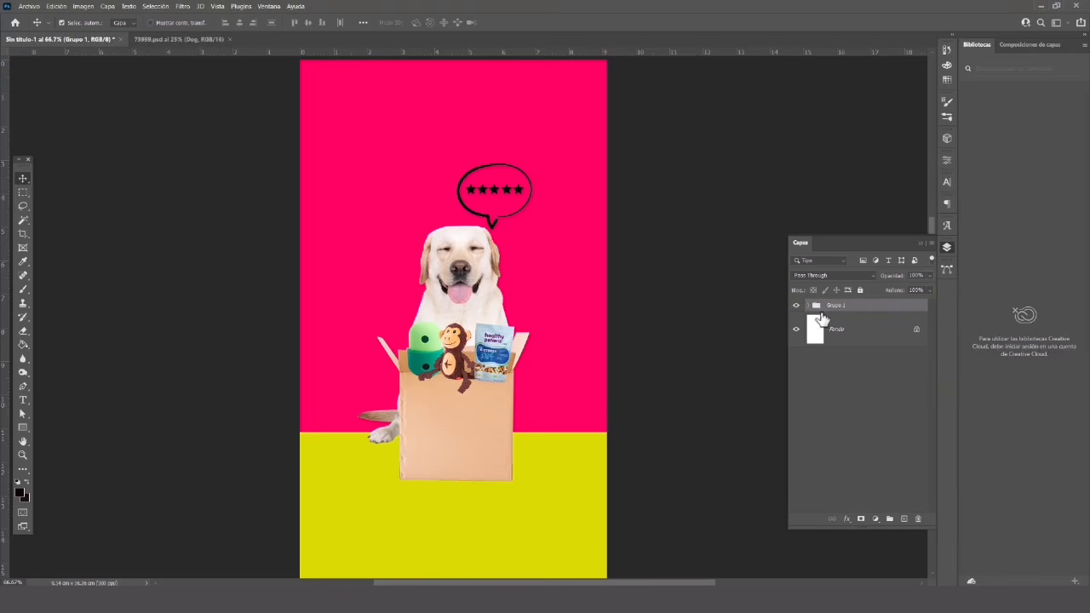
pyautogui.doubleClick(837, 305)
pyautogui.write('escena1')
pyautogui.click(842, 379)
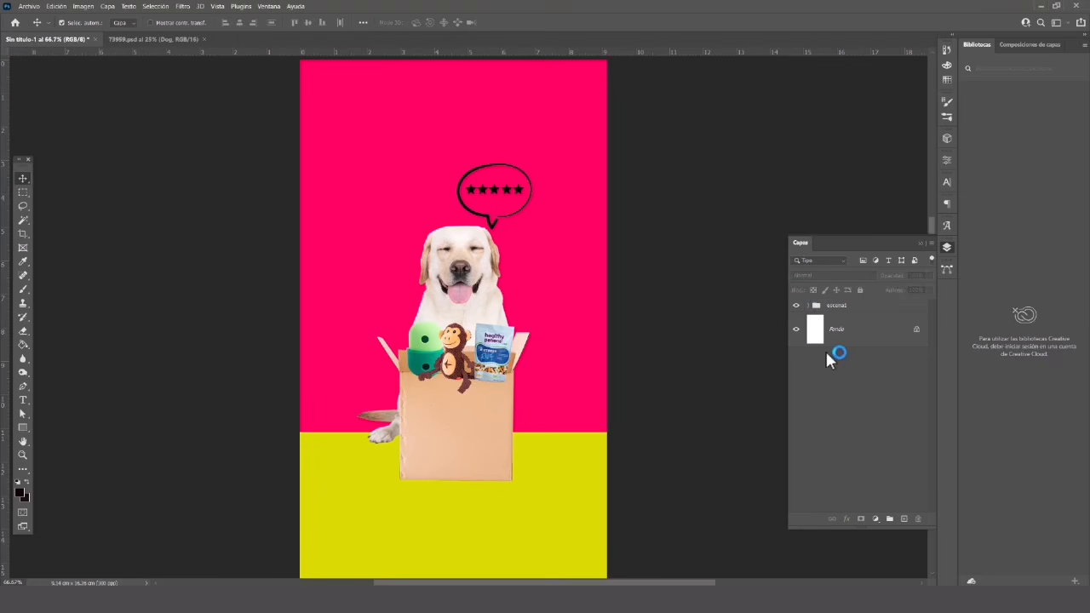
# Select the pink fondo layer inside the escena1 group, collapse the group and hide it
pyautogui.click(806, 306)
pyautogui.scroll(-4, 861, 425)
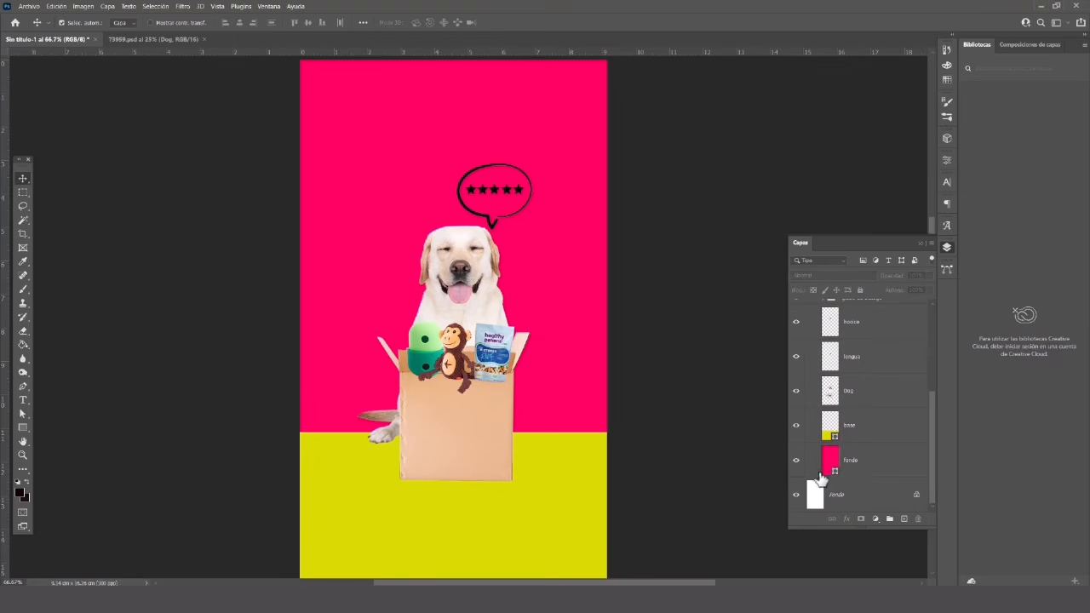
pyautogui.click(863, 460)
pyautogui.scroll(3, 860, 460)
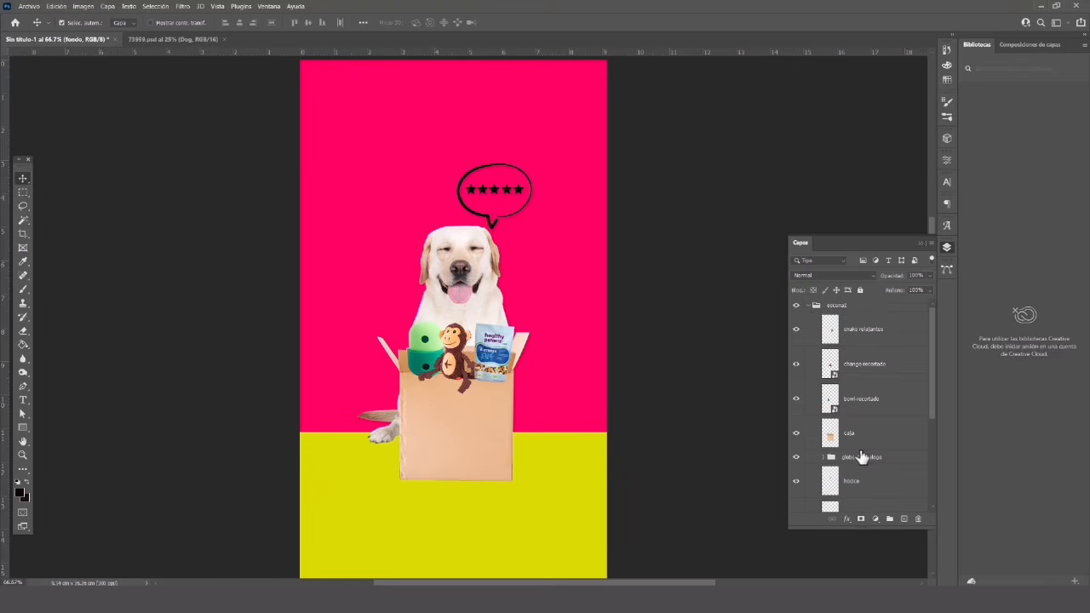
pyautogui.click(806, 306)
pyautogui.click(796, 307)
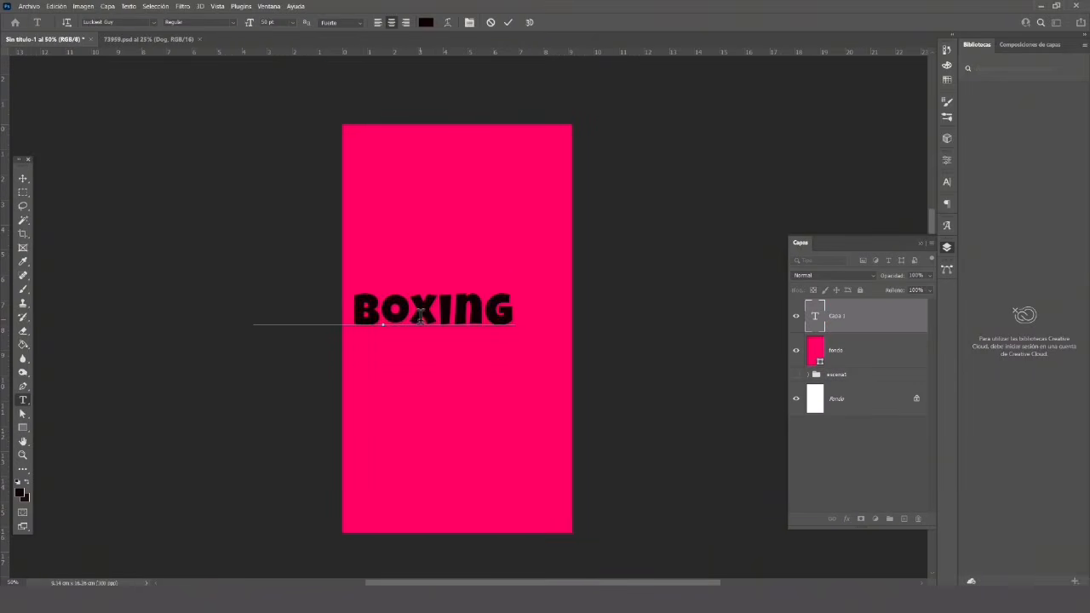
# Finish the title text as Dog Boxing! and break it into two lines after the first word
pyautogui.write('!')
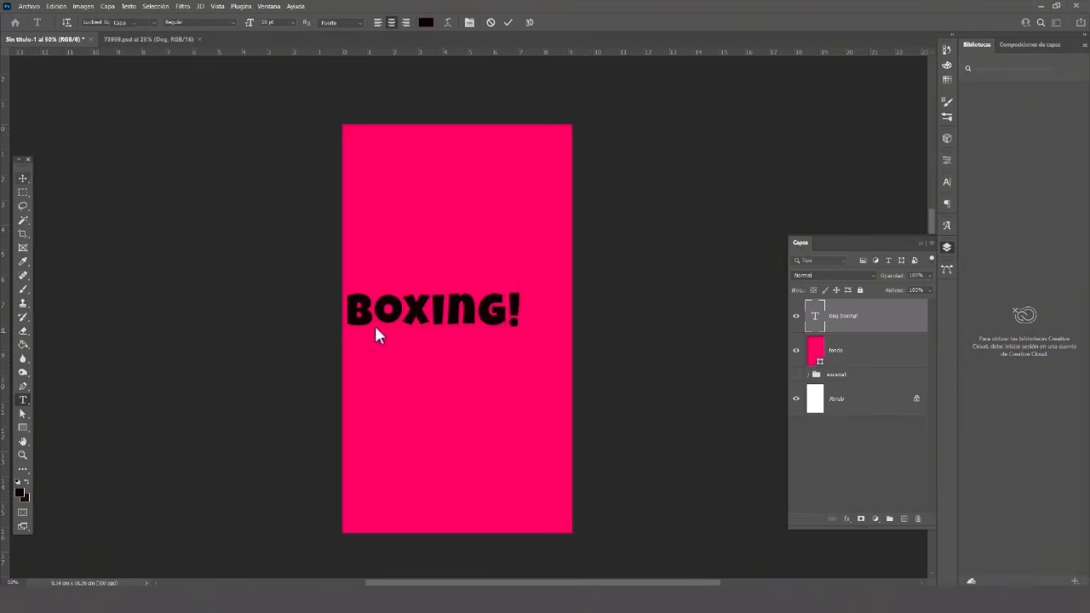
pyautogui.moveTo(377, 332); pyautogui.dragTo(441, 333)
pyautogui.click(409, 313)
pyautogui.press('BackSpace')
pyautogui.press('Return')
# Enlarge the word Dog in the title and move the title slightly up over the pink background
pyautogui.doubleClick(447, 311)
pyautogui.moveTo(239, 21); pyautogui.dragTo(247, 23)
pyautogui.click(23, 179)
pyautogui.moveTo(447, 308); pyautogui.dragTo(456, 293)
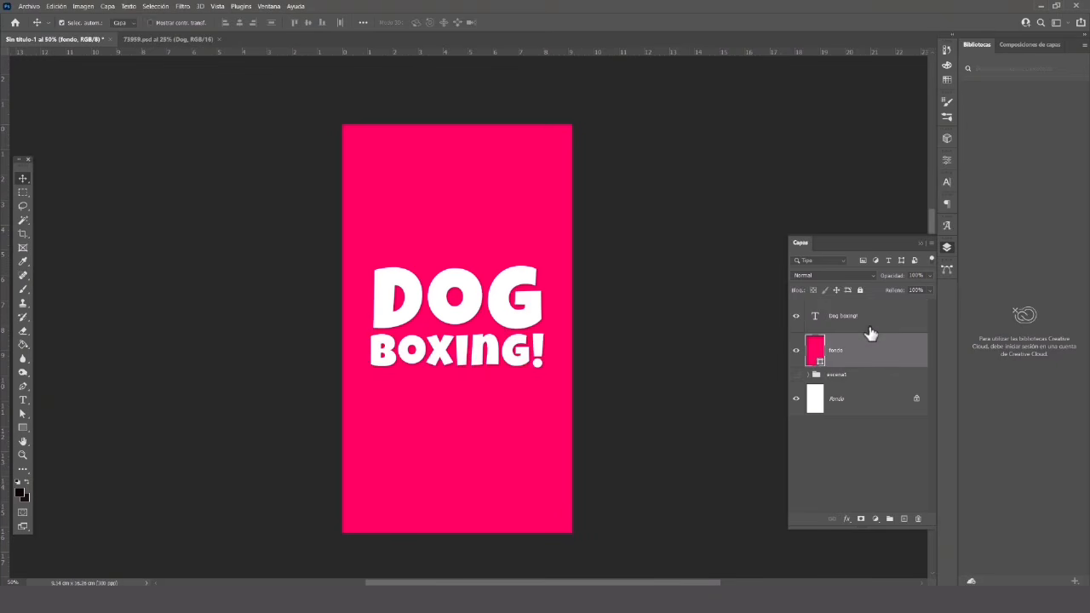
# Group the Dog Boxing! text with the visible fondo layer and name the group escena 2
pyautogui.keyDown('shift'); pyautogui.click(870, 331); pyautogui.keyUp('shift')
pyautogui.click(890, 518)
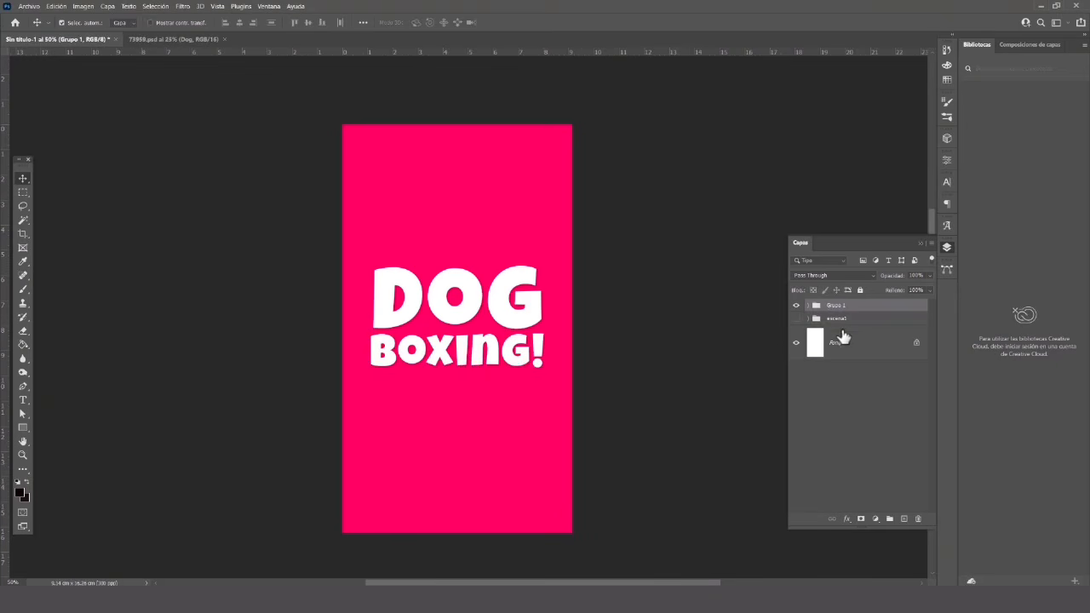
pyautogui.doubleClick(835, 305)
pyautogui.write('e')
pyautogui.press('Return')
# Save the document as a layered PSD in the curso mio de skillshare folder with maximum compatibility
pyautogui.hotkey('ctrl', 'shift', 's')
pyautogui.write('mo')
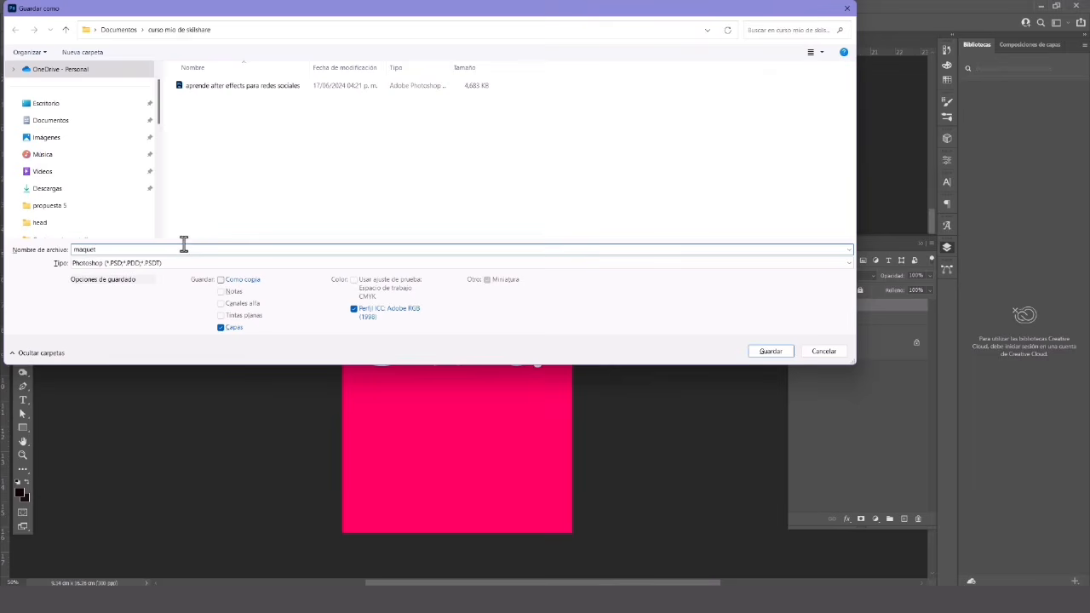
pyautogui.press('BackSpace')
pyautogui.press('BackSpace')
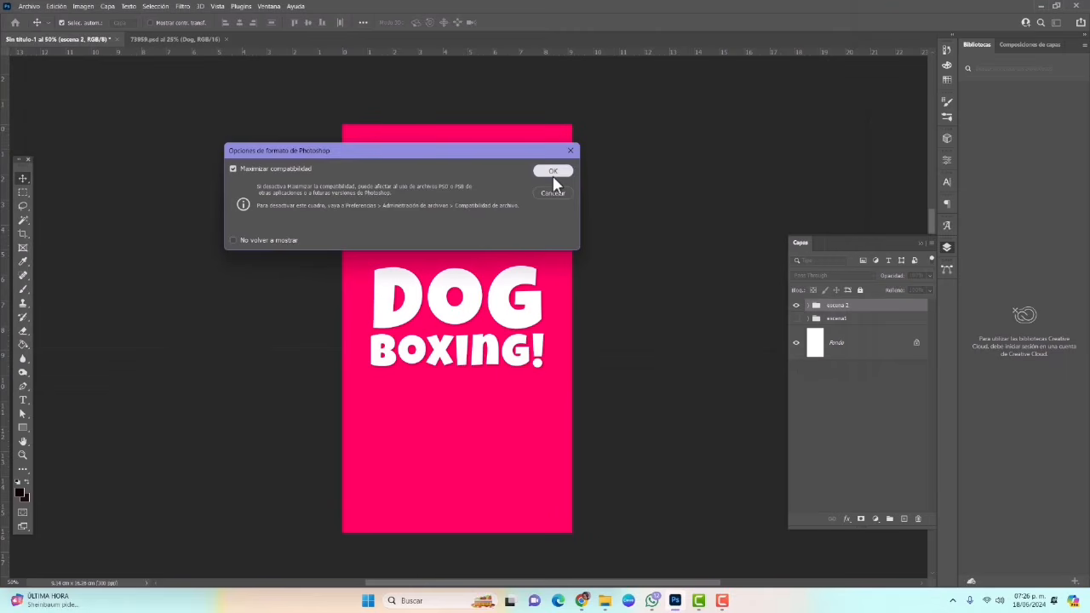
pyautogui.click(554, 175)
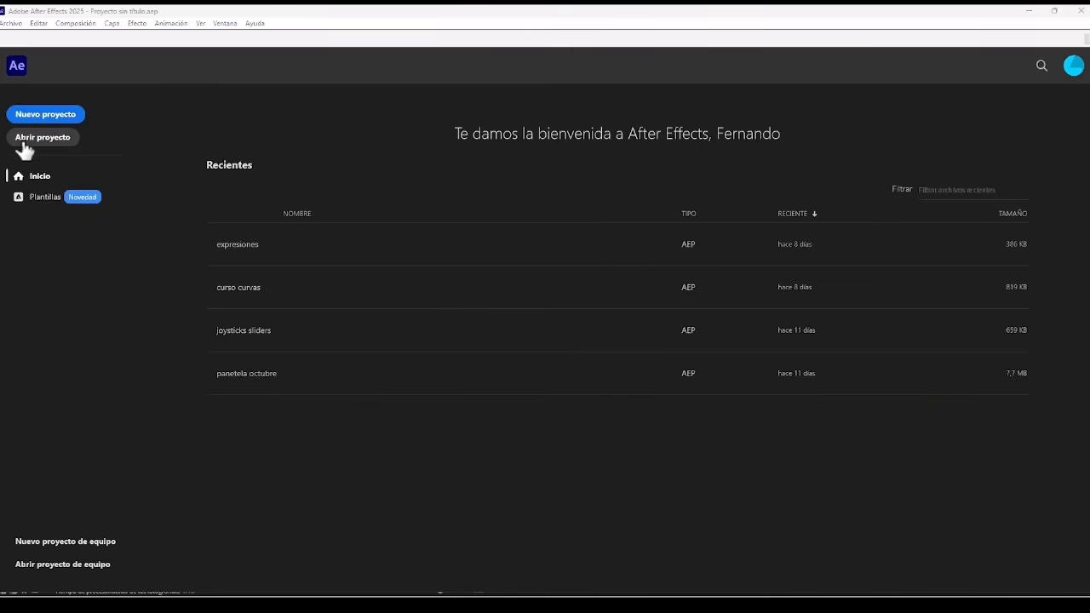
# Switch to After Effects and create a new project
pyautogui.click(60, 114)
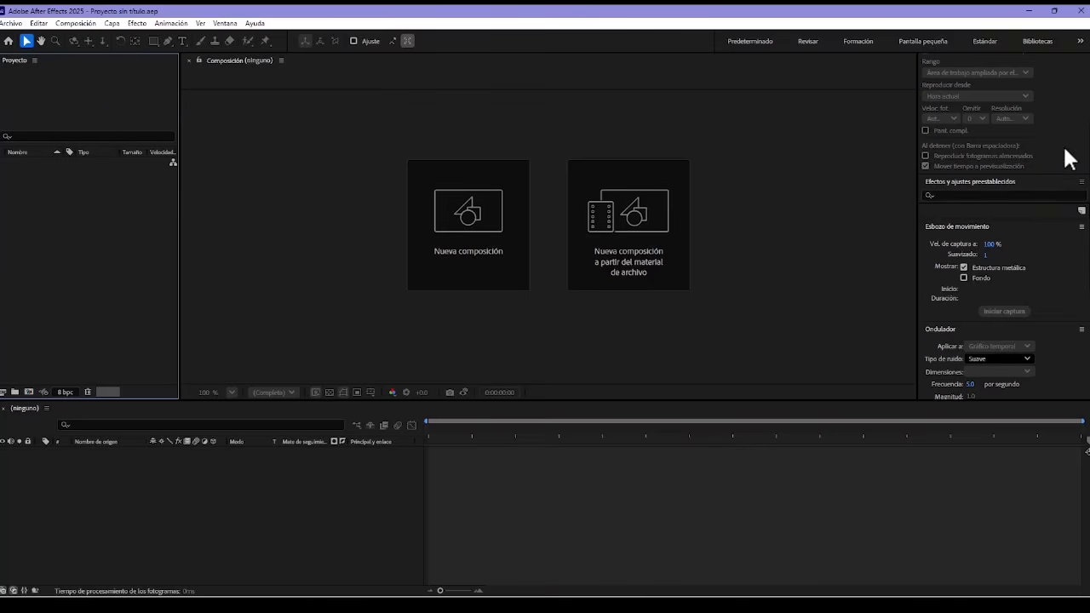
# Look through the side panels and the effects and presets list, including the contents of the Distorsionar category
pyautogui.scroll(3, 1003, 227)
pyautogui.scroll(-8, 1004, 227)
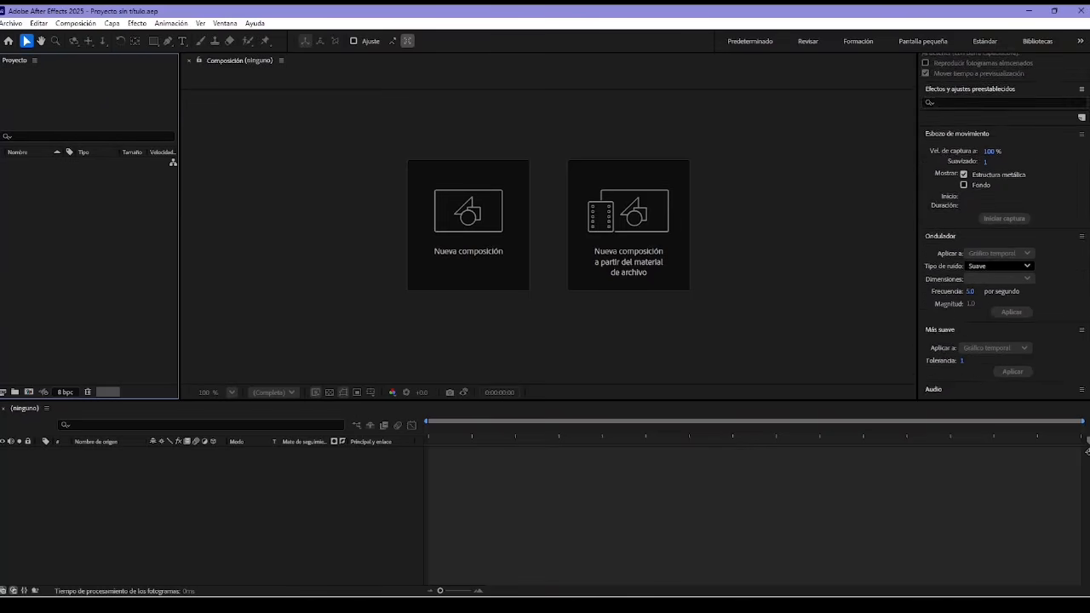
pyautogui.scroll(5, 931, 175)
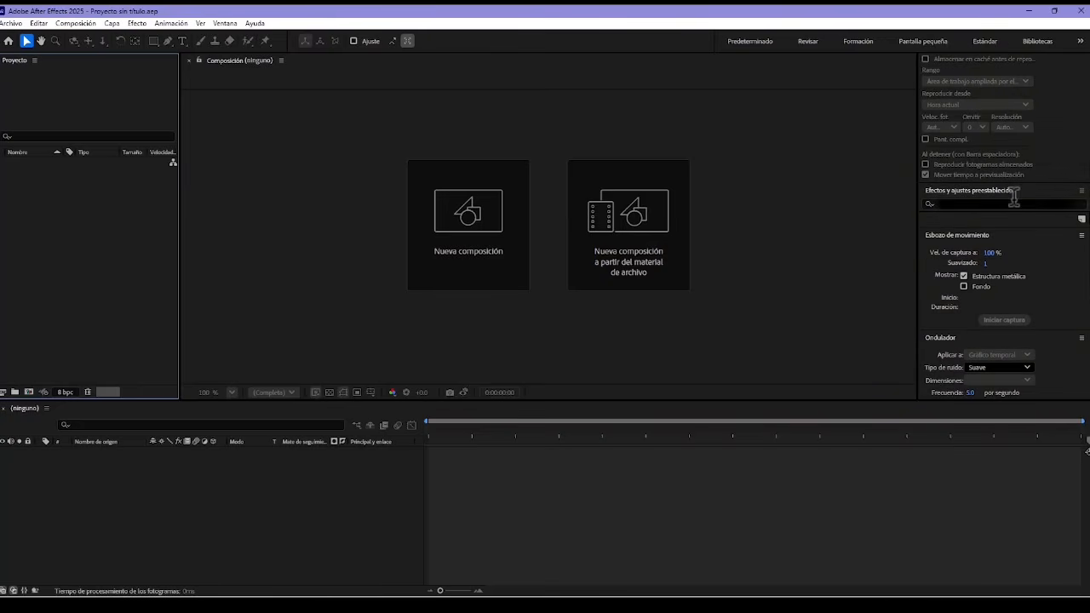
pyautogui.click(971, 204)
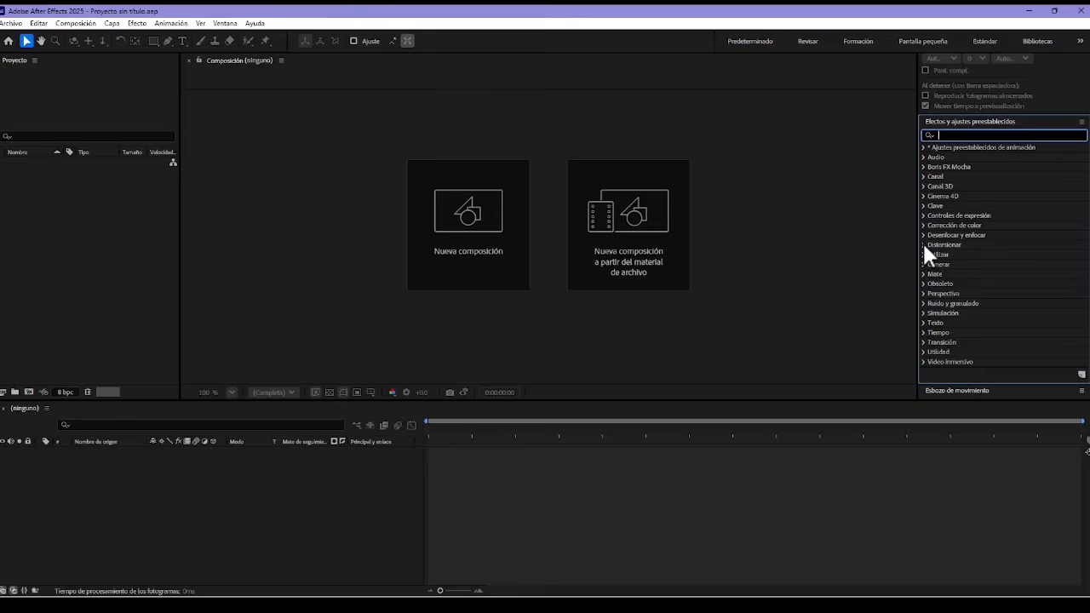
pyautogui.click(924, 245)
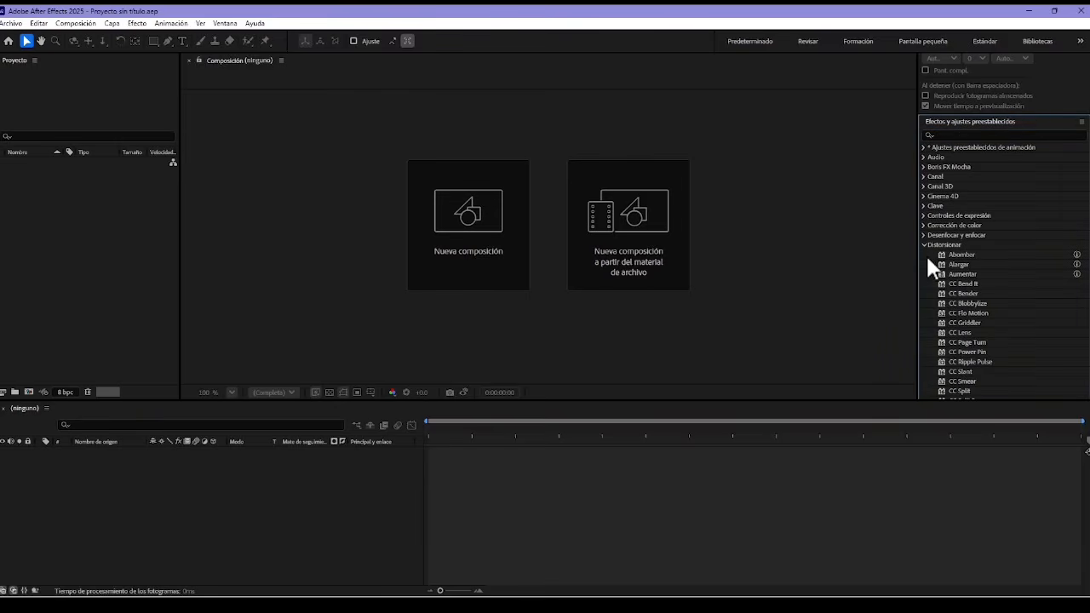
pyautogui.click(924, 246)
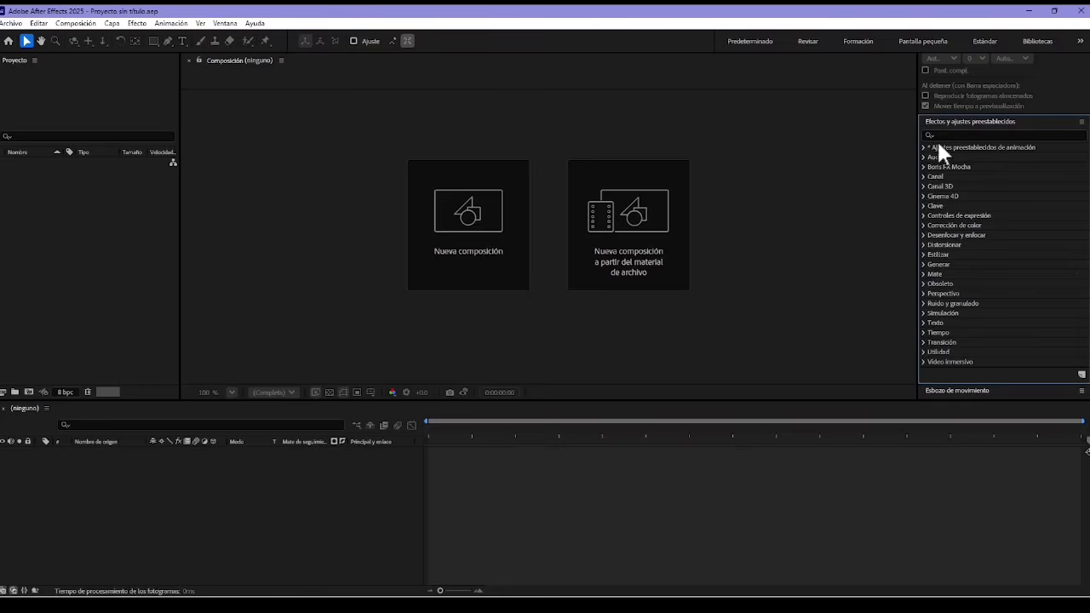
pyautogui.click(420, 142)
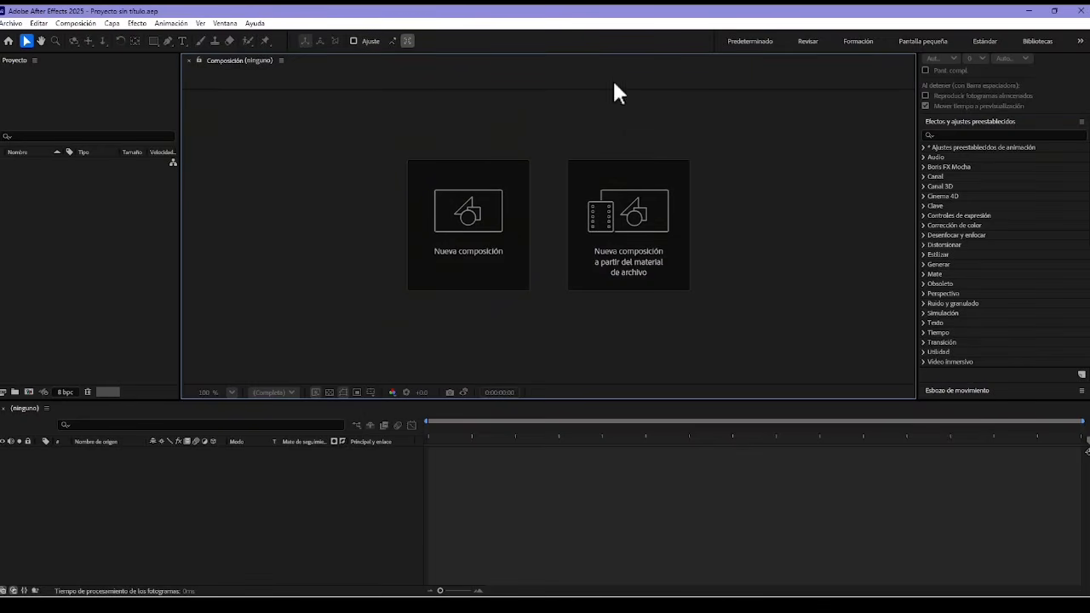
# Review the settings for a new composition, including frame size, frame rate and duration, and close them without creating one
pyautogui.click(460, 220)
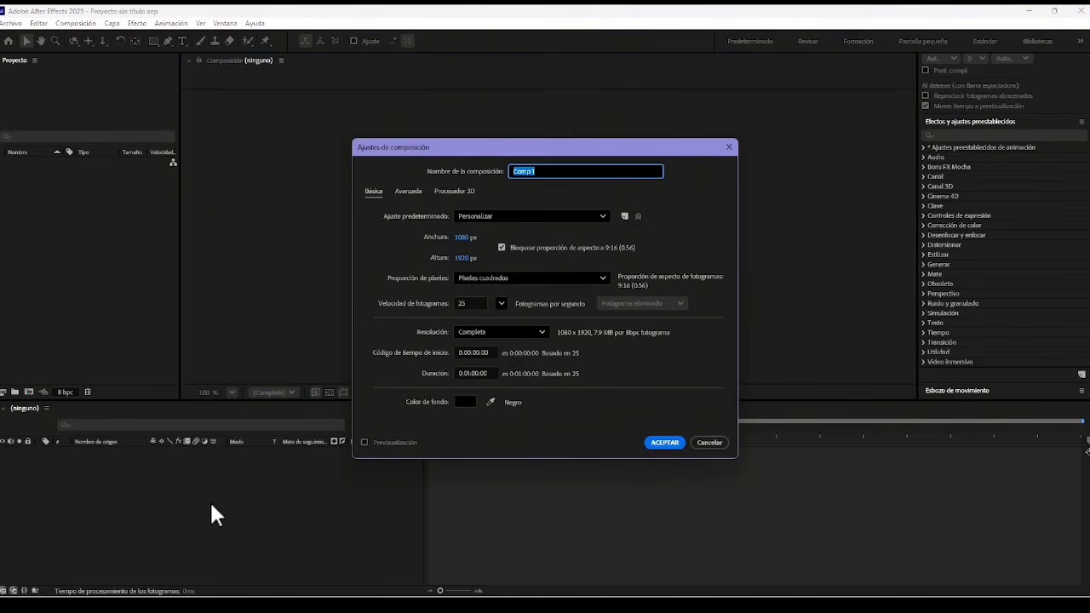
pyautogui.moveTo(495, 145); pyautogui.dragTo(489, 136)
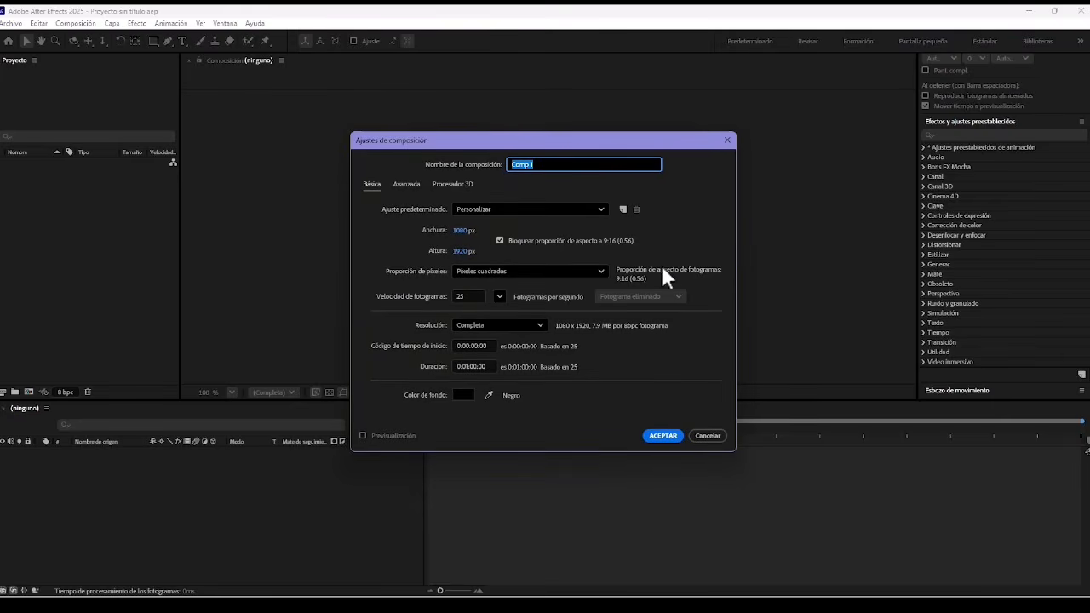
pyautogui.click(707, 433)
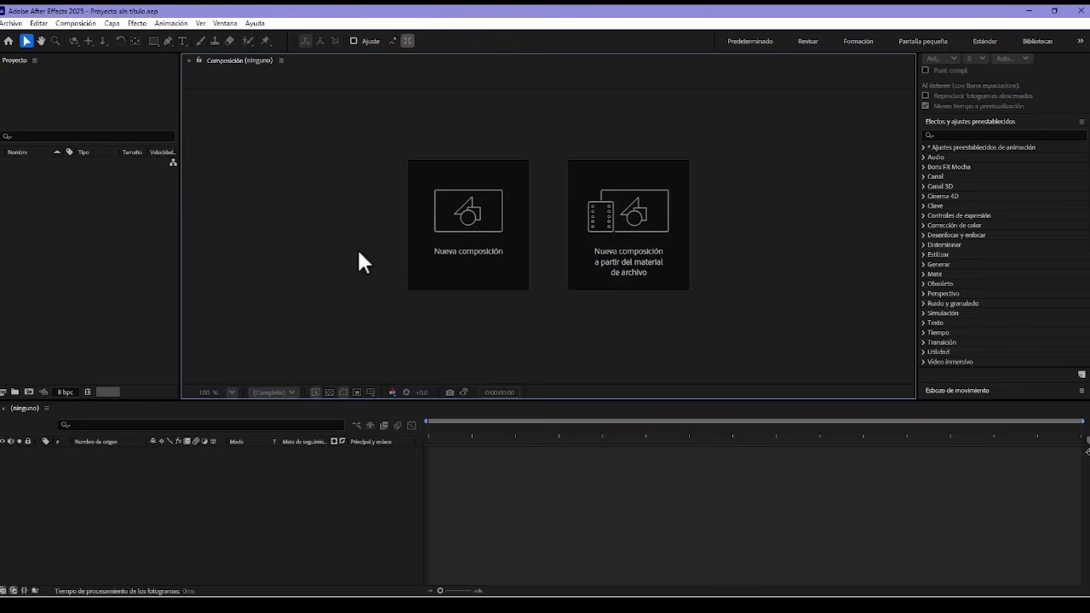
# Choose aprende after effects para redes sociales.psd from the Documentos location as the file to import
pyautogui.click(11, 23)
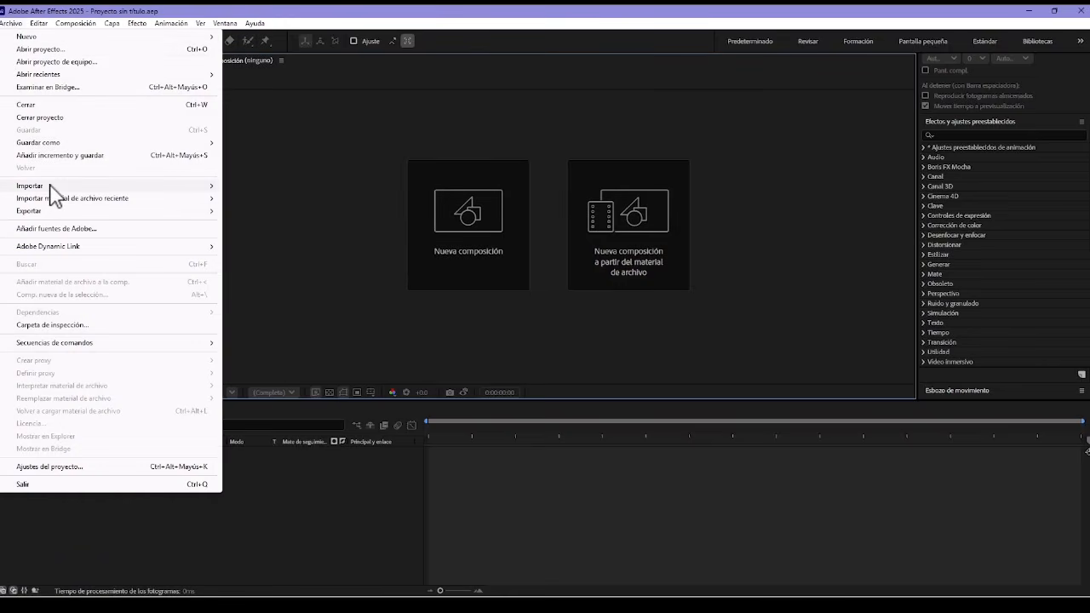
pyautogui.moveTo(73, 187)
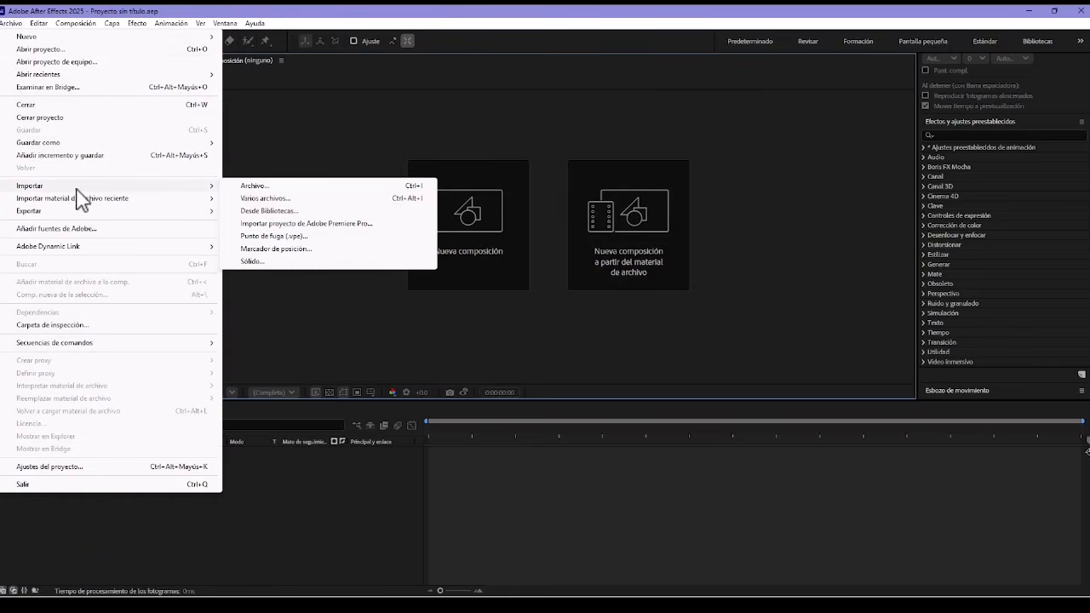
pyautogui.click(266, 185)
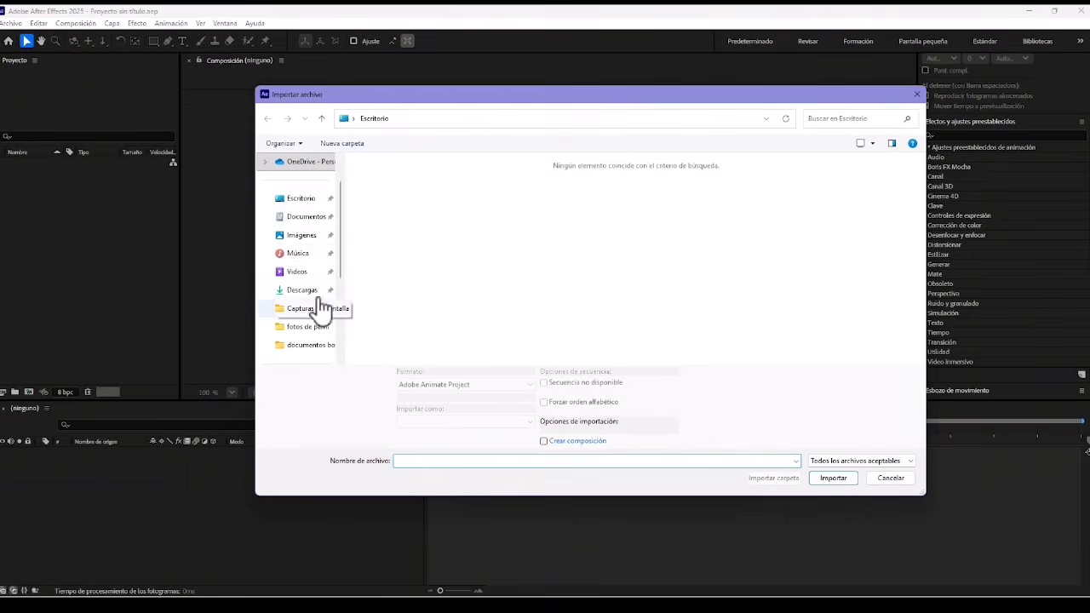
pyautogui.click(298, 218)
pyautogui.doubleClick(631, 270)
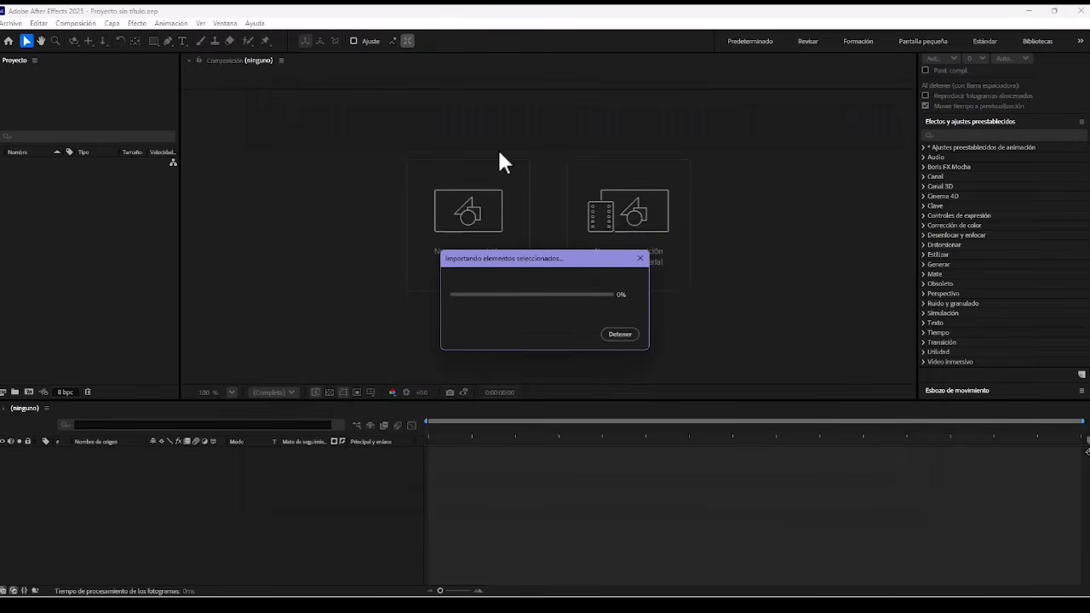
pyautogui.moveTo(536, 207); pyautogui.dragTo(558, 167)
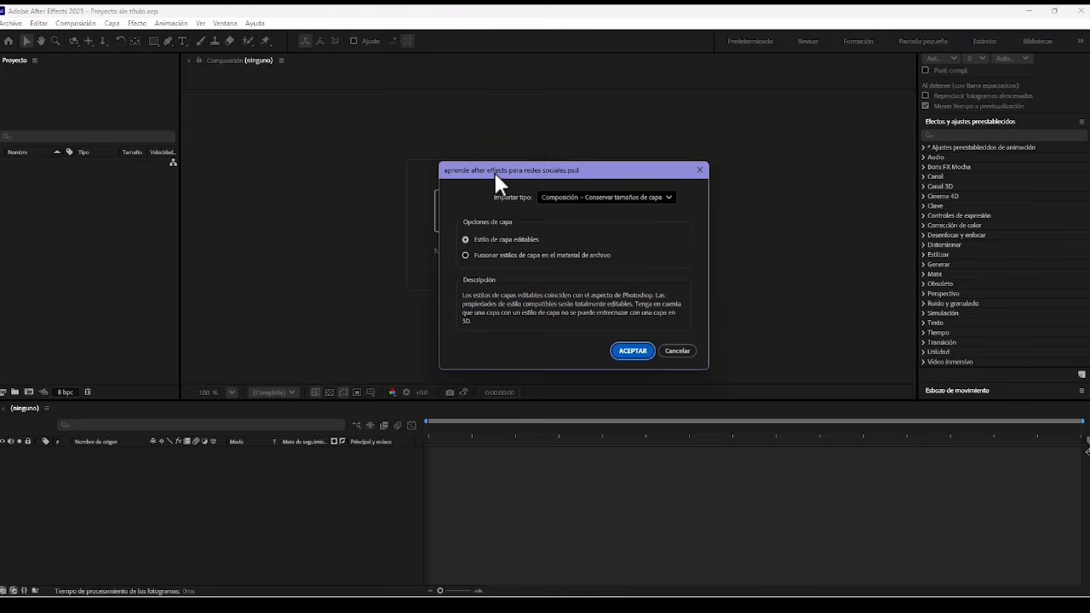
# Import the PSD as Material de archivo with Capas fusionadas, after examining the single-layer choice and its layer list
pyautogui.click(621, 197)
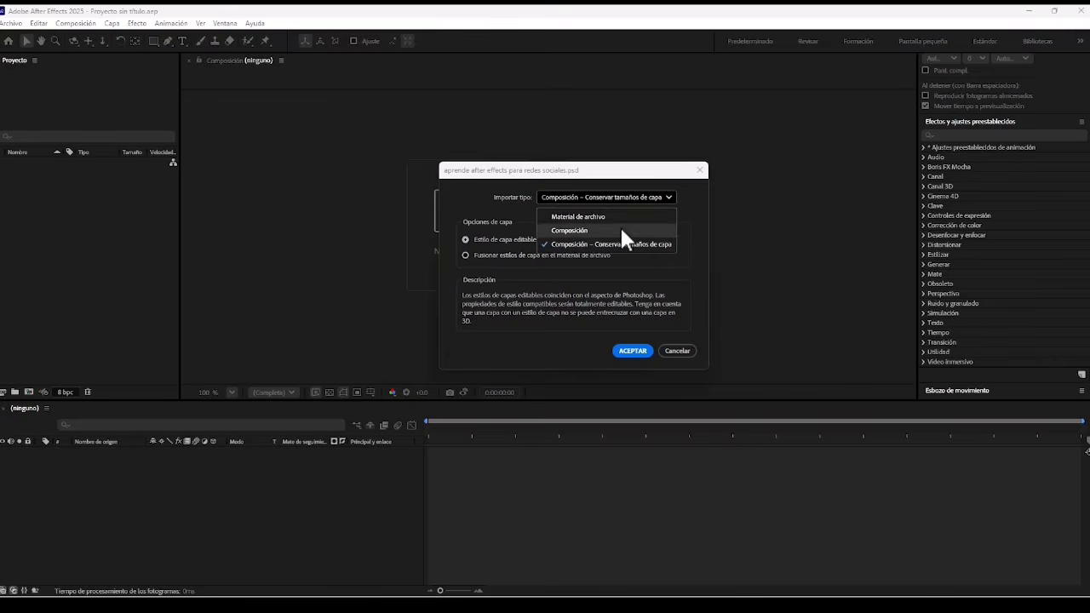
pyautogui.click(589, 216)
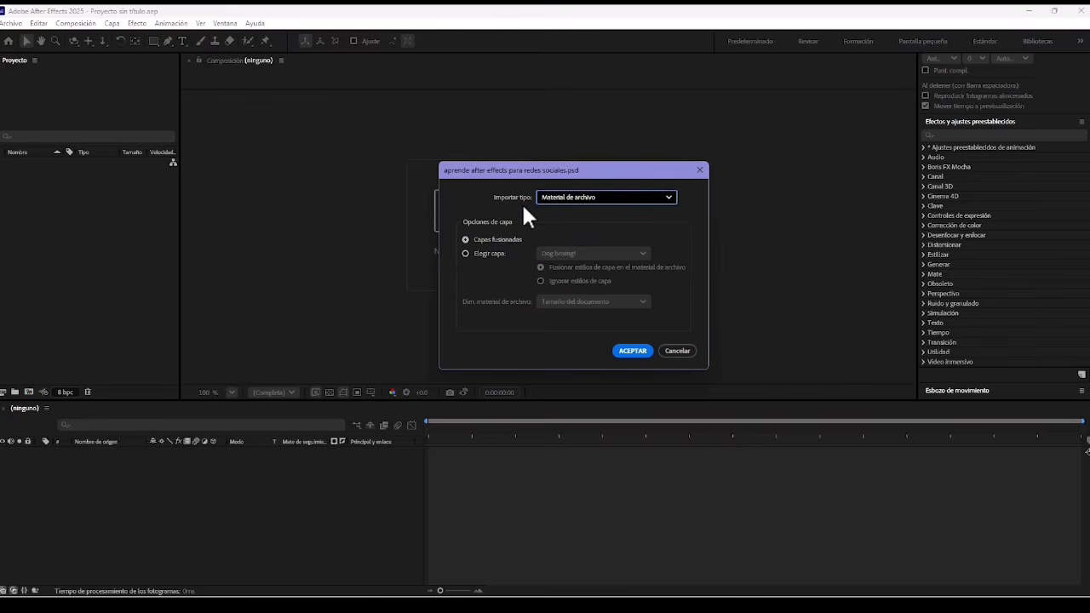
pyautogui.click(605, 198)
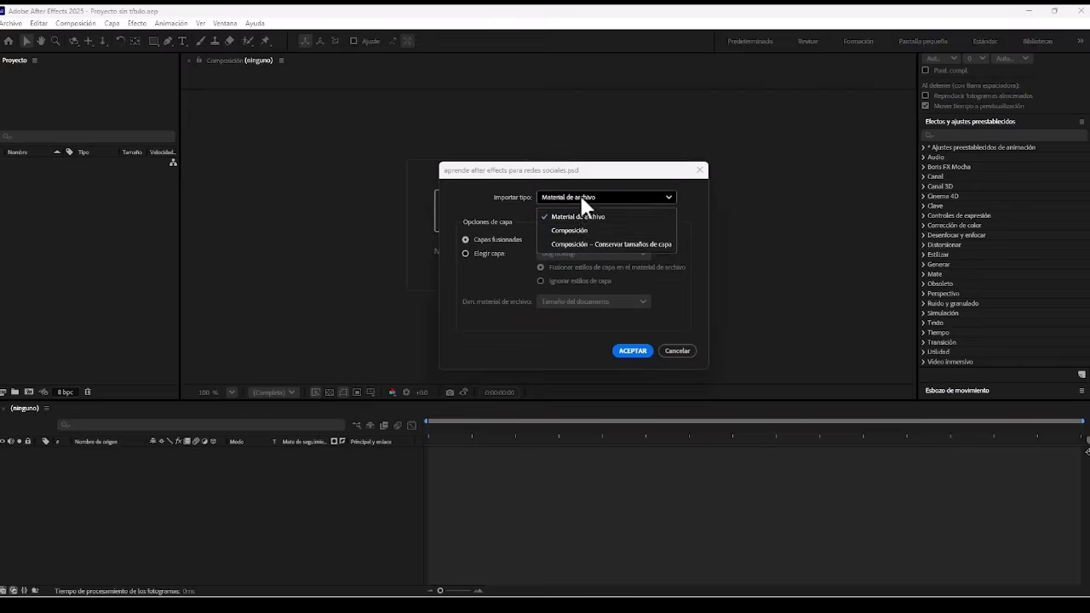
pyautogui.click(579, 200)
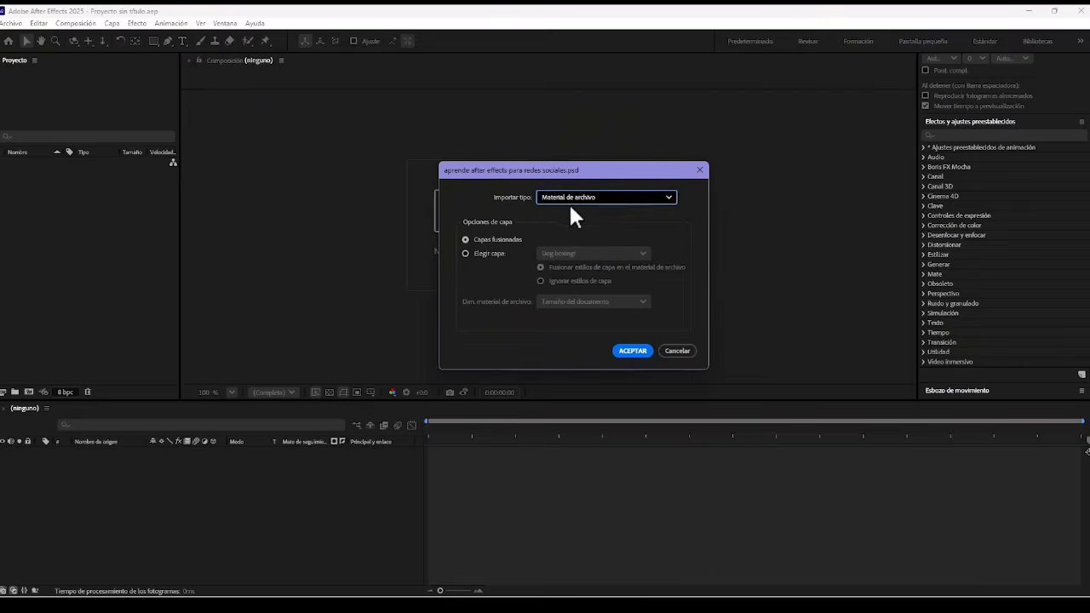
pyautogui.click(467, 253)
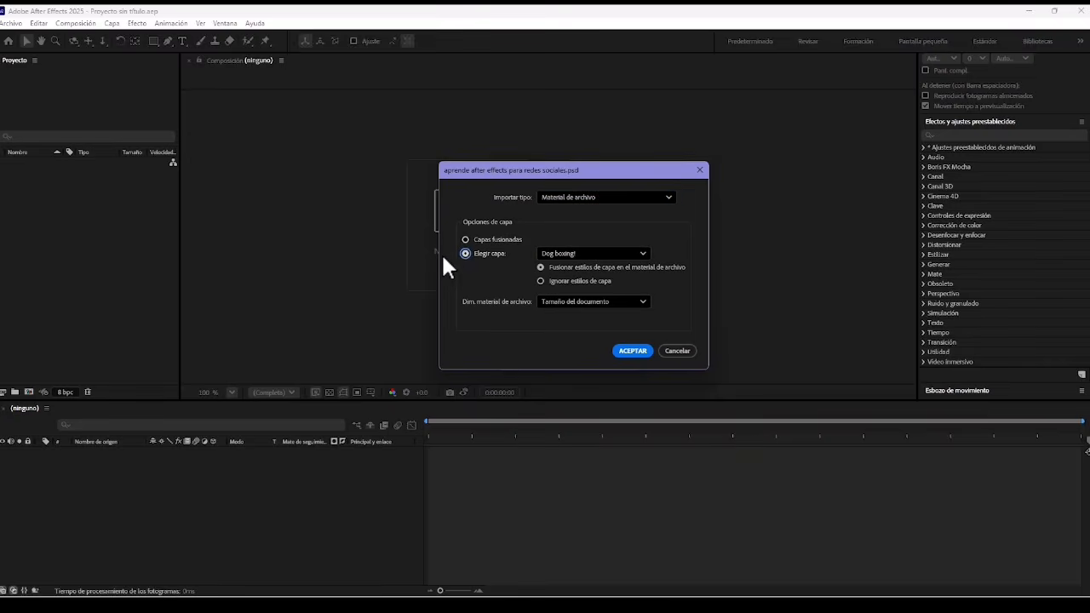
pyautogui.click(569, 260)
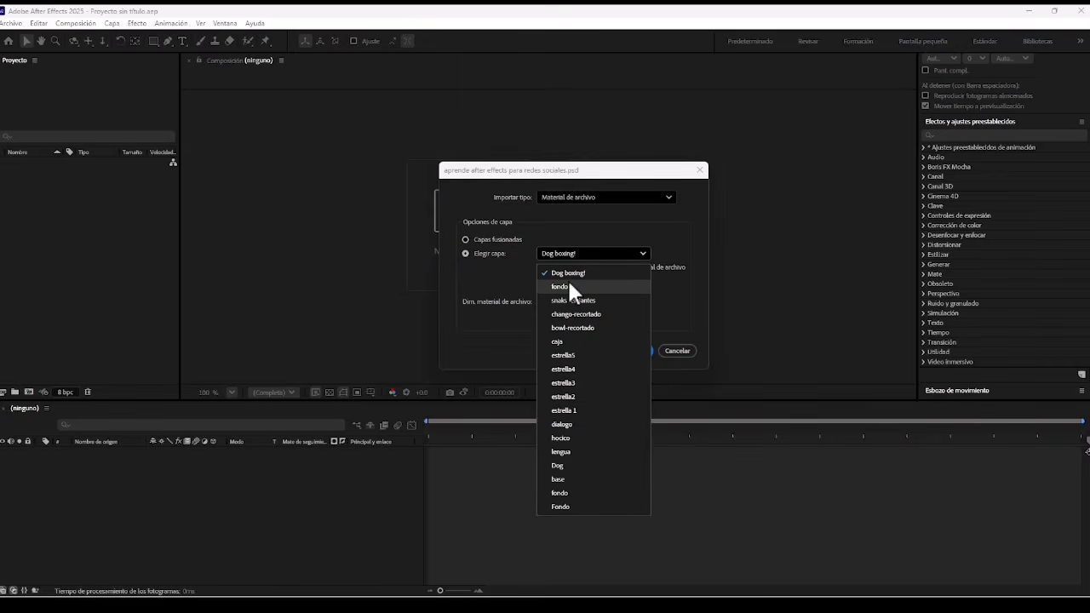
pyautogui.click(491, 285)
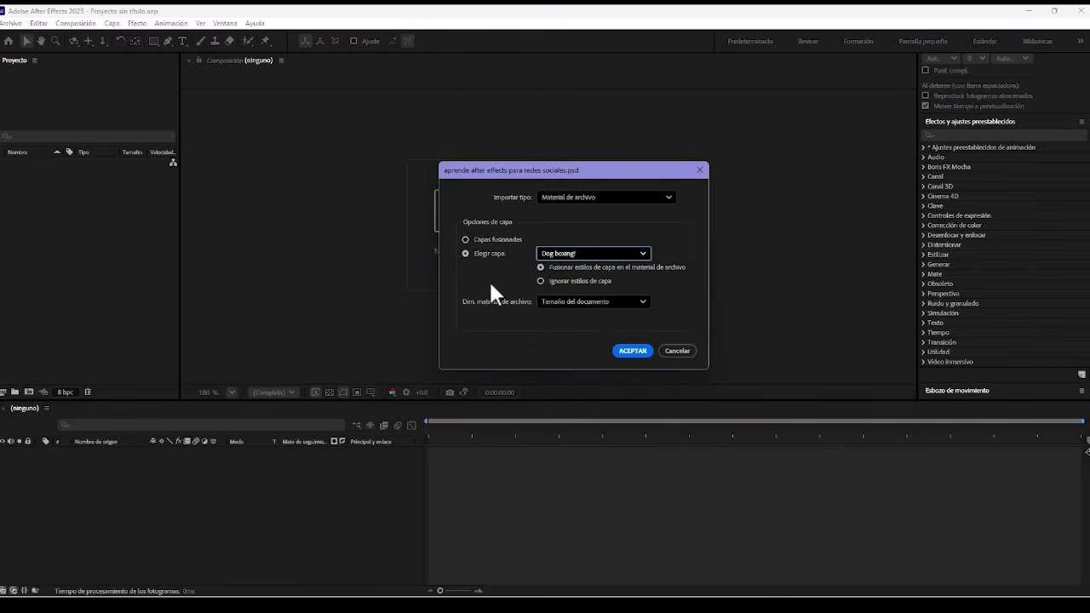
pyautogui.click(467, 239)
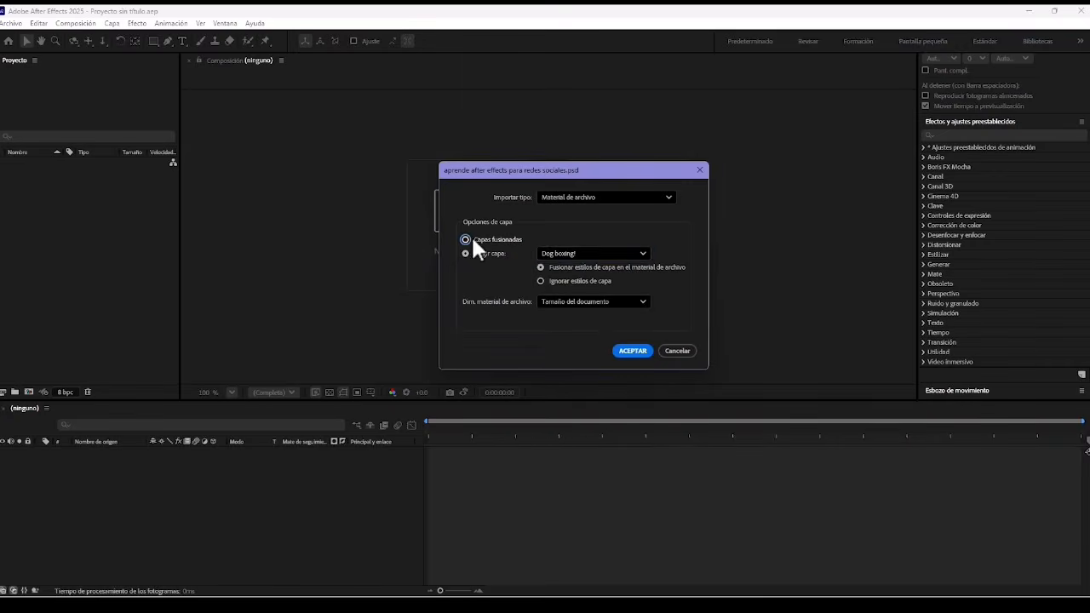
pyautogui.click(633, 350)
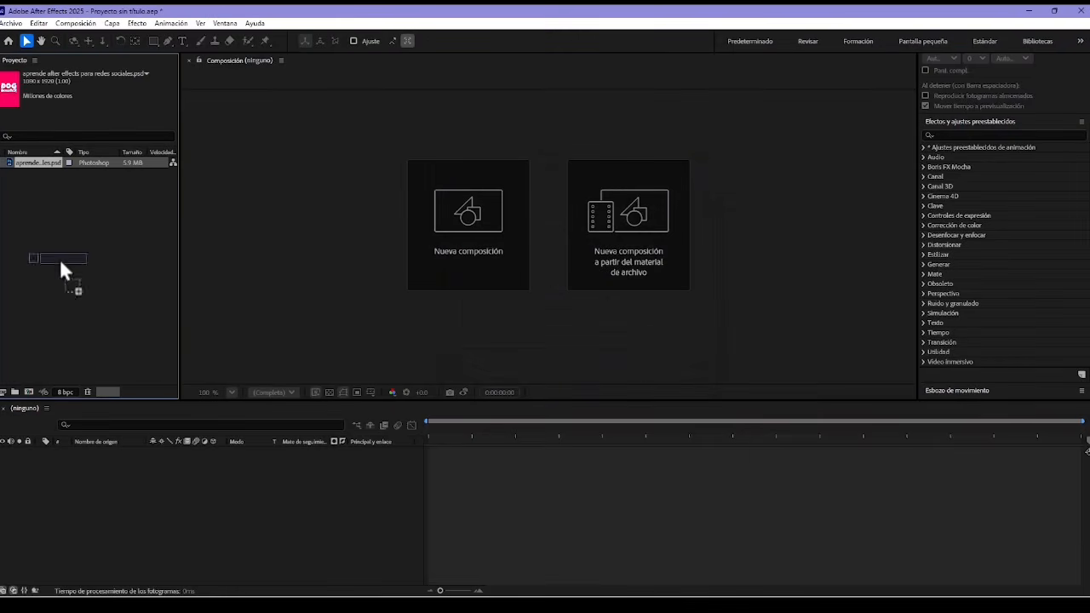
# Create a composition from the imported merged PSD and fit the whole vertical frame in view
pyautogui.moveTo(77, 475); pyautogui.dragTo(75, 470)
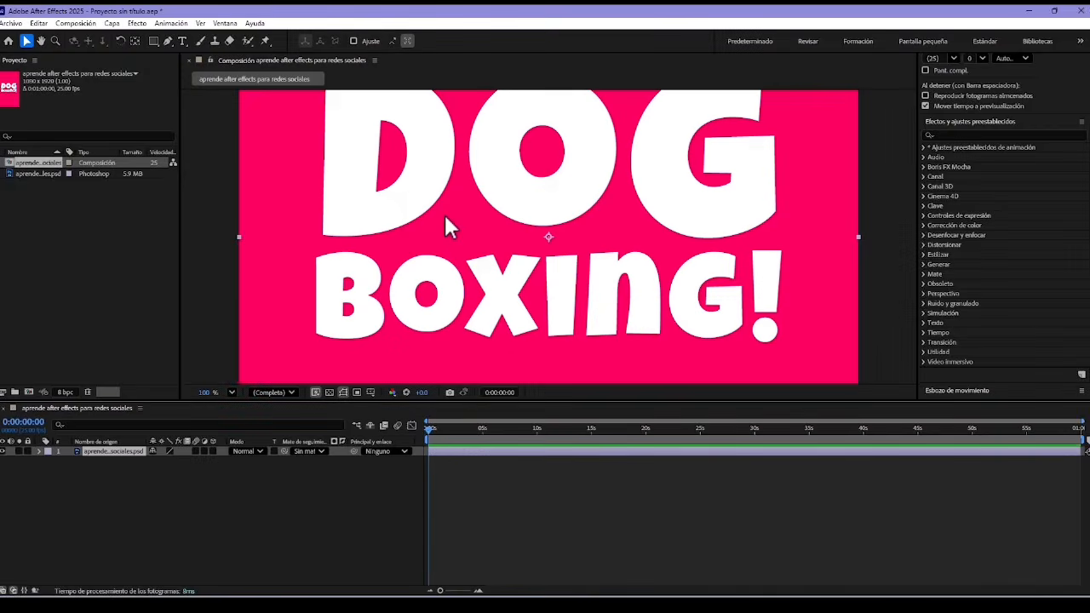
pyautogui.scroll(-4, 477, 237)
pyautogui.moveTo(479, 233)
pyautogui.mouseDown()
pyautogui.moveTo(367, 270)
pyautogui.moveTo(547, 228)
pyautogui.moveTo(463, 232)
pyautogui.moveTo(488, 232)
pyautogui.mouseUp()
# Delete the merged PSD layer from the timeline and remove both the composition and the PSD footage from the project
pyautogui.click(113, 450)
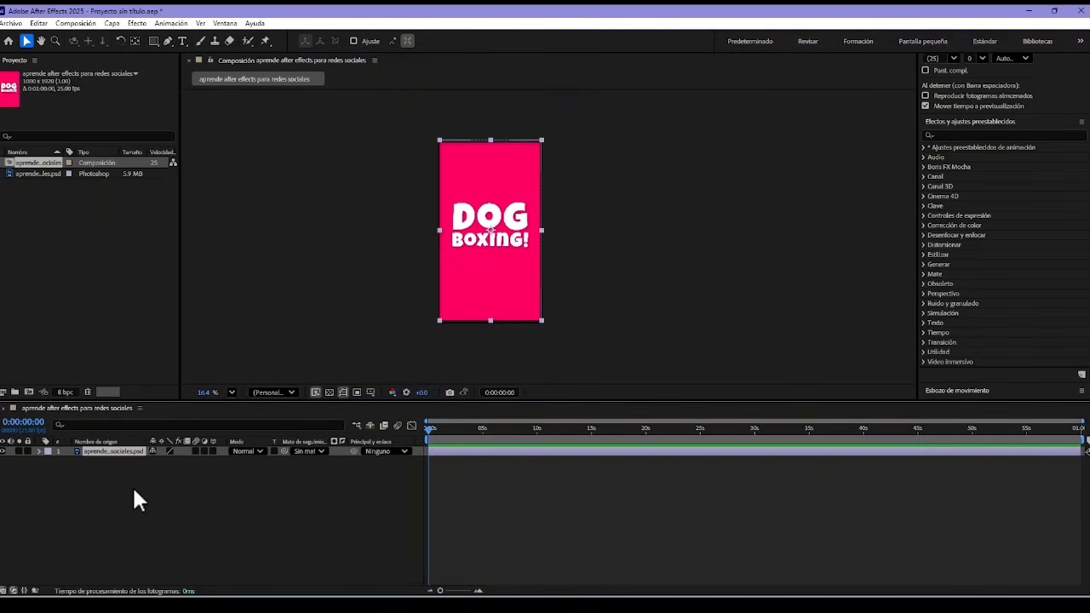
pyautogui.press('Delete')
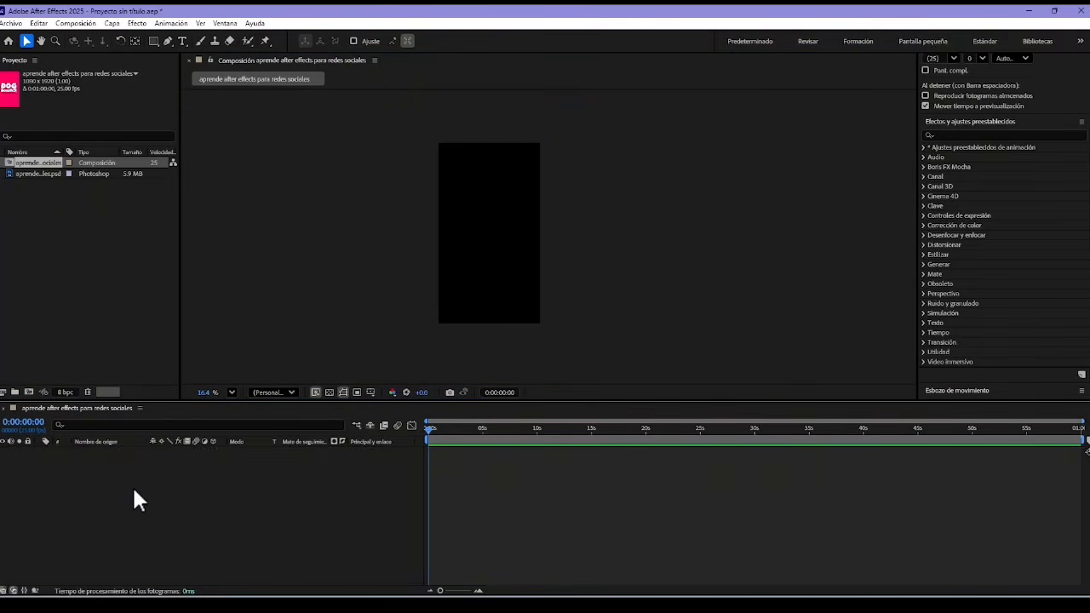
pyautogui.keyDown('shift'); pyautogui.click(41, 173); pyautogui.keyUp('shift')
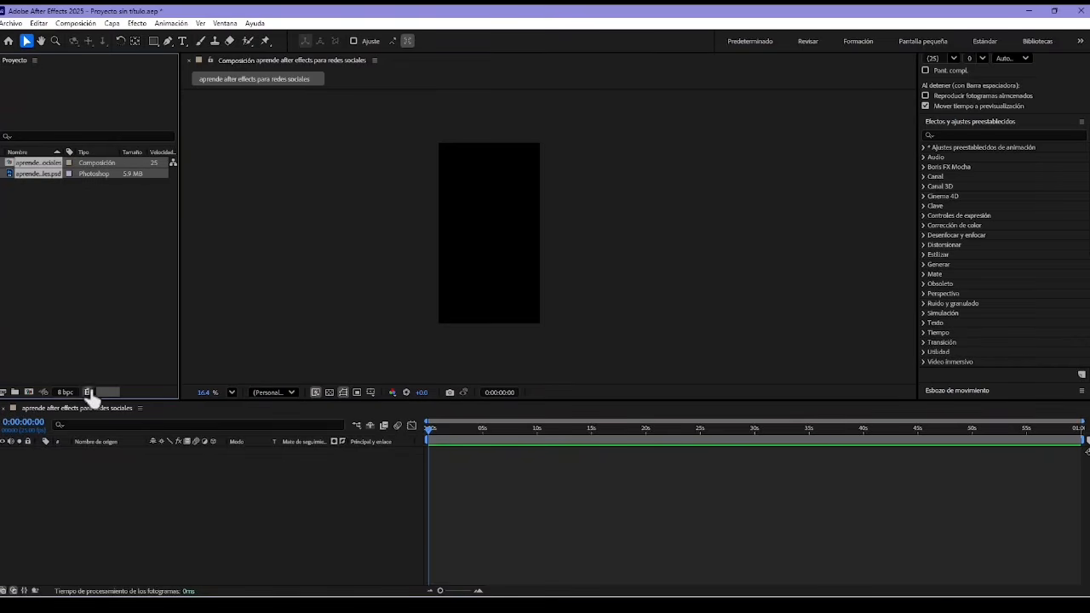
pyautogui.click(87, 392)
pyautogui.click(600, 344)
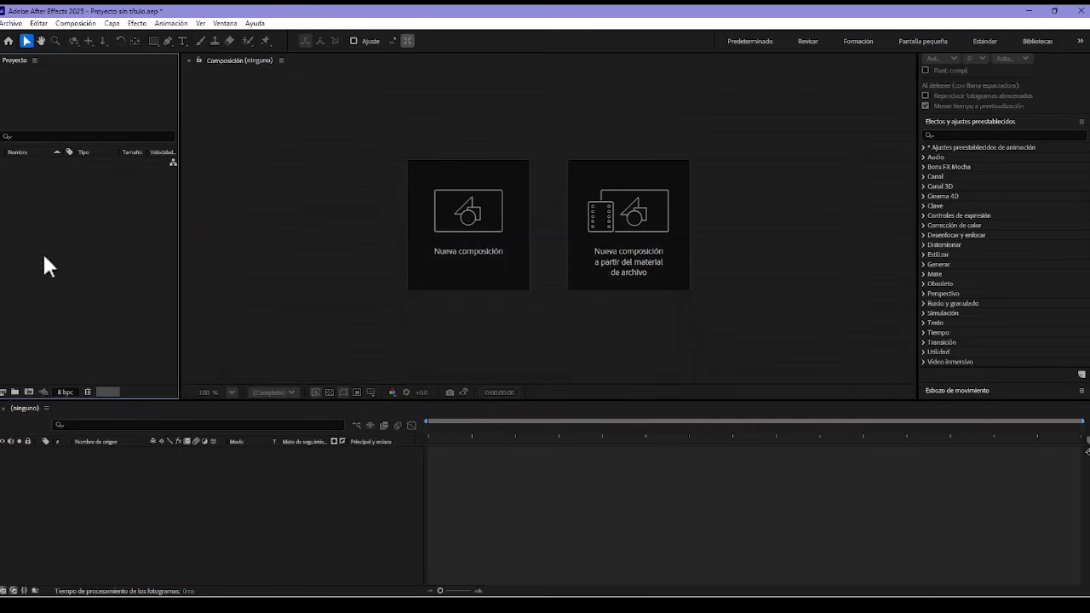
# Import the PSD again as Composición – Conservar tamaños de capa with editable layer styles
pyautogui.click(12, 23)
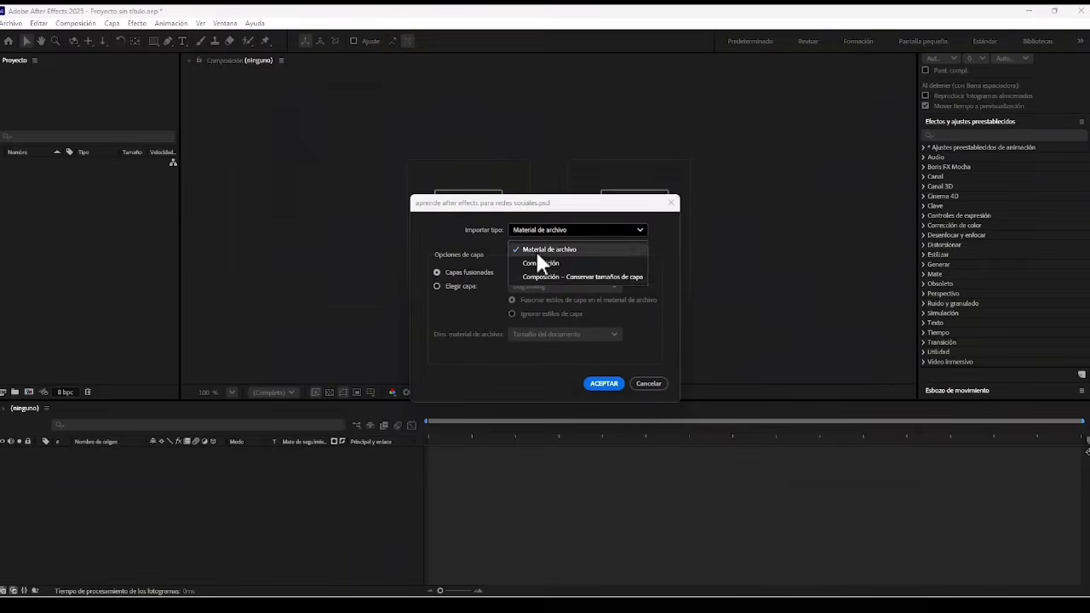
pyautogui.click(570, 277)
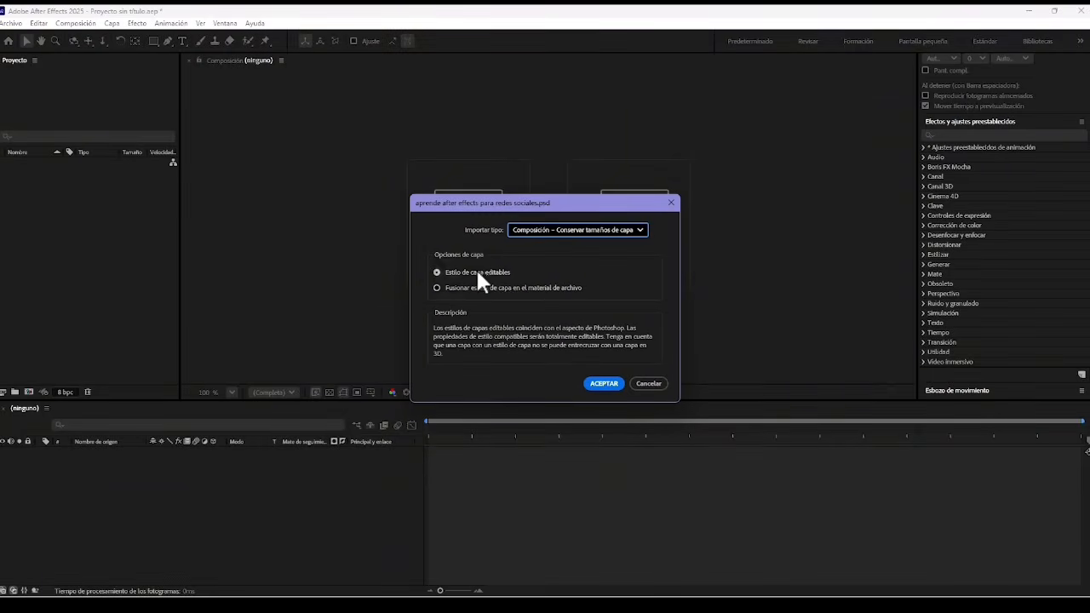
pyautogui.click(601, 383)
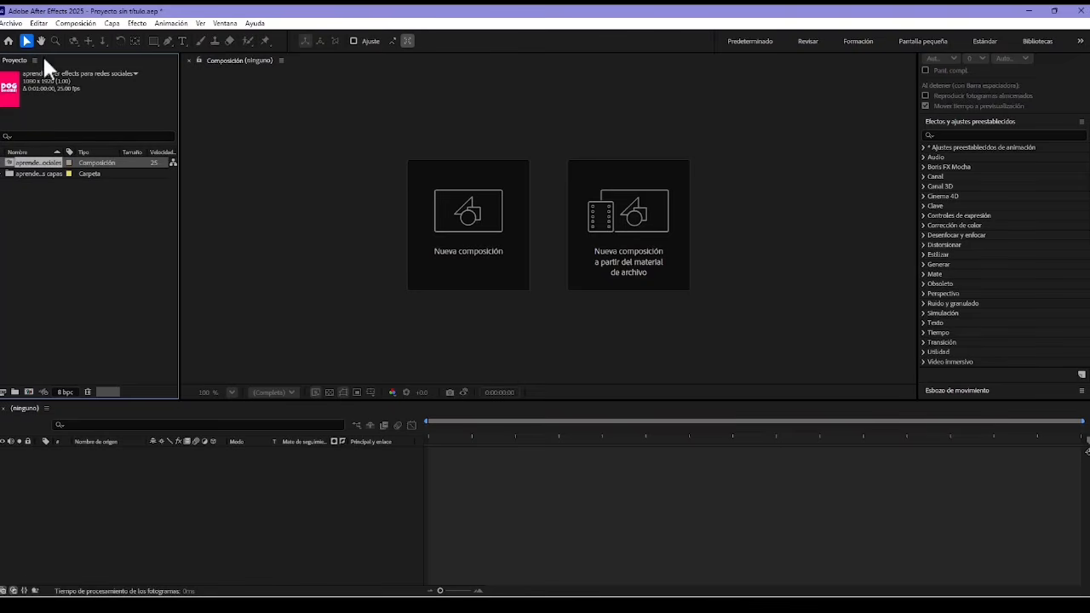
# Open the imported main composition and, from its scene layers, open the escena1 precomposition
pyautogui.doubleClick(20, 162)
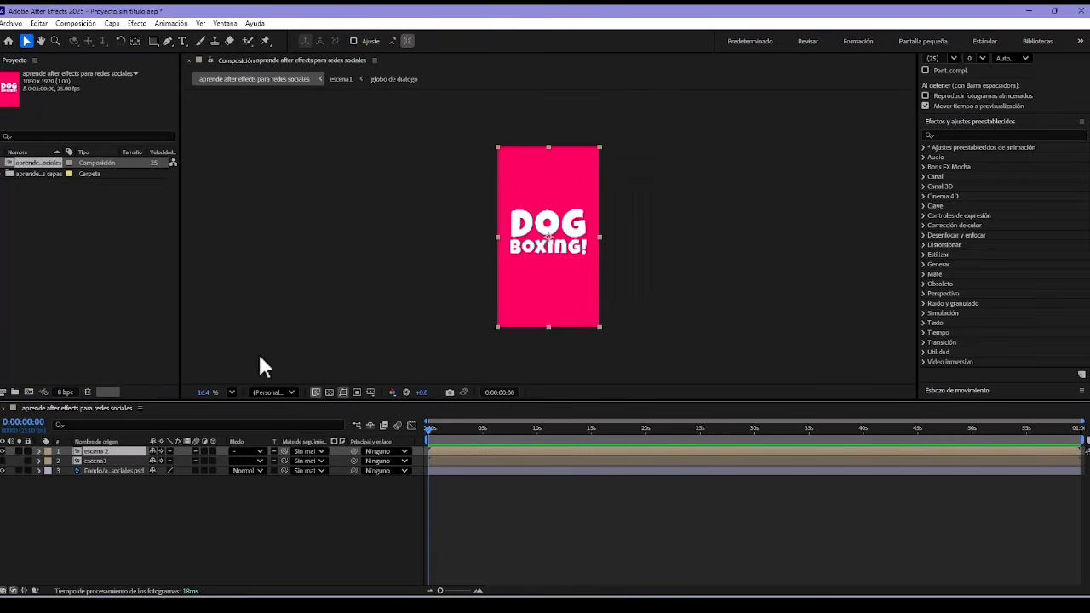
pyautogui.click(90, 461)
pyautogui.click(89, 452)
pyautogui.click(89, 461)
pyautogui.click(91, 453)
pyautogui.click(94, 461)
pyautogui.doubleClick(94, 456)
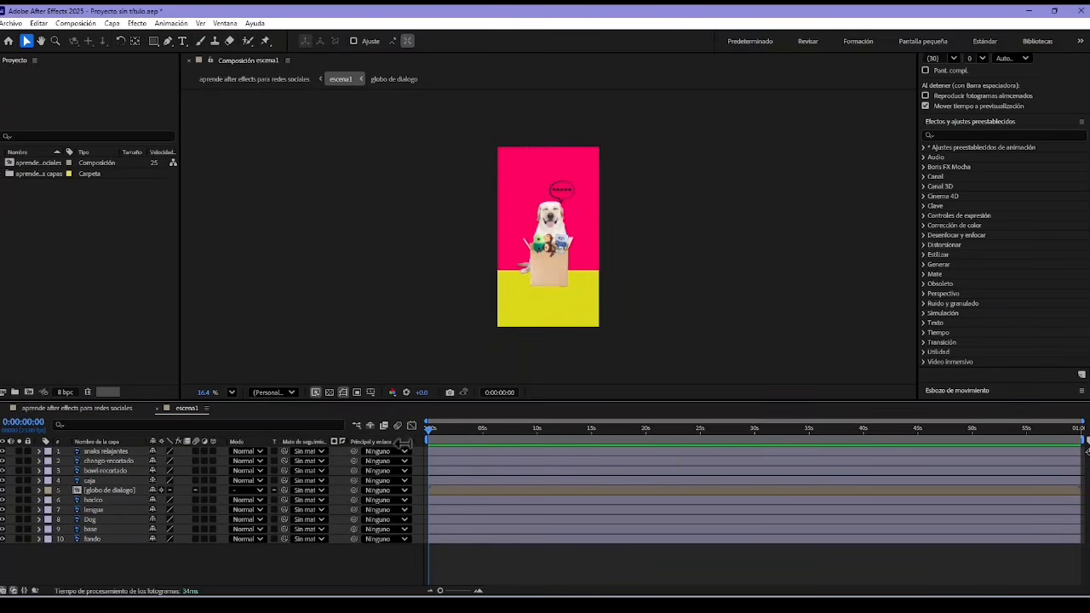
# Examine escena1's separate layers by selecting hocico, lengua and caja, checking layer visibility and comparing with the main composition
pyautogui.click(111, 501)
pyautogui.click(112, 510)
pyautogui.scroll(2, 639, 266)
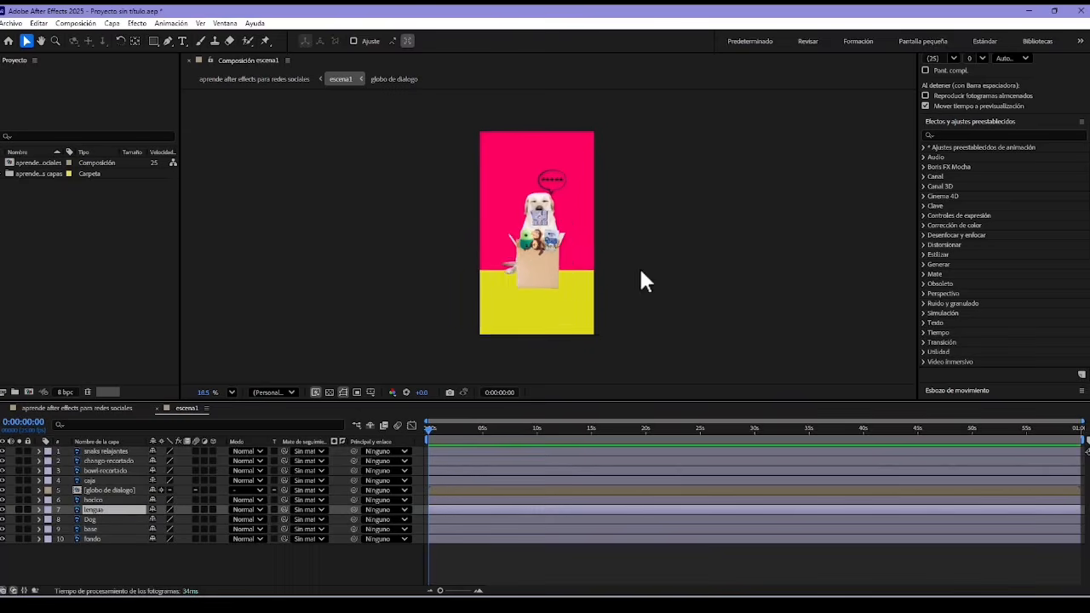
pyautogui.scroll(4, 550, 273)
pyautogui.click(494, 264)
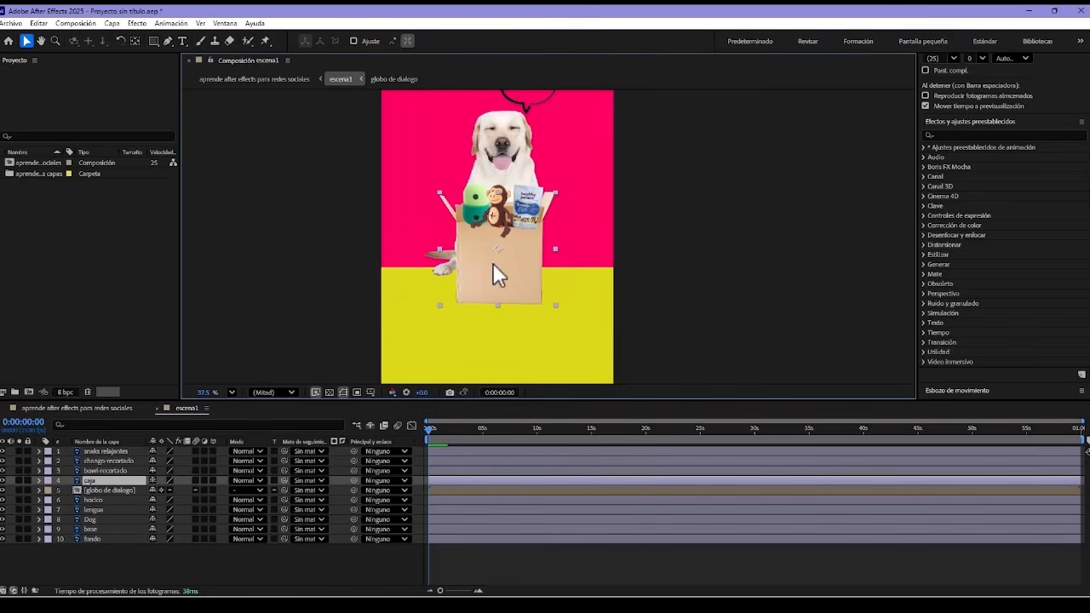
pyautogui.click(3, 480)
pyautogui.click(2, 481)
pyautogui.click(3, 471)
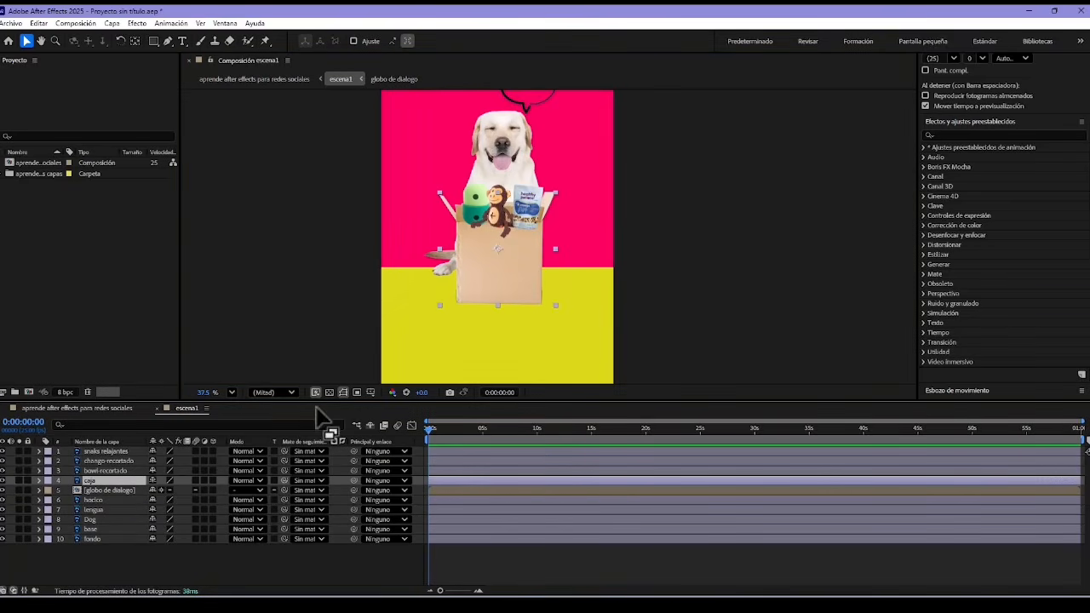
pyautogui.click(119, 408)
pyautogui.click(187, 408)
# Move the cardboard box layer aside beside the dog and return it to its place in front of the dog
pyautogui.scroll(1, 523, 246)
pyautogui.scroll(-2, 522, 246)
pyautogui.moveTo(526, 268); pyautogui.dragTo(580, 254)
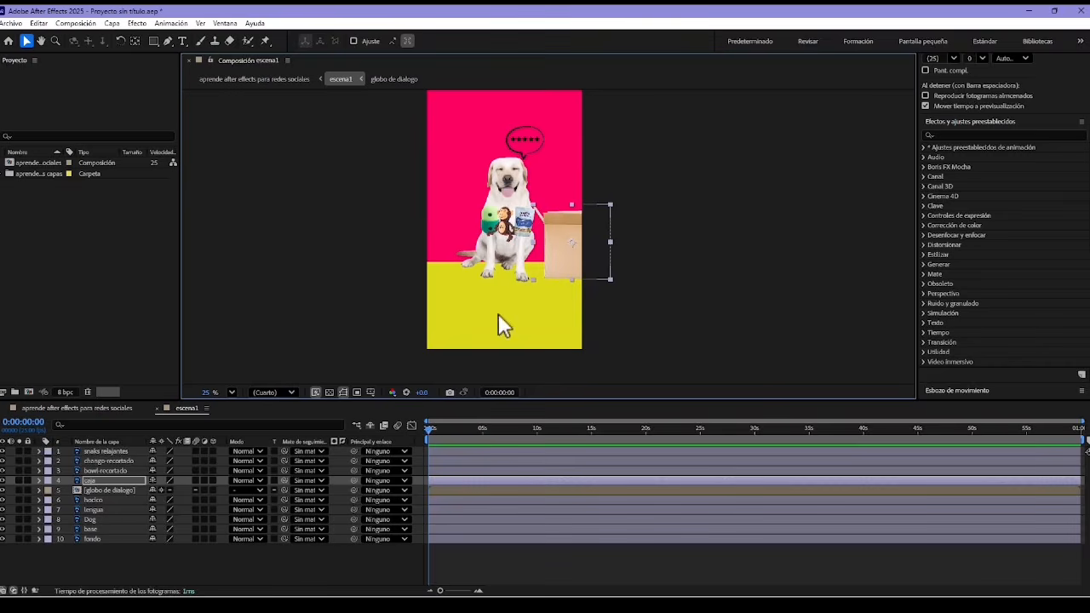
pyautogui.scroll(1, 588, 238)
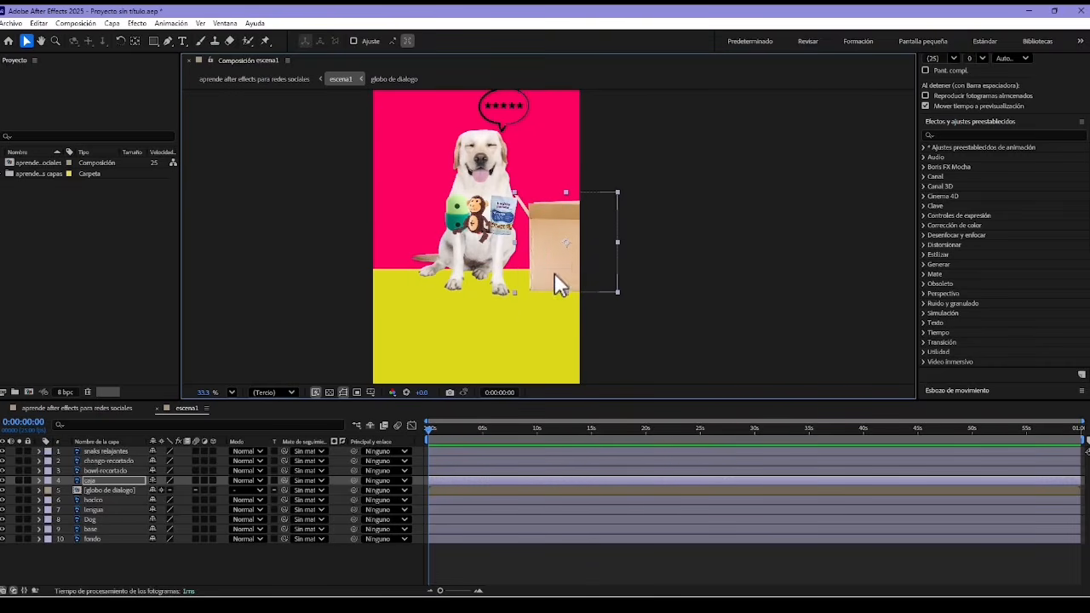
pyautogui.moveTo(554, 277); pyautogui.dragTo(464, 282)
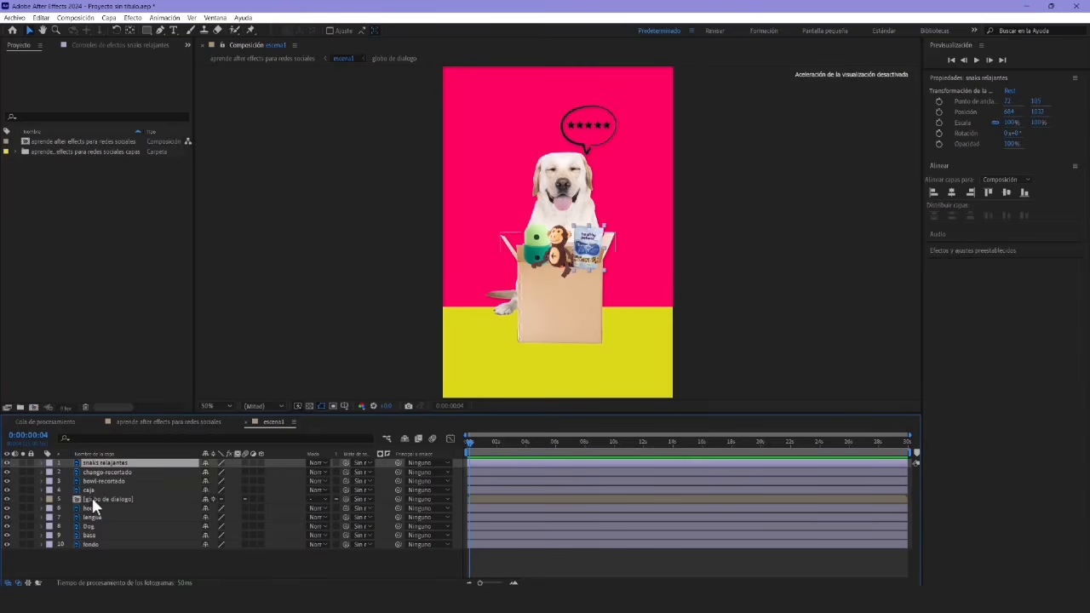
# Examine the Dog layer's Transformar properties in the timeline and enlarge the timeline area
pyautogui.click(93, 526)
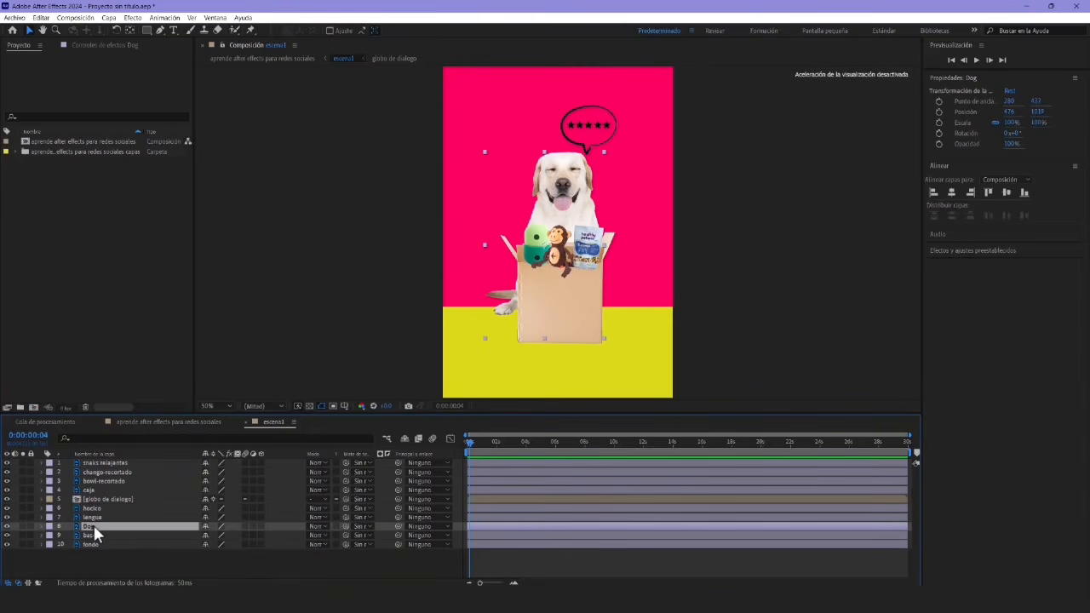
pyautogui.click(43, 527)
pyautogui.click(42, 527)
pyautogui.click(42, 528)
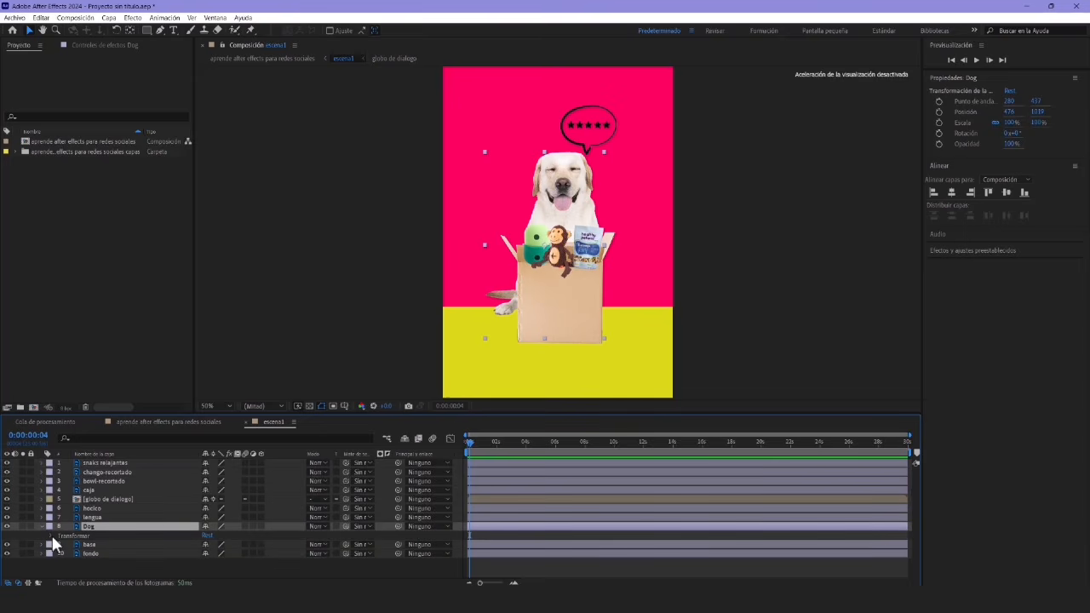
pyautogui.click(52, 537)
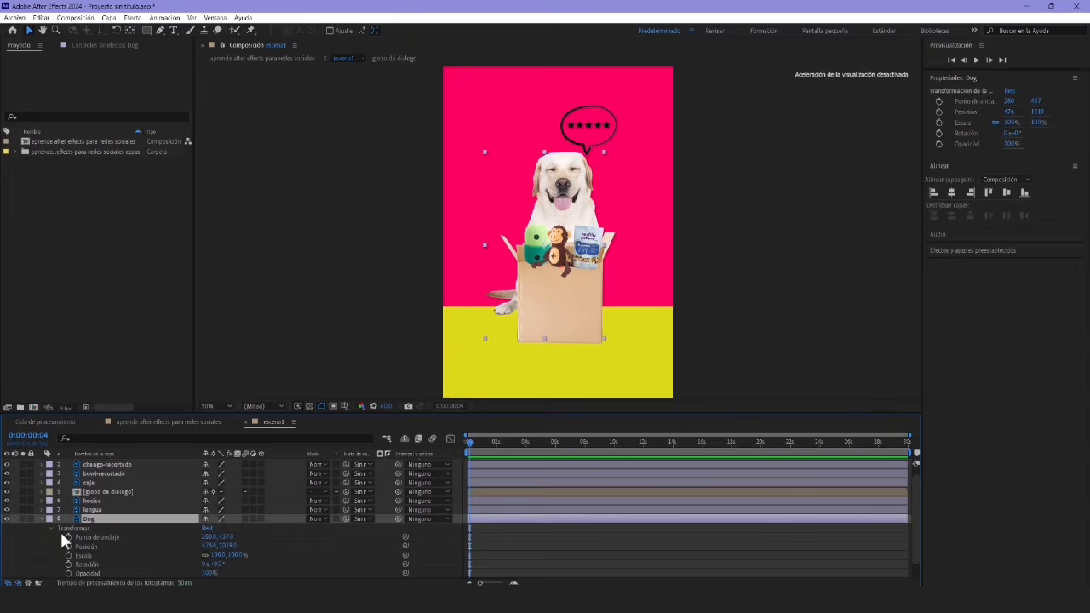
pyautogui.moveTo(271, 416); pyautogui.dragTo(300, 264)
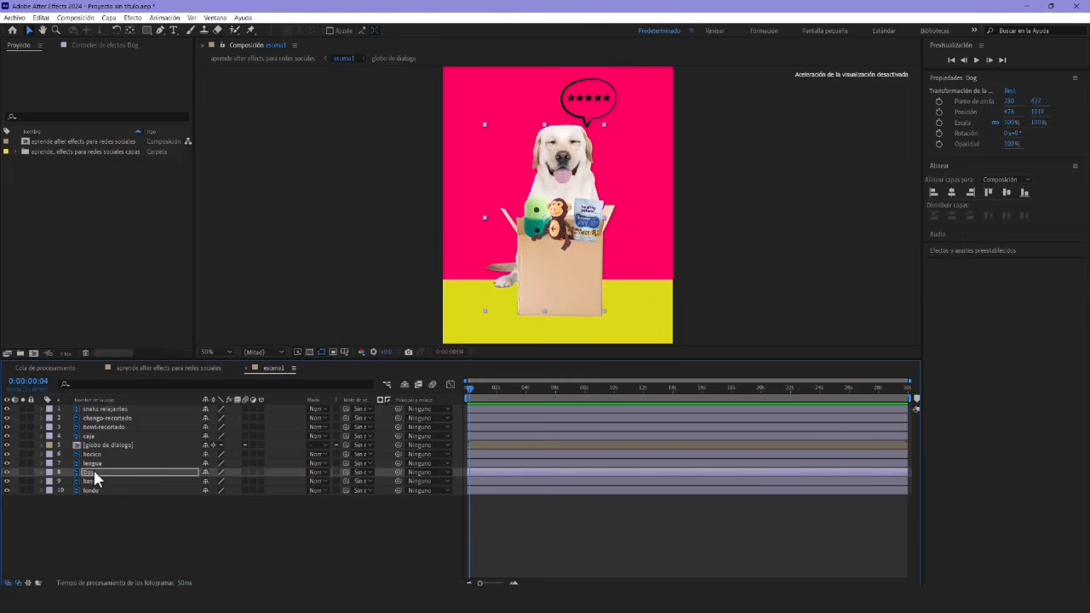
# Add a Trazo layer style to the Dog layer
pyautogui.rightClick(93, 473)
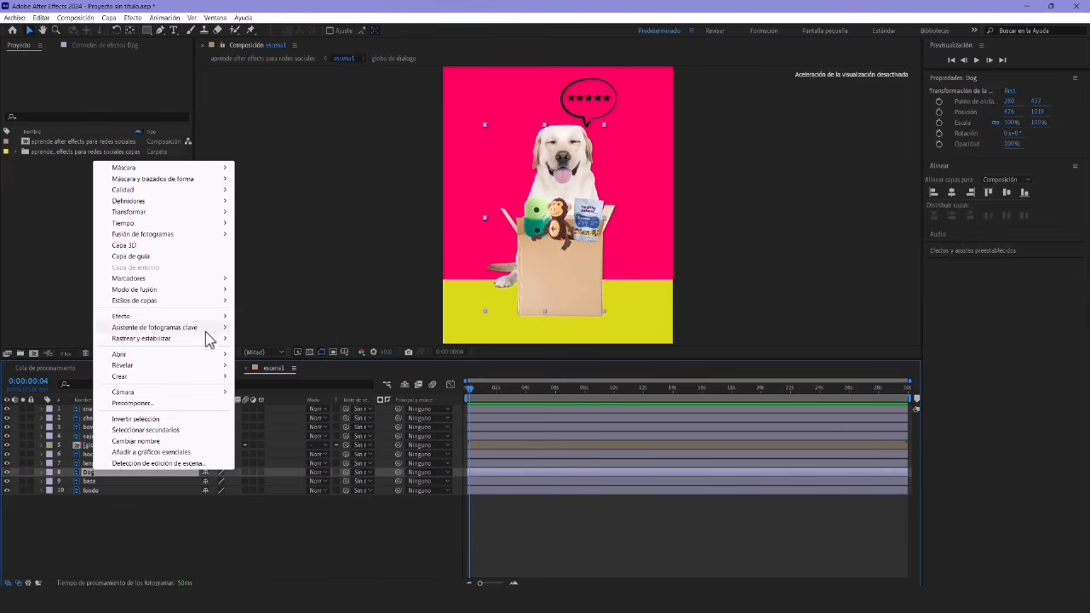
pyautogui.moveTo(188, 300)
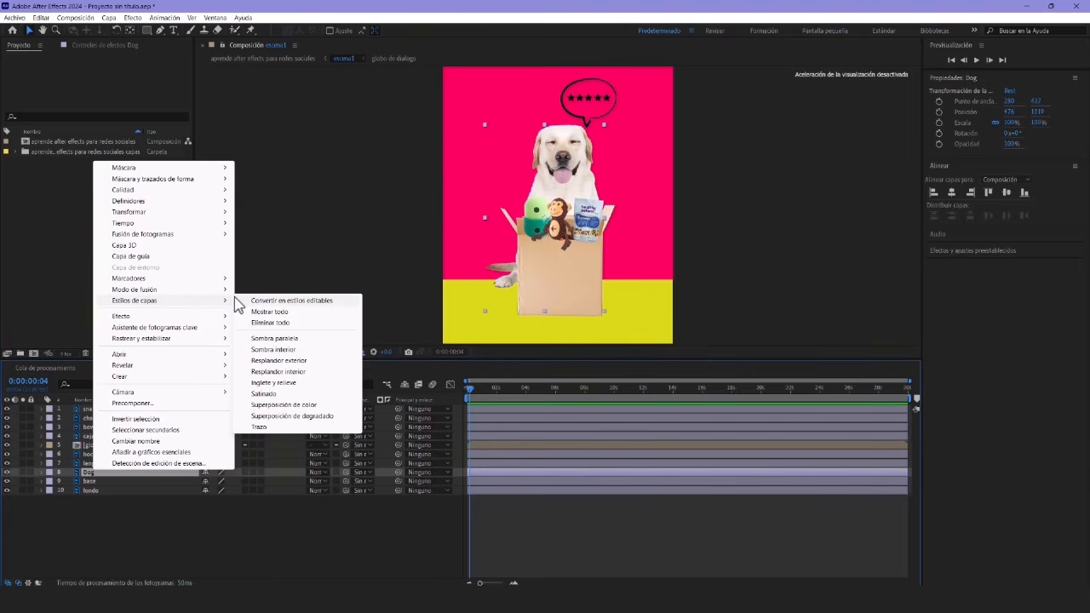
pyautogui.click(249, 428)
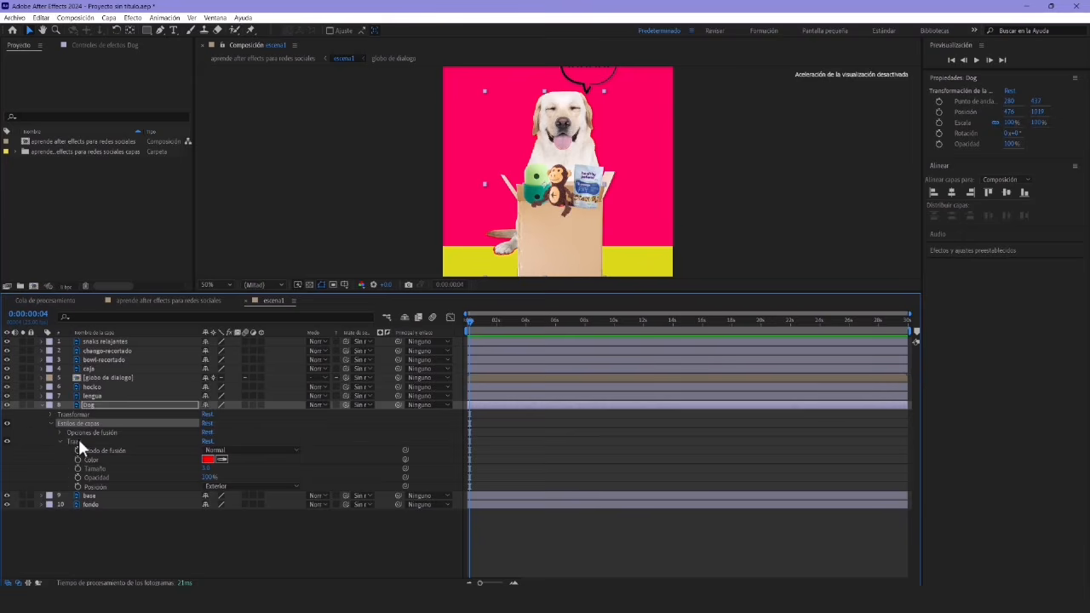
pyautogui.click(78, 439)
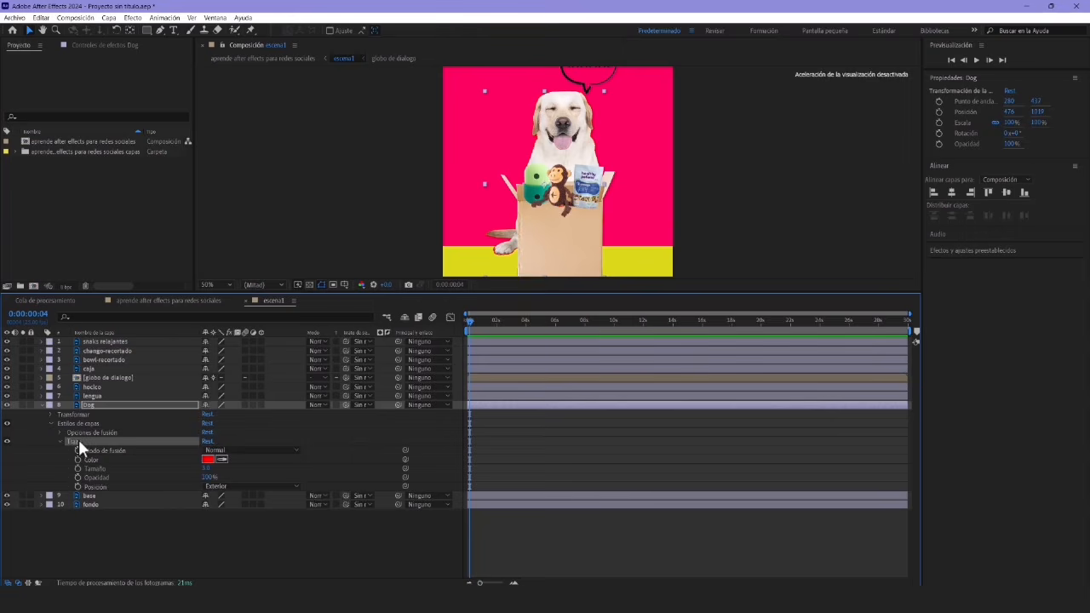
# Set the Dog layer's stroke colour to white and its size to about 18
pyautogui.click(208, 460)
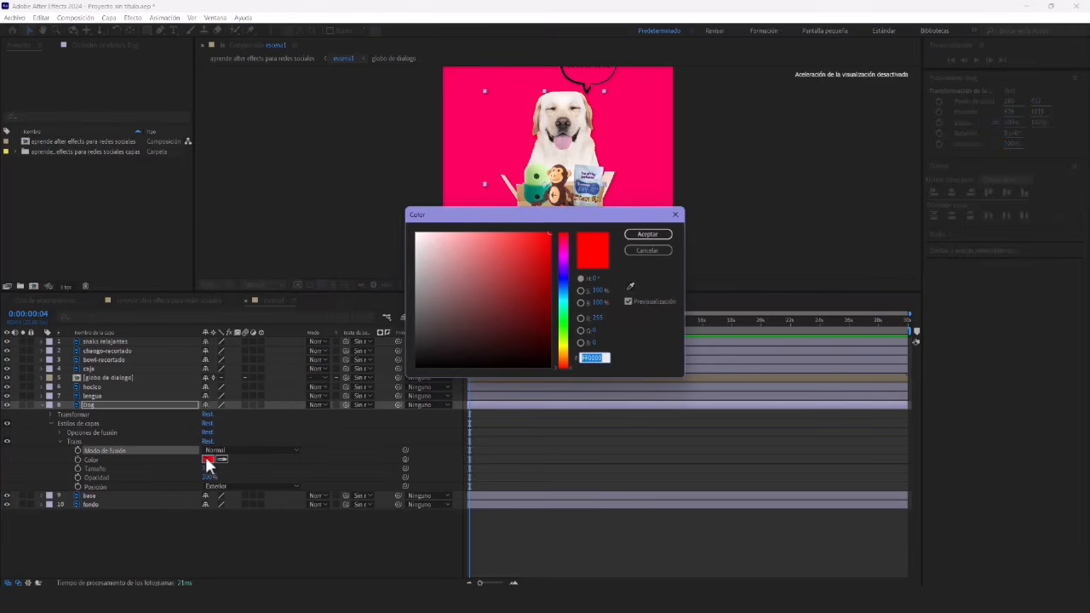
pyautogui.click(416, 232)
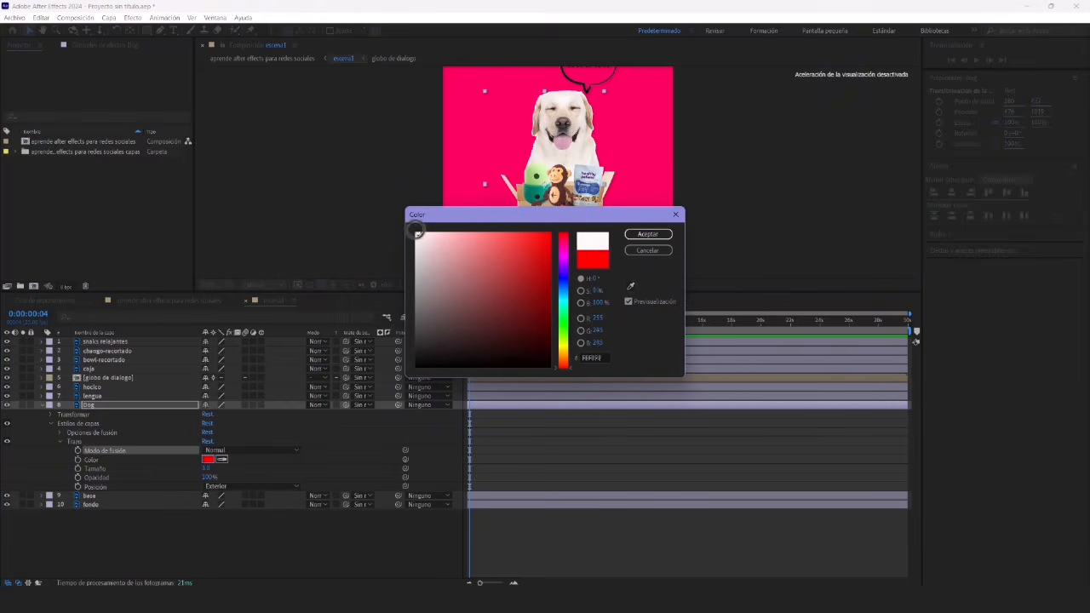
pyautogui.click(646, 234)
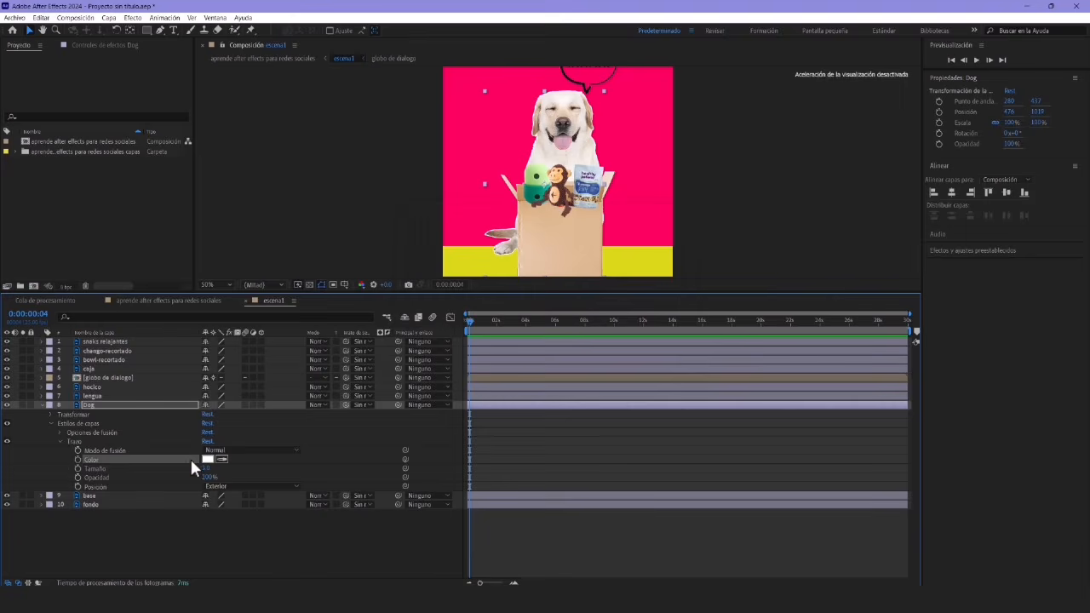
pyautogui.moveTo(207, 468); pyautogui.dragTo(307, 467)
# Try the Interior and Centro positions for the Dog's stroke and return it to Exterior
pyautogui.click(223, 486)
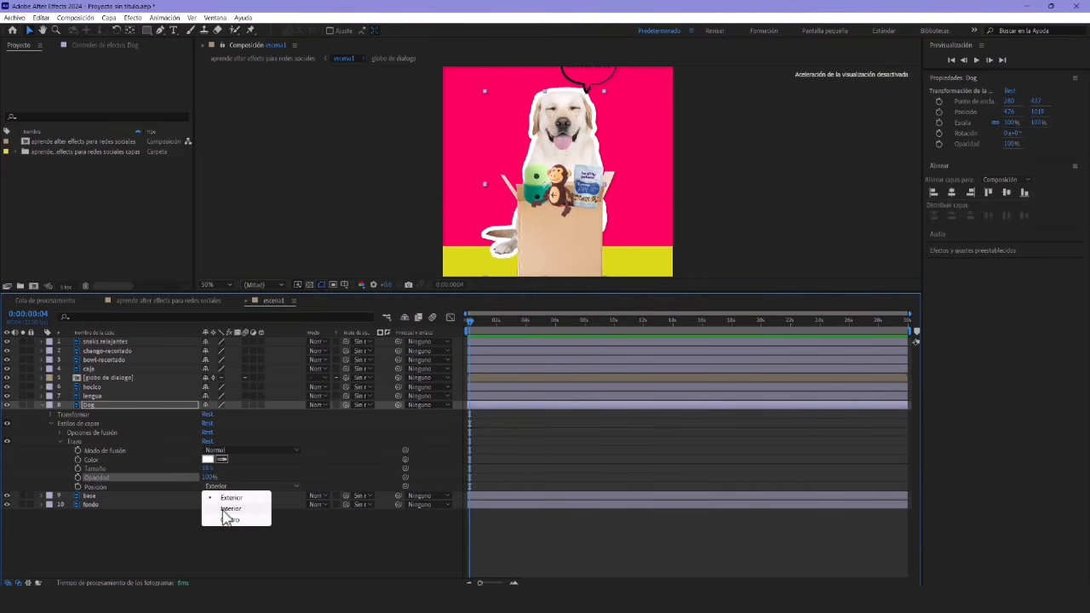
pyautogui.click(223, 509)
pyautogui.click(224, 486)
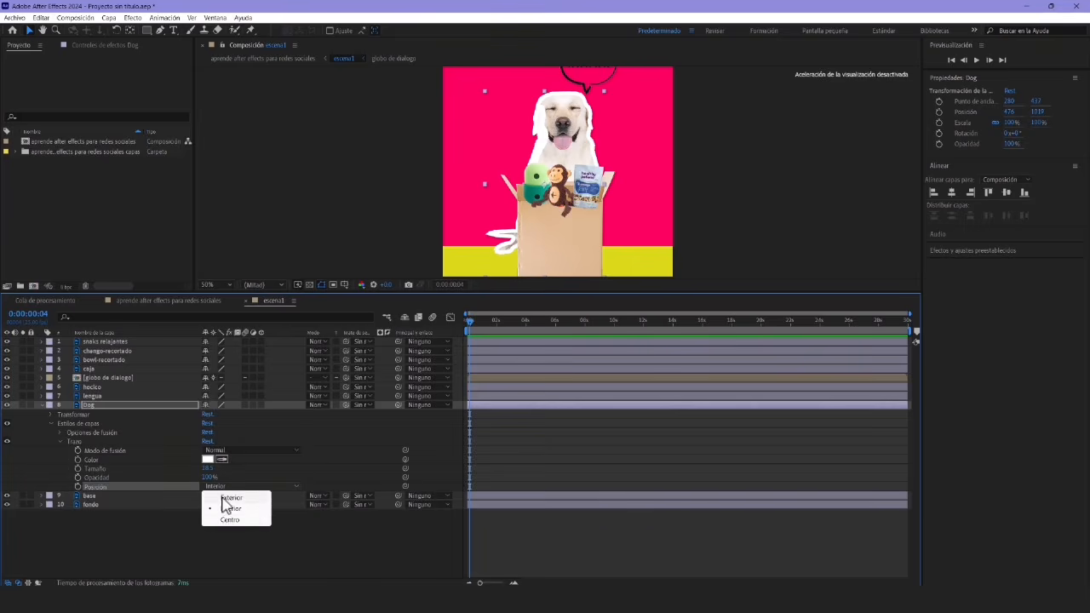
pyautogui.click(226, 521)
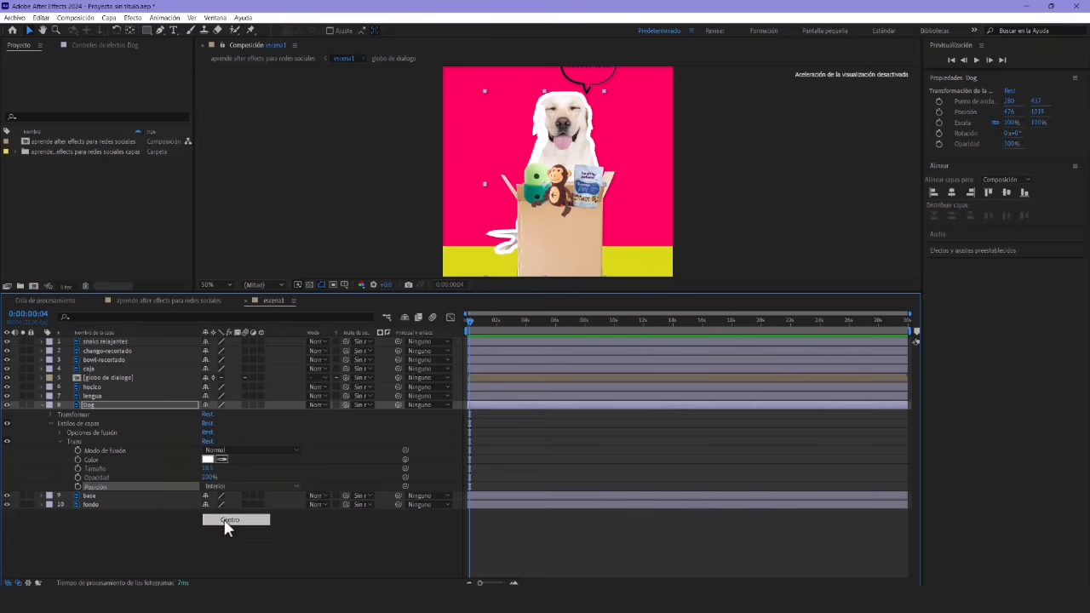
pyautogui.click(205, 479)
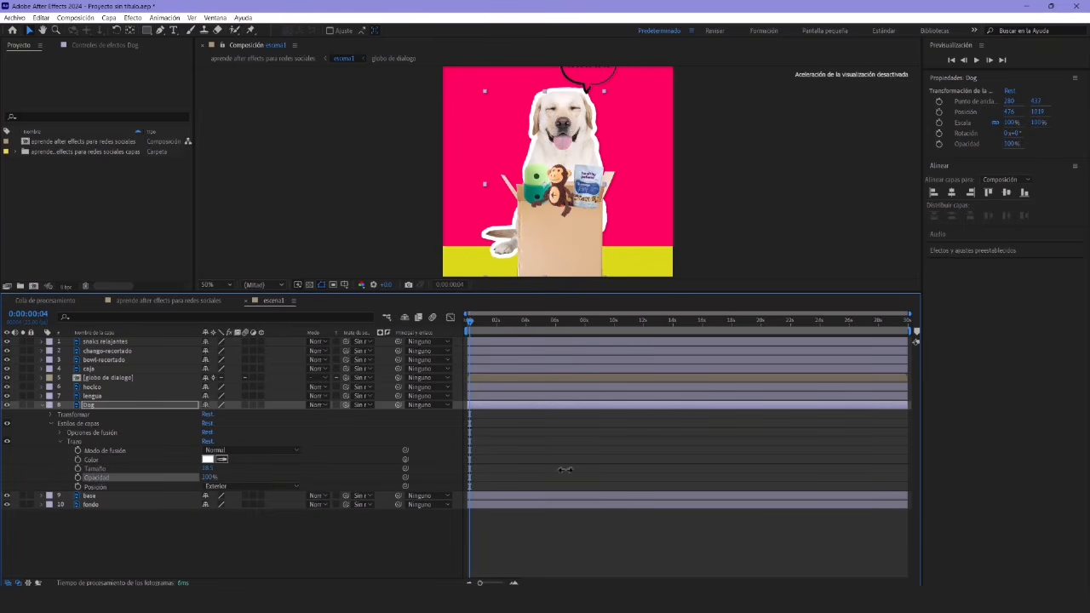
pyautogui.moveTo(566, 469)
pyautogui.mouseDown()
pyautogui.moveTo(200, 483)
pyautogui.moveTo(510, 486)
pyautogui.mouseUp()
# Copy the Dog layer's Trazo style onto the caja, bowl-recortado, chango-recortado and snaks relajantes layers
pyautogui.click(78, 445)
pyautogui.click(77, 441)
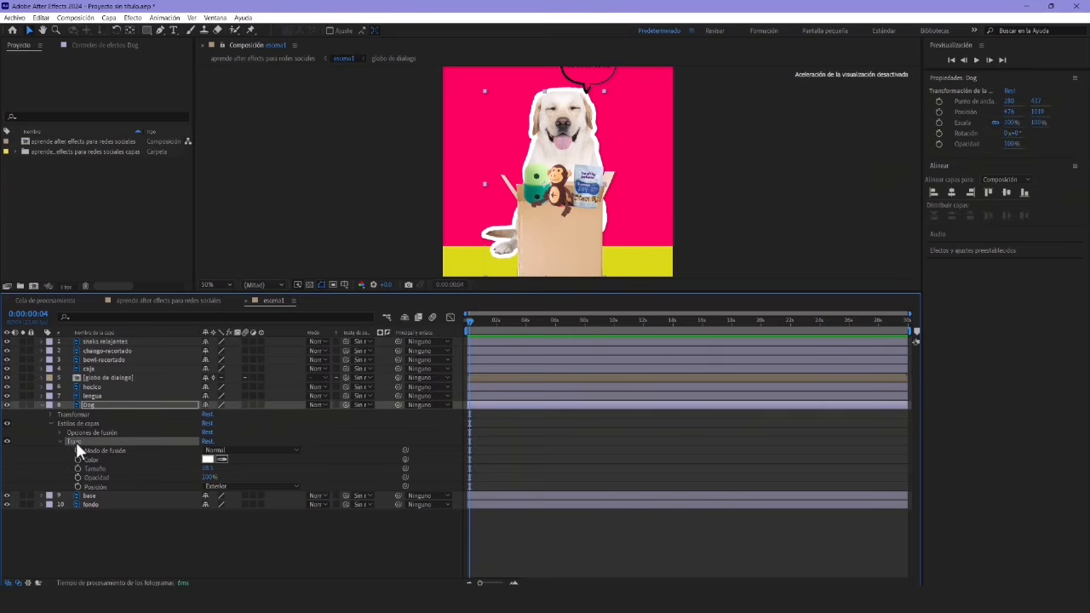
pyautogui.click(42, 404)
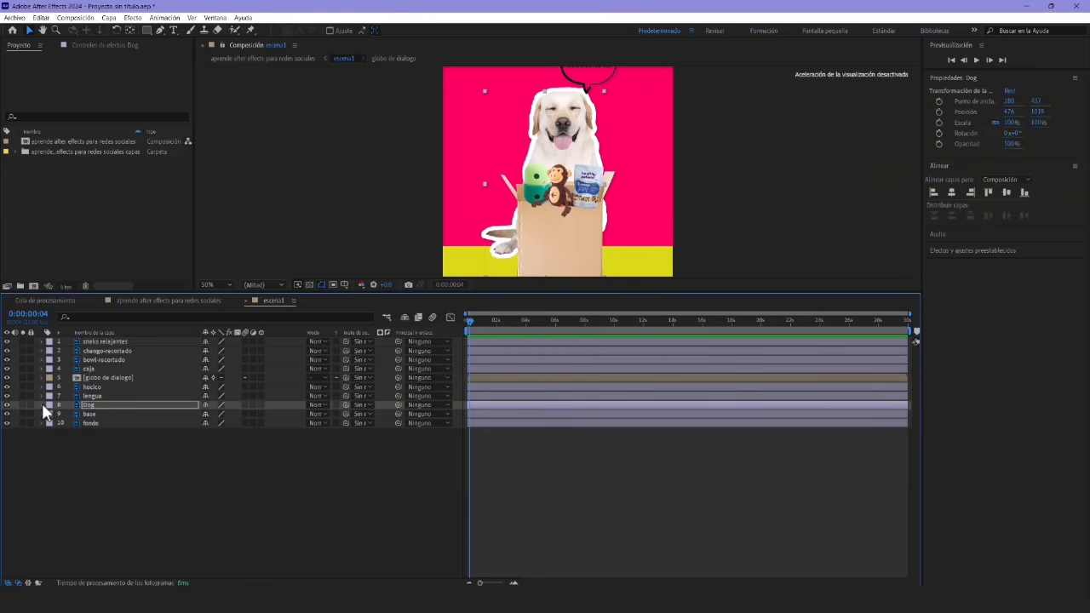
pyautogui.click(95, 358)
pyautogui.keyDown('shift'); pyautogui.click(102, 343); pyautogui.keyUp('shift')
pyautogui.hotkey('ctrl', 'v')
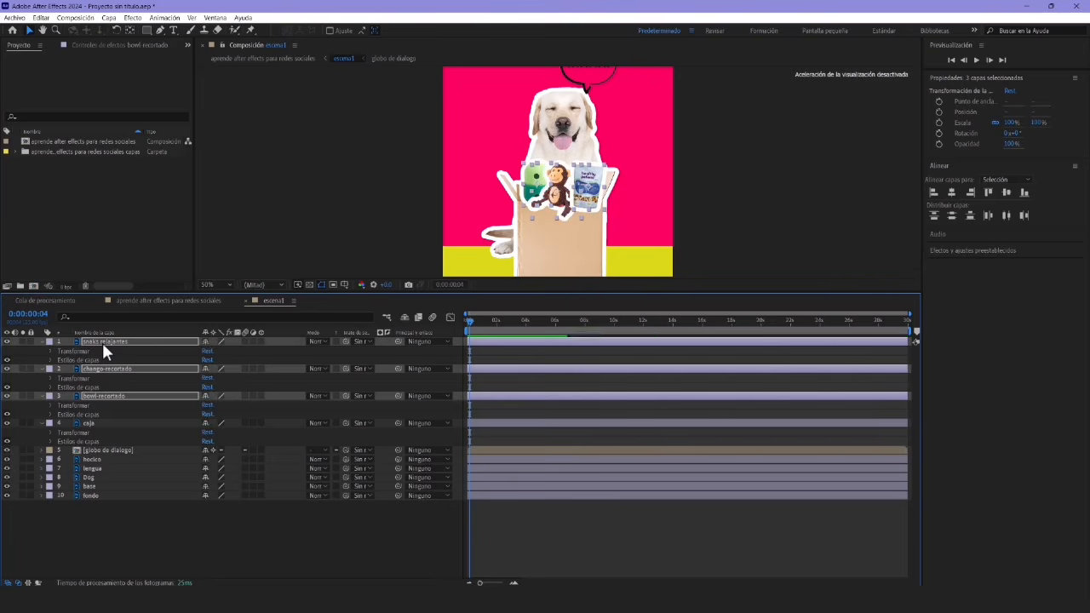
pyautogui.click(117, 528)
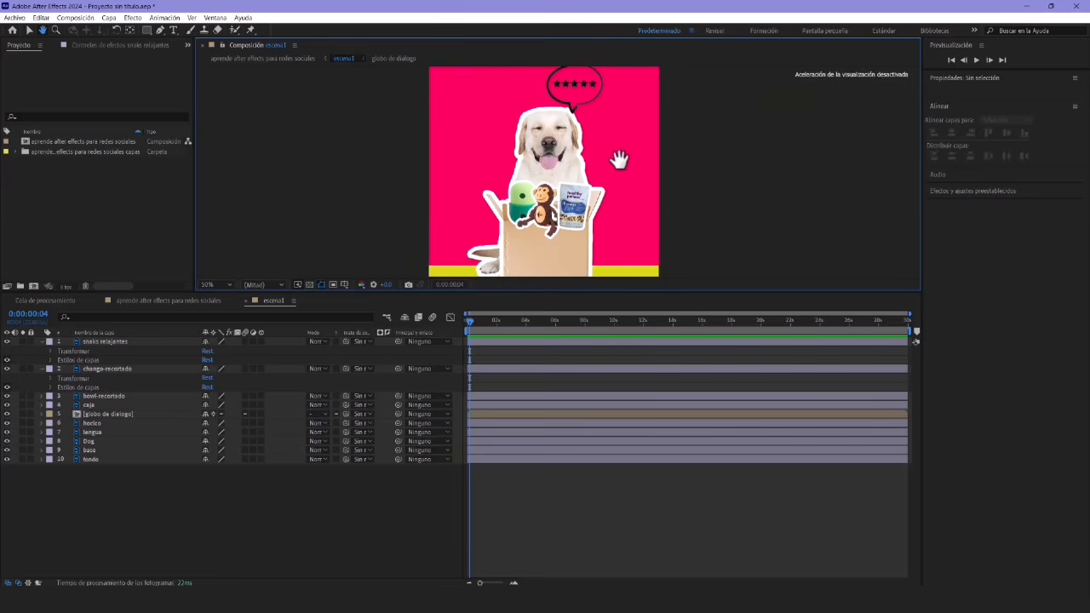
# Add a Superposición de color layer style to the globo de dialogo layer
pyautogui.press('v')
pyautogui.click(571, 83)
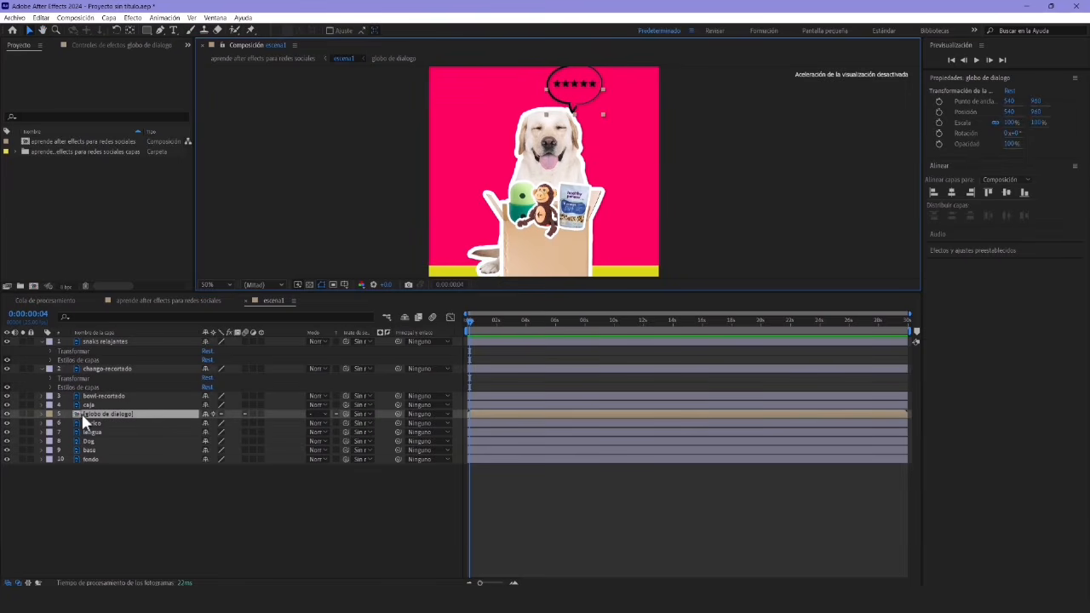
pyautogui.rightClick(105, 412)
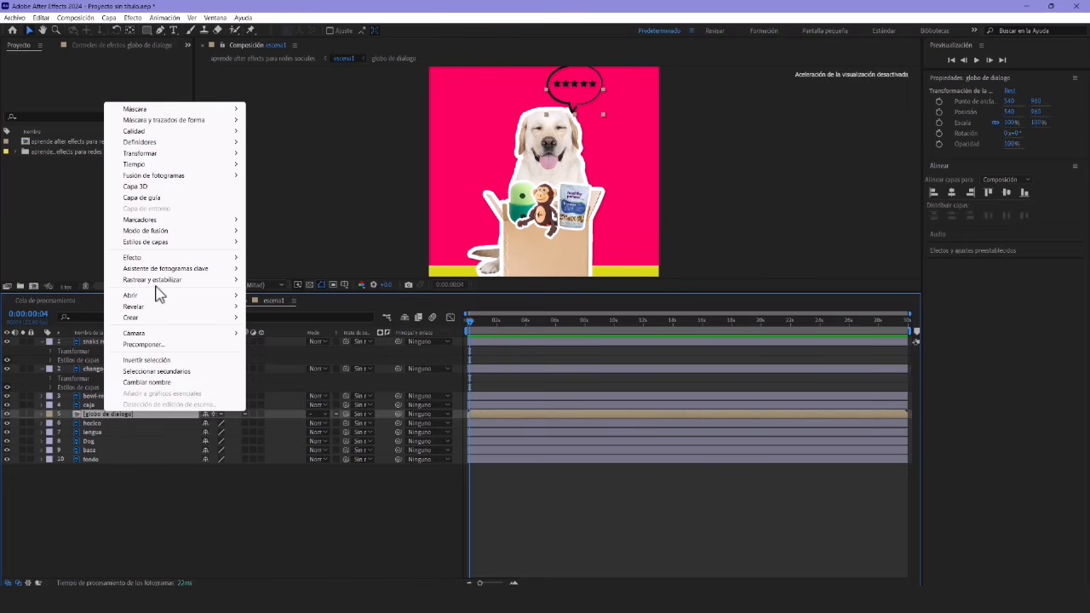
pyautogui.moveTo(173, 245)
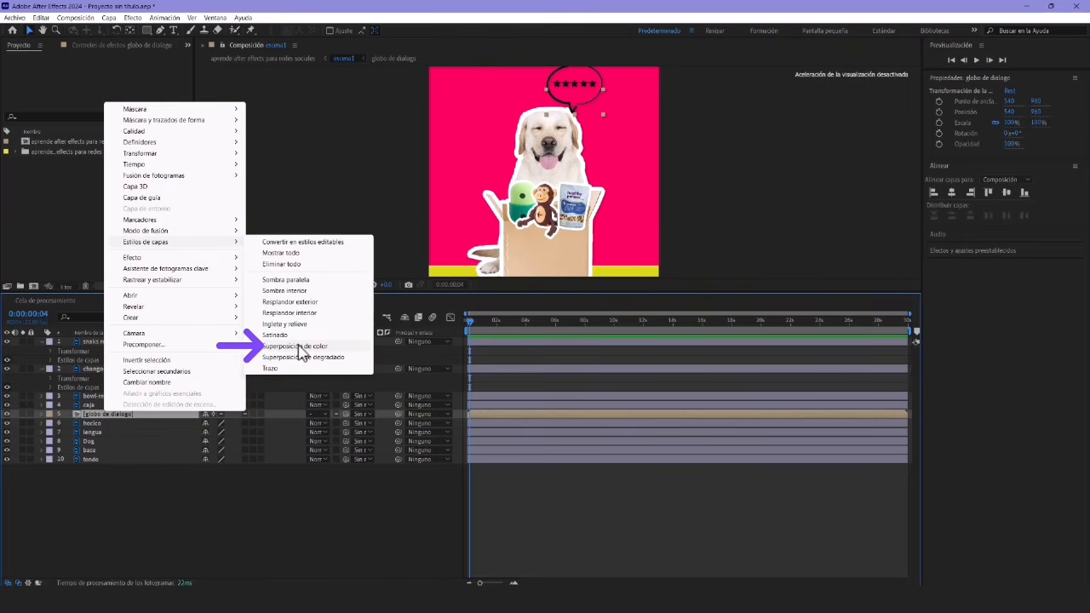
pyautogui.click(299, 348)
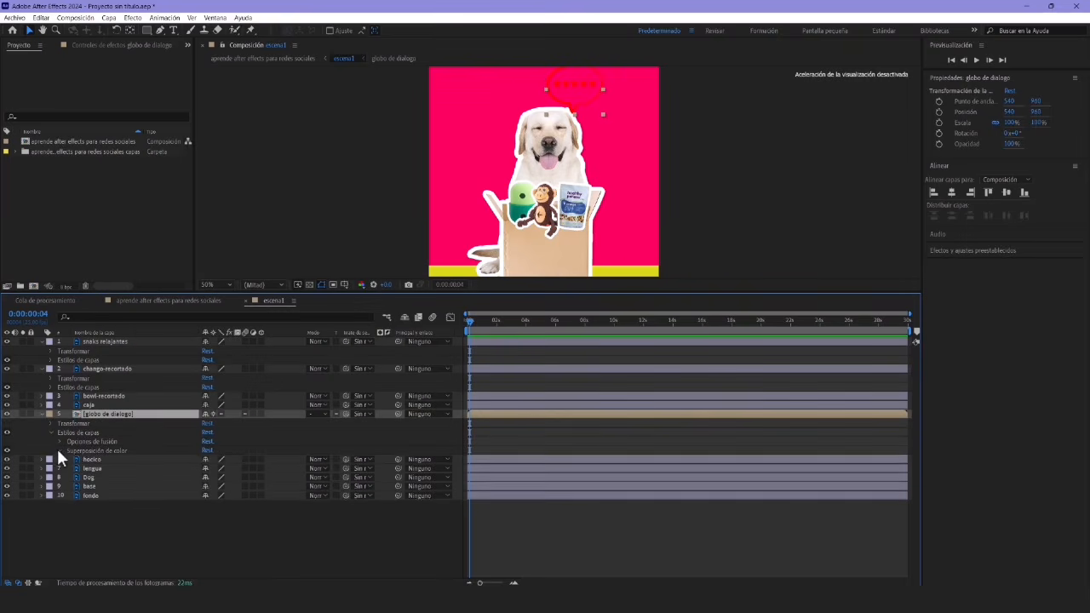
# Set the speech balloon's colour overlay to the yellow D8D616 sampled from the scene's floor
pyautogui.click(59, 451)
pyautogui.click(207, 469)
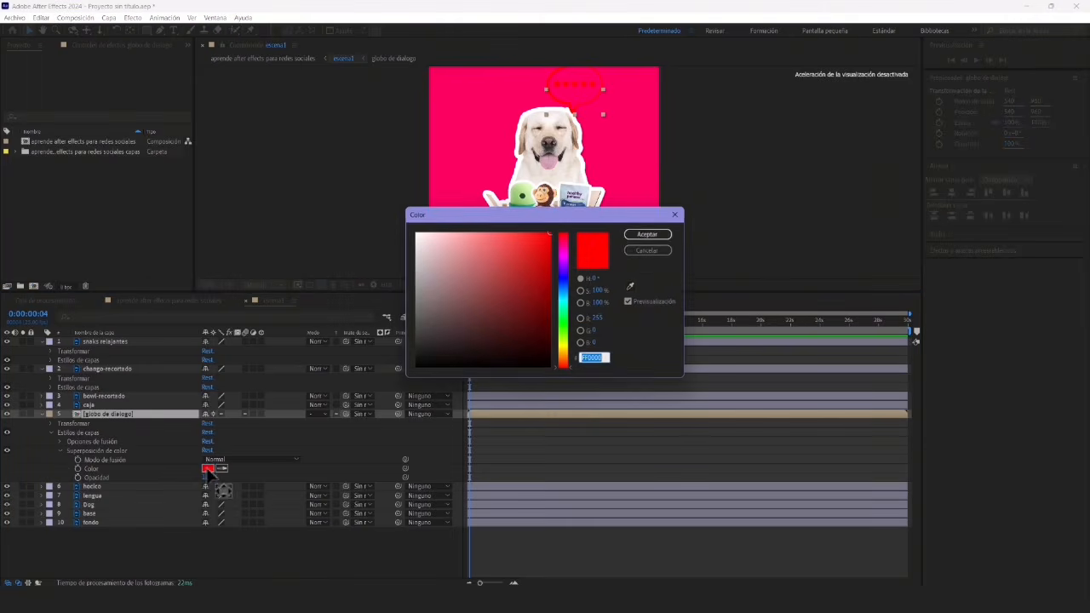
pyautogui.moveTo(424, 246); pyautogui.dragTo(410, 230)
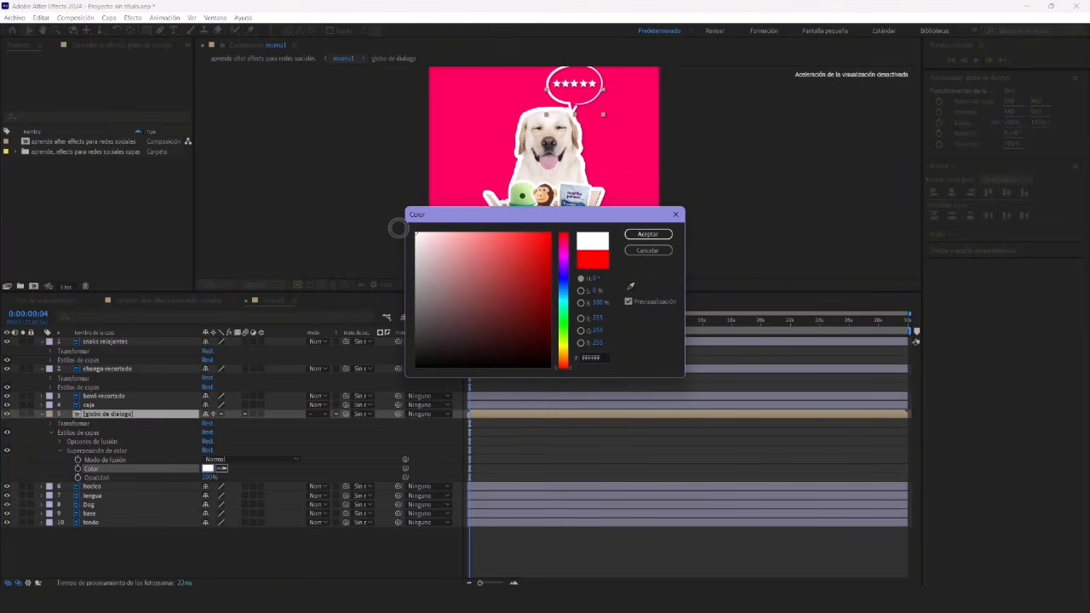
pyautogui.click(565, 331)
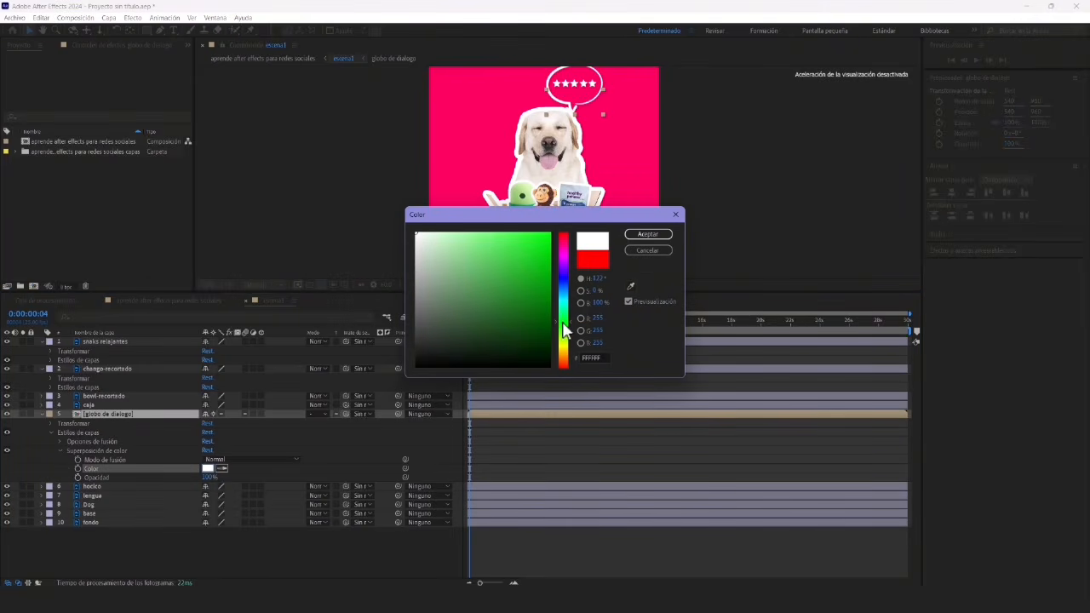
pyautogui.moveTo(565, 330); pyautogui.dragTo(565, 343)
pyautogui.click(513, 268)
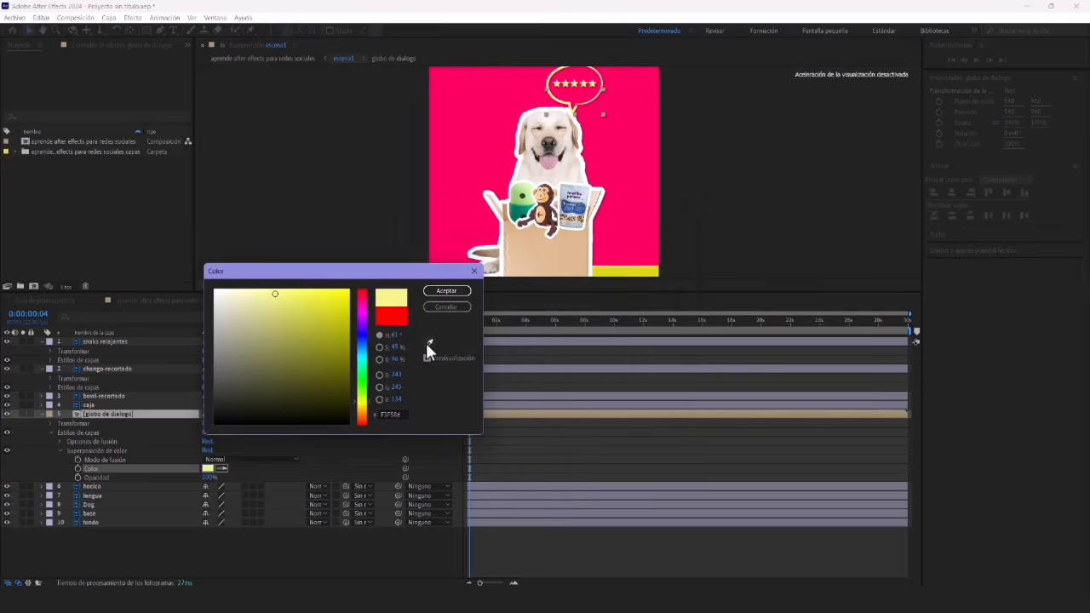
pyautogui.click(428, 341)
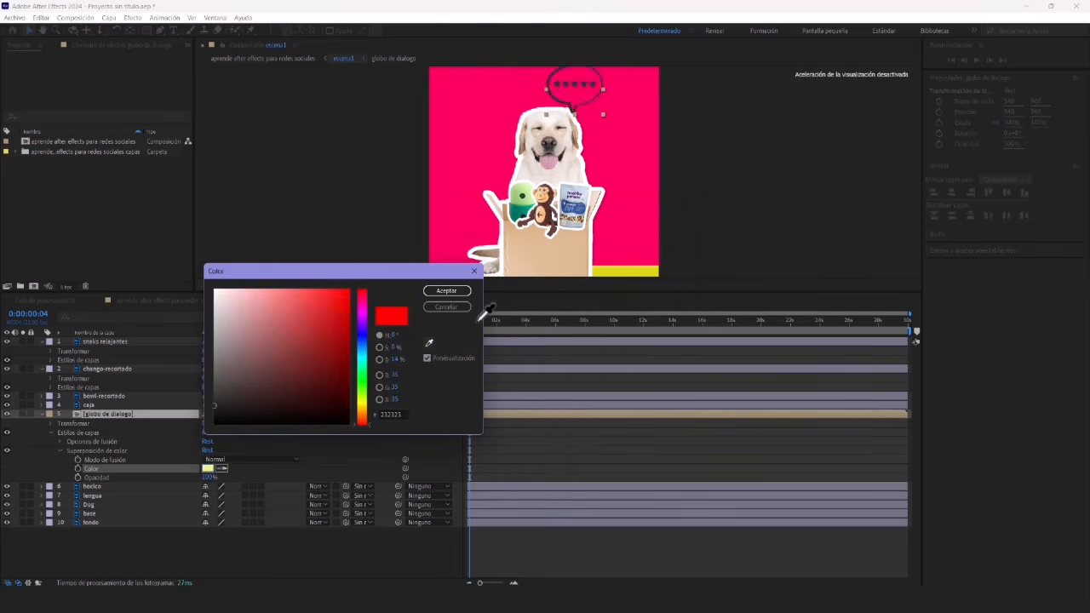
pyautogui.click(602, 270)
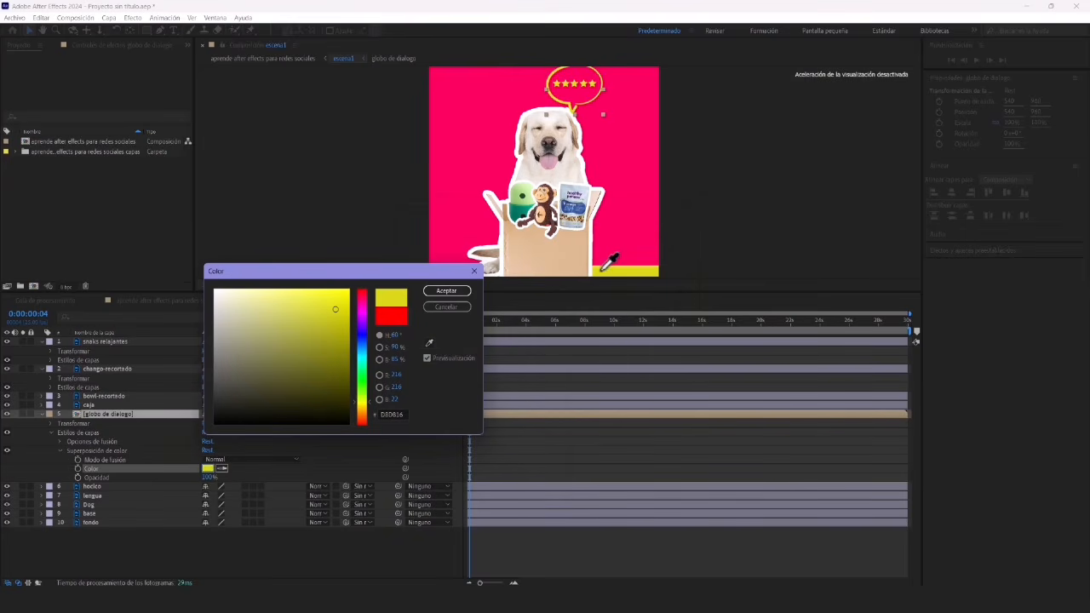
pyautogui.click(447, 290)
pyautogui.moveTo(652, 157); pyautogui.dragTo(633, 200)
pyautogui.click(691, 180)
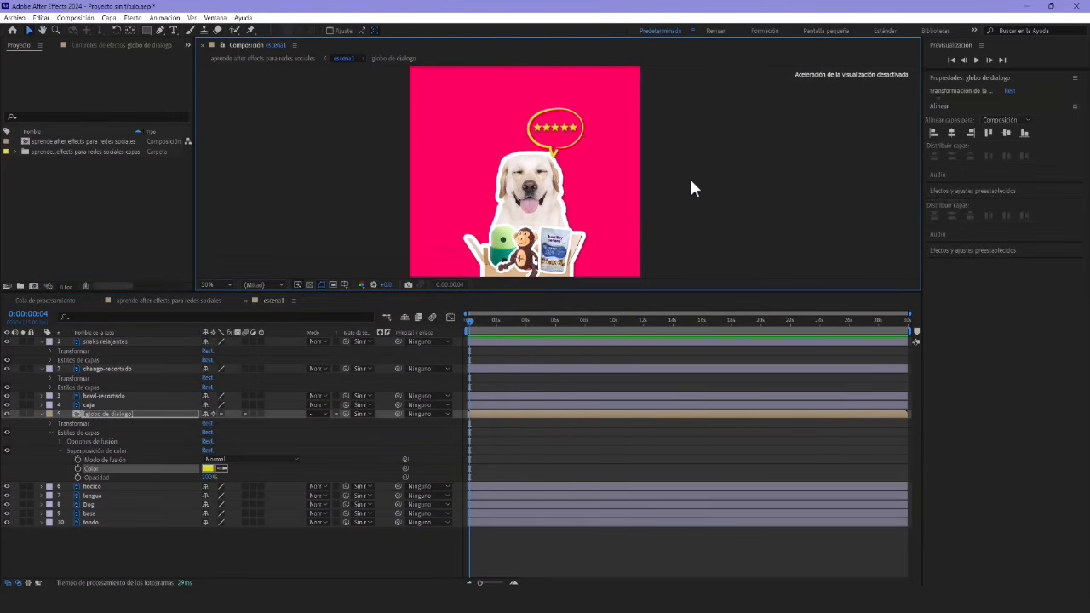
# Open the globo de dialogo precomposition and examine its separate estrella layers and dialogo layer
pyautogui.click(47, 414)
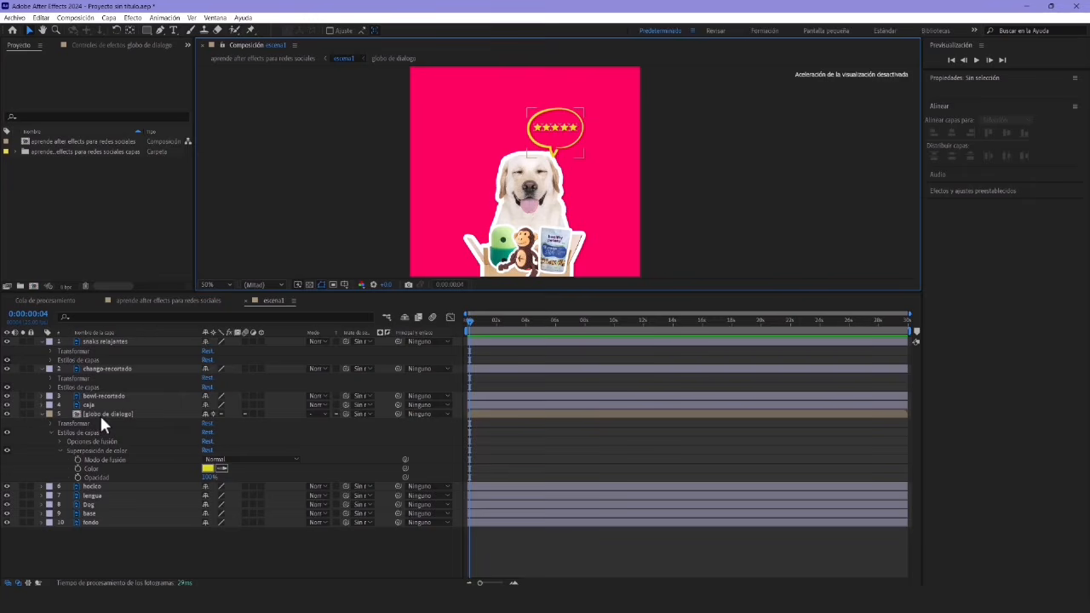
pyautogui.click(136, 415)
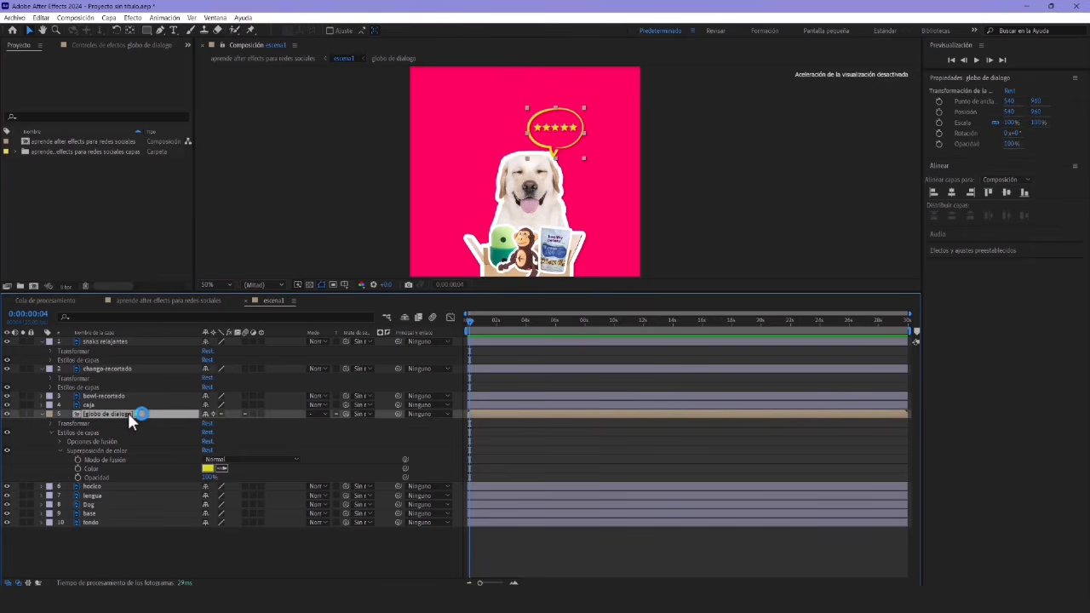
pyautogui.doubleClick(128, 413)
pyautogui.scroll(2, 602, 212)
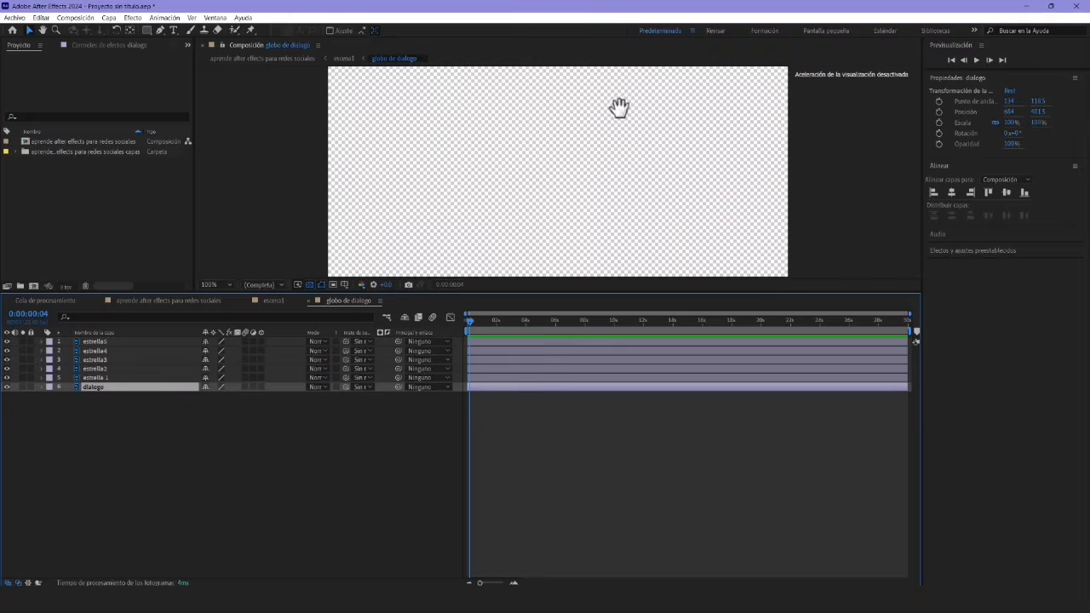
pyautogui.moveTo(619, 107); pyautogui.dragTo(608, 195)
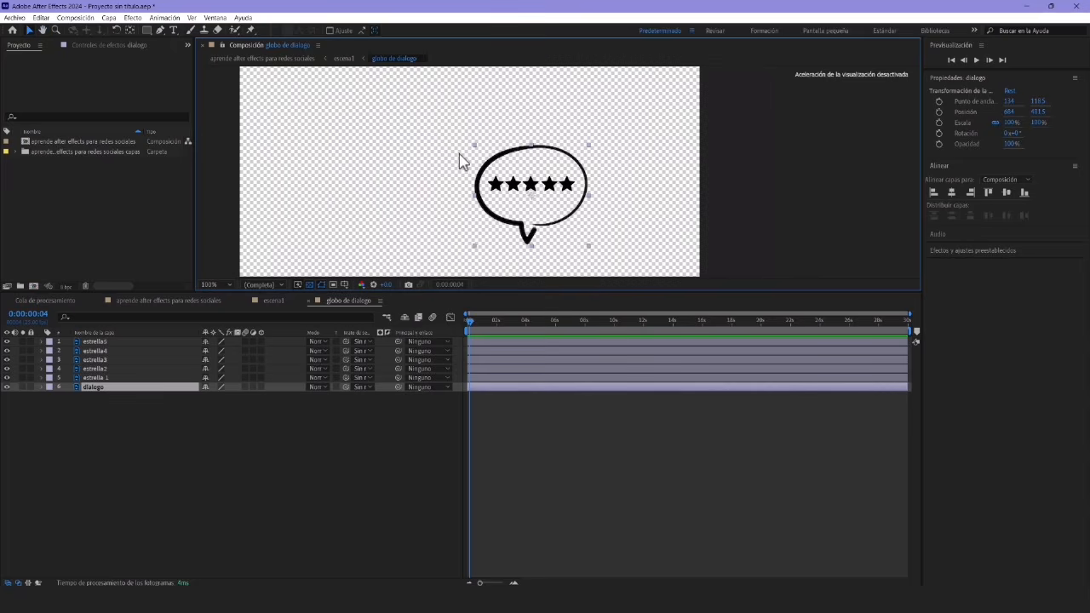
pyautogui.click(141, 342)
pyautogui.click(139, 350)
pyautogui.click(138, 359)
pyautogui.click(137, 368)
pyautogui.click(136, 387)
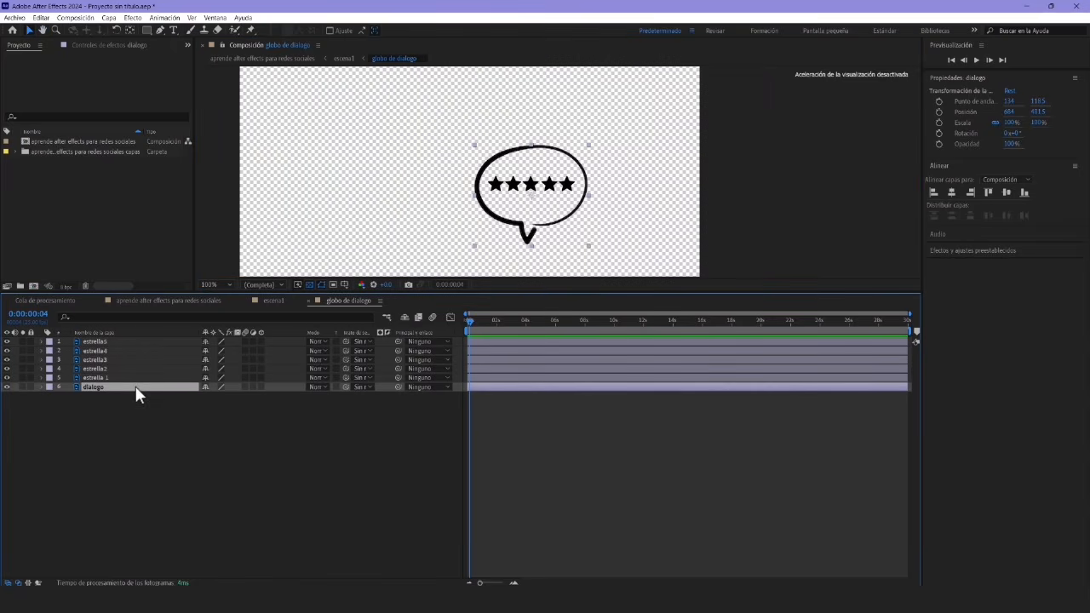
# Return to escena1, add a Sombra paralela layer style to the snaks relajantes layer and expand its settings
pyautogui.click(270, 300)
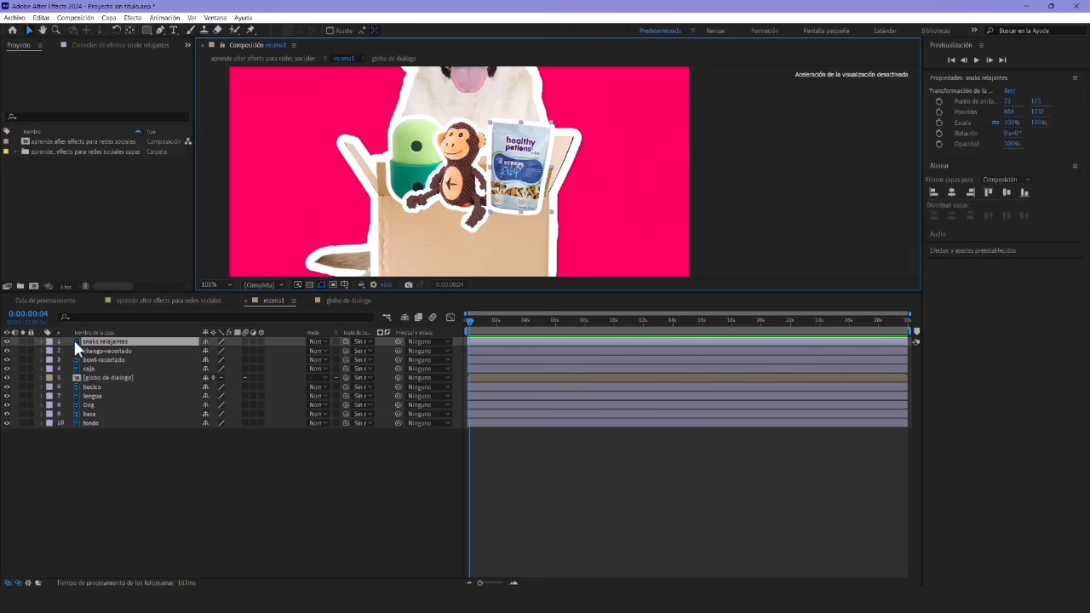
pyautogui.rightClick(74, 337)
pyautogui.moveTo(150, 174)
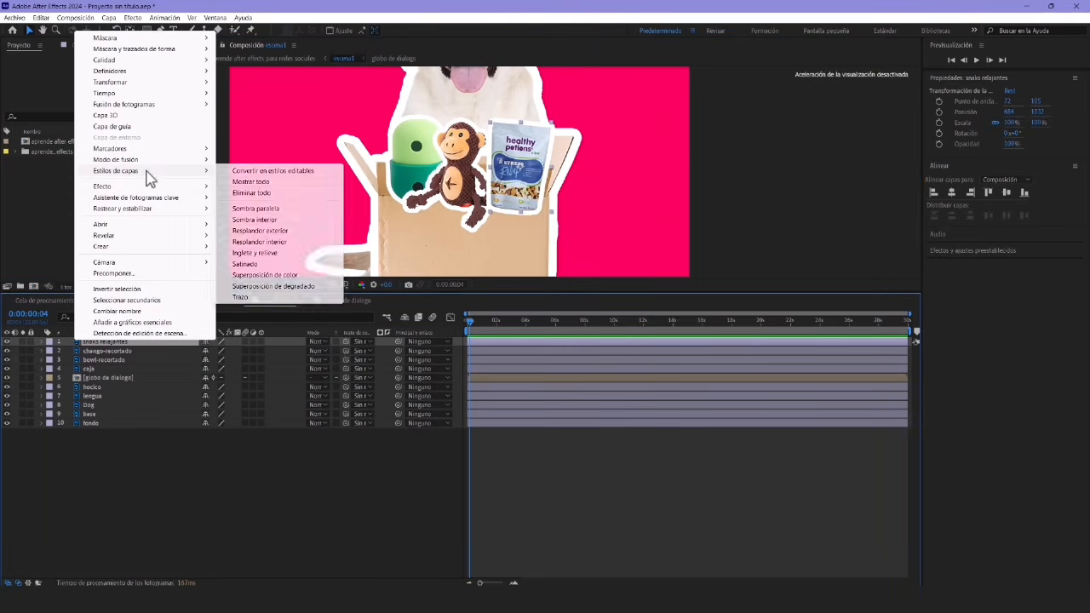
pyautogui.click(255, 209)
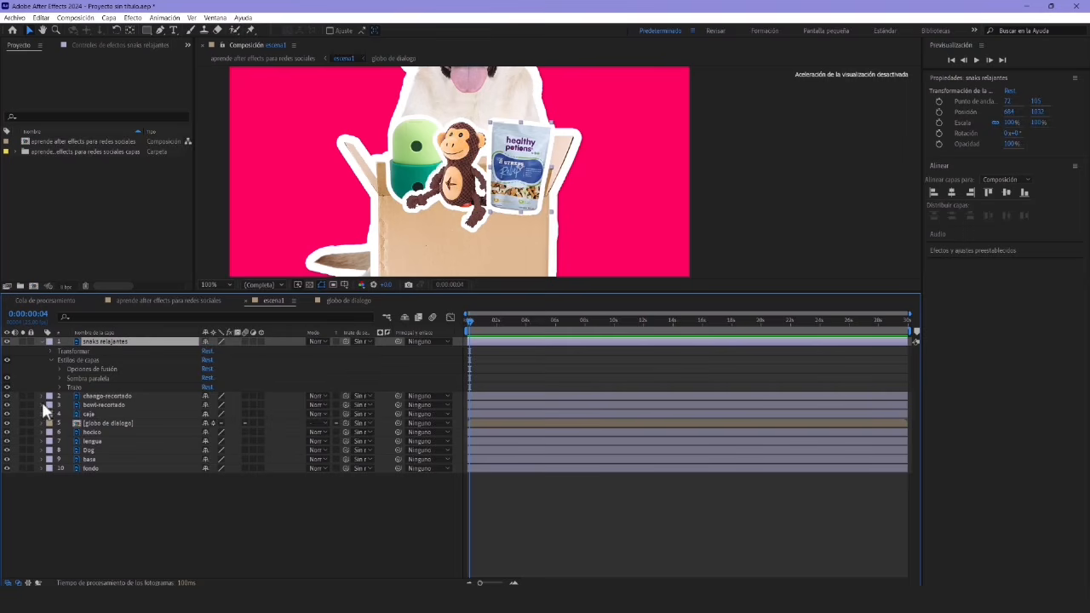
pyautogui.click(58, 379)
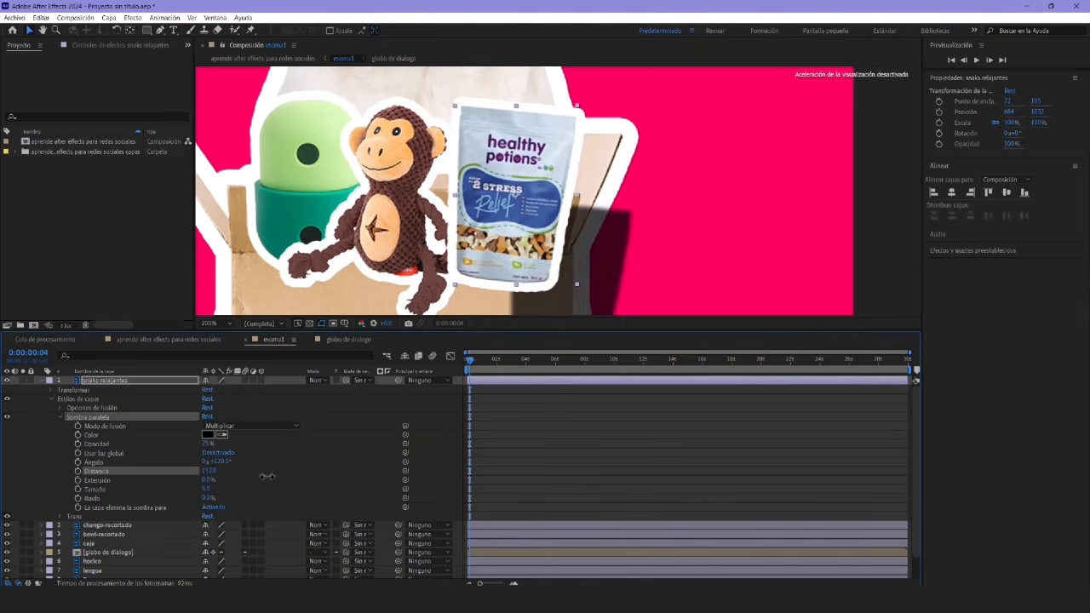
# Set the snaks relajantes drop shadow to 20% opacity, 134° angle and distance 19, and paste it onto chango-recortado and bowl-recortado
pyautogui.moveTo(266, 476); pyautogui.dragTo(207, 472)
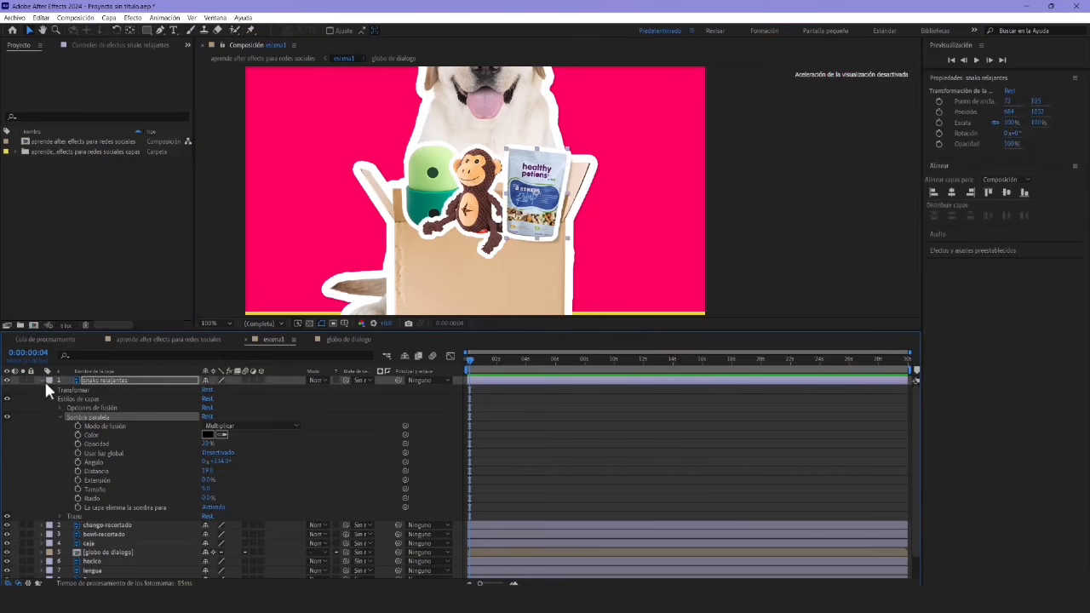
pyautogui.click(43, 381)
pyautogui.click(107, 390)
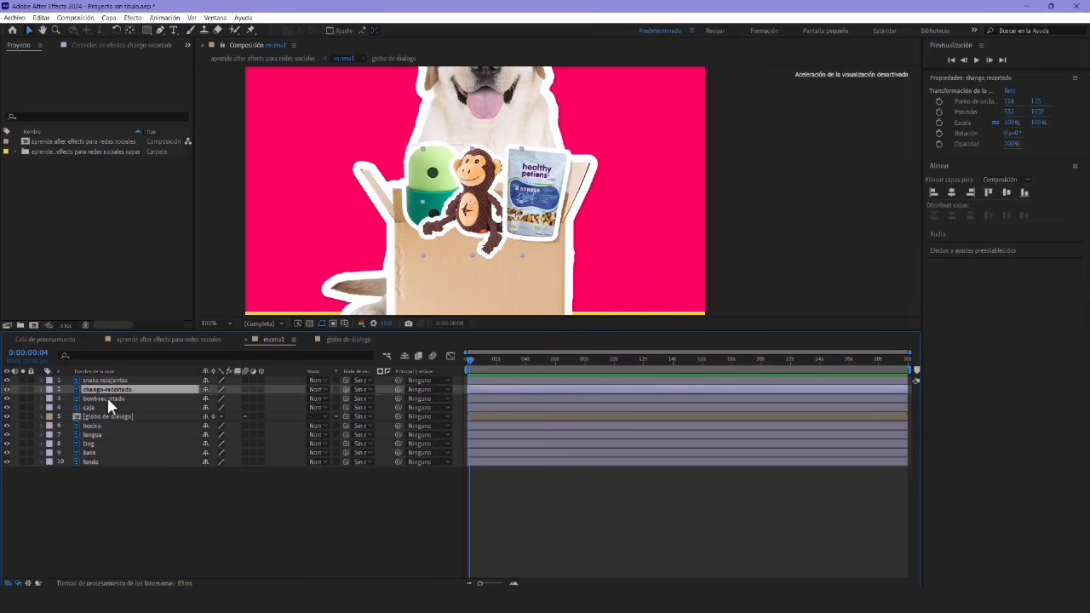
pyautogui.keyDown('shift'); pyautogui.click(112, 399); pyautogui.keyUp('shift')
pyautogui.hotkey('ctrl', 'v')
pyautogui.click(213, 515)
pyautogui.scroll(-2, 612, 215)
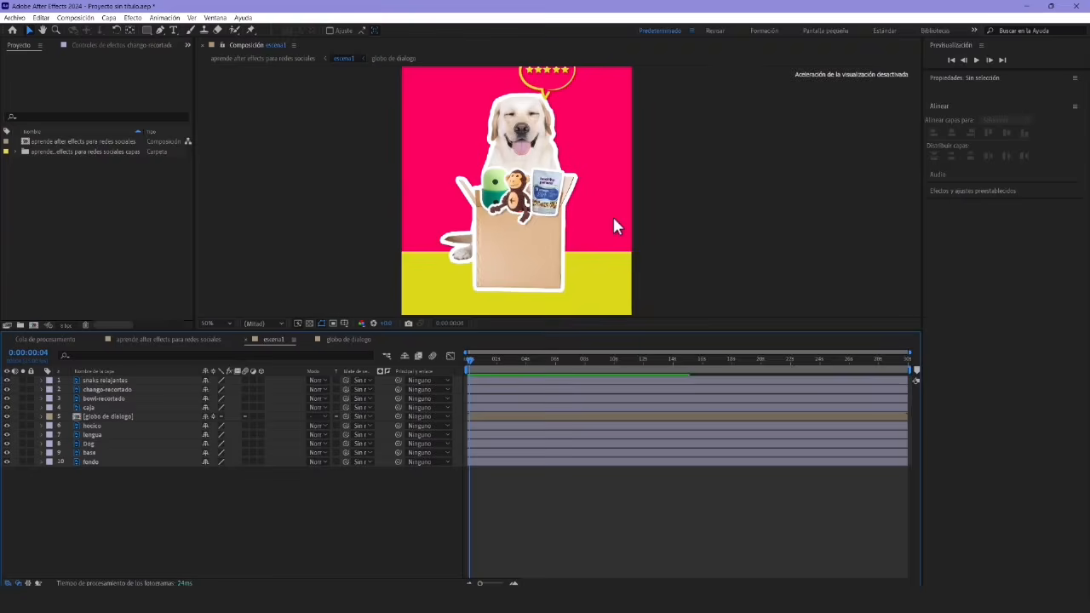
# Activate the Ellipse tool and undo the trial shape started on the yellow floor beside the box
pyautogui.click(146, 30)
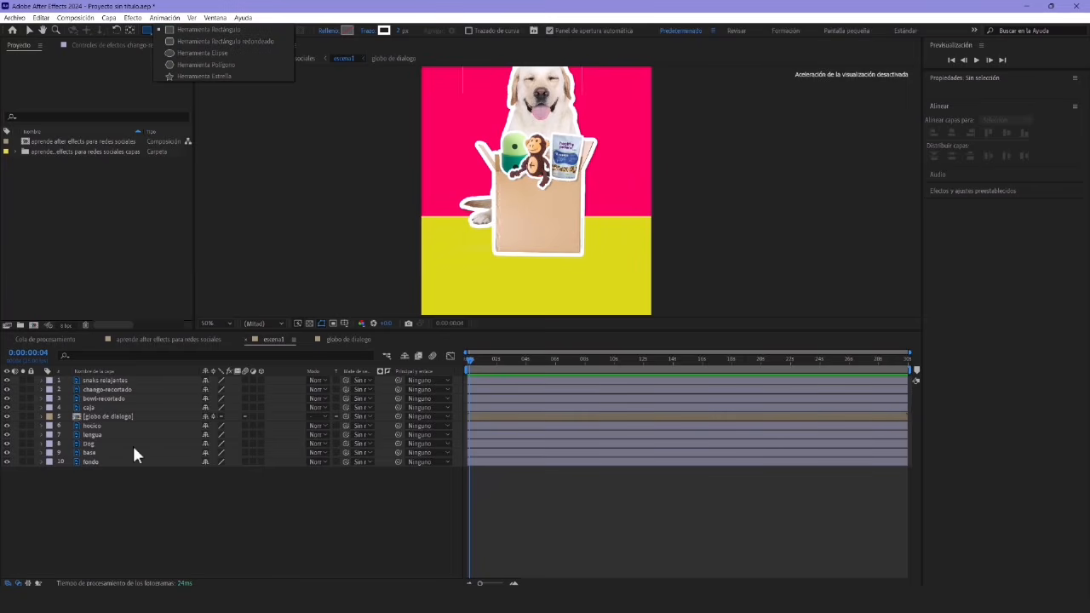
pyautogui.click(178, 53)
pyautogui.click(460, 244)
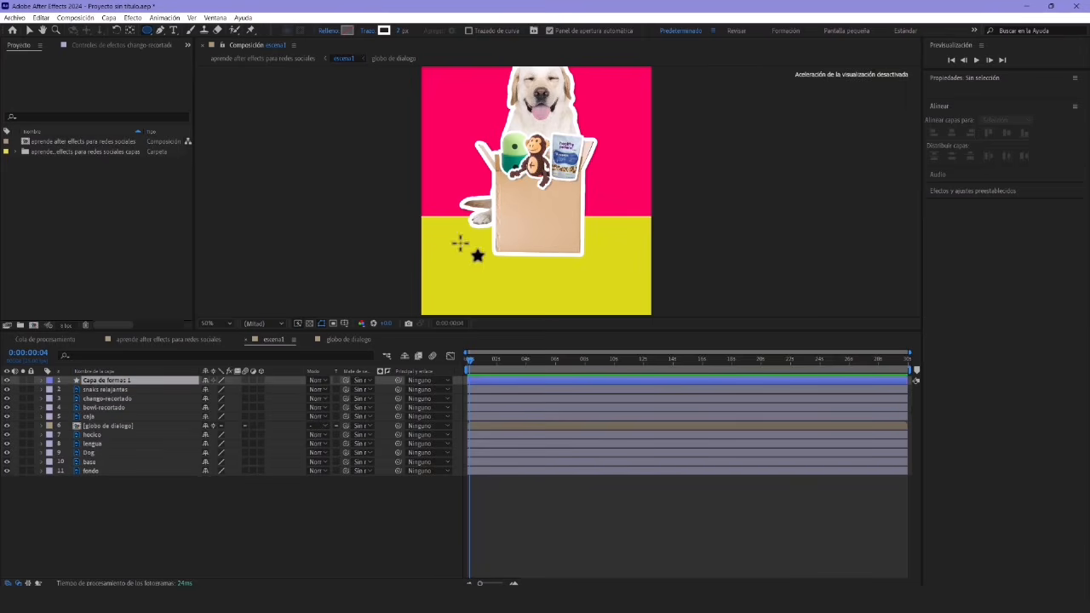
pyautogui.hotkey('ctrl', 'z')
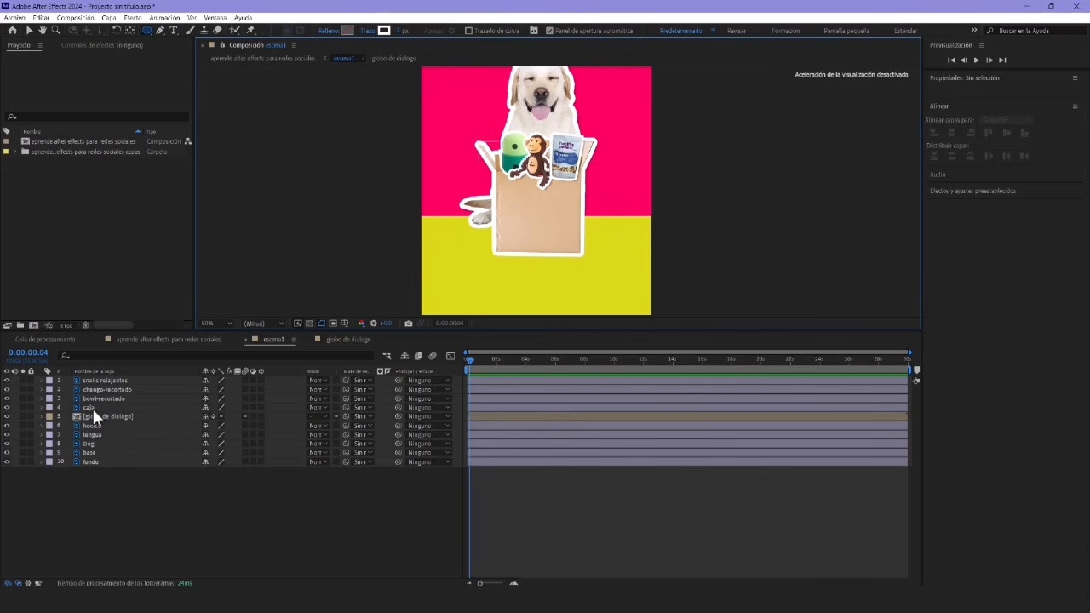
# Try to draw an ellipse over the foot of the box with the caja layer selected, and undo the resulting mask
pyautogui.click(92, 407)
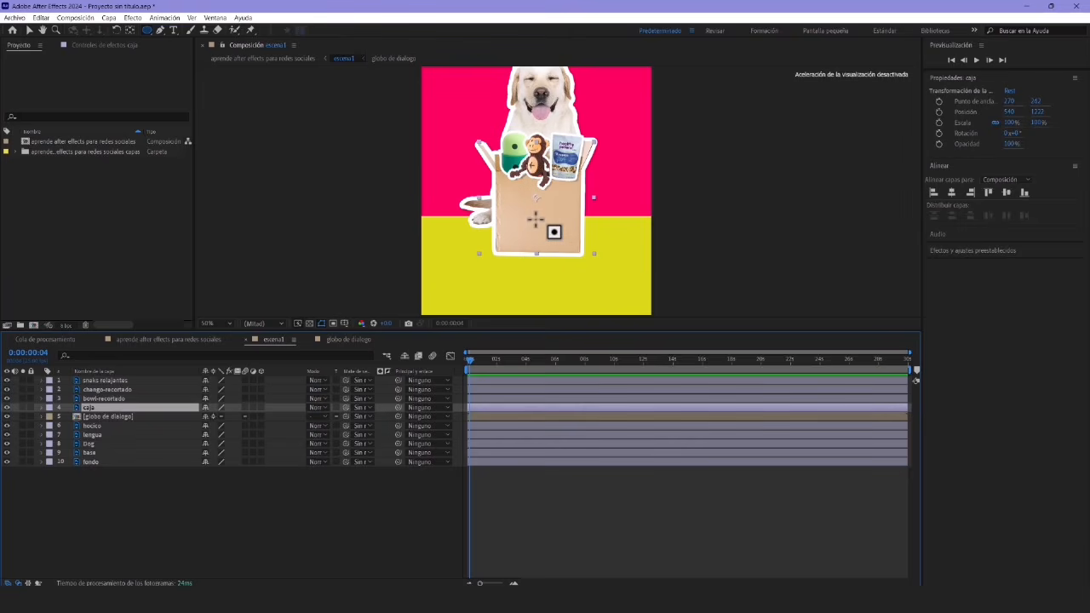
pyautogui.click(536, 220)
pyautogui.click(93, 408)
pyautogui.moveTo(512, 236)
pyautogui.mouseDown()
pyautogui.moveTo(582, 284)
pyautogui.moveTo(595, 156)
pyautogui.moveTo(596, 268)
pyautogui.mouseUp()
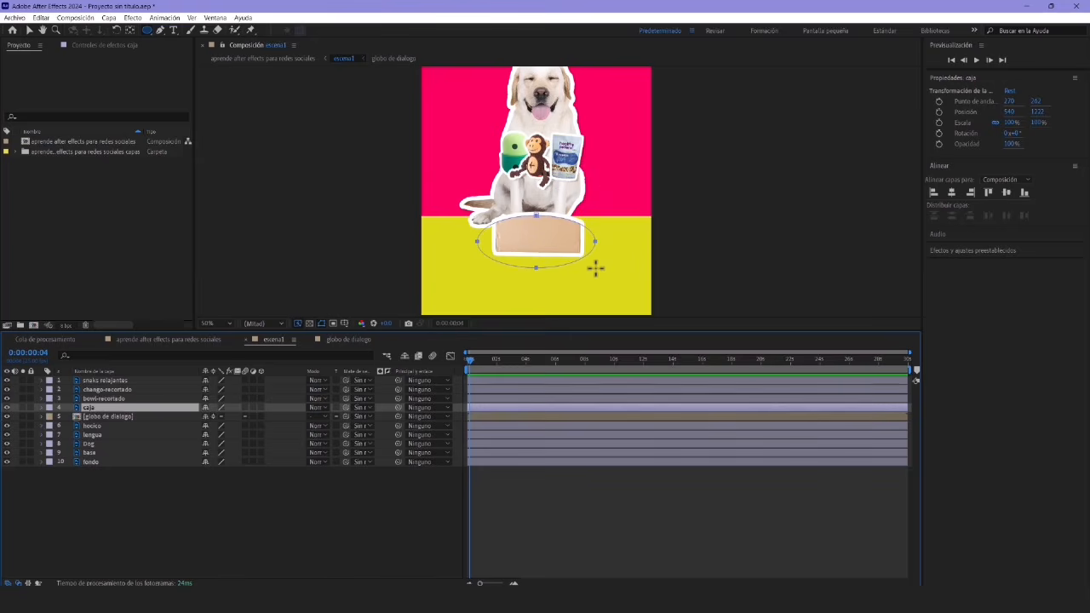
pyautogui.moveTo(595, 269); pyautogui.dragTo(596, 268)
pyautogui.hotkey('ctrl', 'z')
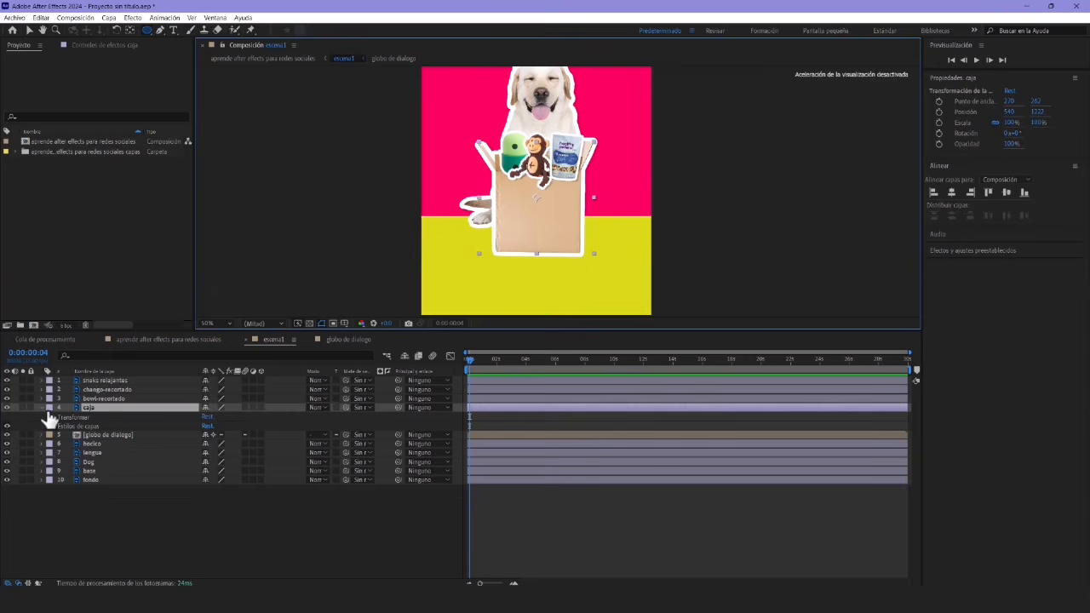
pyautogui.click(41, 407)
pyautogui.click(133, 477)
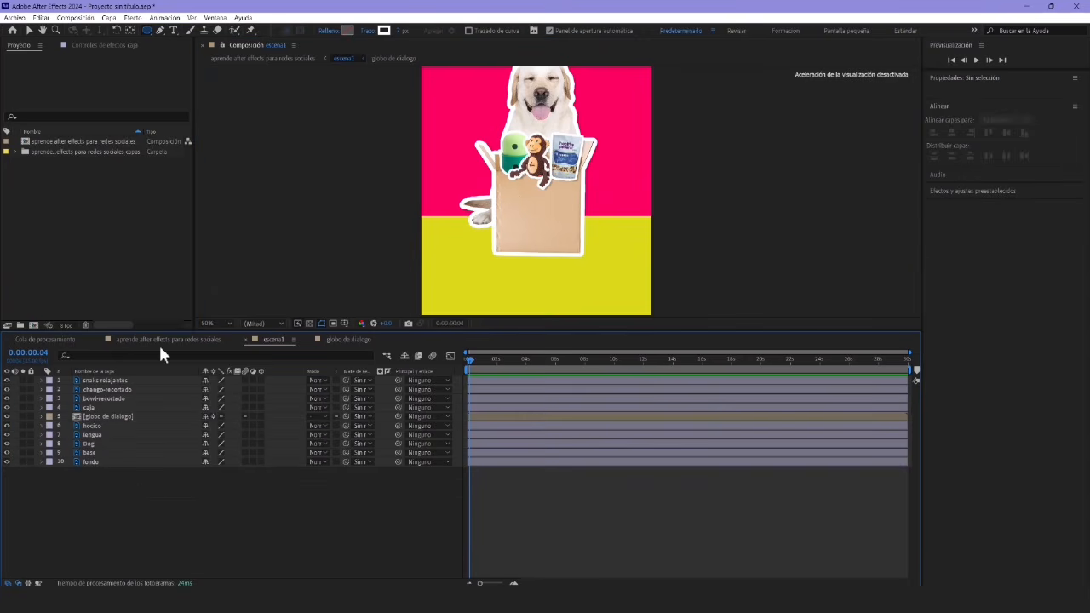
# With no layer selected, set the Ellipse tool's stroke to Ninguno
pyautogui.click(147, 29)
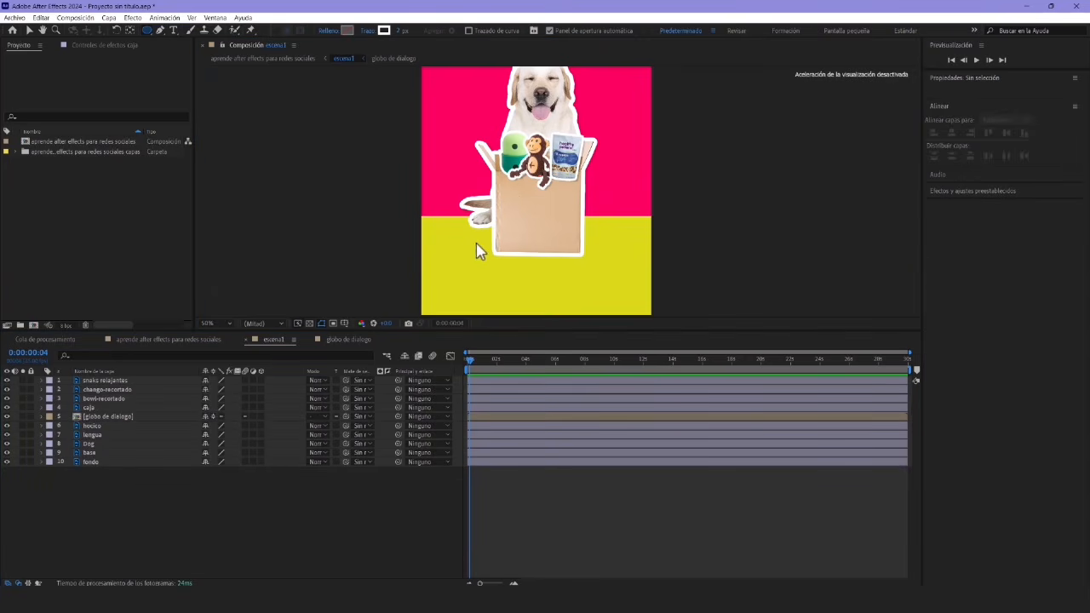
pyautogui.click(390, 33)
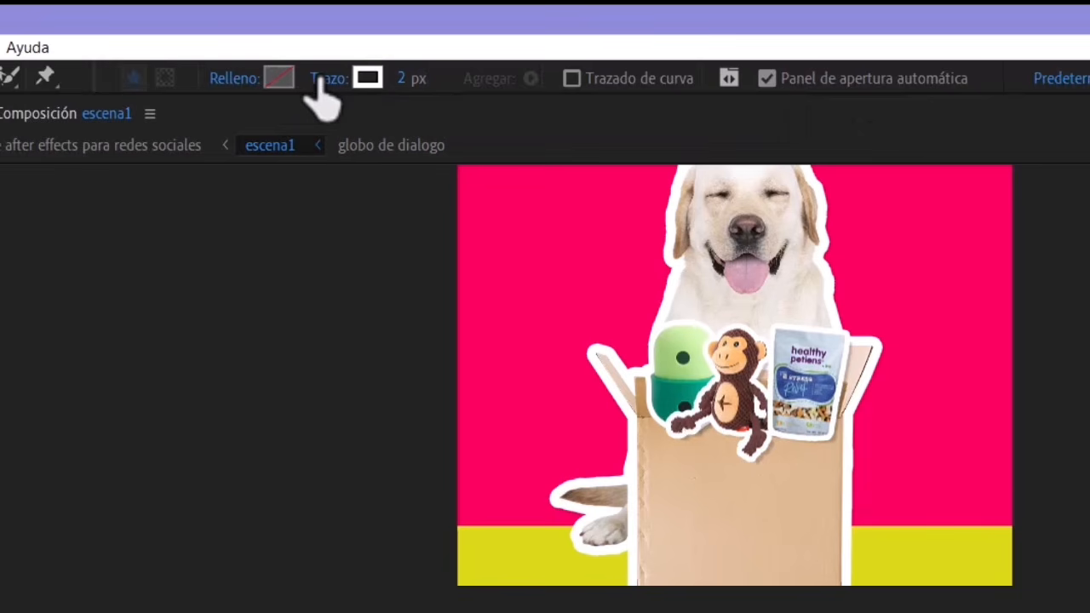
pyautogui.click(318, 78)
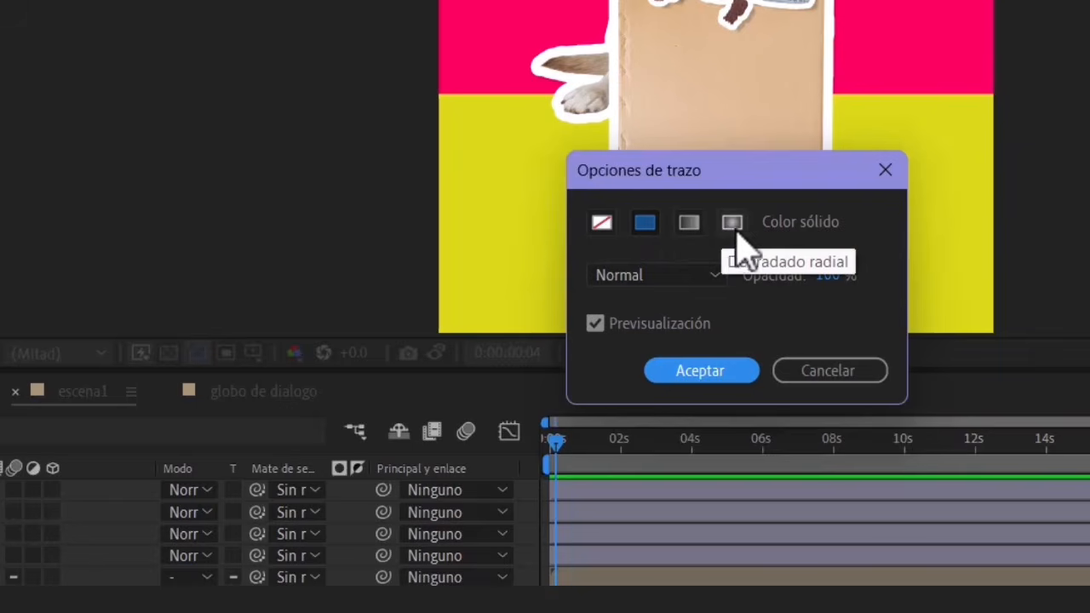
pyautogui.click(607, 224)
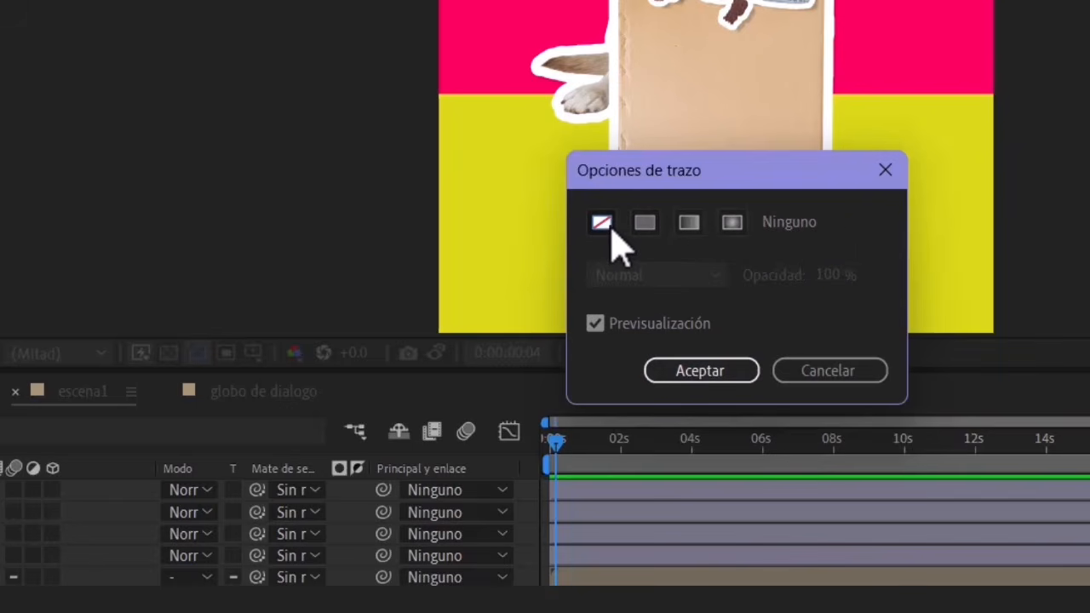
pyautogui.click(694, 373)
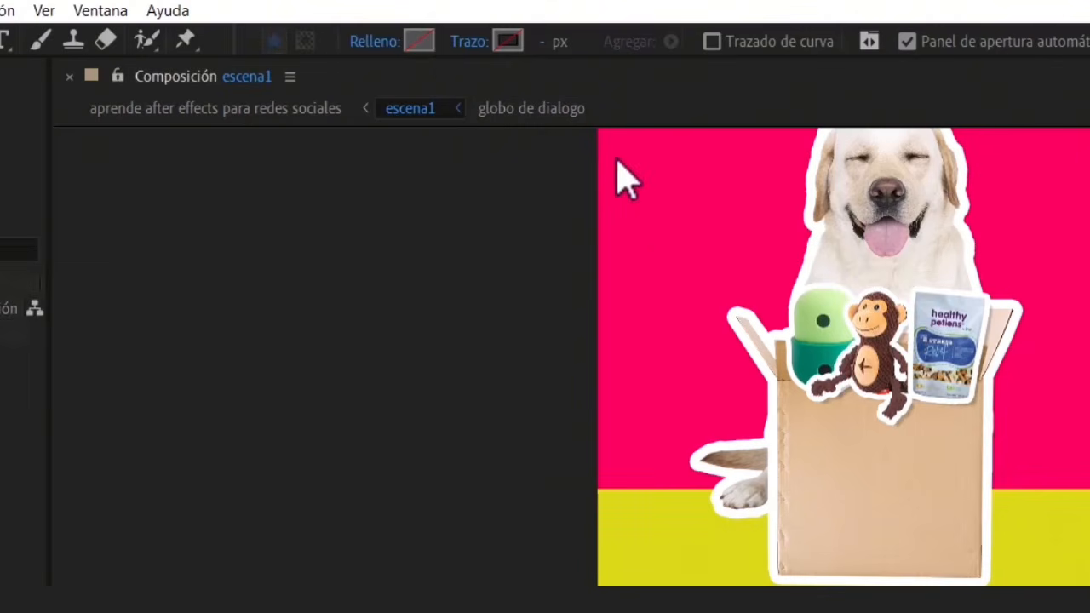
# Draw a wide black-filled ellipse around the foot of the box, with its layer between Dog and base and its opacity at 13%
pyautogui.click(430, 42)
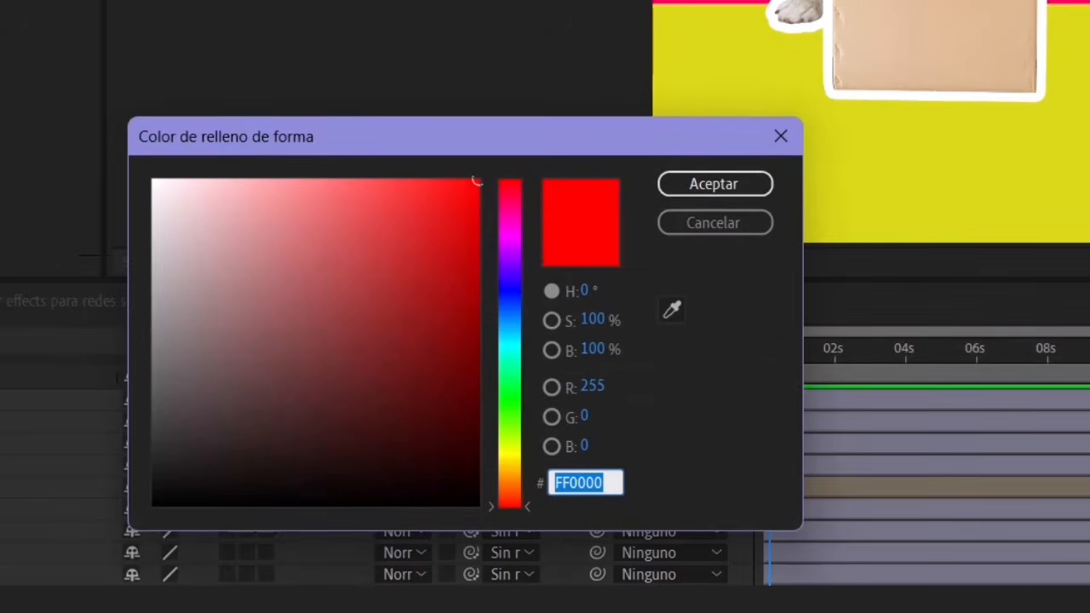
pyautogui.click(701, 187)
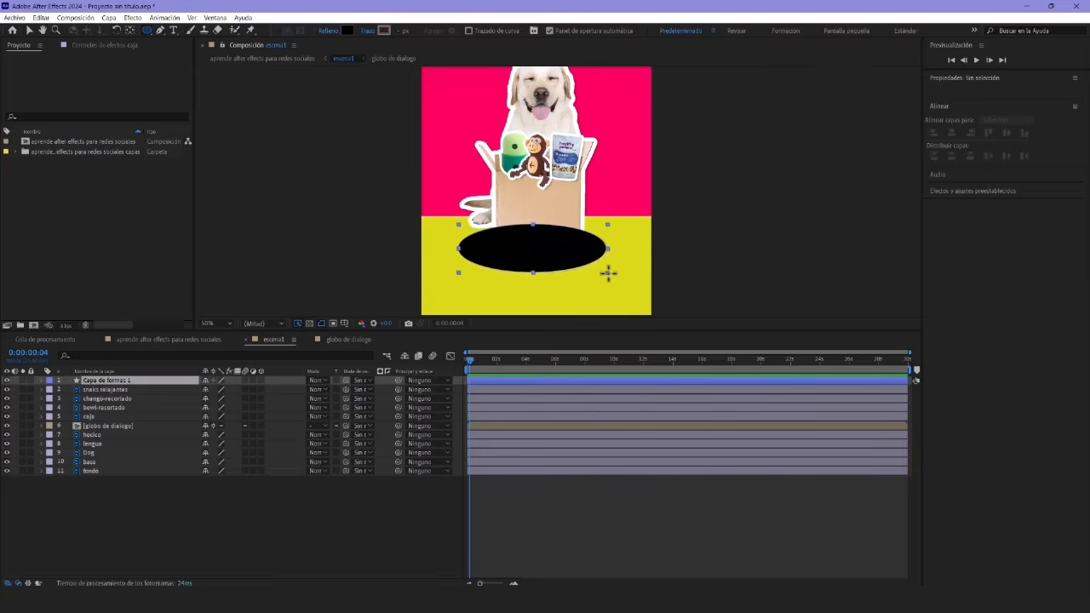
pyautogui.moveTo(110, 381); pyautogui.dragTo(104, 457)
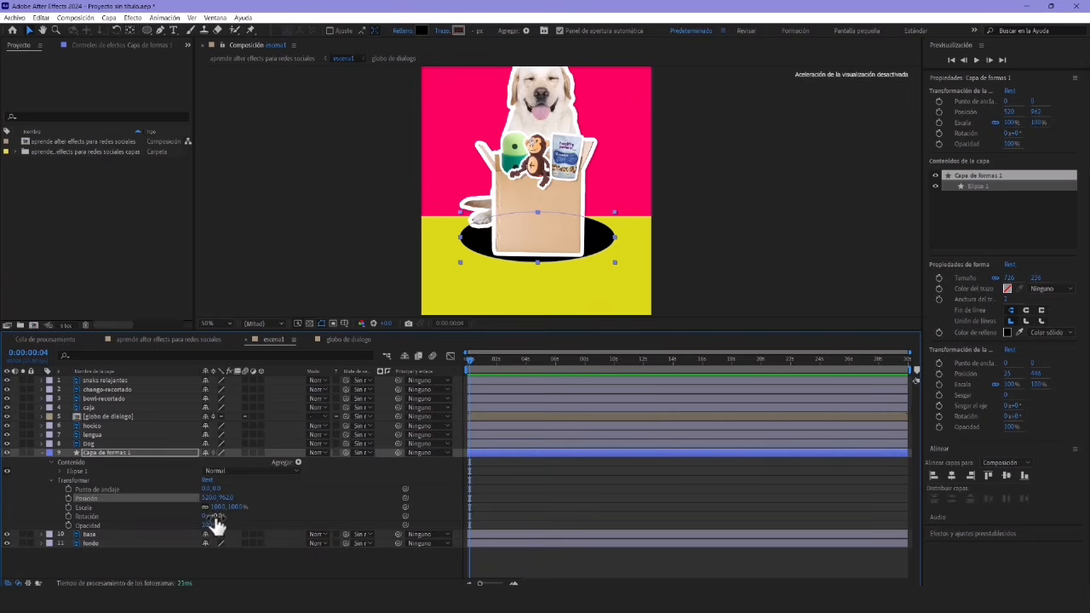
pyautogui.moveTo(209, 525); pyautogui.dragTo(162, 527)
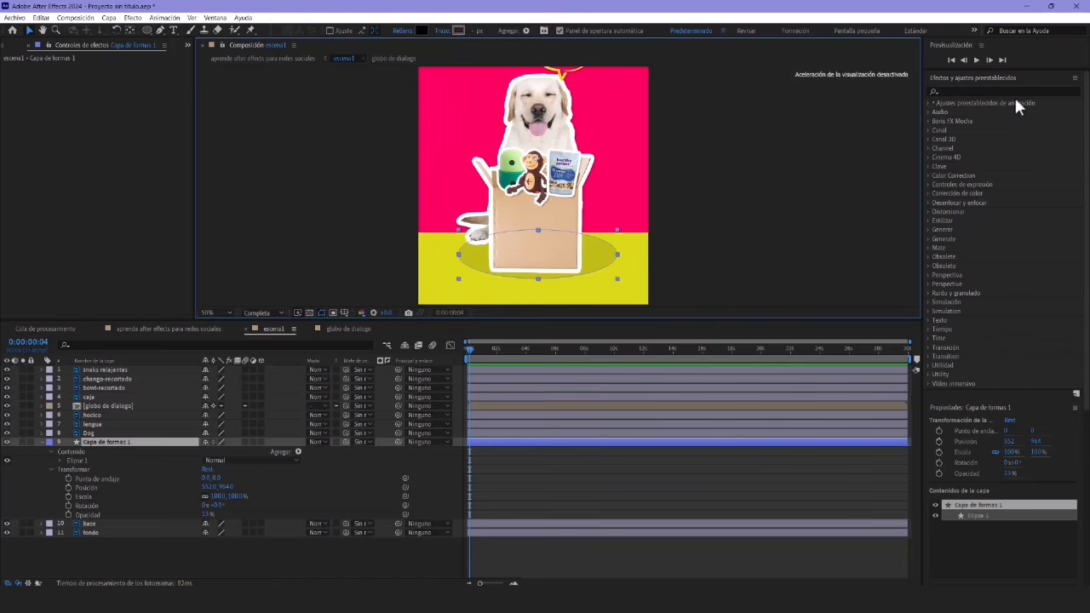
# Find the Desenfoque gaussiano (heredado) effect and apply it to the ellipse shape layer
pyautogui.click(1011, 92)
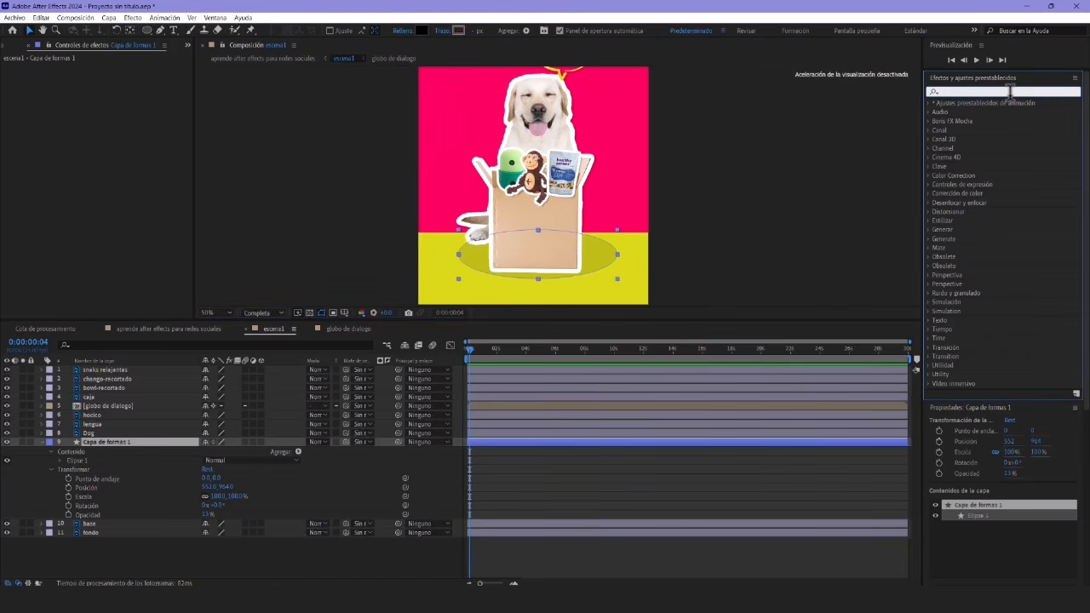
pyautogui.write('gau')
pyautogui.press('BackSpace')
pyautogui.press('BackSpace')
pyautogui.press('BackSpace')
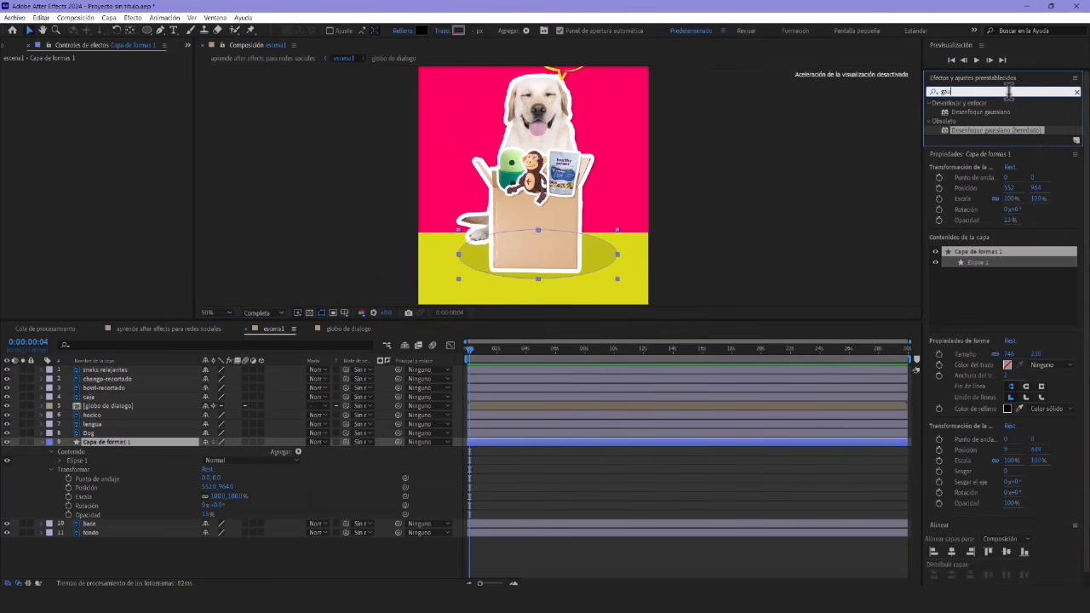
pyautogui.write('desenf')
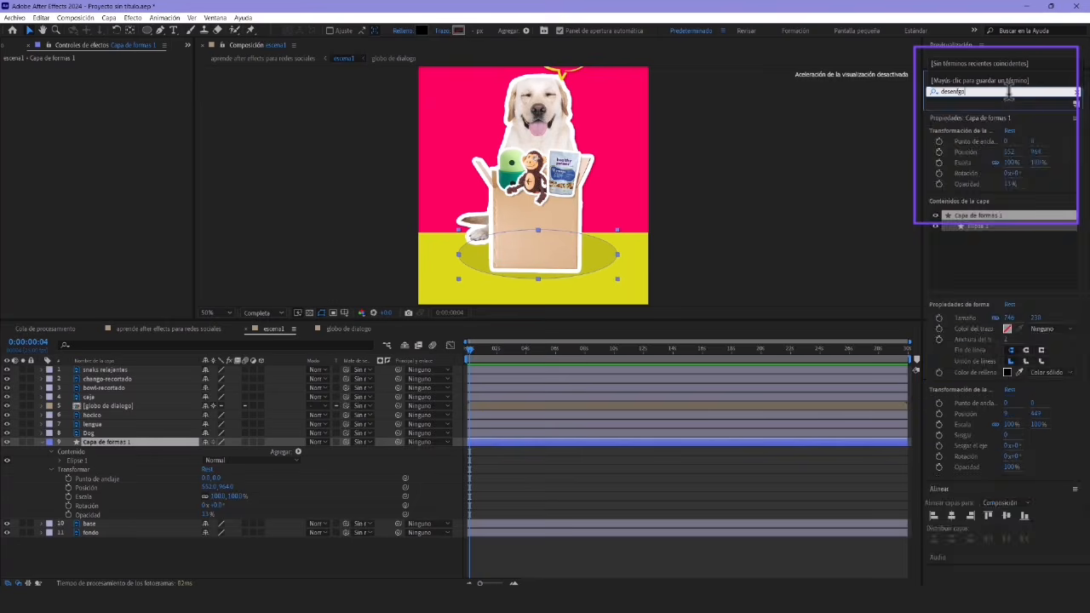
pyautogui.write('oque gau')
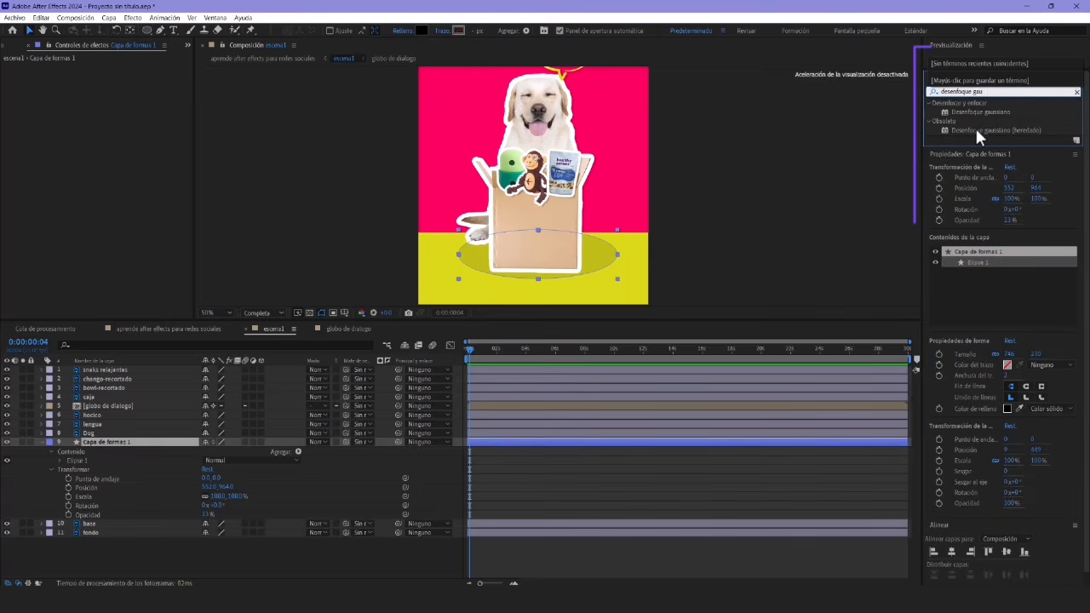
pyautogui.doubleClick(972, 130)
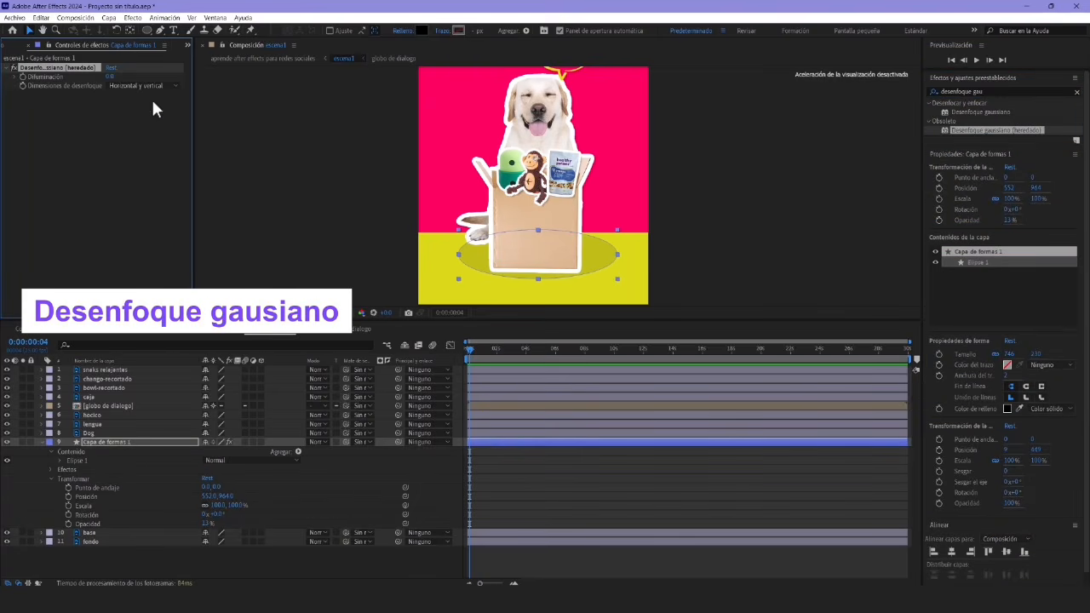
# Increase the Gaussian blur's Difuminación until the ellipse has soft edges like a floor shadow
pyautogui.moveTo(110, 75); pyautogui.dragTo(307, 87)
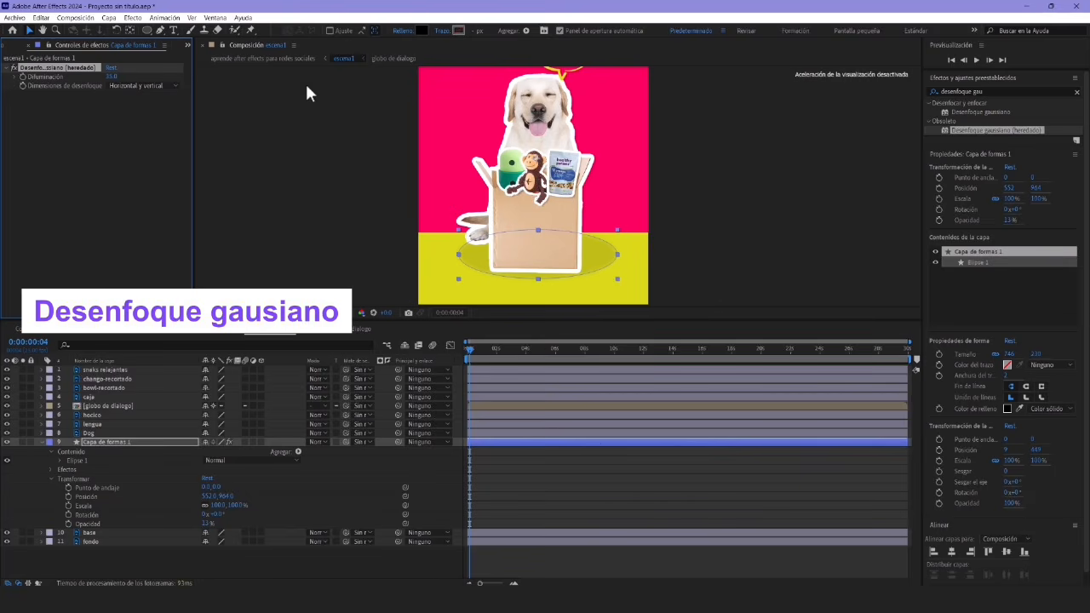
pyautogui.click(317, 247)
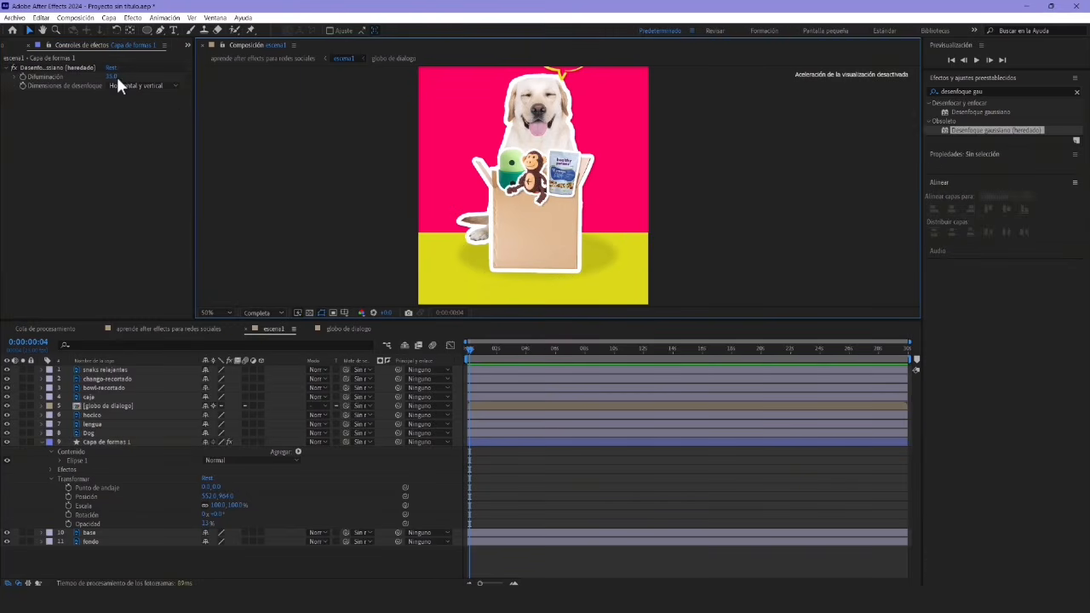
pyautogui.moveTo(113, 77); pyautogui.dragTo(138, 80)
pyautogui.click(244, 172)
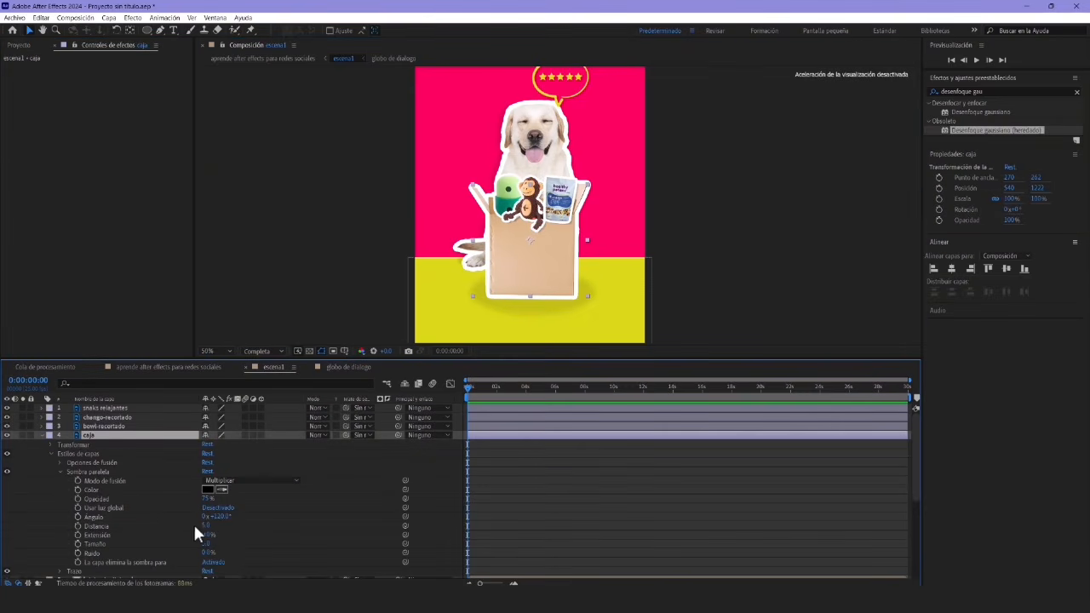
# Increase the distance and angle of the caja layer's Sombra paralela so the shadow falls slightly away from the box
pyautogui.moveTo(207, 526)
pyautogui.mouseDown()
pyautogui.moveTo(230, 524)
pyautogui.moveTo(220, 526)
pyautogui.mouseUp()
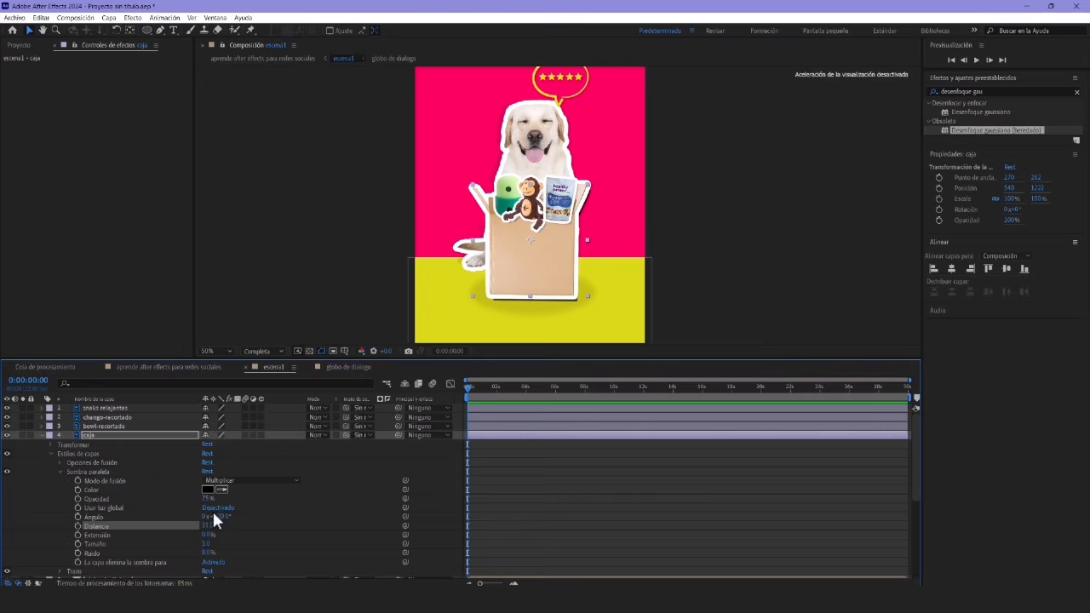
pyautogui.moveTo(224, 518); pyautogui.dragTo(235, 517)
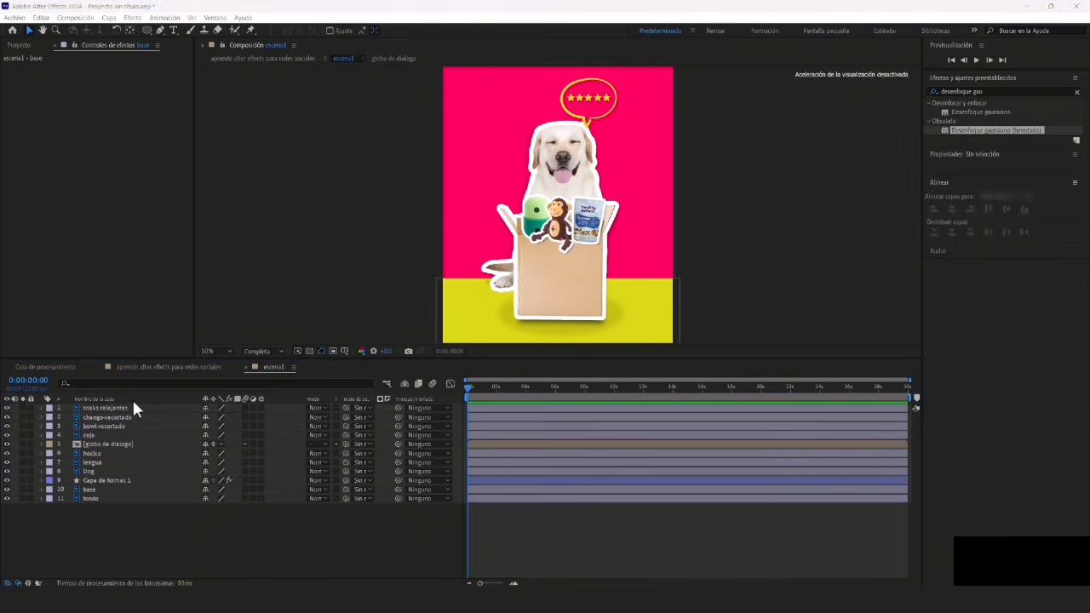
# Hide every layer of escena1 except caja and fondo
pyautogui.click(108, 409)
pyautogui.keyDown('ctrl'); pyautogui.click(106, 417); pyautogui.keyUp('ctrl')
pyautogui.keyDown('ctrl'); pyautogui.click(105, 425); pyautogui.keyUp('ctrl')
pyautogui.keyDown('ctrl'); pyautogui.click(103, 444); pyautogui.keyUp('ctrl')
pyautogui.keyDown('ctrl'); pyautogui.click(101, 453); pyautogui.keyUp('ctrl')
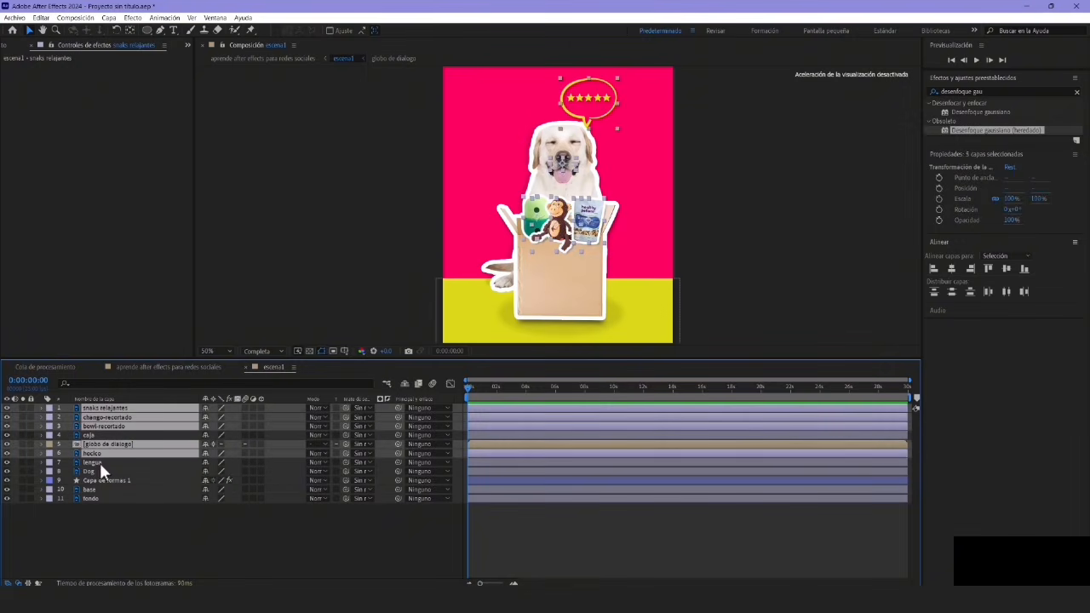
pyautogui.keyDown('ctrl'); pyautogui.click(100, 462); pyautogui.keyUp('ctrl')
pyautogui.keyDown('ctrl'); pyautogui.click(98, 471); pyautogui.keyUp('ctrl')
pyautogui.keyDown('ctrl'); pyautogui.click(100, 480); pyautogui.keyUp('ctrl')
pyautogui.keyDown('ctrl'); pyautogui.click(101, 490); pyautogui.keyUp('ctrl')
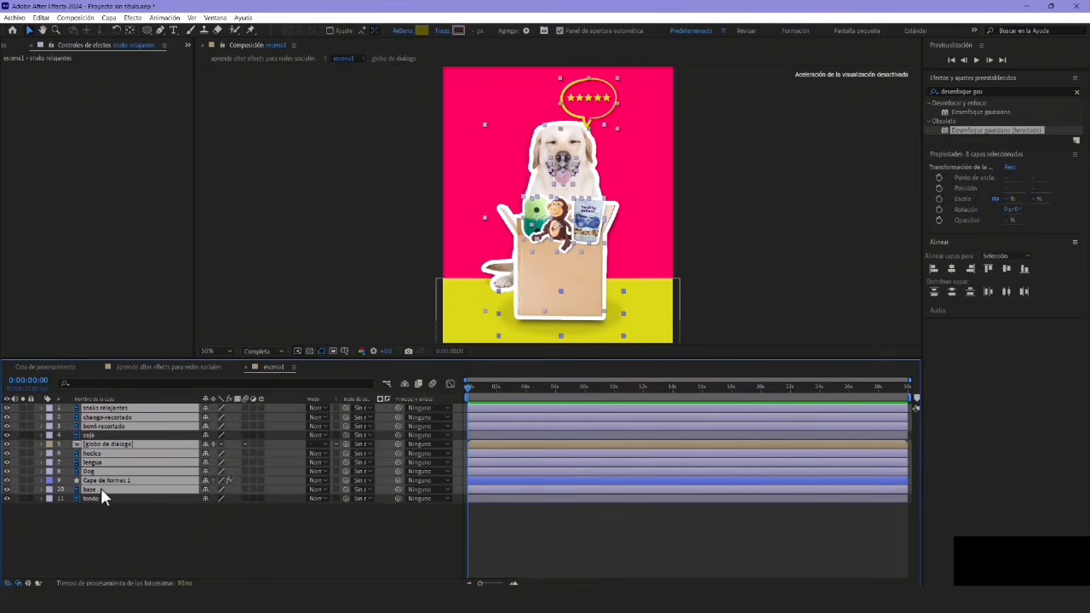
pyautogui.click(8, 498)
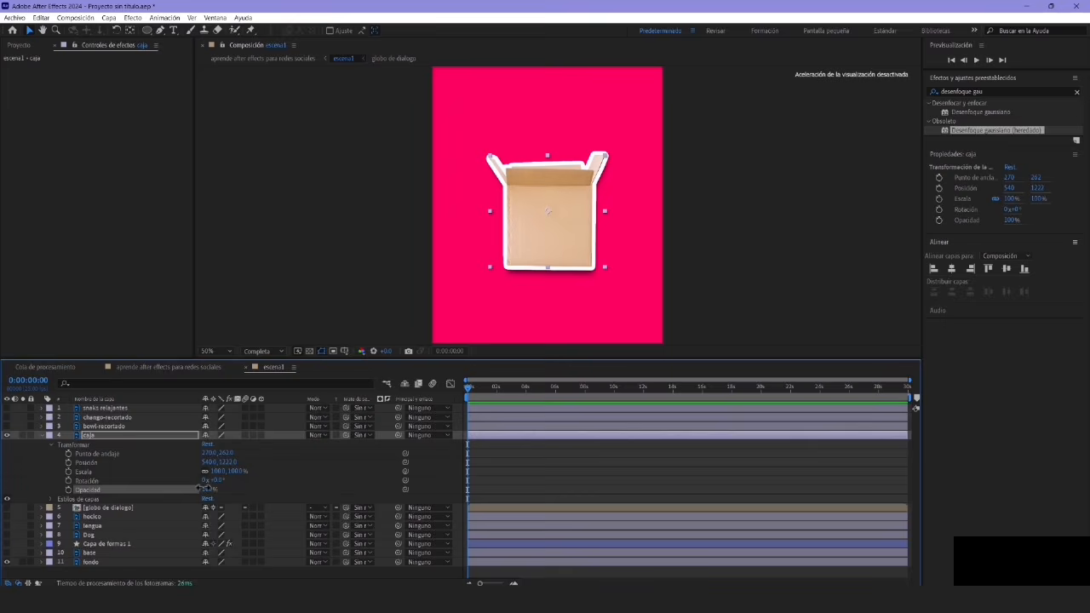
# Try changing the caja layer's opacity and vertical position, and undo those changes
pyautogui.moveTo(209, 490); pyautogui.dragTo(239, 464)
pyautogui.hotkey('ctrl', 'z')
pyautogui.hotkey('ctrl', 'z')
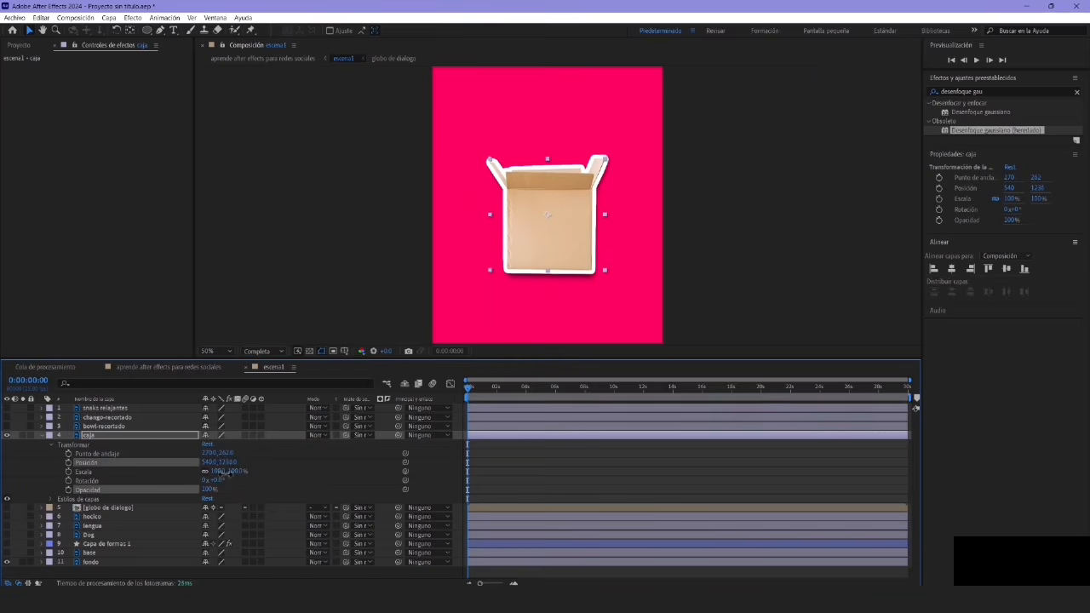
pyautogui.hotkey('ctrl', 'z')
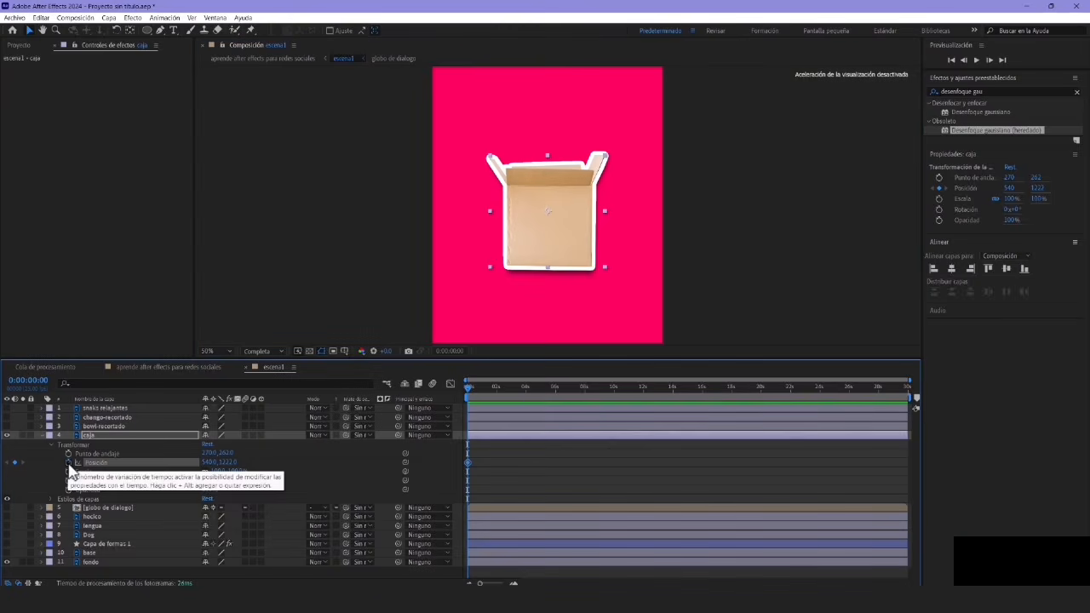
# Add a Posición keyframe to the caja layer at 0:00:00:00 with the box at 540, 1222
pyautogui.click(68, 461)
pyautogui.click(514, 584)
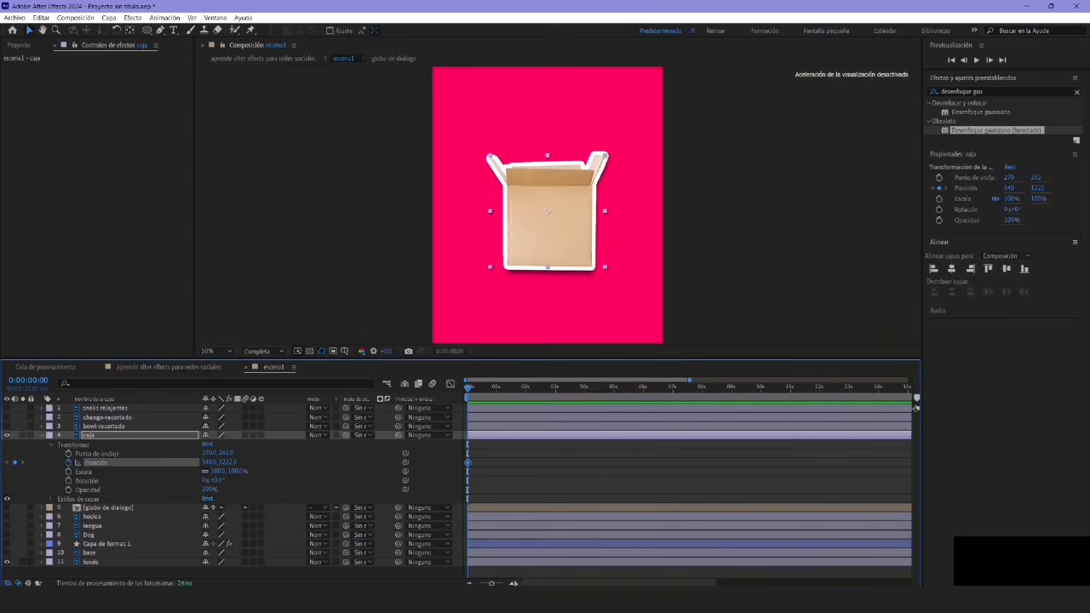
# Move the caja layer's Posición keyframe to 0:00:00:21
pyautogui.click(513, 584)
pyautogui.press('space')
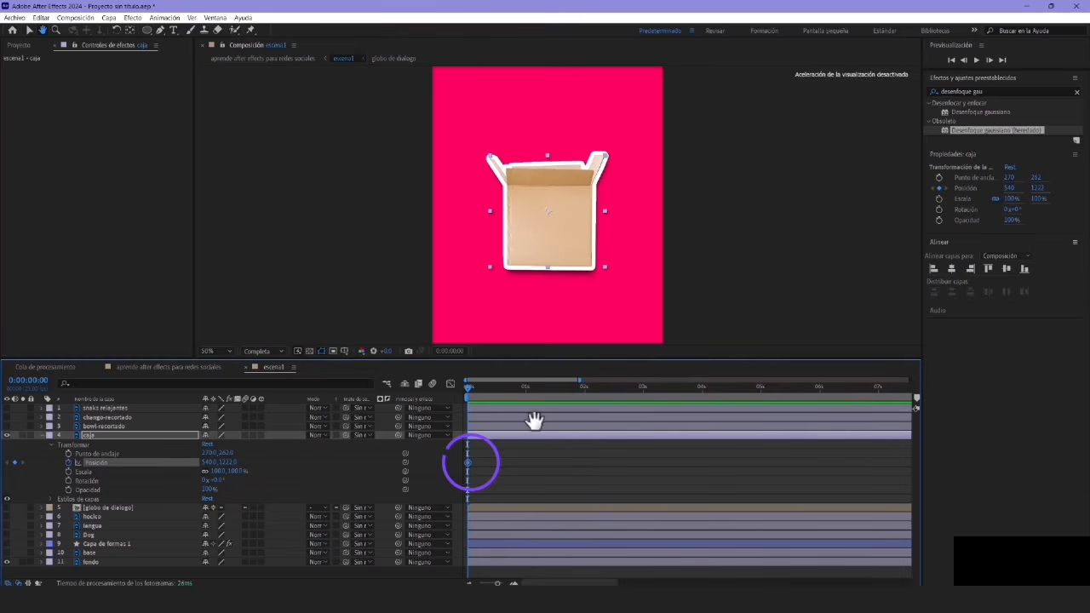
pyautogui.click(517, 388)
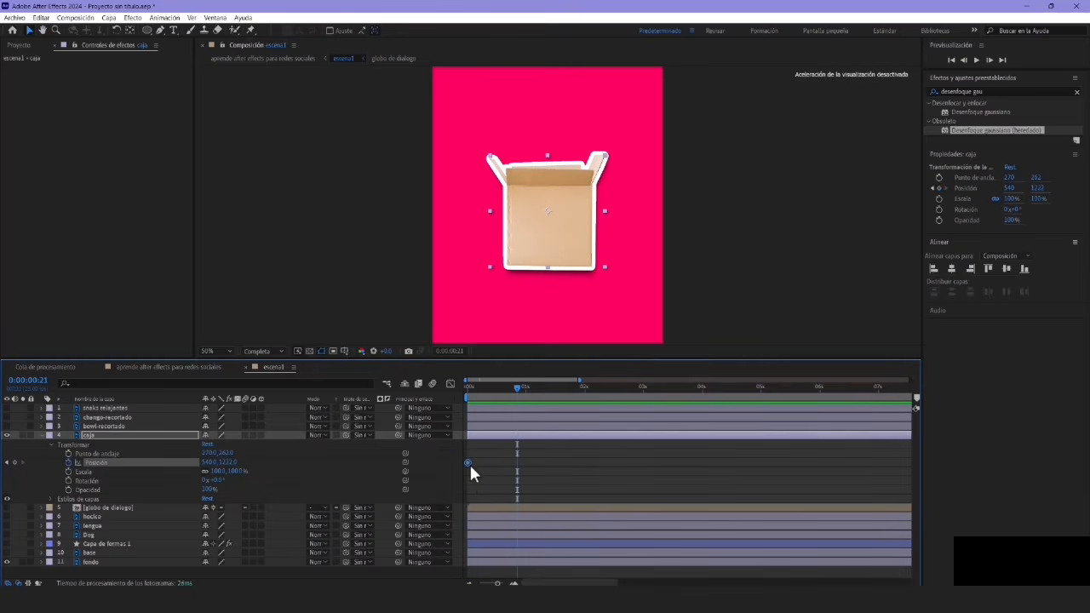
pyautogui.moveTo(468, 462); pyautogui.dragTo(519, 475)
# At 0:00:00:00, place the box outside the right edge of the frame at 1404, 1222 and preview its entrance
pyautogui.moveTo(517, 388); pyautogui.dragTo(456, 395)
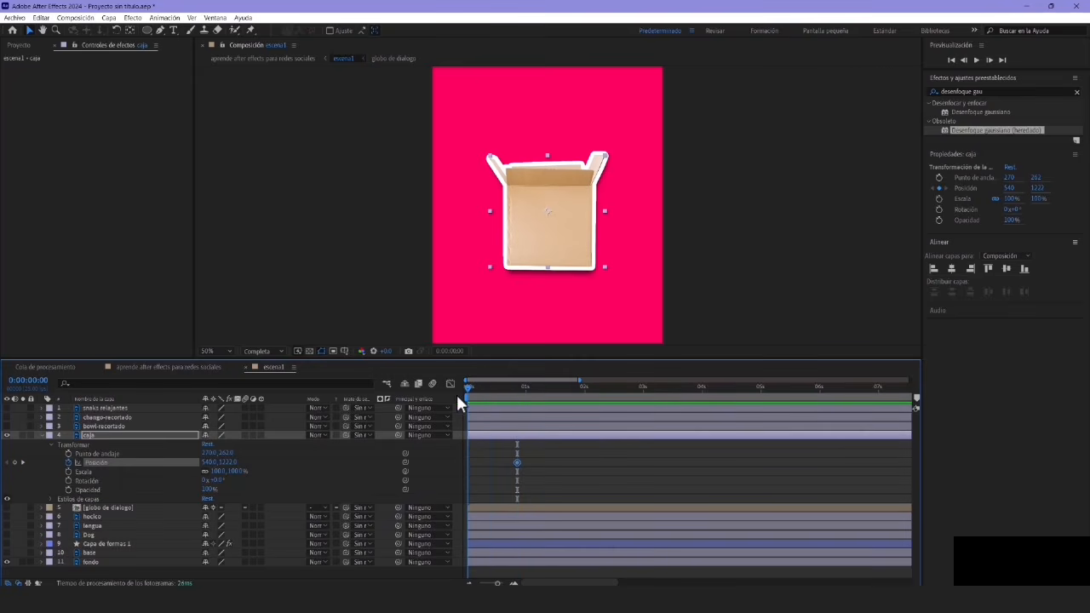
pyautogui.moveTo(531, 250); pyautogui.dragTo(717, 261)
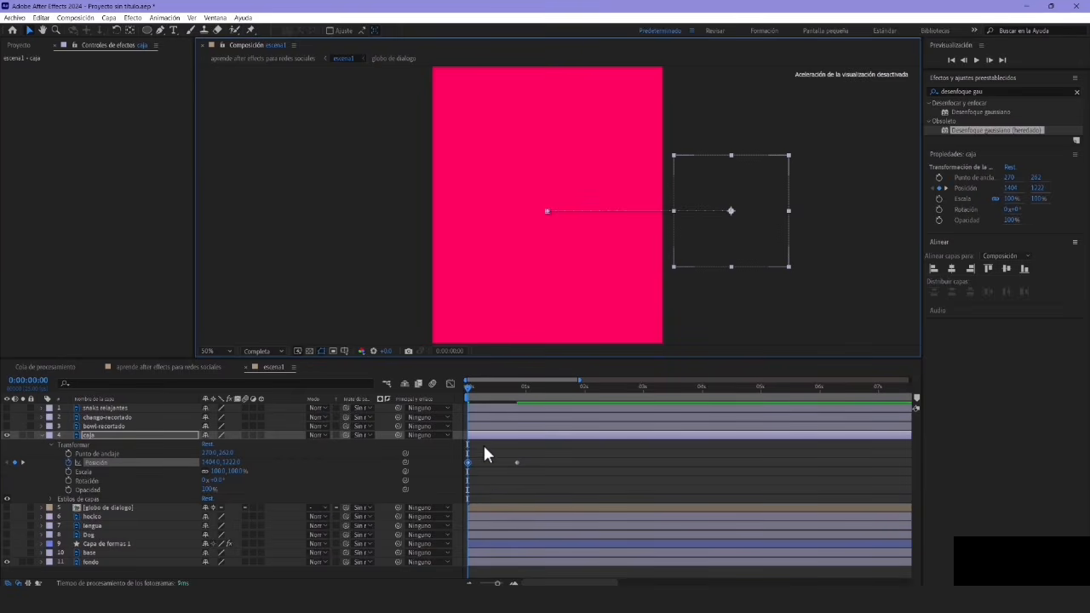
pyautogui.press('space')
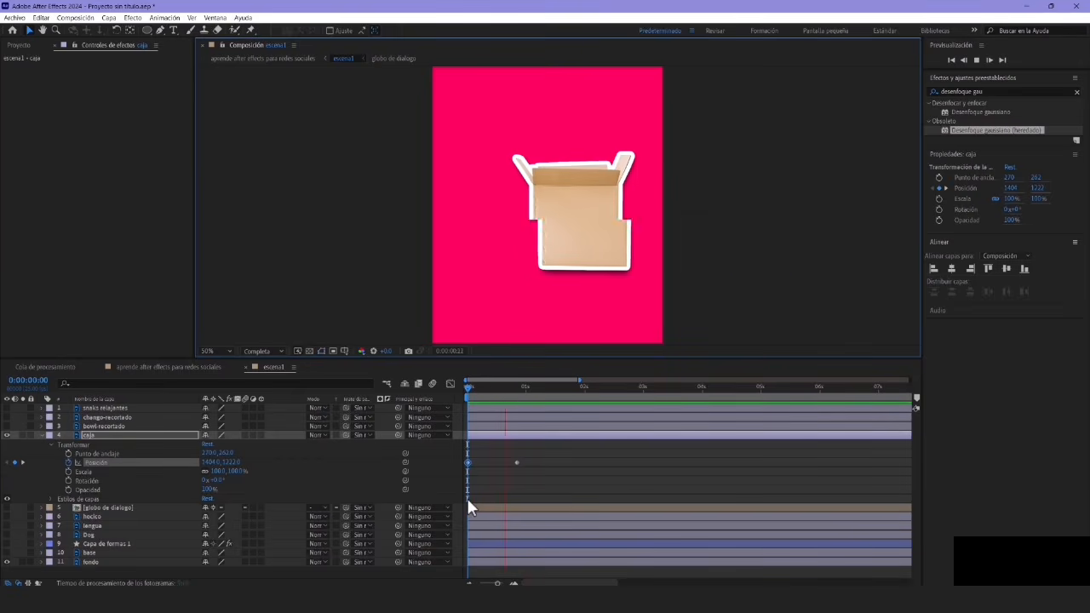
# Speed up the box's entrance by moving its ending Posición keyframe to 0:00:00:15, and preview it
pyautogui.click(516, 463)
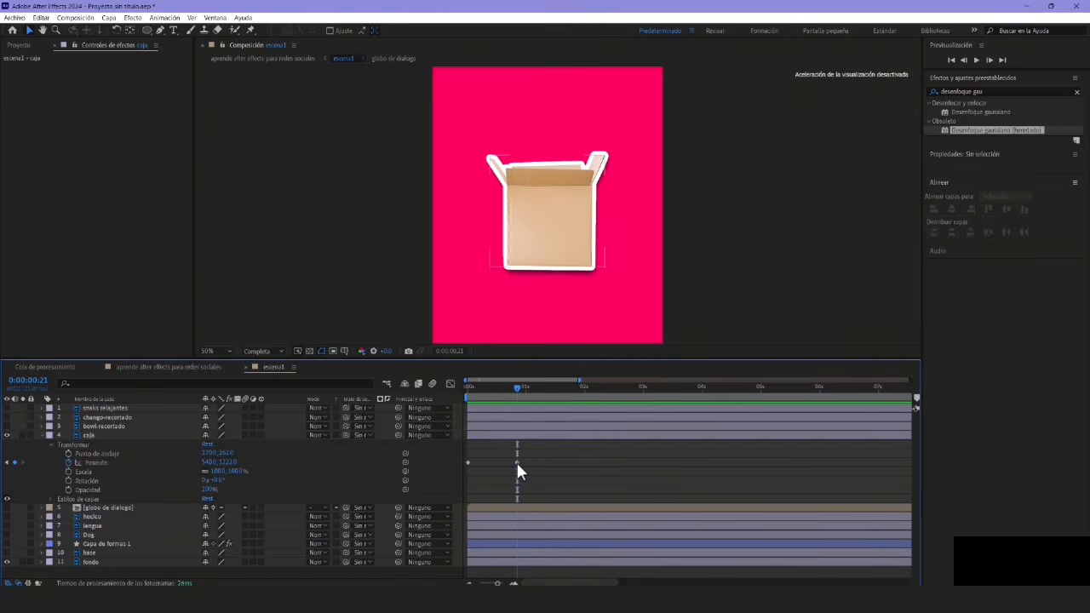
pyautogui.moveTo(516, 462); pyautogui.dragTo(507, 464)
pyautogui.press('space')
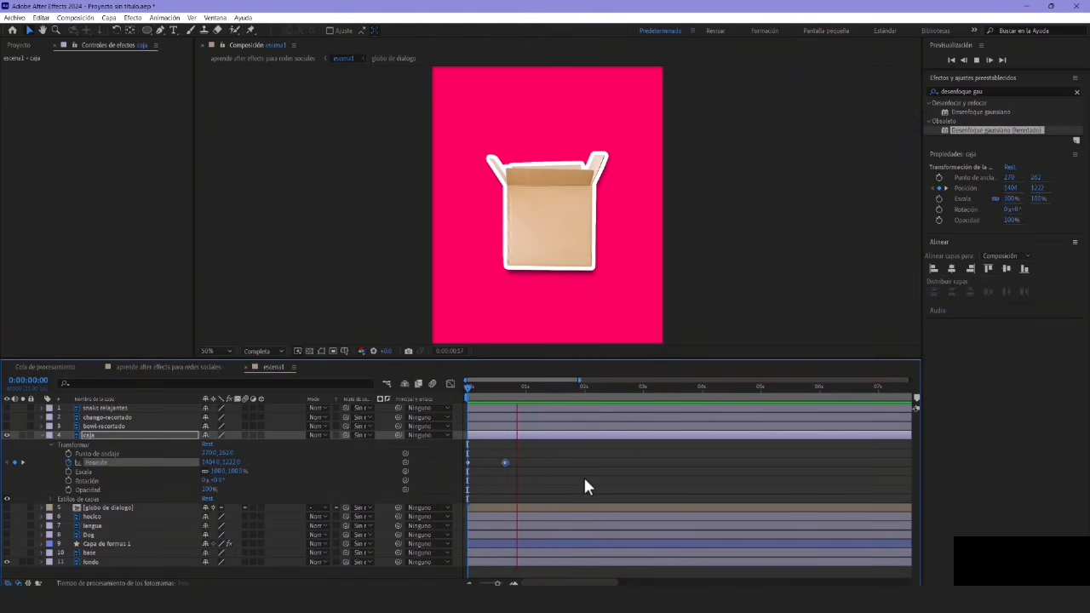
# Add a caja Posición keyframe at 0:00:00:12 with the box overshooting the centre to the left, at about 386.8, 1222
pyautogui.moveTo(479, 388); pyautogui.dragTo(582, 394)
pyautogui.press('=')
pyautogui.press('=')
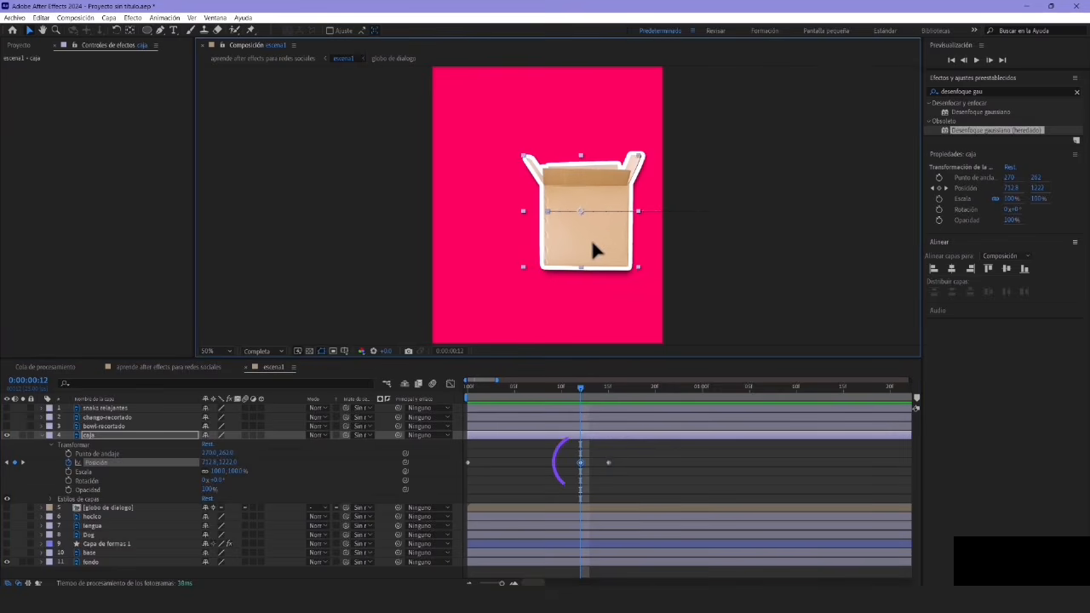
pyautogui.moveTo(591, 246); pyautogui.dragTo(528, 250)
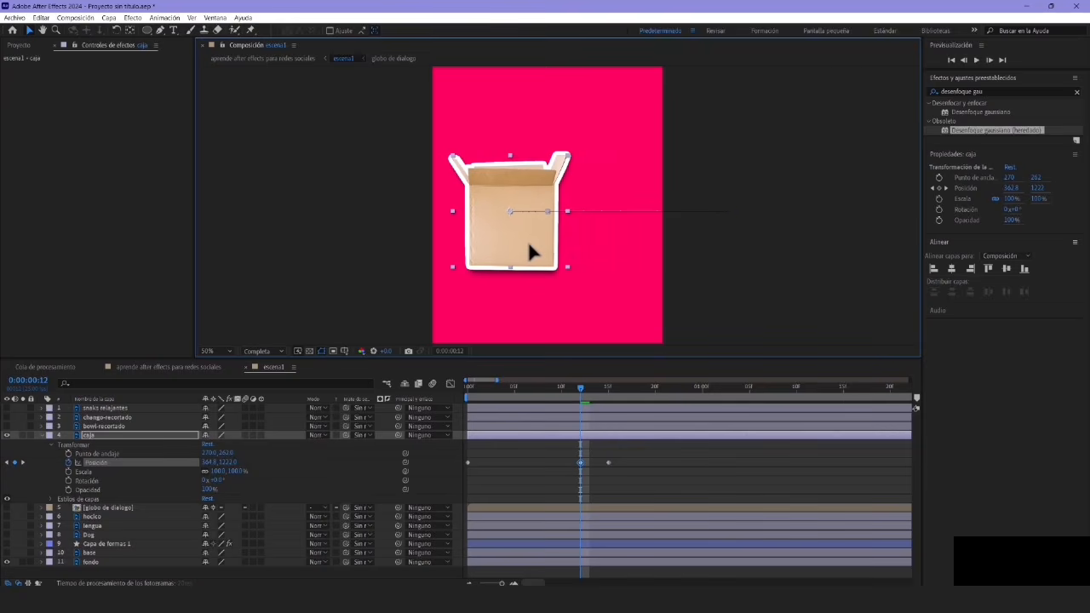
pyautogui.moveTo(529, 251); pyautogui.dragTo(534, 252)
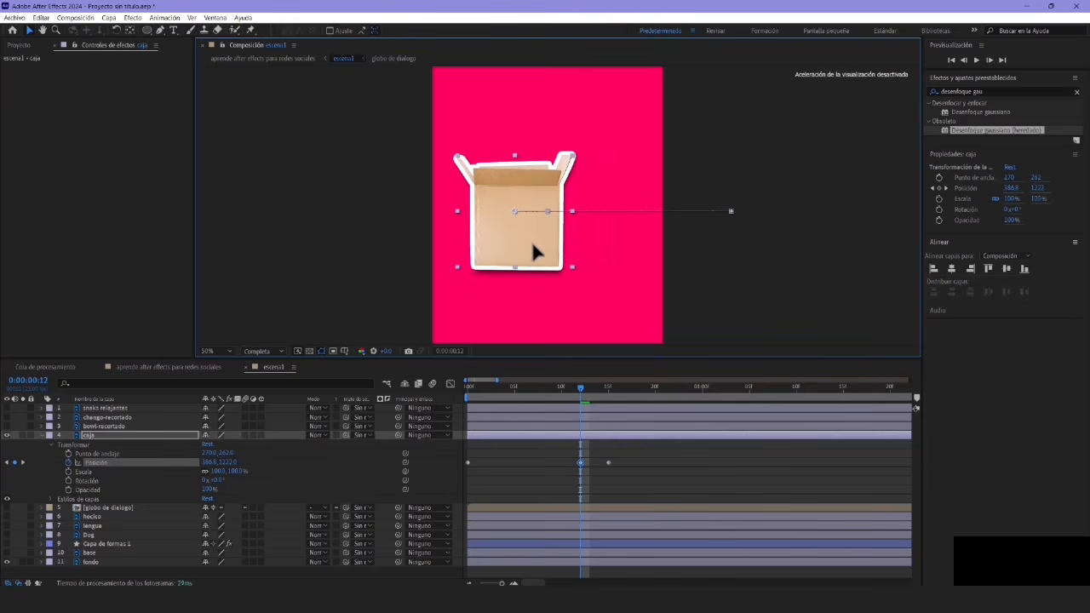
# Preview the box's overshoot animation from the start and shorten the work area to just past one second
pyautogui.moveTo(490, 390); pyautogui.dragTo(469, 397)
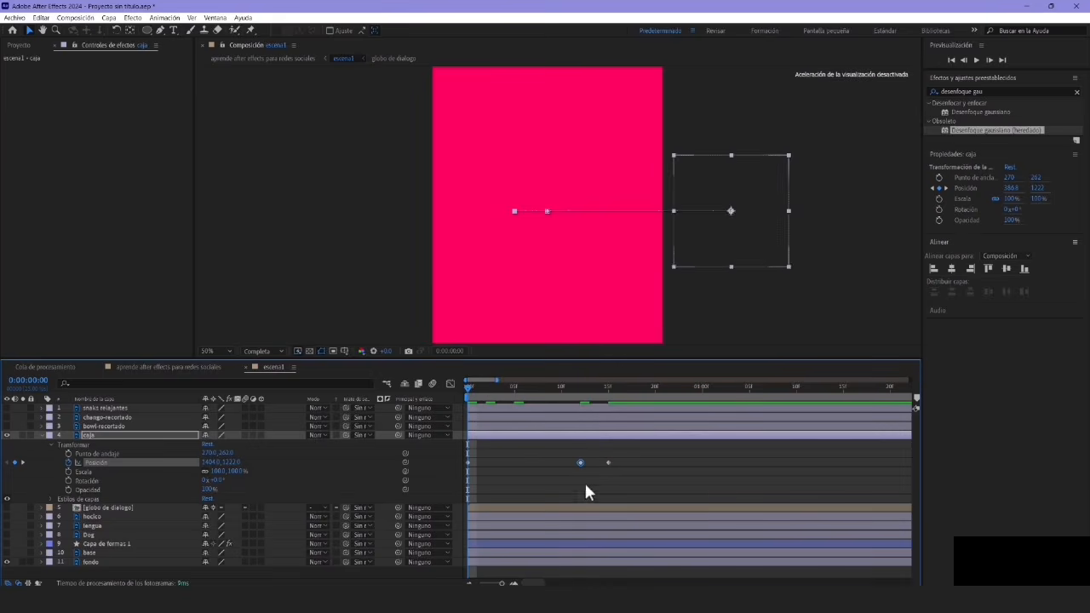
pyautogui.press('space')
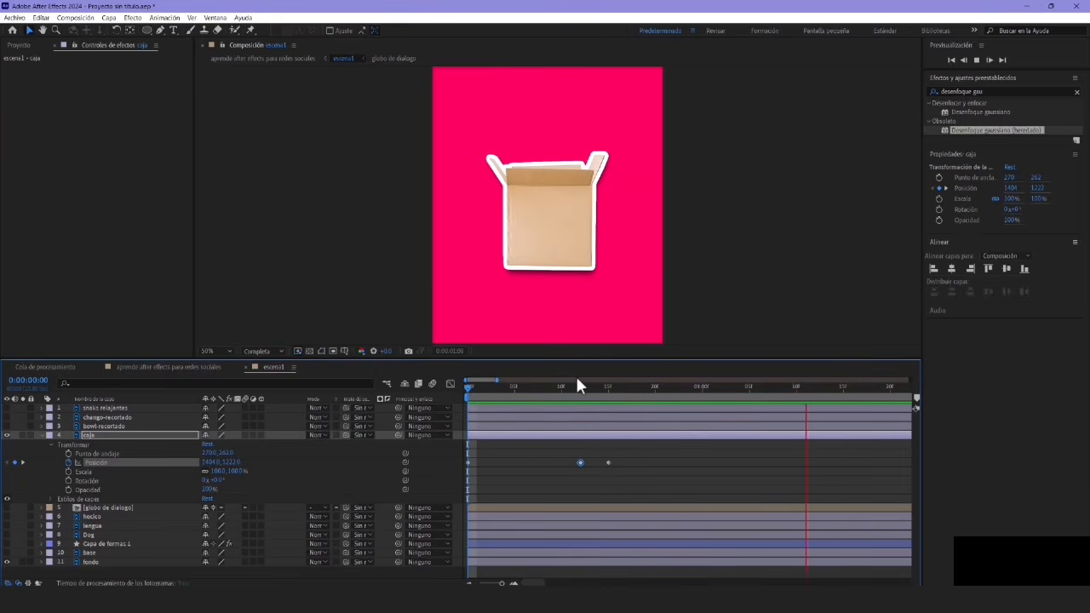
pyautogui.press('space')
pyautogui.press('space')
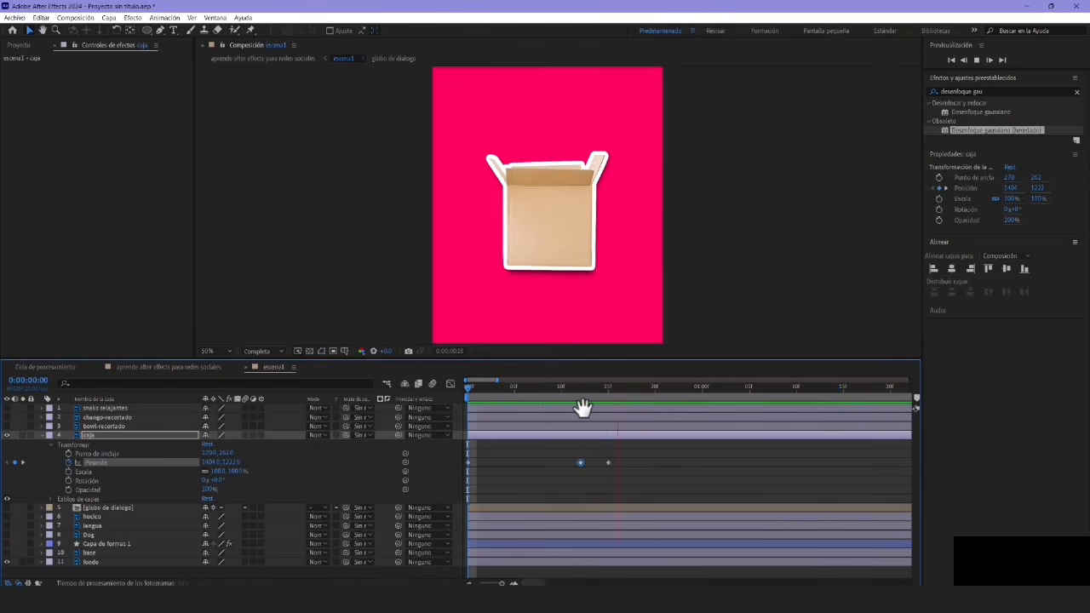
pyautogui.press('space')
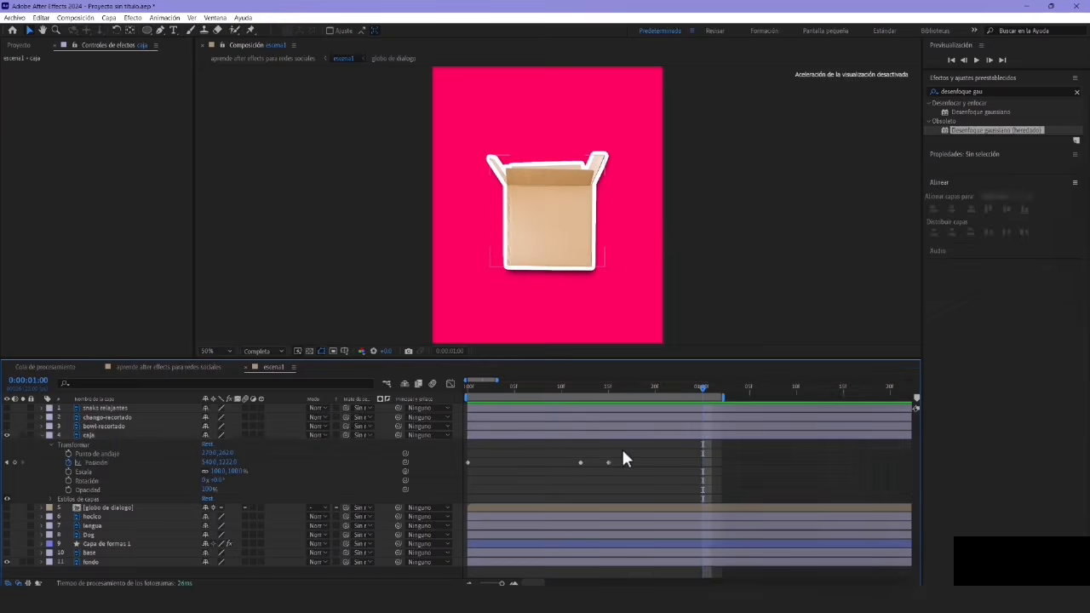
# Apply Desacelerac./Acelerac. suave to all three Posición keyframes of the caja layer and preview the motion
pyautogui.moveTo(622, 450); pyautogui.dragTo(461, 483)
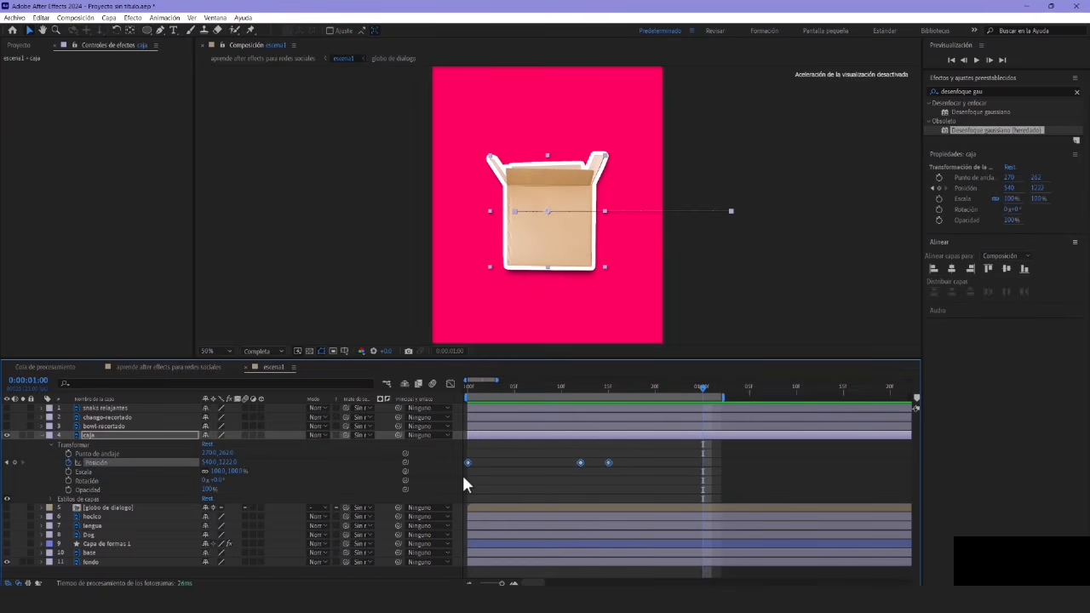
pyautogui.rightClick(468, 463)
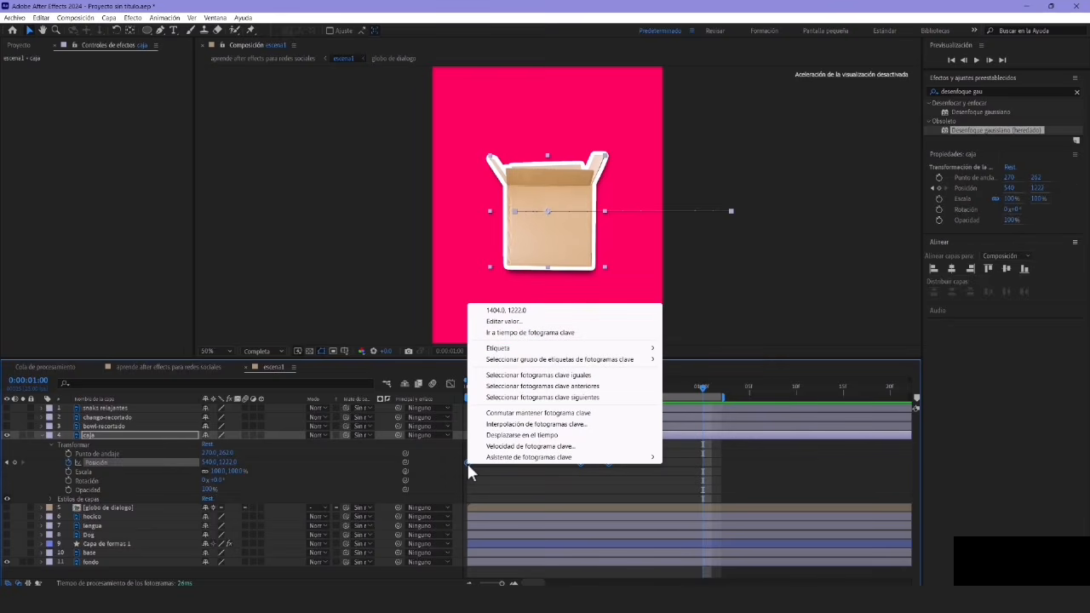
pyautogui.moveTo(583, 460)
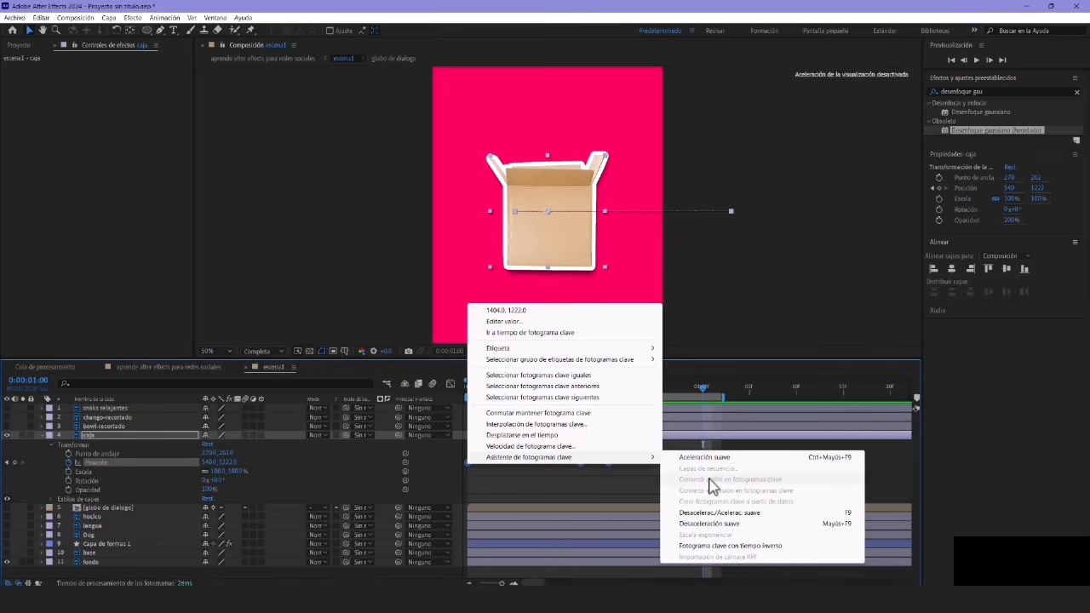
pyautogui.click(840, 514)
pyautogui.click(562, 488)
pyautogui.press('space')
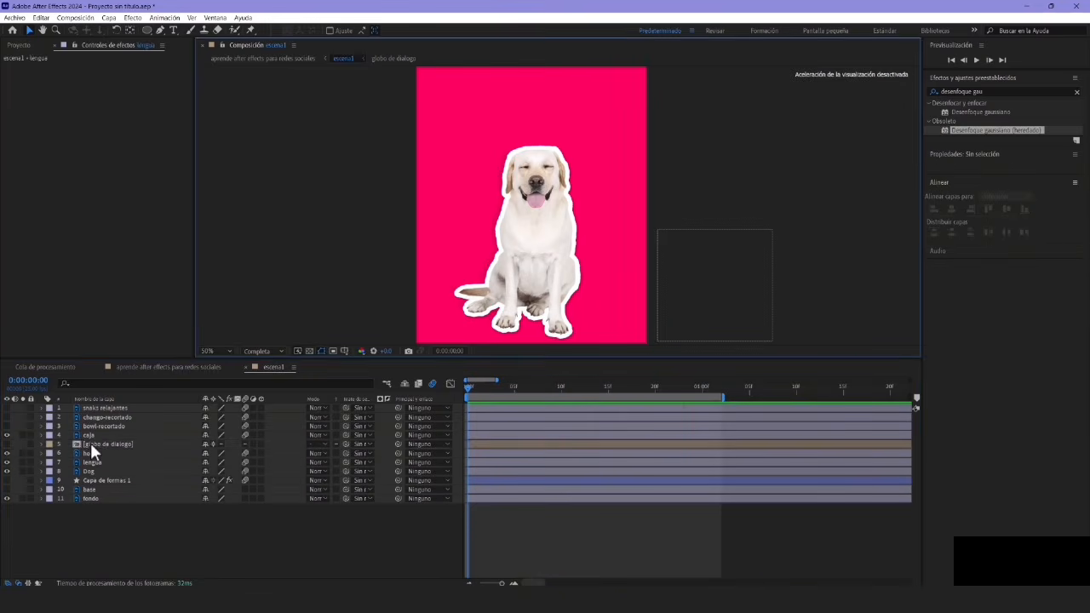
# Show the globo de dialogo layer, animate its Escala from 0% at 0:00:00:00 to 100% at 0:00:00:13, and preview it
pyautogui.click(92, 443)
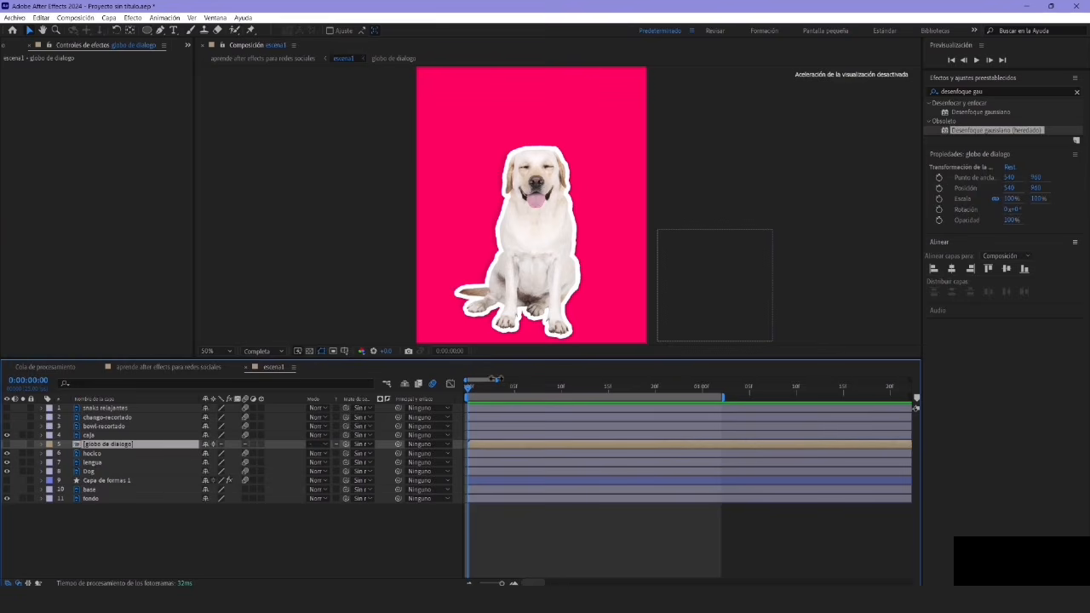
pyautogui.click(7, 444)
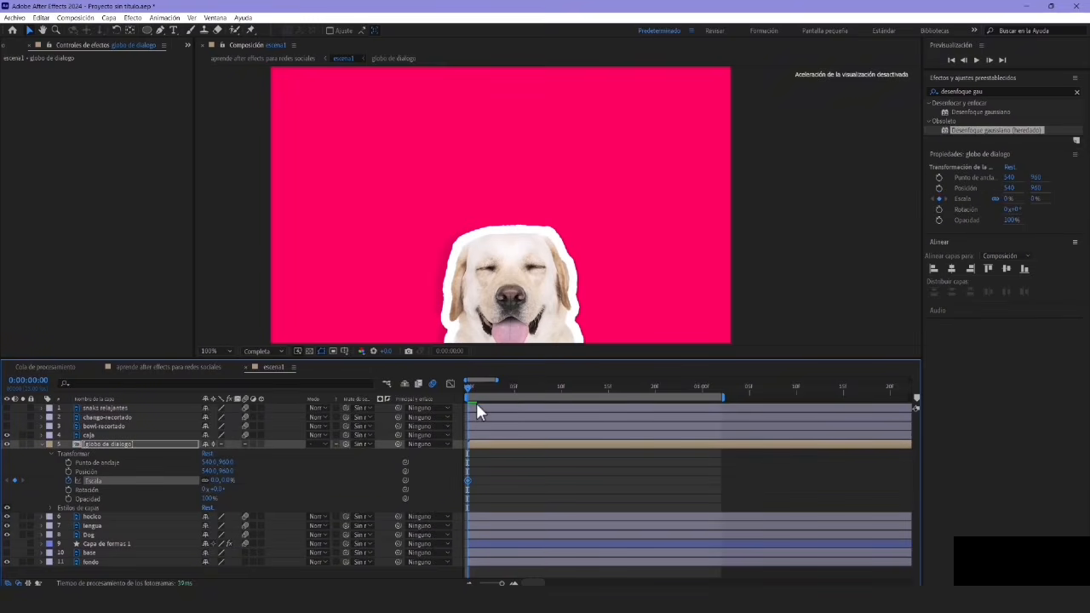
pyautogui.press('space')
pyautogui.press('space')
pyautogui.click(226, 481)
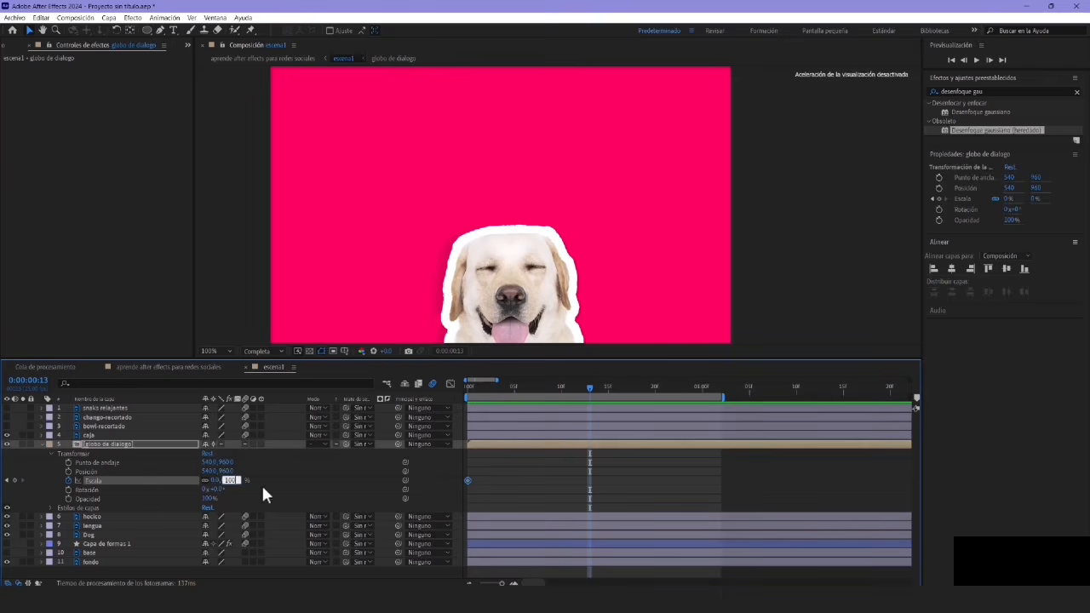
pyautogui.click(288, 484)
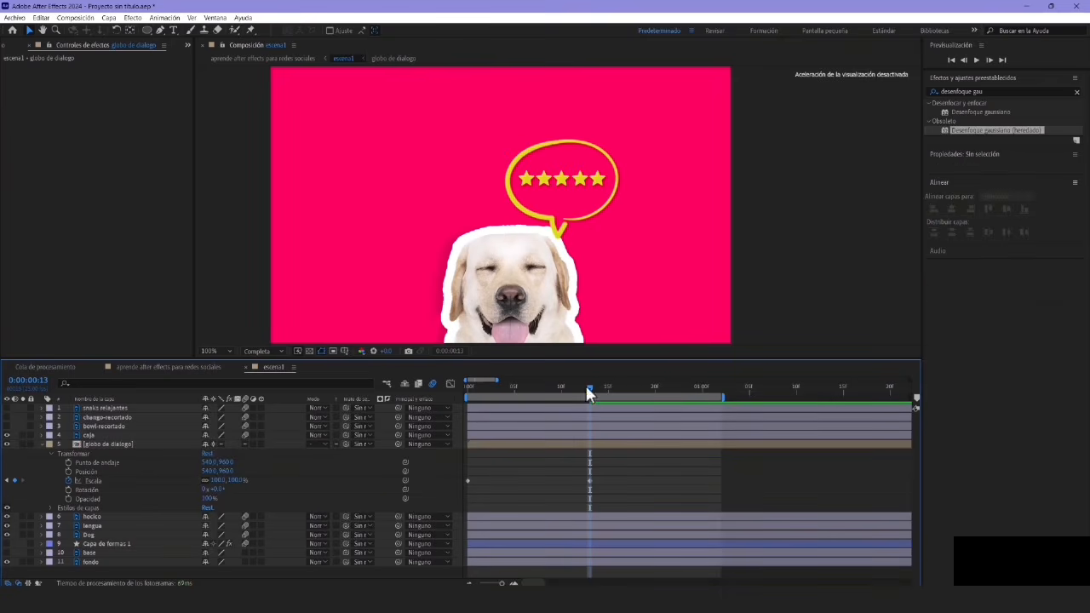
pyautogui.moveTo(586, 387); pyautogui.dragTo(460, 391)
pyautogui.press('space')
pyautogui.press('space')
pyautogui.press('space')
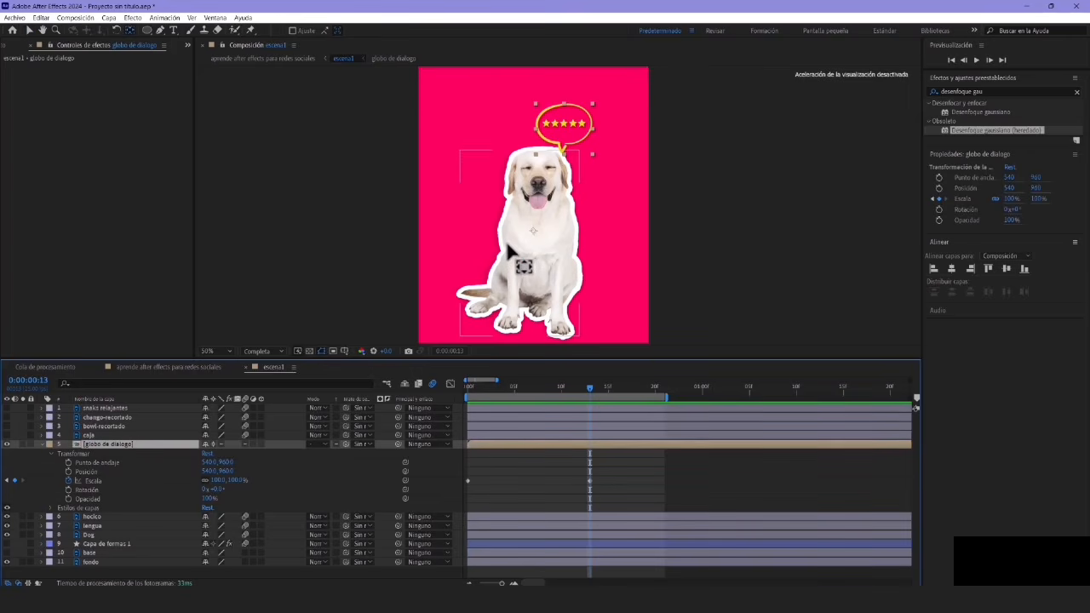
# Move the globo de dialogo layer's anchor point to the tip of the bubble's tail, about 679, 584, and check the scaling
pyautogui.press('y')
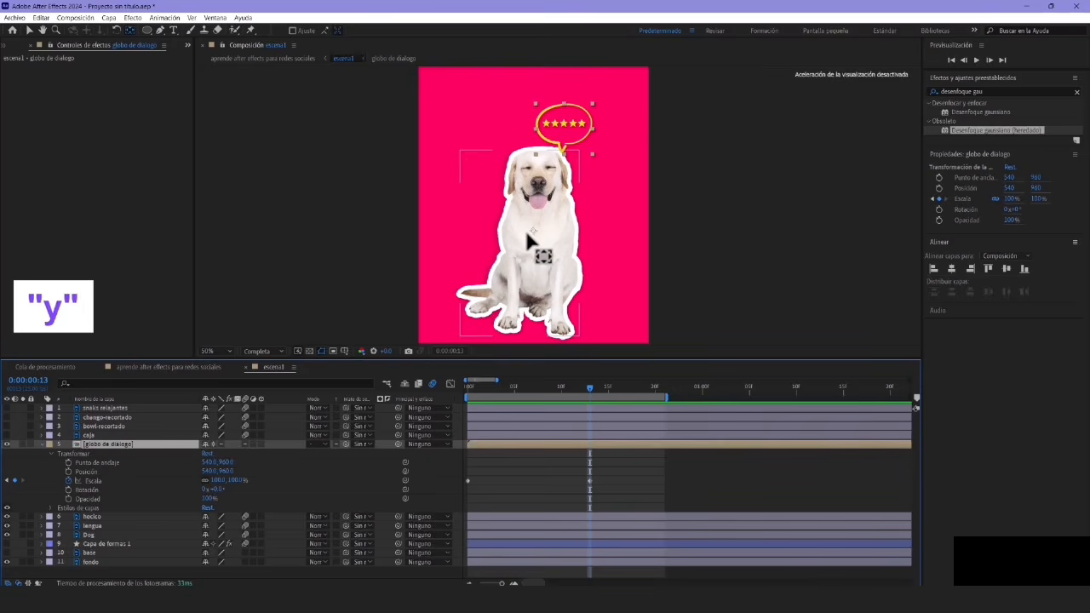
pyautogui.moveTo(524, 233); pyautogui.dragTo(567, 128)
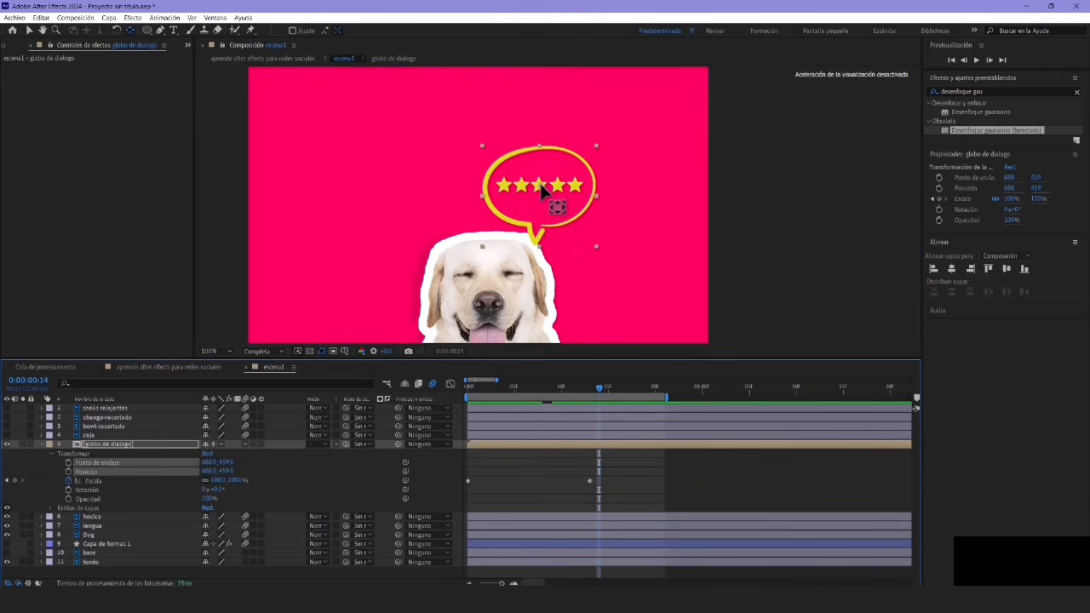
pyautogui.moveTo(543, 190); pyautogui.dragTo(535, 252)
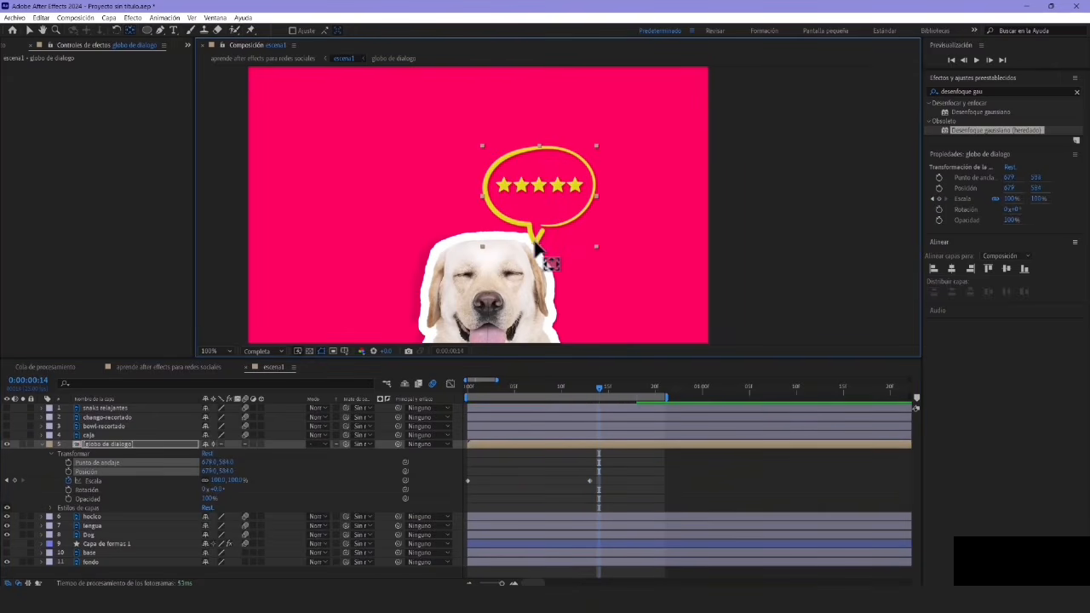
pyautogui.moveTo(513, 388); pyautogui.dragTo(628, 410)
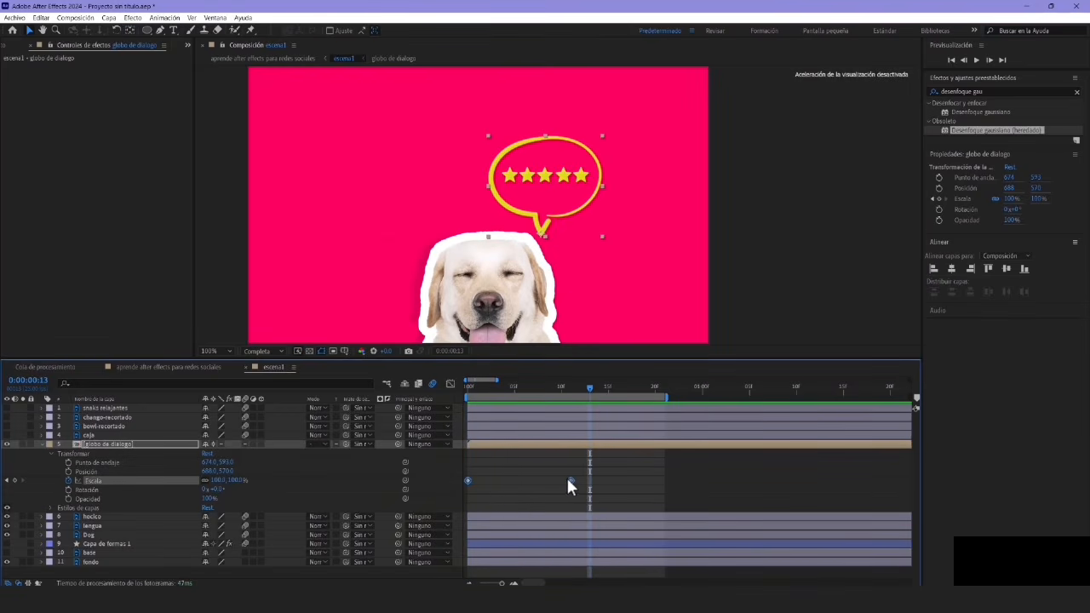
# Apply Desacelerac./Acelerac. suave to both Escala keyframes of the globo de dialogo layer and preview the result
pyautogui.rightClick(569, 481)
pyautogui.moveTo(654, 472)
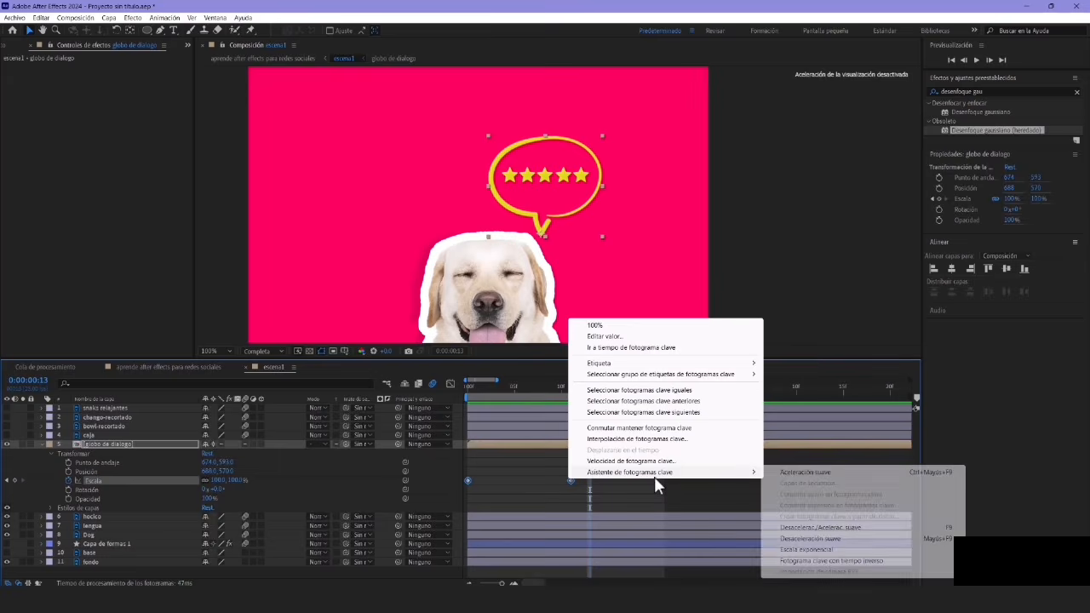
pyautogui.click(795, 527)
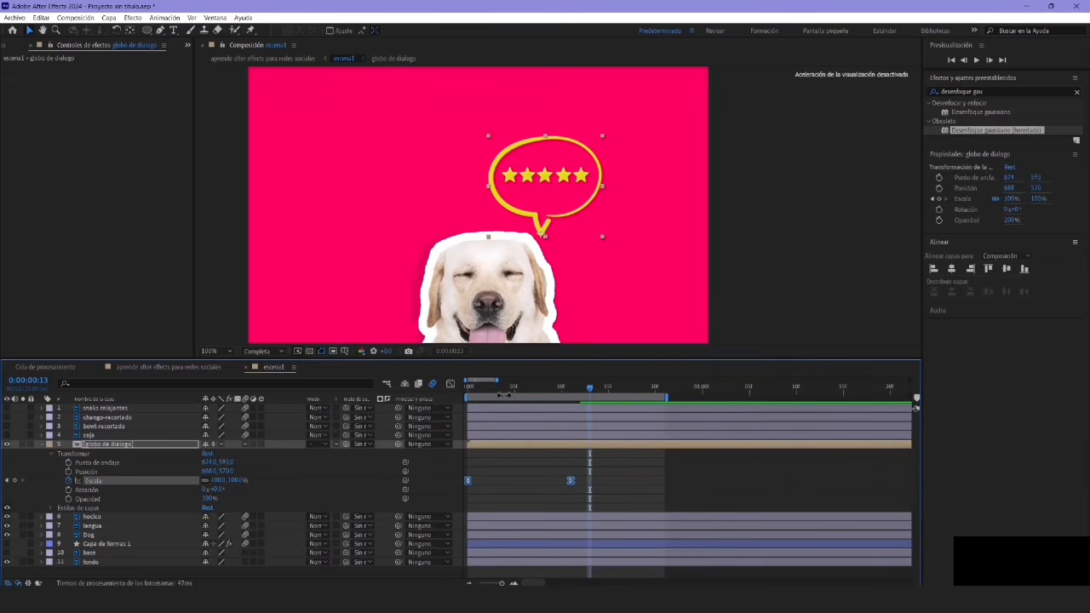
pyautogui.press('space')
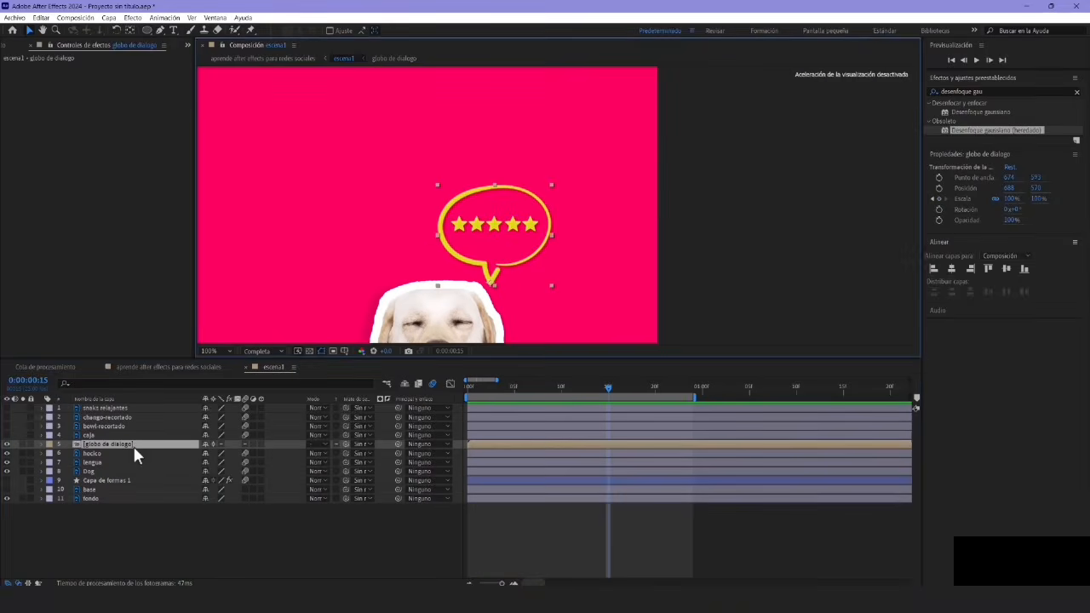
# Open the globo de dialogo composition and keyframe the estrella 1 layer's Escala at 0% at 0:00:00:00
pyautogui.doubleClick(133, 445)
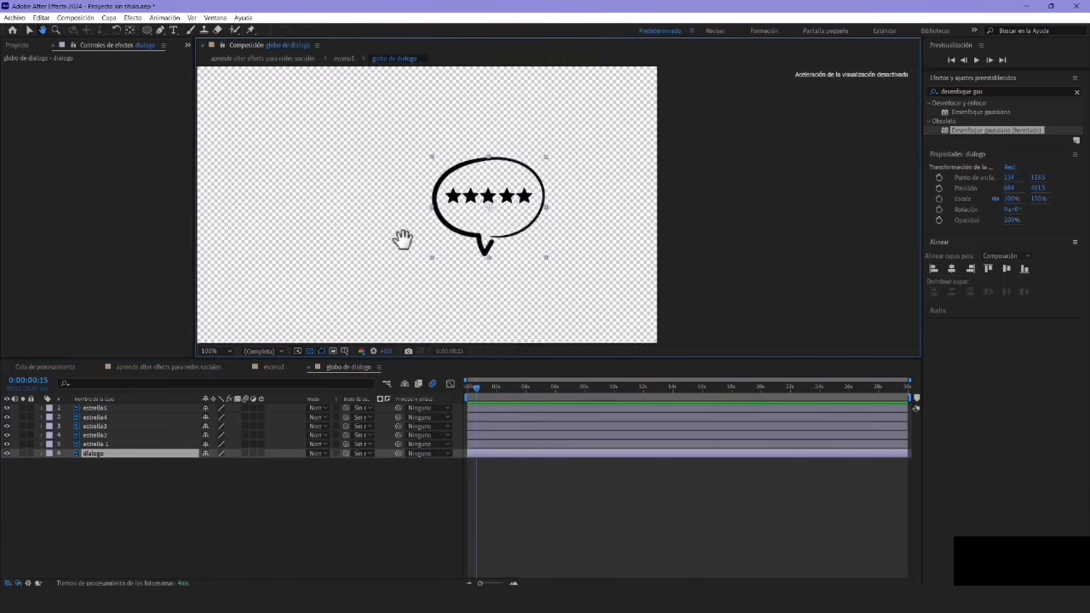
pyautogui.moveTo(402, 239); pyautogui.dragTo(389, 236)
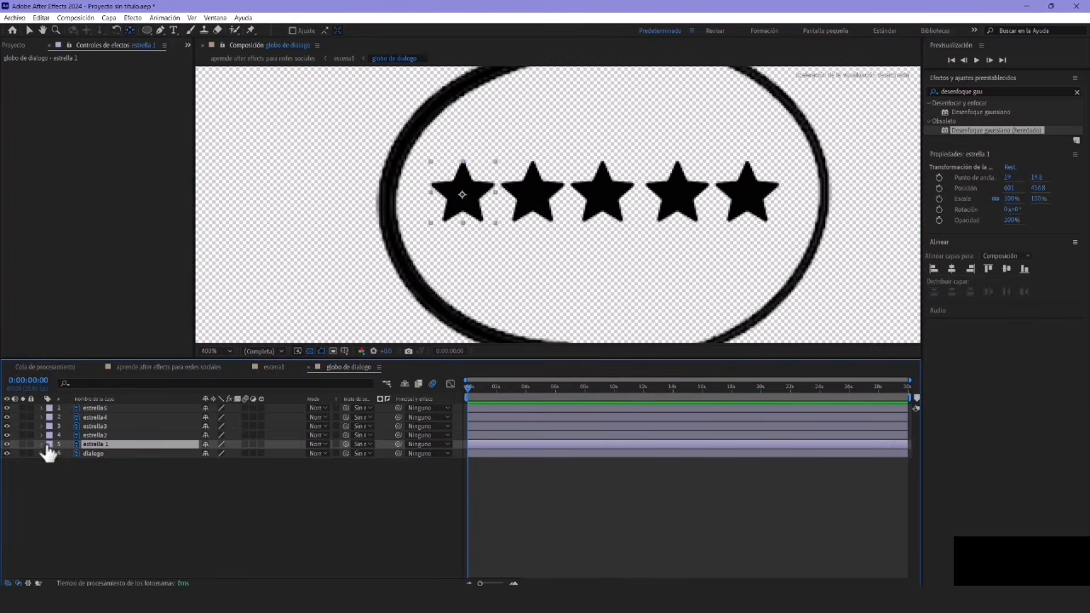
pyautogui.click(43, 443)
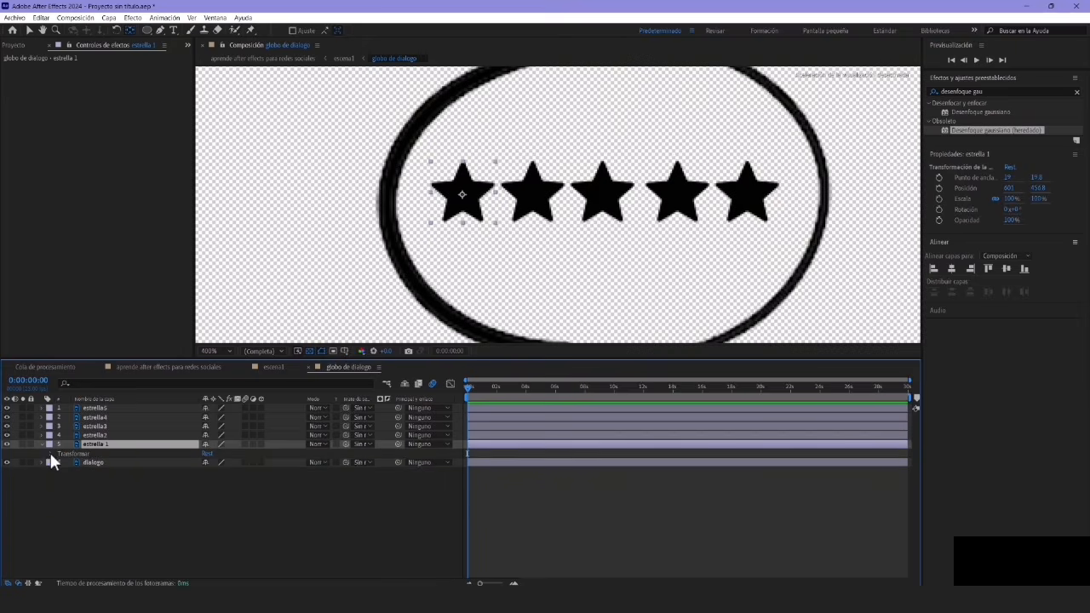
pyautogui.click(51, 454)
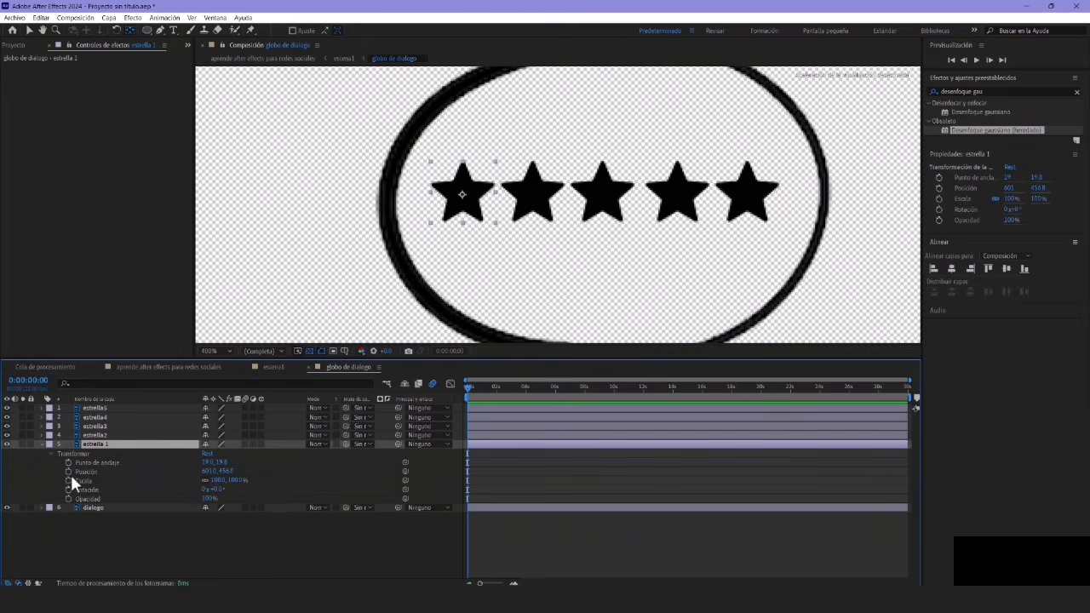
pyautogui.click(68, 480)
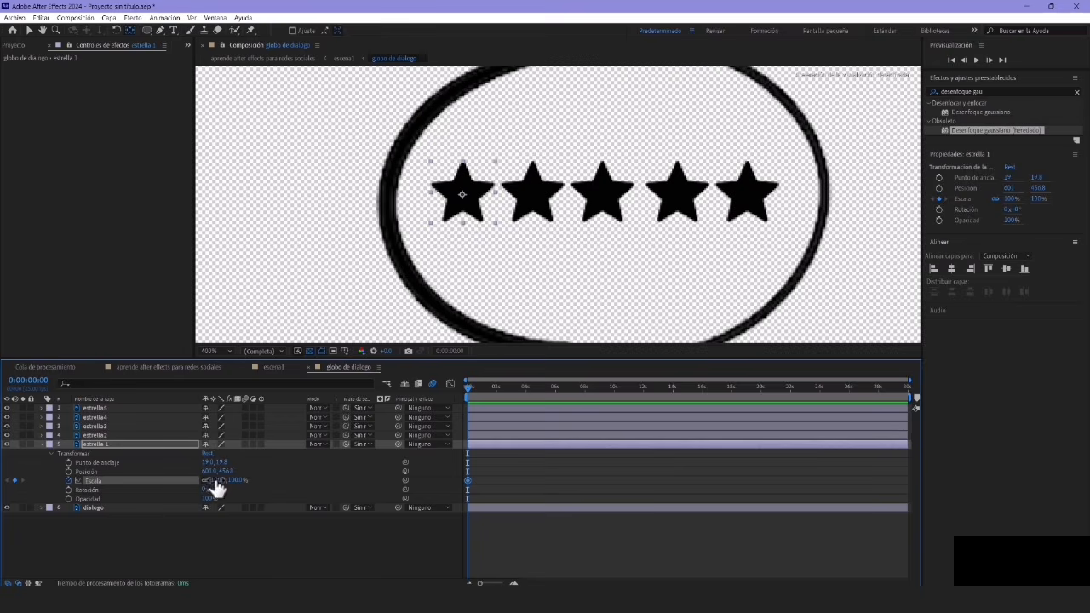
pyautogui.click(214, 481)
pyautogui.write('0')
pyautogui.click(276, 478)
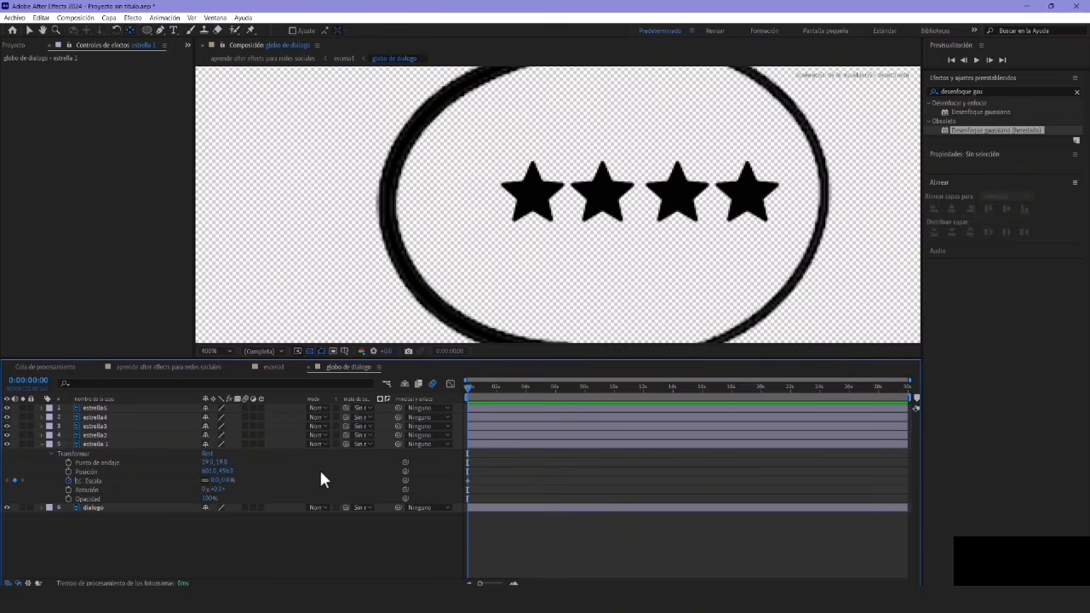
# Add an Escala keyframe of 124% to the estrella 1 layer at 0:00:00:03
pyautogui.press('pagedown')
pyautogui.press('pagedown')
pyautogui.press('pagedown')
pyautogui.press('pagedown')
pyautogui.click(513, 583)
pyautogui.click(513, 584)
pyautogui.press('space')
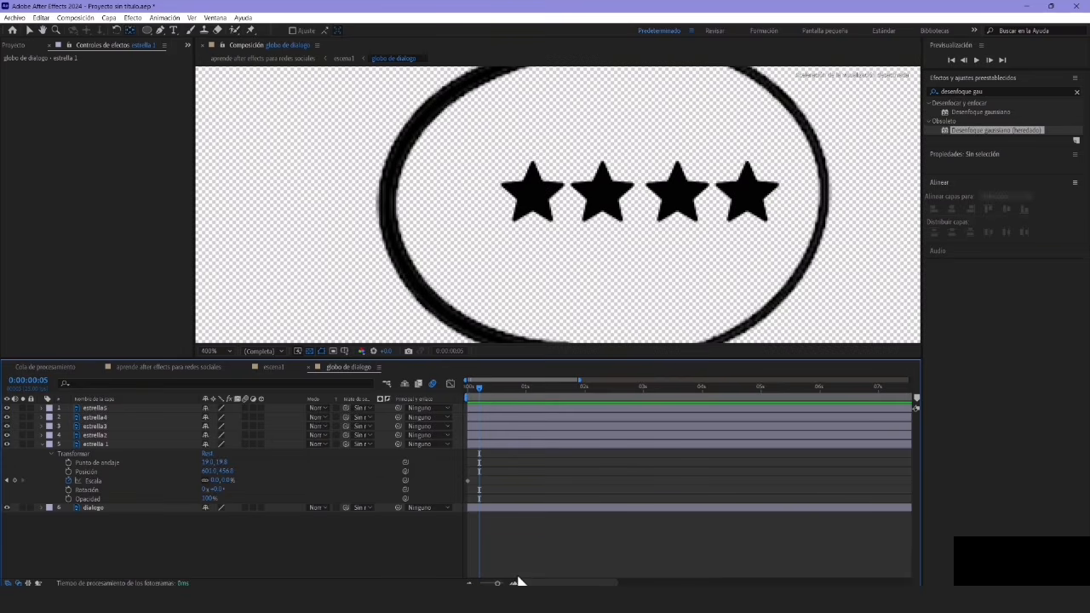
pyautogui.click(514, 584)
pyautogui.click(514, 583)
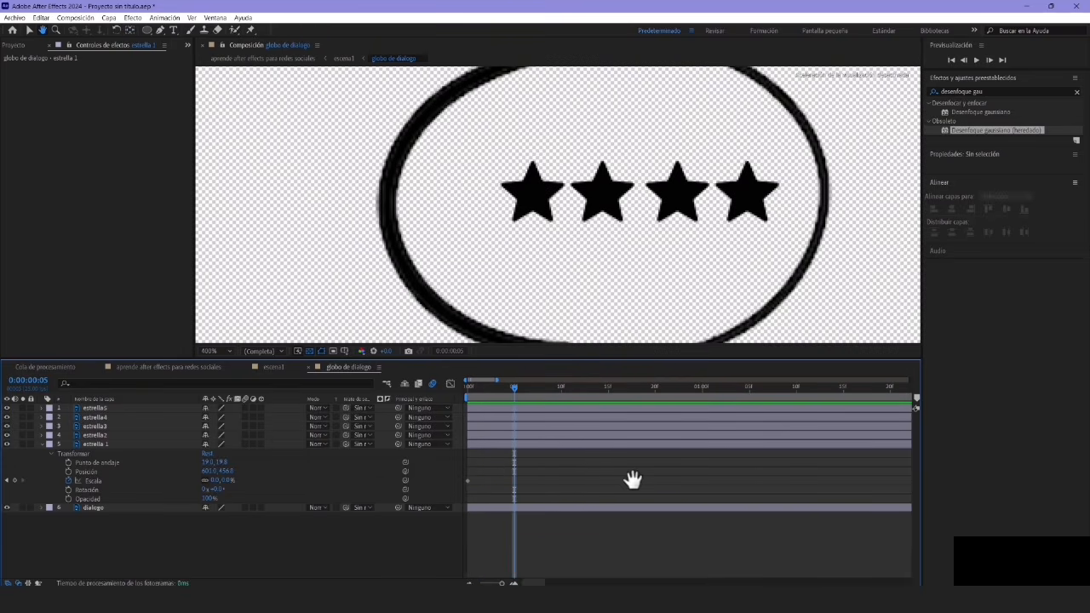
pyautogui.press('pageup')
pyautogui.press('pageup')
pyautogui.moveTo(223, 487); pyautogui.dragTo(267, 490)
pyautogui.click(235, 480)
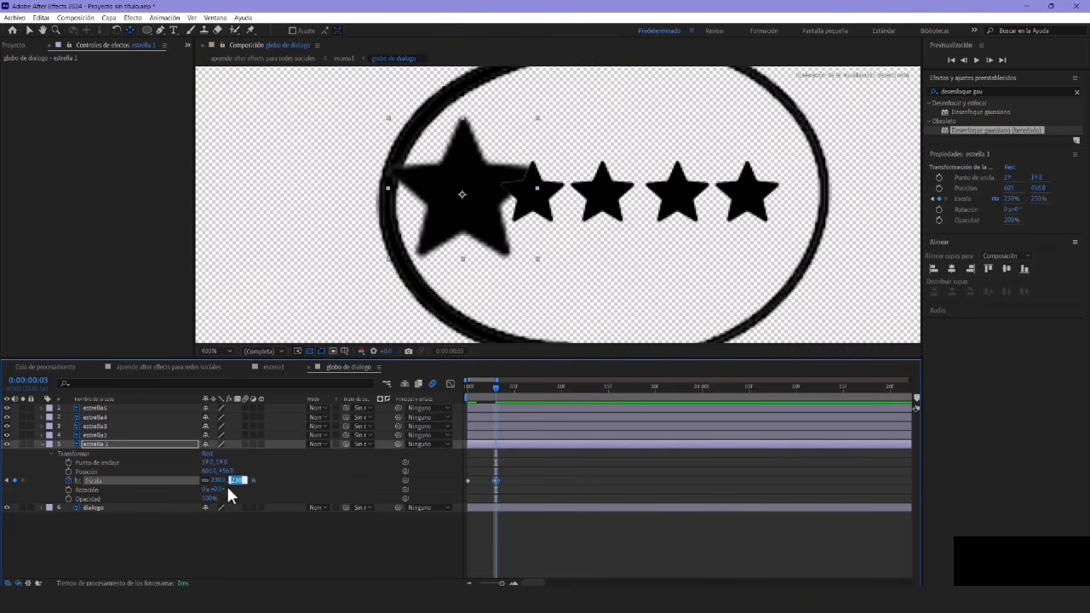
pyautogui.click(228, 490)
pyautogui.moveTo(240, 482); pyautogui.dragTo(231, 482)
# Set the estrella 1 layer's Escala to 100% at 0:00:00:05 and preview the pop animation
pyautogui.write('100')
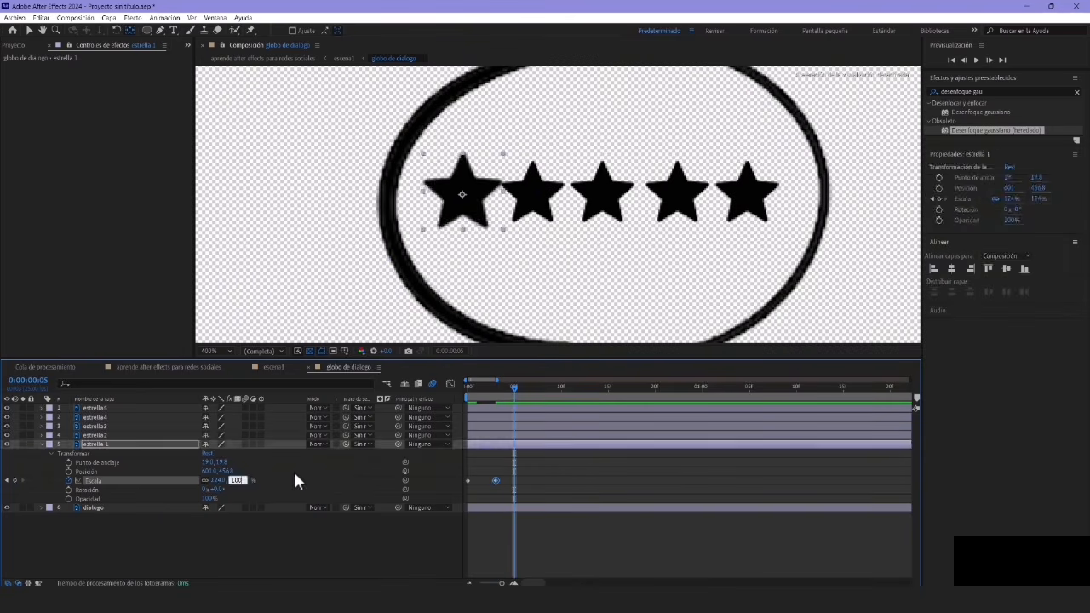
pyautogui.click(296, 474)
pyautogui.press('space')
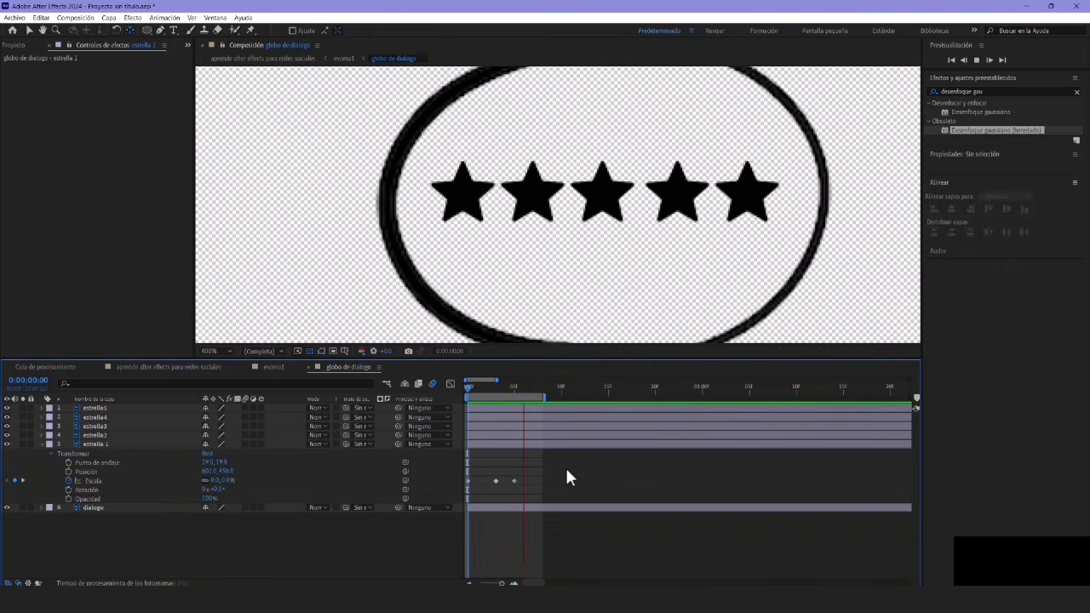
pyautogui.press('space')
# Apply Desacelerac./Acelerac. suave to all three Escala keyframes of the estrella 1 layer and preview the result
pyautogui.moveTo(567, 470); pyautogui.dragTo(462, 499)
pyautogui.rightClick(497, 480)
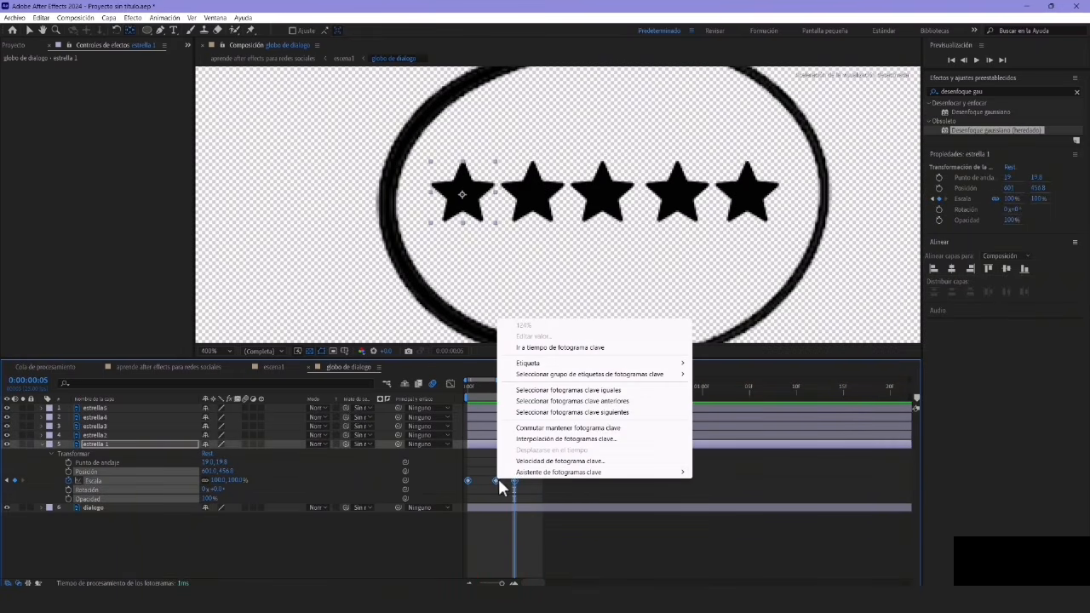
pyautogui.moveTo(518, 477)
pyautogui.click(738, 527)
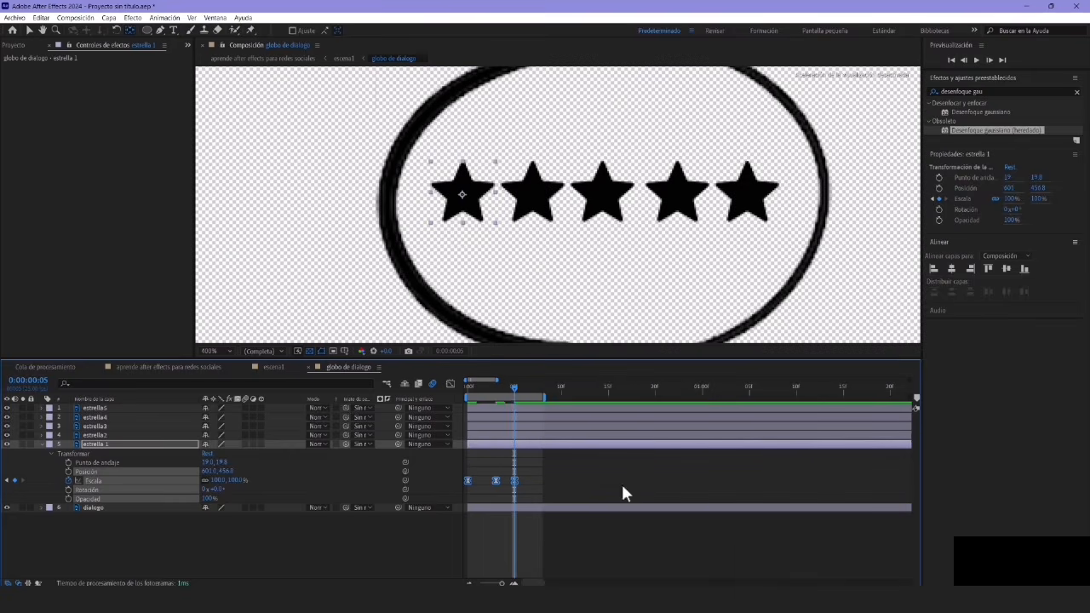
pyautogui.press('space')
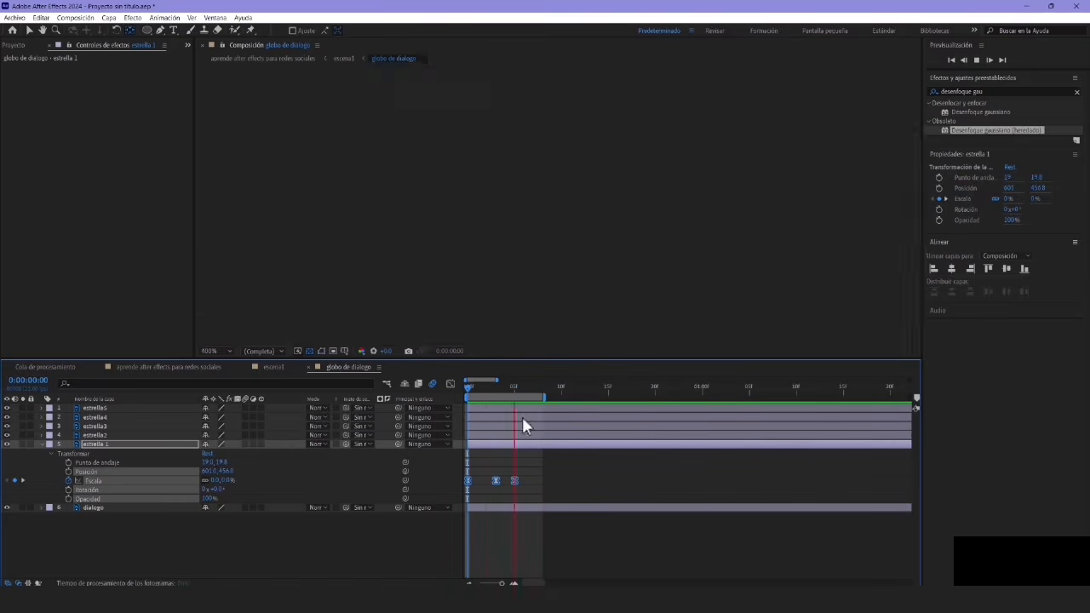
pyautogui.press('space')
# Copy the estrella 1 layer's Escala keyframes and paste them onto estrella2 through estrella5 at 0:00:00:00
pyautogui.click(467, 390)
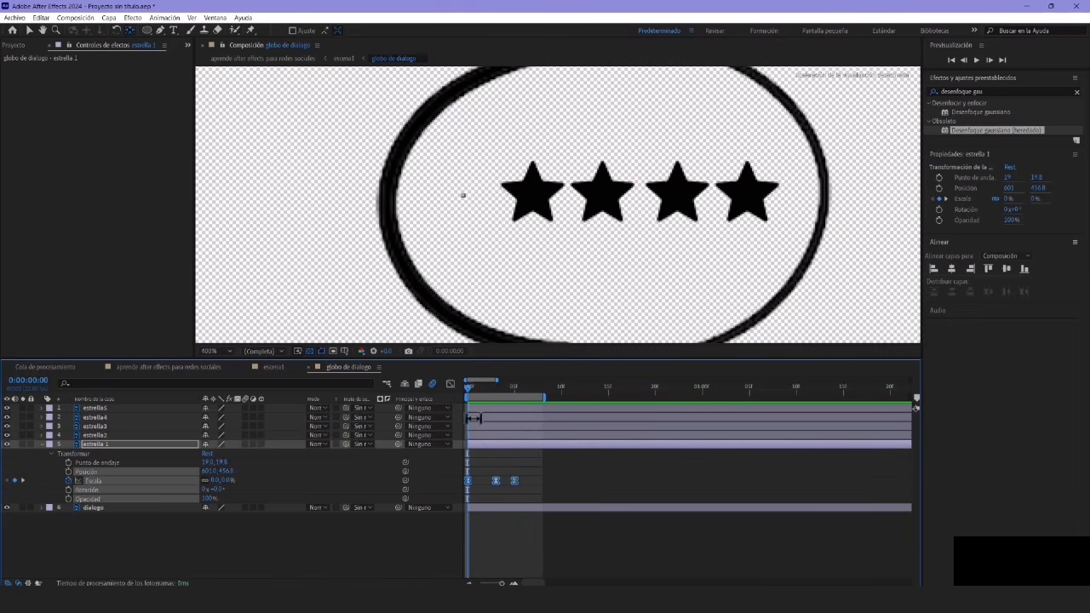
pyautogui.moveTo(477, 391); pyautogui.dragTo(486, 390)
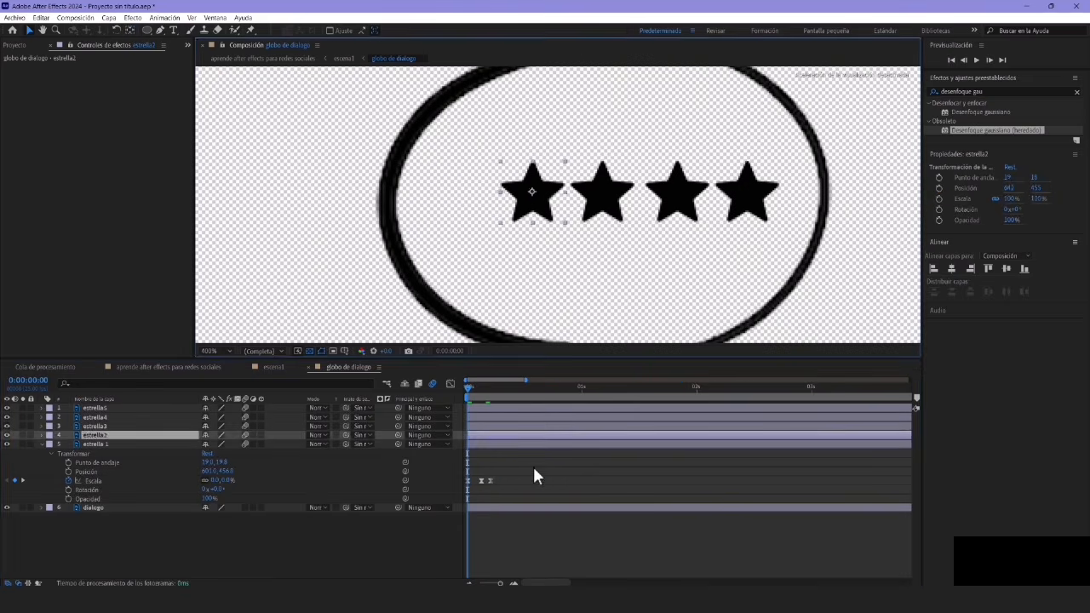
pyautogui.moveTo(534, 467); pyautogui.dragTo(431, 502)
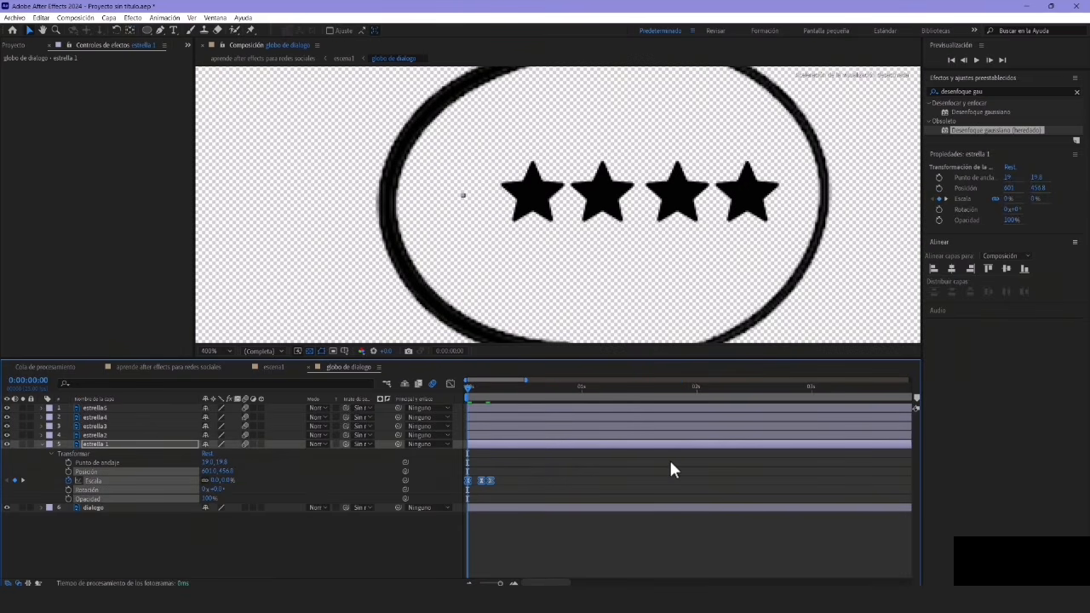
pyautogui.click(615, 467)
pyautogui.click(92, 481)
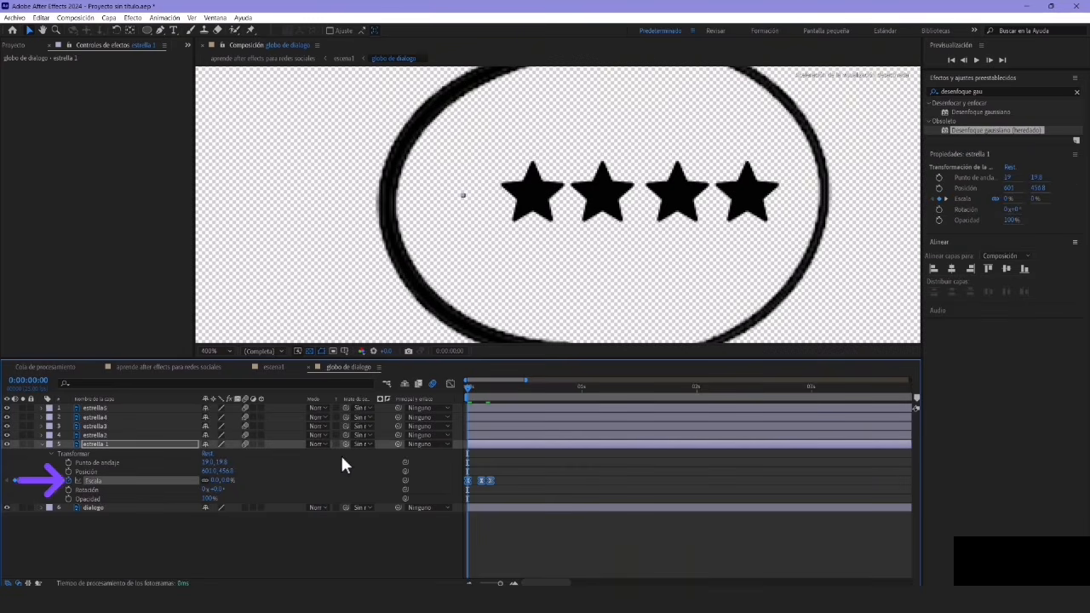
pyautogui.click(514, 583)
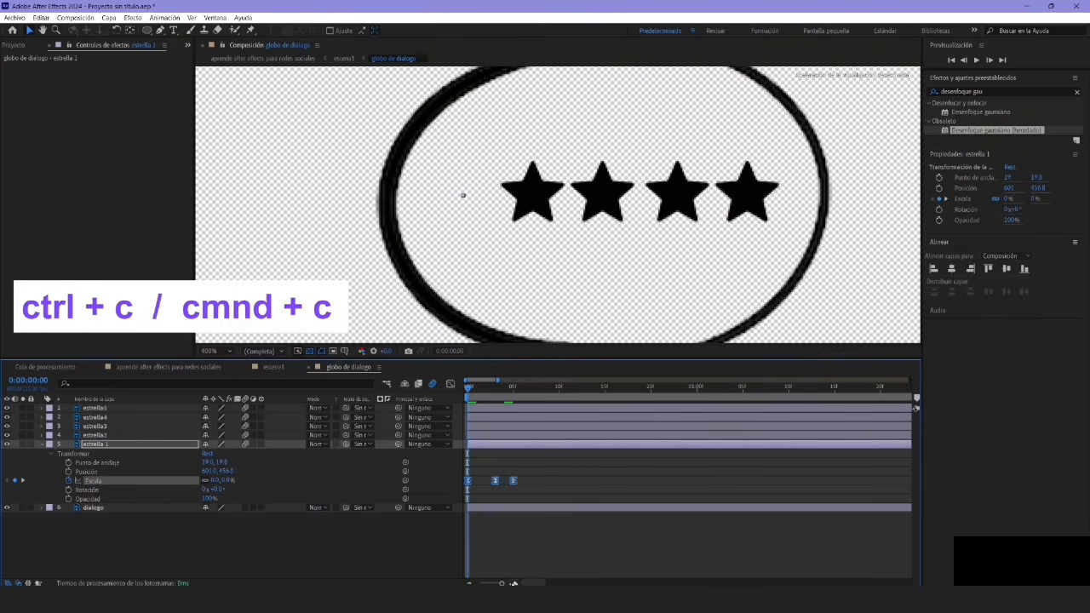
pyautogui.click(484, 436)
pyautogui.keyDown('shift'); pyautogui.click(483, 408); pyautogui.keyUp('shift')
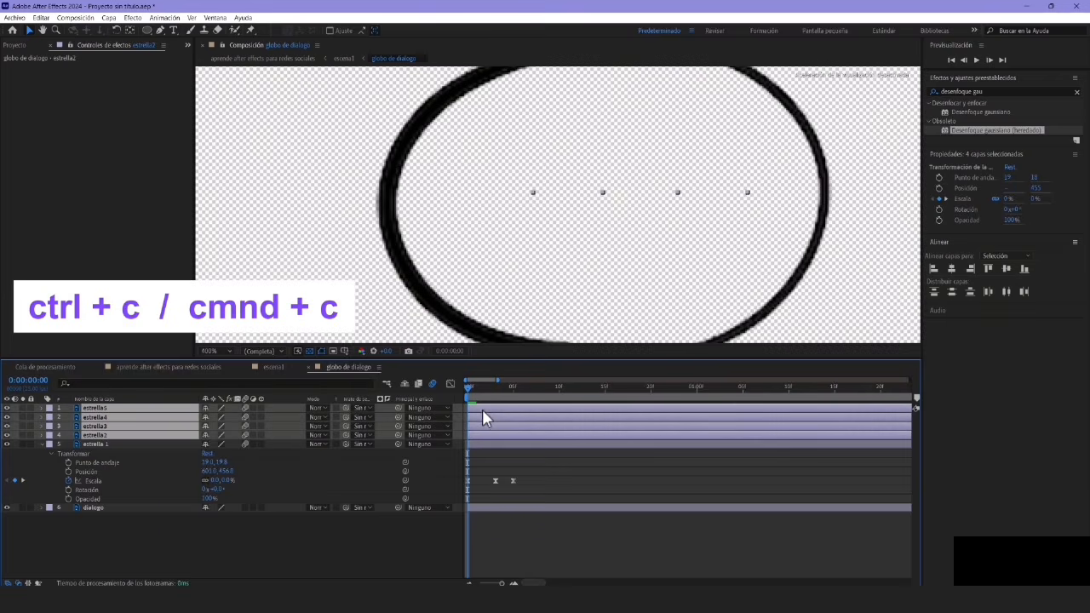
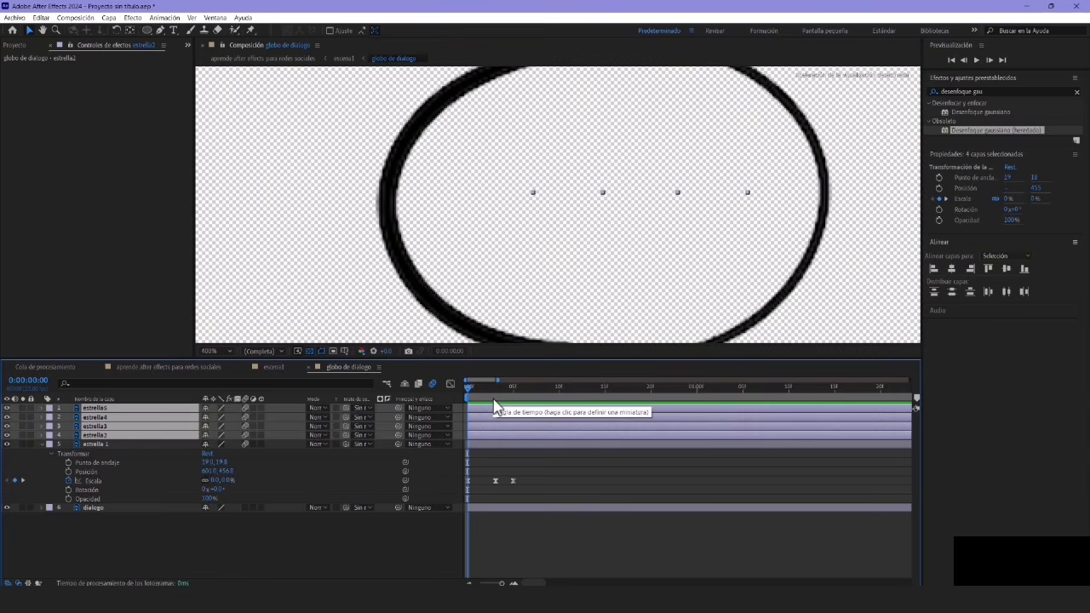
# Show only the keyframed Escala property of all five star layers and preview their animation
pyautogui.press('u')
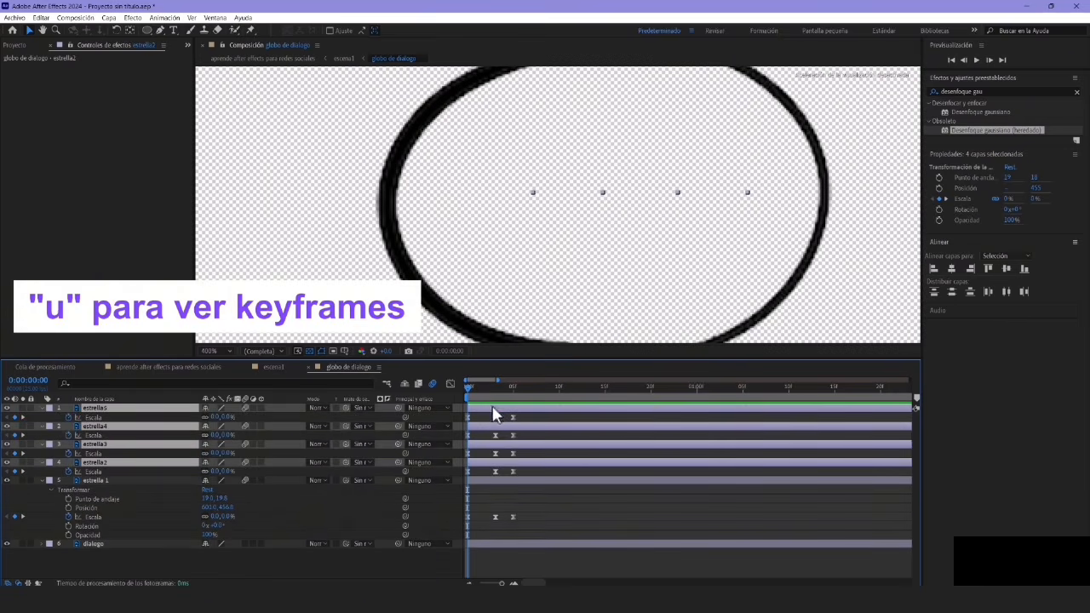
pyautogui.click(42, 480)
pyautogui.click(484, 481)
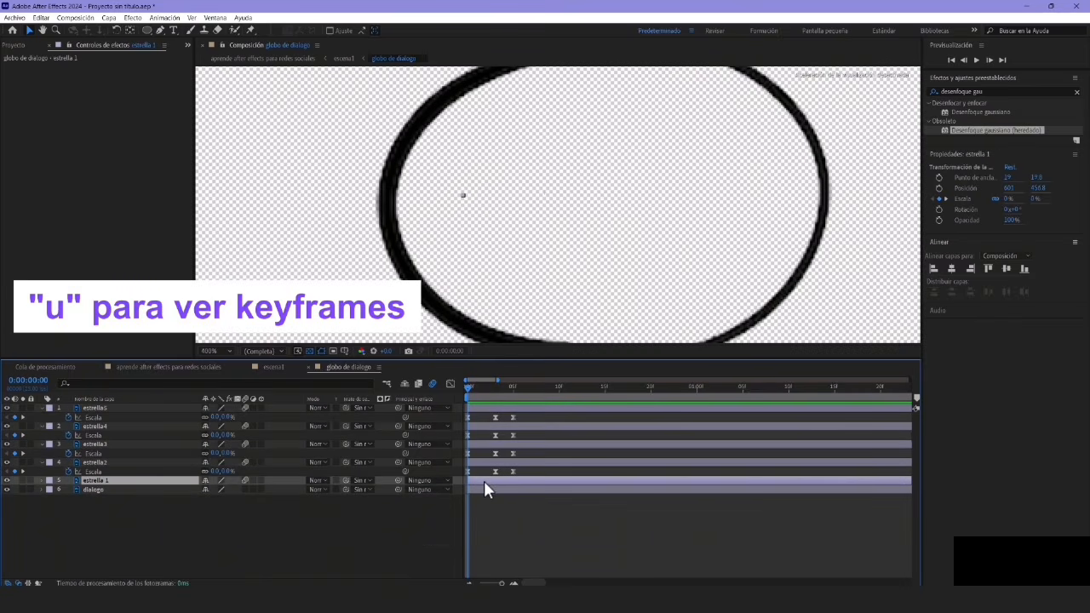
pyautogui.press('u')
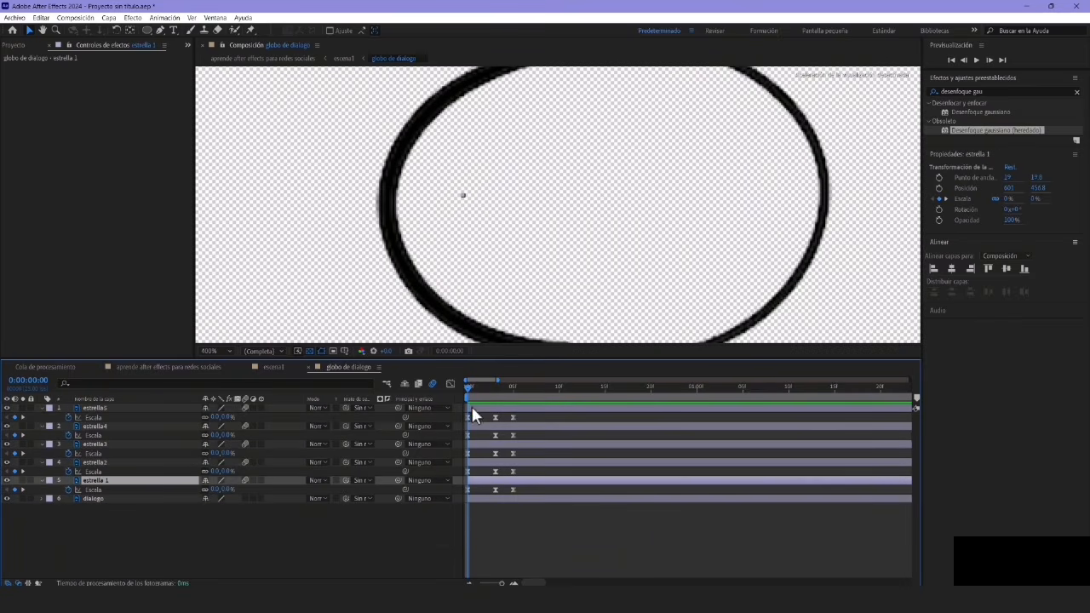
pyautogui.press('space')
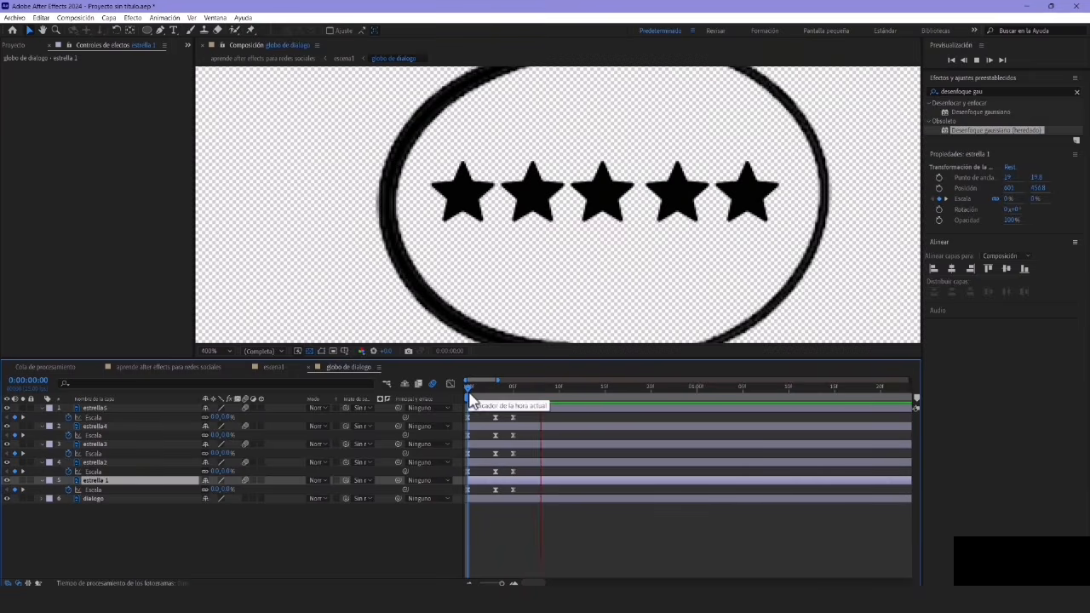
pyautogui.moveTo(469, 393); pyautogui.dragTo(512, 408)
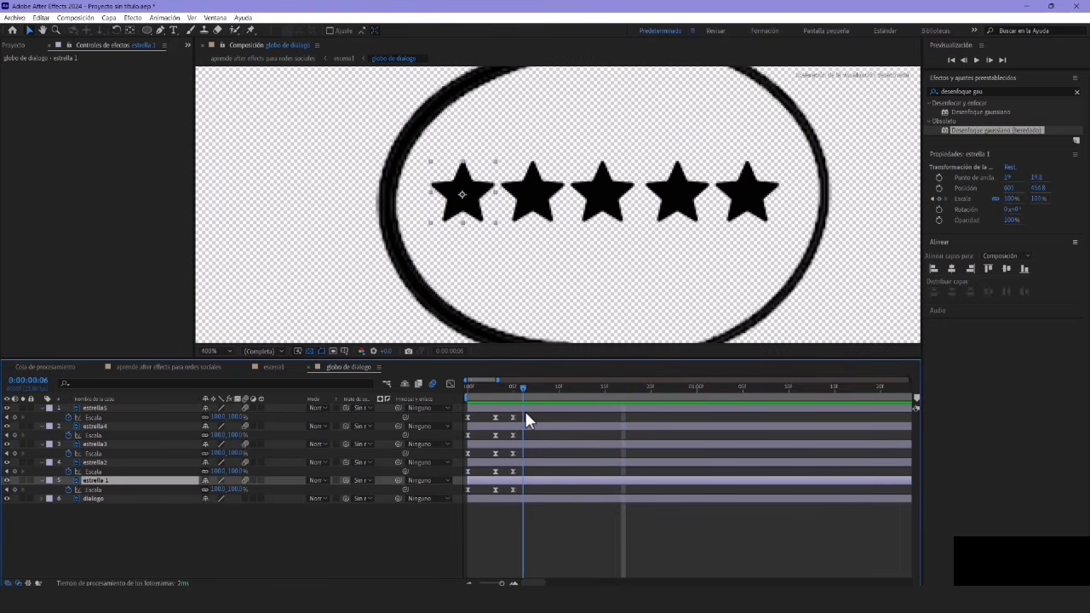
# Stagger the estrella2, estrella3, estrella4 and estrella5 layers to start at frames 5, 10, 15 and 20, and preview the sequence
pyautogui.moveTo(478, 464); pyautogui.dragTo(575, 448)
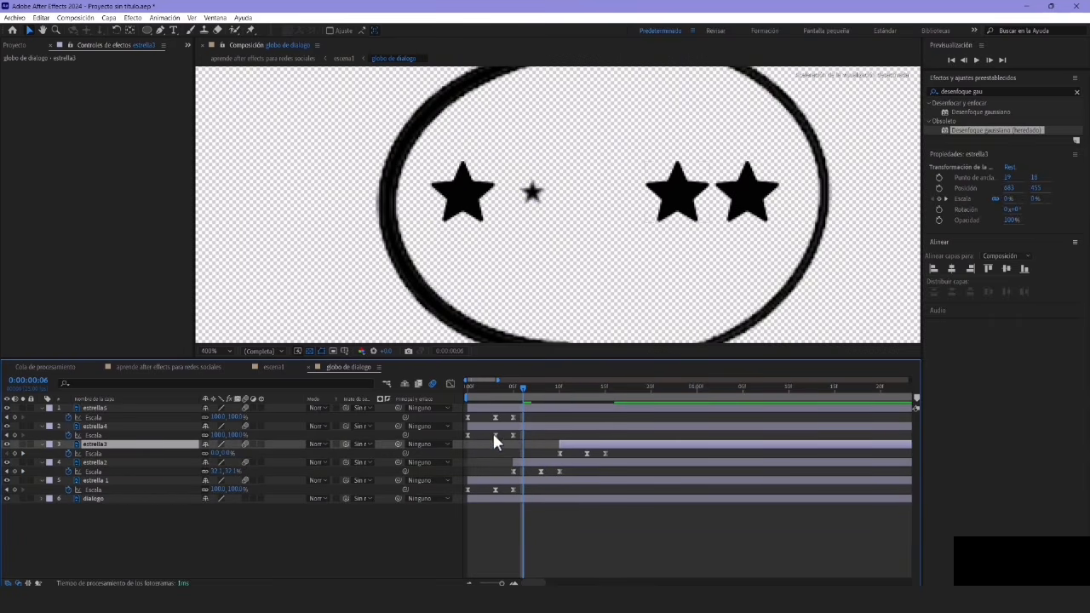
pyautogui.moveTo(485, 427); pyautogui.dragTo(624, 433)
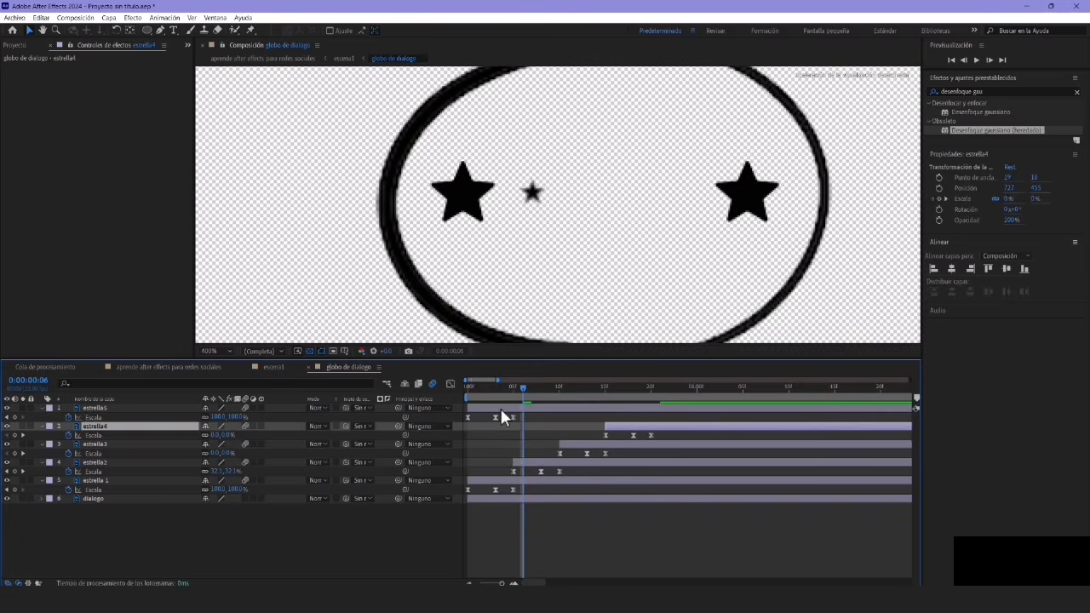
pyautogui.moveTo(502, 407); pyautogui.dragTo(666, 407)
pyautogui.press('space')
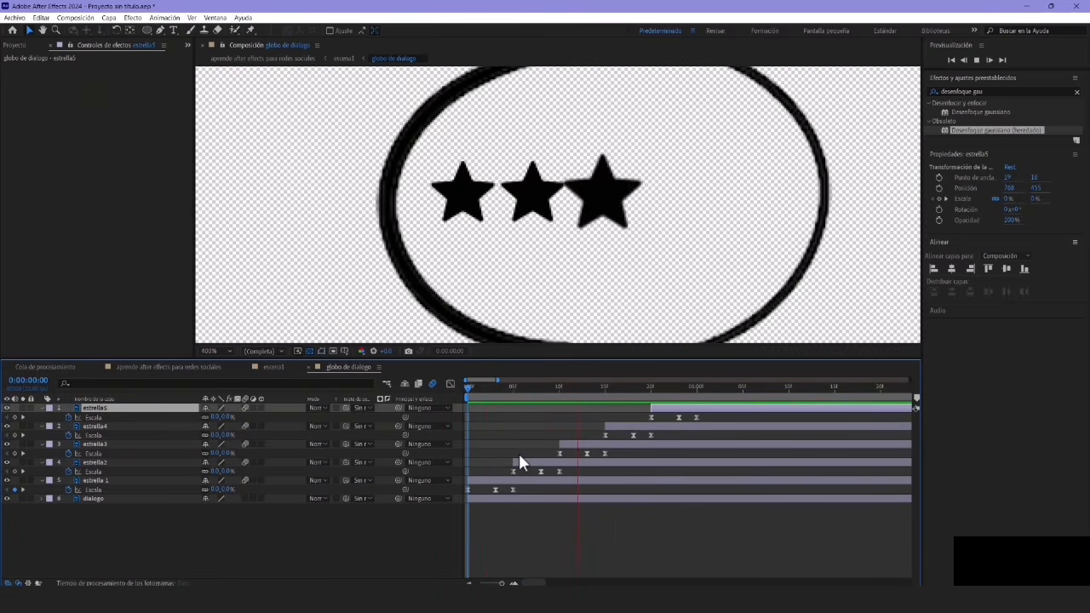
pyautogui.press('space')
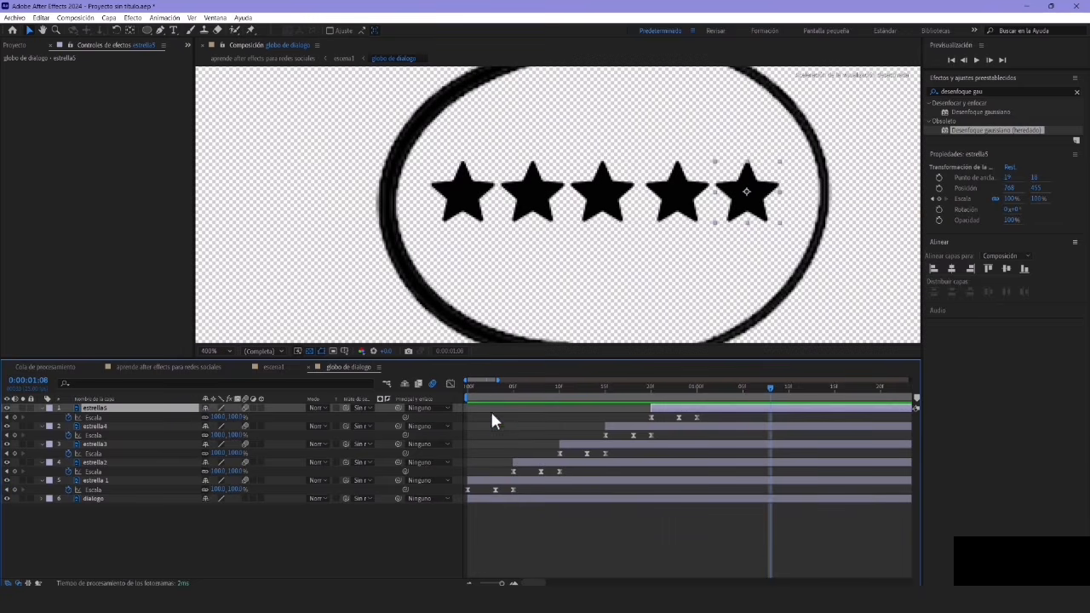
# Scrub through the staggered stars, return to the escena1 composition and preview the box and speech bubble animation
pyautogui.moveTo(473, 388); pyautogui.dragTo(729, 415)
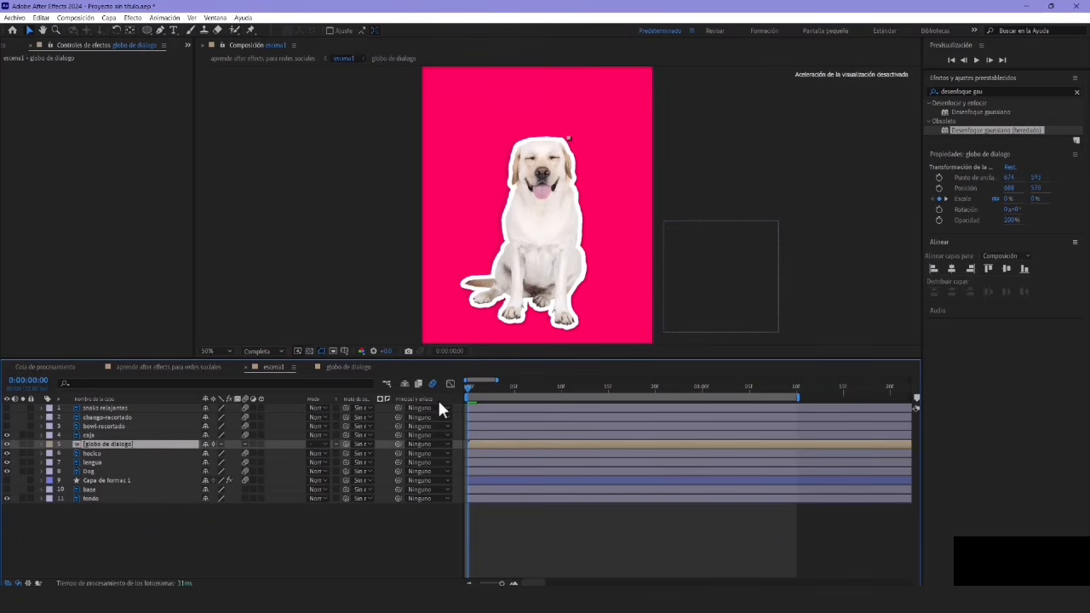
pyautogui.press('space')
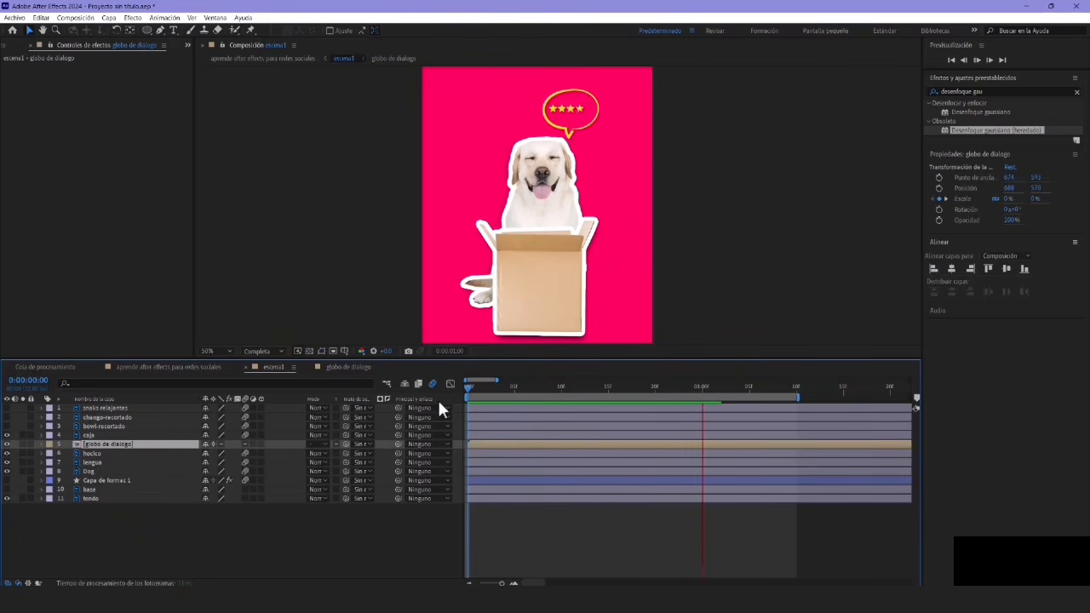
pyautogui.press('space')
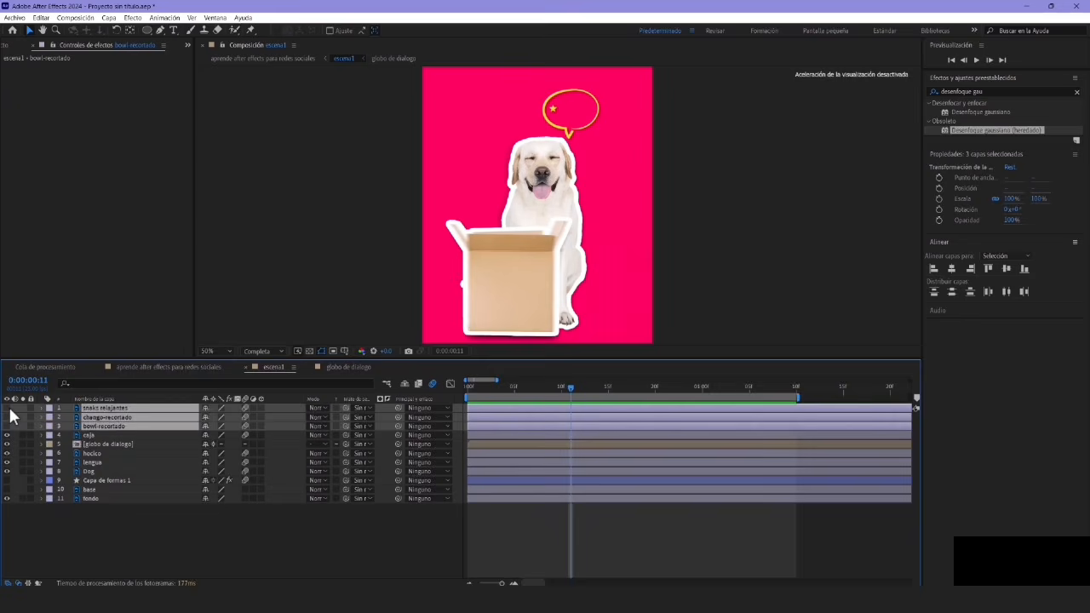
# Make the snaks relajantes, chango-recortado and bowl-recortado layers visible and set the current time to 0:00:00:16
pyautogui.click(9, 408)
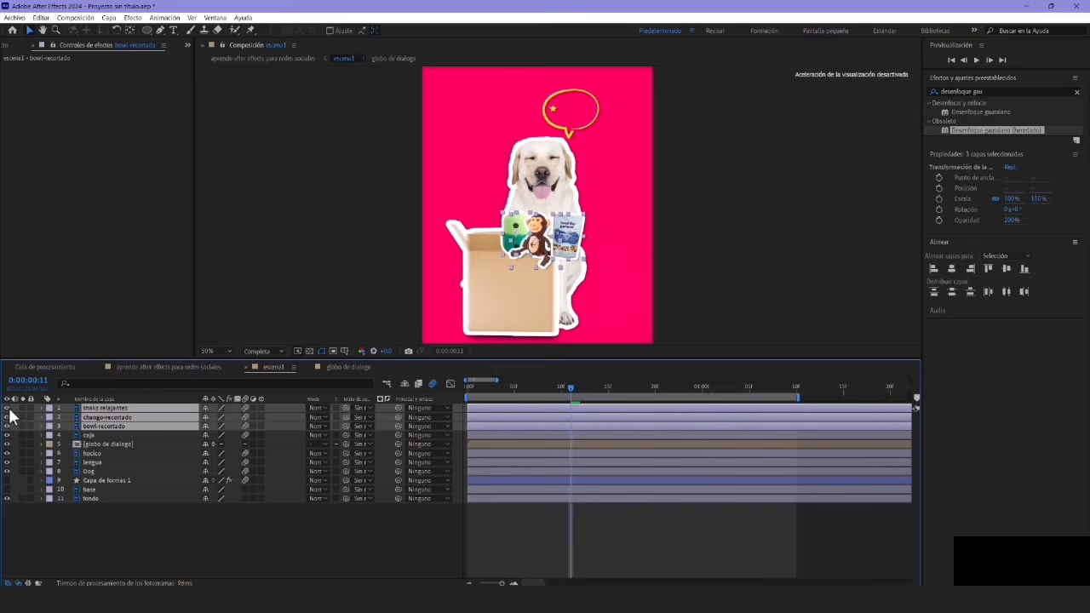
pyautogui.click(609, 392)
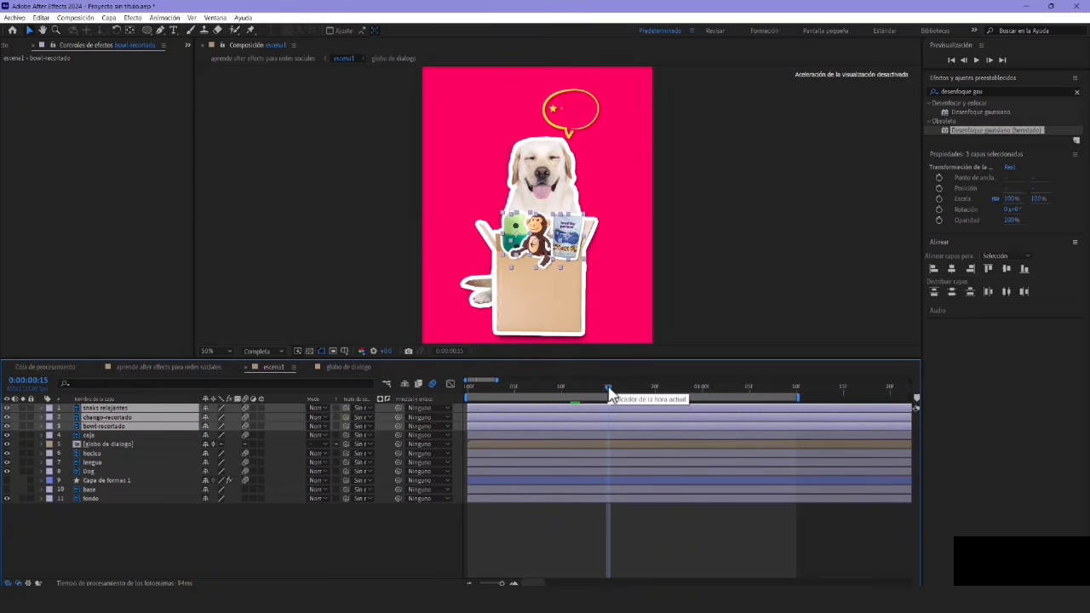
pyautogui.click(708, 248)
pyautogui.moveTo(552, 254); pyautogui.dragTo(636, 213)
pyautogui.scroll(1, 574, 264)
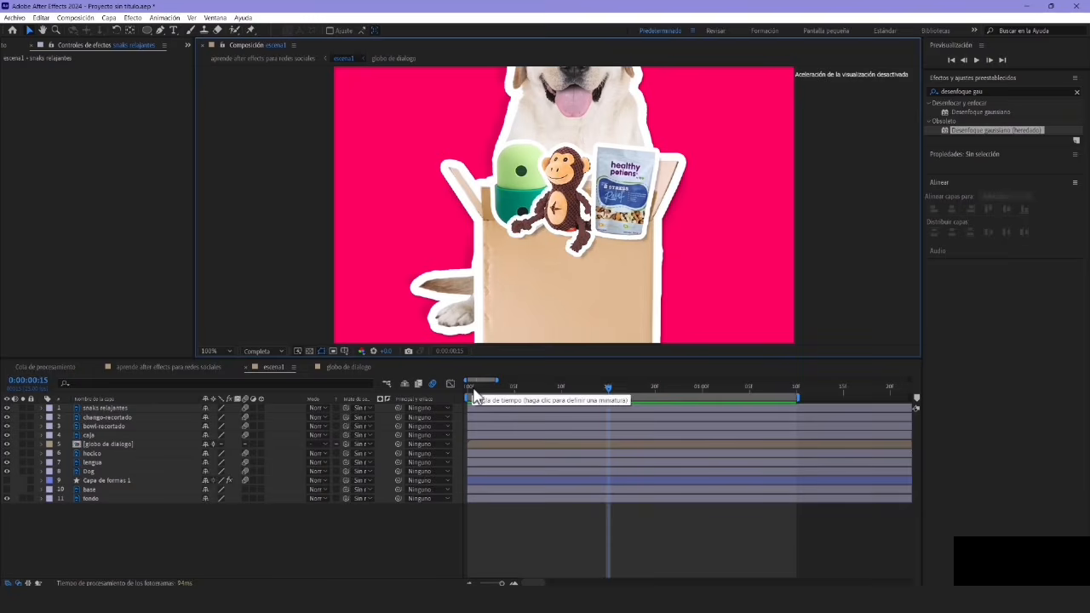
pyautogui.moveTo(475, 395); pyautogui.dragTo(618, 401)
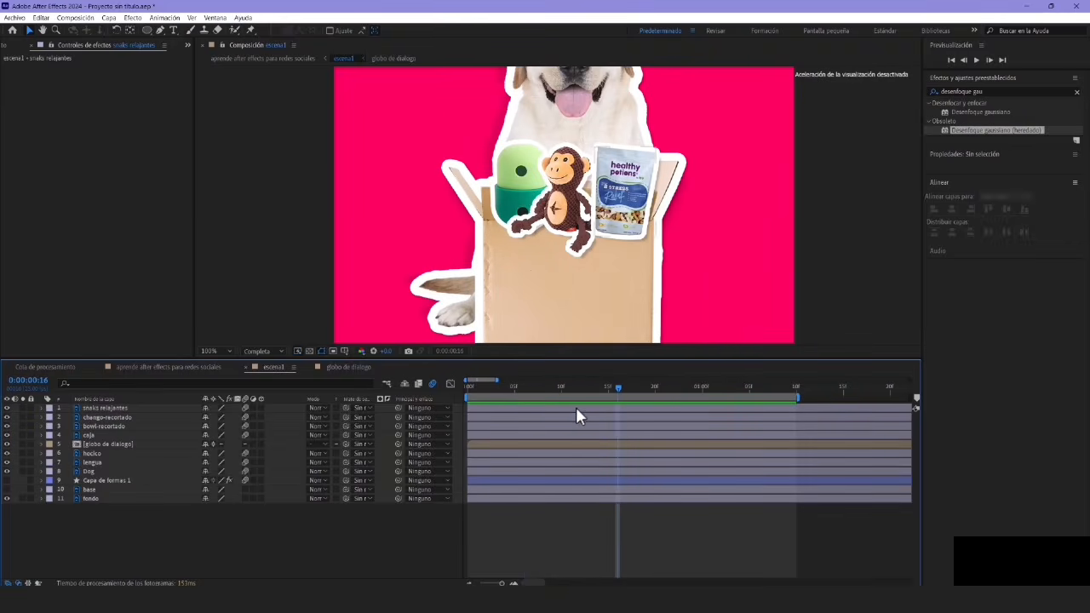
# Shift the snaks relajantes, chango-recortado and bowl-recortado layers together so they start at 0:00:00:16
pyautogui.click(577, 407)
pyautogui.keyDown('ctrl'); pyautogui.click(575, 419); pyautogui.keyUp('ctrl')
pyautogui.keyDown('ctrl'); pyautogui.click(575, 427); pyautogui.keyUp('ctrl')
pyautogui.moveTo(507, 418); pyautogui.dragTo(653, 421)
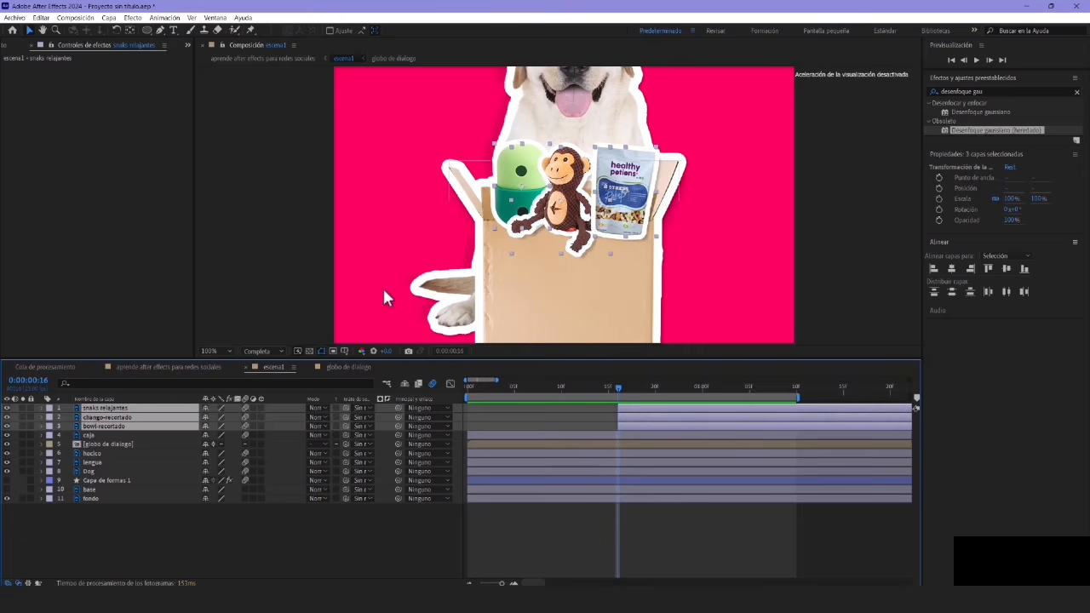
# Keyframe the Posición of the three product layers, lowered at 0:00:00:16 and raised about 290 px at 0:00:00:19
pyautogui.scroll(-2, 611, 247)
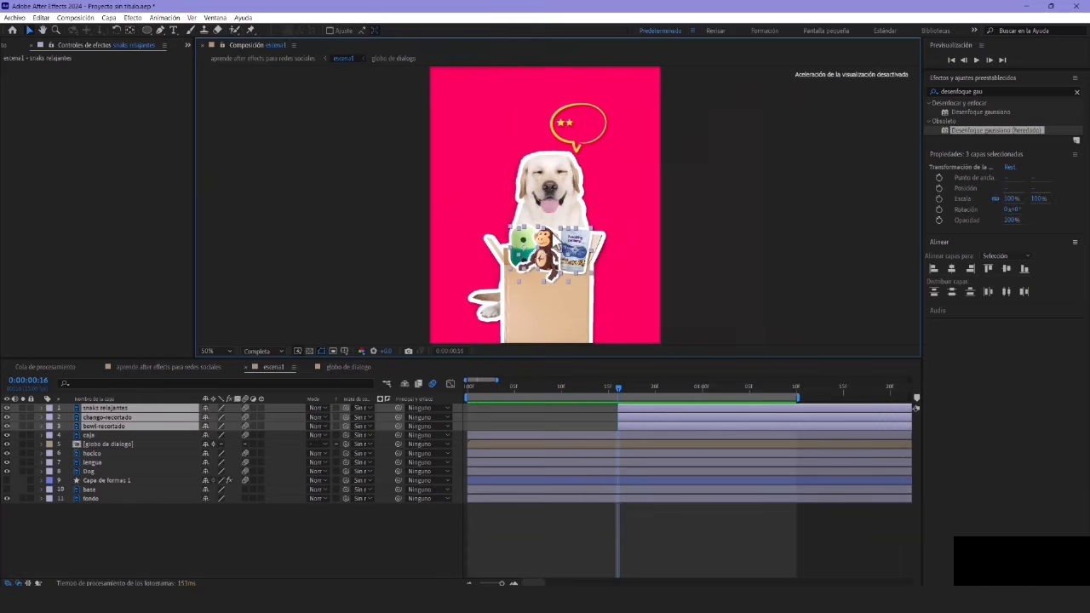
pyautogui.scroll(2, 607, 246)
pyautogui.hotkey('alt', 'shift', 'p')
pyautogui.moveTo(294, 425); pyautogui.dragTo(321, 427)
pyautogui.moveTo(637, 390); pyautogui.dragTo(646, 390)
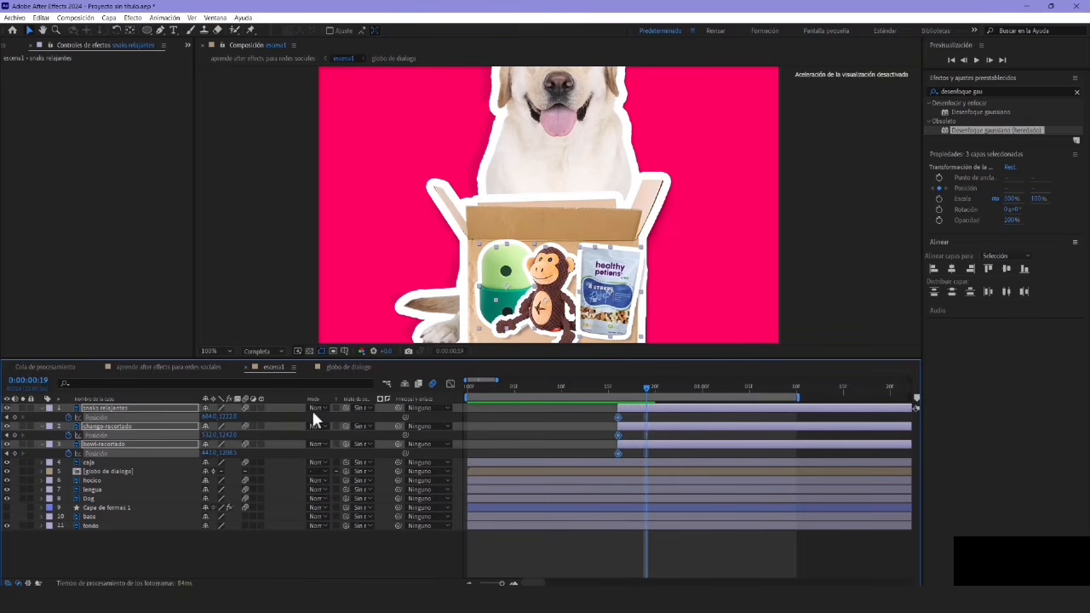
pyautogui.moveTo(229, 417); pyautogui.dragTo(31, 466)
pyautogui.moveTo(214, 419); pyautogui.dragTo(234, 418)
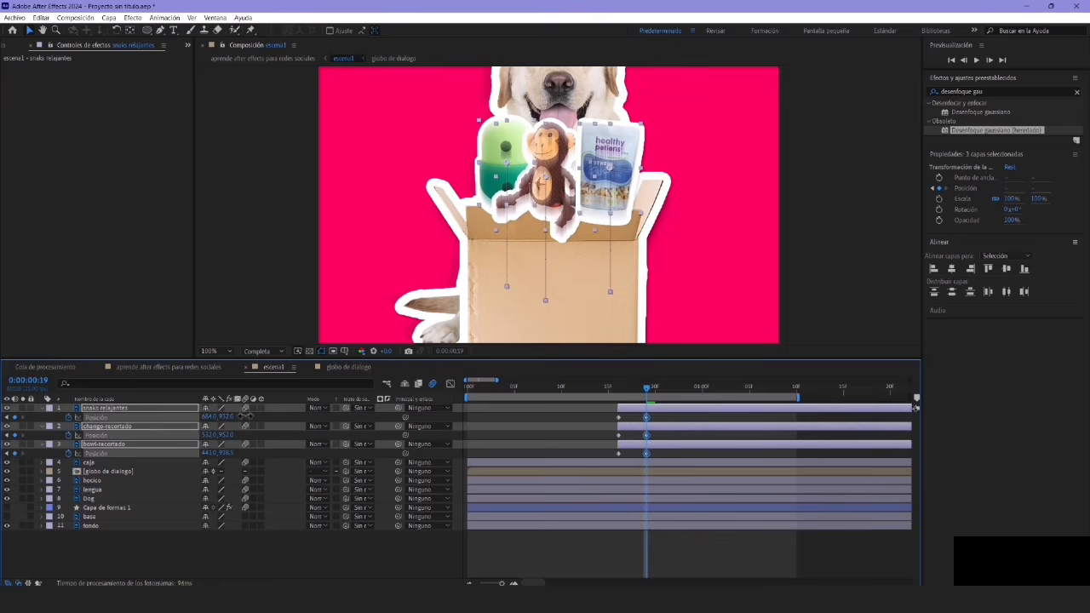
# Preview the products' rise and delay their ending Posición keyframes to 0:00:00:22
pyautogui.click(620, 389)
pyautogui.click(618, 438)
pyautogui.press('space')
pyautogui.press('space')
pyautogui.moveTo(661, 417); pyautogui.dragTo(646, 459)
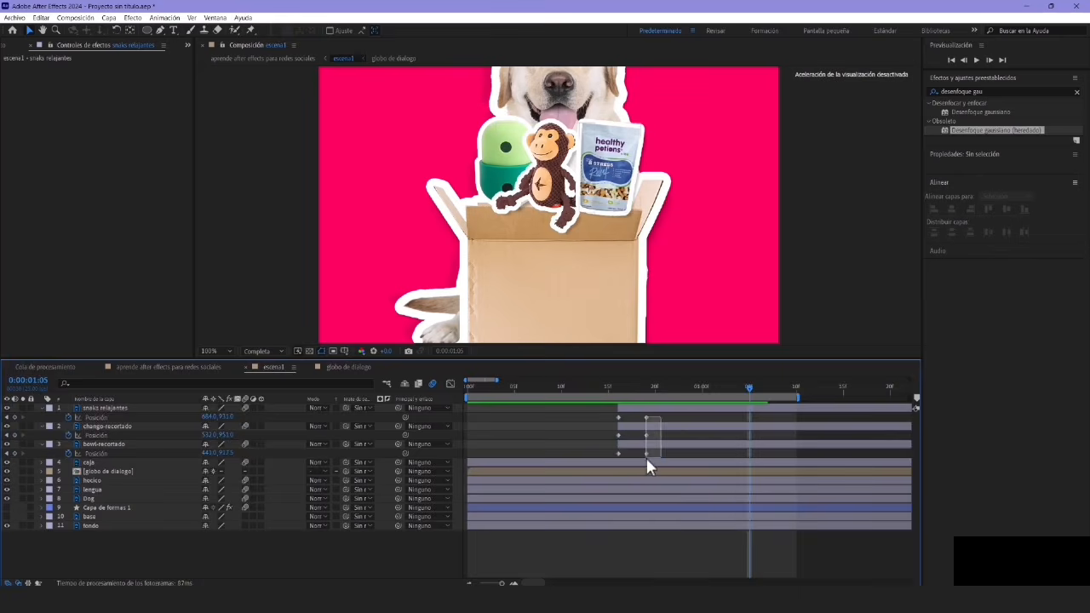
pyautogui.moveTo(647, 459); pyautogui.dragTo(643, 460)
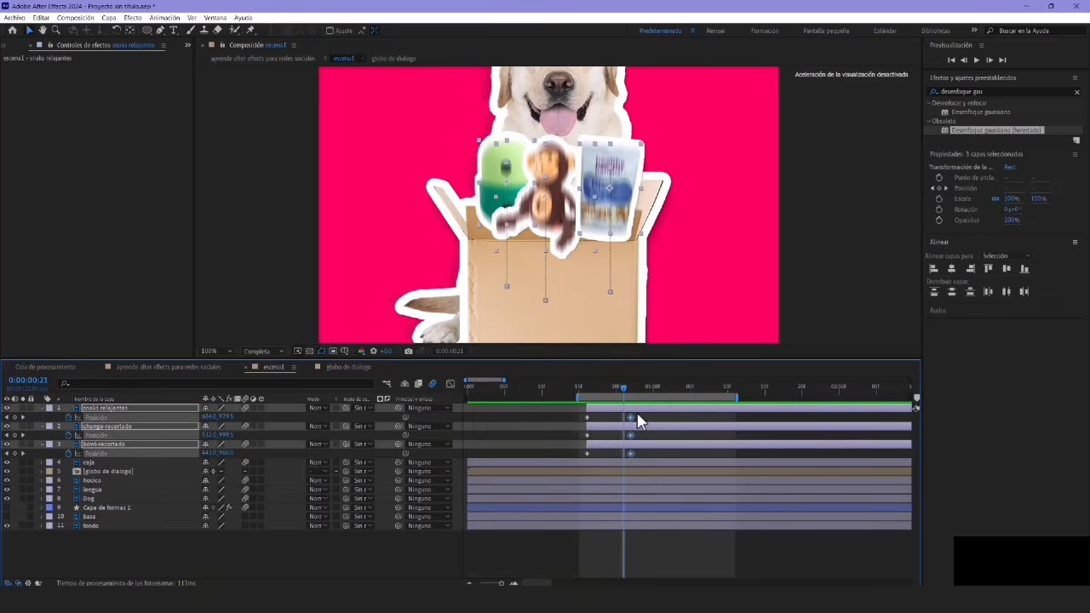
# Apply easy ease to all Posición keyframes of the three product layers and shift the snaks relajantes layer later in time
pyautogui.moveTo(637, 413); pyautogui.dragTo(580, 455)
pyautogui.rightClick(630, 453)
pyautogui.moveTo(714, 454)
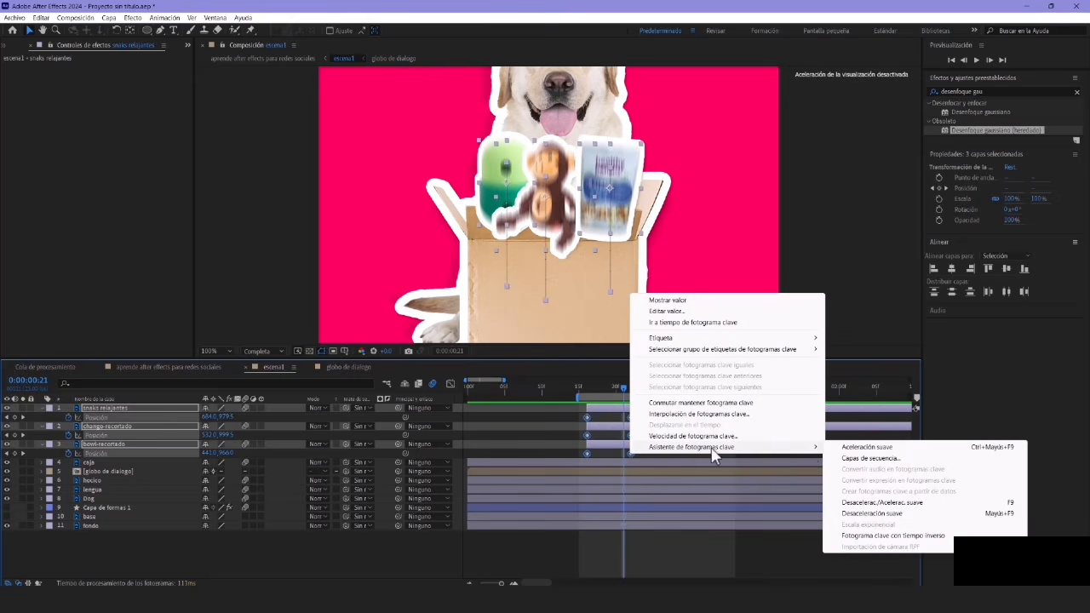
pyautogui.click(847, 504)
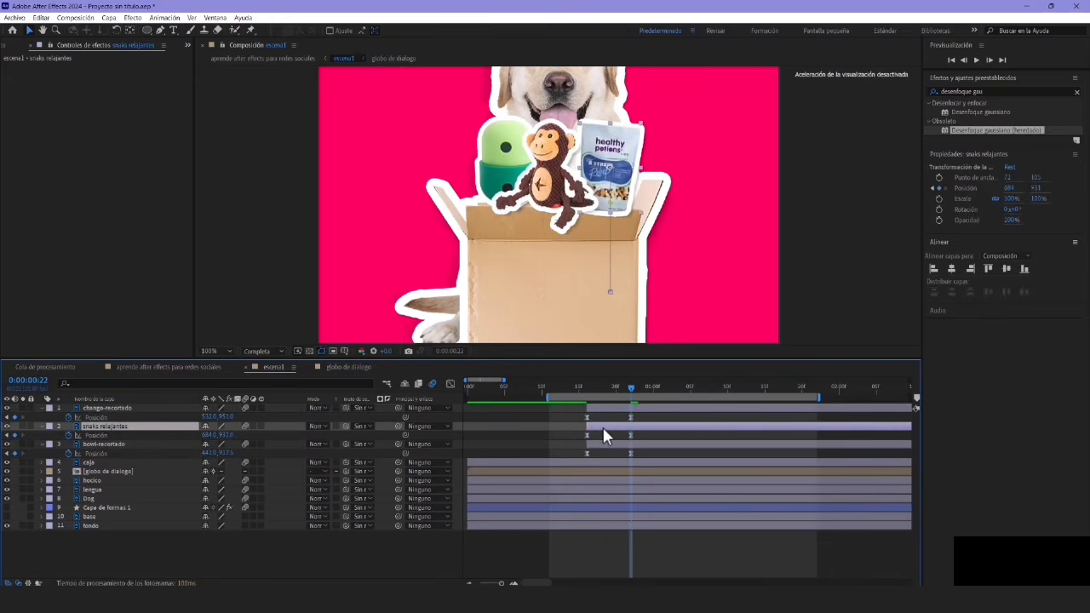
pyautogui.moveTo(604, 429); pyautogui.dragTo(660, 443)
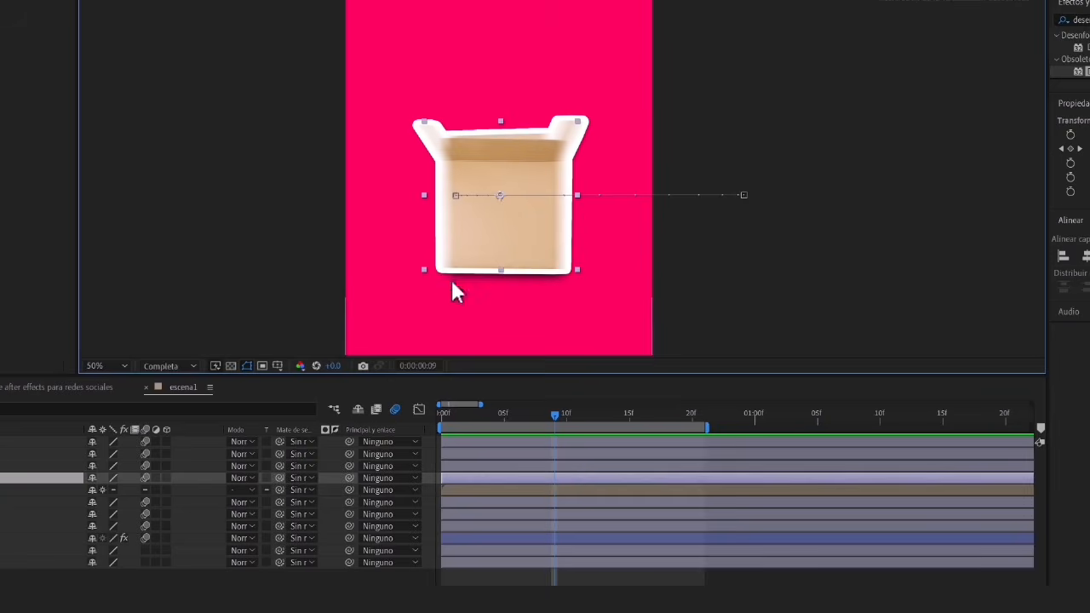
# Try moving the caja layer to about 432, 1056 at 0:00:00:19, preview its motion and undo the move
pyautogui.moveTo(453, 285); pyautogui.dragTo(449, 224)
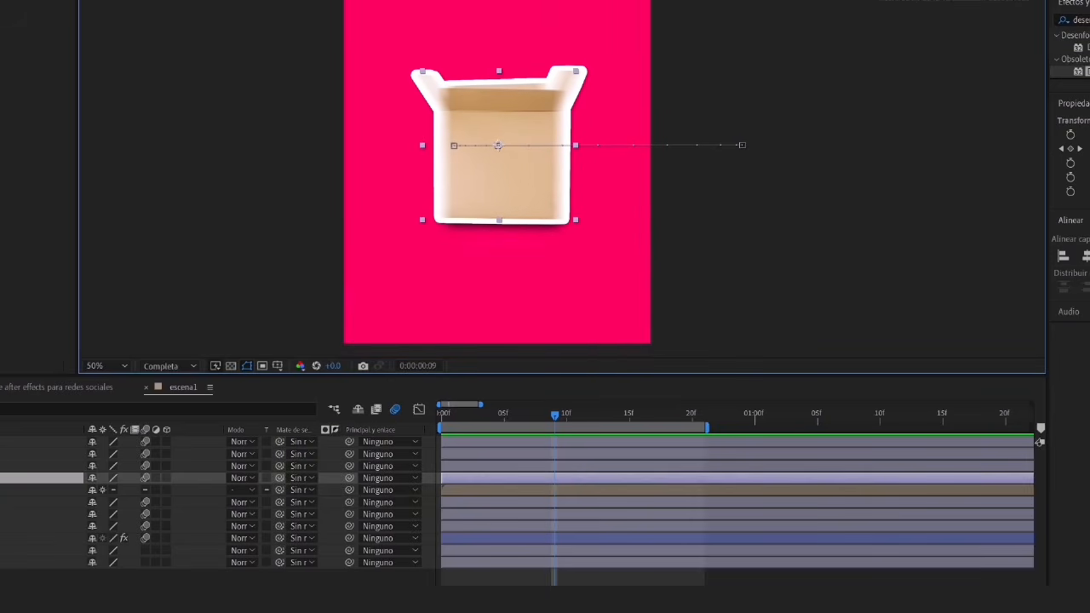
pyautogui.press('u')
pyautogui.click(2, 514)
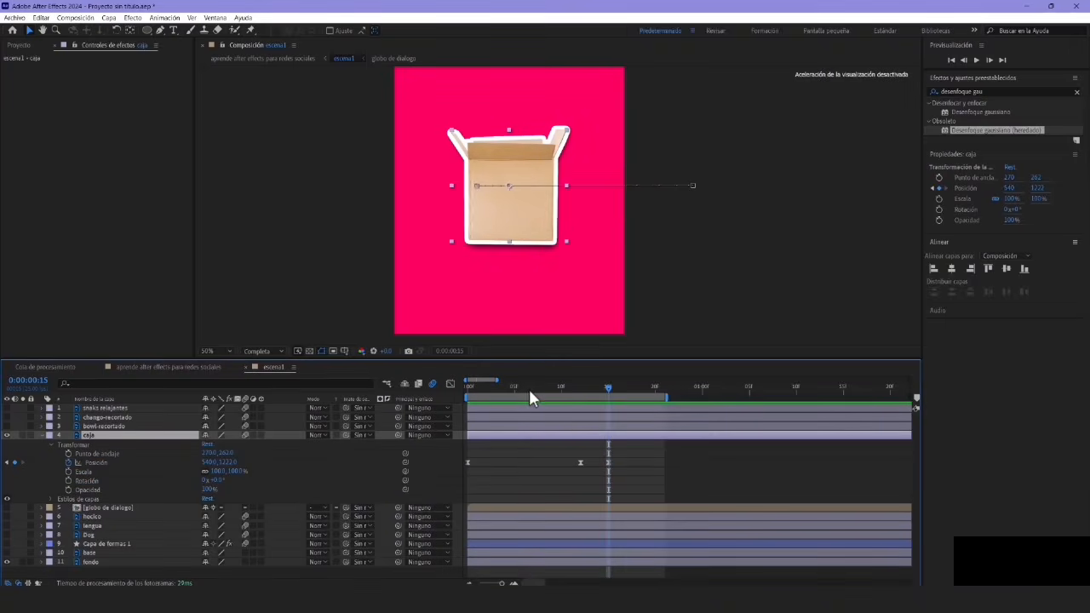
pyautogui.moveTo(529, 393); pyautogui.dragTo(646, 395)
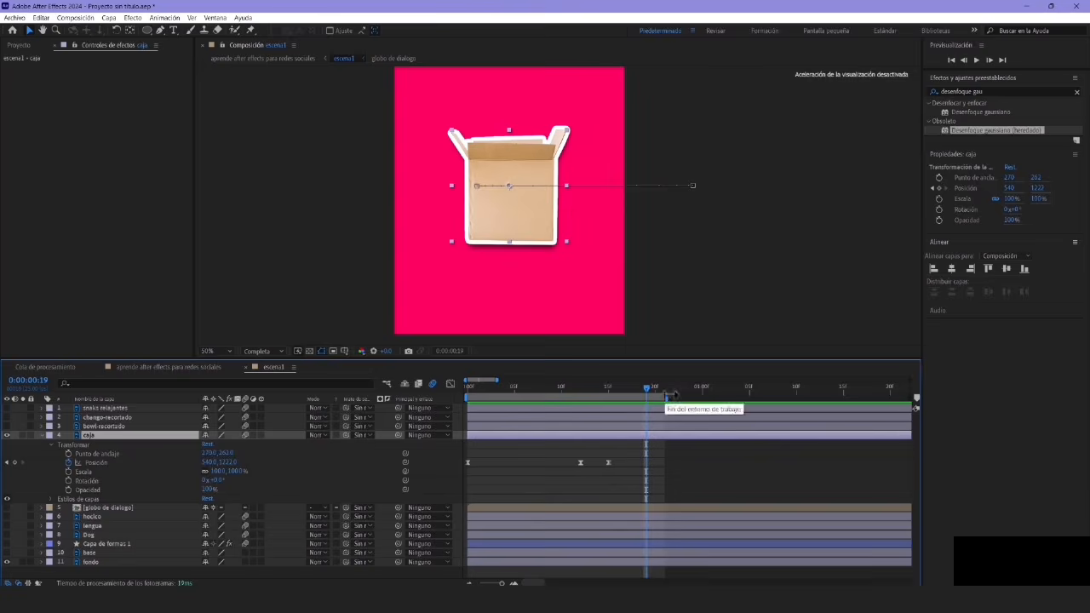
pyautogui.click(689, 258)
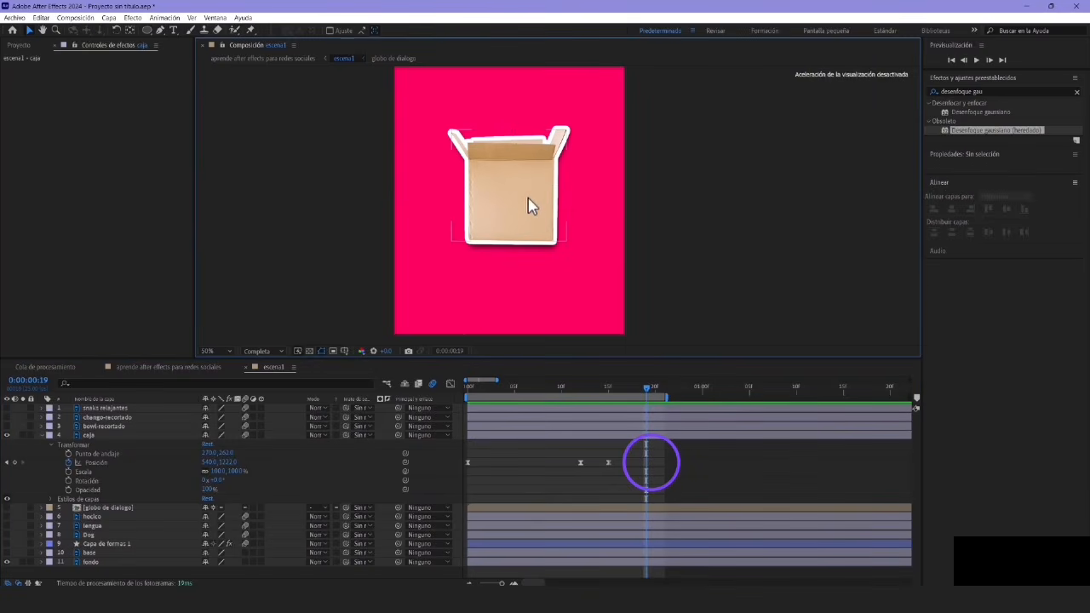
pyautogui.moveTo(520, 189); pyautogui.dragTo(490, 147)
pyautogui.press('space')
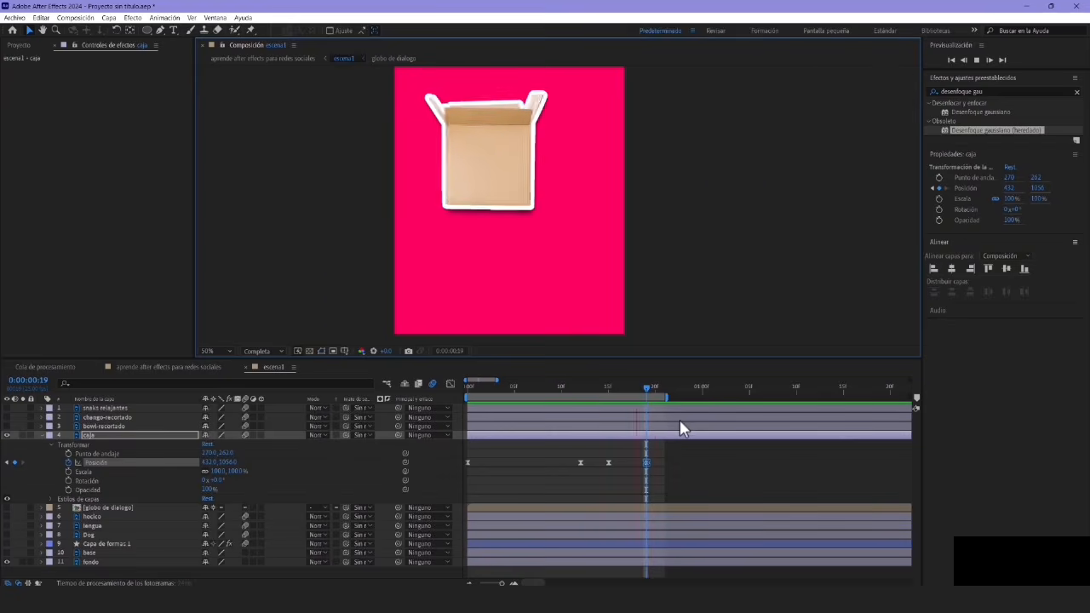
pyautogui.press('space')
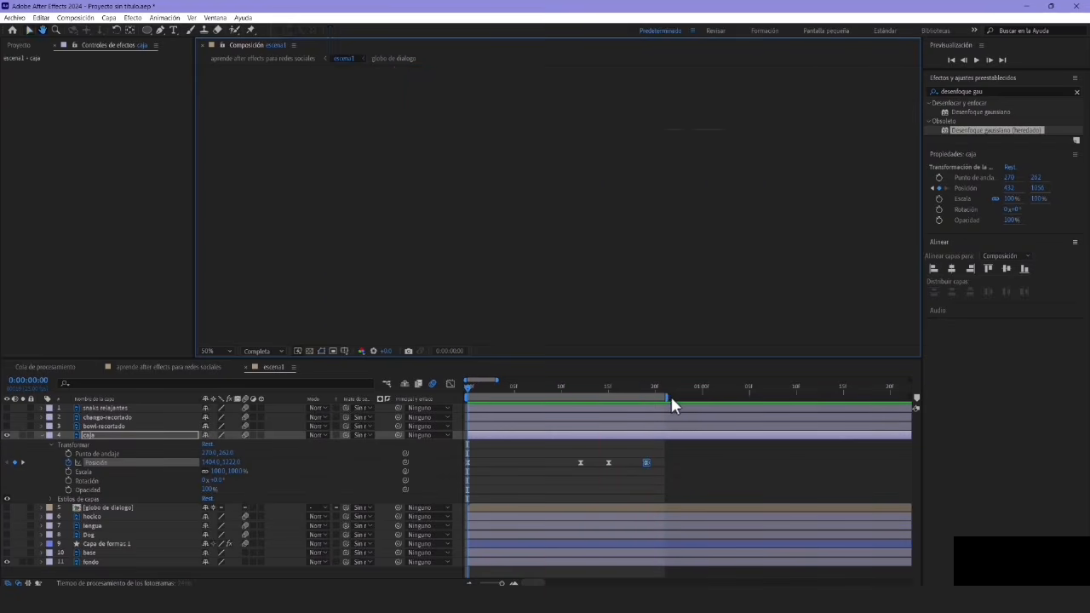
pyautogui.press('space')
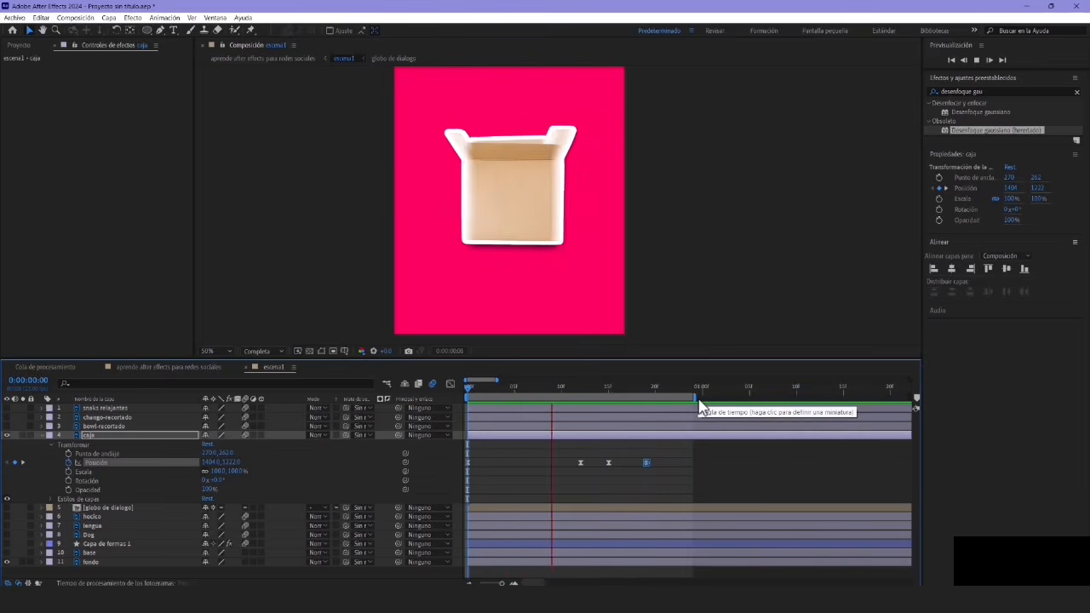
pyautogui.press('space')
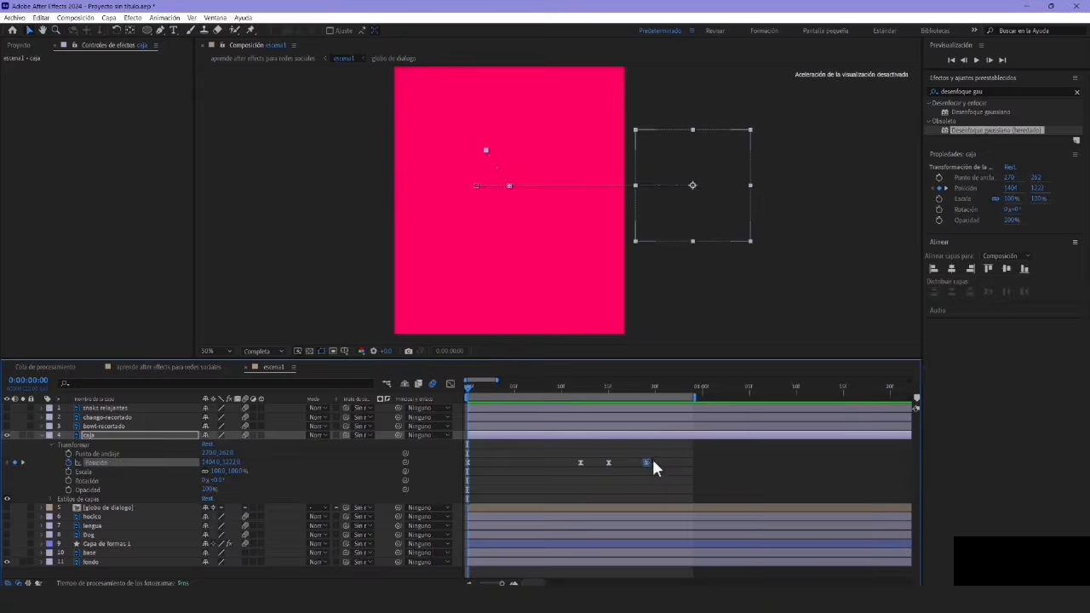
pyautogui.hotkey('ctrl', 'z')
# Select all three caja Posición keyframes, move the whole path so 0:00:00:12 sits at about 528, 916, and preview it
pyautogui.moveTo(633, 456); pyautogui.dragTo(449, 476)
pyautogui.click(584, 387)
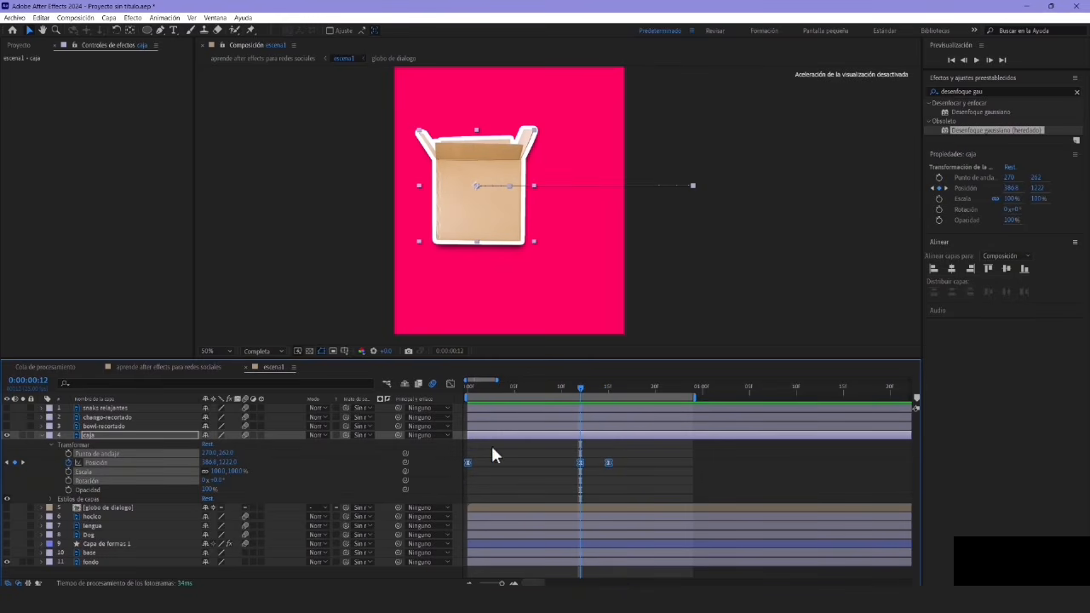
pyautogui.moveTo(639, 446); pyautogui.dragTo(451, 480)
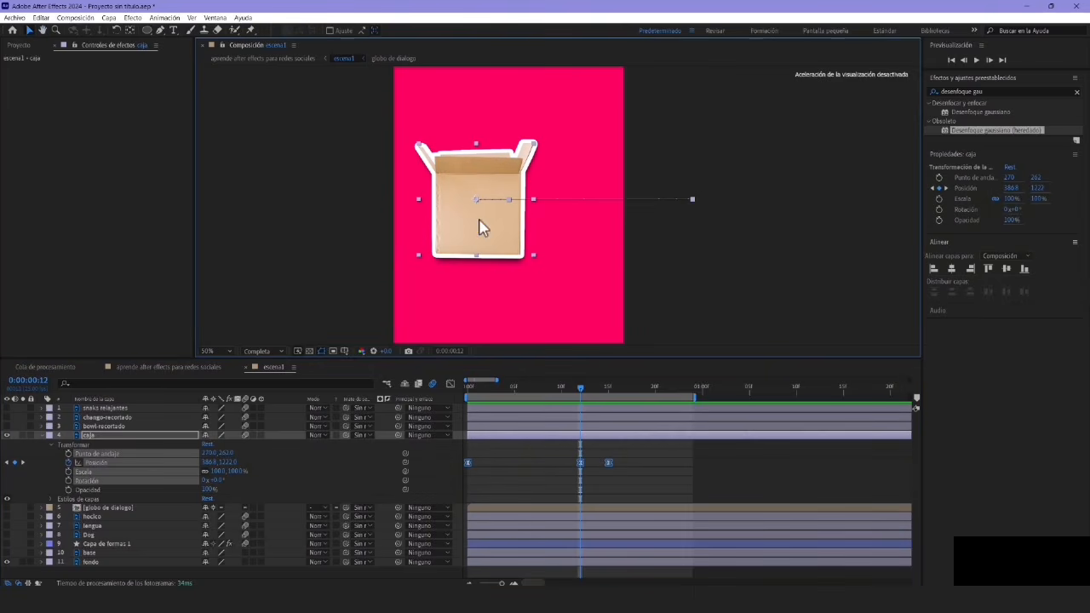
pyautogui.moveTo(482, 223); pyautogui.dragTo(508, 157)
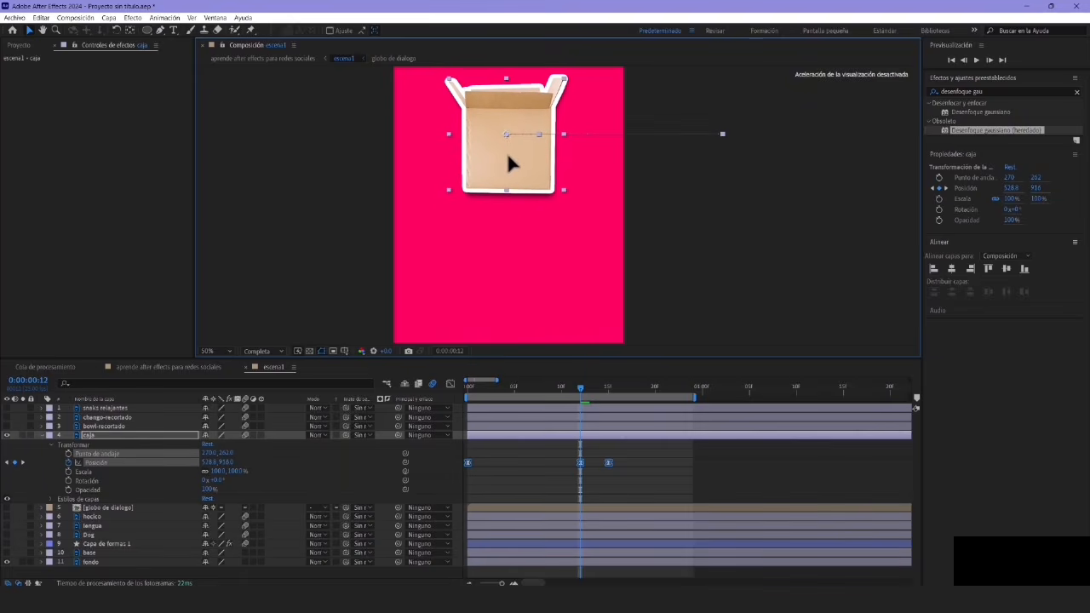
pyautogui.click(468, 386)
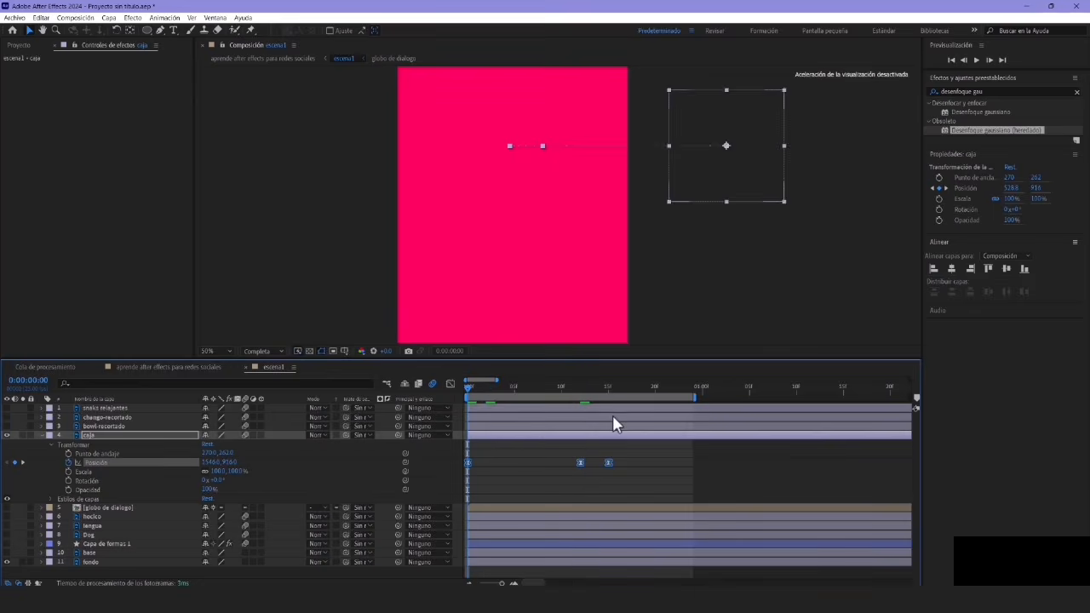
pyautogui.press('space')
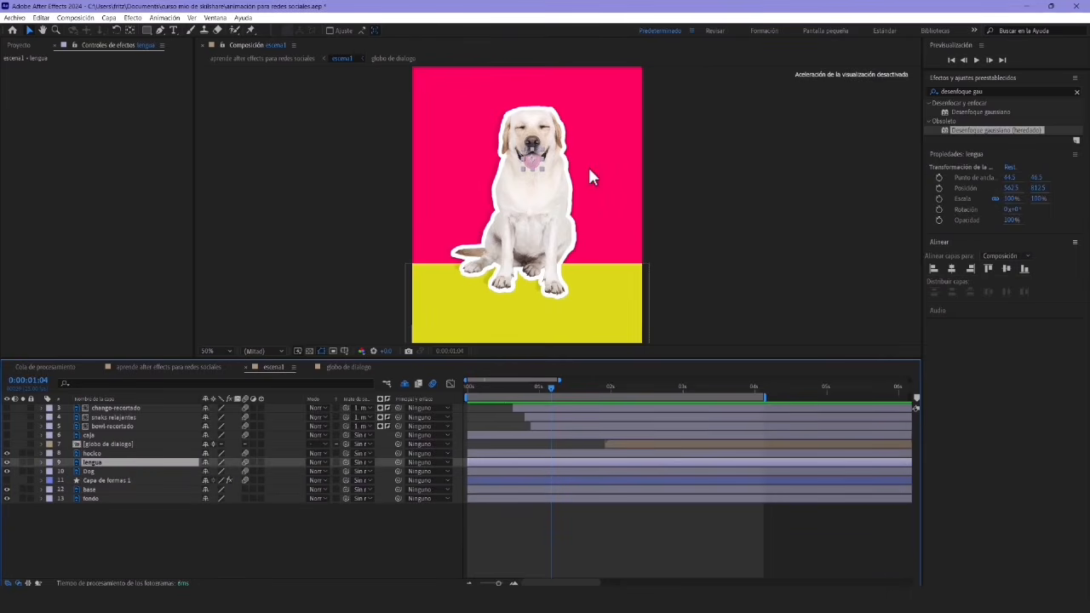
# Try moving the lengua layer and the Dog layer separately in the composition, undoing each move
pyautogui.scroll(2, 588, 178)
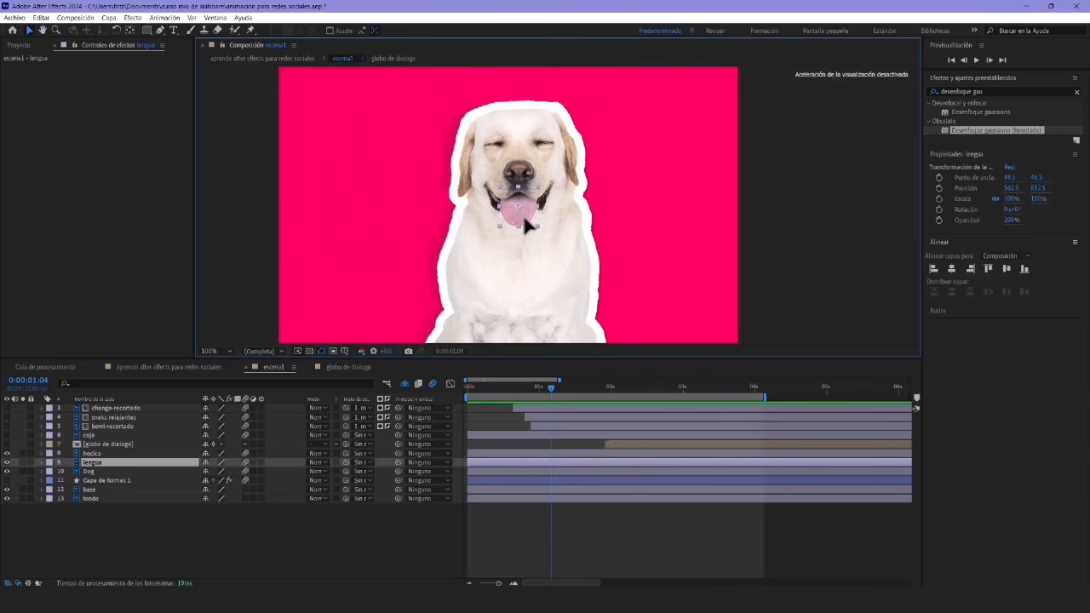
pyautogui.moveTo(524, 221); pyautogui.dragTo(526, 219)
pyautogui.hotkey('ctrl', 'z')
pyautogui.click(100, 471)
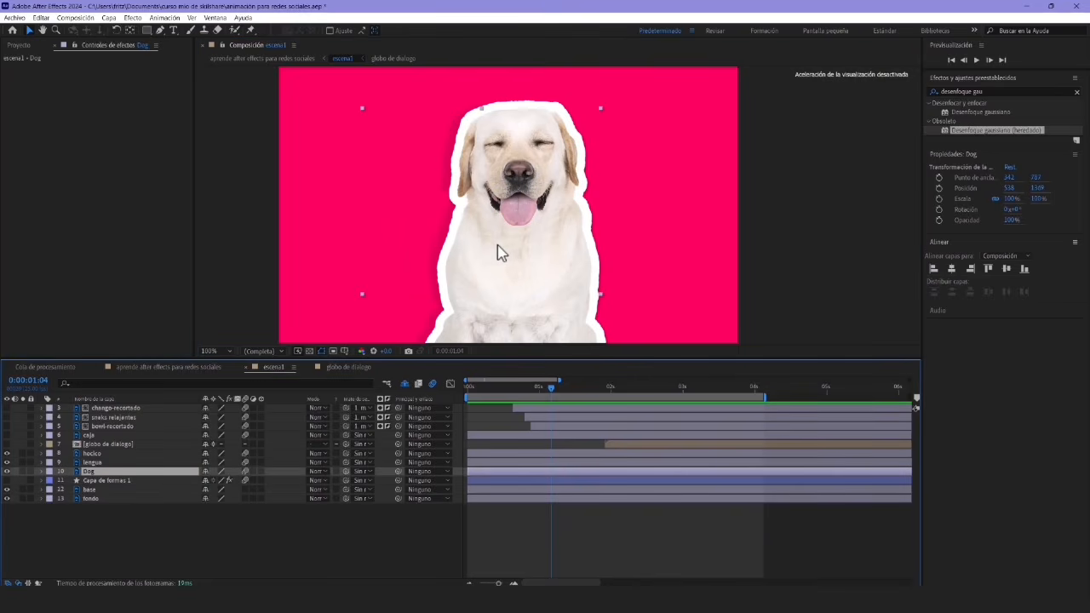
pyautogui.scroll(-2, 526, 273)
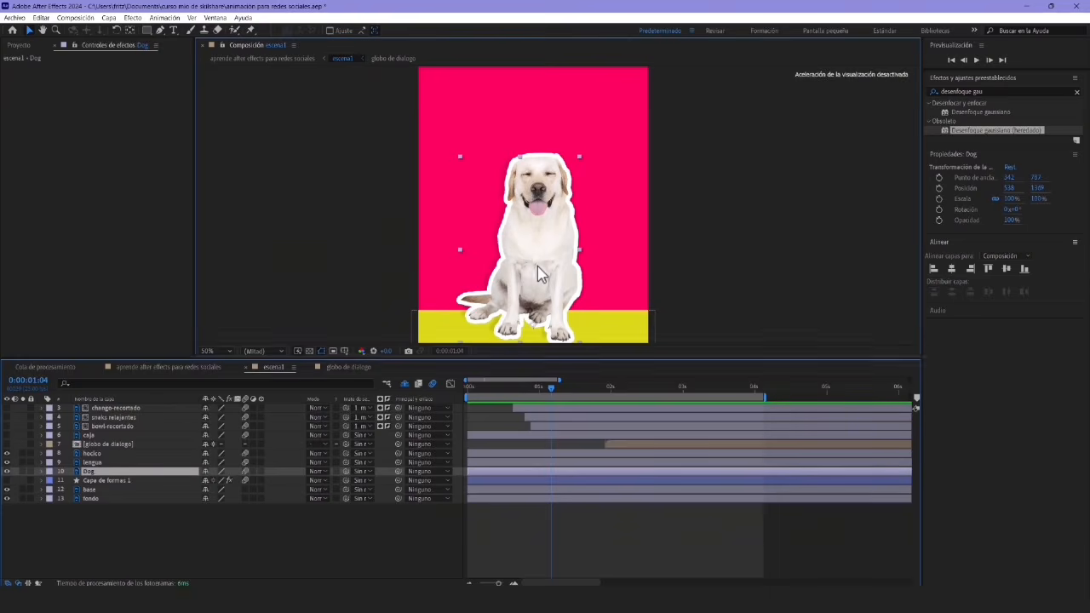
pyautogui.moveTo(534, 268); pyautogui.dragTo(472, 269)
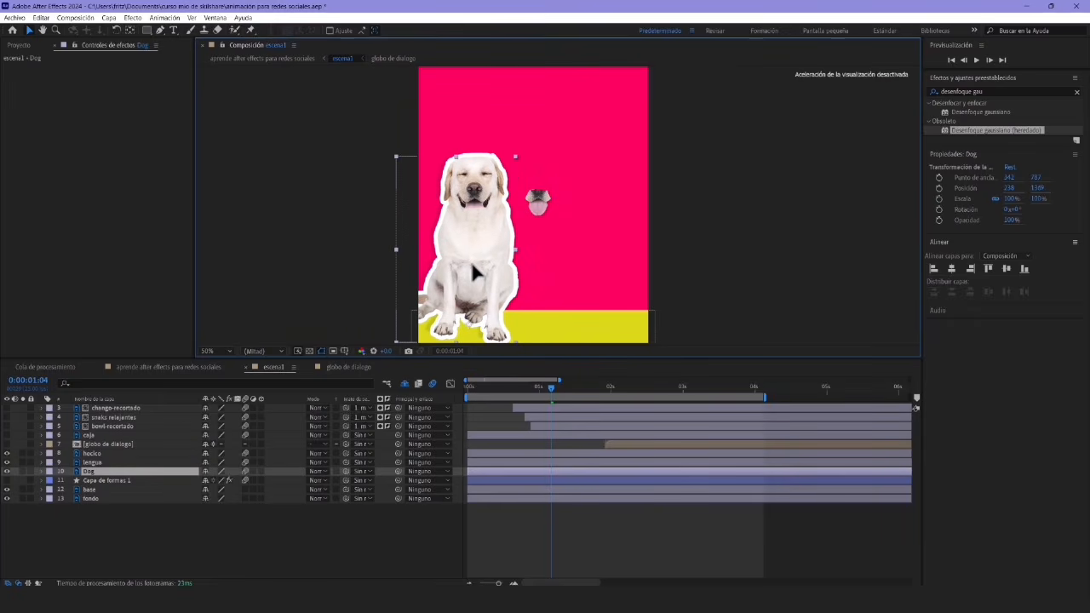
pyautogui.hotkey('ctrl', 'z')
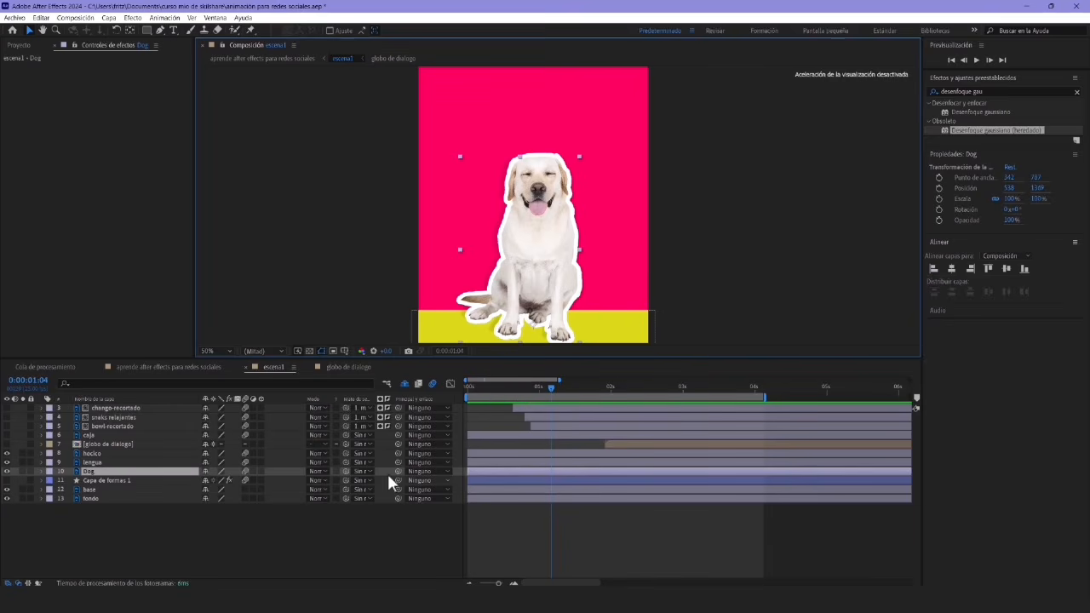
# Precompose the hocico, lengua and Dog layers into a new composition named perro
pyautogui.click(138, 471)
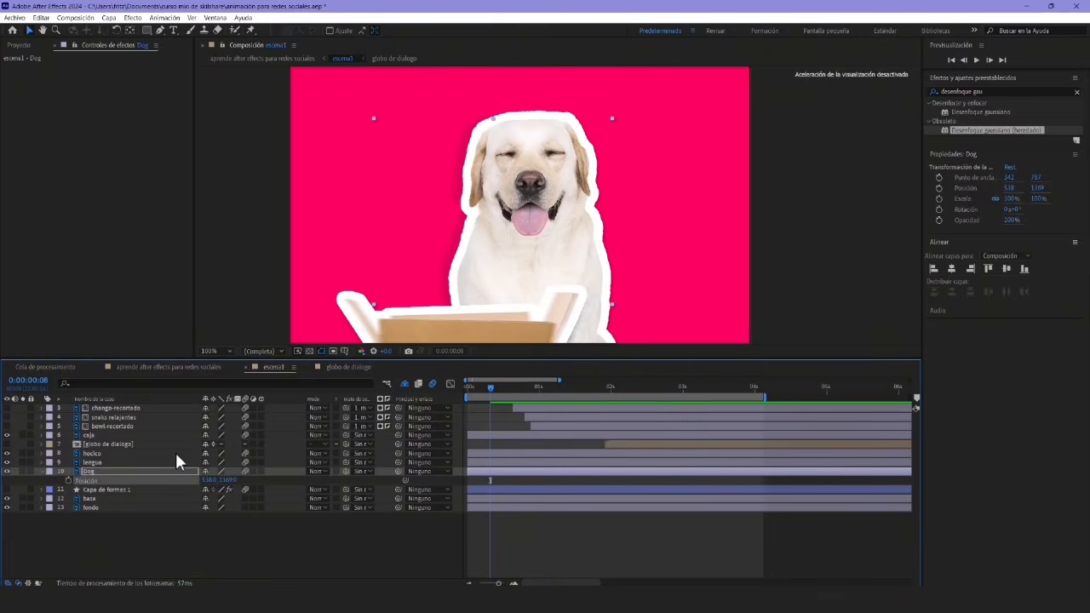
pyautogui.keyDown('shift'); pyautogui.click(90, 454); pyautogui.keyUp('shift')
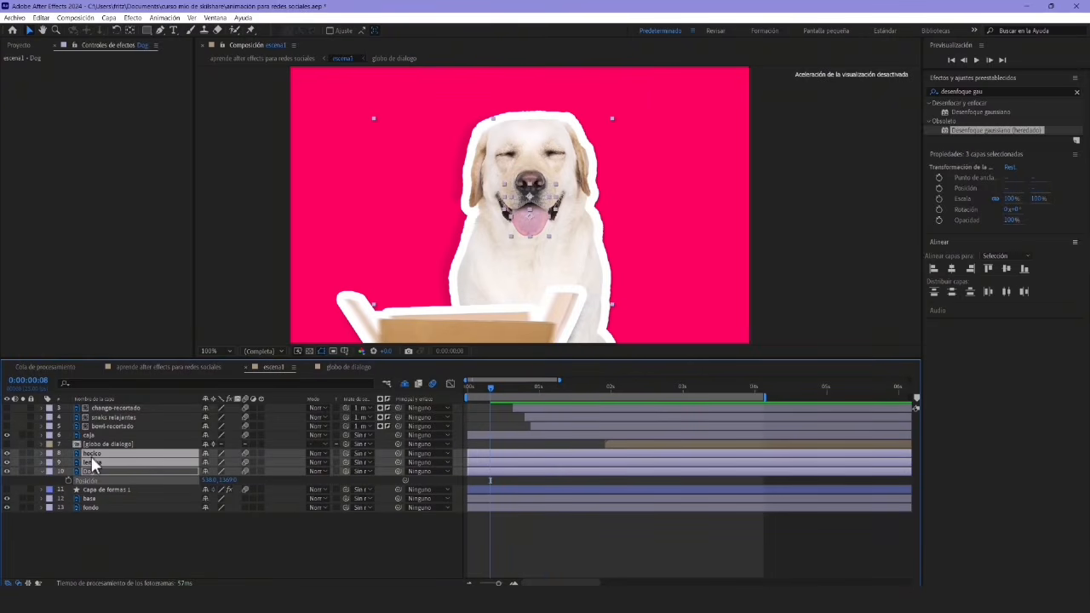
pyautogui.rightClick(101, 464)
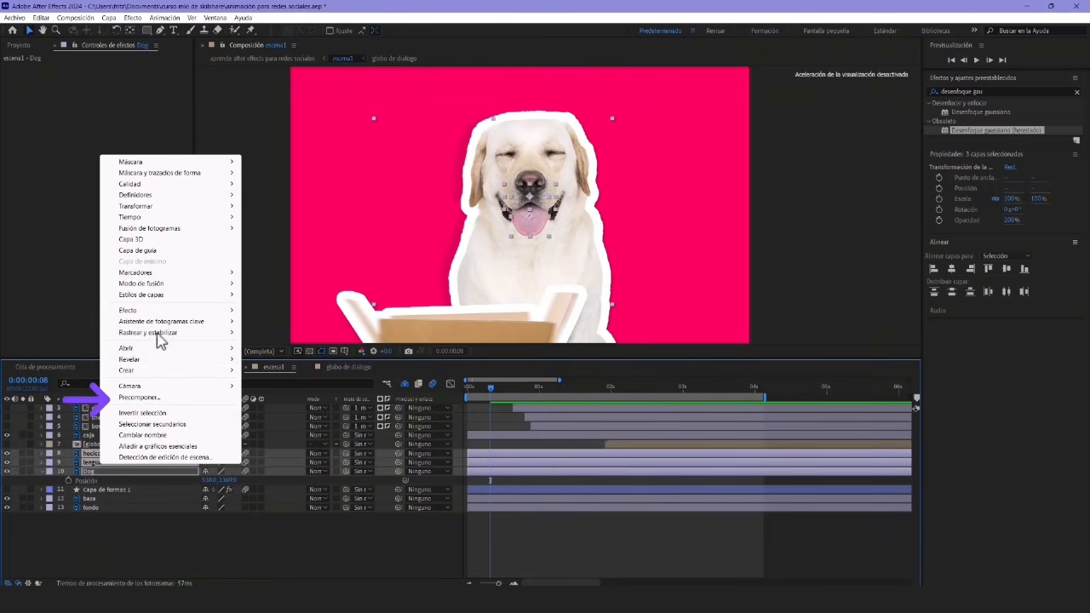
pyautogui.click(137, 397)
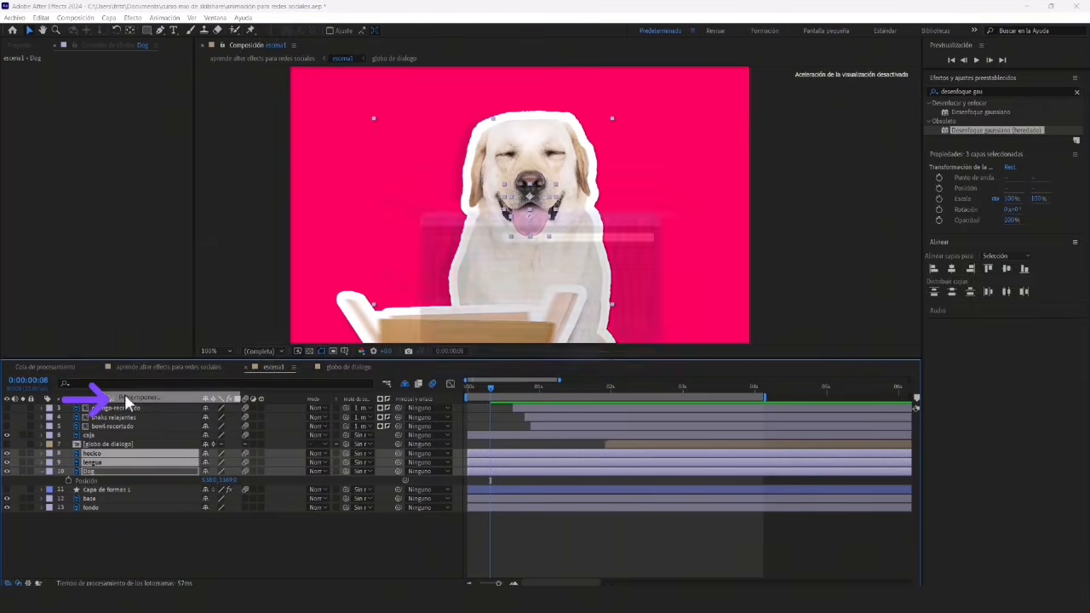
pyautogui.write('perr')
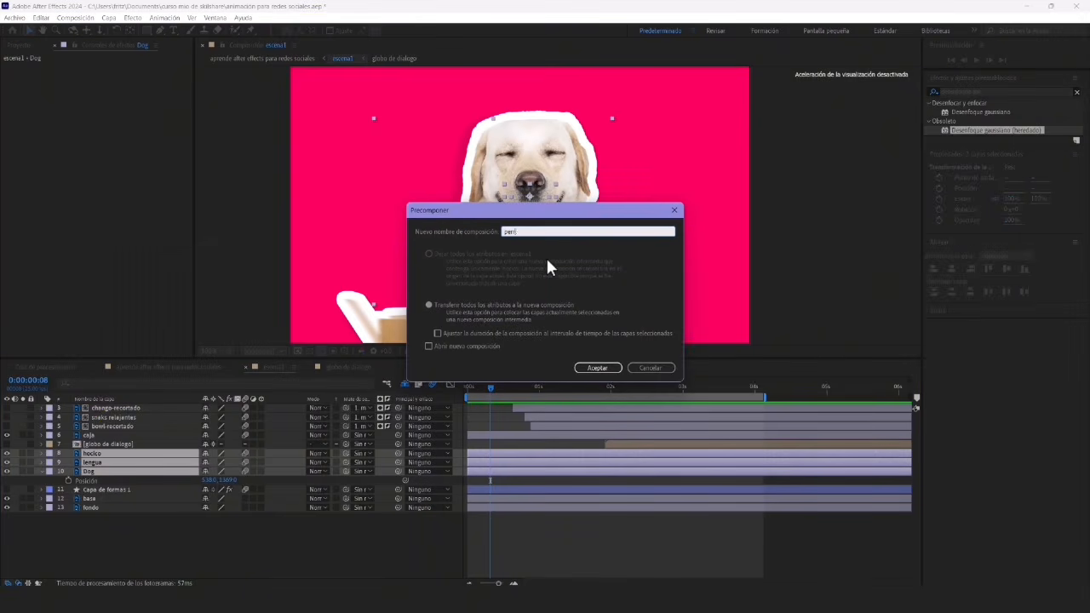
pyautogui.write('o')
pyautogui.press('Return')
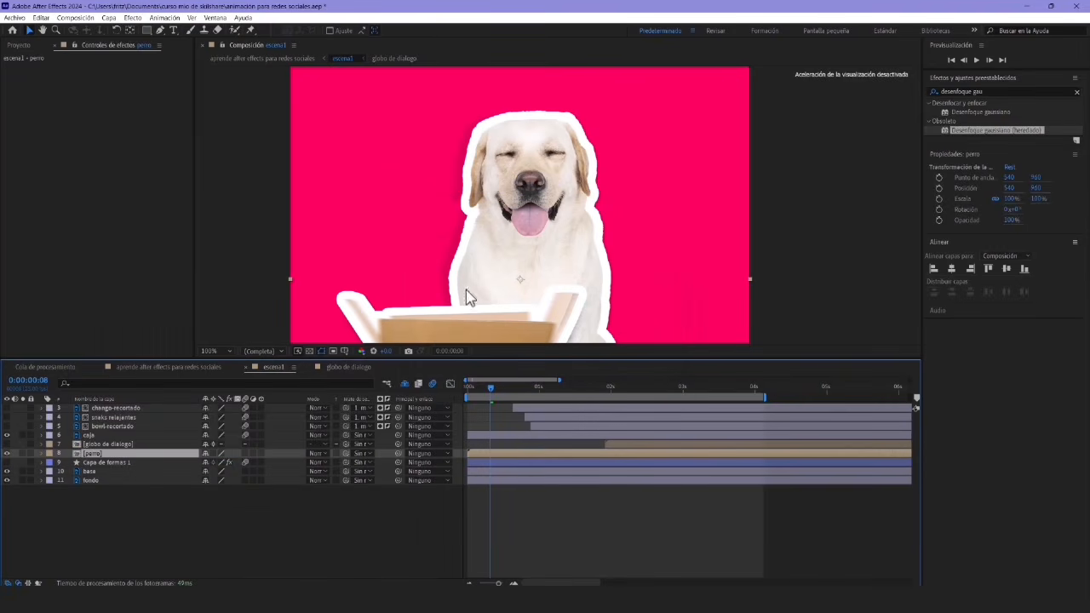
# Preview the perro layer's Posición animation together with the caja layer from the start of escena1
pyautogui.moveTo(475, 392); pyautogui.dragTo(464, 390)
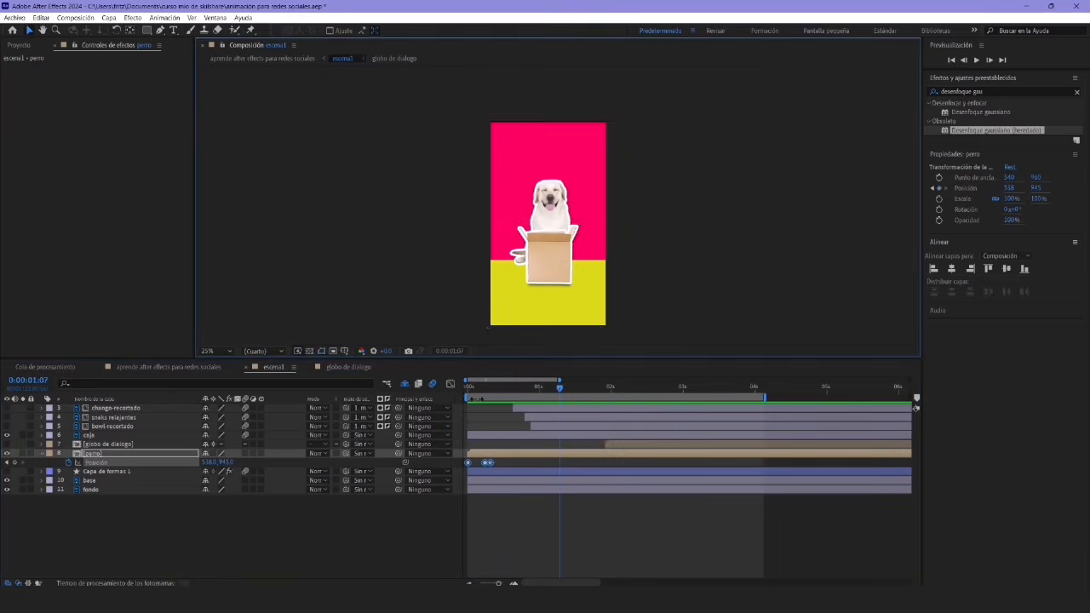
pyautogui.press('space')
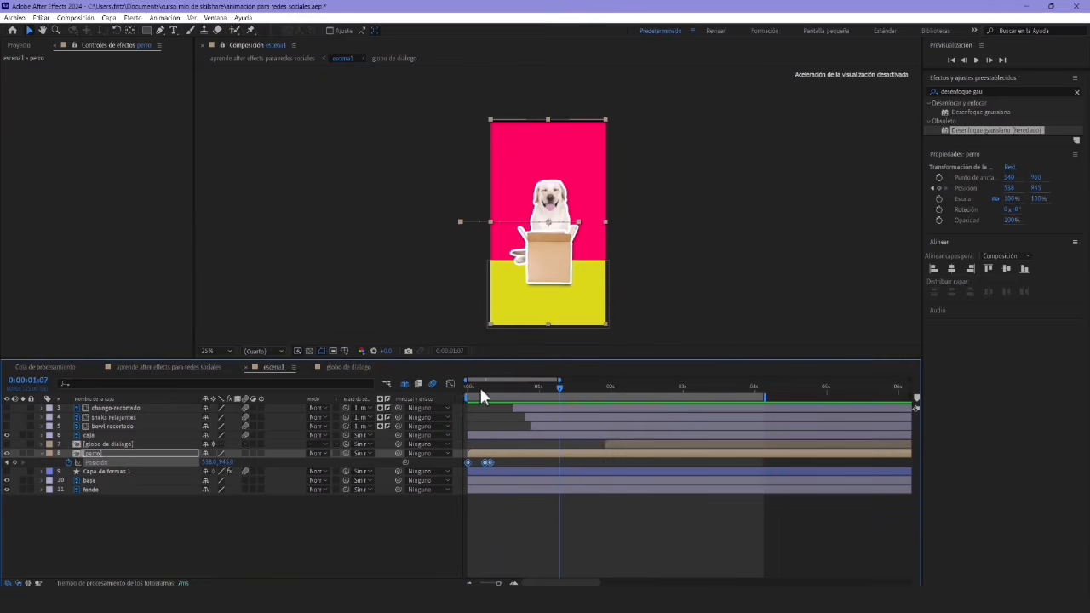
pyautogui.moveTo(481, 391); pyautogui.dragTo(460, 387)
pyautogui.press('space')
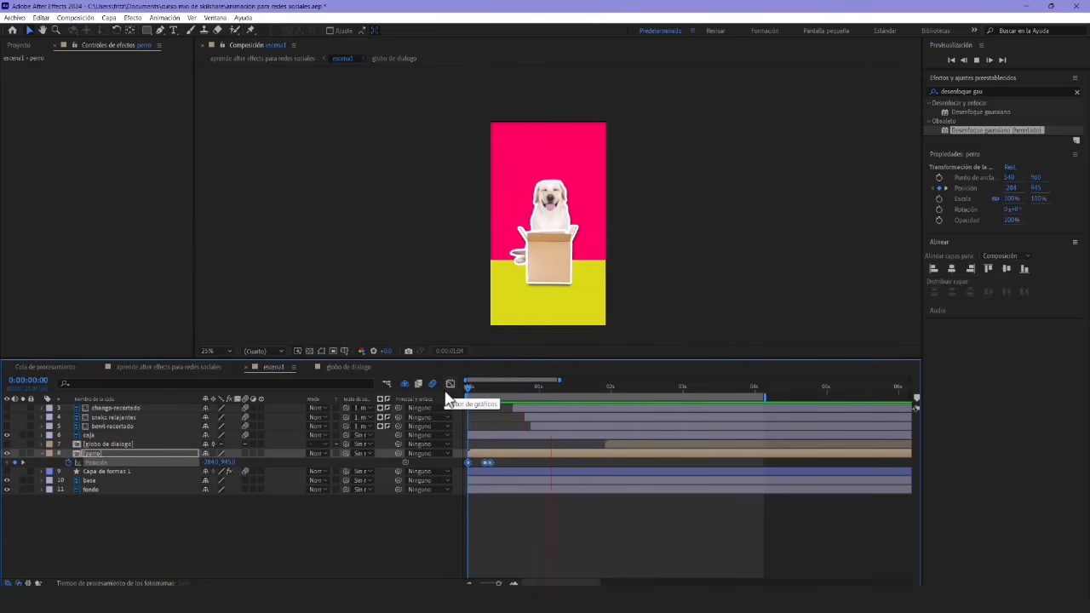
pyautogui.press('space')
pyautogui.scroll(2, 523, 265)
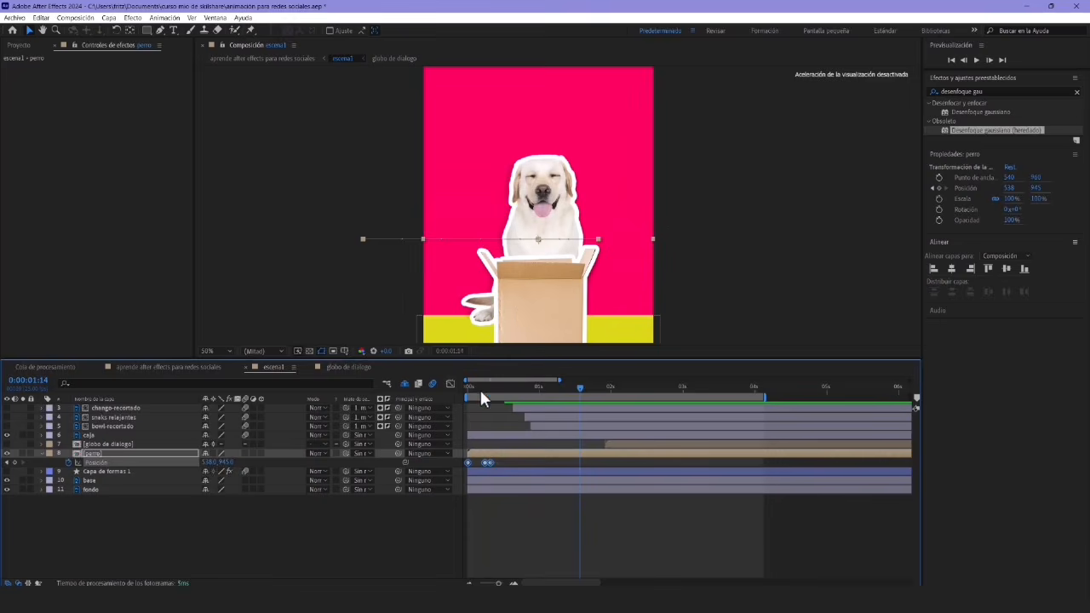
pyautogui.moveTo(479, 388); pyautogui.dragTo(457, 391)
pyautogui.press('space')
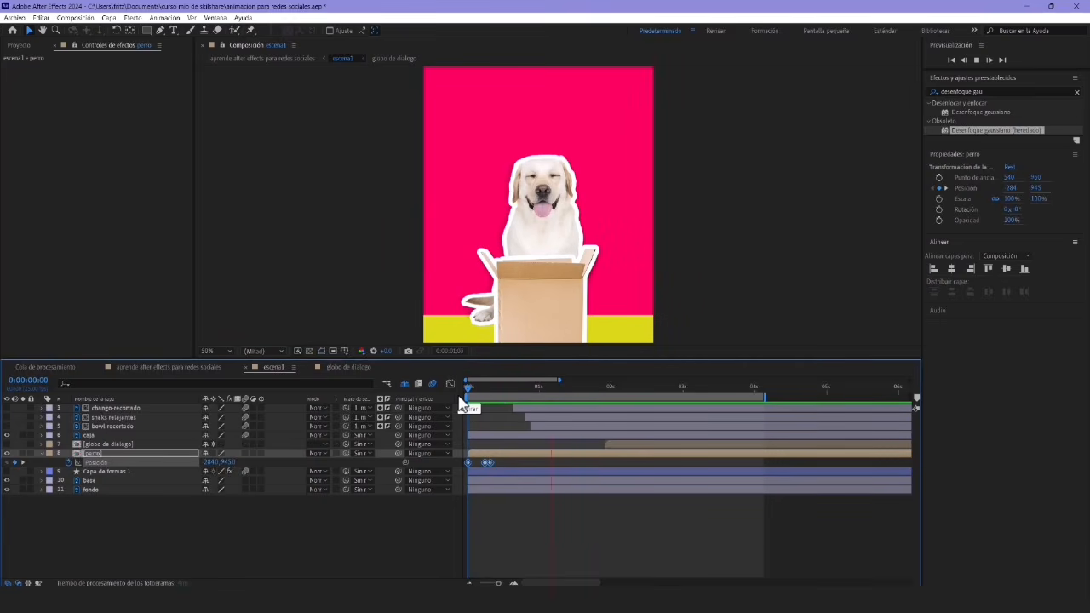
pyautogui.press('space')
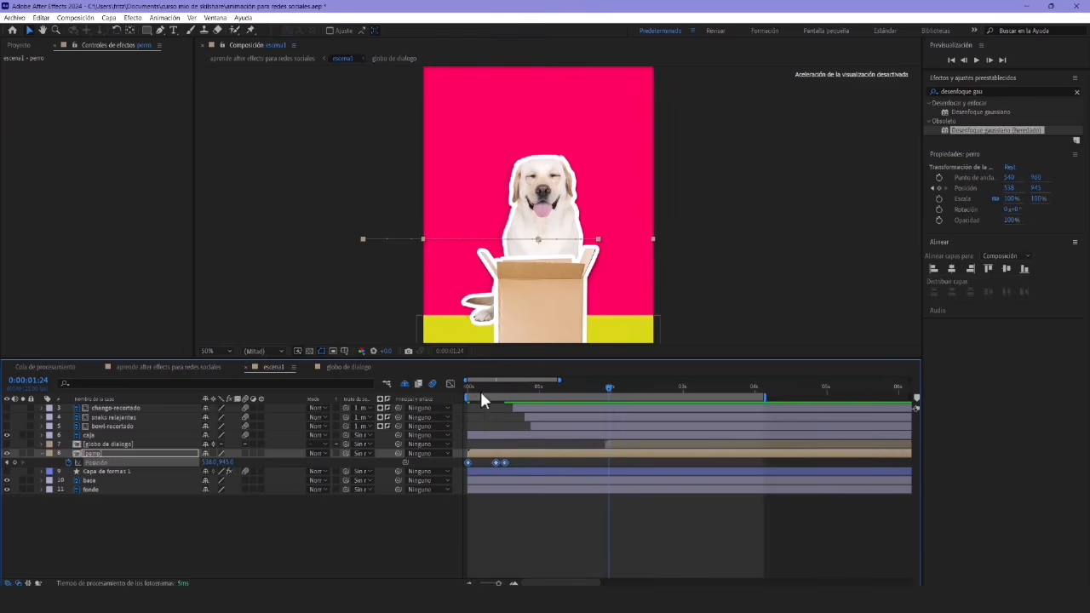
# Retime the perro layer's last two Posición keyframes against the box's arrival, previewing the entrance after each adjustment
pyautogui.press('space')
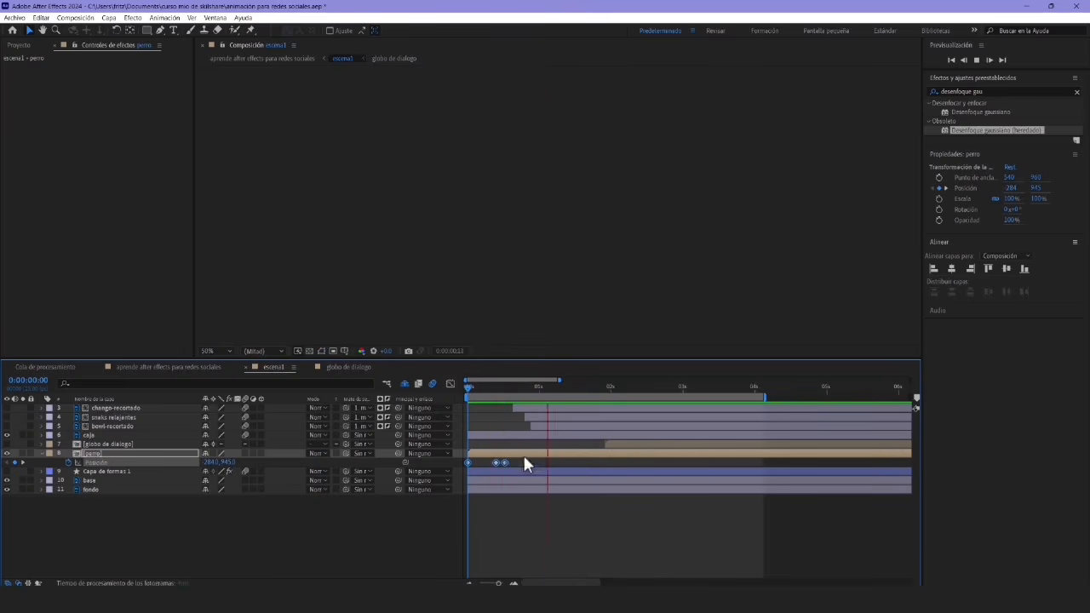
pyautogui.press('space')
pyautogui.press('space')
pyautogui.moveTo(495, 462); pyautogui.dragTo(500, 462)
pyautogui.press('space')
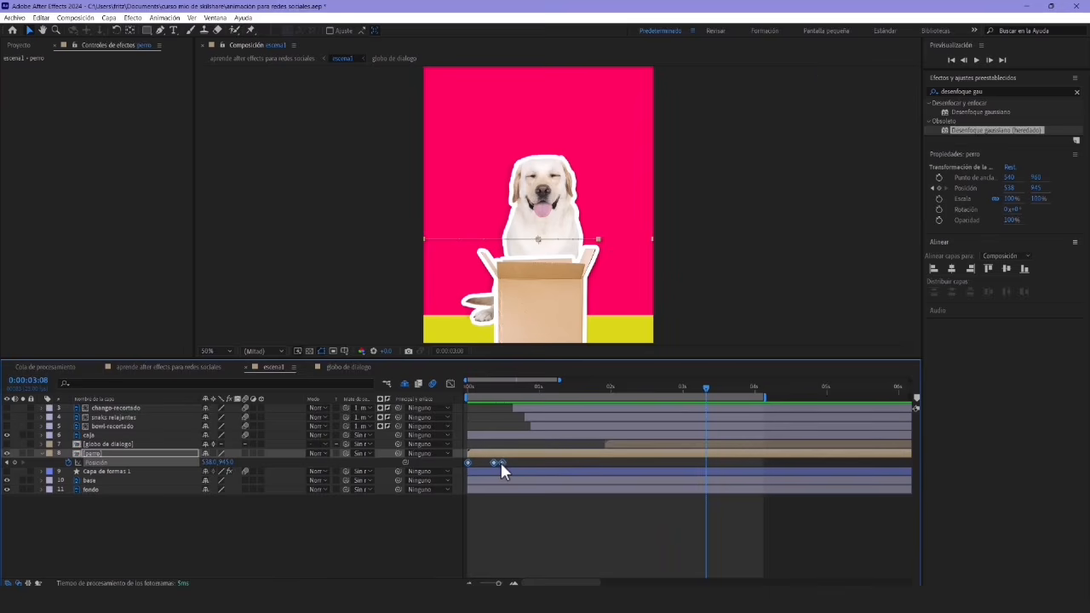
pyautogui.press('space')
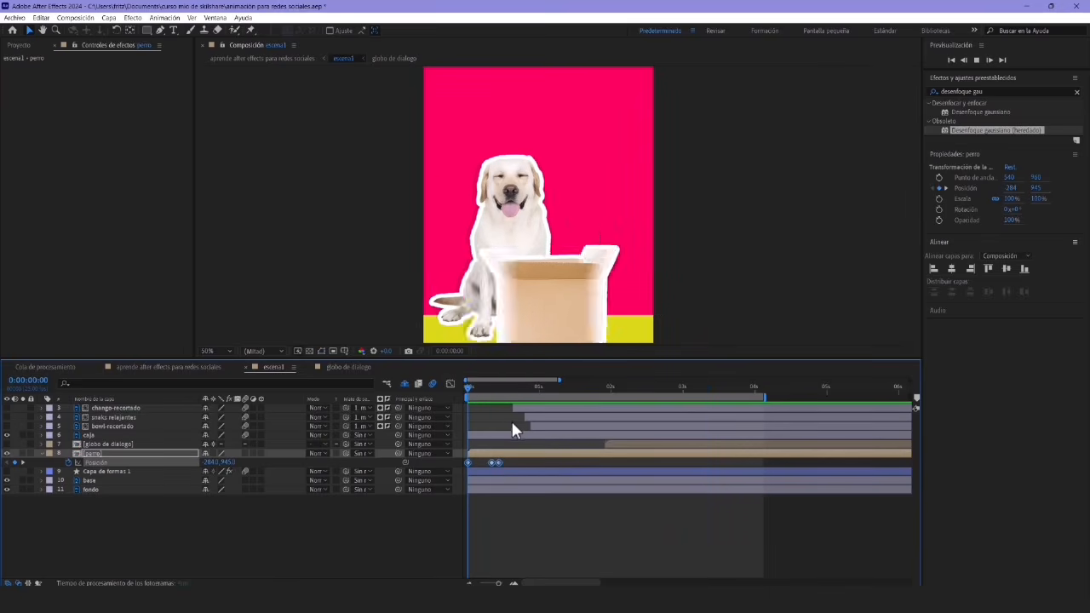
pyautogui.press('space')
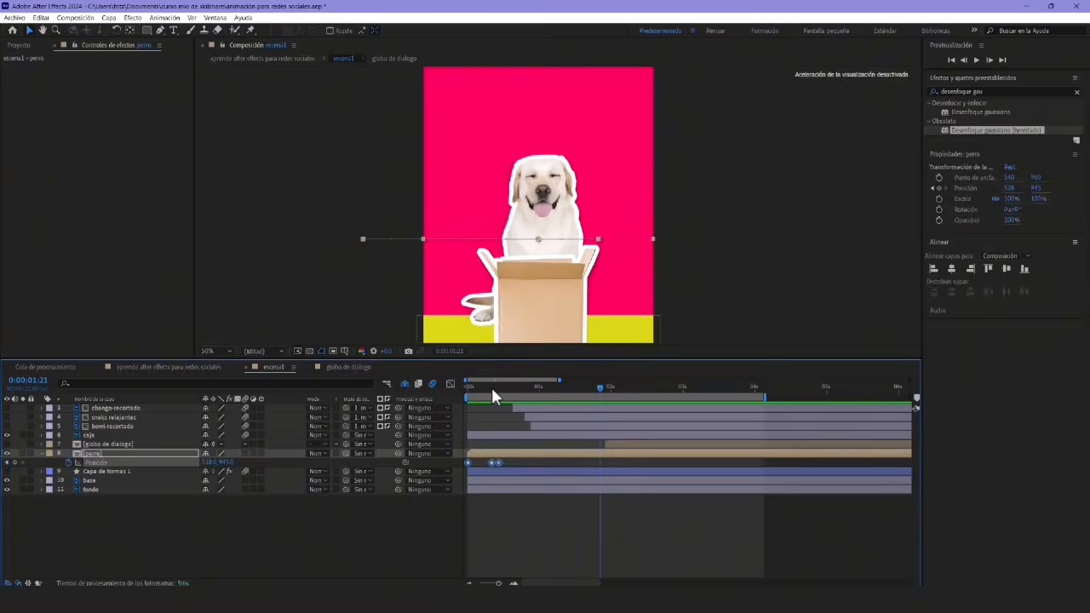
pyautogui.press('space')
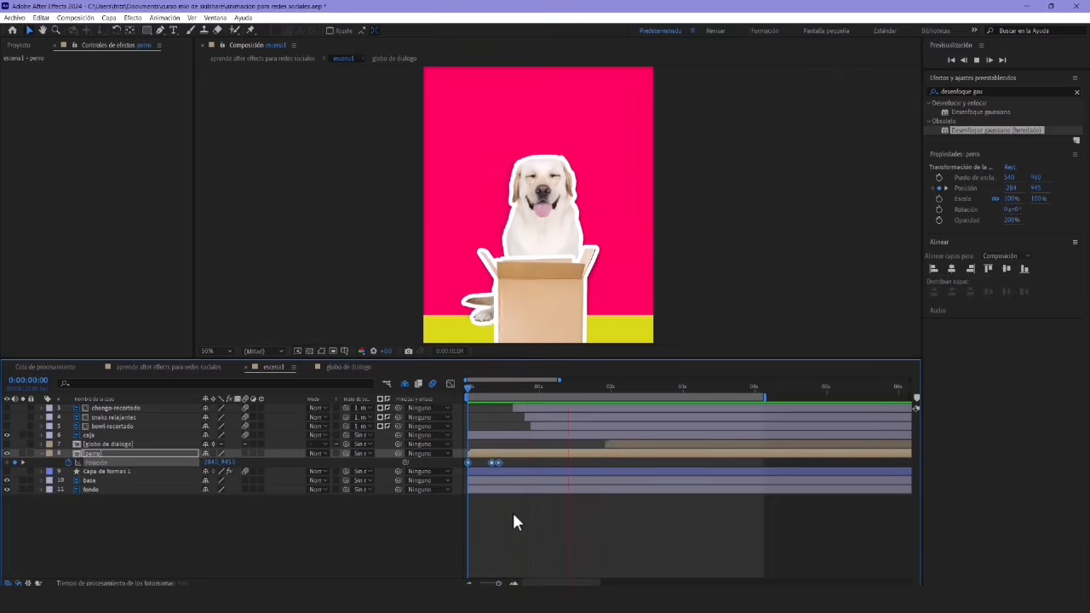
pyautogui.press('space')
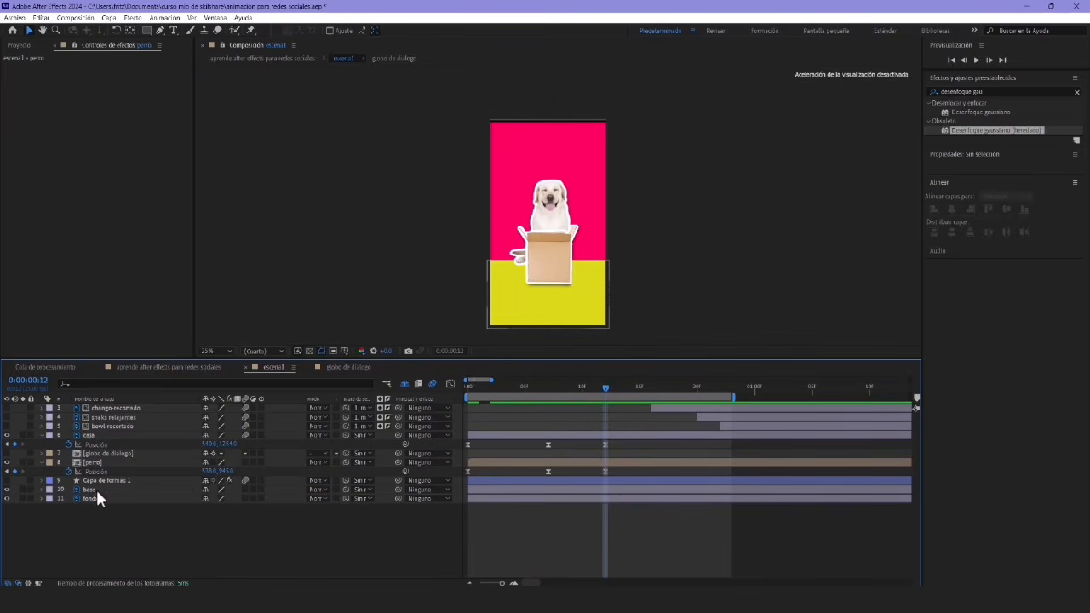
# Make the Capa de formas 1 shadow layer visible and preview the scene from 0:00:00:00
pyautogui.click(7, 481)
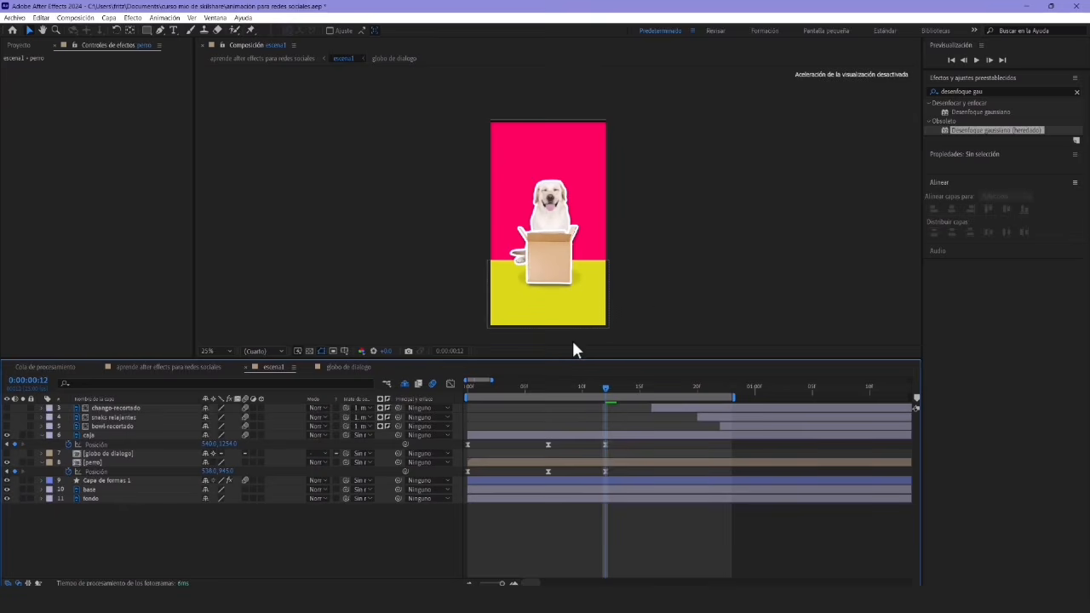
pyautogui.click(656, 297)
pyautogui.scroll(2, 655, 295)
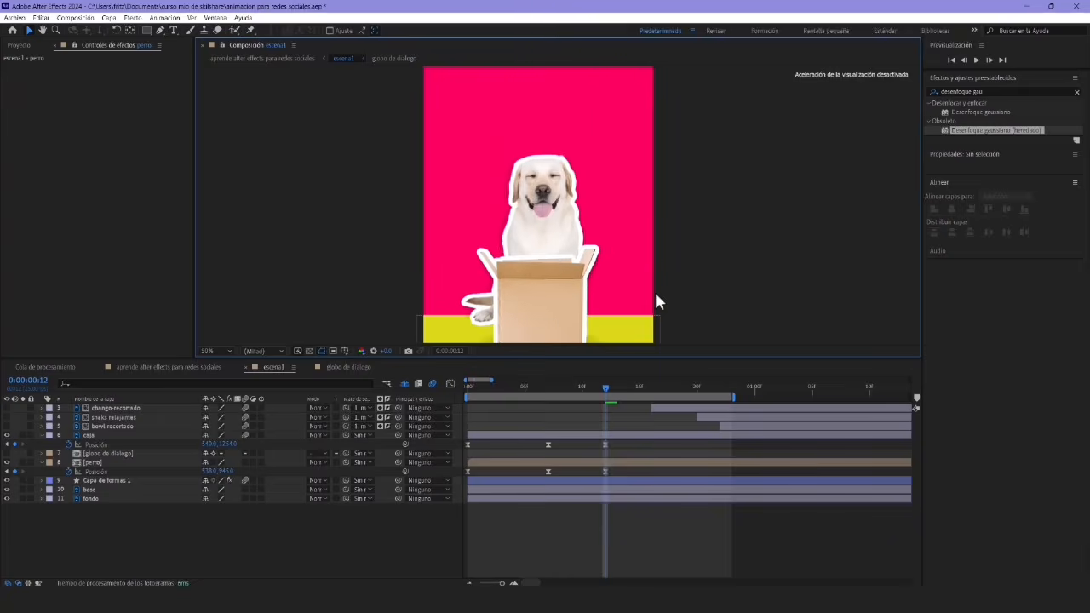
pyautogui.moveTo(642, 304); pyautogui.dragTo(657, 199)
pyautogui.moveTo(605, 388); pyautogui.dragTo(446, 401)
pyautogui.press('space')
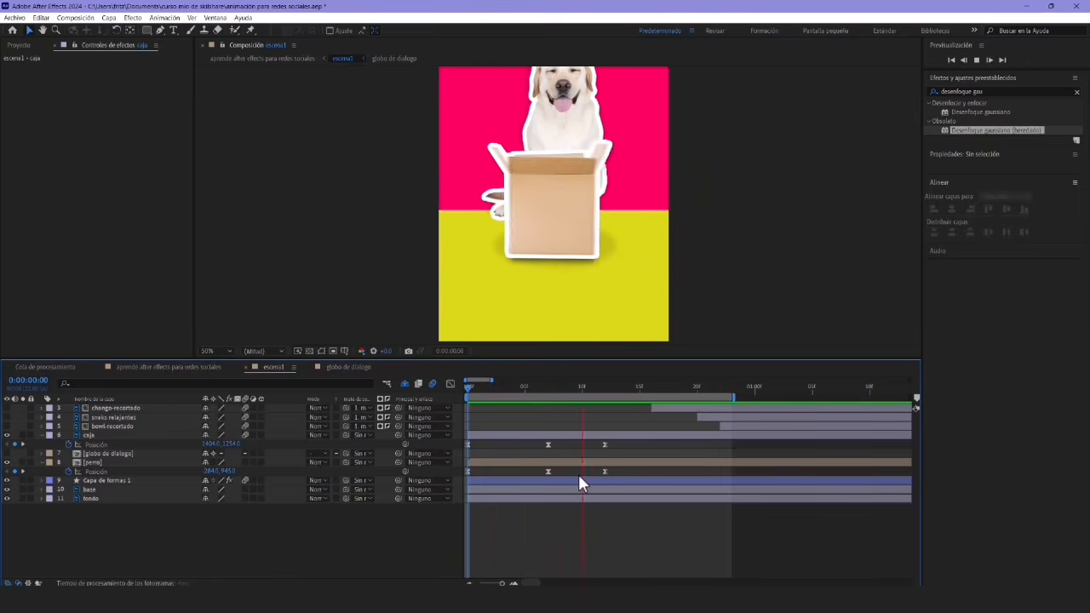
pyautogui.press('space')
# Nudge the Capa de formas 1 shadow down under the box to position 546, 1077
pyautogui.click(582, 479)
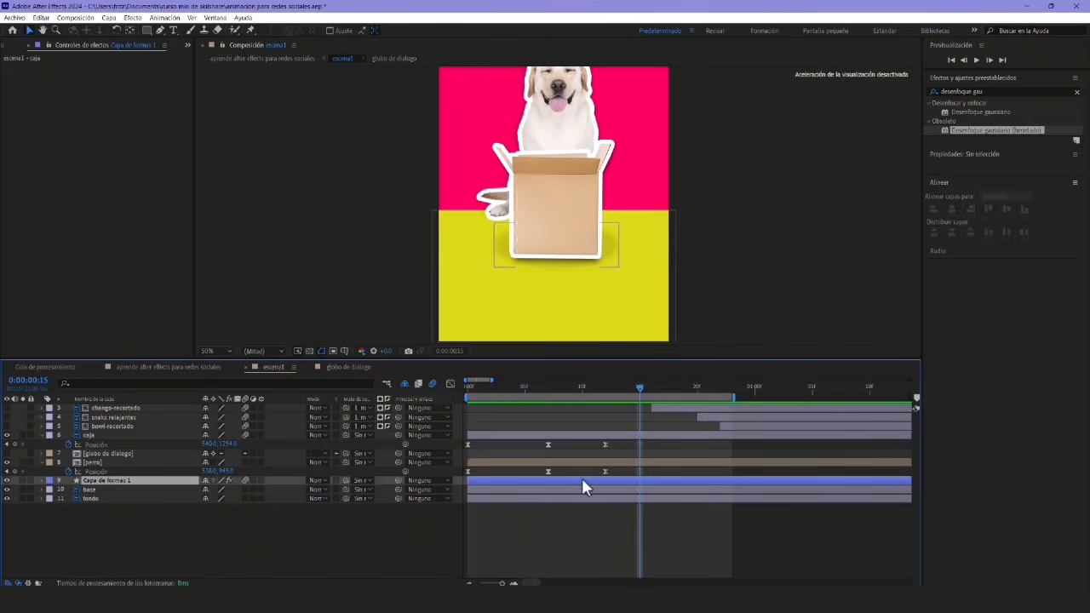
pyautogui.press('Down')
pyautogui.press('Down')
pyautogui.press('Down')
pyautogui.press('Down')
pyautogui.press('Down')
pyautogui.press('Down')
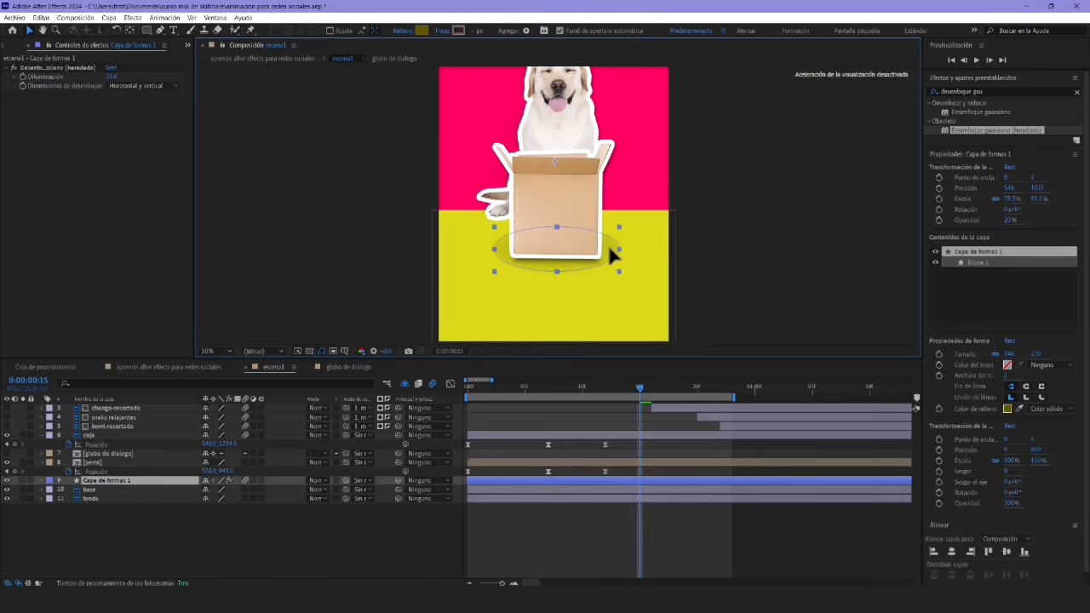
pyautogui.click(710, 301)
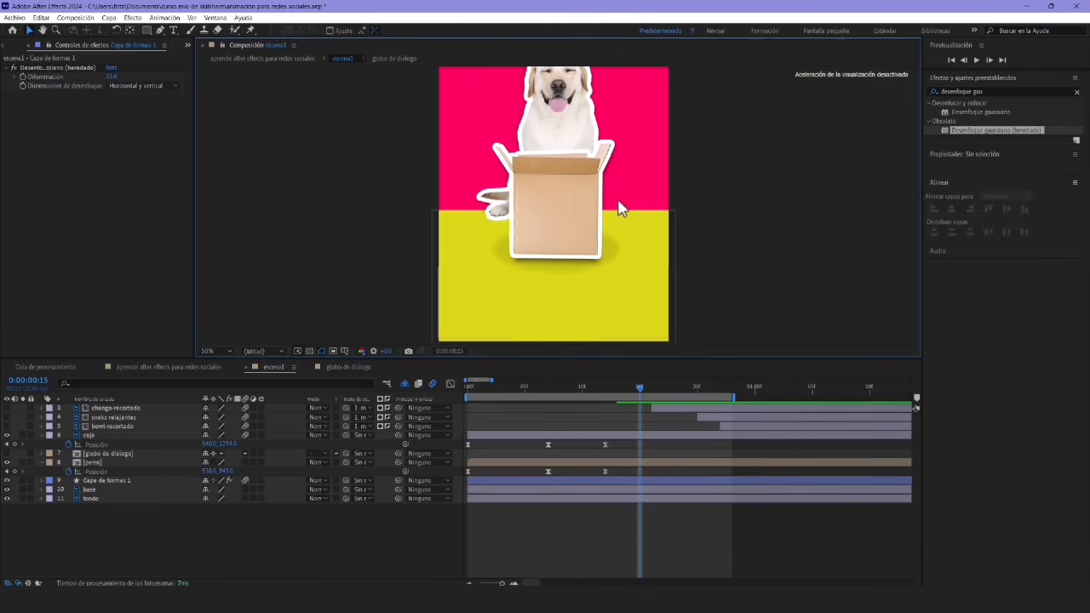
pyautogui.moveTo(551, 134); pyautogui.dragTo(533, 145)
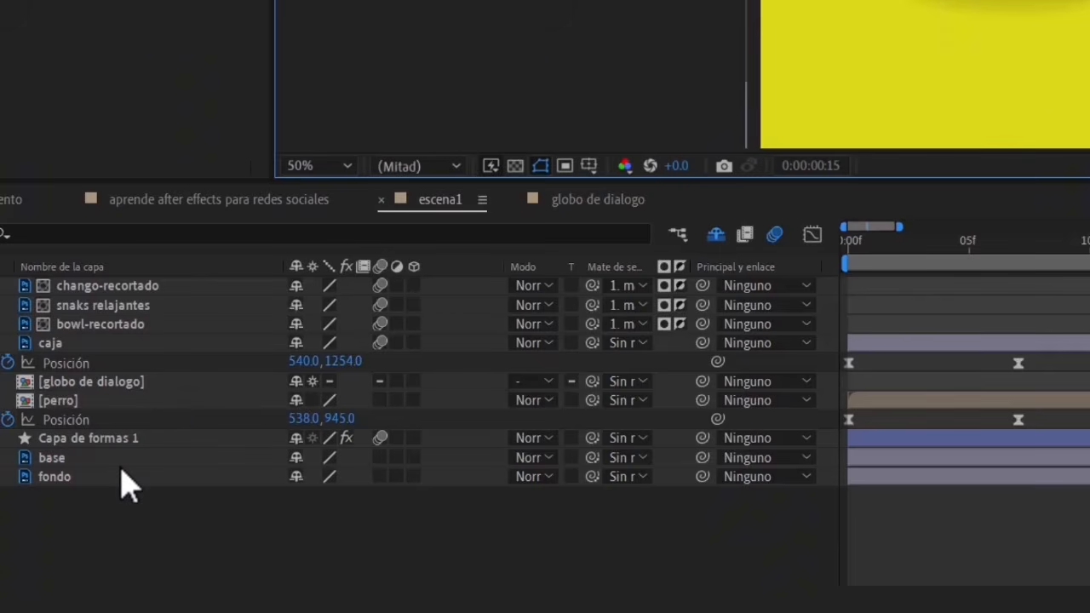
# Rename the Capa de formas 1 layer as sombra
pyautogui.rightClick(103, 439)
pyautogui.click(162, 377)
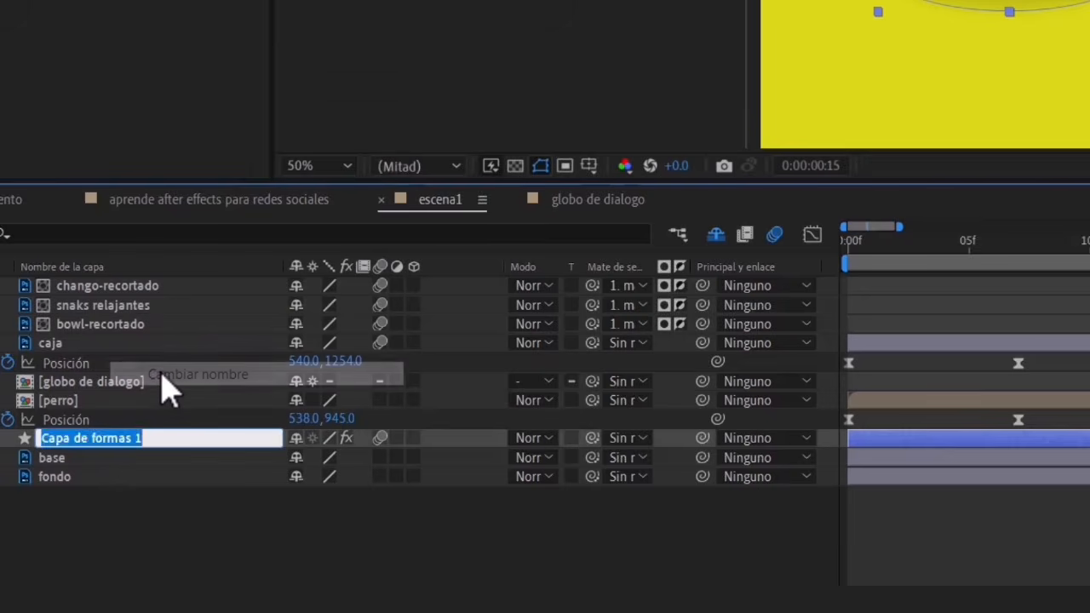
pyautogui.write('sombra')
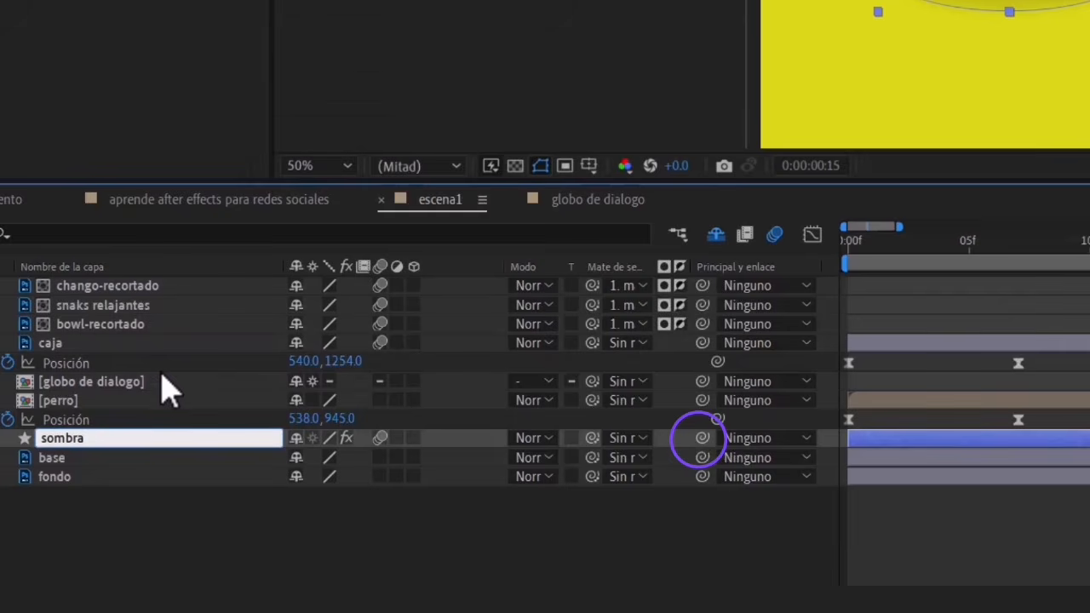
pyautogui.click(213, 533)
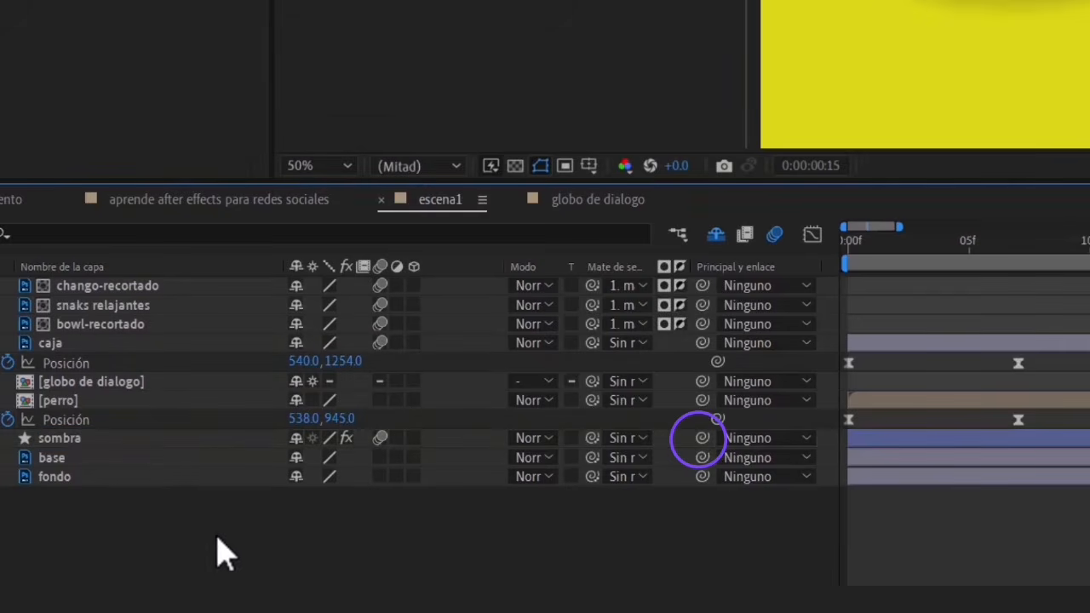
# Parent the sombra layer to the caja layer and preview the box entrance from the start
pyautogui.click(154, 441)
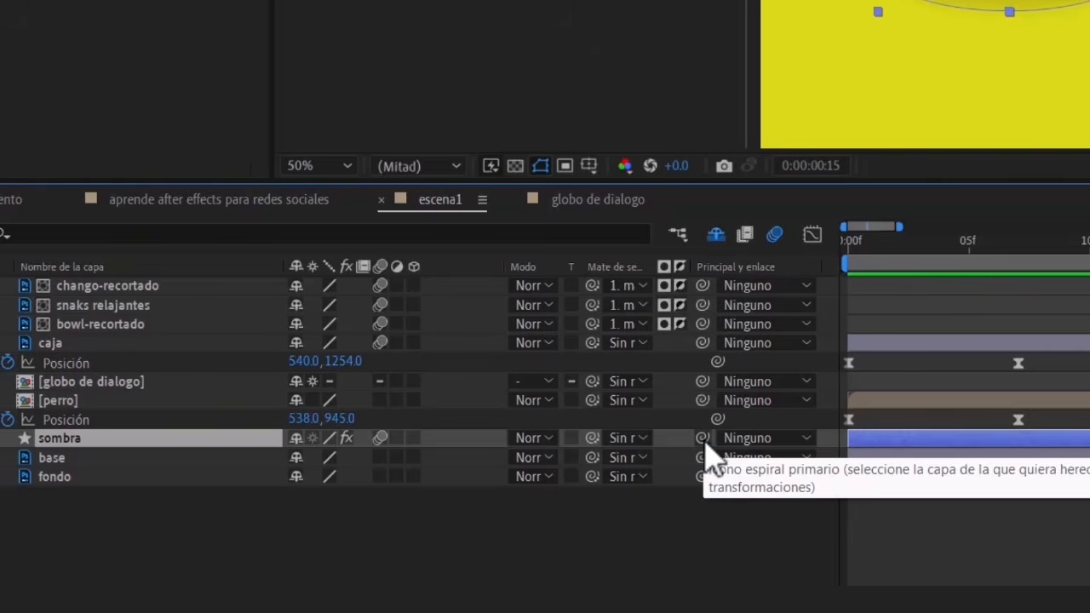
pyautogui.moveTo(705, 445); pyautogui.dragTo(92, 353)
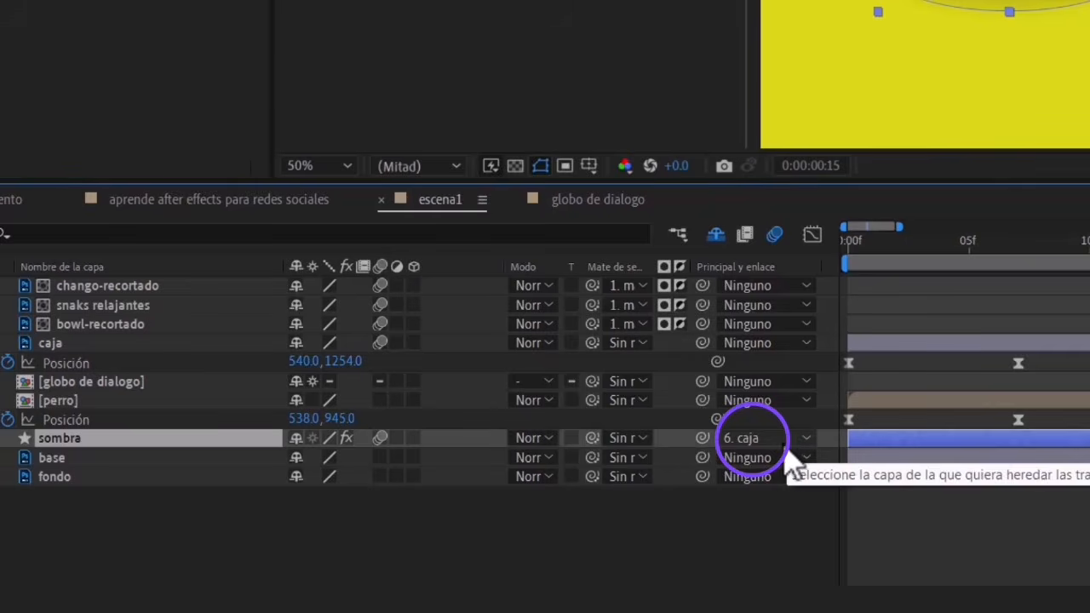
pyautogui.moveTo(895, 245); pyautogui.dragTo(839, 242)
pyautogui.press('space')
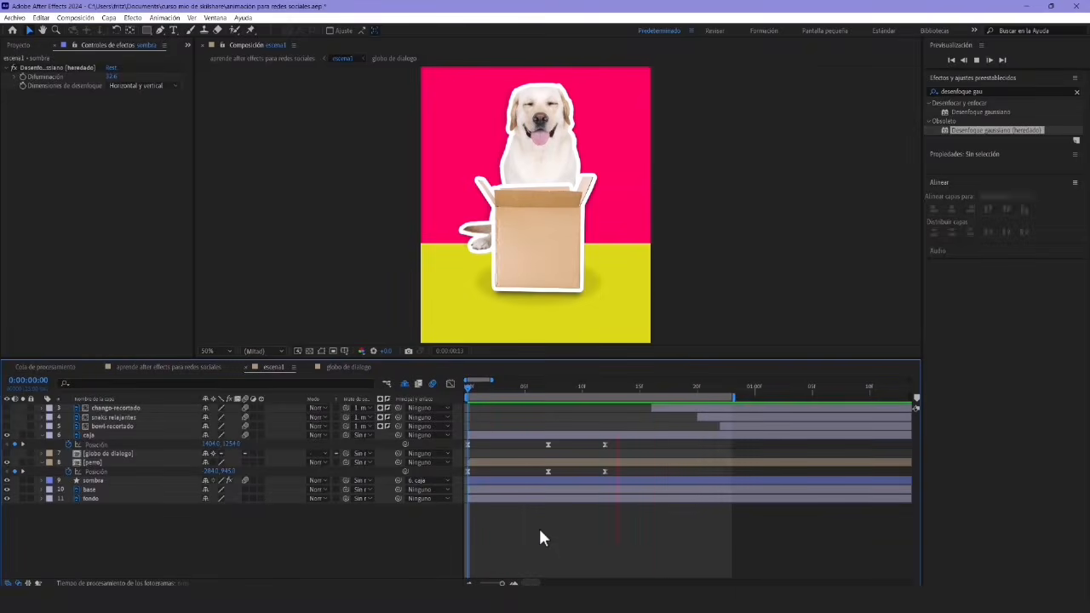
pyautogui.press('space')
pyautogui.press(',')
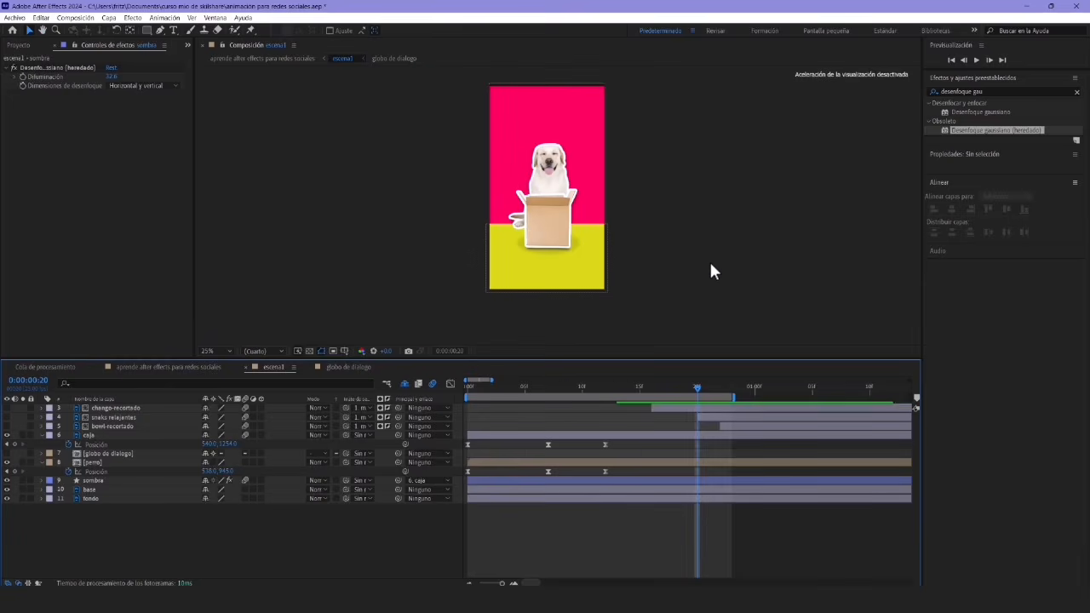
pyautogui.moveTo(578, 387); pyautogui.dragTo(604, 392)
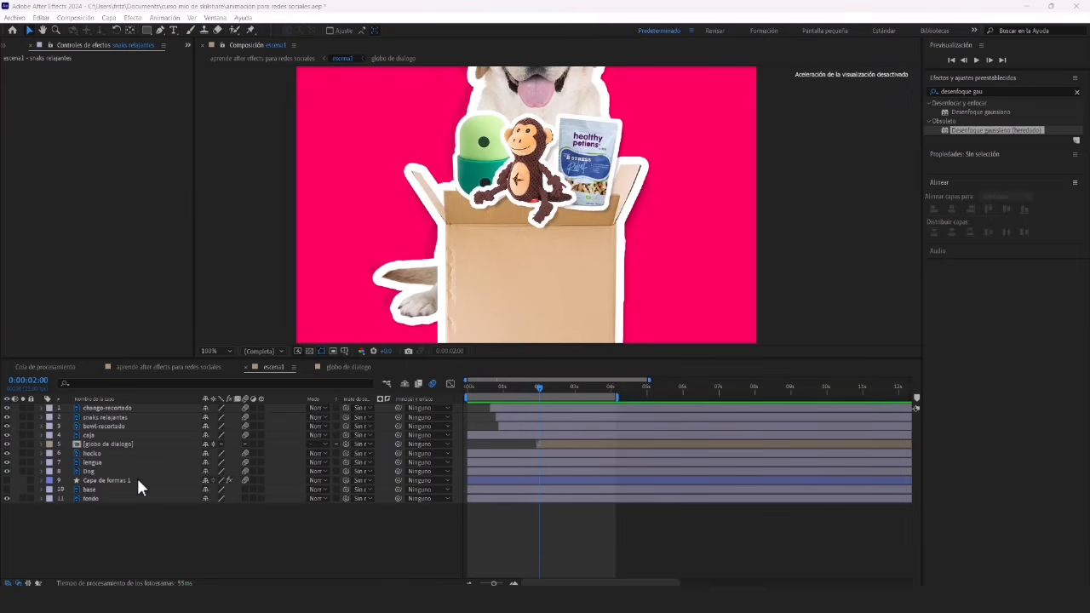
# Try drawing a small rectangular mask on the lower front of the caja layer, and undo it
pyautogui.click(137, 480)
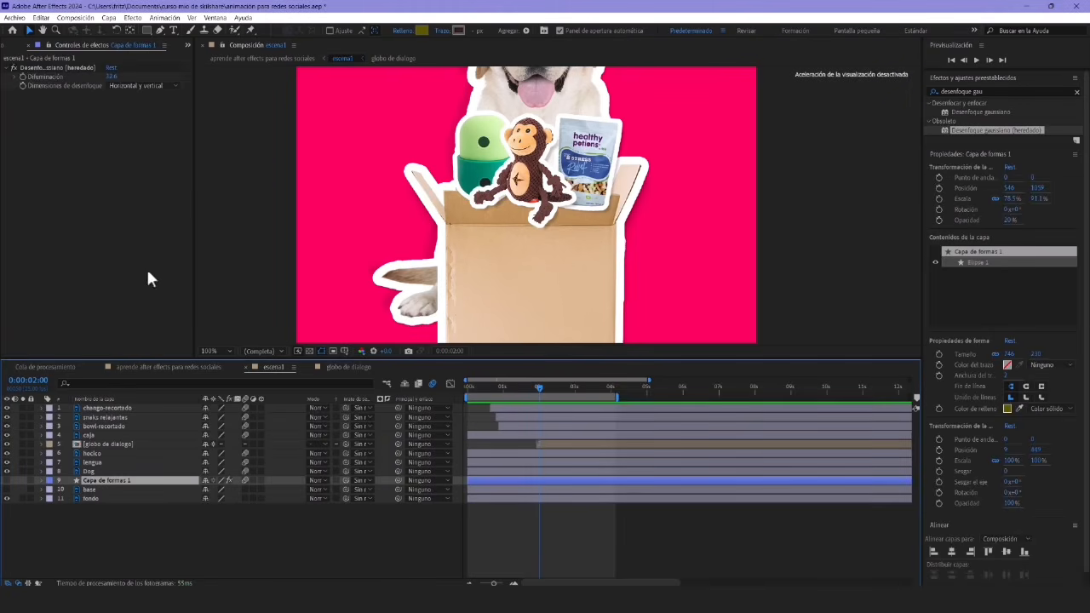
pyautogui.click(104, 435)
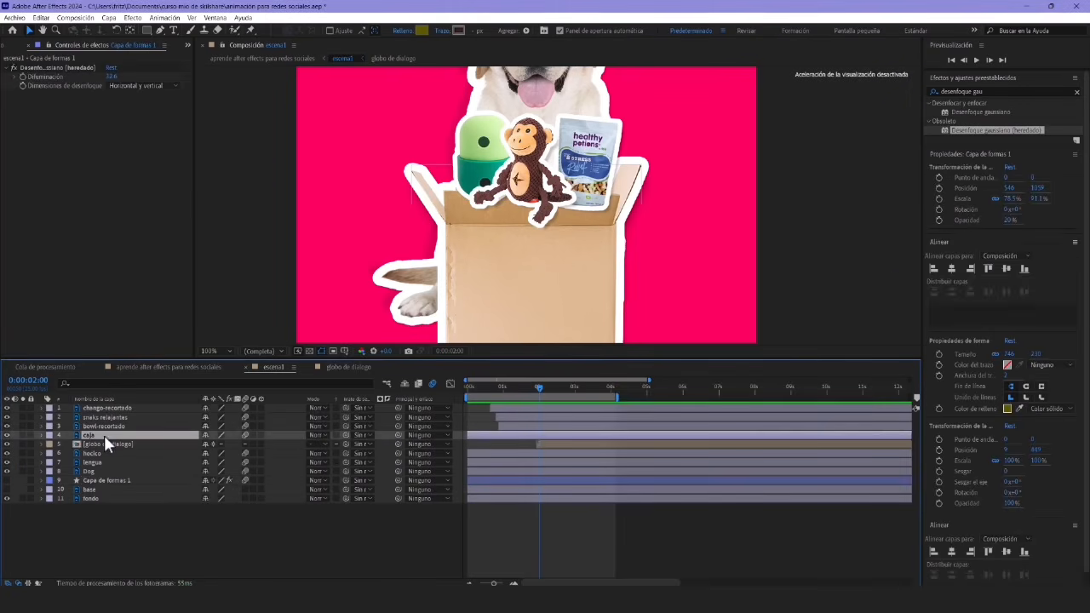
pyautogui.click(147, 30)
pyautogui.moveTo(440, 241); pyautogui.dragTo(506, 301)
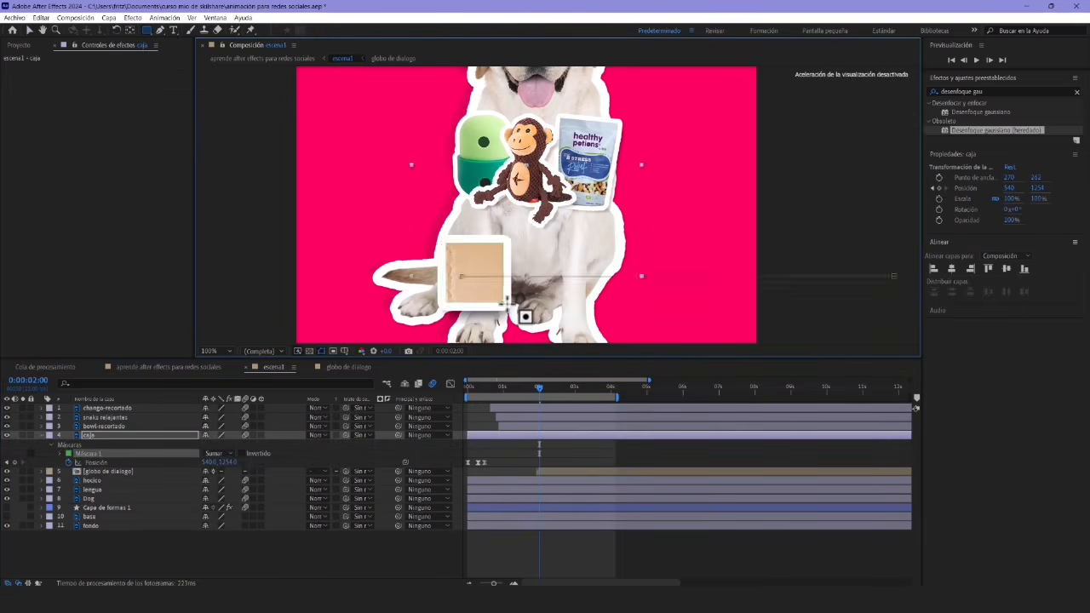
pyautogui.hotkey('ctrl', 'z')
# Try drawing an elliptical mask around the dog's head on the Dog layer
pyautogui.click(99, 473)
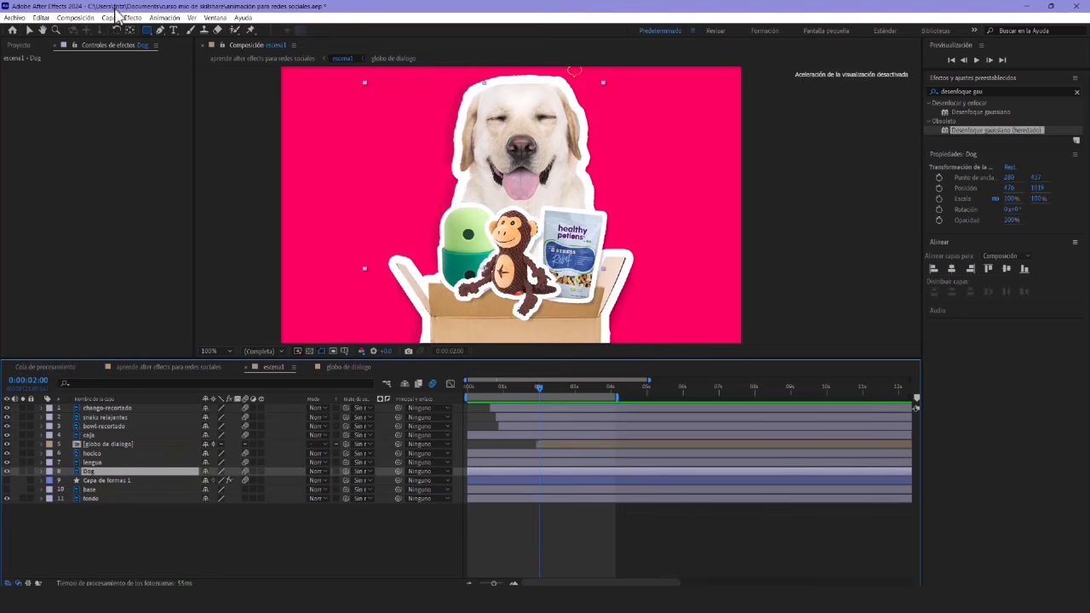
pyautogui.moveTo(149, 28); pyautogui.dragTo(170, 53)
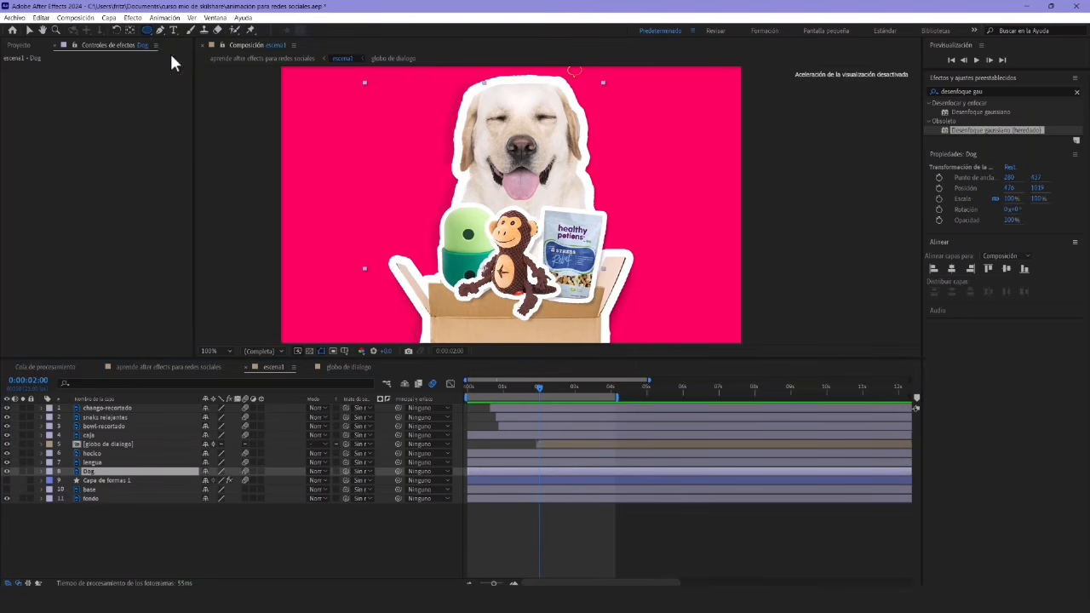
pyautogui.moveTo(460, 77)
pyautogui.mouseDown()
pyautogui.moveTo(540, 143)
pyautogui.moveTo(585, 146)
pyautogui.mouseUp()
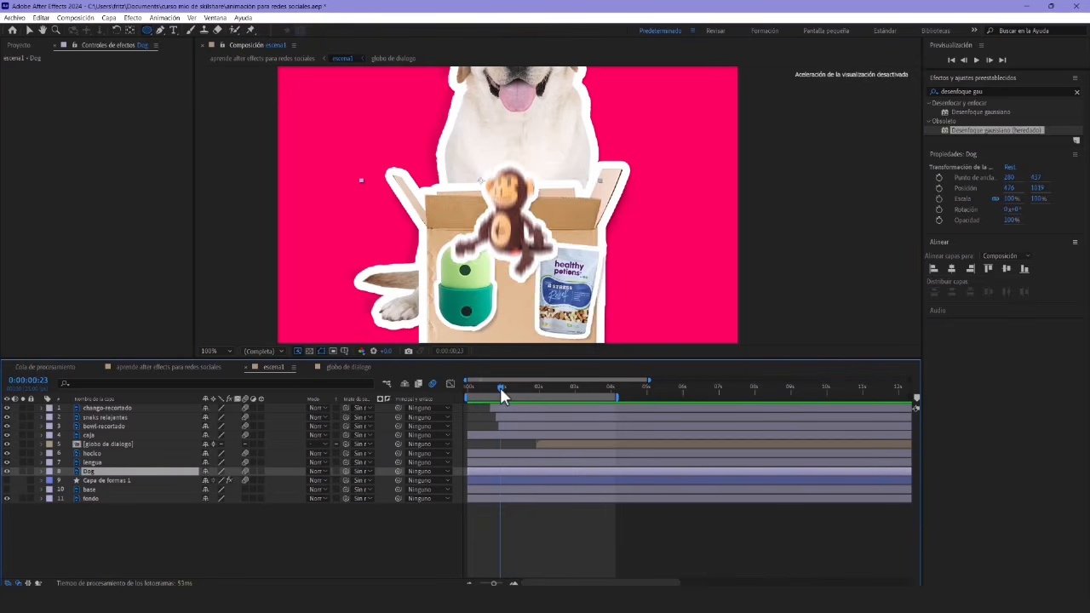
# At 0:00:02:00, draw a rectangle about 607 × 338 over the front of the box as a new shape layer
pyautogui.moveTo(500, 387); pyautogui.dragTo(541, 389)
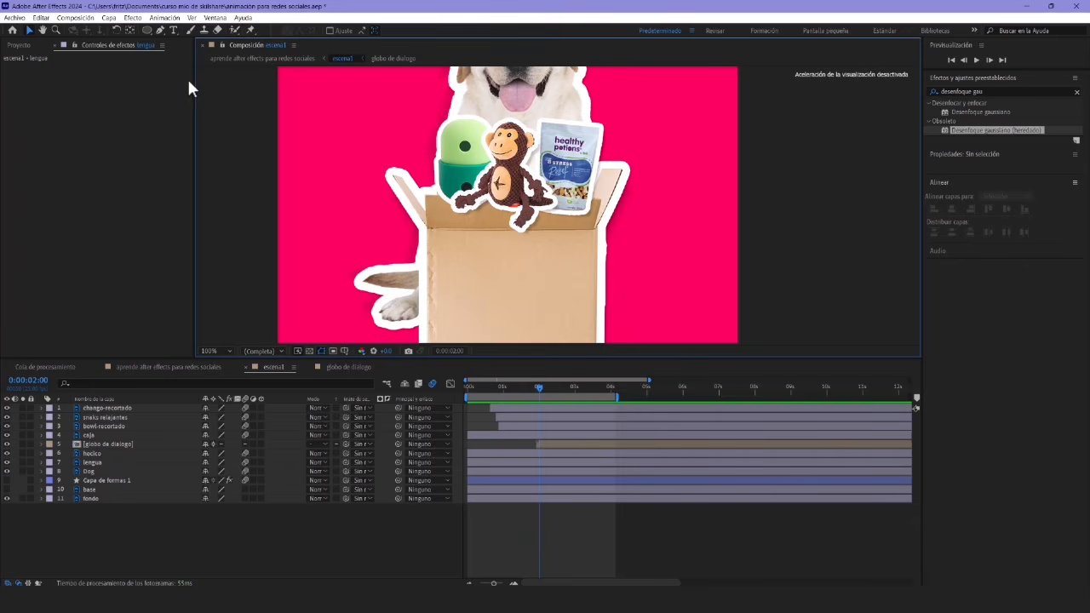
pyautogui.click(148, 30)
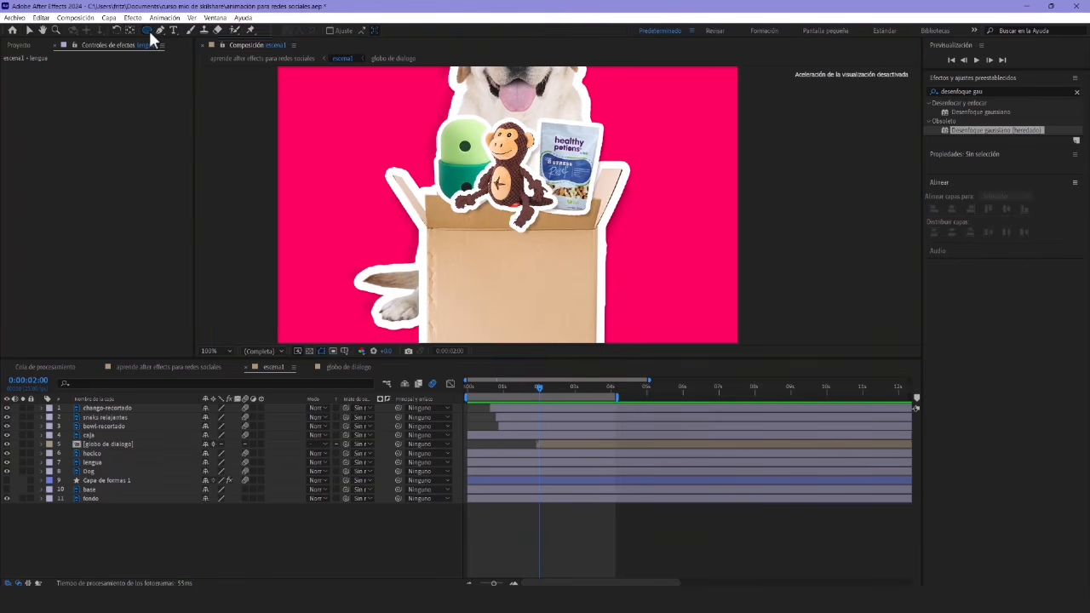
pyautogui.click(173, 29)
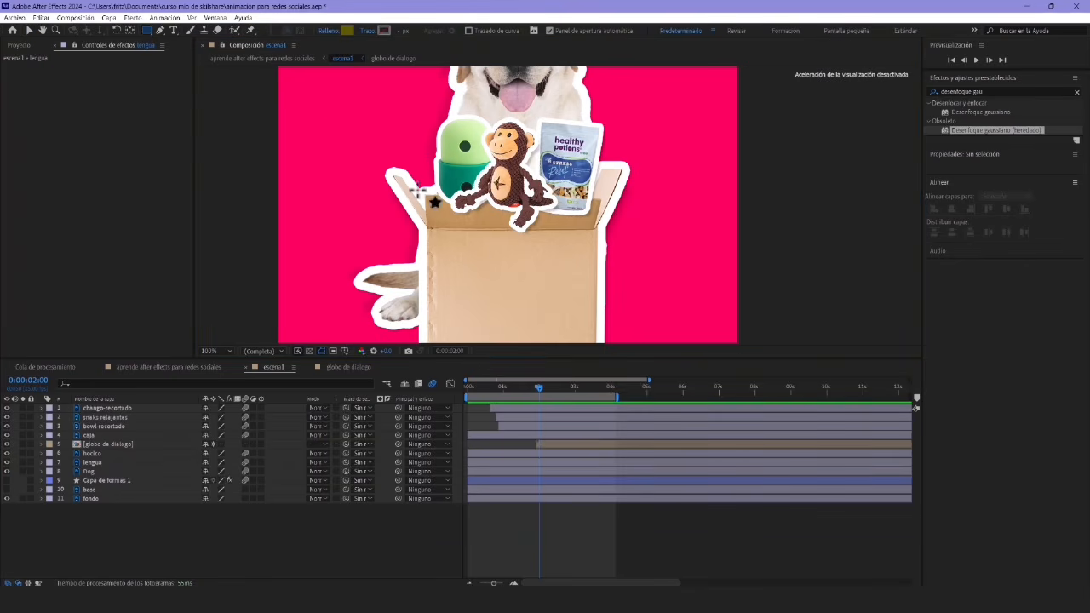
pyautogui.moveTo(385, 197)
pyautogui.mouseDown()
pyautogui.moveTo(554, 253)
pyautogui.moveTo(642, 341)
pyautogui.mouseUp()
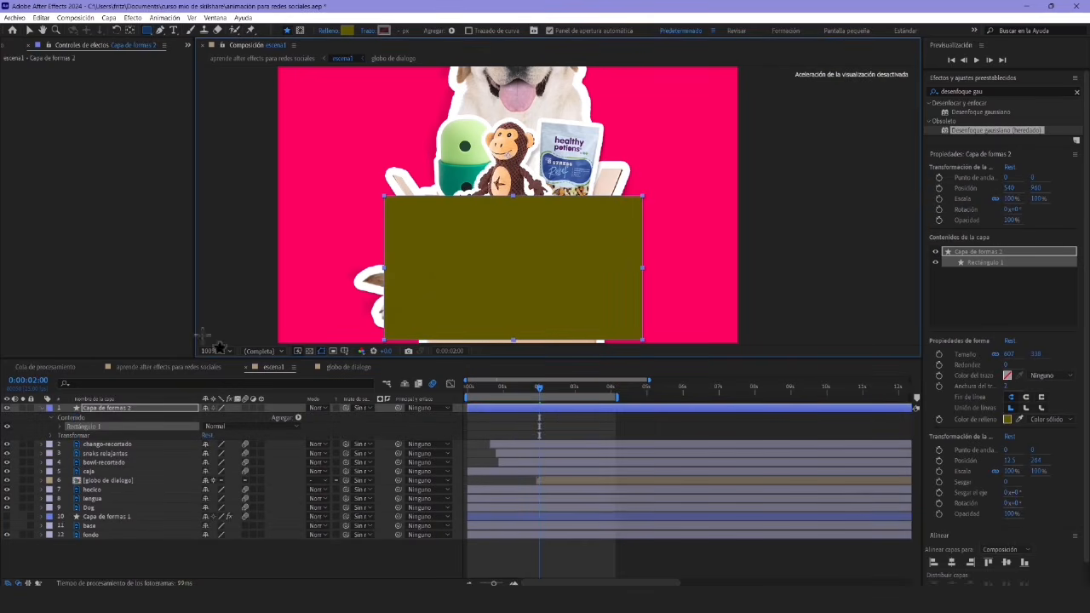
# Collapse the new rectangle's shape layer and rename it máscara
pyautogui.click(42, 407)
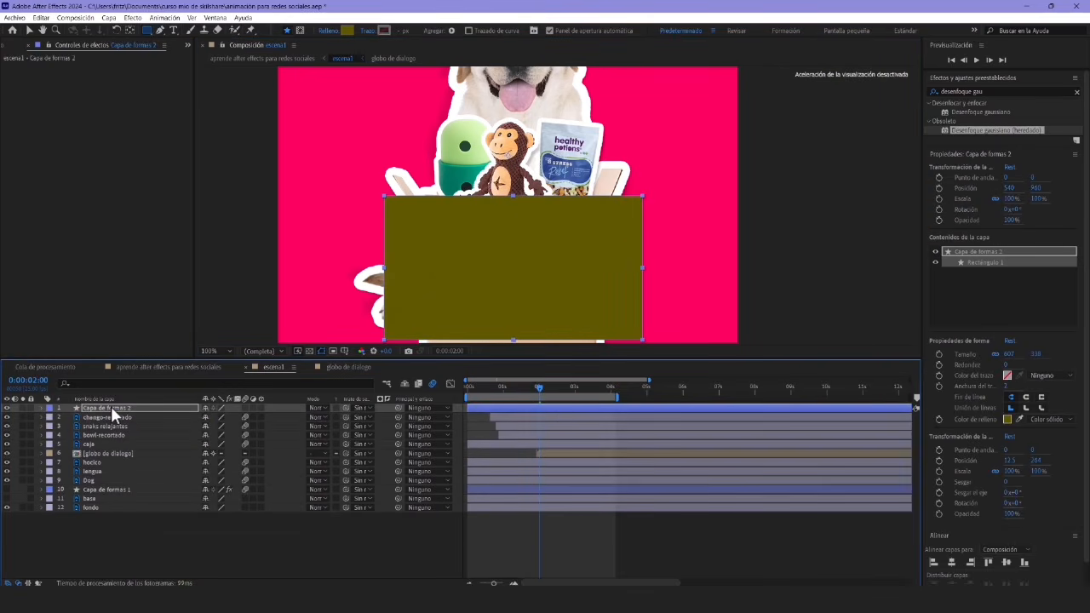
pyautogui.rightClick(111, 406)
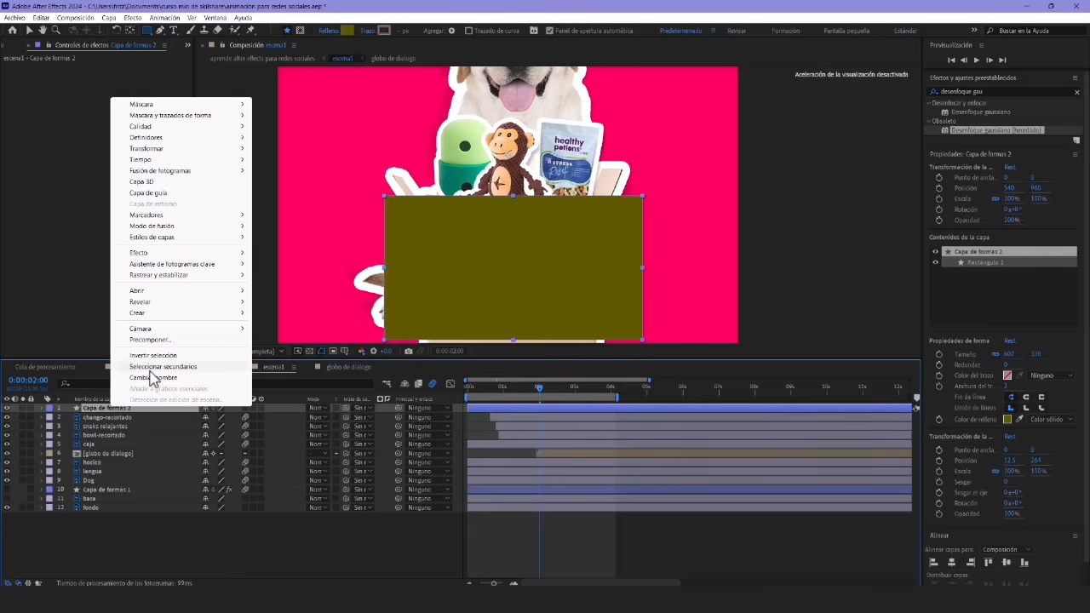
pyautogui.click(153, 378)
pyautogui.write('máscara')
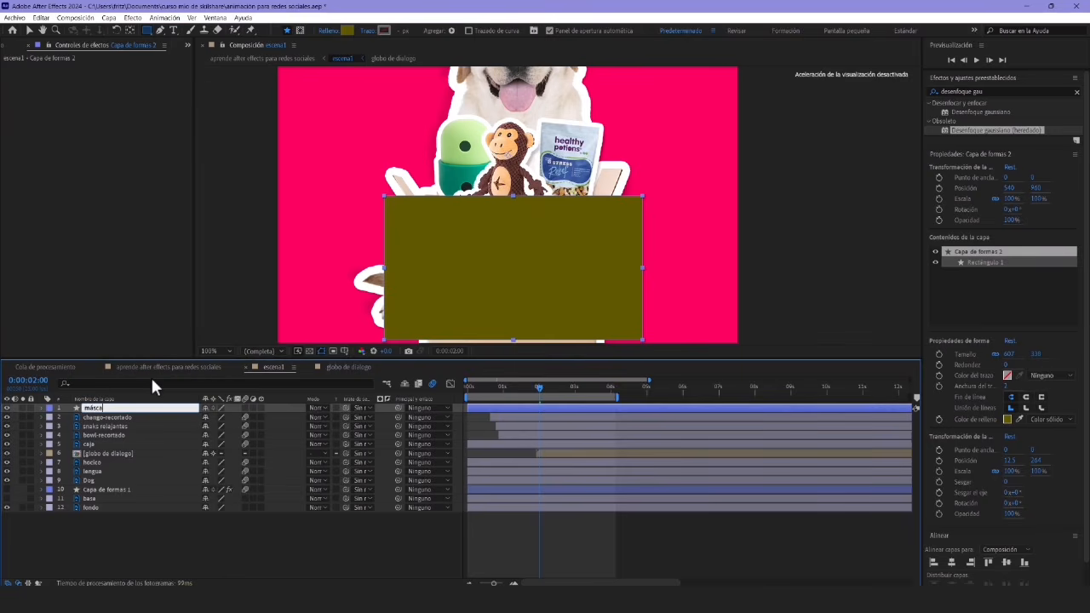
pyautogui.press('Return')
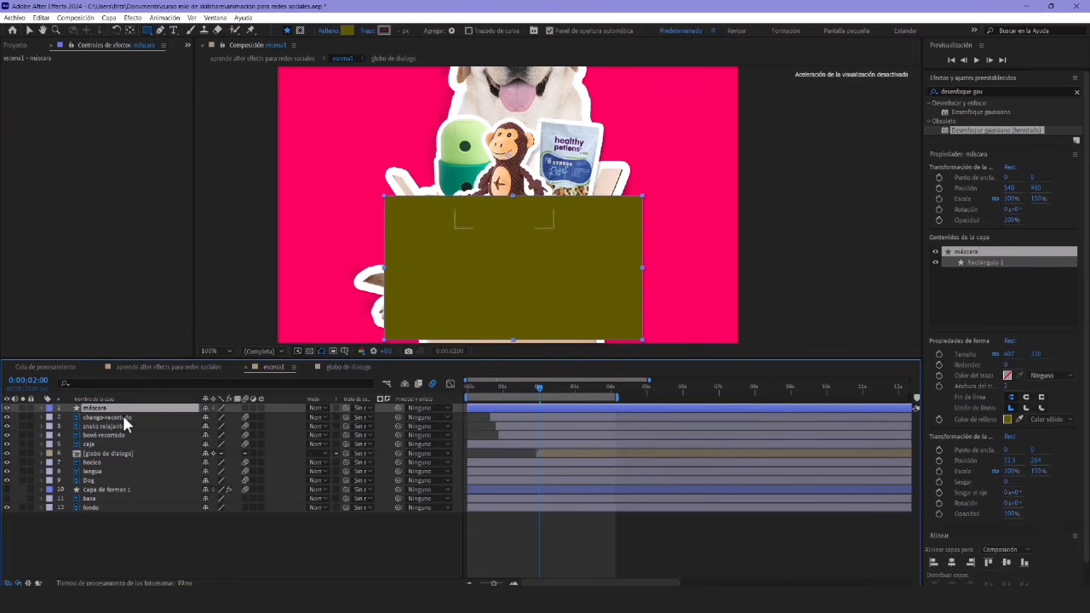
# Hide the chango-recortado and snaks relajantes layers, and assign máscara as the track matte of the bowl-recortado layer
pyautogui.click(111, 418)
pyautogui.click(7, 417)
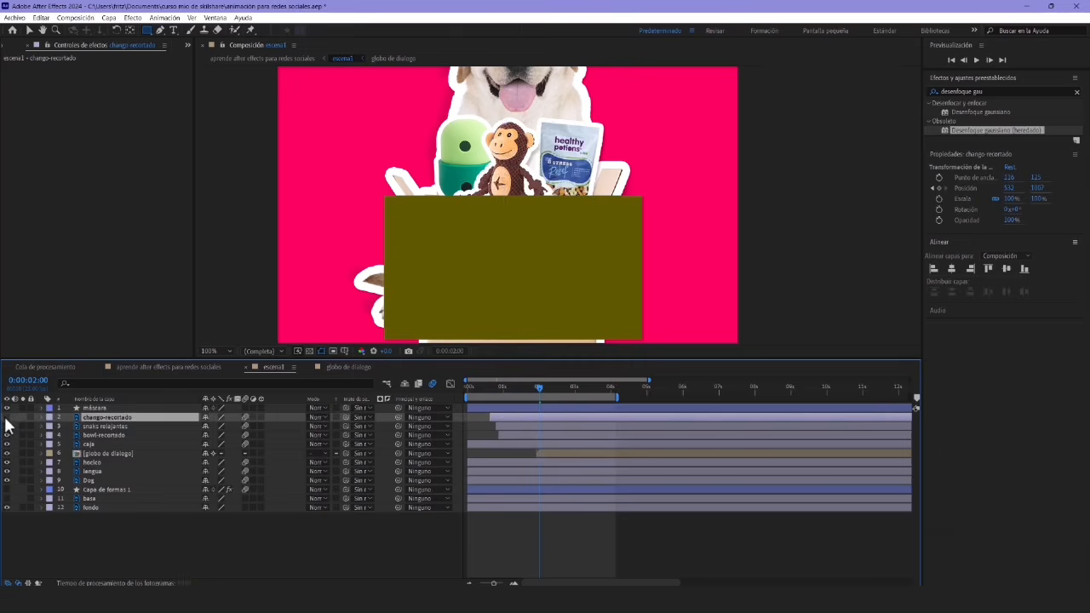
pyautogui.click(7, 425)
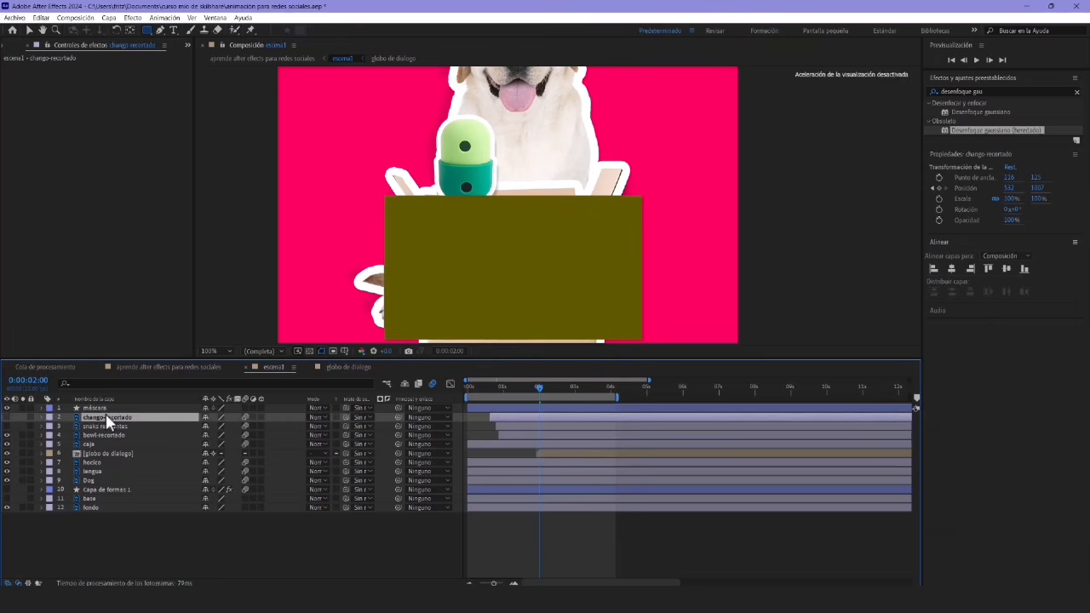
pyautogui.click(105, 435)
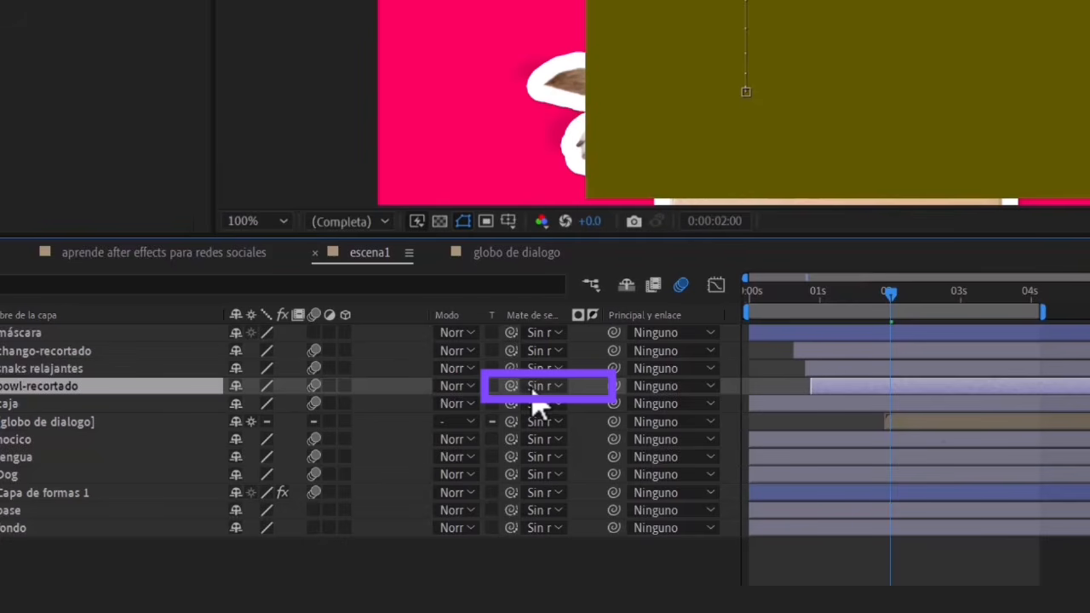
pyautogui.click(534, 390)
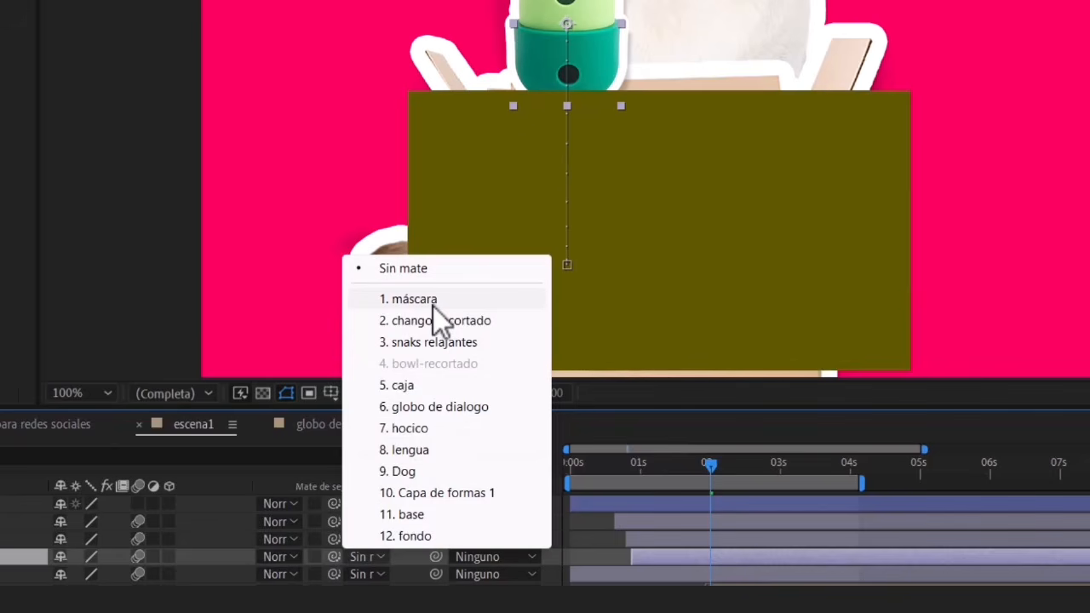
pyautogui.click(433, 304)
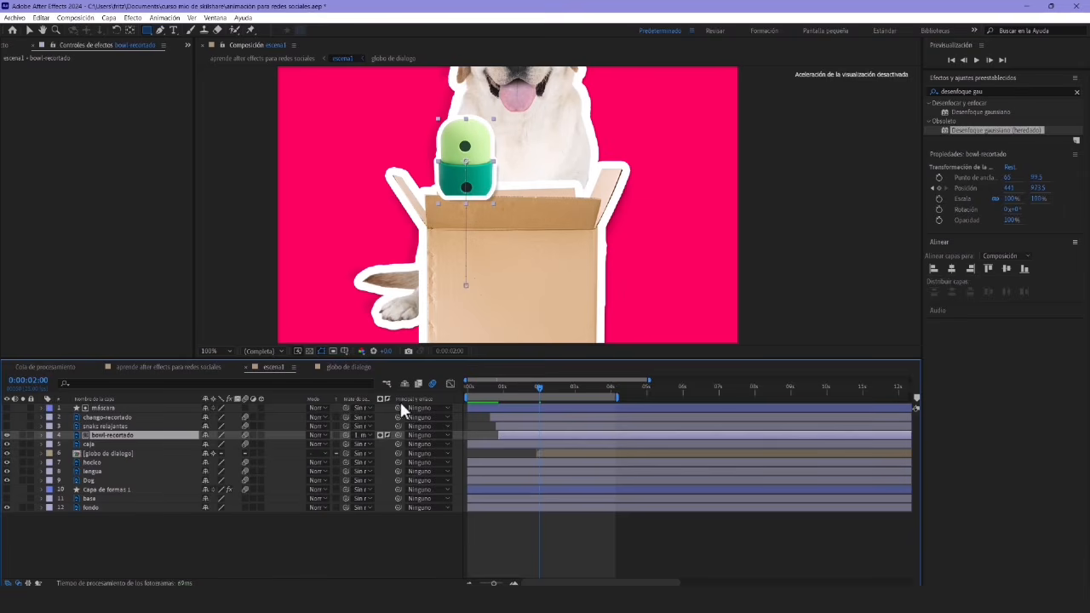
# At 0:00:01:11, compare the bowl-recortado layer's matte with inversion off and on, leaving it inverted
pyautogui.click(506, 387)
pyautogui.moveTo(510, 385); pyautogui.dragTo(520, 387)
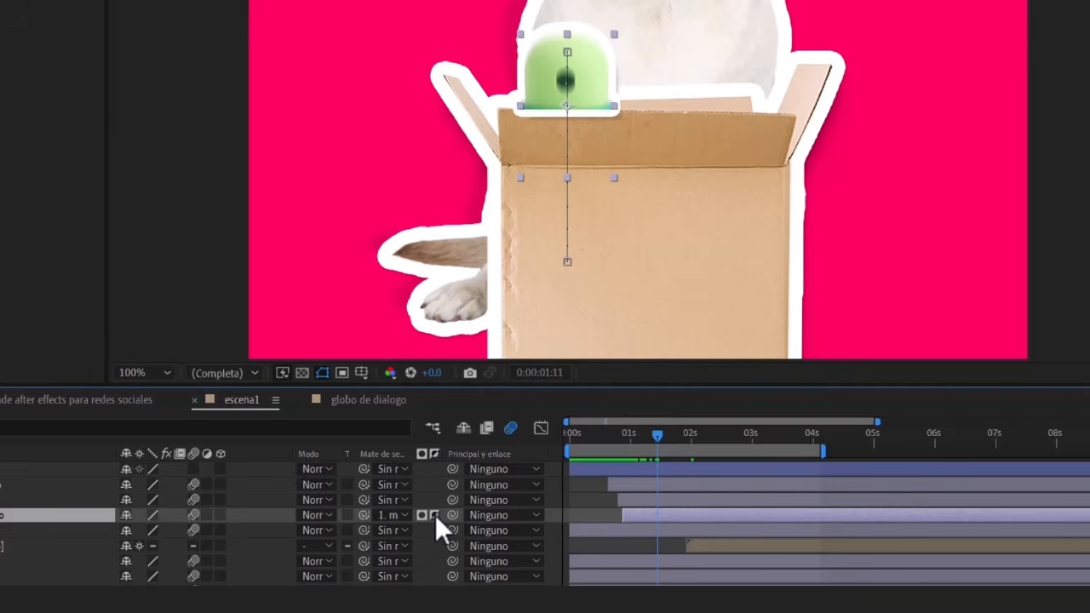
pyautogui.click(435, 515)
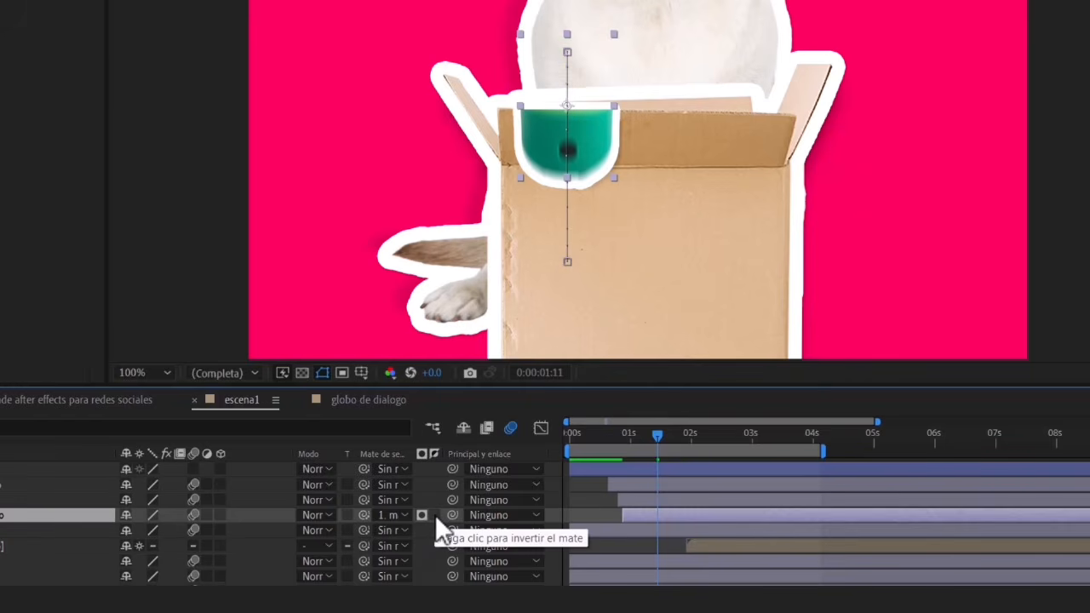
pyautogui.click(607, 469)
pyautogui.click(435, 515)
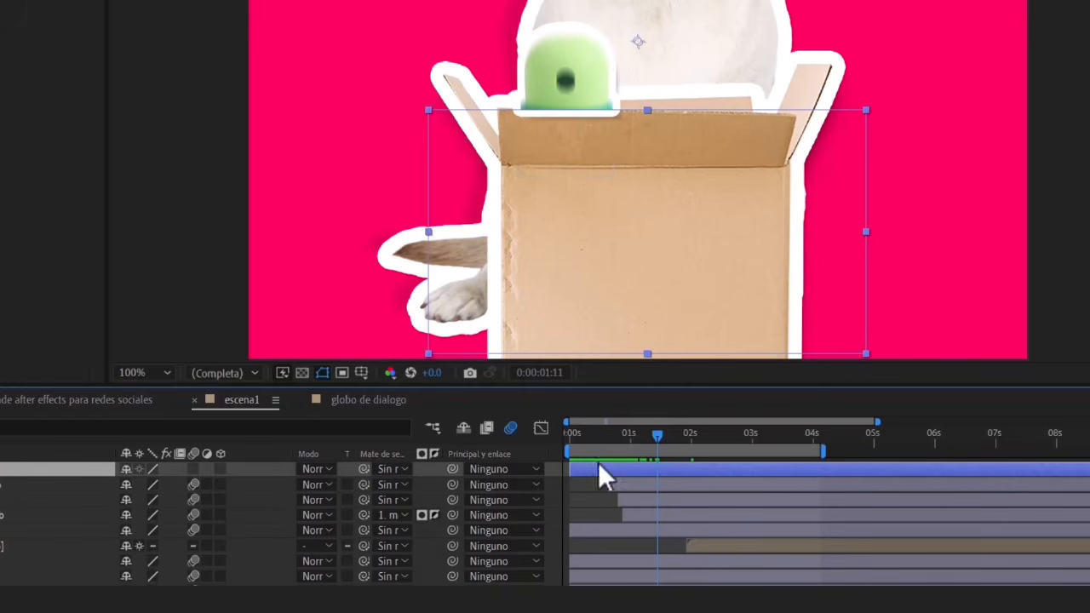
# Scrub through the bowl's rise out of the box up to 0:00:02:03 to check the inverted matte
pyautogui.moveTo(659, 436); pyautogui.dragTo(691, 465)
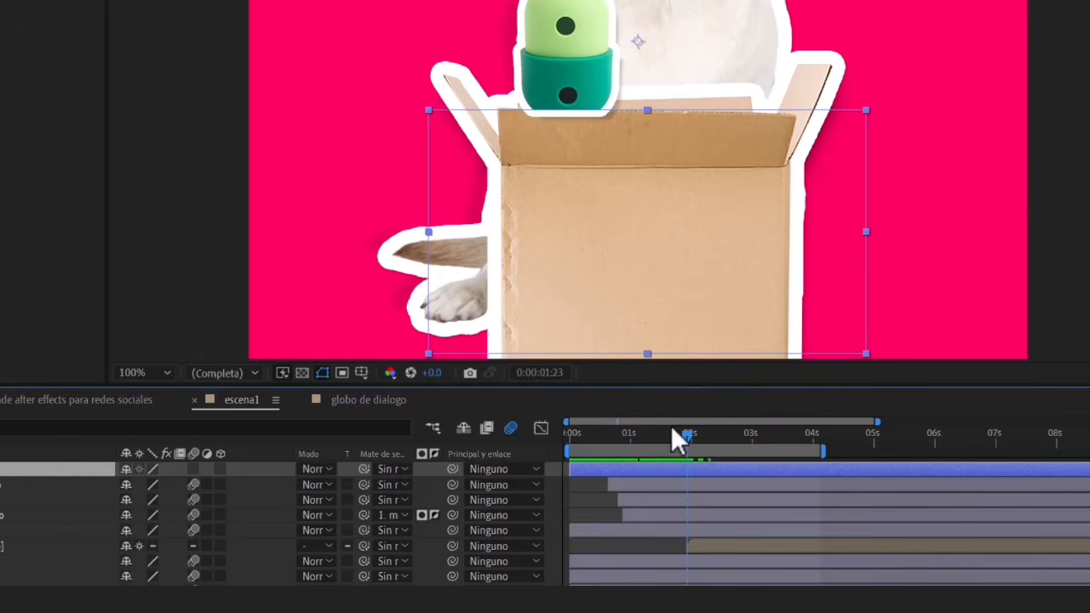
pyautogui.moveTo(683, 440); pyautogui.dragTo(654, 443)
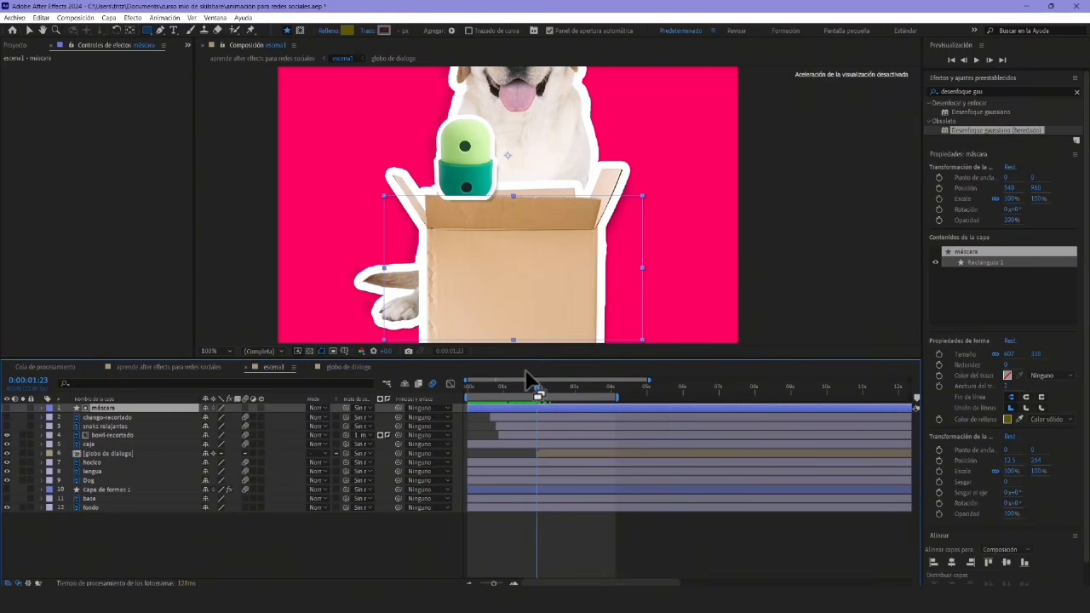
pyautogui.moveTo(534, 390)
pyautogui.mouseDown()
pyautogui.moveTo(509, 393)
pyautogui.moveTo(541, 401)
pyautogui.mouseUp()
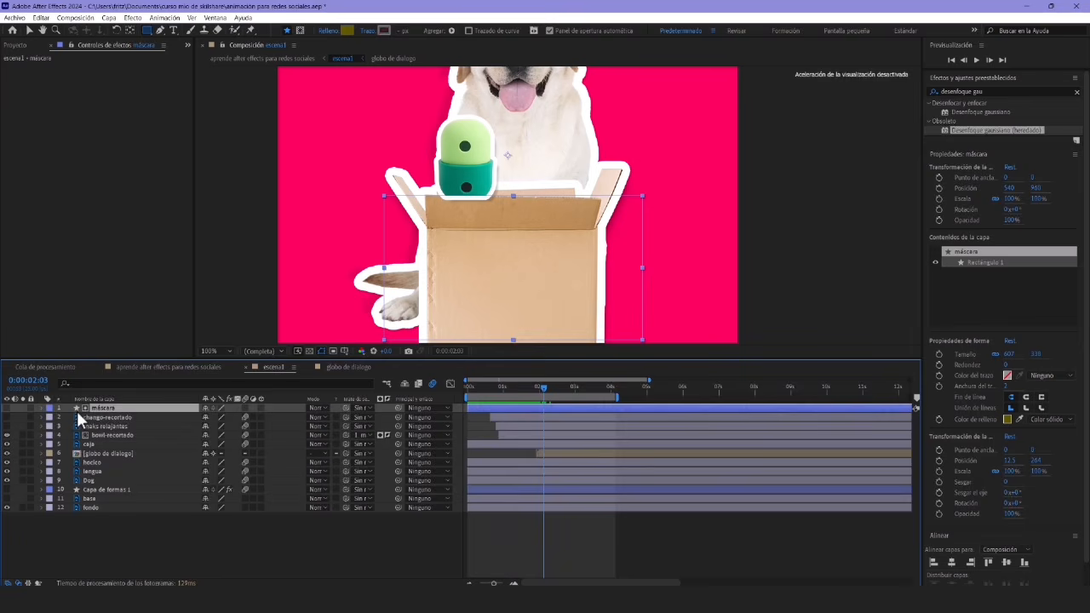
# Show the snaks relajantes and chango-recortado layers and give both an inverted track matte from the máscara layer
pyautogui.click(6, 426)
pyautogui.click(6, 418)
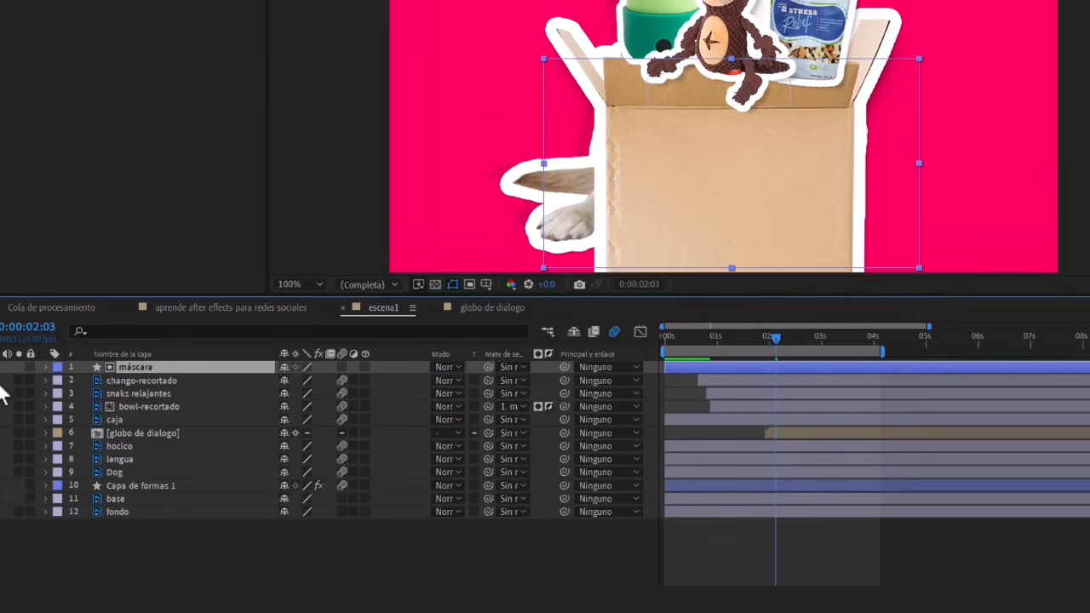
pyautogui.click(512, 398)
pyautogui.click(523, 432)
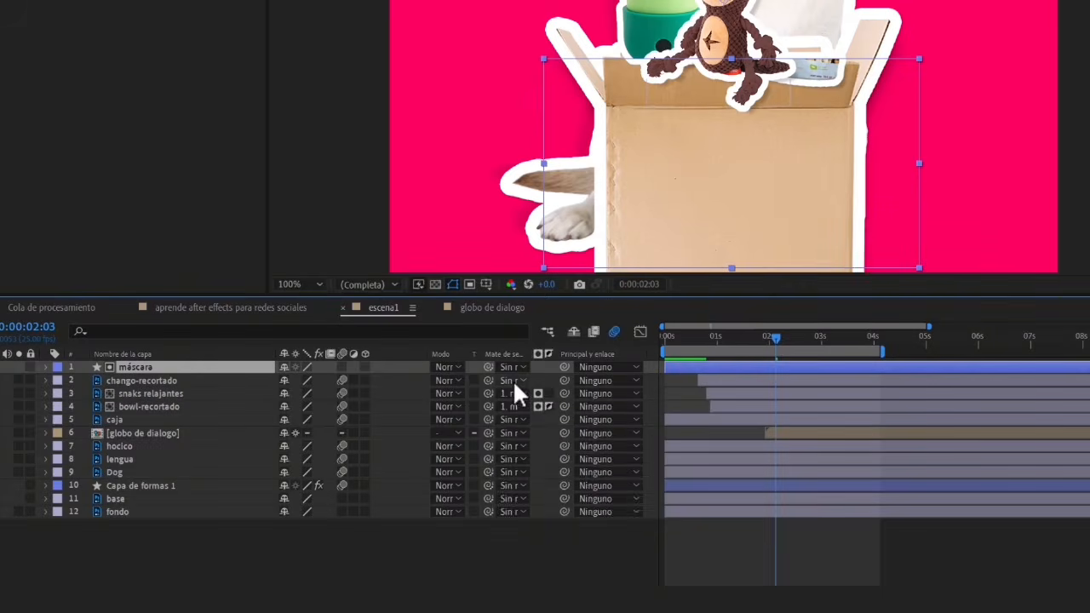
pyautogui.click(514, 385)
pyautogui.click(521, 416)
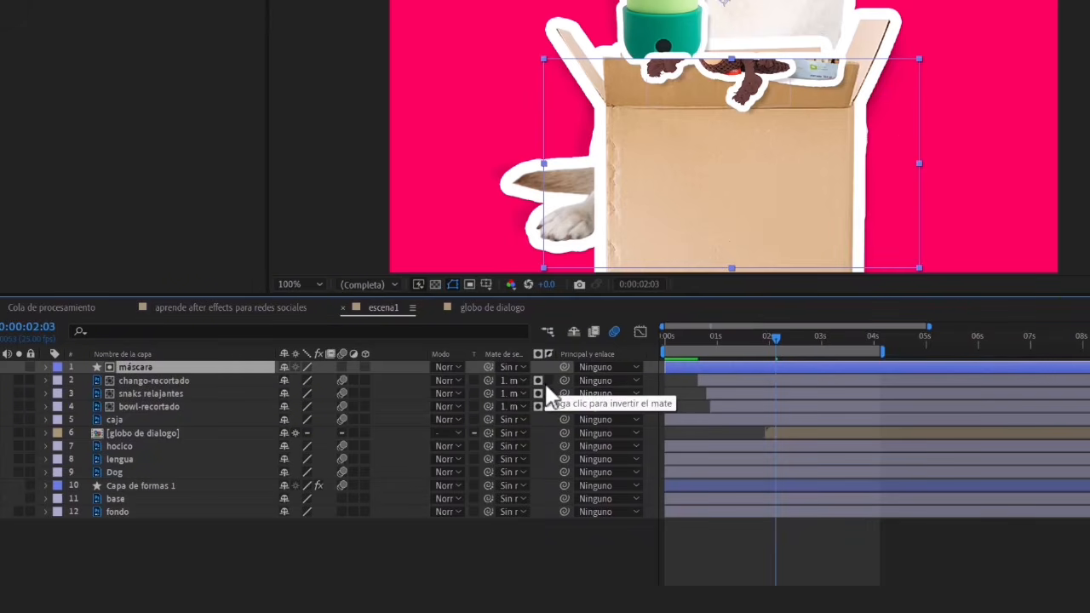
pyautogui.click(547, 381)
pyautogui.click(548, 394)
# Start the work area at 0:00:00:22, preview the masked products' entrance and inspect their cut edge along the box flap
pyautogui.moveTo(468, 388); pyautogui.dragTo(500, 393)
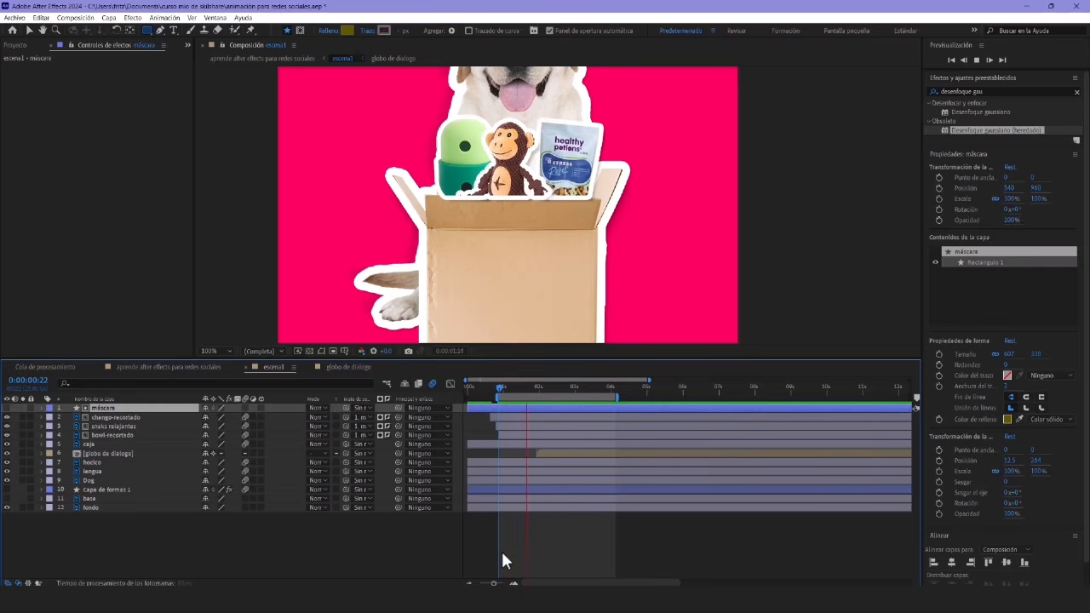
pyautogui.press('space')
pyautogui.scroll(1, 482, 241)
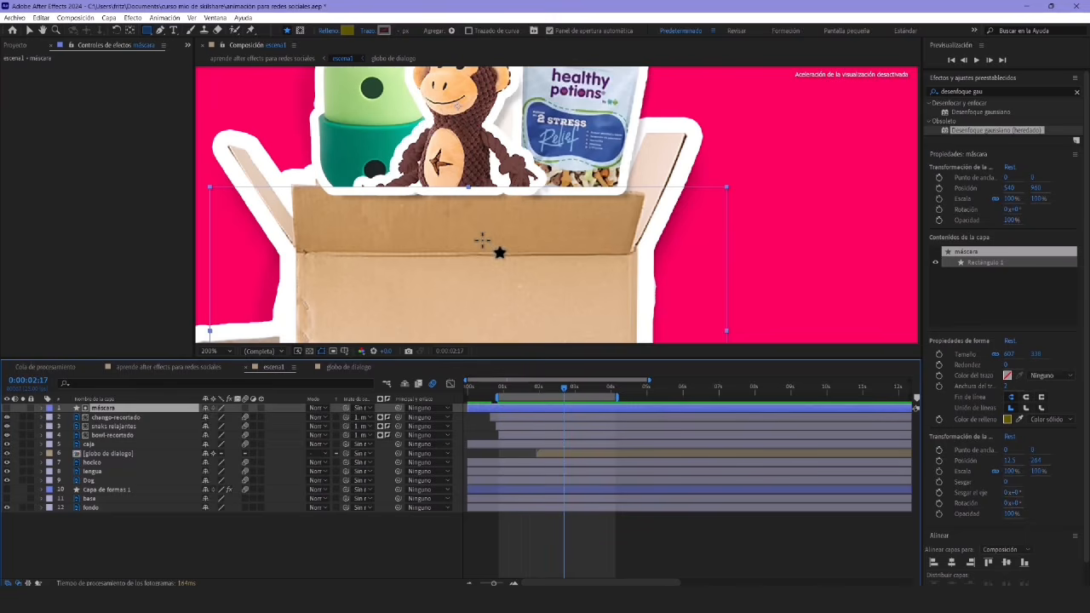
pyautogui.moveTo(472, 215); pyautogui.dragTo(506, 246)
# Duplicate the caja layer and name the copy solapa
pyautogui.press('v')
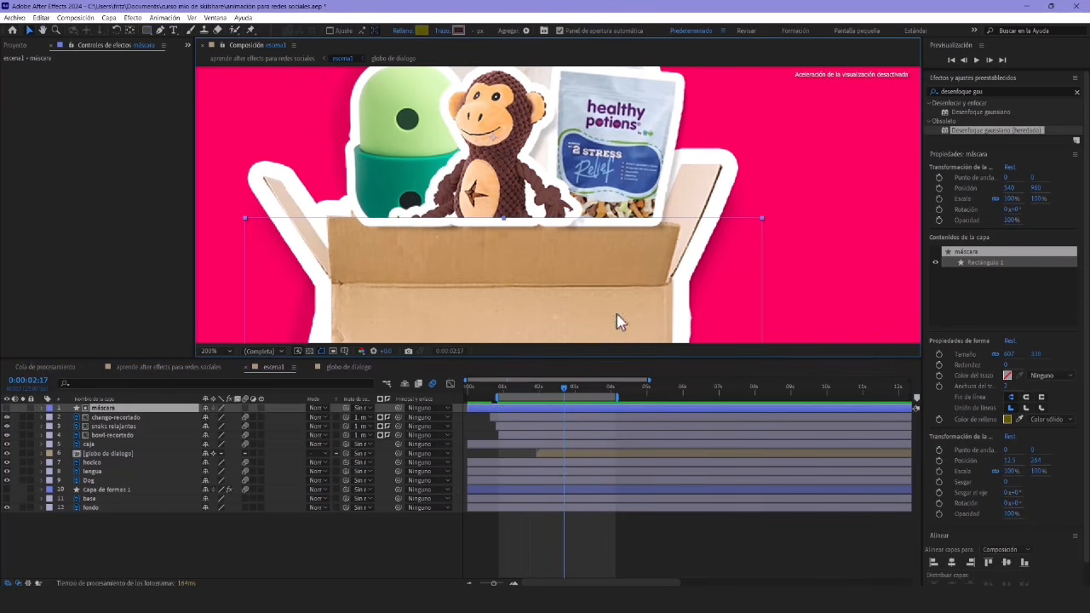
pyautogui.click(819, 193)
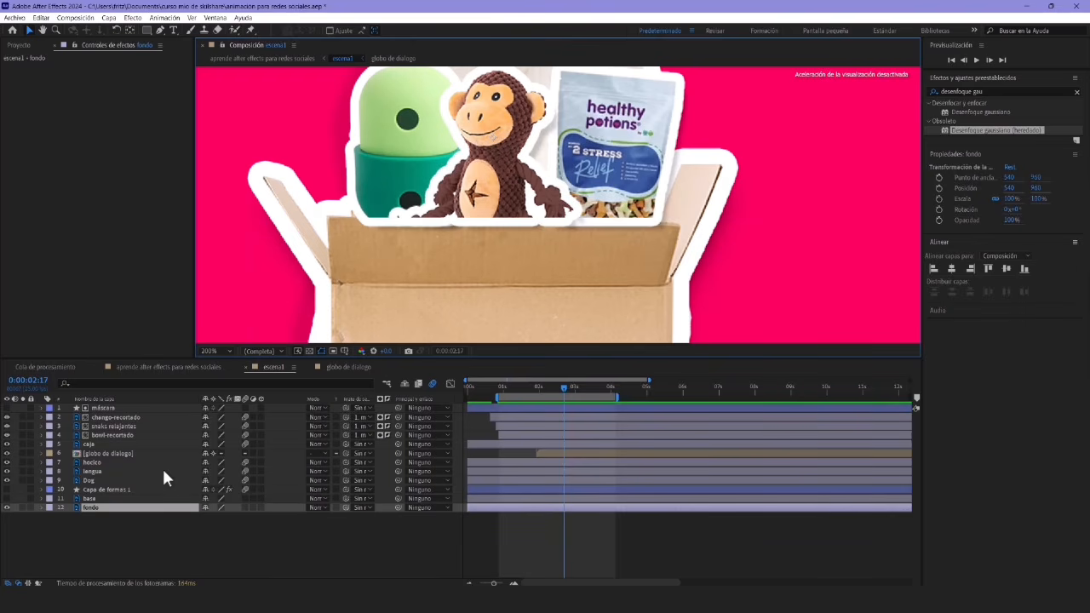
pyautogui.click(92, 444)
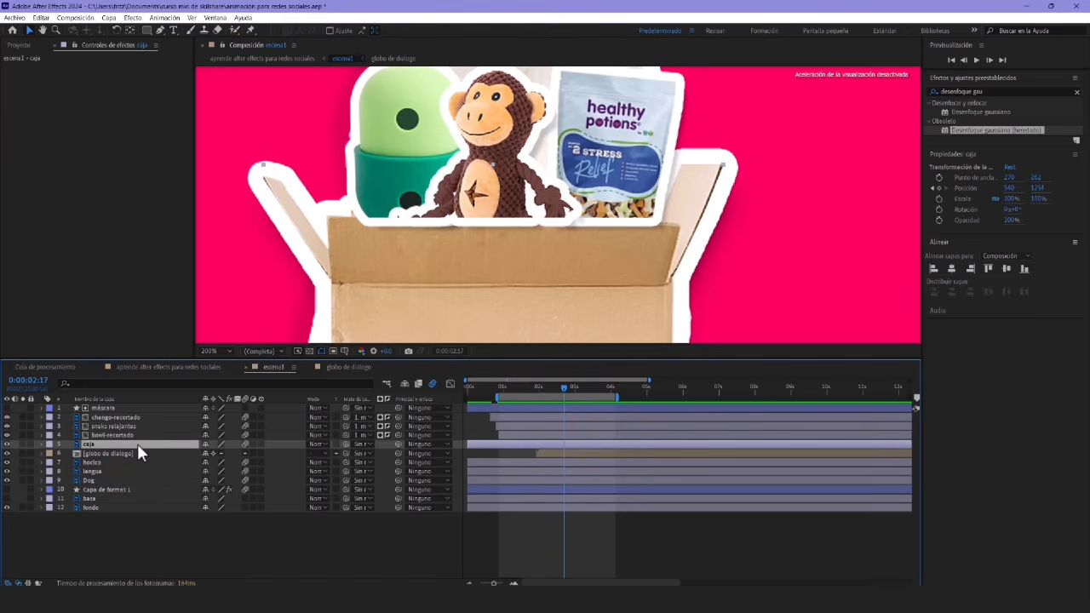
pyautogui.hotkey('ctrl', 'd')
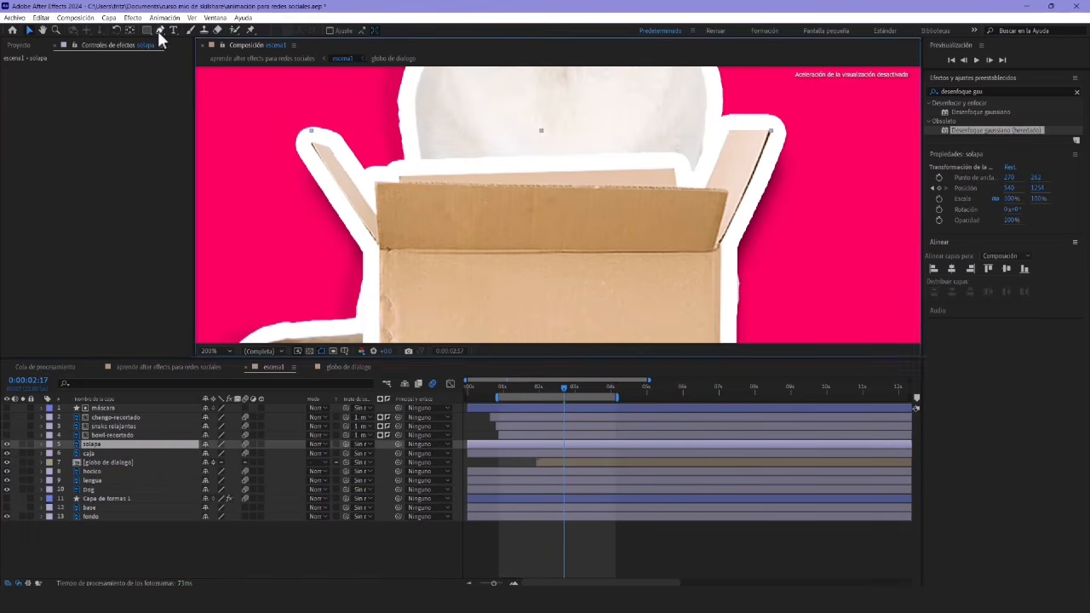
# Draw a closed Pen mask on the solapa layer around the outline of the box's front flap
pyautogui.click(158, 31)
pyautogui.scroll(3, 370, 213)
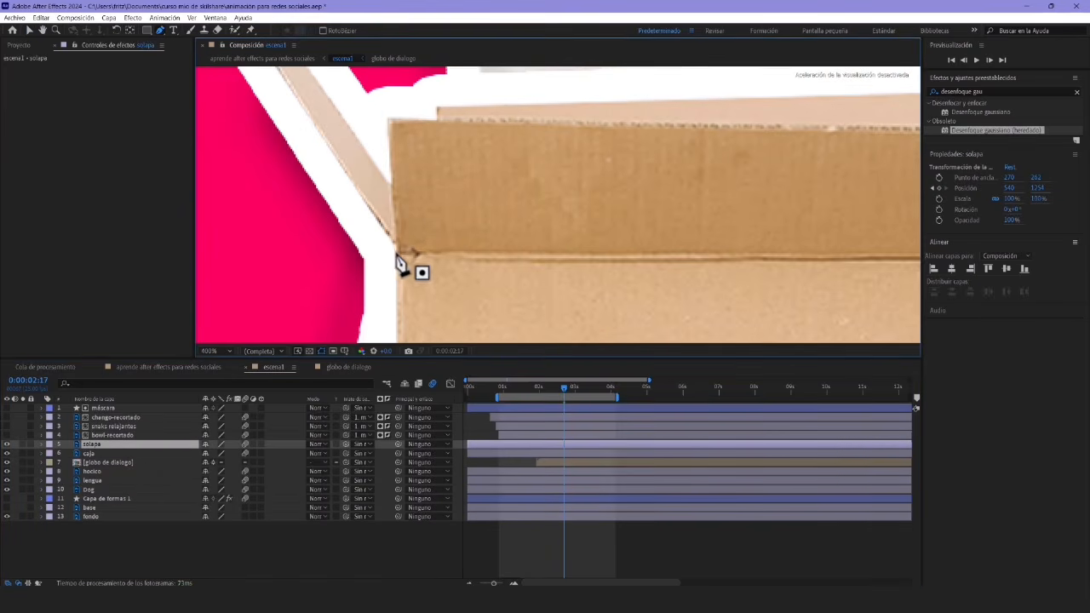
pyautogui.click(389, 119)
pyautogui.click(574, 119)
pyautogui.moveTo(665, 181); pyautogui.dragTo(419, 217)
pyautogui.click(587, 161)
pyautogui.click(814, 168)
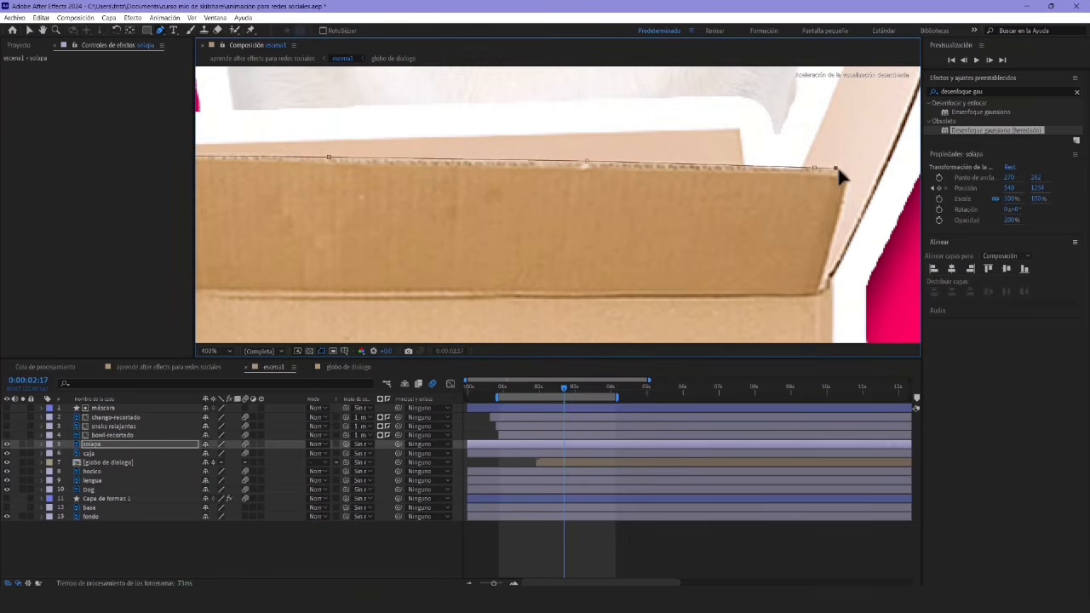
pyautogui.click(836, 168)
pyautogui.click(818, 293)
pyautogui.scroll(-1, 490, 291)
pyautogui.moveTo(487, 291); pyautogui.dragTo(633, 248)
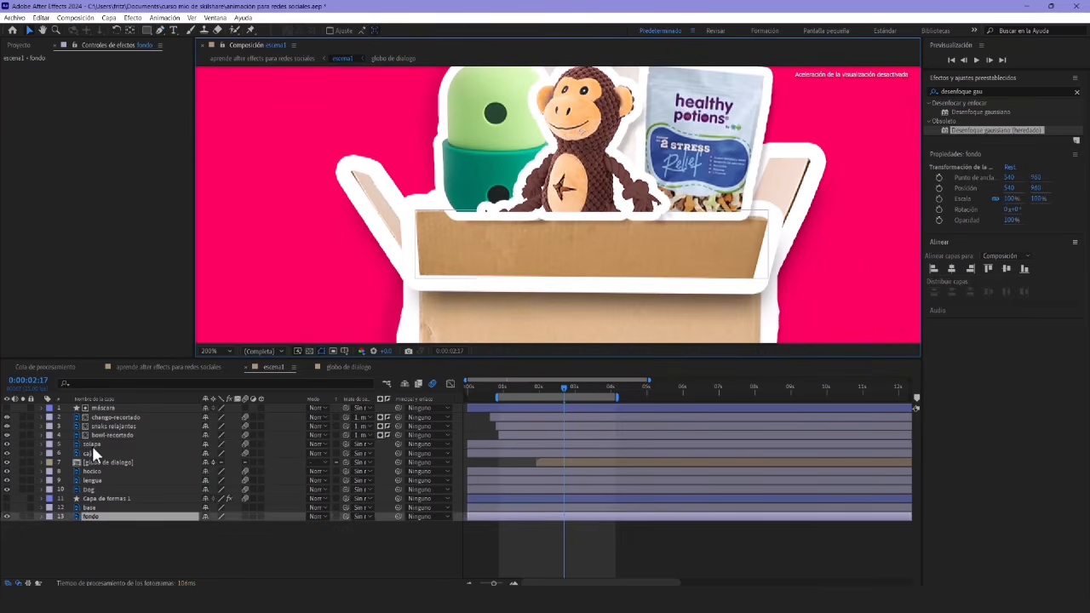
# Place the solapa layer directly above chango-recortado and delete its layer styles
pyautogui.moveTo(92, 446); pyautogui.dragTo(124, 417)
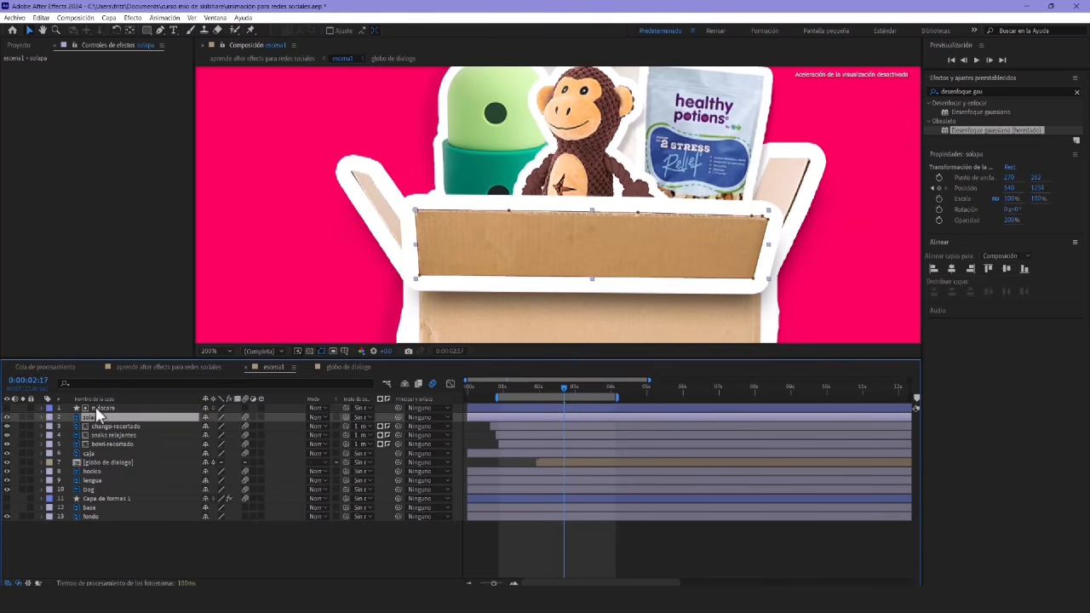
pyautogui.click(42, 417)
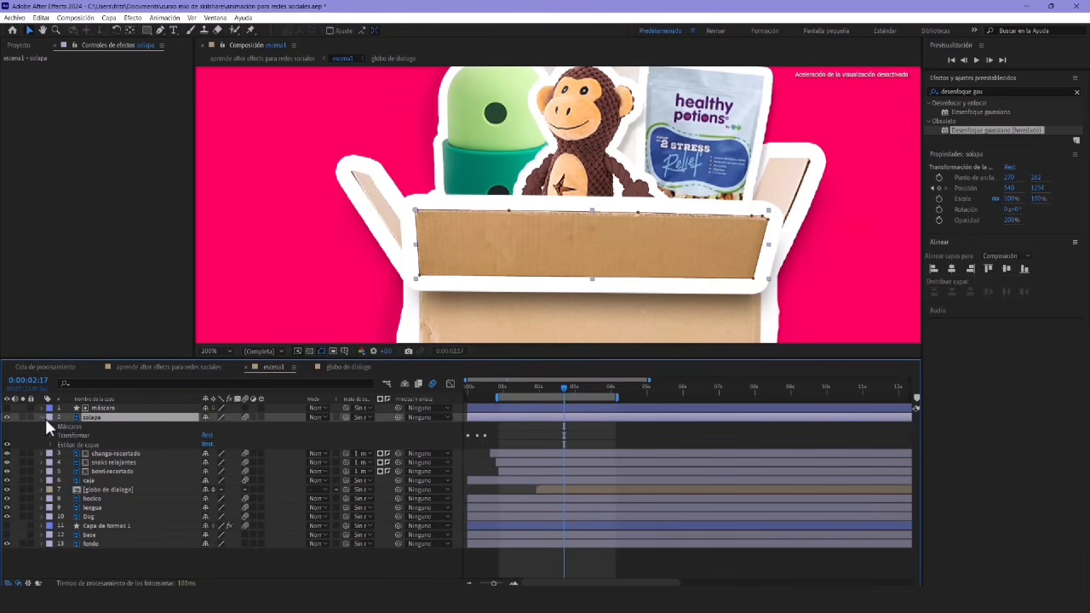
pyautogui.click(69, 444)
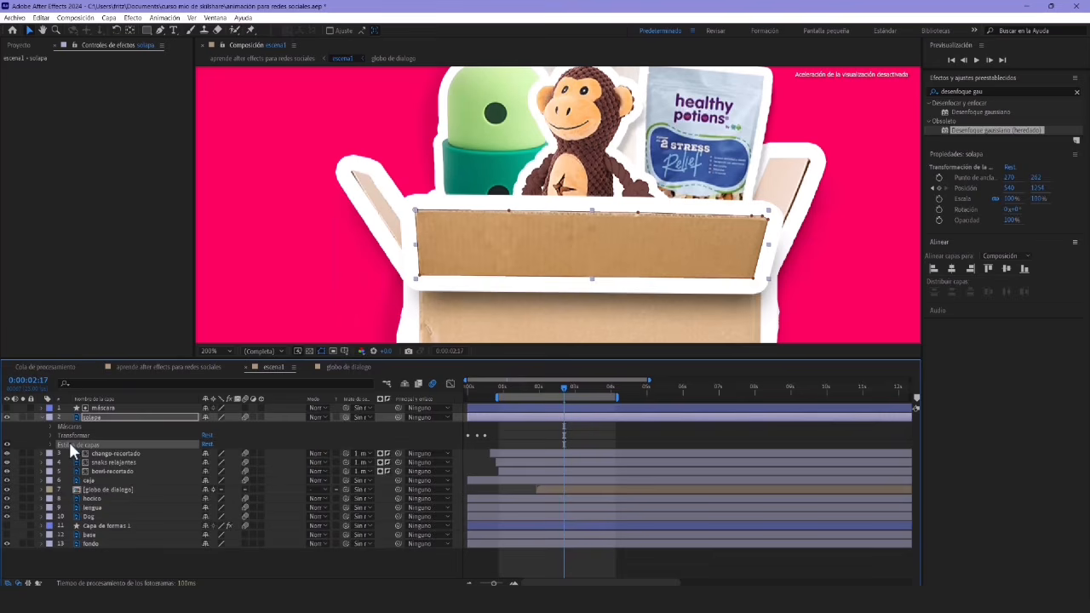
pyautogui.press('Delete')
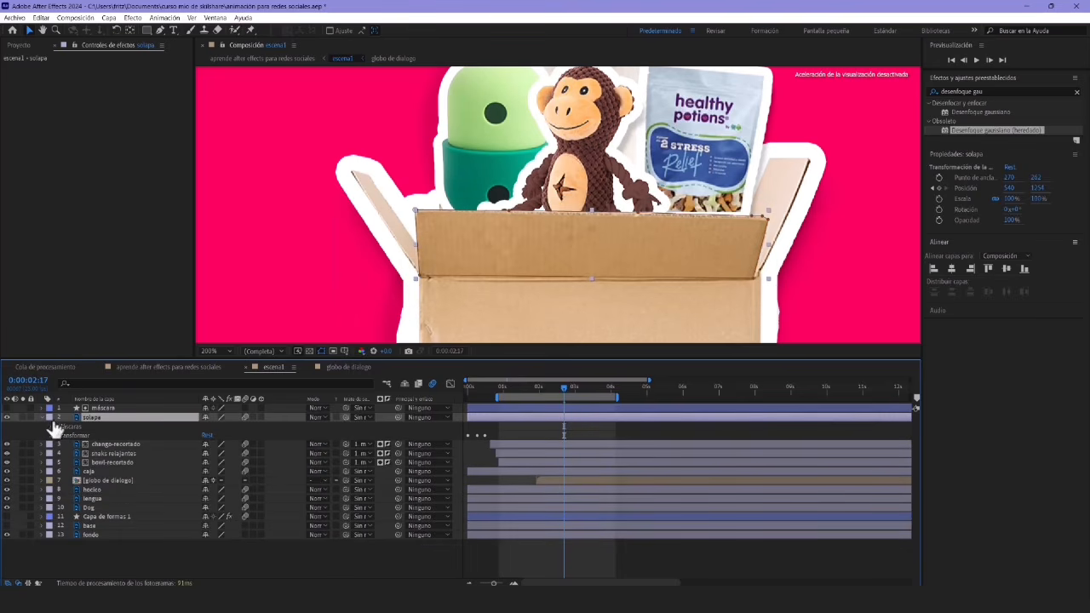
pyautogui.click(42, 417)
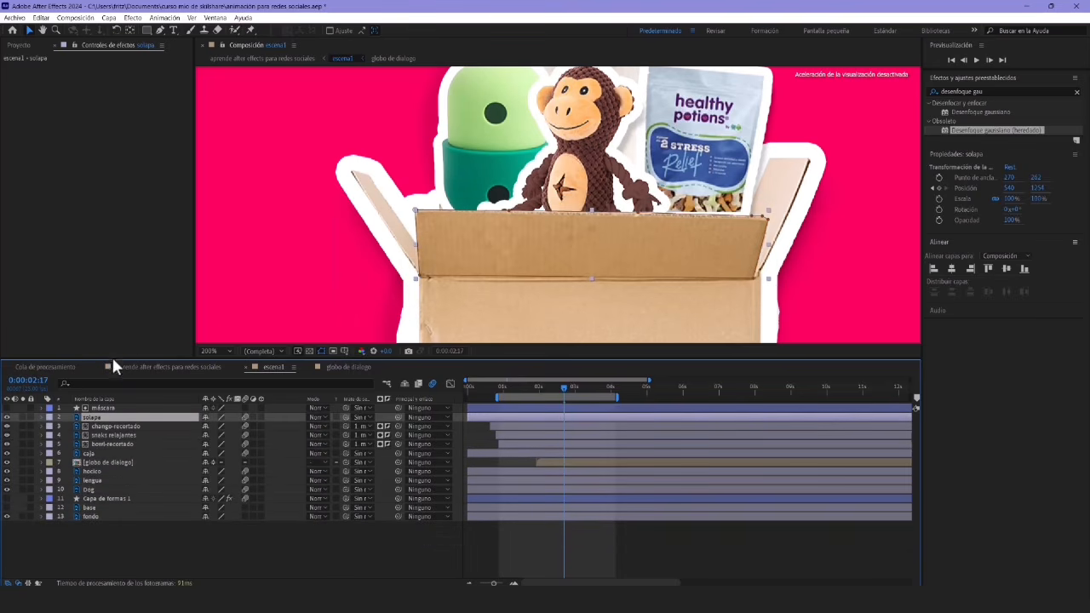
# Preview the scene to check the products' entrance behind the masked flap
pyautogui.click(223, 251)
pyautogui.press(',')
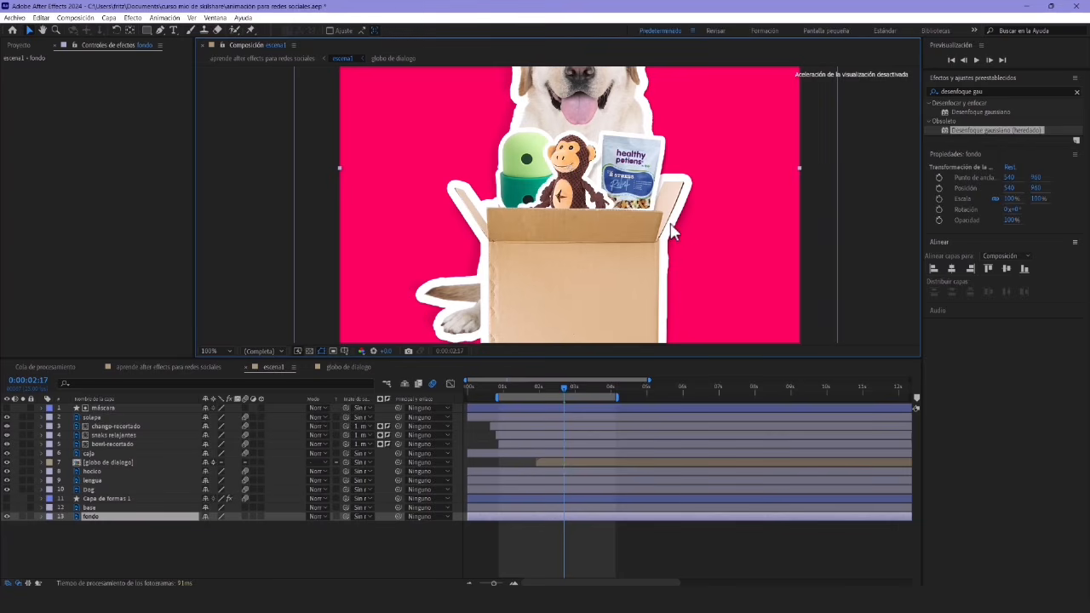
pyautogui.moveTo(671, 220); pyautogui.dragTo(669, 233)
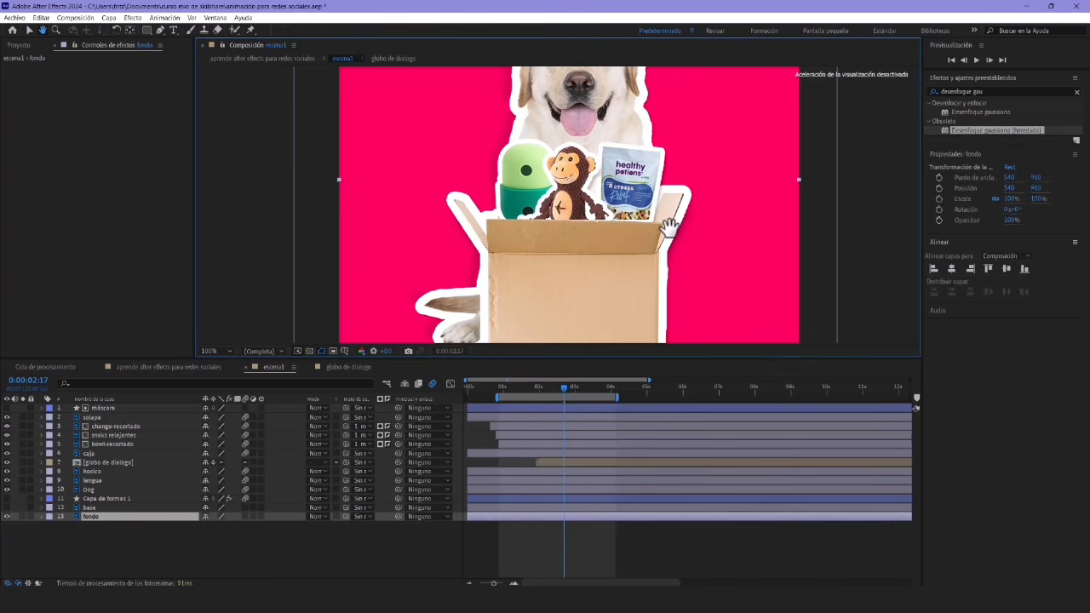
pyautogui.click(501, 386)
pyautogui.press('space')
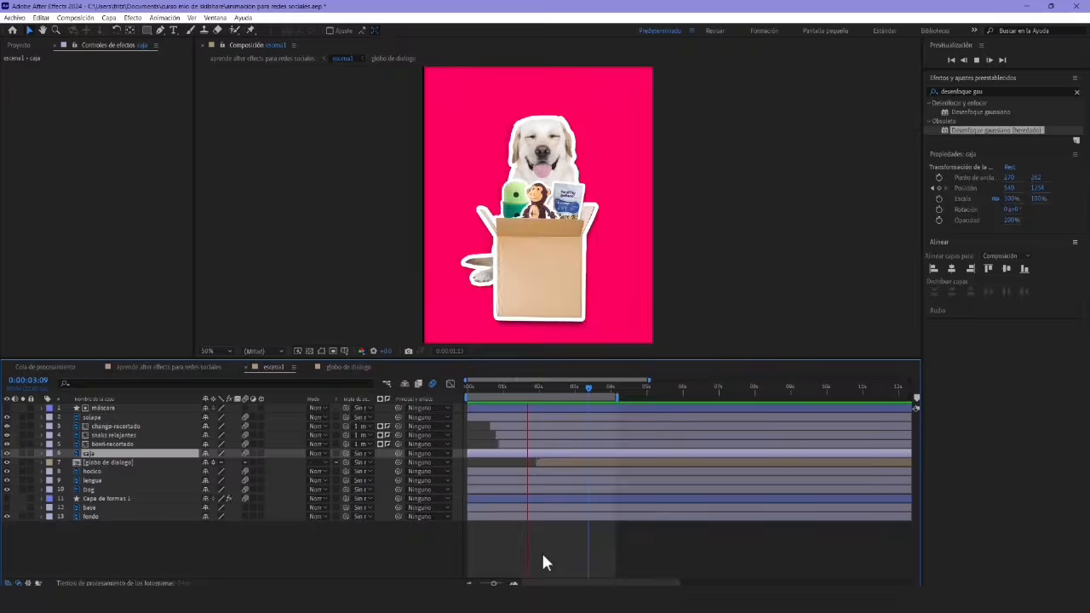
pyautogui.press('space')
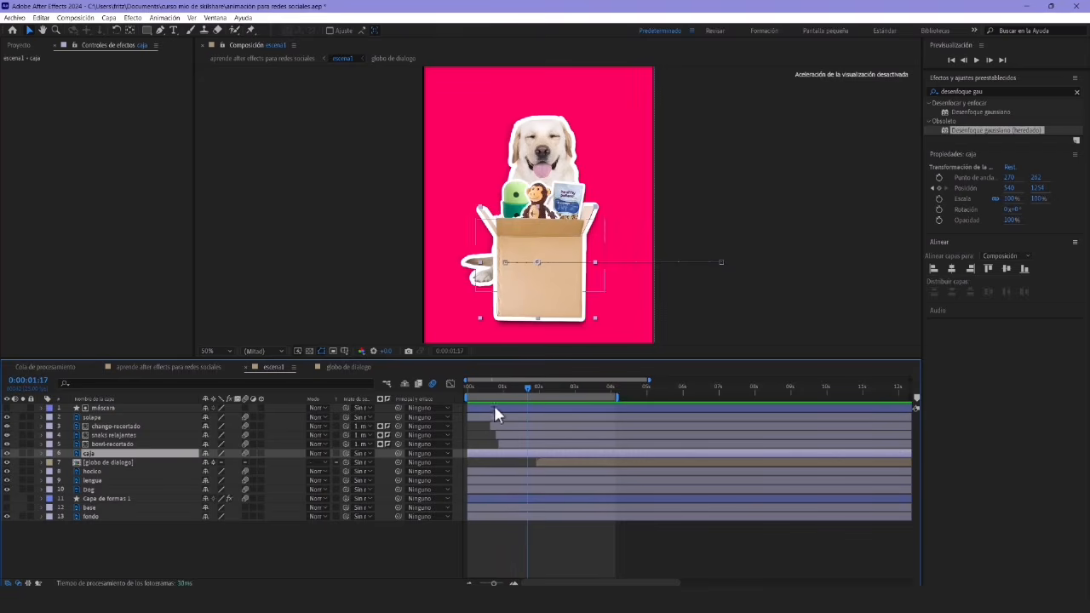
# Extend the máscara rectangle's bottom edge further down the box at 0:00:00:17 and preview the scene from the start
pyautogui.moveTo(484, 382)
pyautogui.mouseDown()
pyautogui.moveTo(473, 381)
pyautogui.moveTo(503, 385)
pyautogui.moveTo(491, 385)
pyautogui.mouseUp()
pyautogui.click(504, 538)
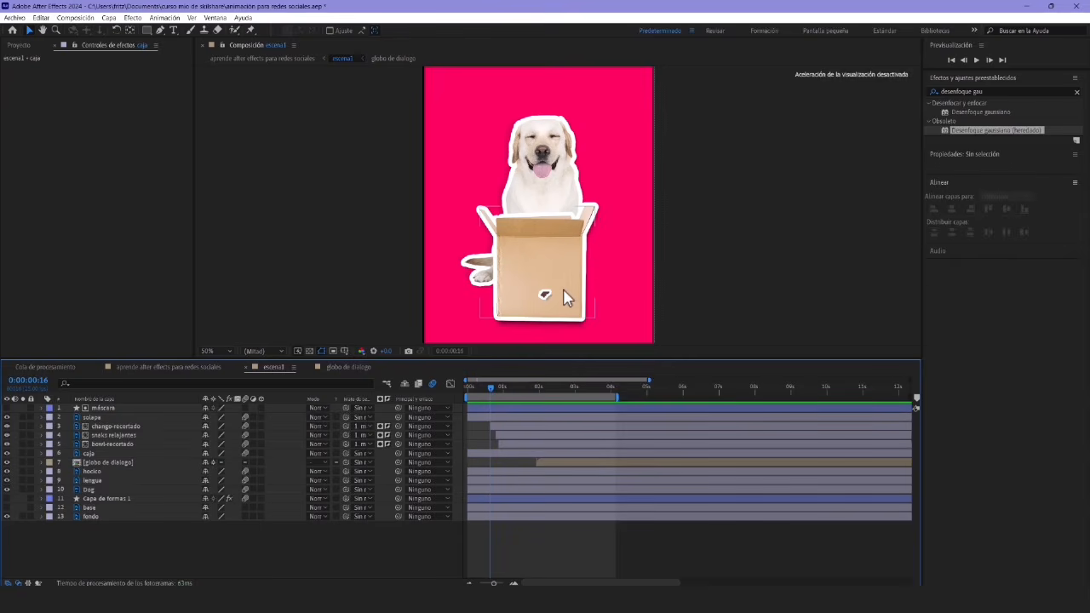
pyautogui.click(578, 314)
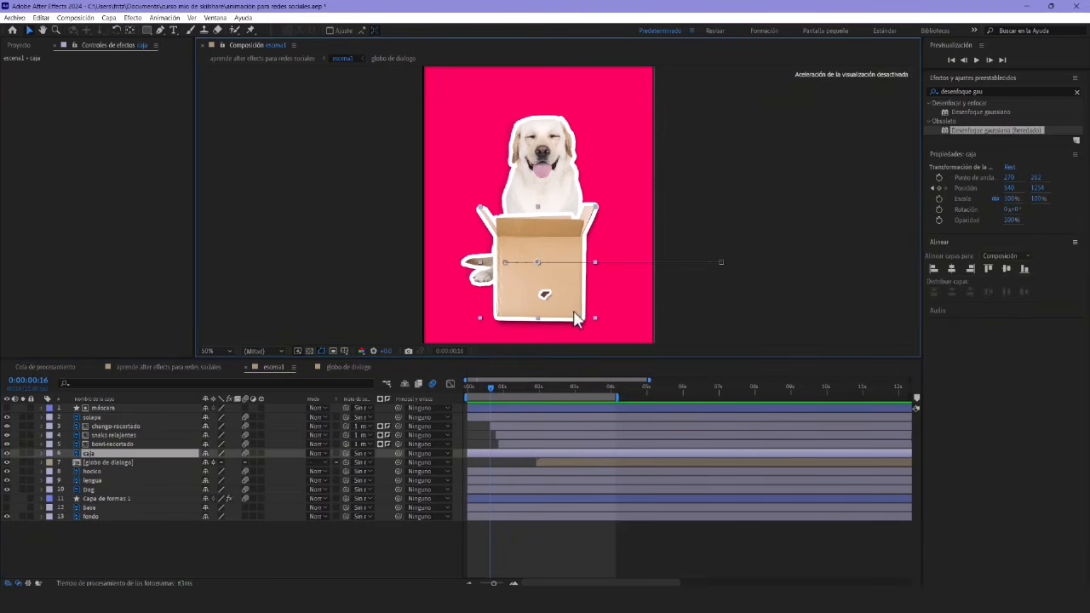
pyautogui.click(495, 388)
pyautogui.click(556, 264)
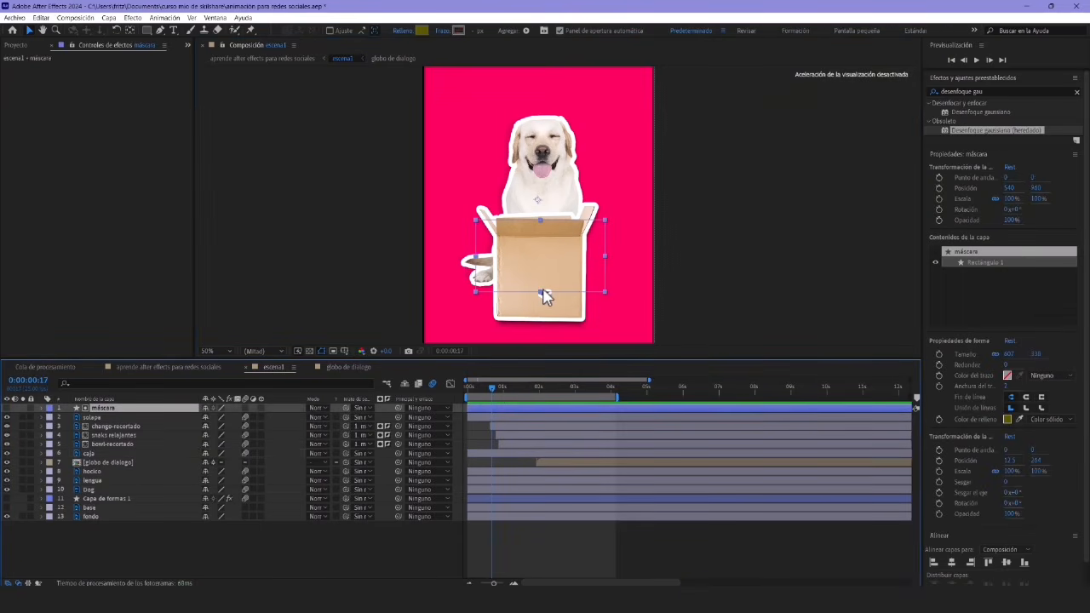
pyautogui.moveTo(543, 292); pyautogui.dragTo(545, 312)
pyautogui.click(499, 436)
pyautogui.press('Home')
pyautogui.press('space')
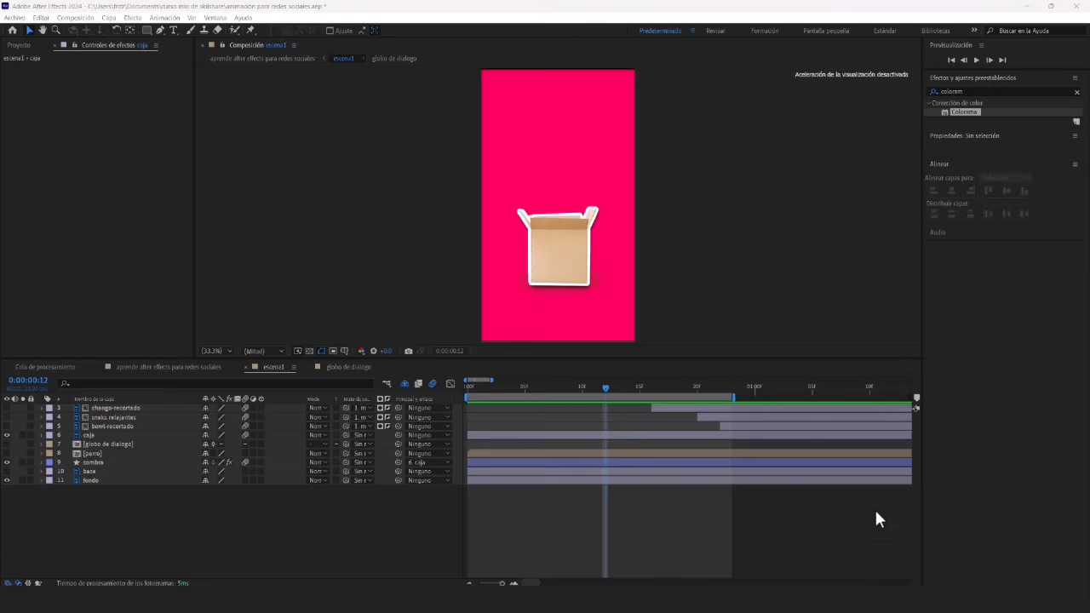
# Clear the effects search and check that the list of effects and presets is enabled, with the fondo layer selected
pyautogui.click(1000, 91)
pyautogui.press('BackSpace')
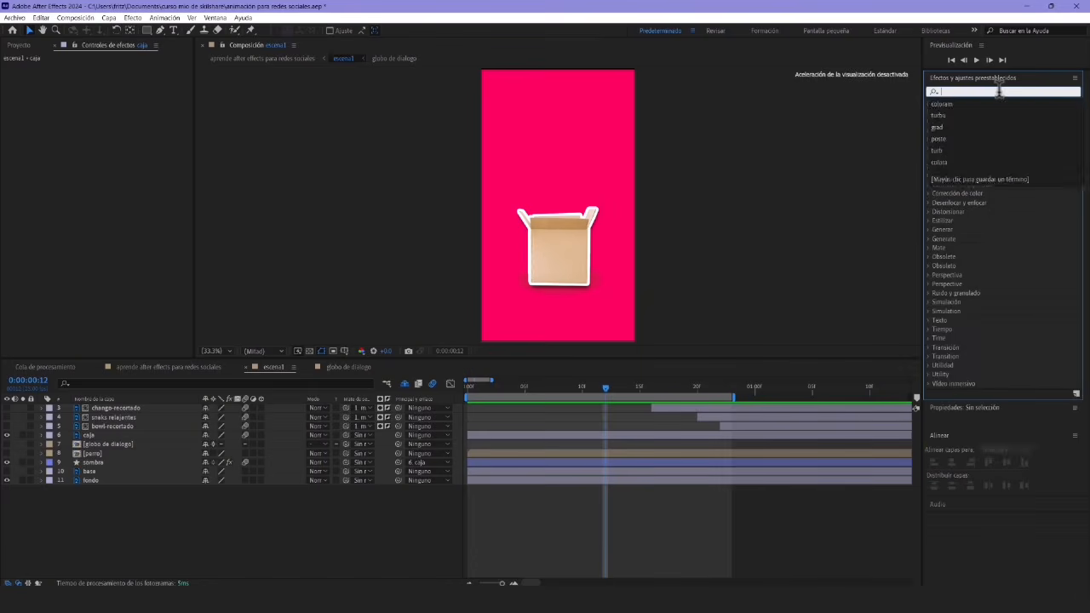
pyautogui.click(632, 545)
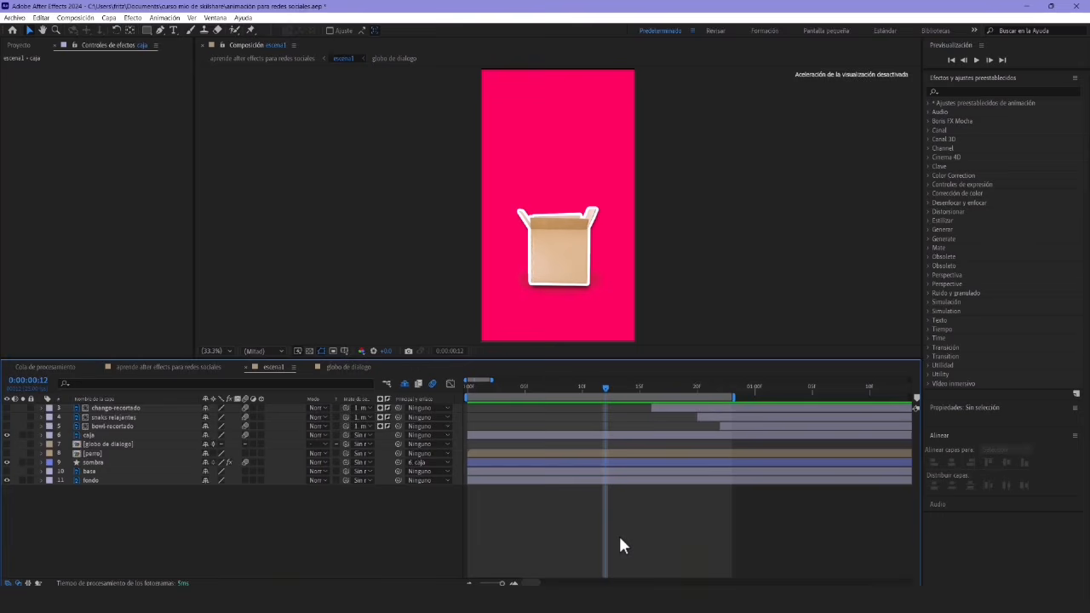
pyautogui.click(608, 121)
pyautogui.click(960, 78)
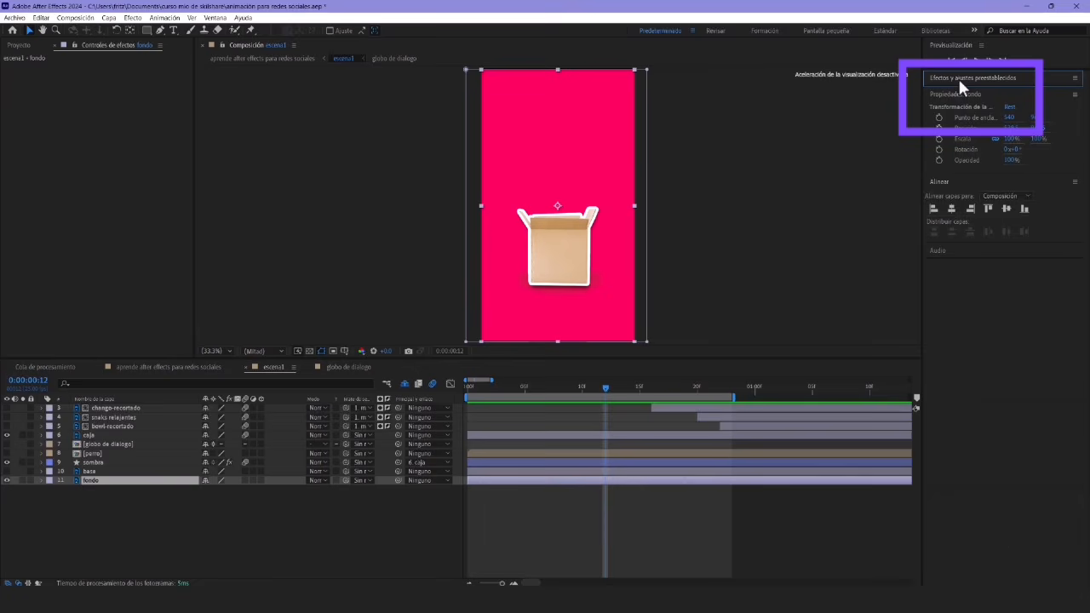
pyautogui.click(959, 76)
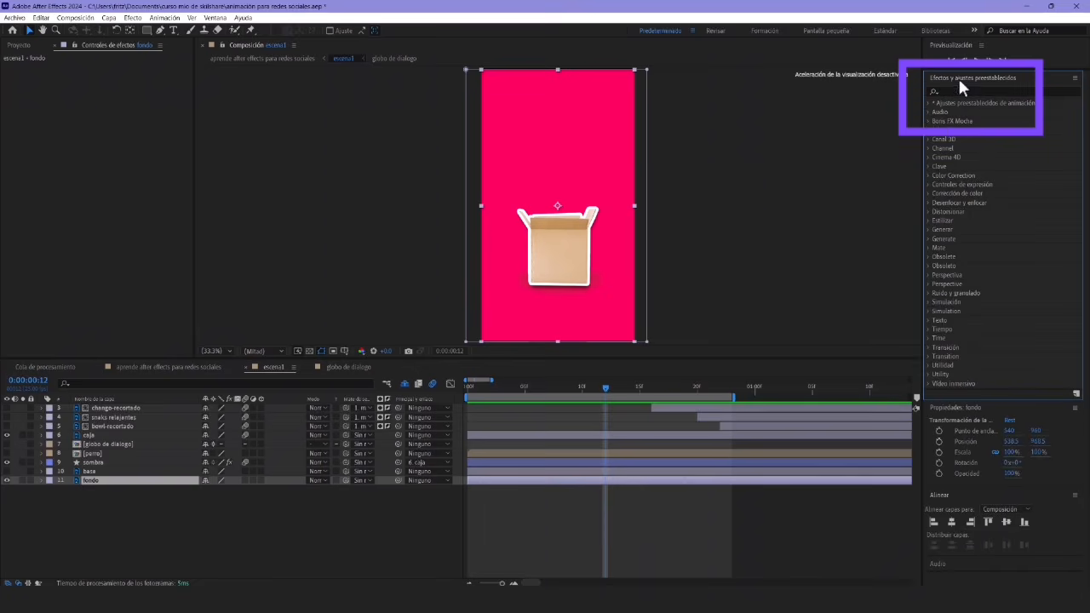
pyautogui.click(215, 18)
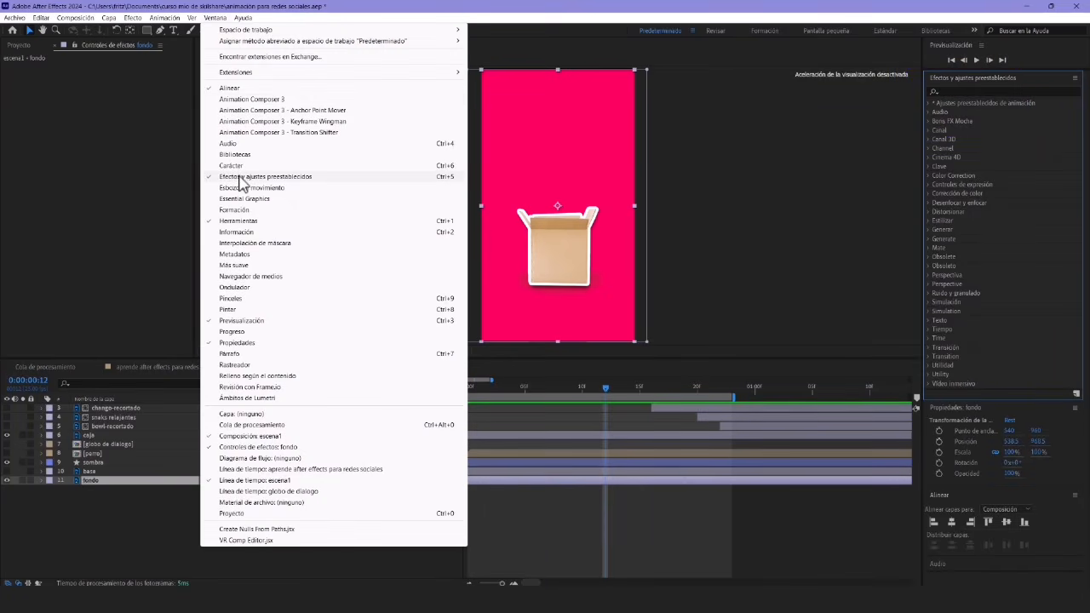
pyautogui.click(369, 181)
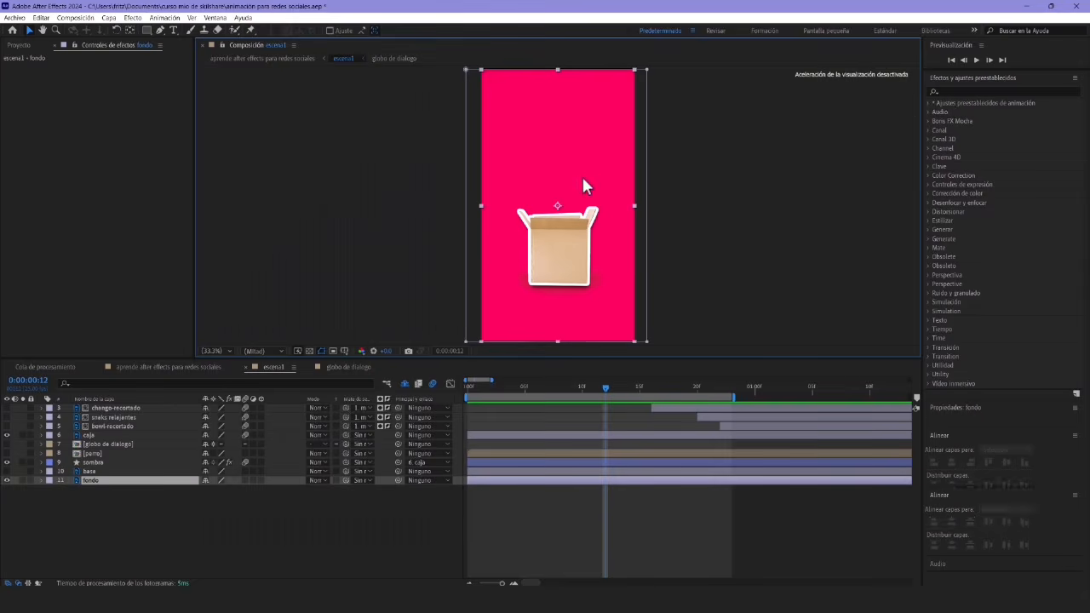
# Search the effects for "gradac" and apply Gradación de degradado to the fondo layer
pyautogui.click(965, 90)
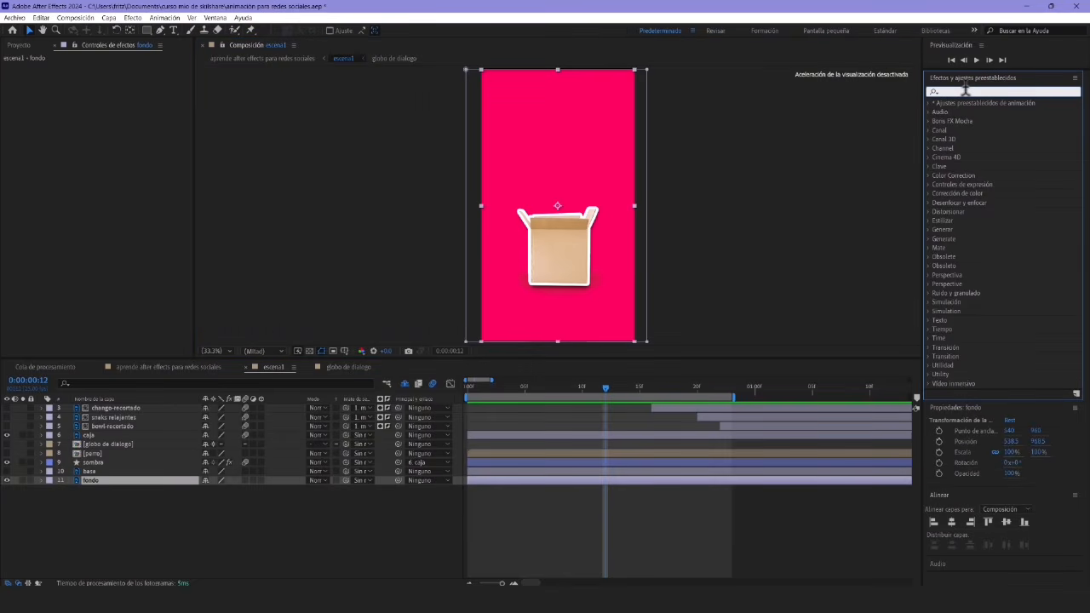
pyautogui.write('grad')
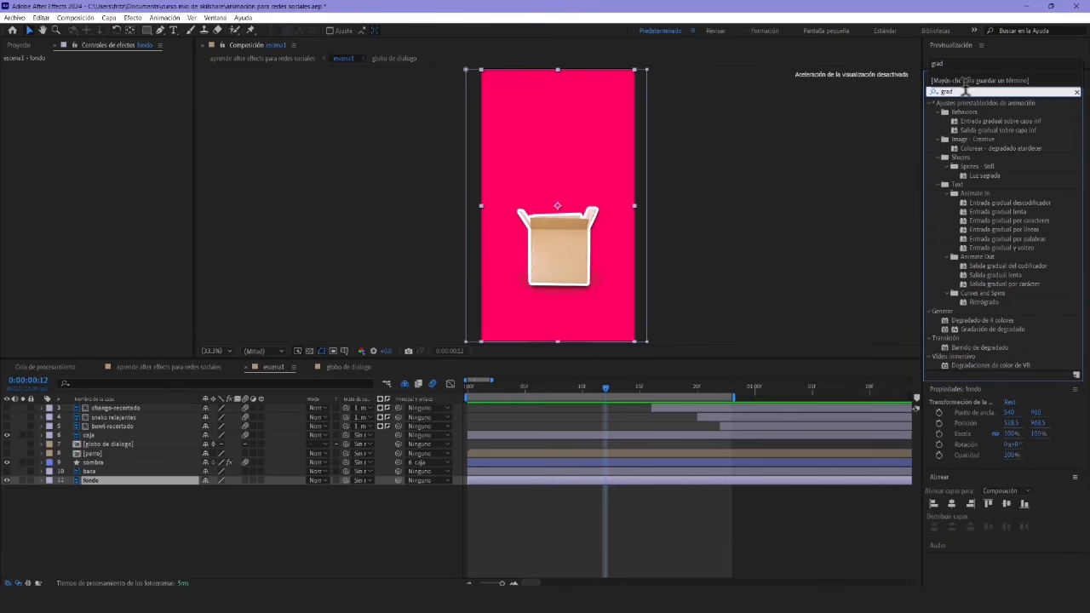
pyautogui.write('ad')
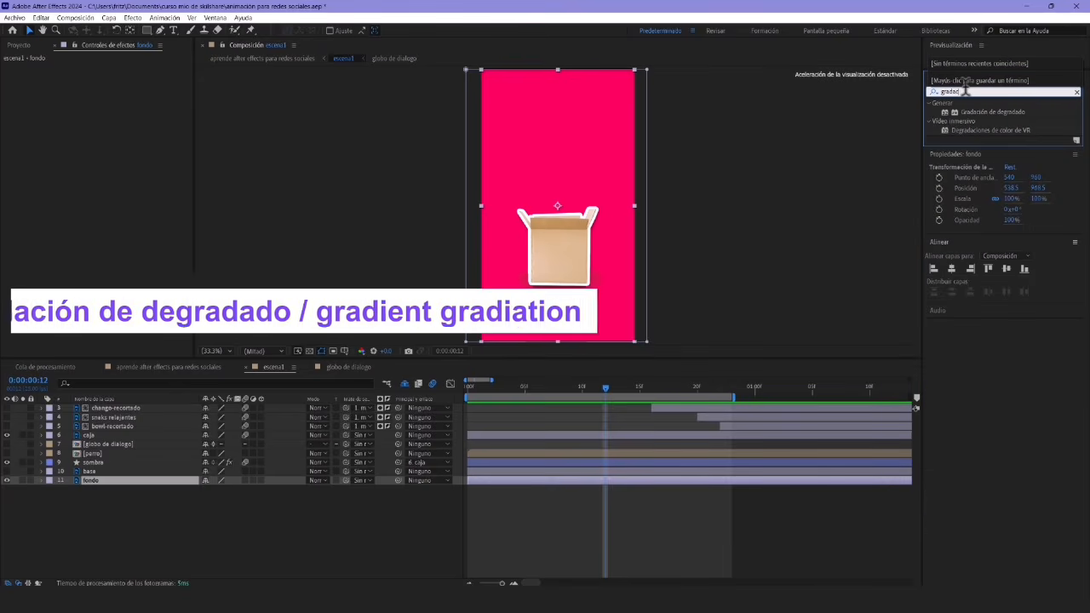
pyautogui.click(994, 114)
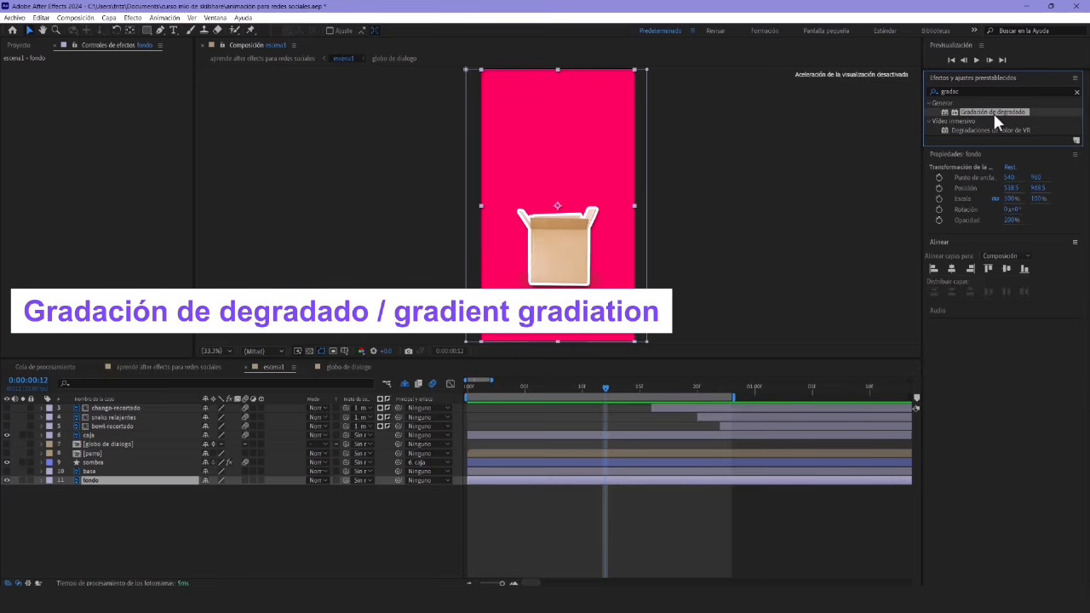
pyautogui.doubleClick(986, 106)
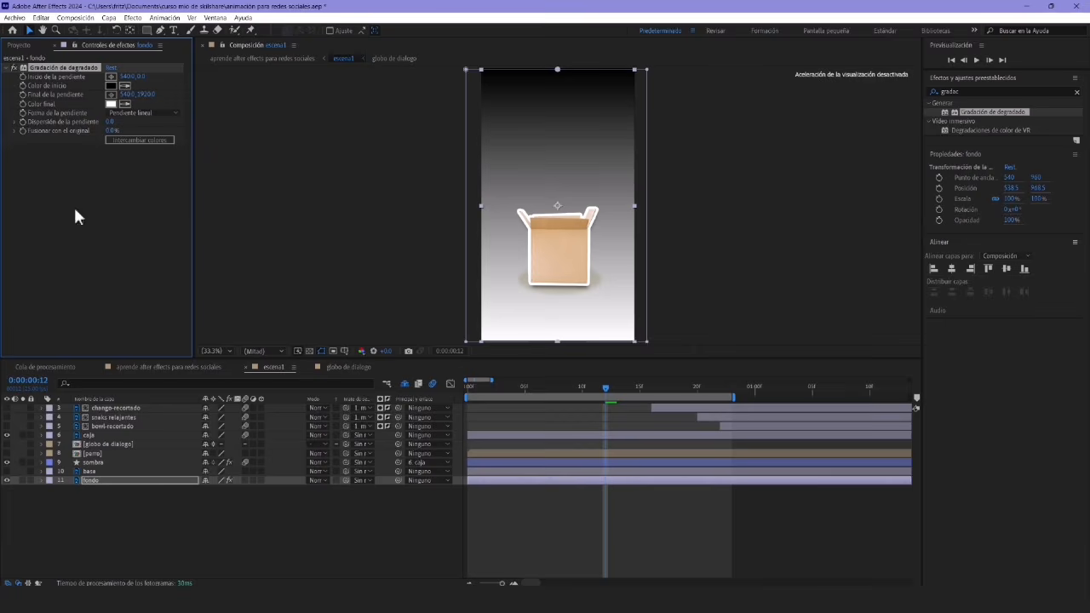
# Try the Gradación de degradado effect on the caja layer and undo it
pyautogui.click(107, 436)
pyautogui.doubleClick(993, 112)
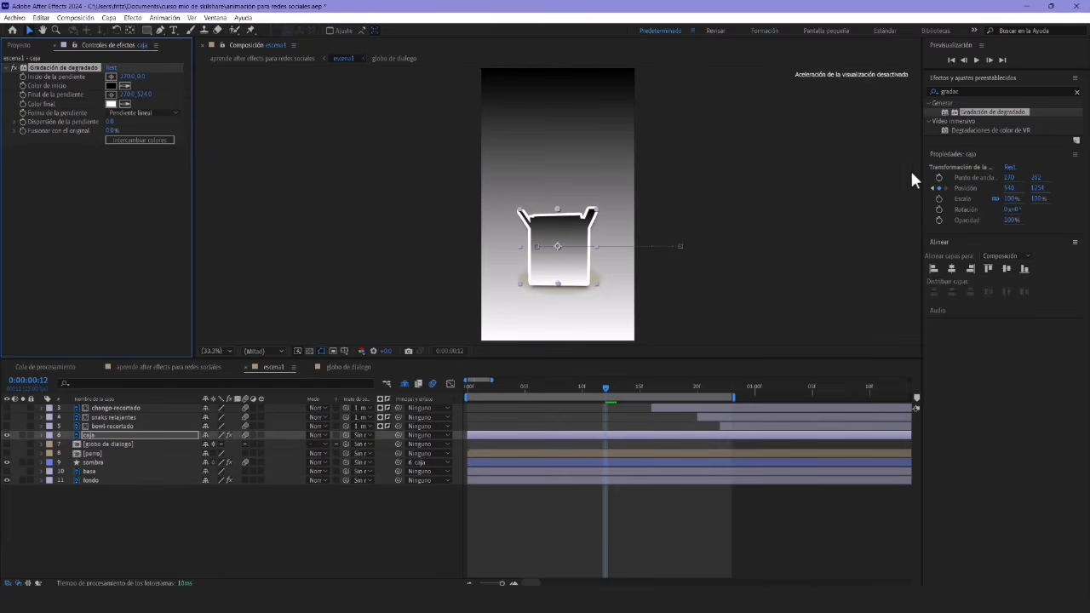
pyautogui.hotkey('ctrl', 'z')
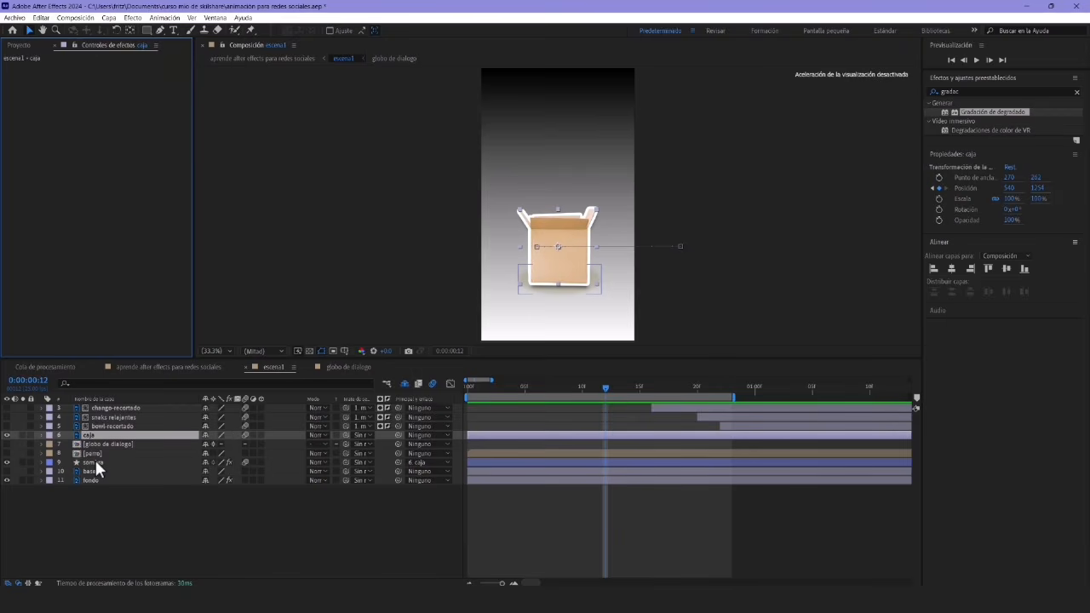
# Set the fondo gradient's start colour to red D32828 and its shape to Pendiente radial
pyautogui.click(90, 480)
pyautogui.click(110, 86)
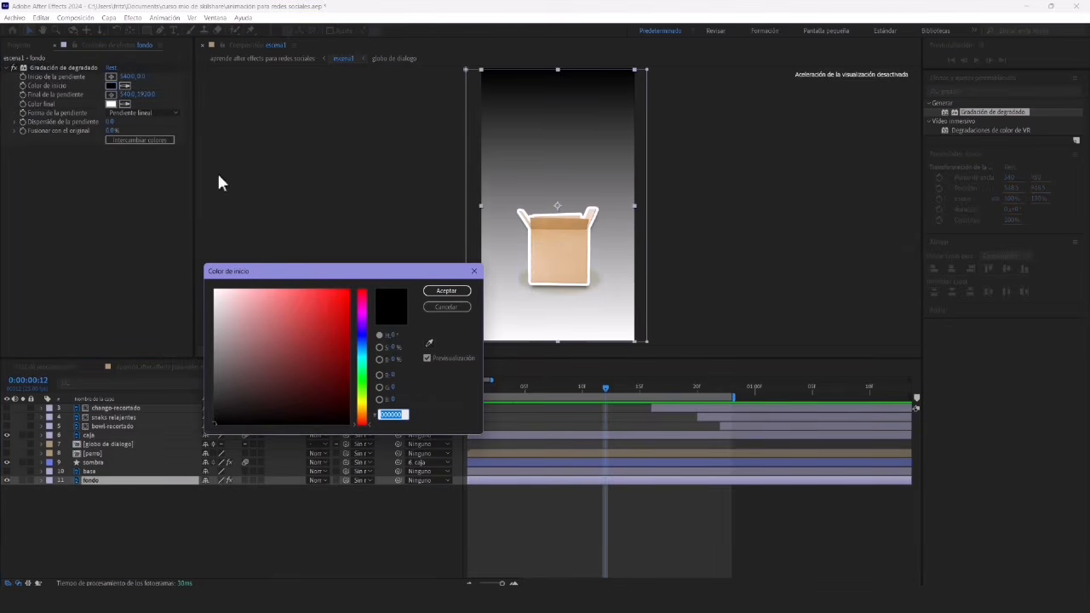
pyautogui.moveTo(306, 309); pyautogui.dragTo(323, 312)
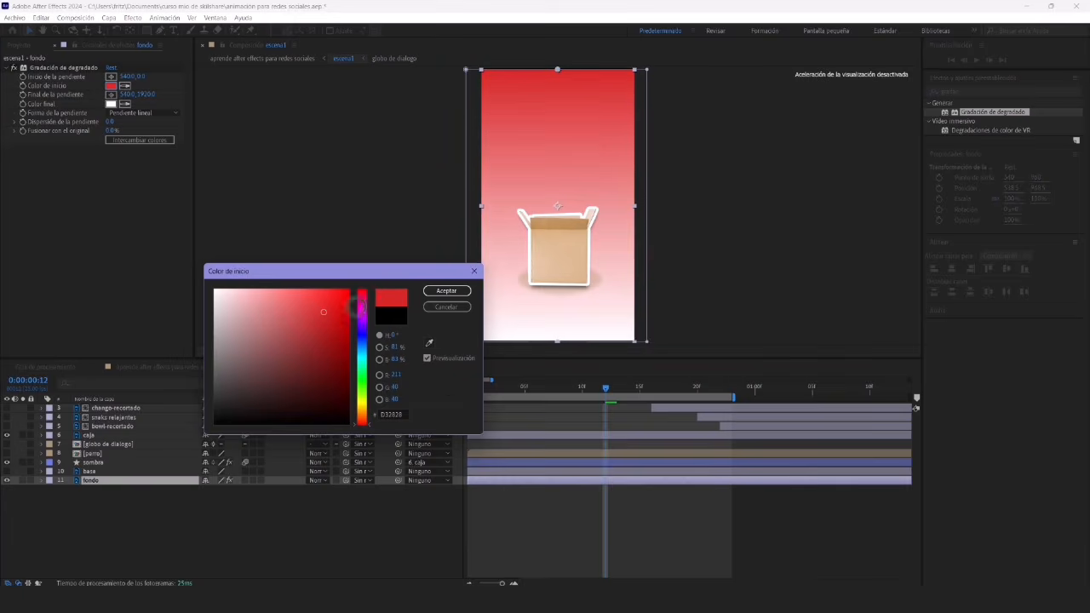
pyautogui.click(443, 291)
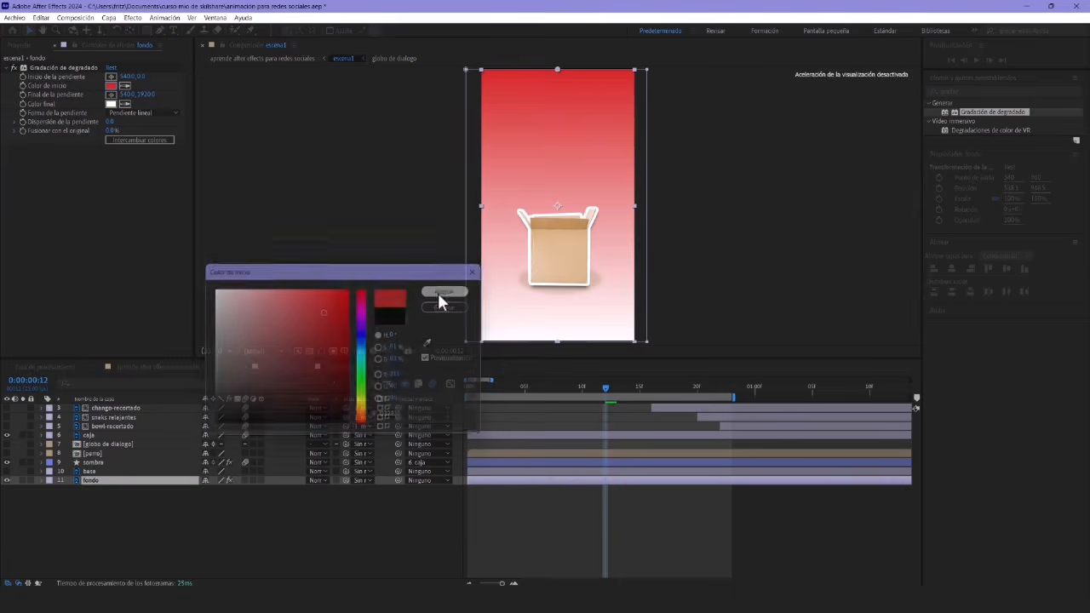
pyautogui.click(113, 111)
pyautogui.click(119, 133)
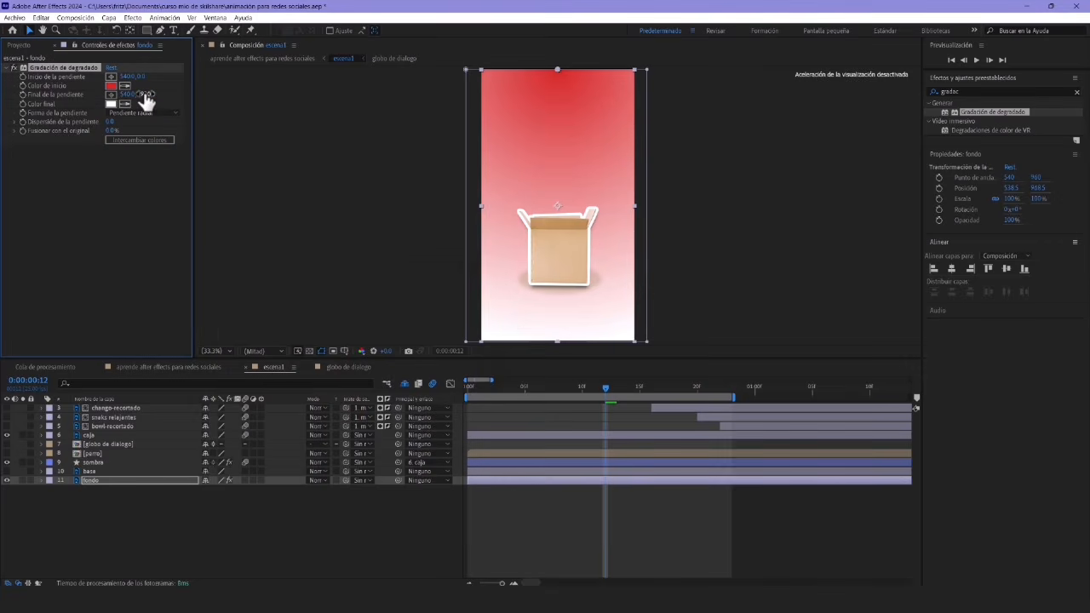
# Try moving the radial gradient's start point on the fondo layer to 540, 967 and vary its ramp scatter and blend with original
pyautogui.moveTo(140, 77); pyautogui.dragTo(632, 98)
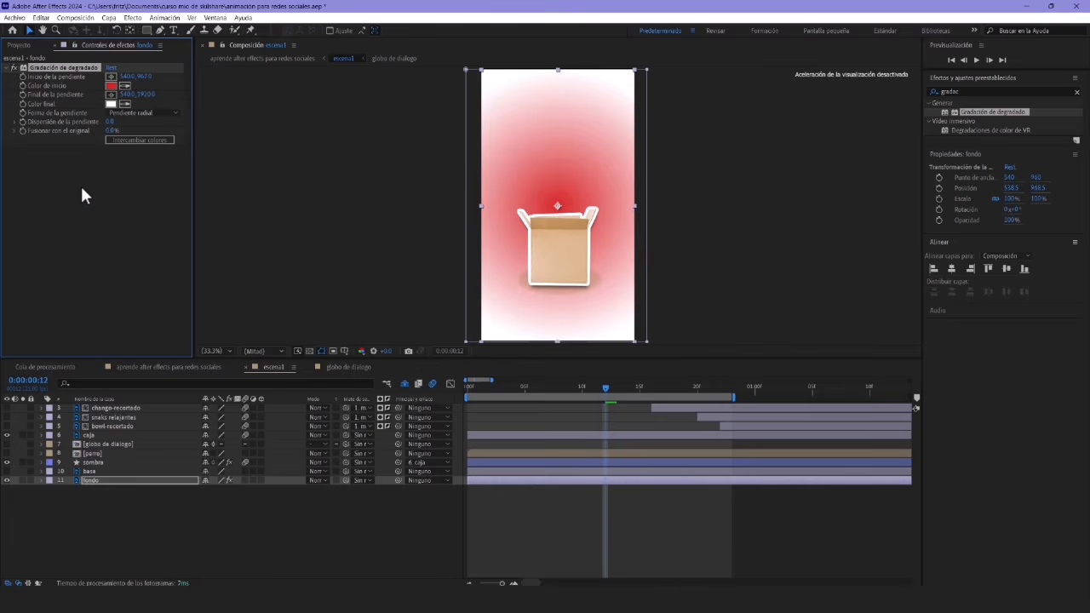
pyautogui.moveTo(110, 126); pyautogui.dragTo(28, 179)
pyautogui.moveTo(110, 132); pyautogui.dragTo(267, 126)
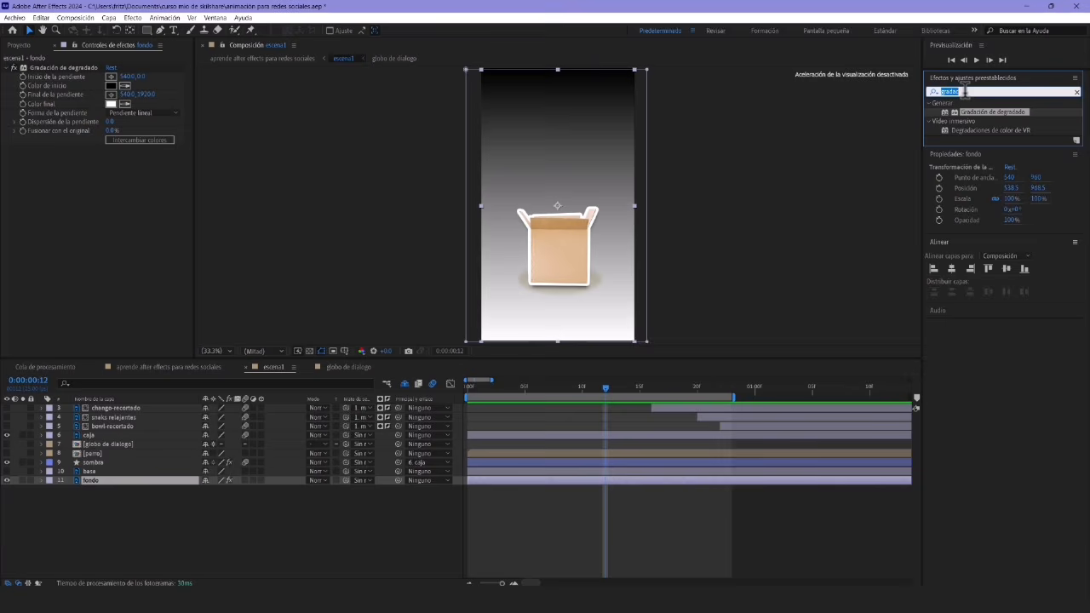
# Find the Posterización effect and apply it to the fondo layer
pyautogui.write('post')
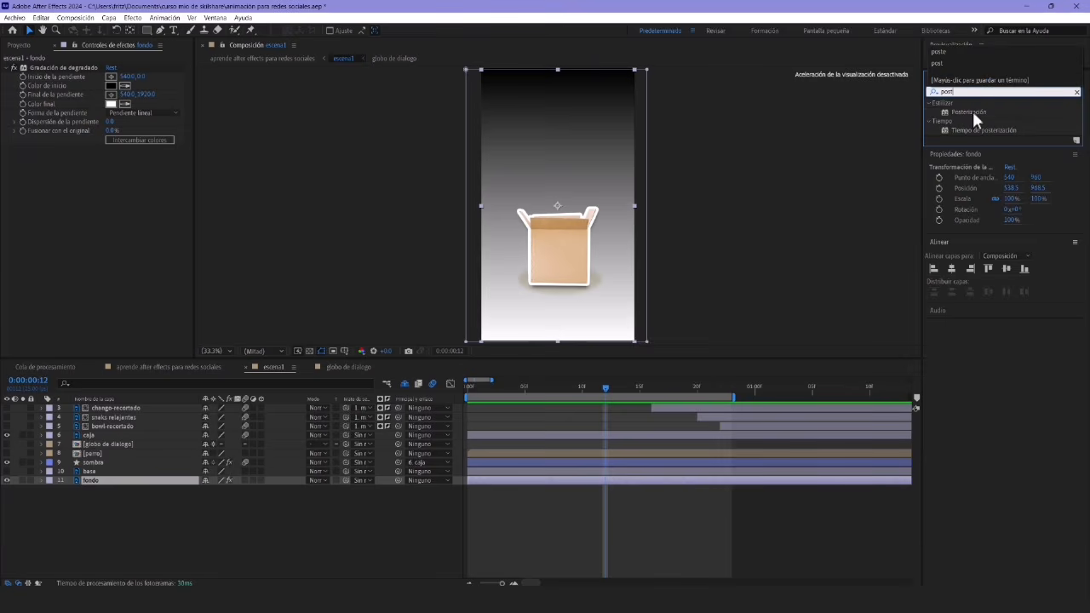
pyautogui.doubleClick(973, 111)
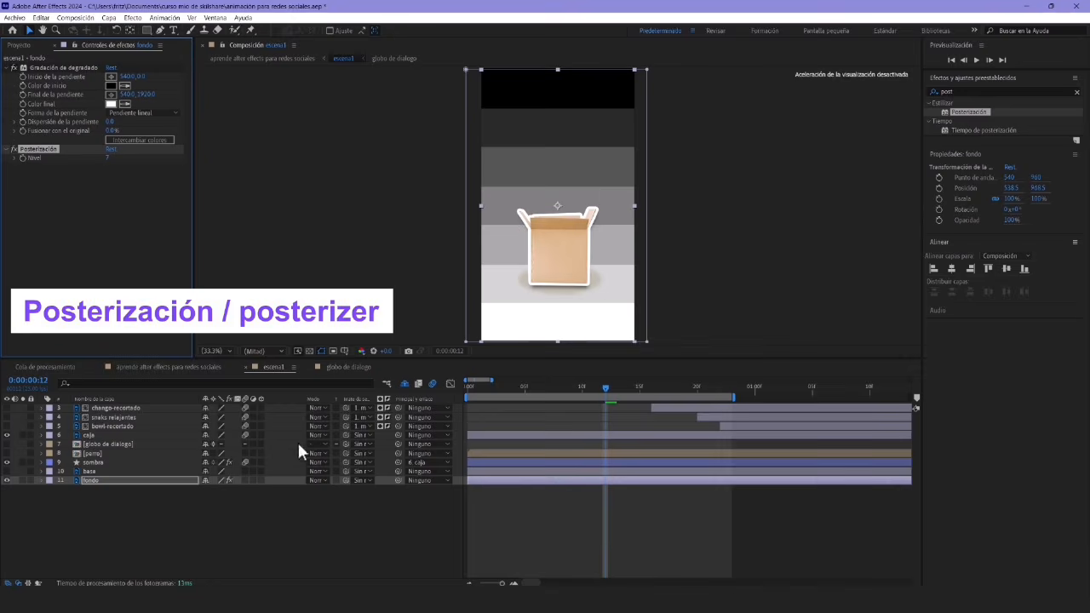
# Try the Posterización effect on the caja layer, inspect the box up close and vary the posterization level
pyautogui.click(91, 436)
pyautogui.doubleClick(968, 112)
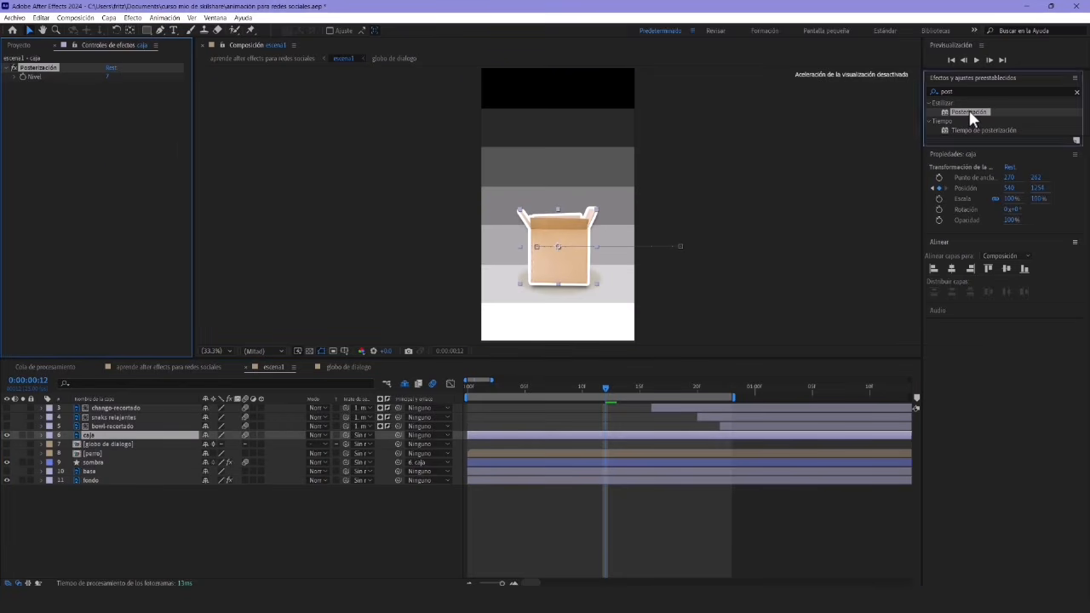
pyautogui.scroll(2, 594, 266)
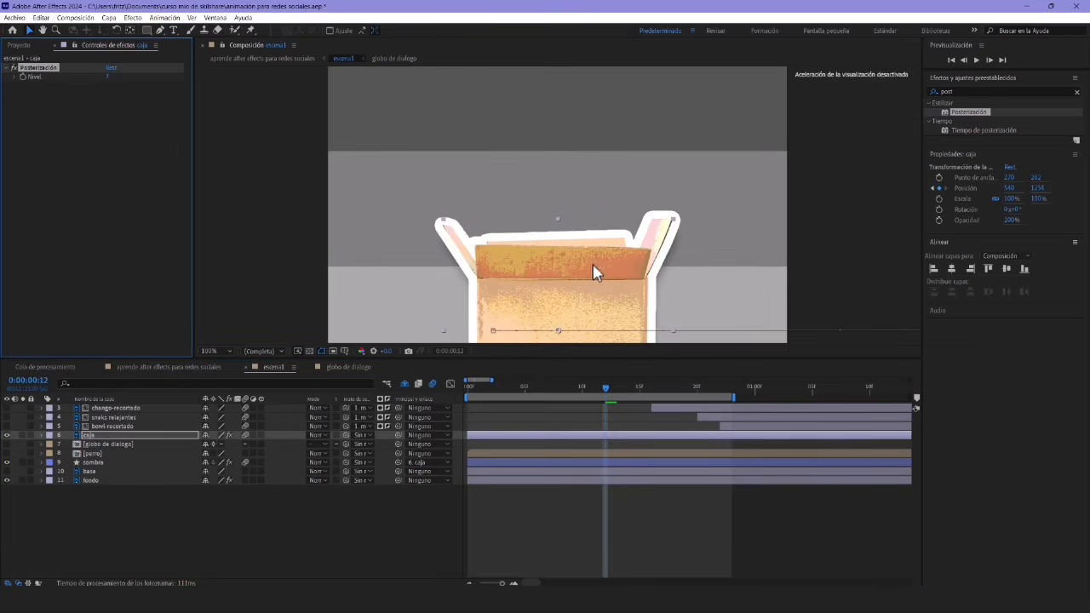
pyautogui.press('space')
pyautogui.moveTo(644, 296); pyautogui.dragTo(645, 166)
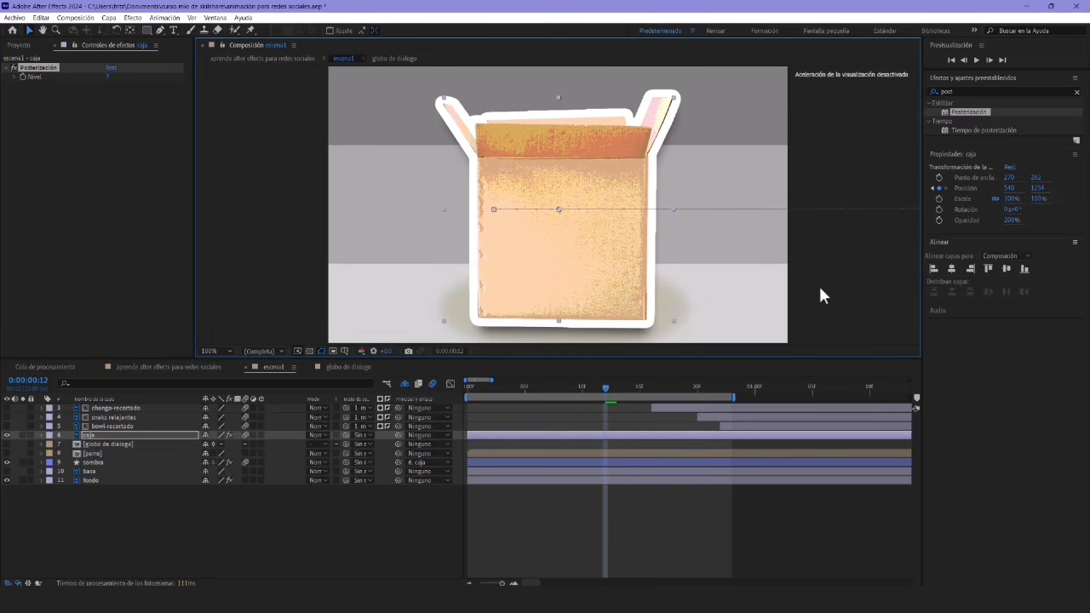
pyautogui.click(636, 501)
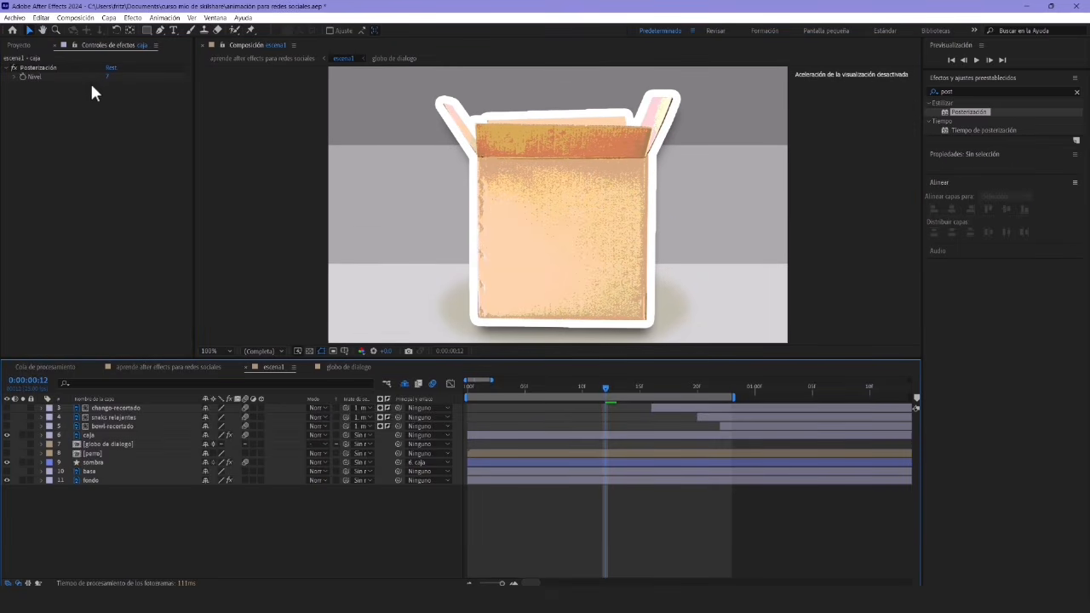
pyautogui.moveTo(109, 76); pyautogui.dragTo(122, 78)
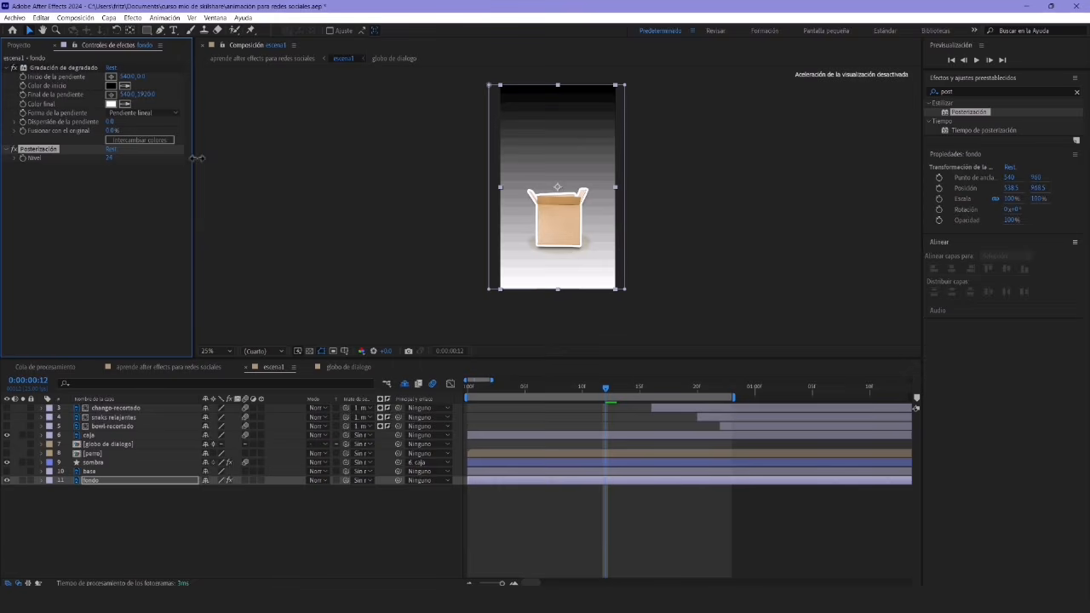
# Set the fondo layer's posterization level to 5 and add the Desplazamiento turbulento effect to the same layer
pyautogui.moveTo(197, 159); pyautogui.dragTo(108, 169)
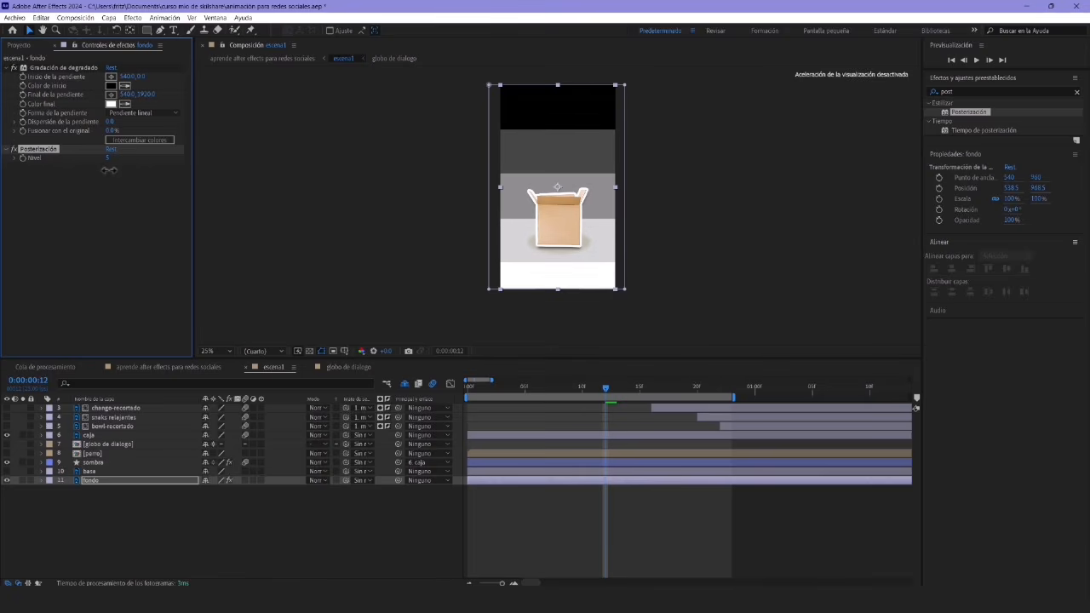
pyautogui.click(984, 91)
pyautogui.write('de')
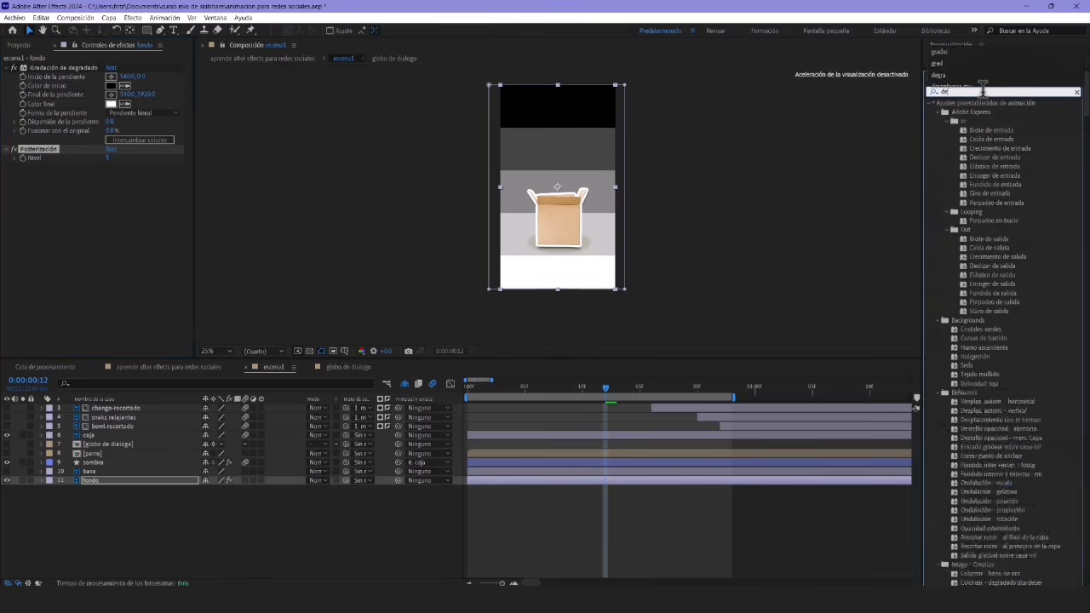
pyautogui.write('splazam')
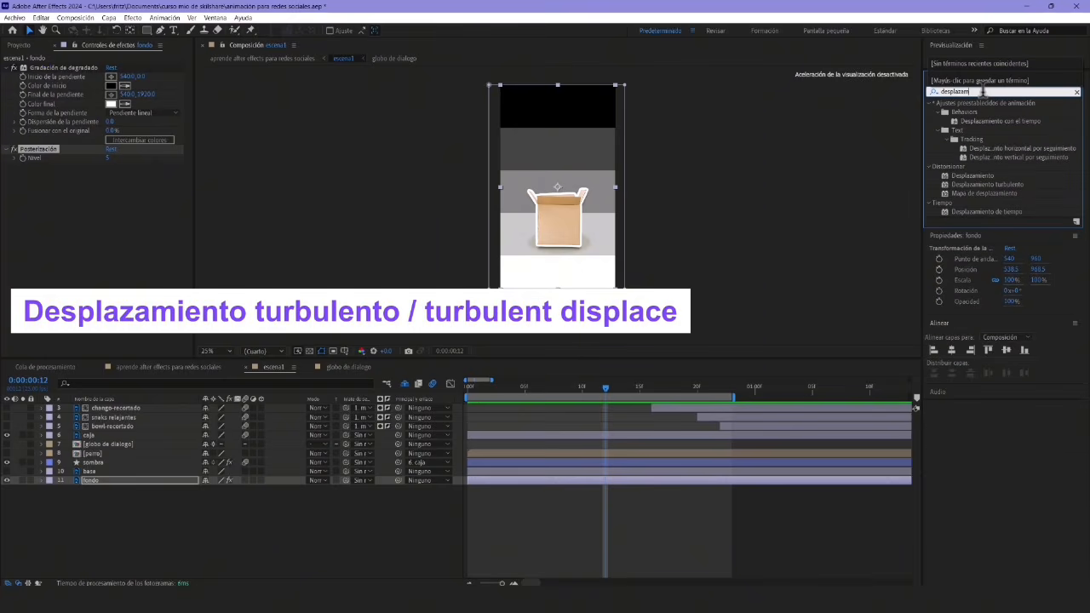
pyautogui.click(997, 184)
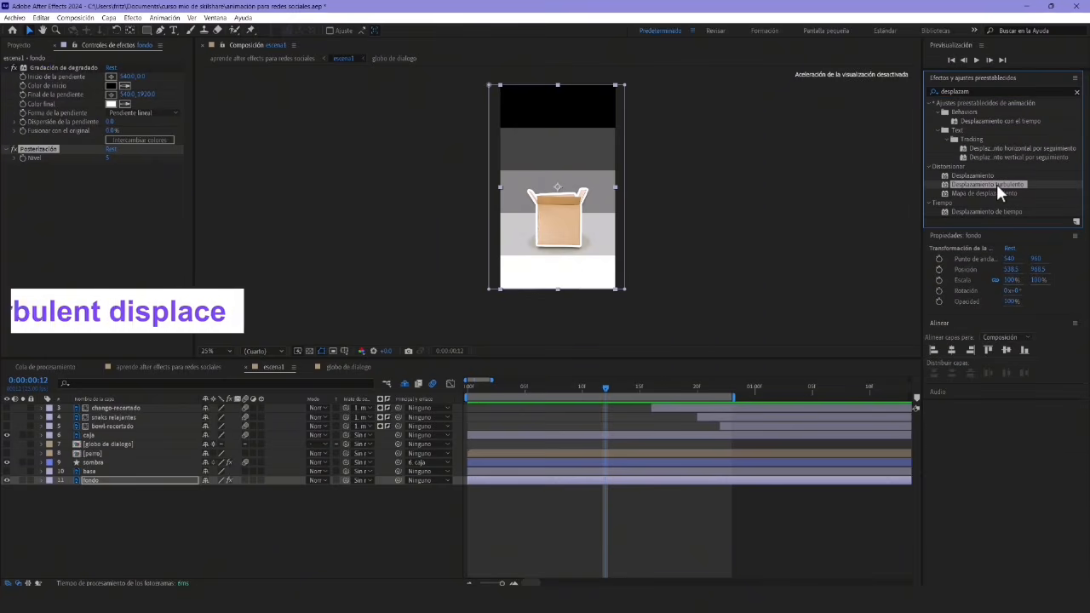
pyautogui.doubleClick(997, 184)
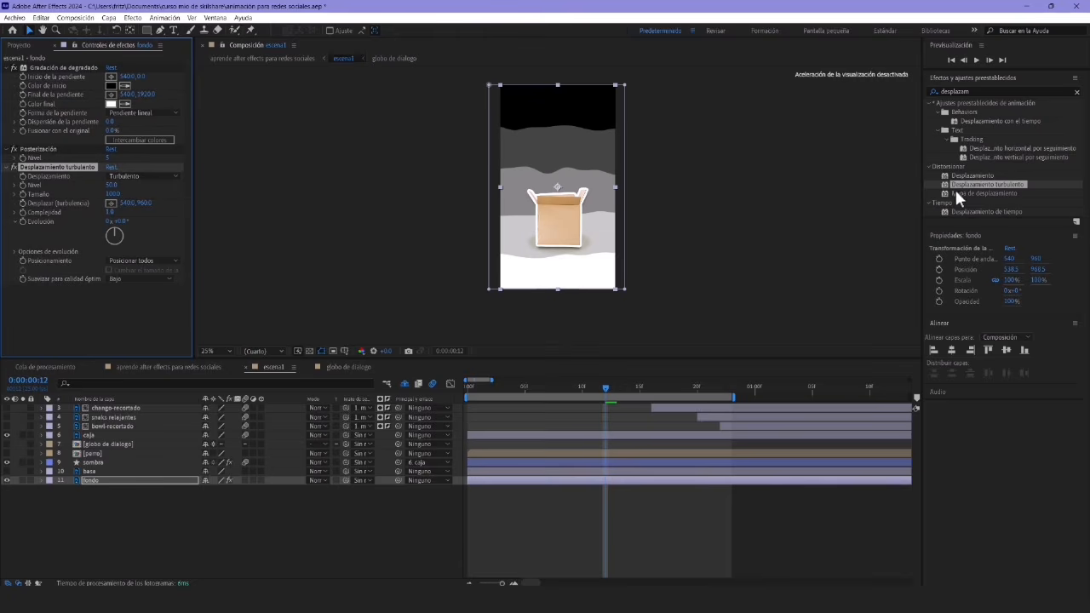
# Try Desplazamiento turbulento on the caja layer and vary its evolution to distort the box
pyautogui.click(105, 436)
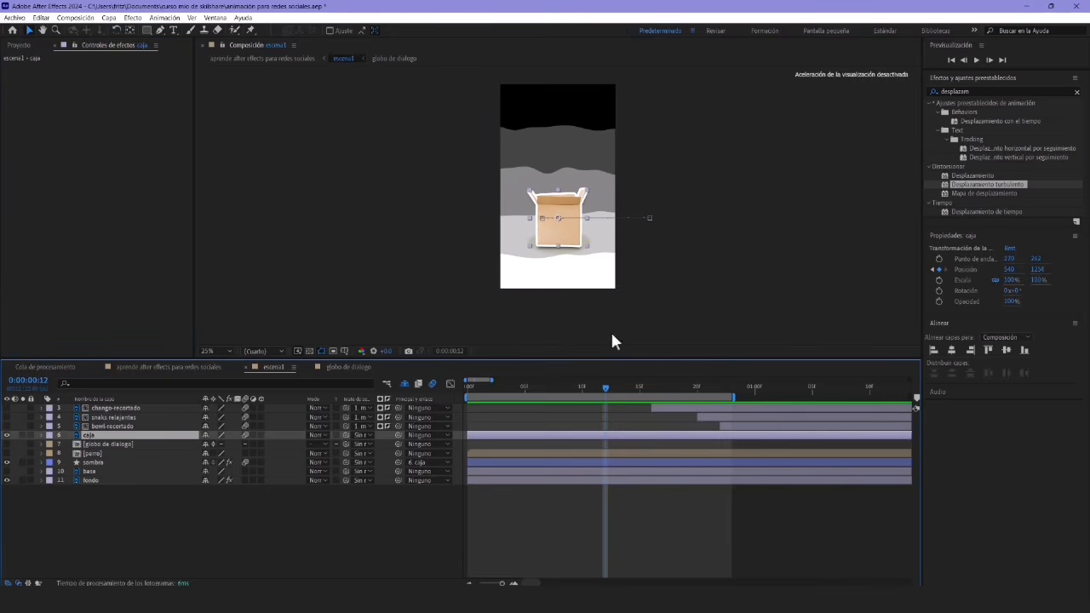
pyautogui.doubleClick(1028, 184)
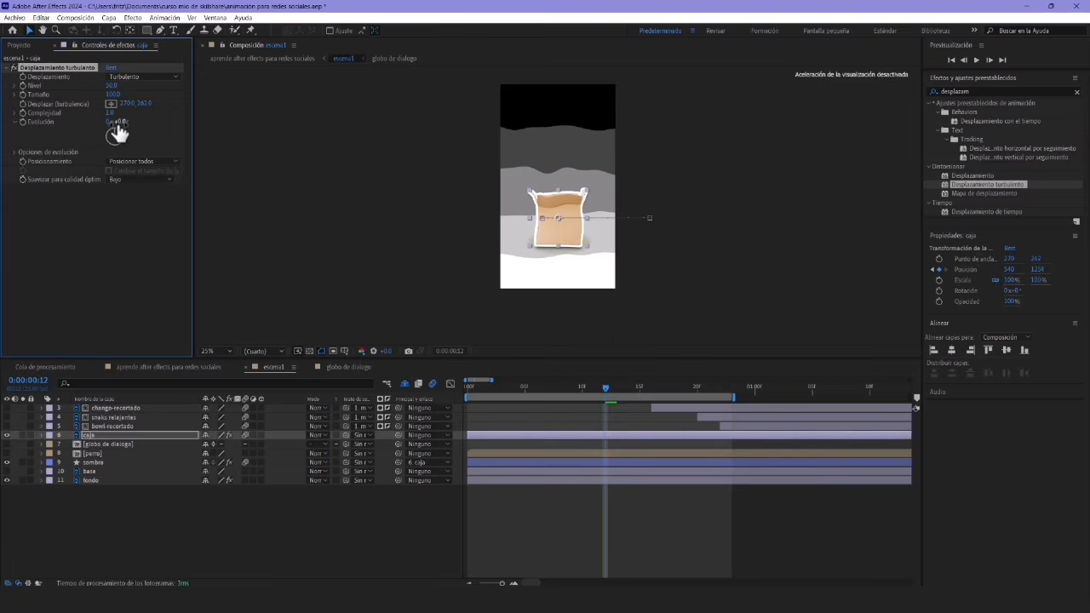
pyautogui.moveTo(117, 124); pyautogui.dragTo(259, 133)
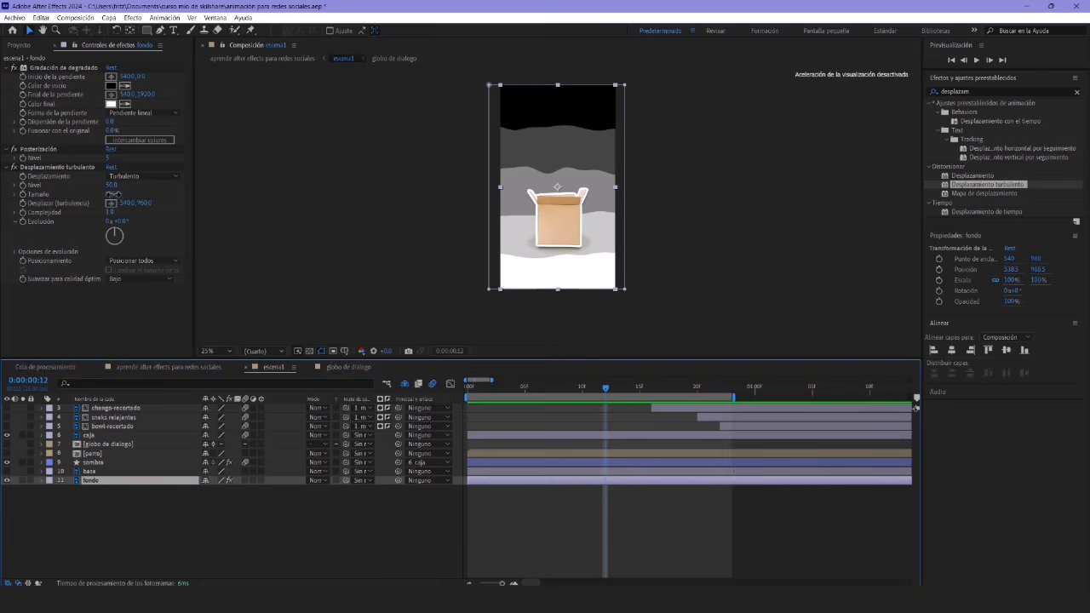
# Increase the turbulent displacement size on the fondo layer to about 265 and advance its evolution to form broad waves
pyautogui.moveTo(113, 194); pyautogui.dragTo(183, 196)
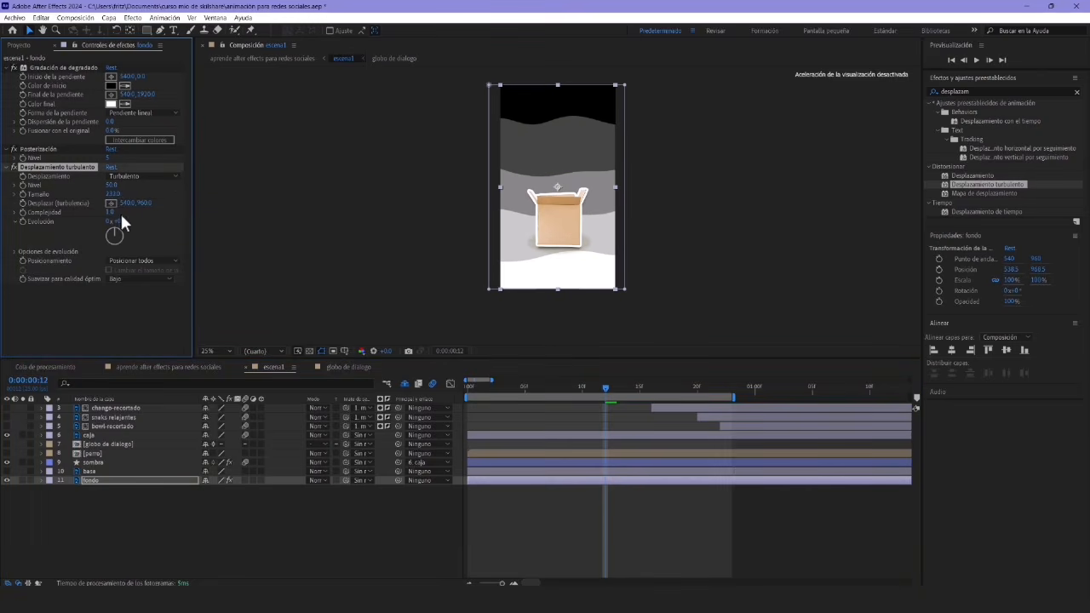
pyautogui.moveTo(119, 222); pyautogui.dragTo(167, 224)
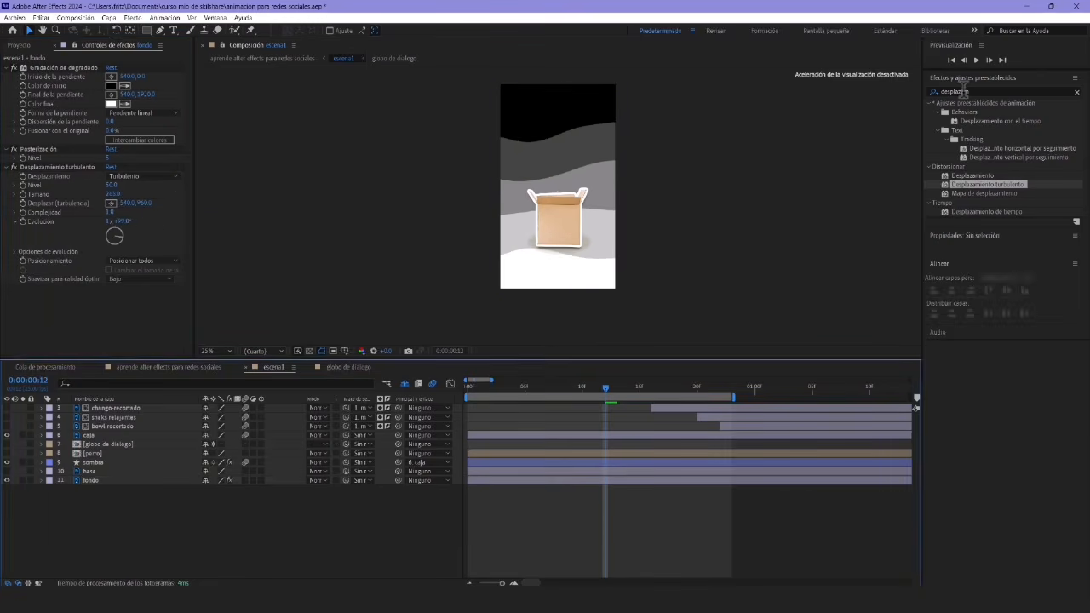
# Find the Colorama effect and apply it to the fondo layer
pyautogui.doubleClick(958, 91)
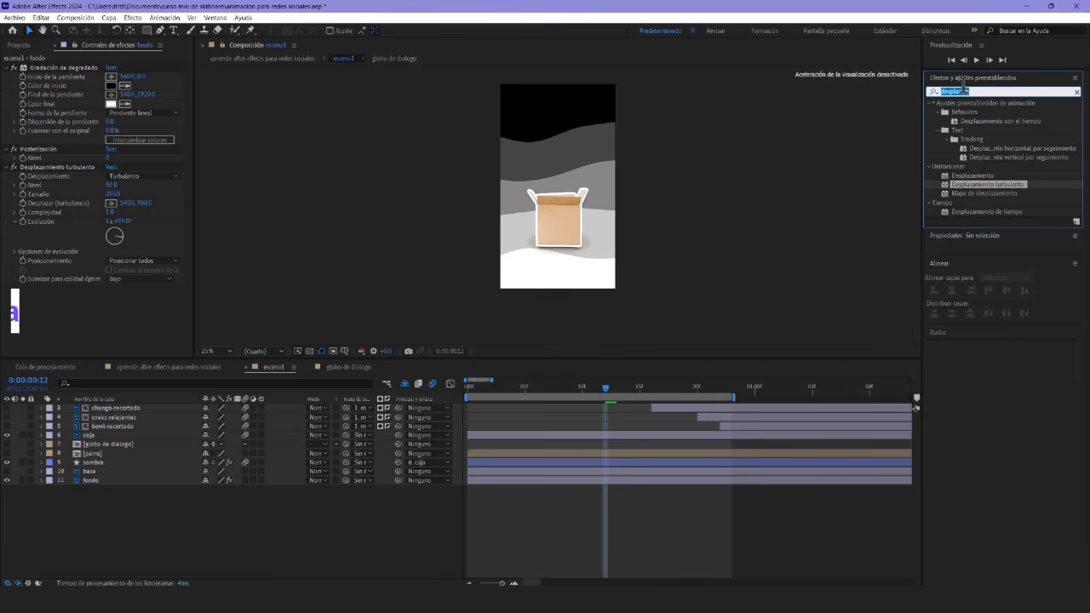
pyautogui.write('colorama')
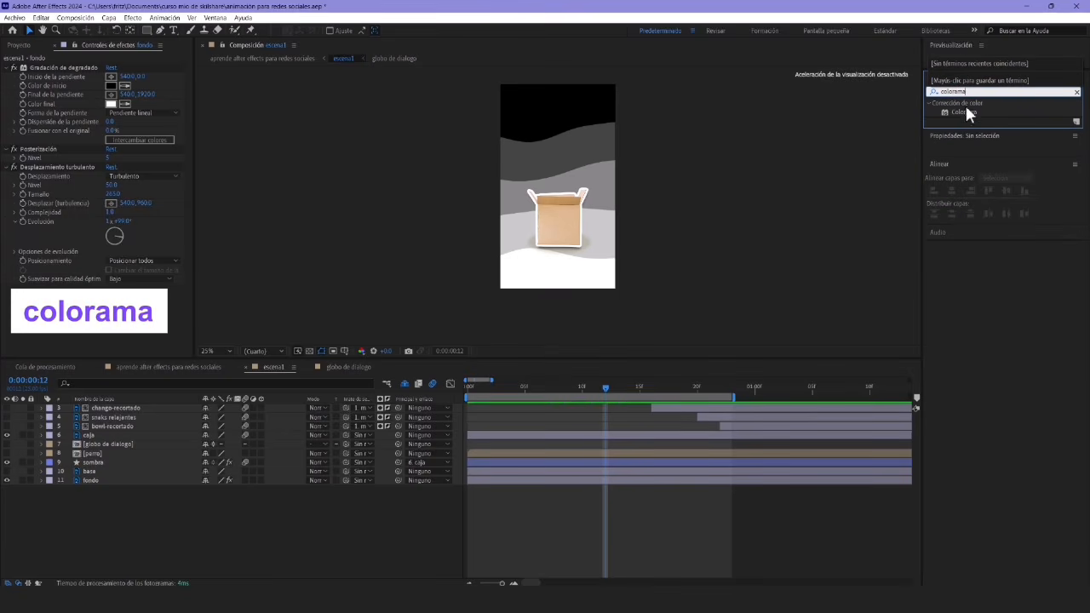
pyautogui.click(966, 113)
pyautogui.moveTo(979, 114); pyautogui.dragTo(127, 482)
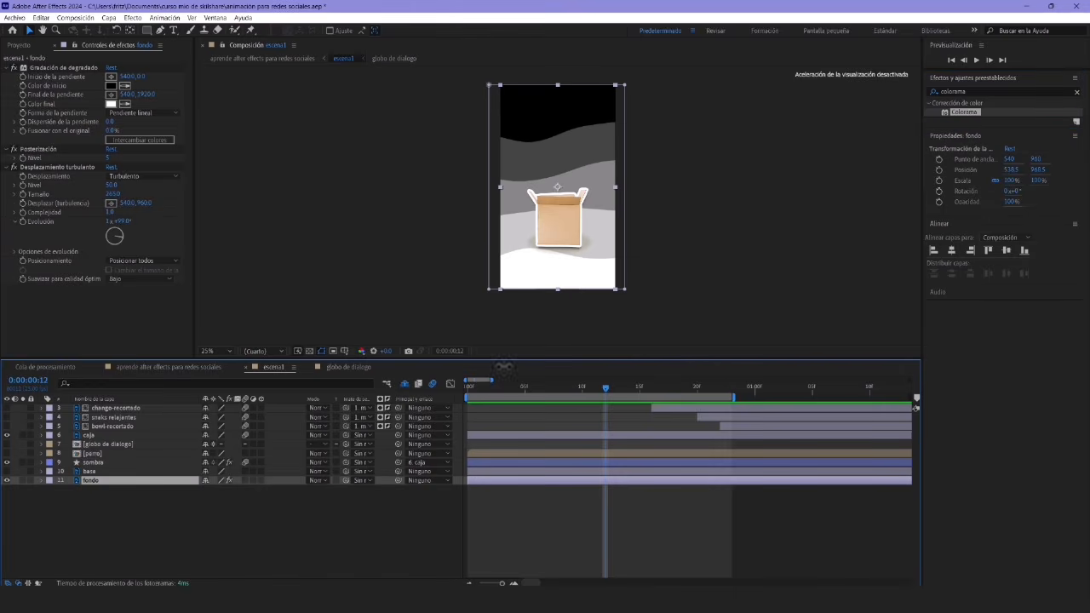
pyautogui.doubleClick(995, 111)
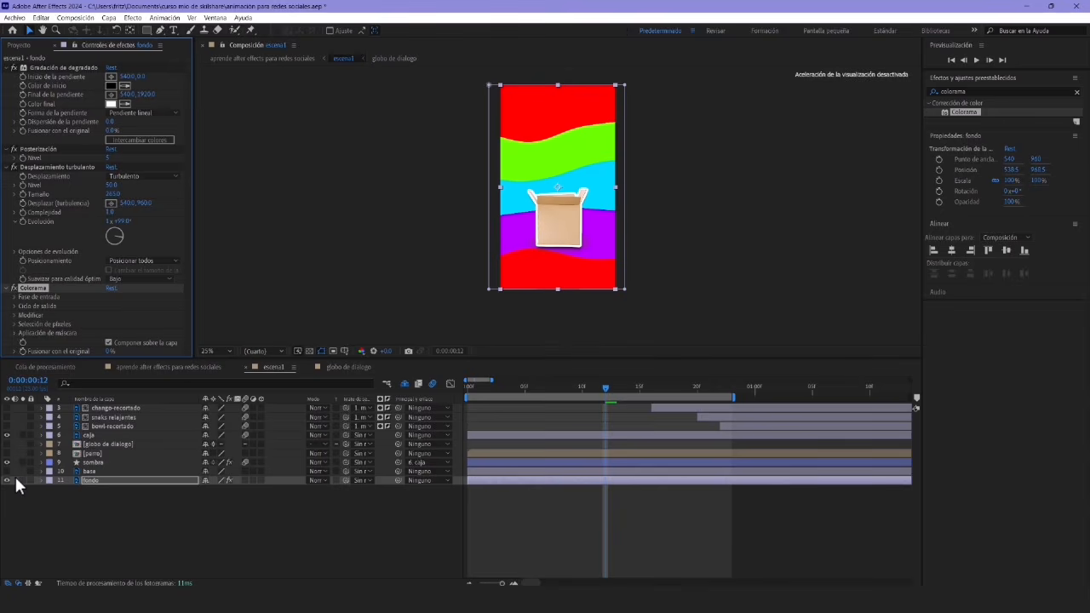
# Disable Colorama on the fondo layer and try the Colorama effect on the caja layer
pyautogui.click(13, 288)
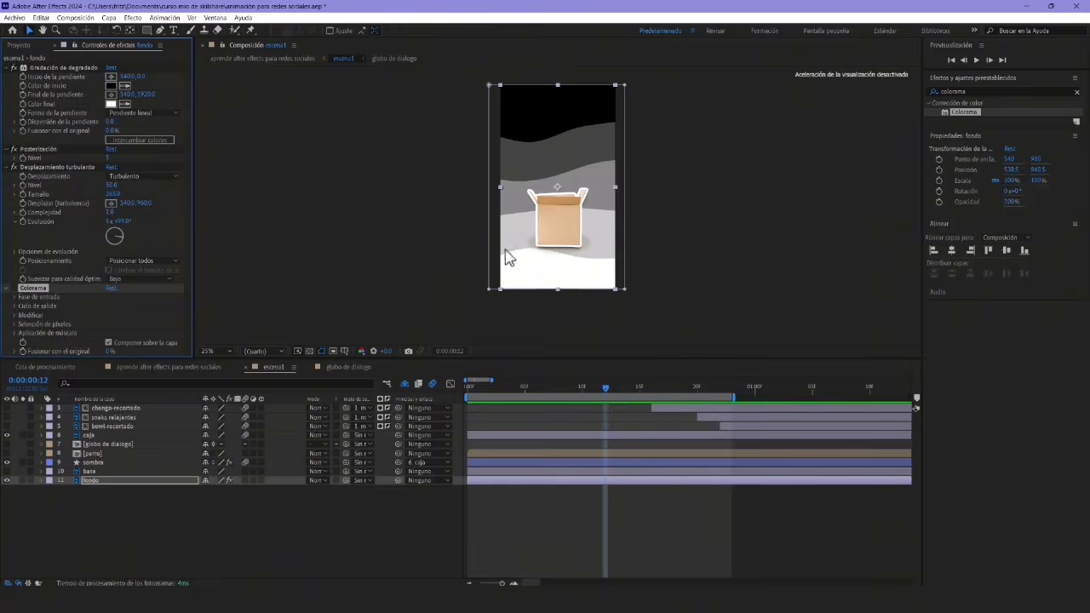
pyautogui.scroll(2, 506, 251)
pyautogui.moveTo(501, 290); pyautogui.dragTo(496, 278)
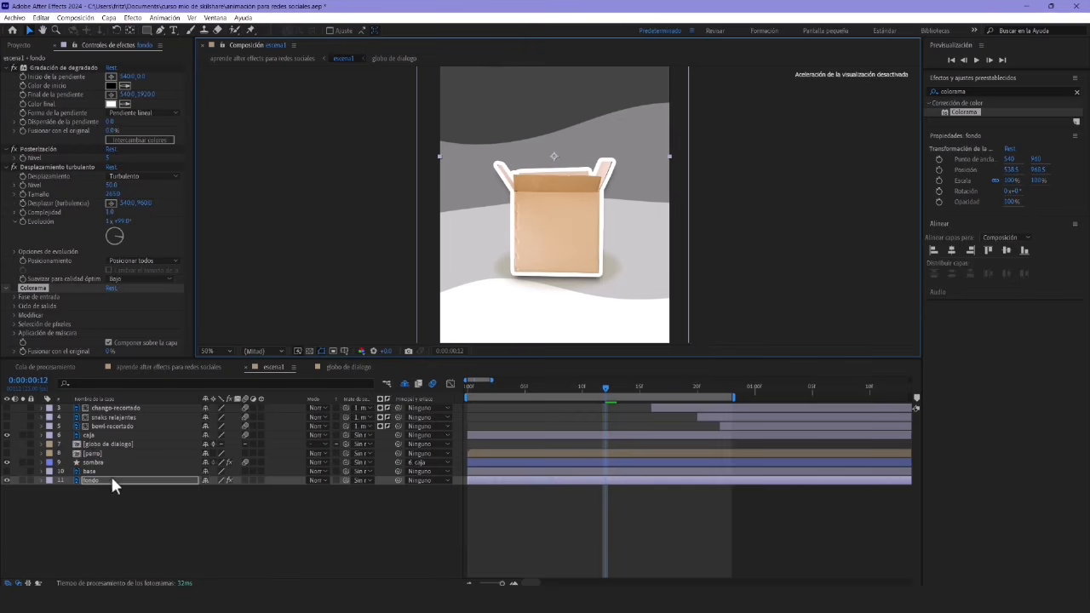
pyautogui.click(98, 435)
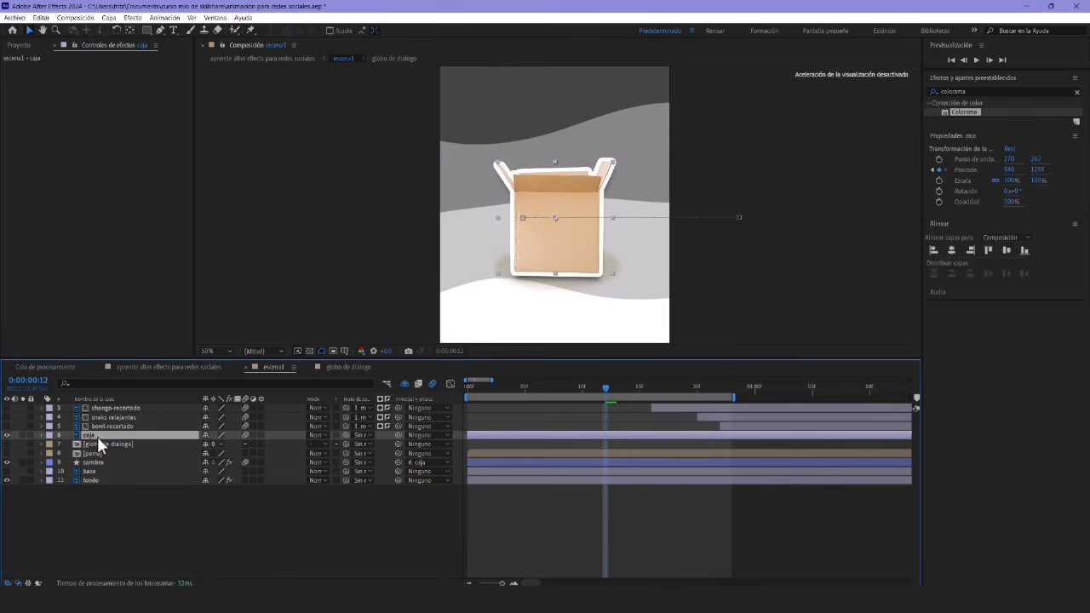
pyautogui.doubleClick(977, 114)
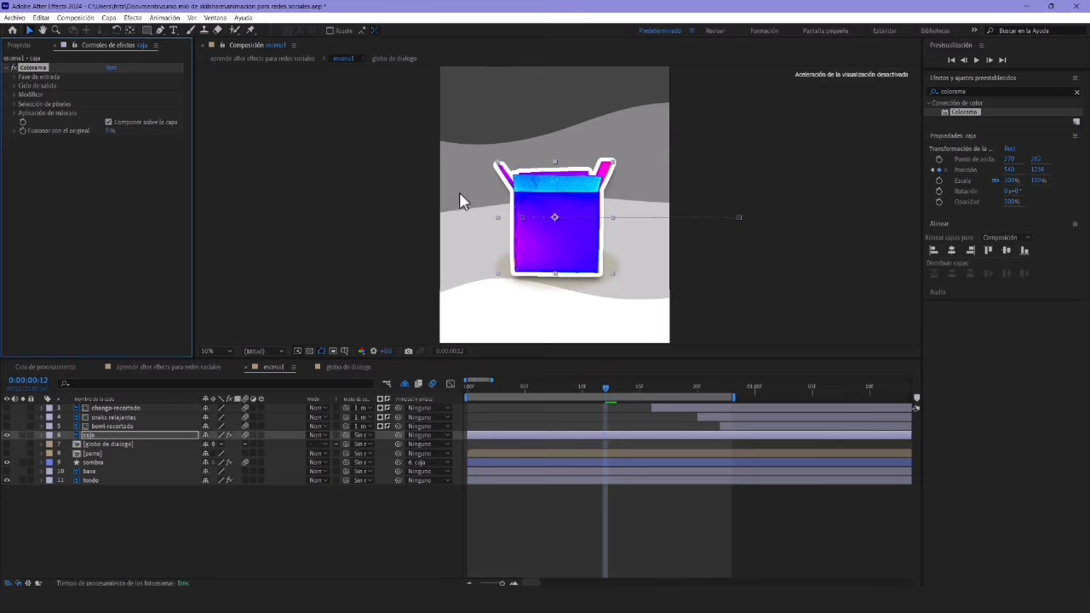
pyautogui.click(364, 223)
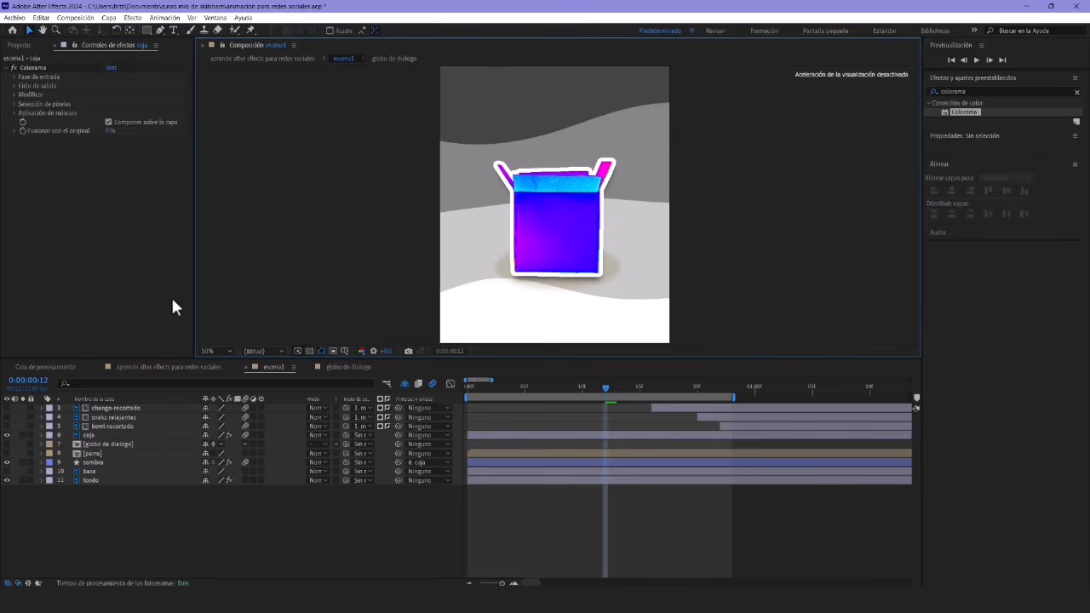
# Try the Pendiente alfa, Ciclo de tono and Dorado 1 preset palettes in the output cycle of the caja layer's Colorama
pyautogui.click(13, 86)
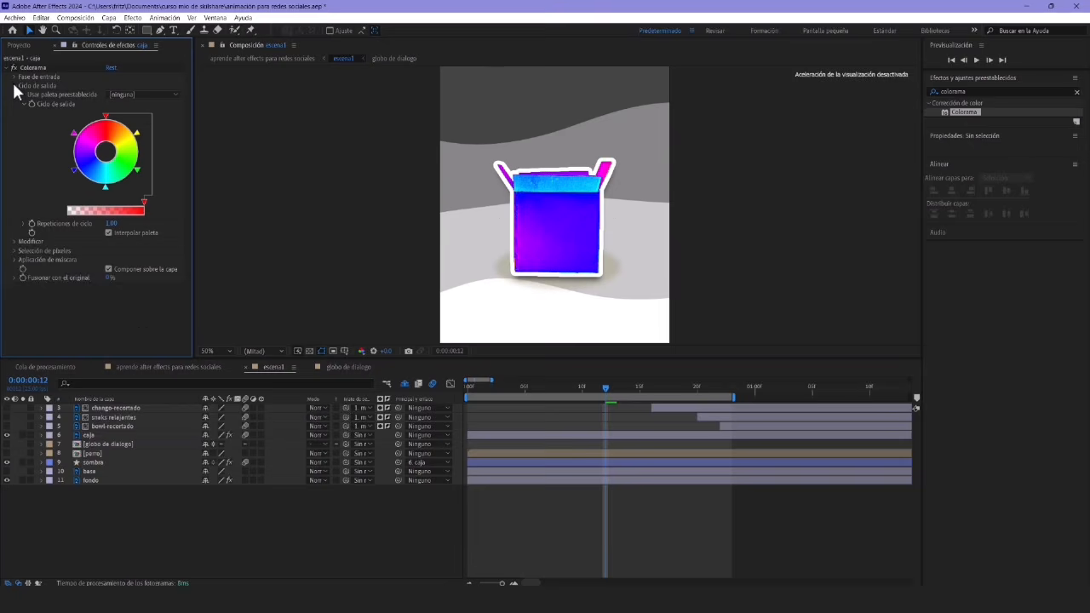
pyautogui.click(141, 96)
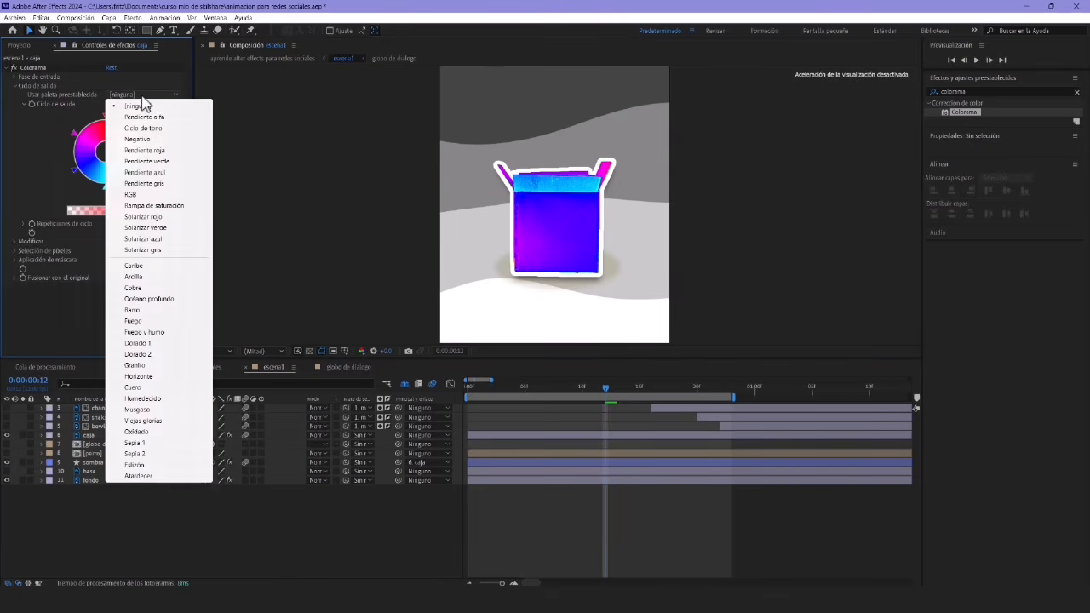
pyautogui.click(145, 119)
pyautogui.click(143, 95)
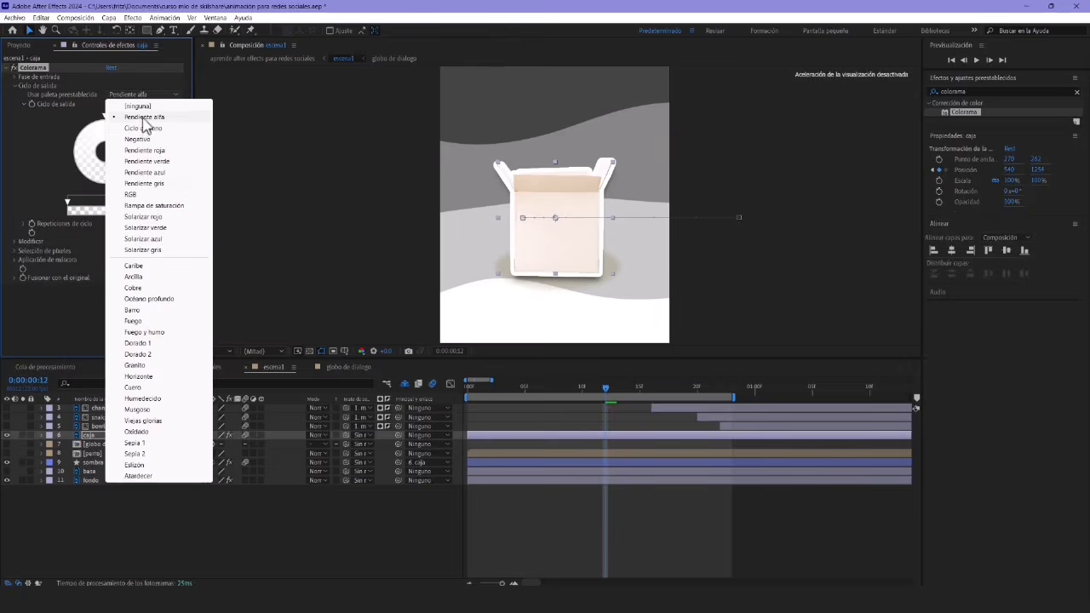
pyautogui.click(143, 129)
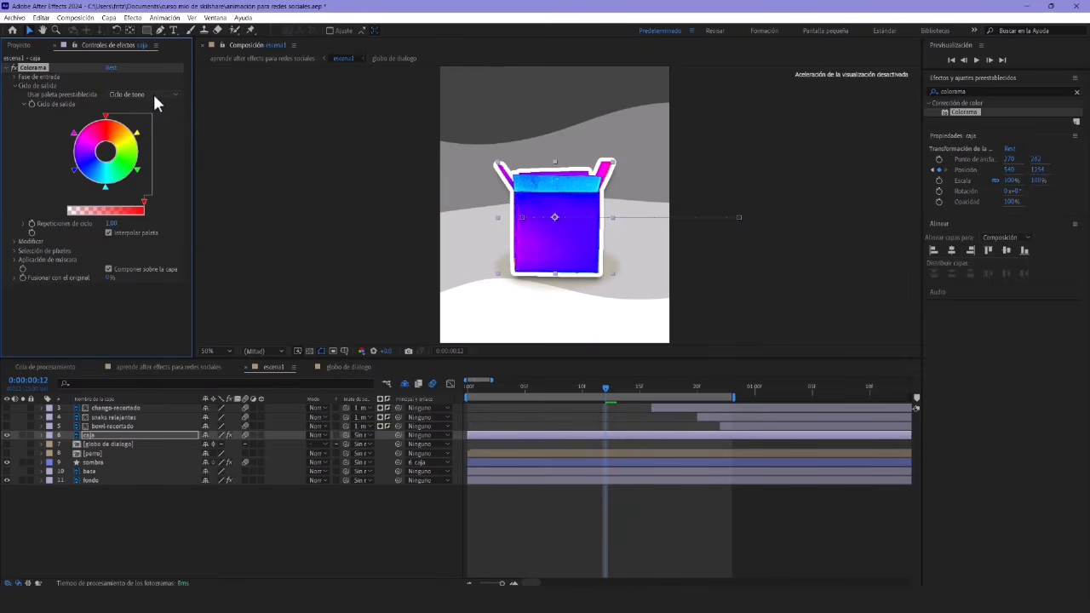
pyautogui.click(154, 96)
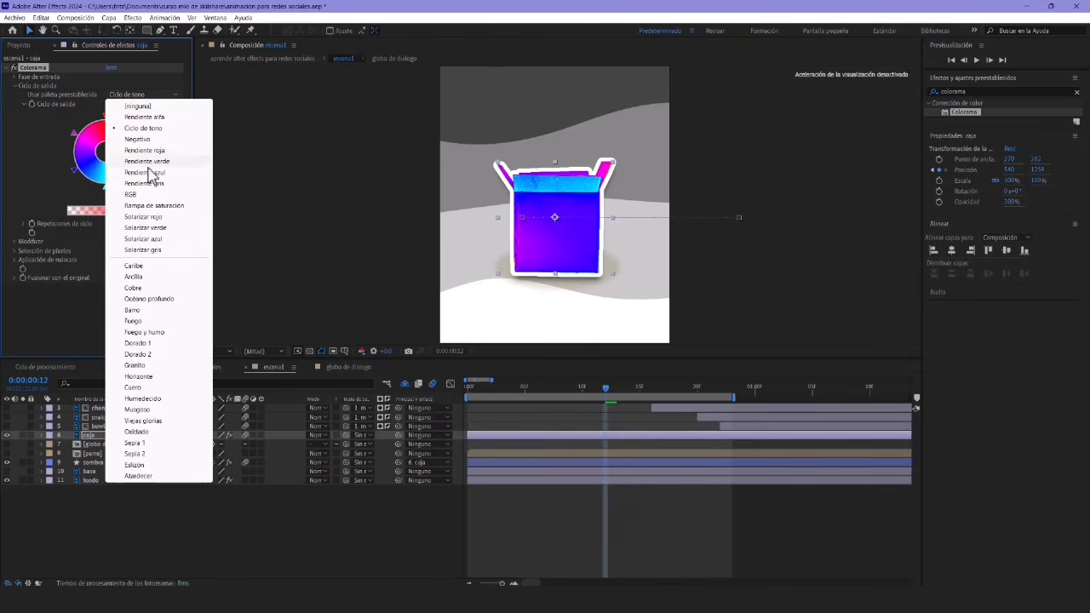
pyautogui.click(151, 344)
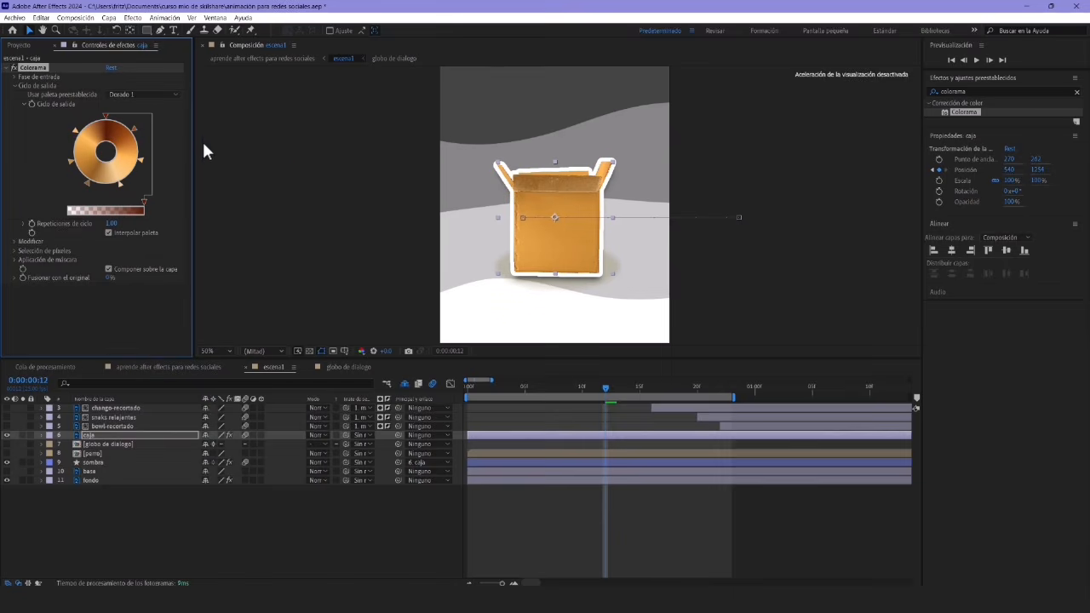
pyautogui.click(158, 96)
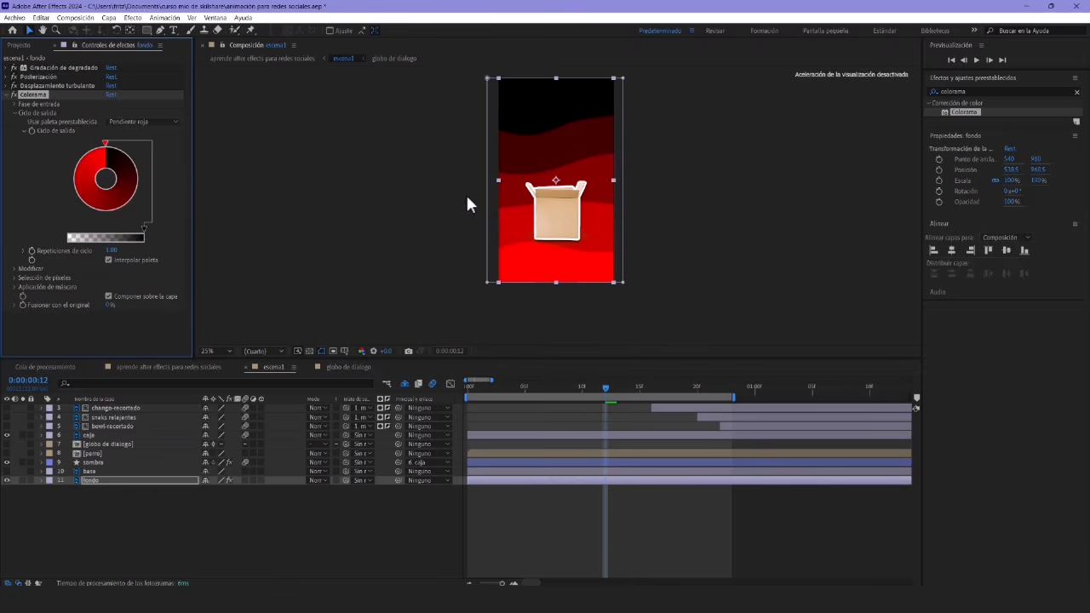
# Add a magenta color to the output cycle of the Colorama effect on the fondo layer
pyautogui.doubleClick(111, 151)
pyautogui.click(364, 305)
pyautogui.moveTo(363, 305); pyautogui.dragTo(362, 305)
pyautogui.click(429, 291)
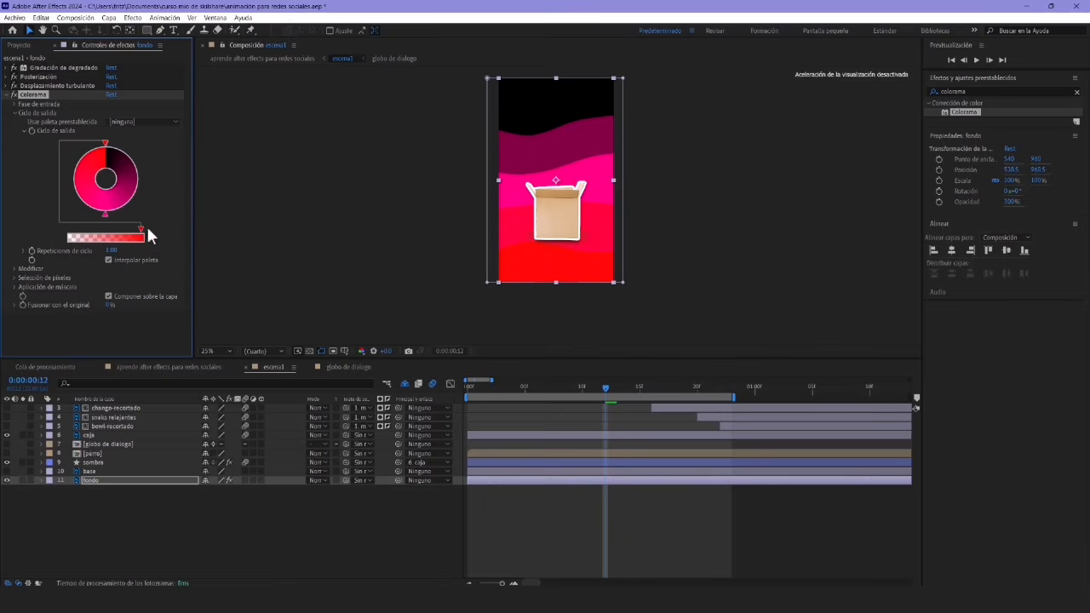
# Recolor the stops at the start of the fondo layer's Colorama output cycle with magenta and pinkish red
pyautogui.doubleClick(106, 142)
pyautogui.moveTo(364, 307); pyautogui.dragTo(364, 304)
pyautogui.click(430, 292)
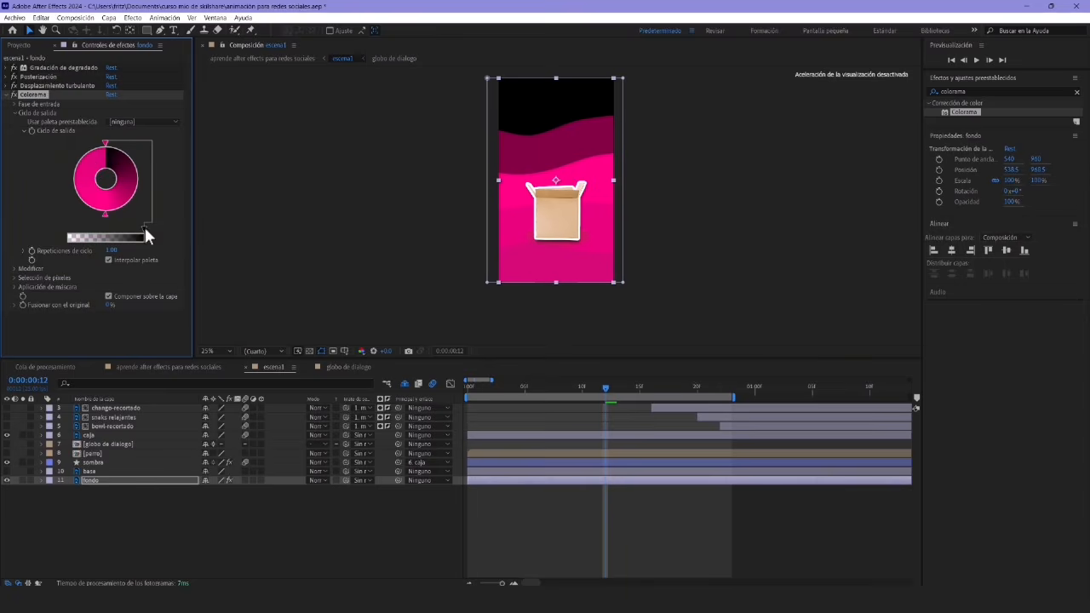
pyautogui.doubleClick(106, 142)
pyautogui.moveTo(363, 305); pyautogui.dragTo(364, 302)
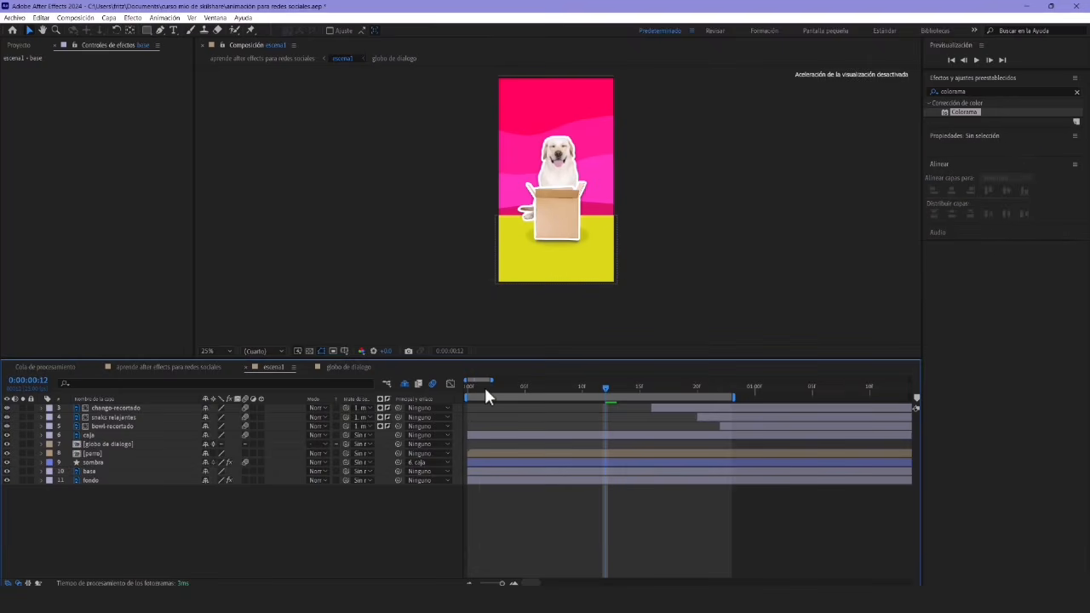
# Play and scrub through the escena1 animation to check the recolored wavy background behind the dog and box
pyautogui.press('space')
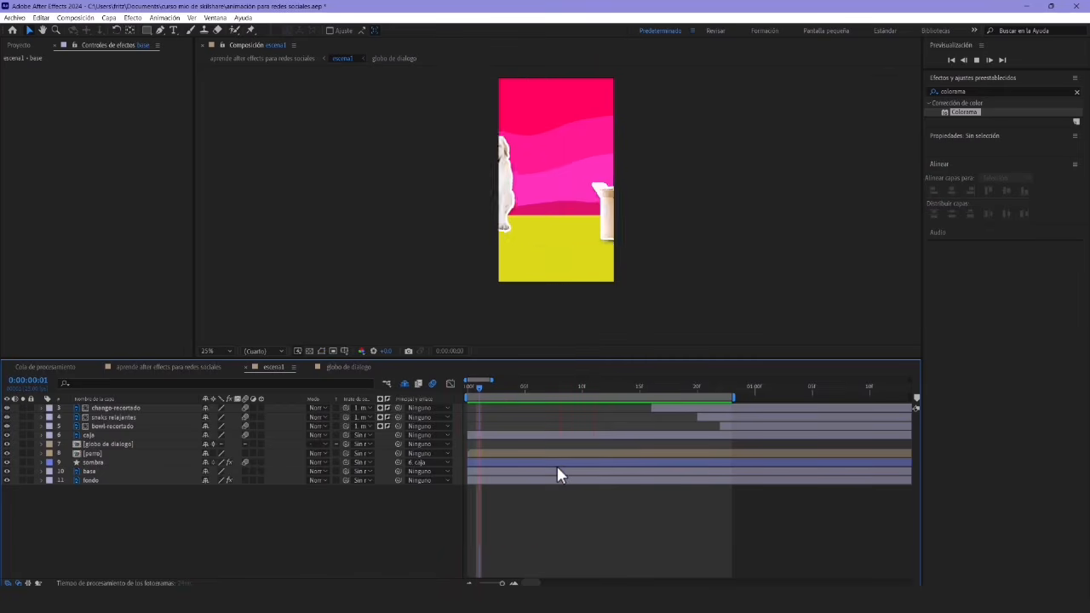
pyautogui.press('space')
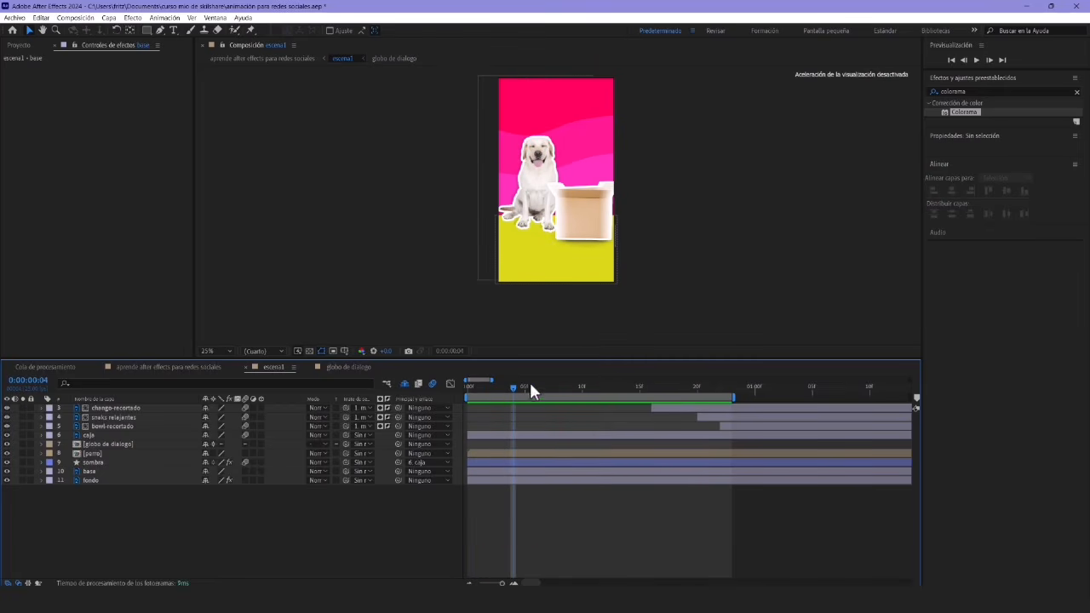
pyautogui.moveTo(529, 388); pyautogui.dragTo(629, 387)
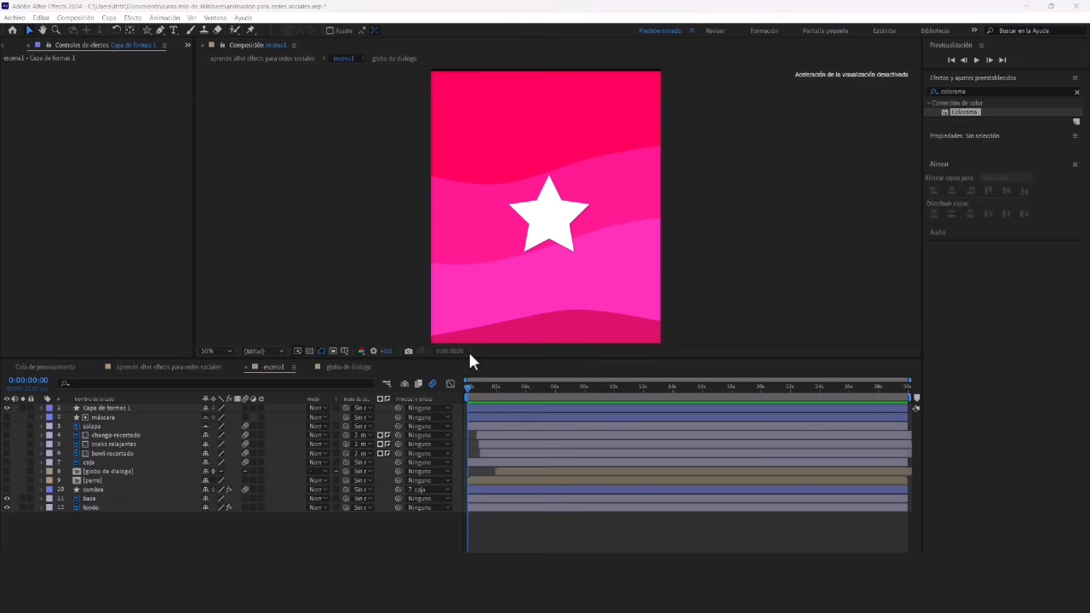
# Select the star layer Capa de formas 1 and reveal its Rotación property
pyautogui.click(539, 236)
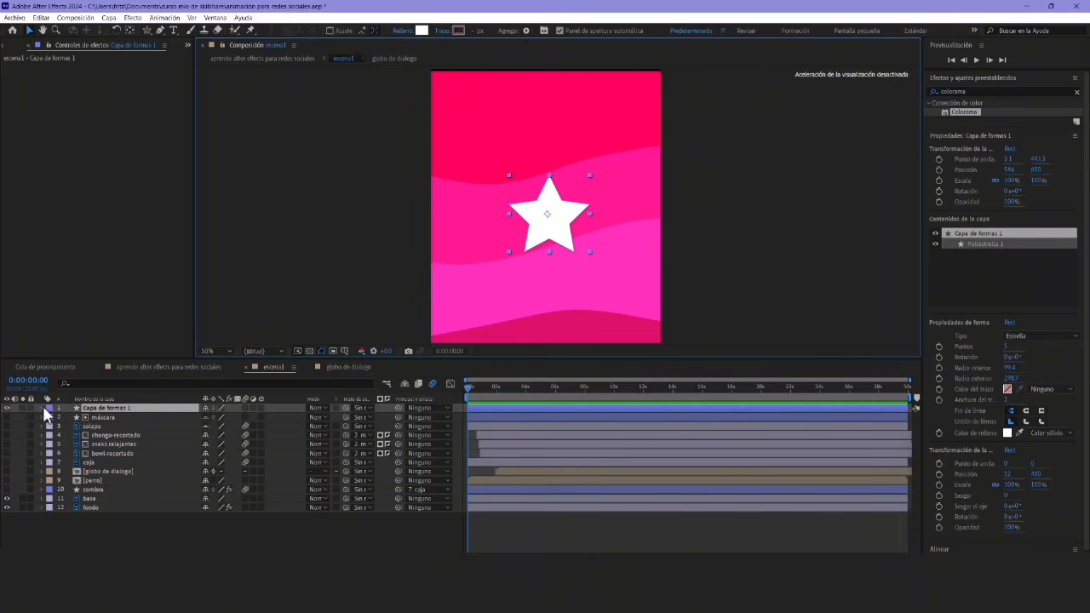
pyautogui.press('r')
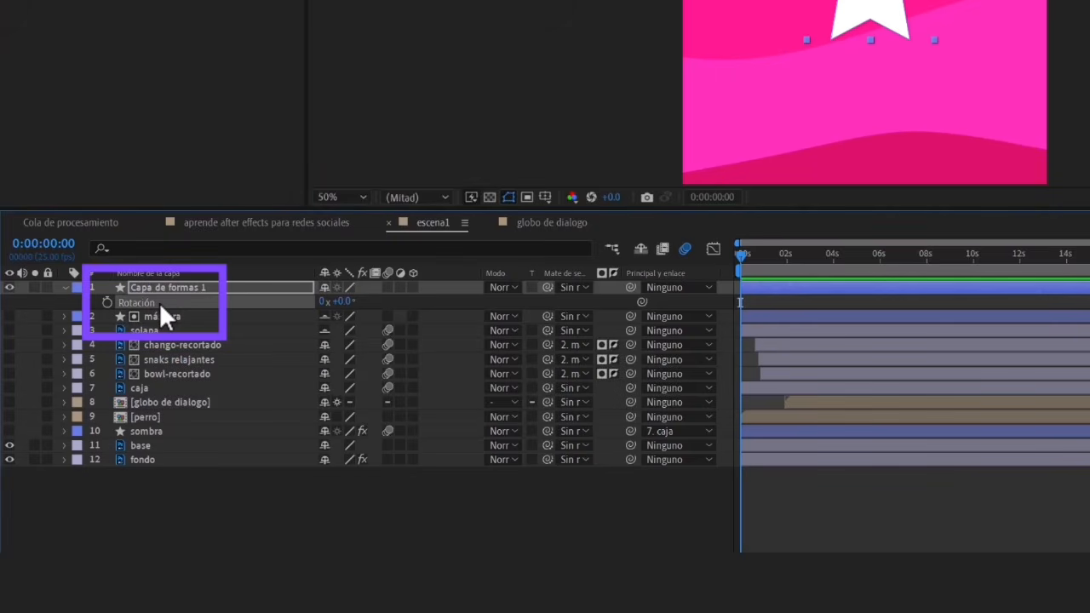
pyautogui.rightClick(161, 304)
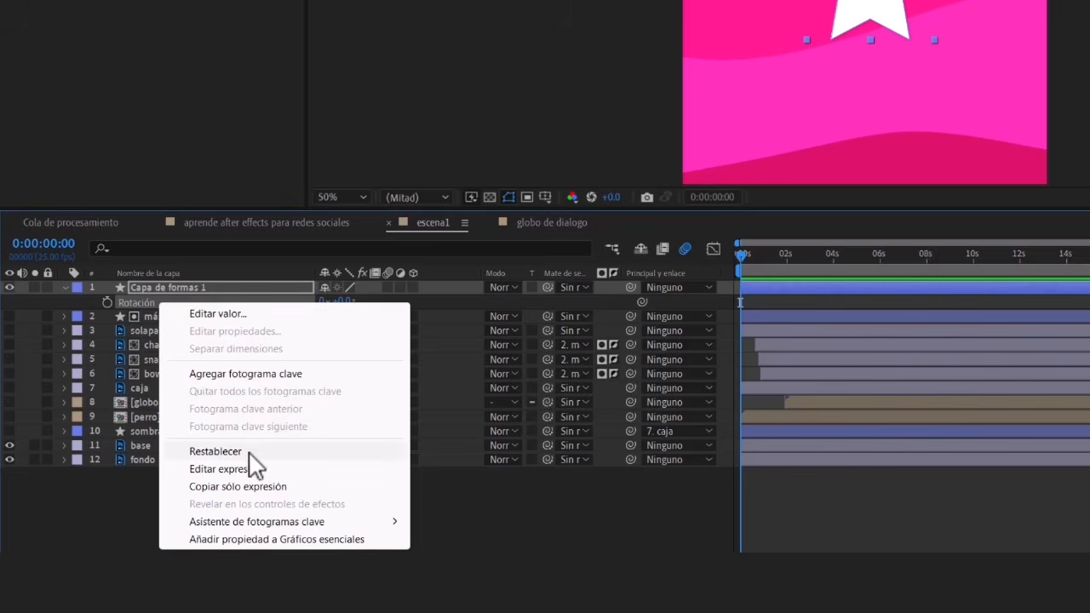
pyautogui.click(248, 468)
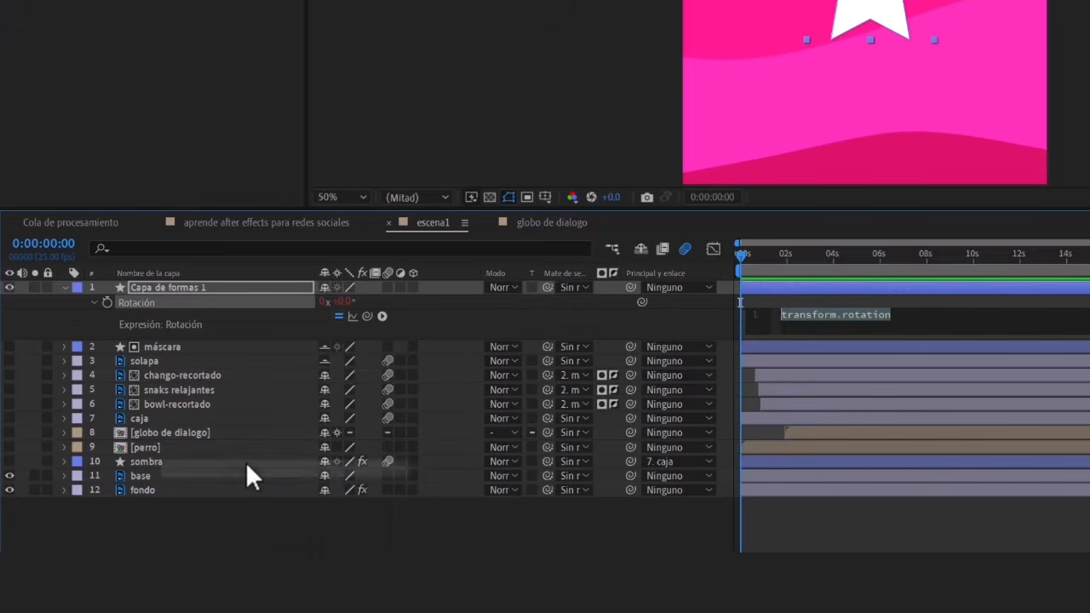
pyautogui.click(202, 289)
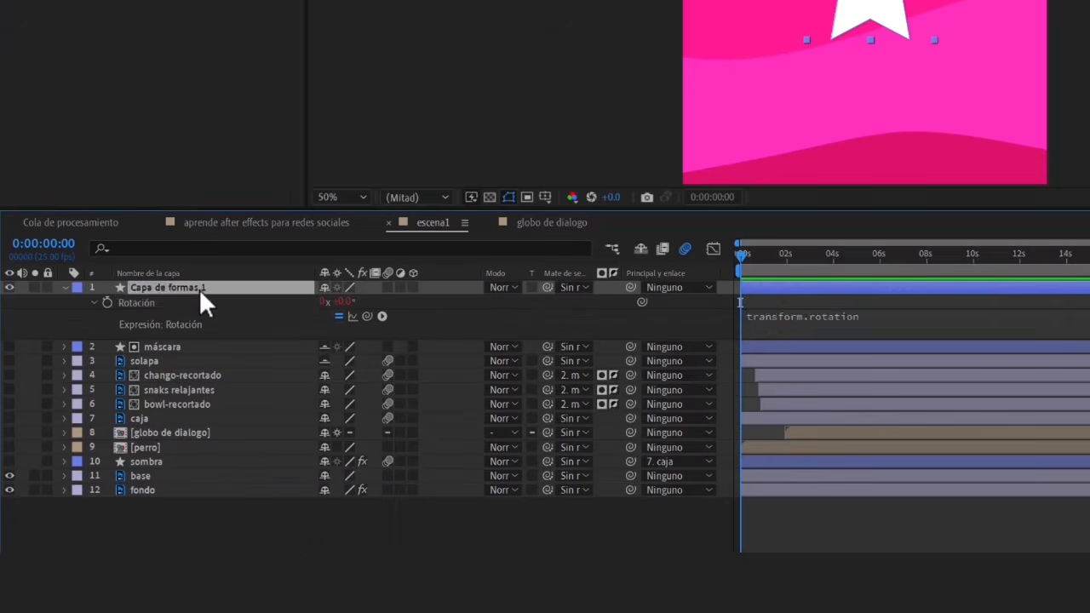
pyautogui.hotkey('ctrl', 'z')
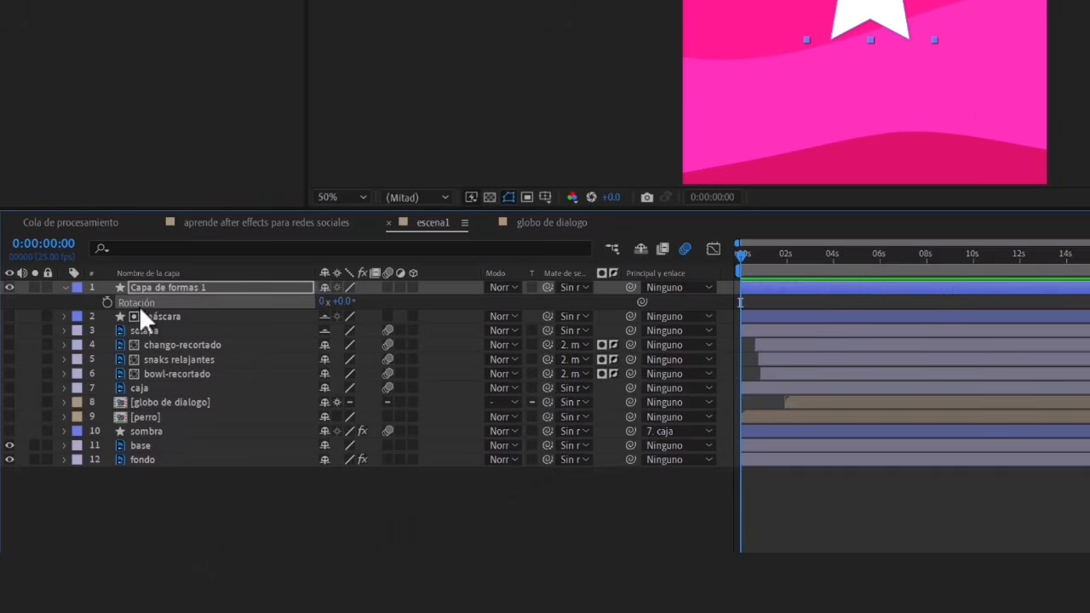
# Add the expression time*50 to the rotation of the star layer Capa de formas 1
pyautogui.keyDown('alt'); pyautogui.click(107, 303); pyautogui.keyUp('alt')
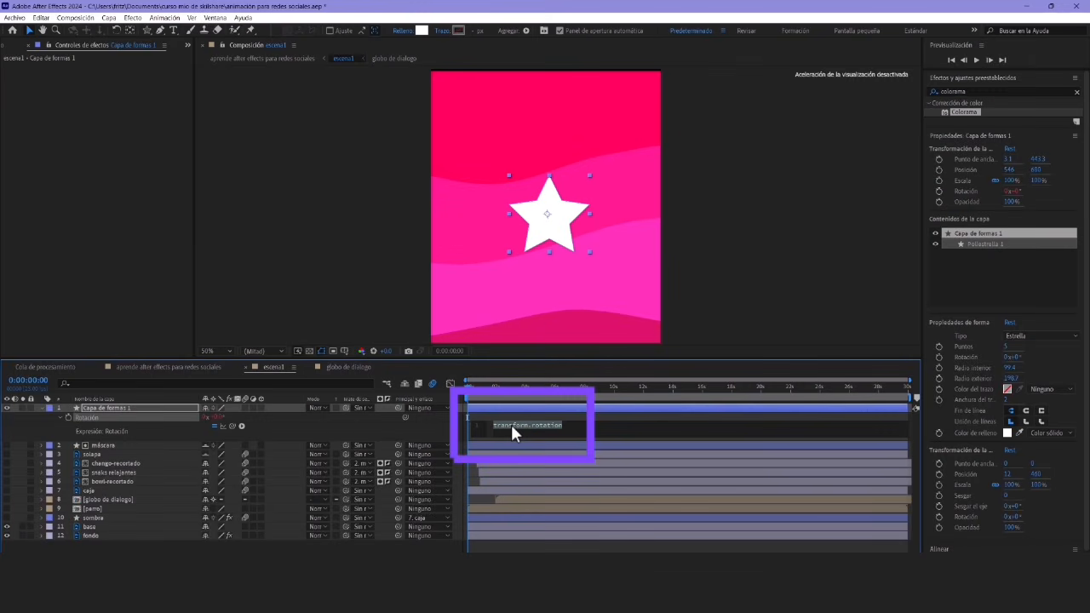
pyautogui.press('BackSpace')
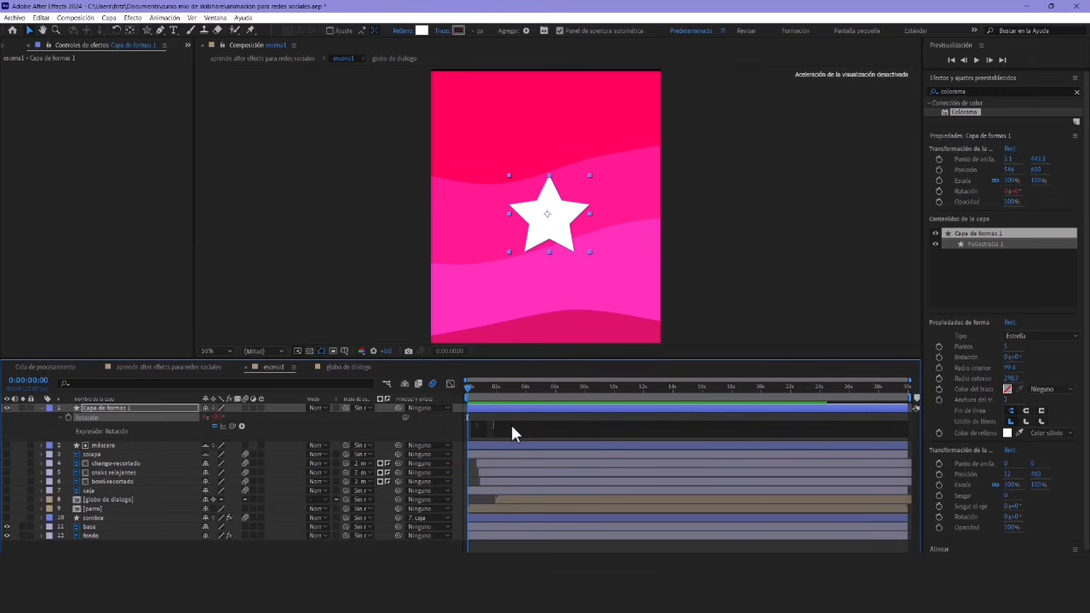
pyautogui.write('tim')
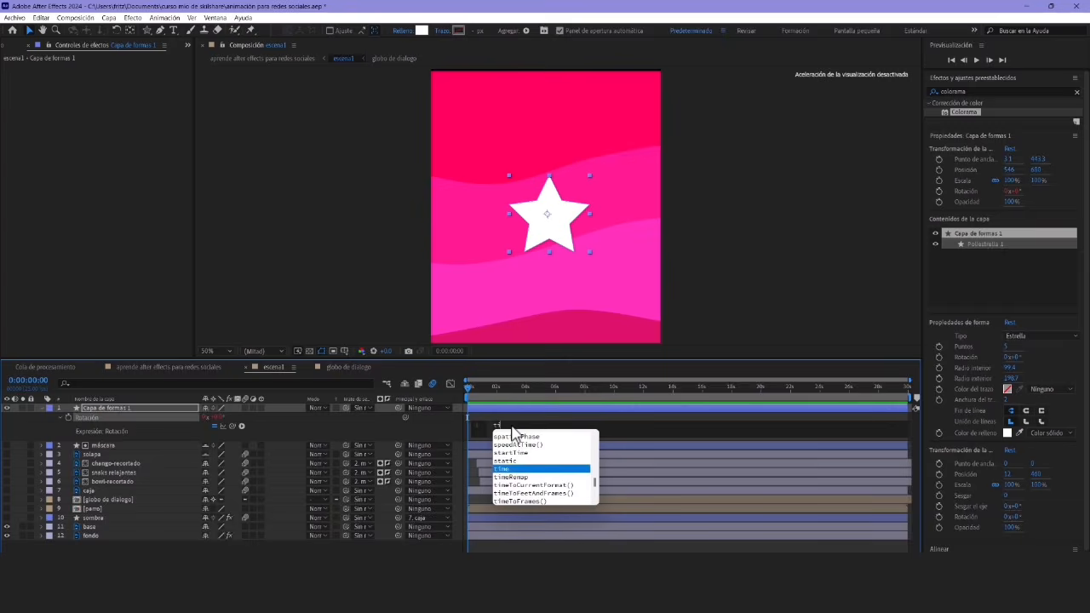
pyautogui.write('e')
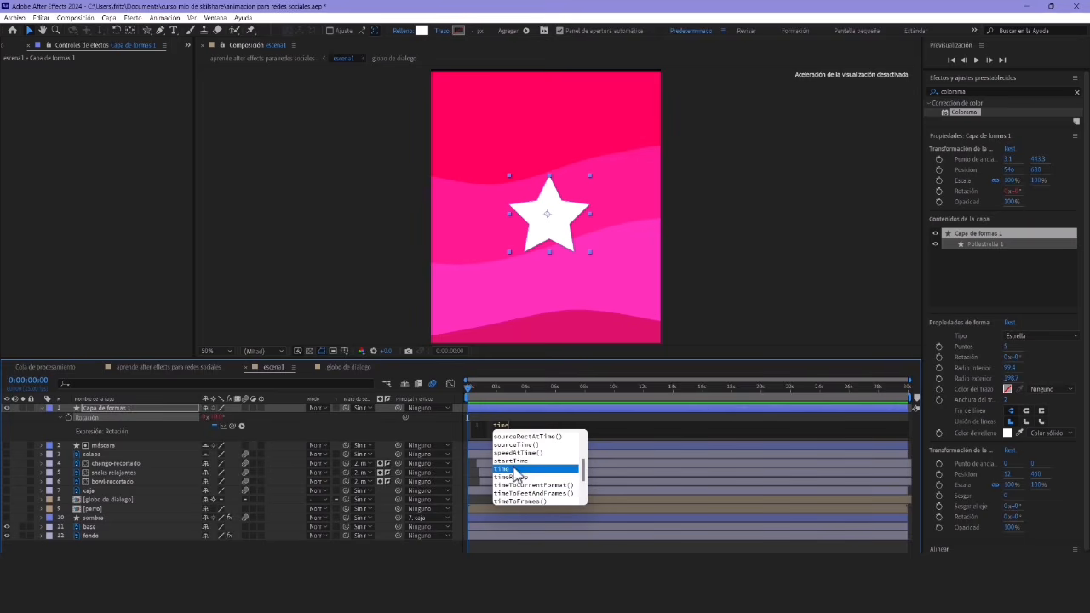
pyautogui.click(513, 471)
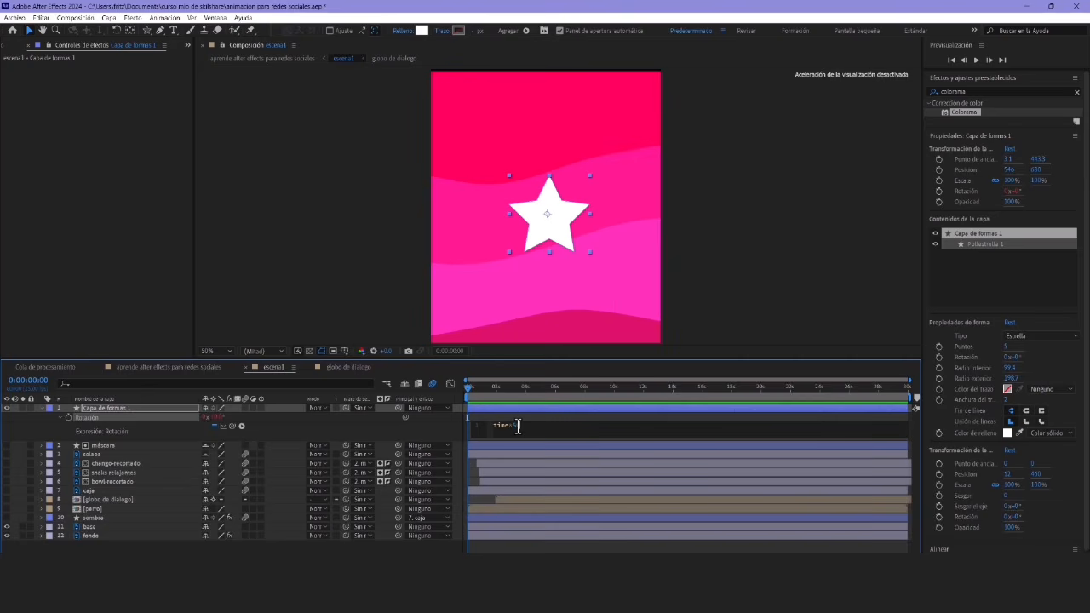
pyautogui.write('0')
pyautogui.click(475, 420)
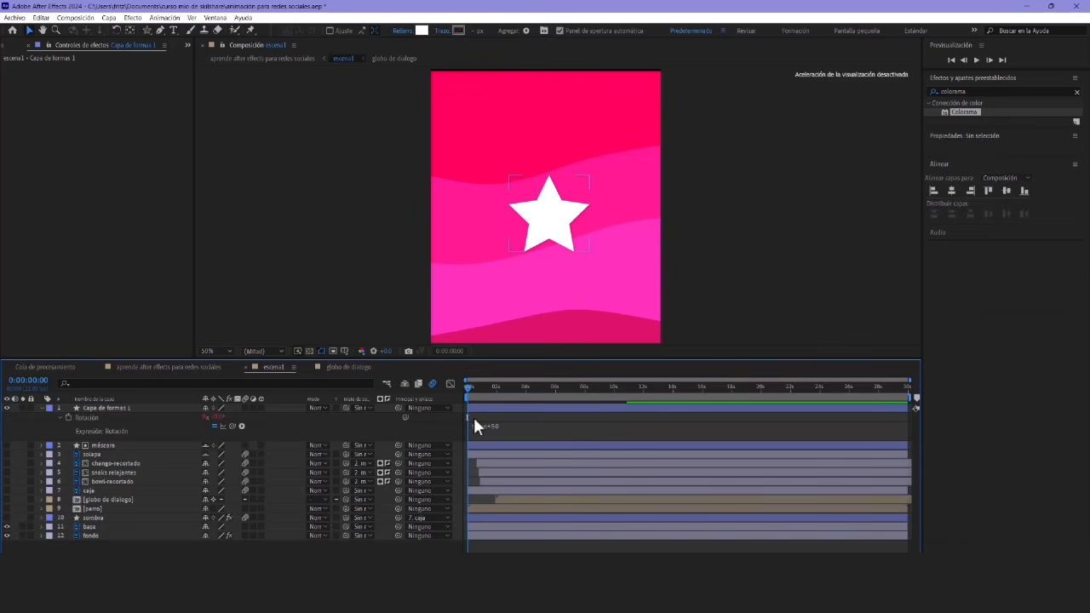
# Play and scrub through the timeline to check the star's continuous rotation, undoing any accidental change to the layer's duration
pyautogui.click(479, 409)
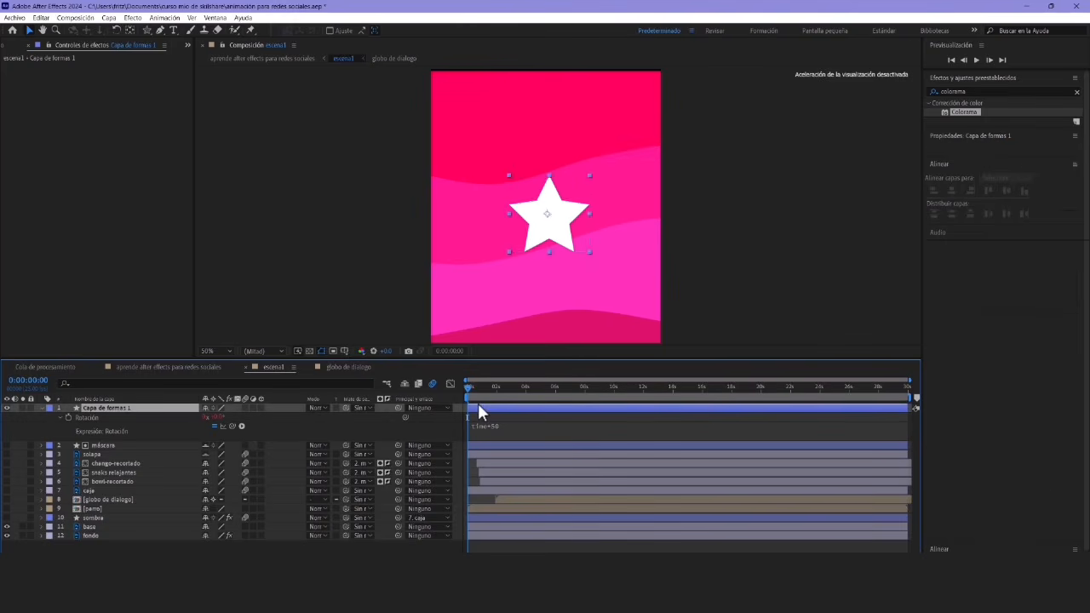
pyautogui.press('space')
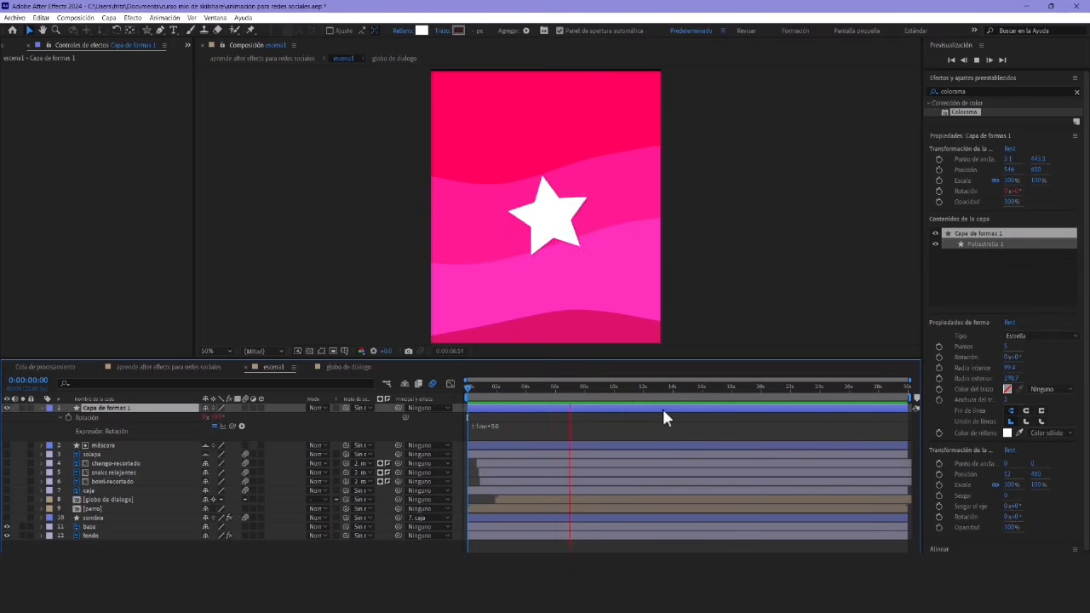
pyautogui.press('space')
pyautogui.moveTo(605, 393); pyautogui.dragTo(826, 401)
pyautogui.moveTo(901, 404)
pyautogui.mouseDown()
pyautogui.moveTo(760, 408)
pyautogui.moveTo(907, 408)
pyautogui.mouseUp()
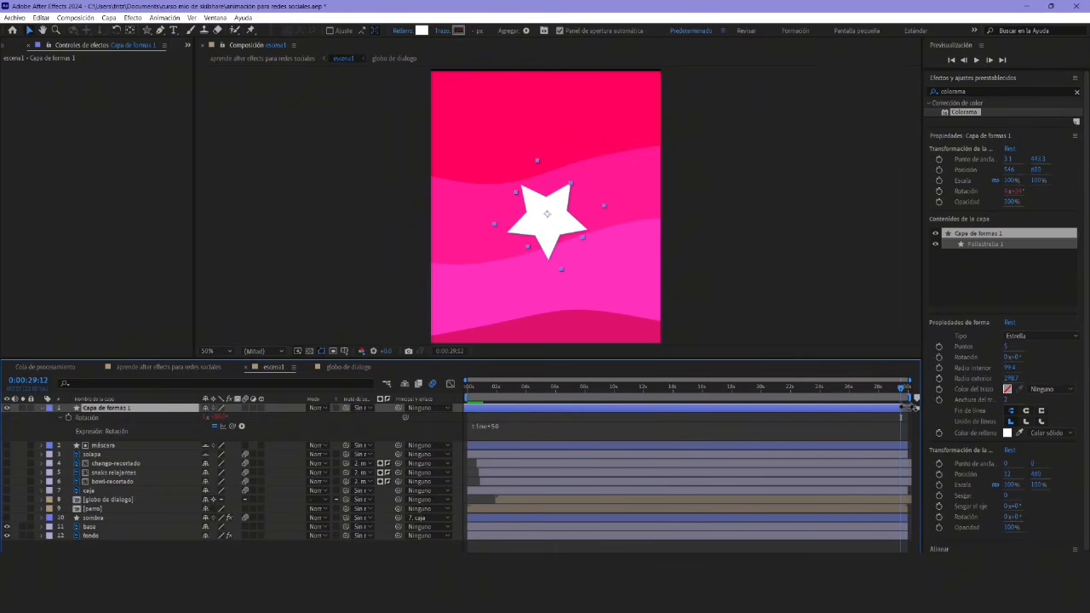
pyautogui.moveTo(798, 385); pyautogui.dragTo(835, 400)
pyautogui.press('space')
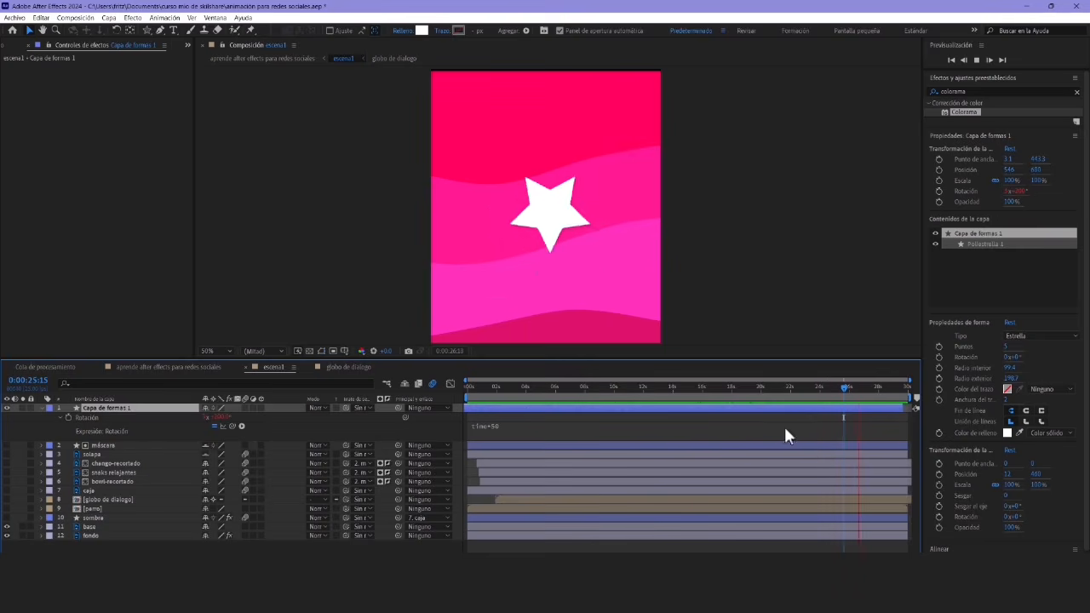
pyautogui.press('space')
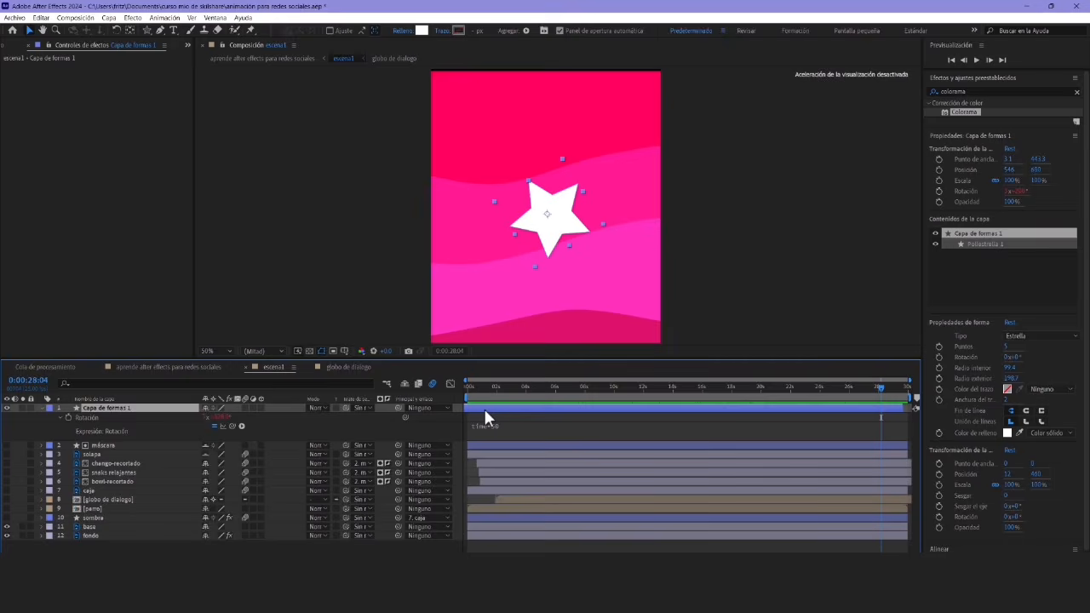
pyautogui.hotkey('ctrl', 'z')
pyautogui.hotkey('ctrl', 'z')
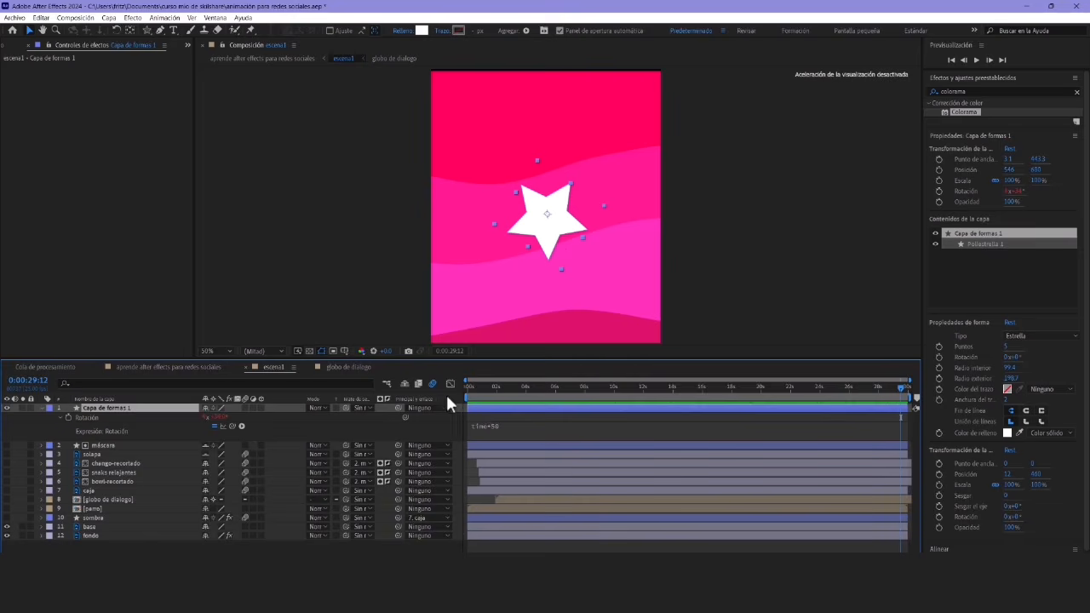
# Replace the star's rotation expression with keyframes from 0° at the start to 251° near 14:20, and preview the spin
pyautogui.click(468, 389)
pyautogui.keyDown('alt'); pyautogui.click(69, 417); pyautogui.keyUp('alt')
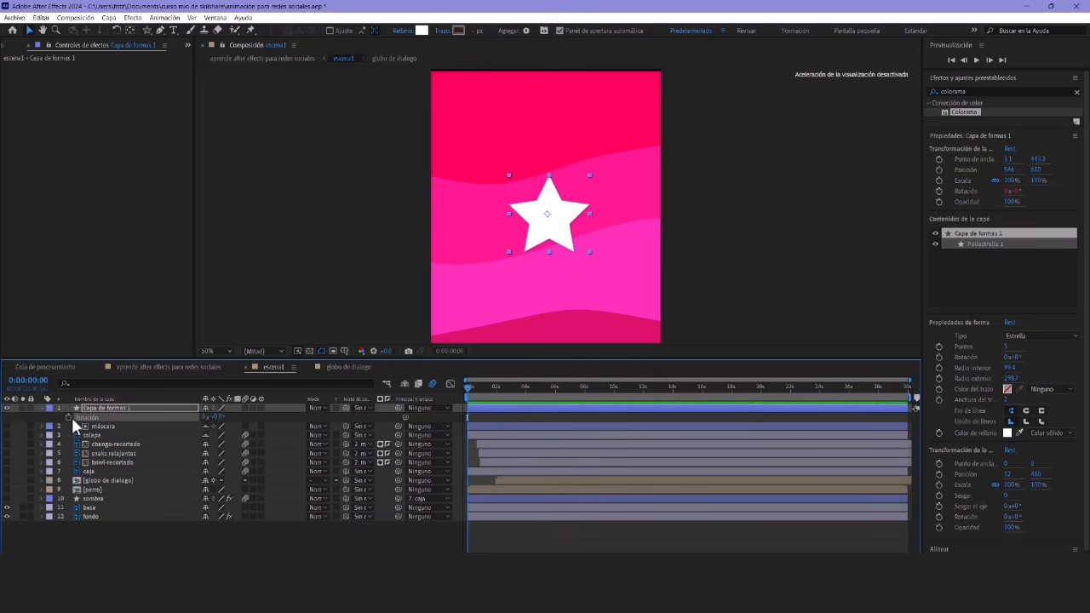
pyautogui.click(684, 389)
pyautogui.moveTo(215, 419); pyautogui.dragTo(148, 418)
pyautogui.press('Home')
pyautogui.press('space')
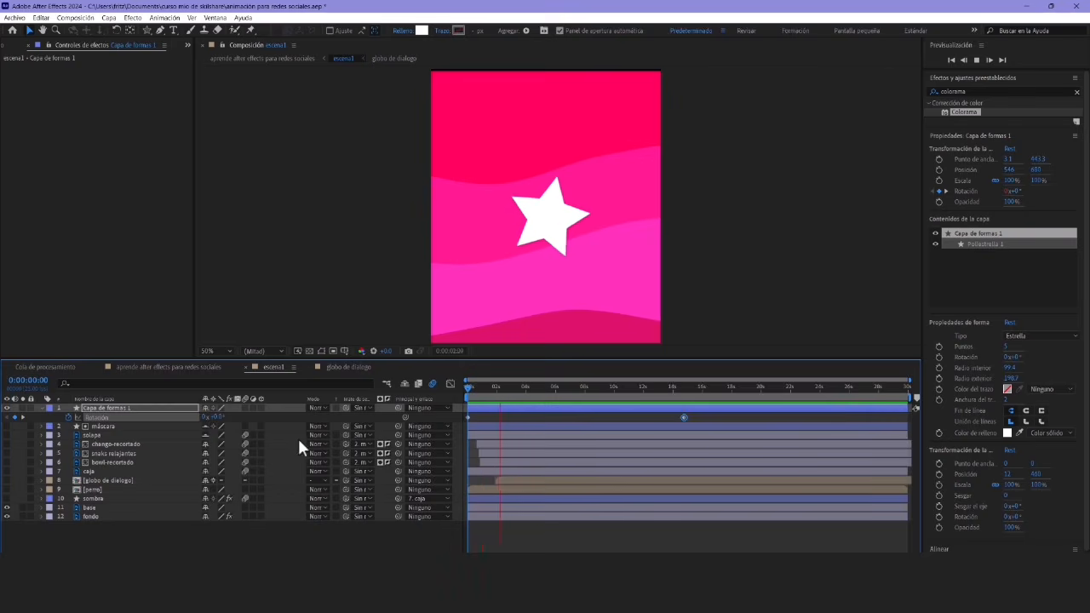
pyautogui.press('space')
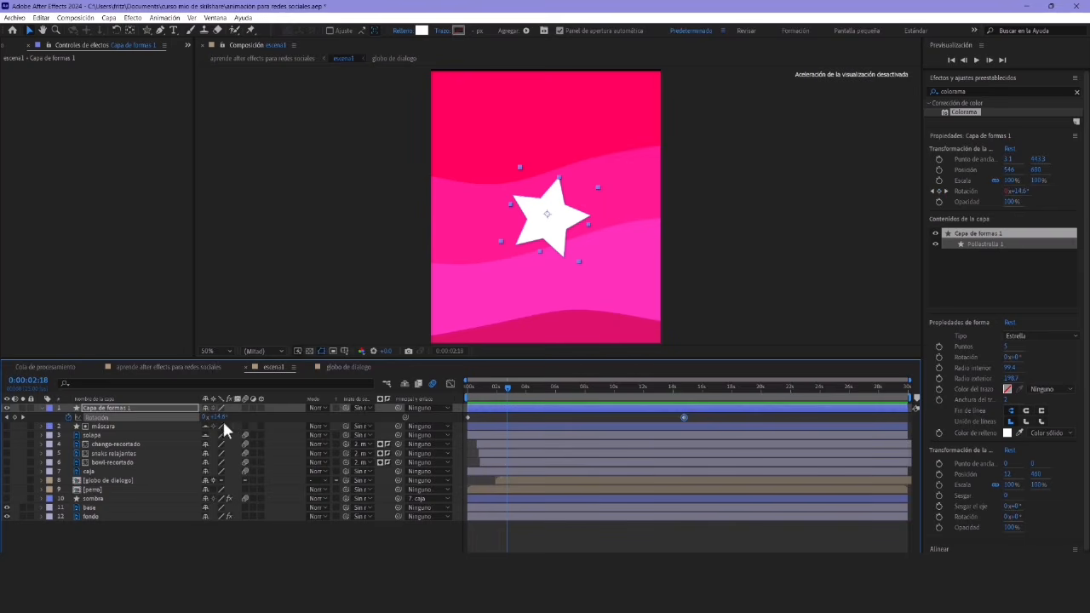
pyautogui.moveTo(677, 394); pyautogui.dragTo(685, 394)
pyautogui.press('space')
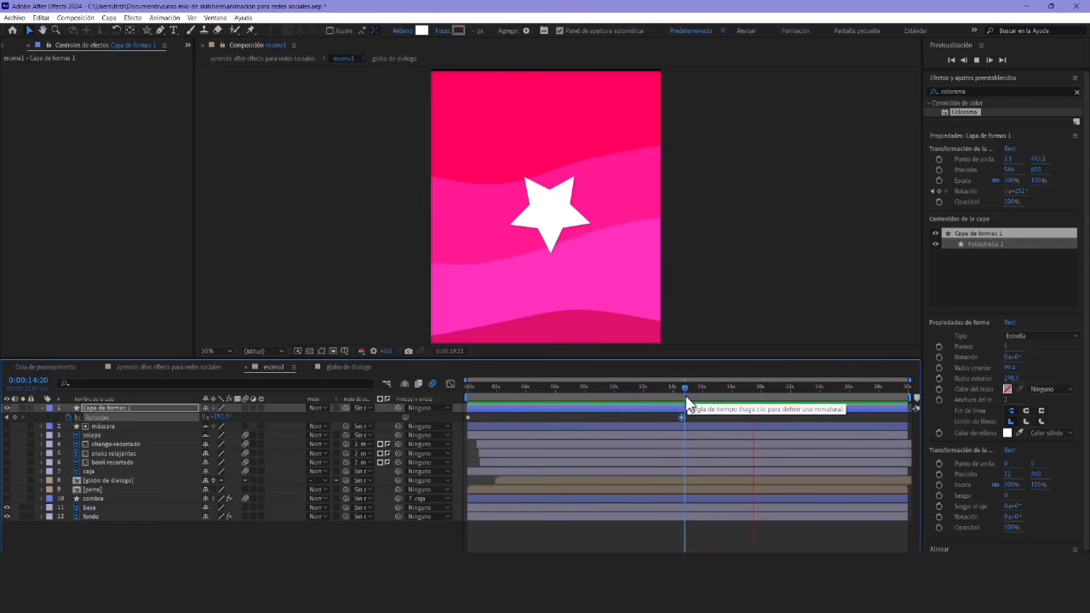
# Delete both rotation keyframes from the star layer
pyautogui.moveTo(691, 415); pyautogui.dragTo(460, 419)
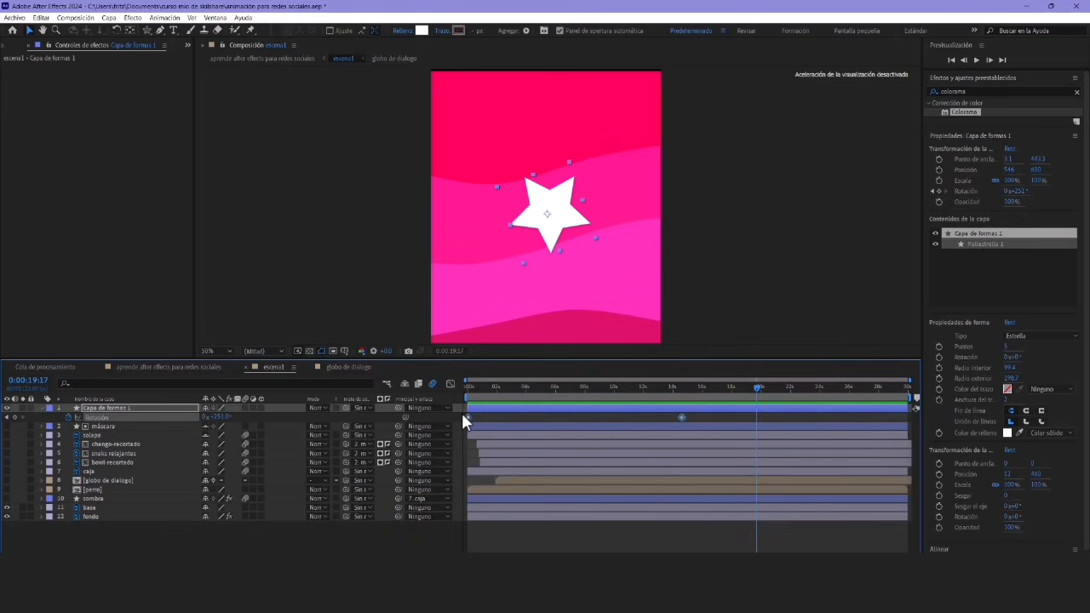
pyautogui.press('Delete')
pyautogui.rightClick(83, 418)
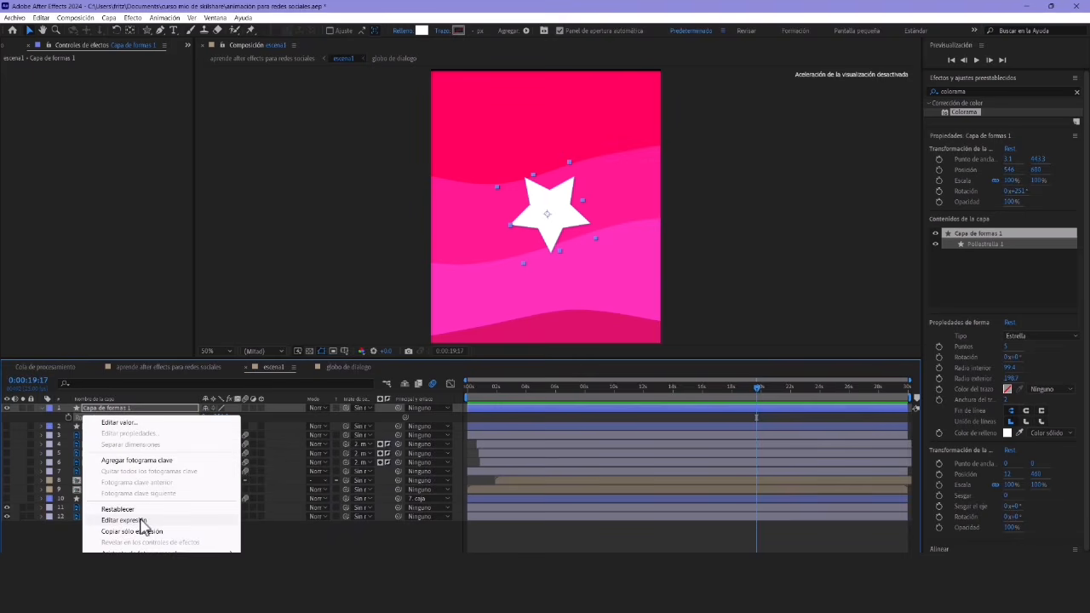
pyautogui.click(124, 520)
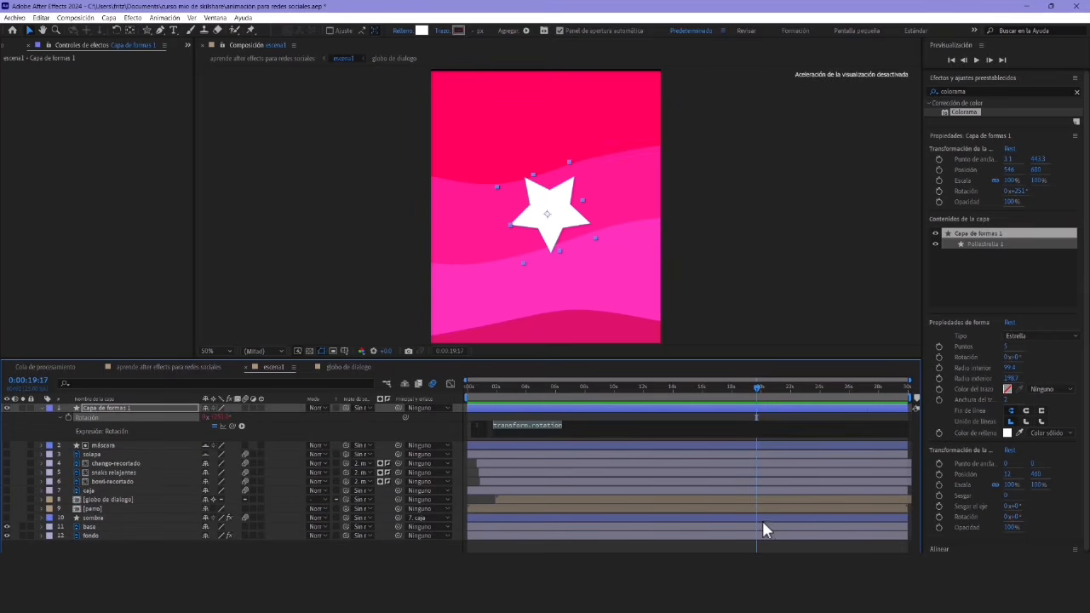
pyautogui.click(93, 419)
pyautogui.hotkey('ctrl', 'z')
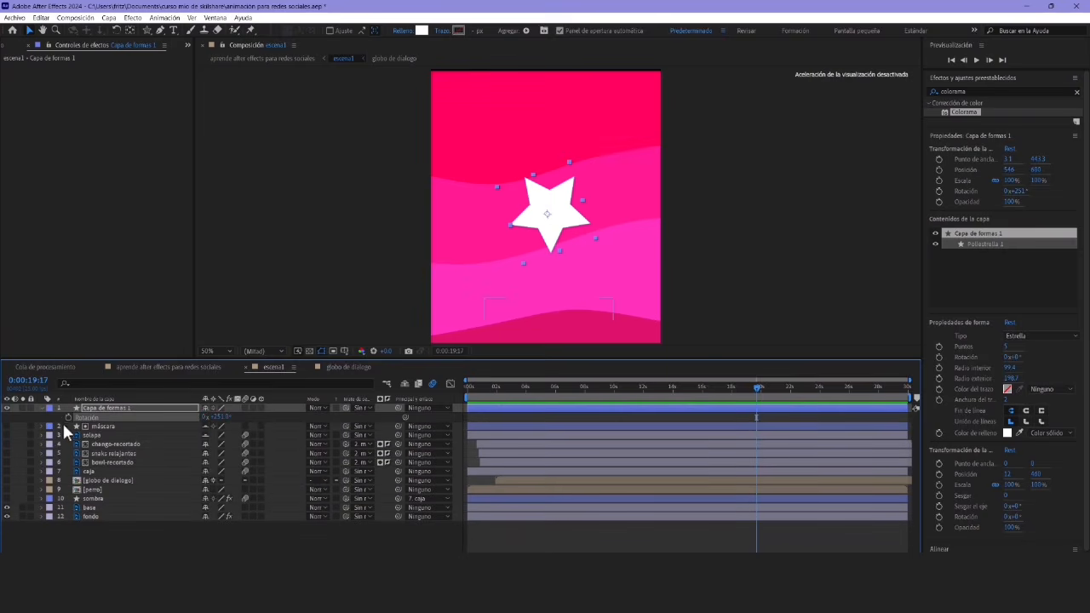
# Enable an expression on the star's rotation again and replace its default text with time*50
pyautogui.keyDown('alt'); pyautogui.click(67, 417); pyautogui.keyUp('alt')
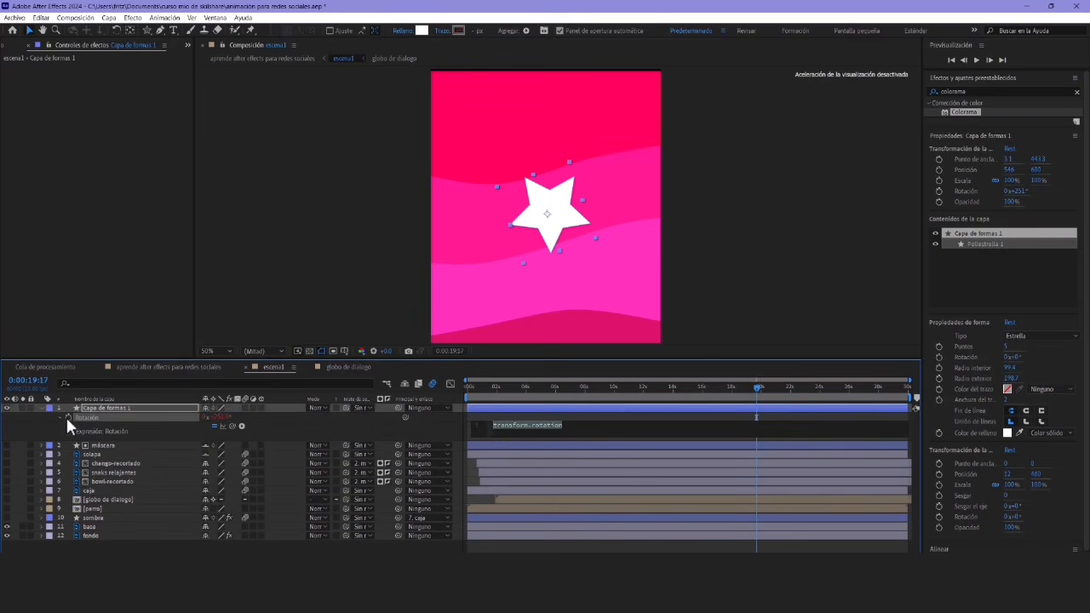
pyautogui.click(523, 425)
pyautogui.doubleClick(524, 426)
pyautogui.write('time')
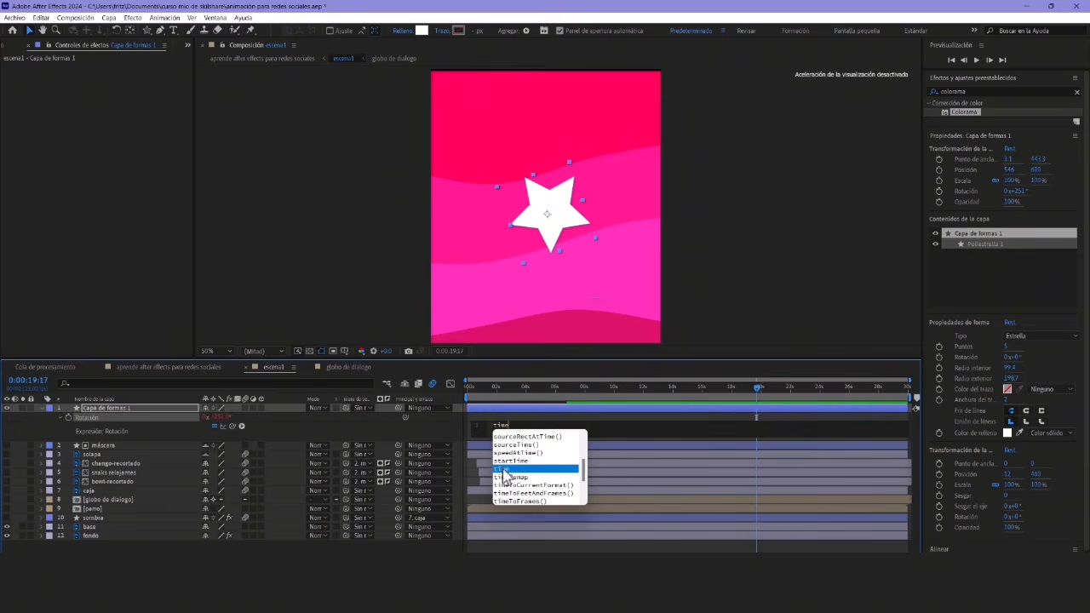
pyautogui.doubleClick(502, 469)
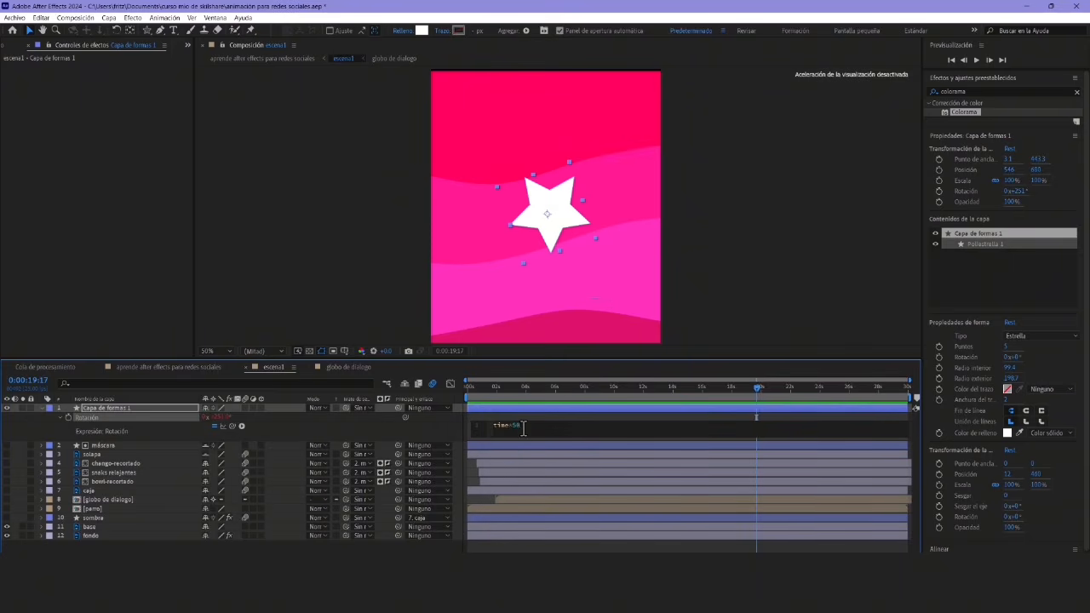
# Preview the star's time-driven rotation and scrub along the timeline to check the spin
pyautogui.click(526, 387)
pyautogui.press('space')
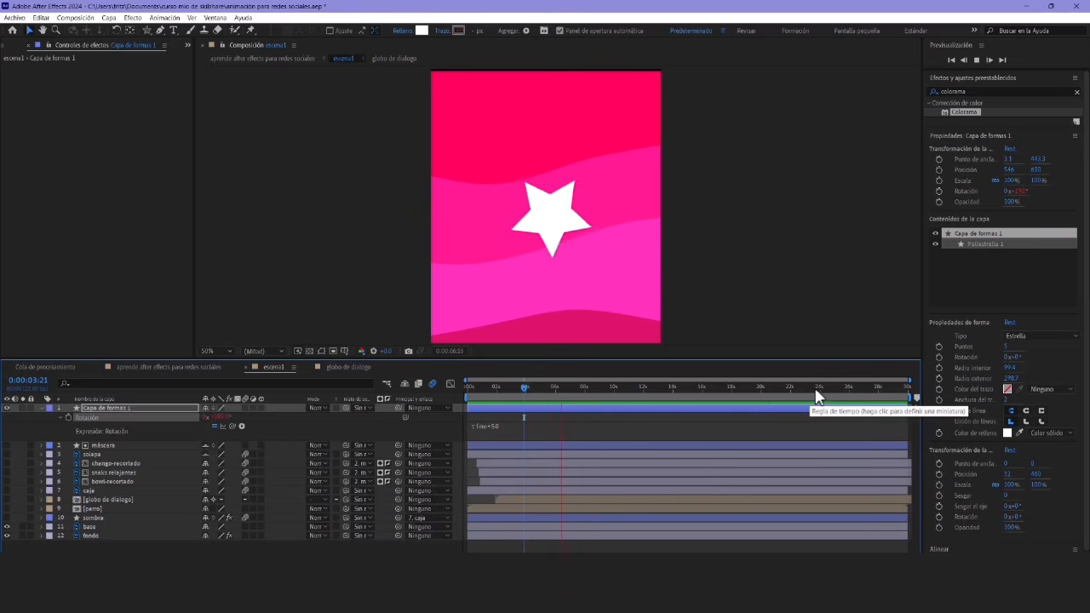
pyautogui.moveTo(569, 392); pyautogui.dragTo(529, 392)
pyautogui.moveTo(645, 395)
pyautogui.mouseDown()
pyautogui.moveTo(848, 398)
pyautogui.moveTo(639, 409)
pyautogui.mouseUp()
# Try trimming the end of the star layer, preview its rotation, and undo the trims
pyautogui.moveTo(711, 407); pyautogui.dragTo(877, 407)
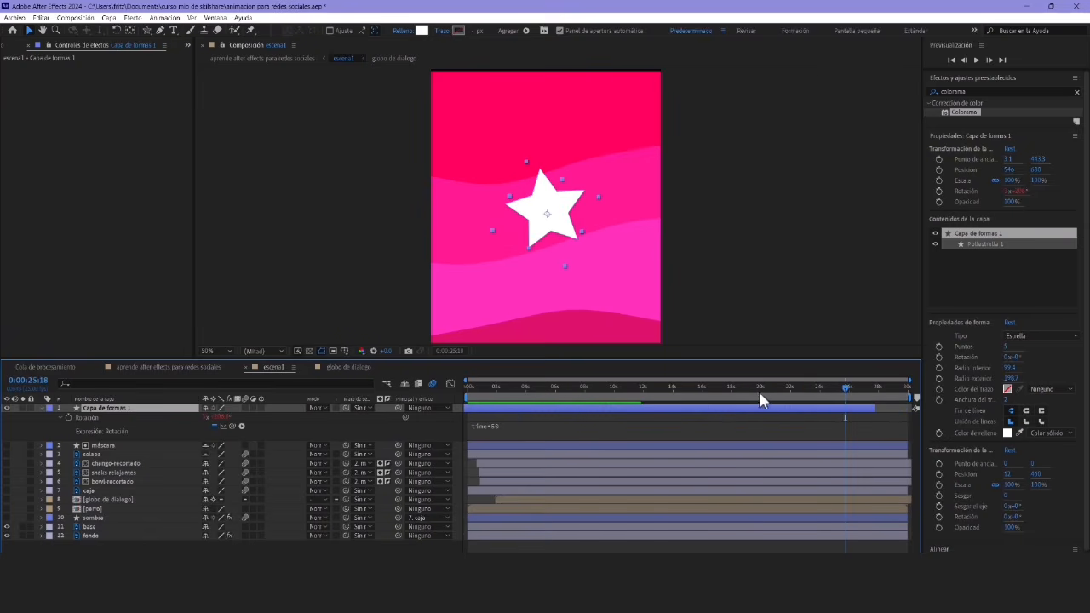
pyautogui.click(751, 393)
pyautogui.press('space')
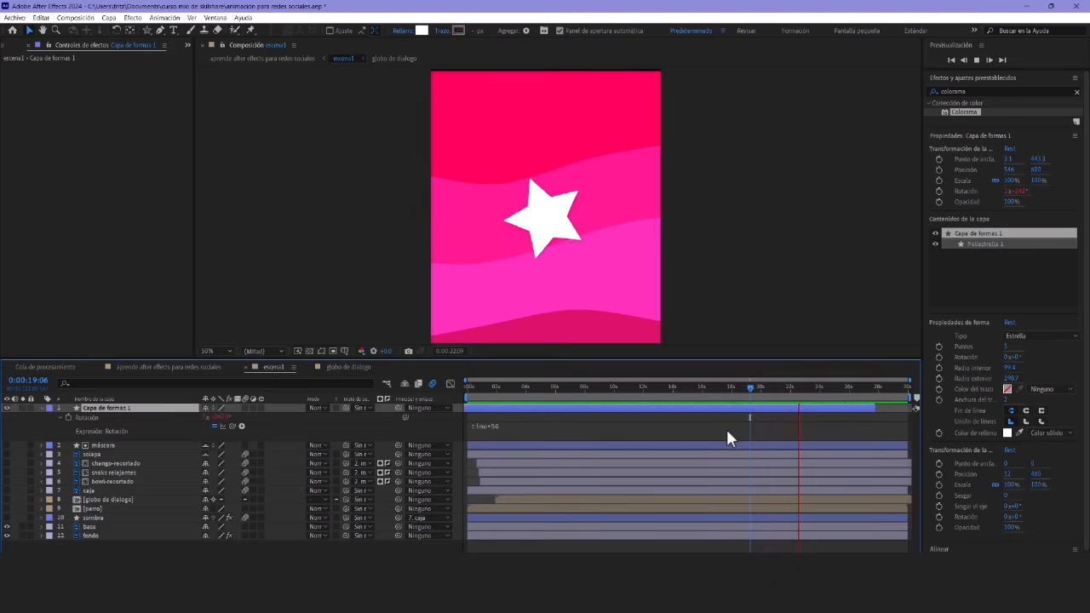
pyautogui.moveTo(709, 408); pyautogui.dragTo(530, 417)
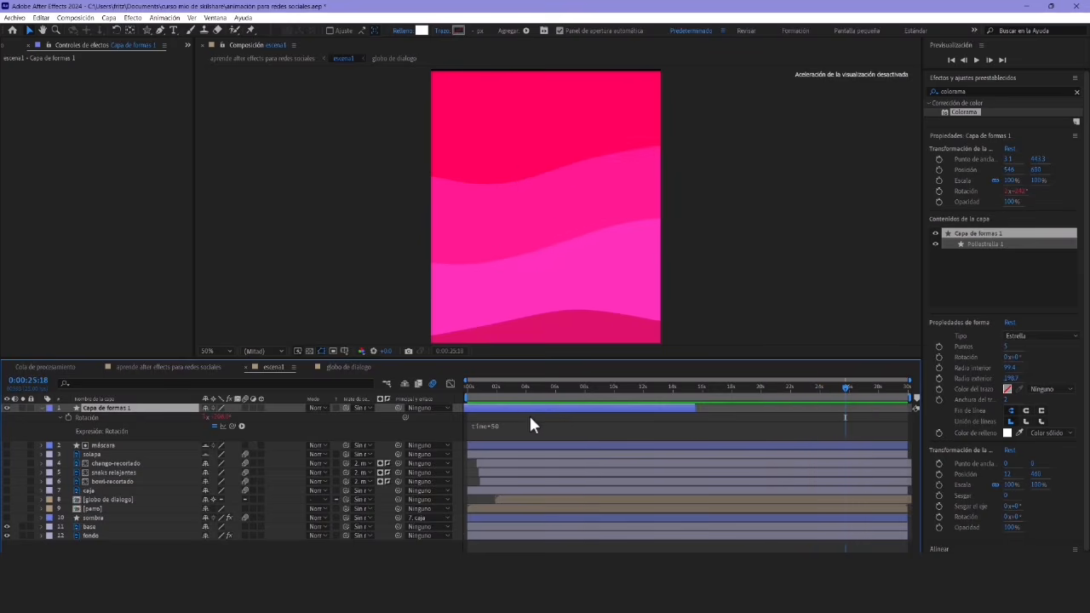
pyautogui.hotkey('ctrl', 'z')
# Change the star's rotation expression to time*10 and preview the spin
pyautogui.click(492, 394)
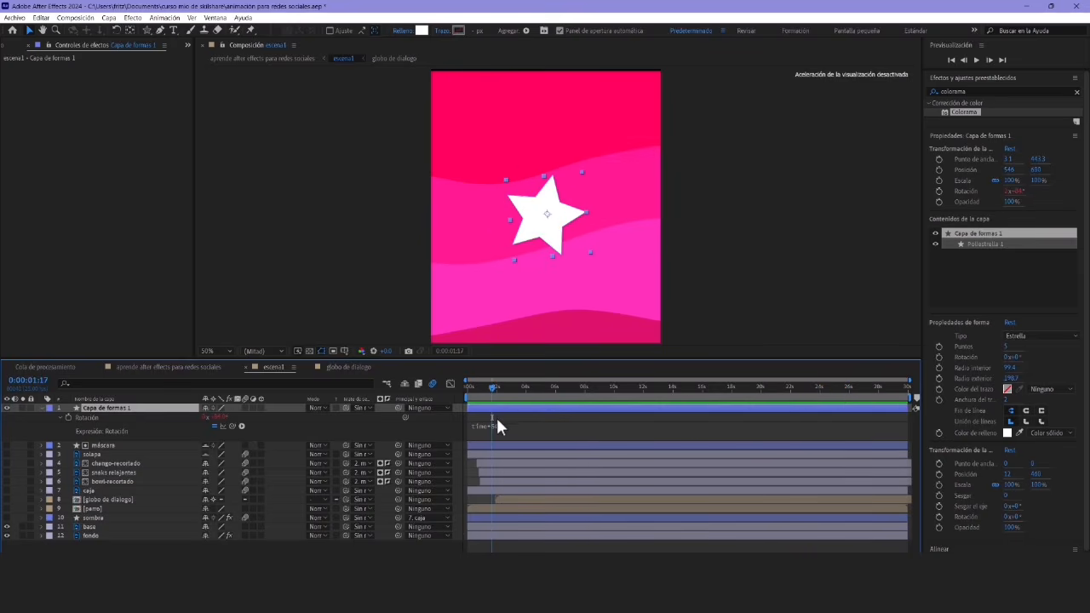
pyautogui.click(496, 421)
pyautogui.moveTo(511, 424); pyautogui.dragTo(526, 424)
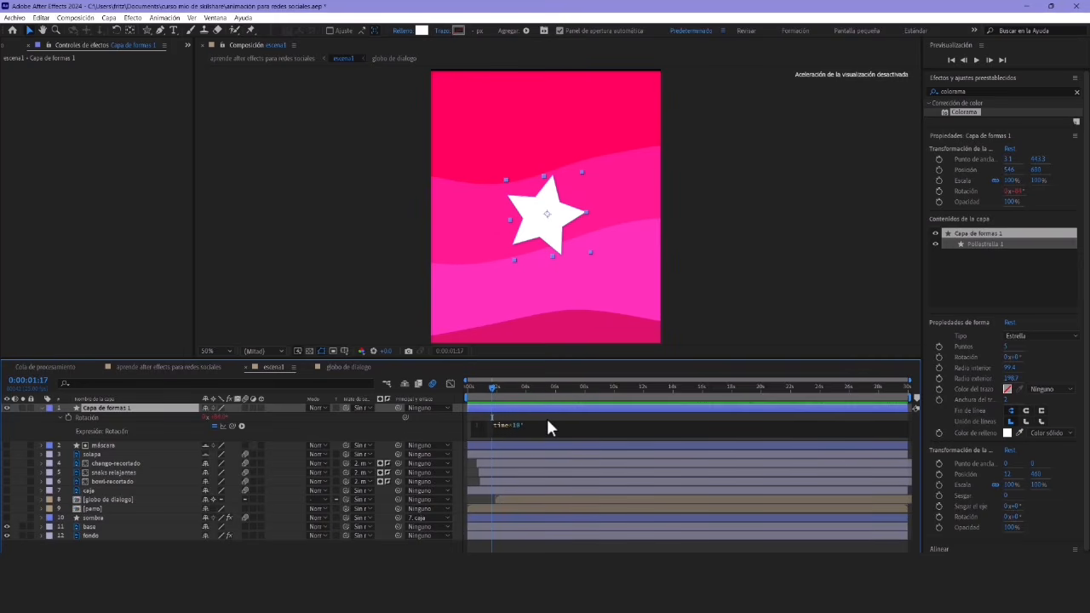
pyautogui.click(494, 390)
pyautogui.press('space')
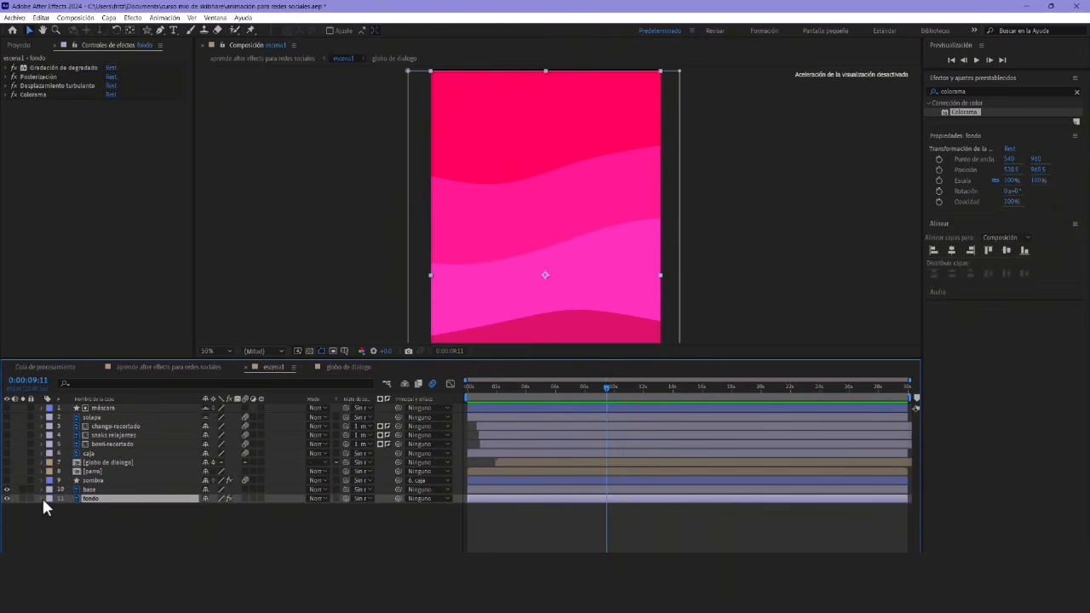
# Expand the Desplazamiento turbulento settings of the fondo layer and scrub its Evolución value to test the wave movement
pyautogui.click(41, 499)
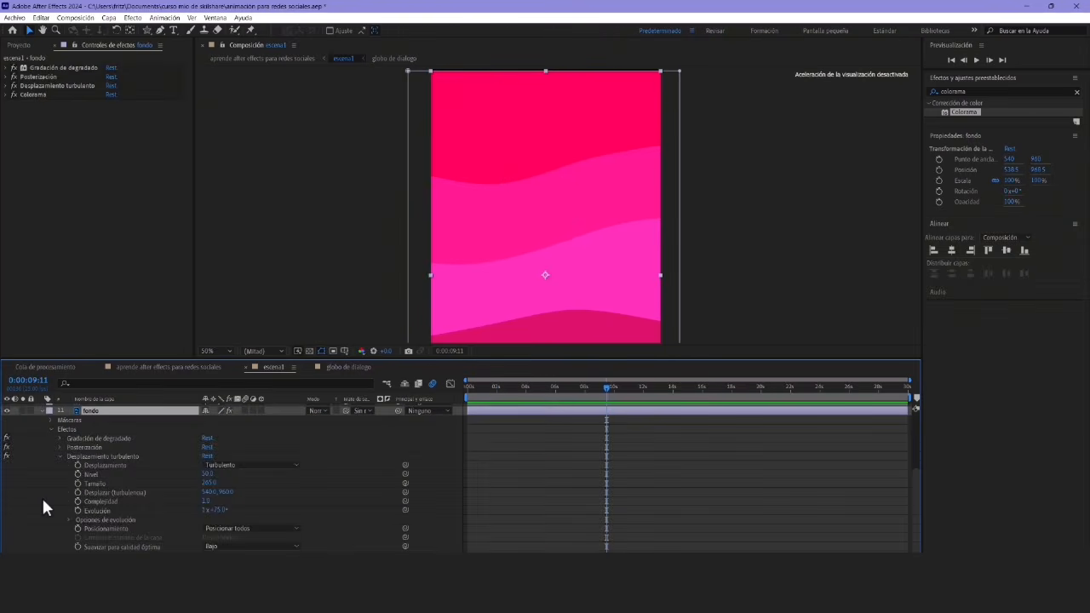
pyautogui.click(95, 522)
pyautogui.moveTo(217, 520); pyautogui.dragTo(363, 519)
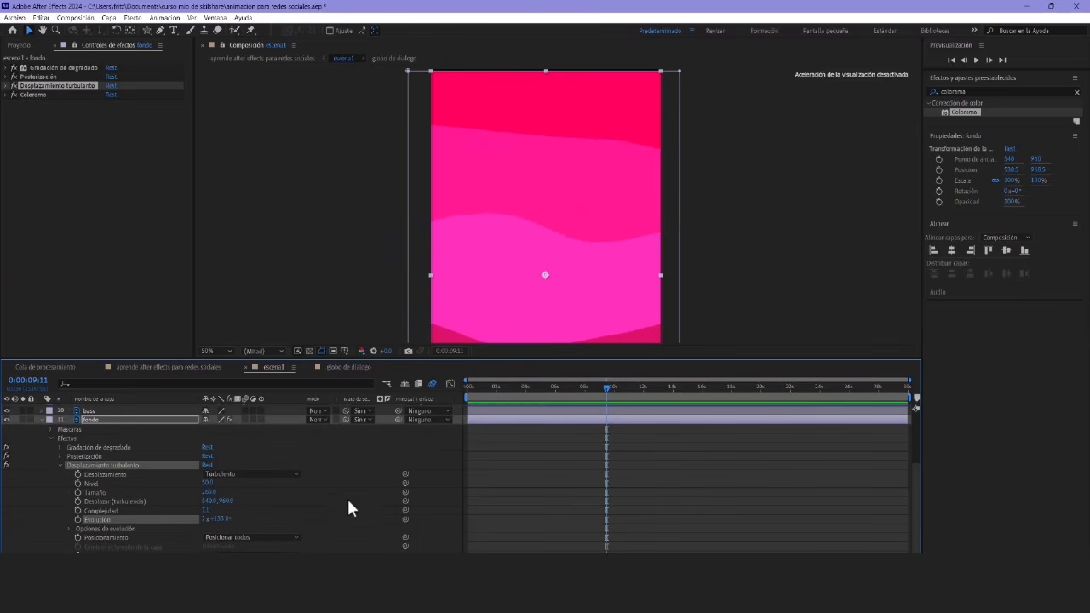
pyautogui.moveTo(481, 383); pyautogui.dragTo(465, 388)
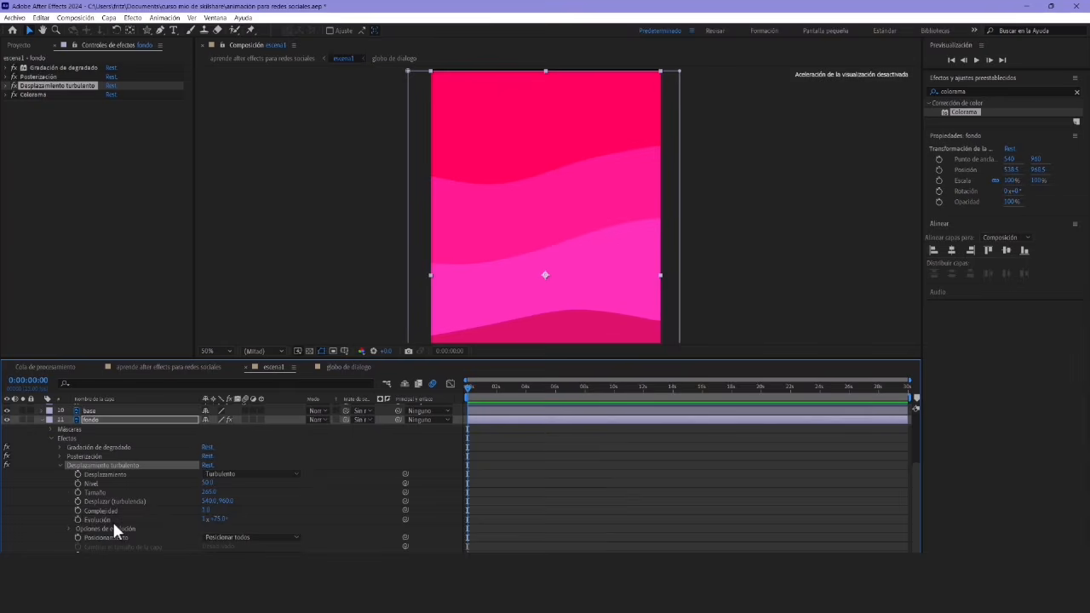
# Add the expression time*100 to the Evolución of fondo's Desplazamiento turbulento, preview the waves, and collapse the layer
pyautogui.keyDown('alt'); pyautogui.click(77, 519); pyautogui.keyUp('alt')
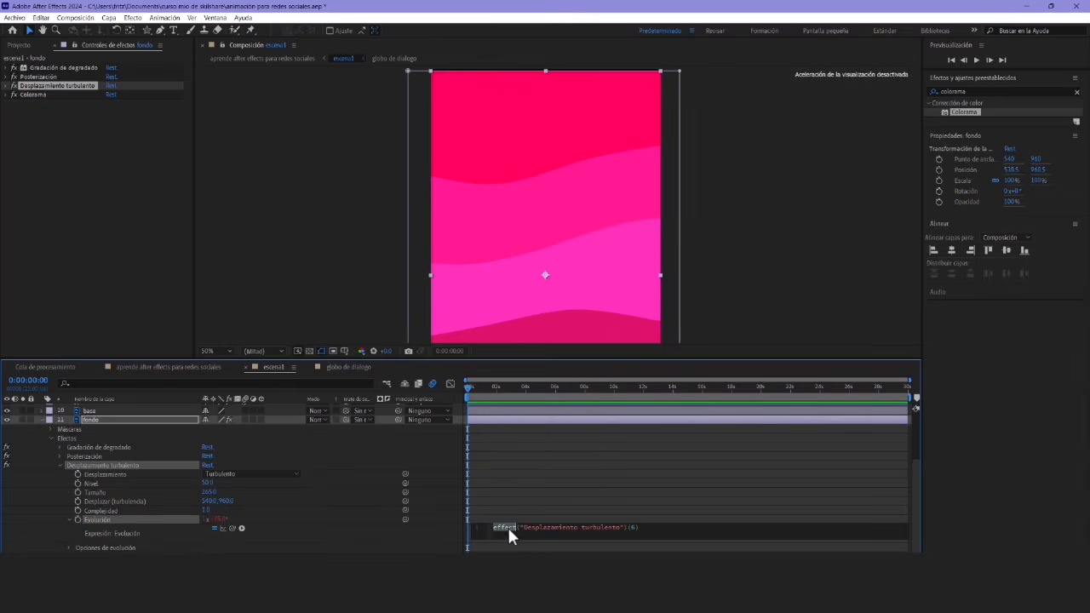
pyautogui.write('time')
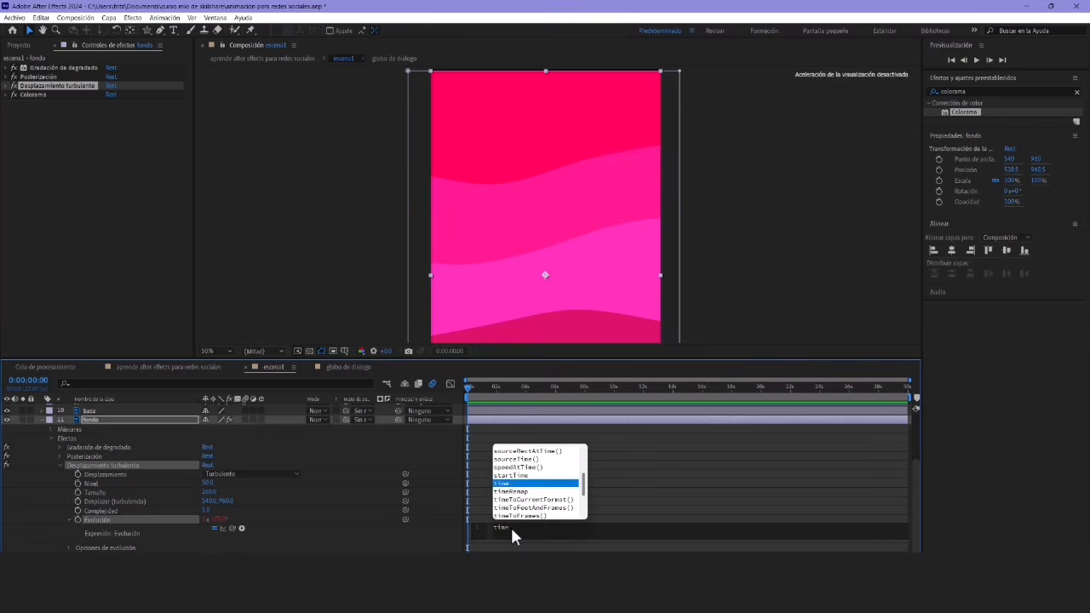
pyautogui.write('*10')
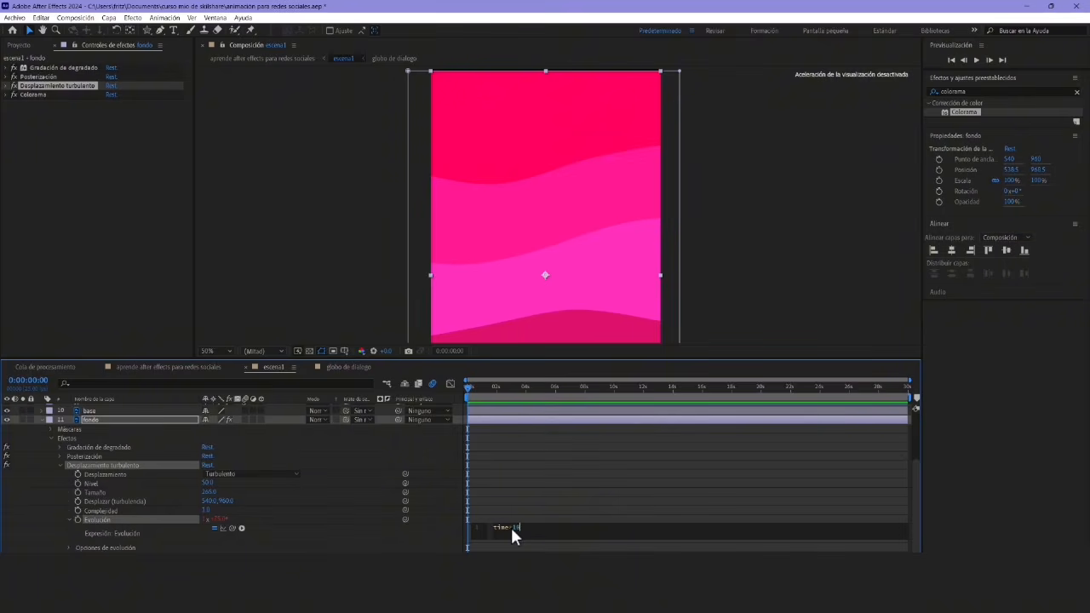
pyautogui.write('0')
pyautogui.click(507, 468)
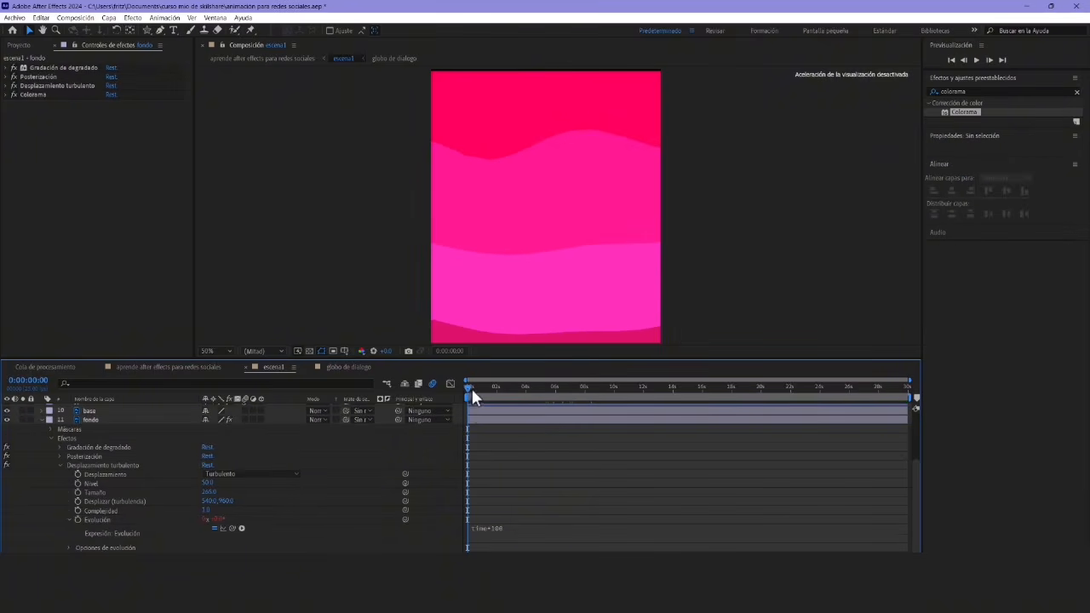
pyautogui.press('space')
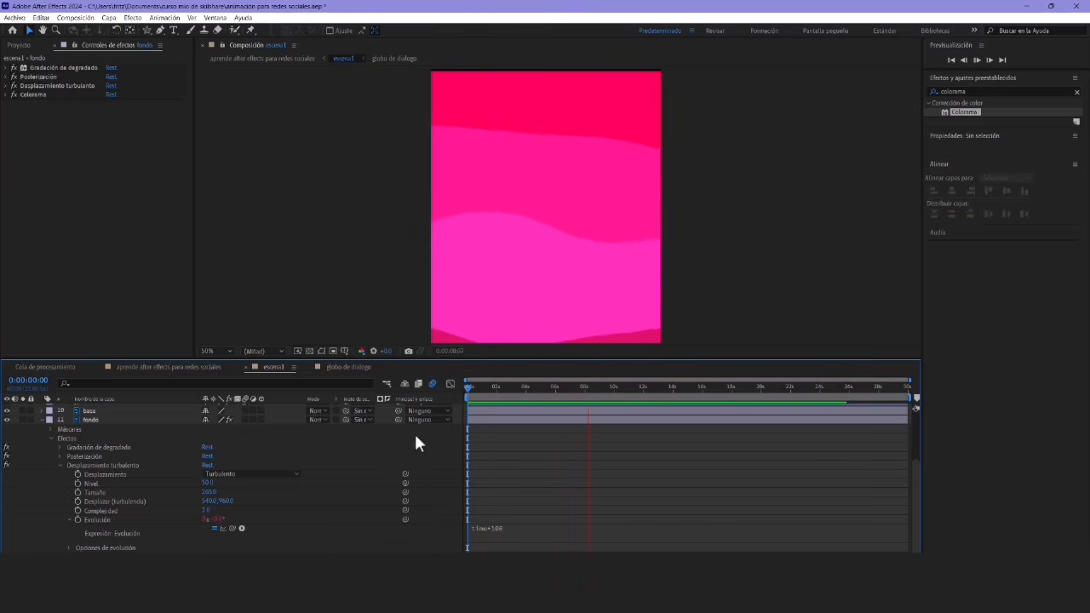
pyautogui.press('space')
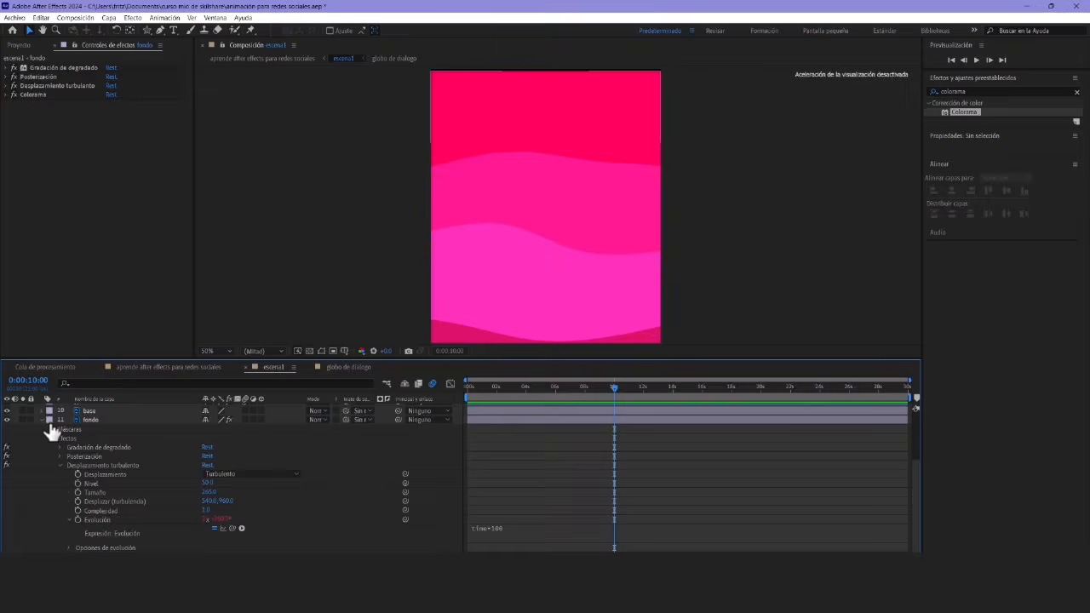
pyautogui.click(43, 419)
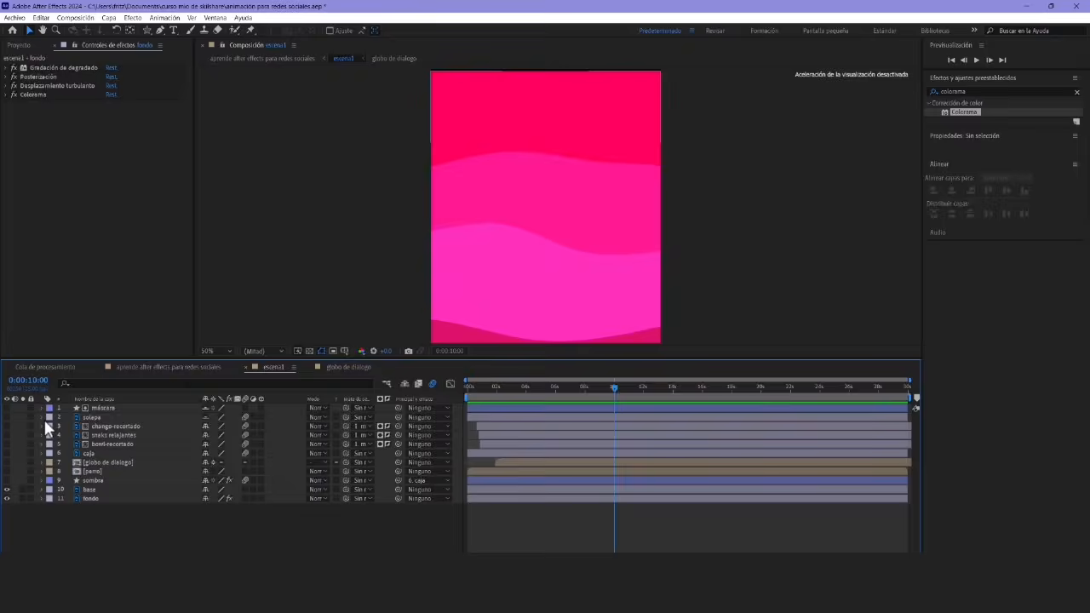
# Open the perro composition, select the lengua layer, and extend the work area from the start to the timeline's end
pyautogui.click(87, 470)
pyautogui.doubleClick(80, 471)
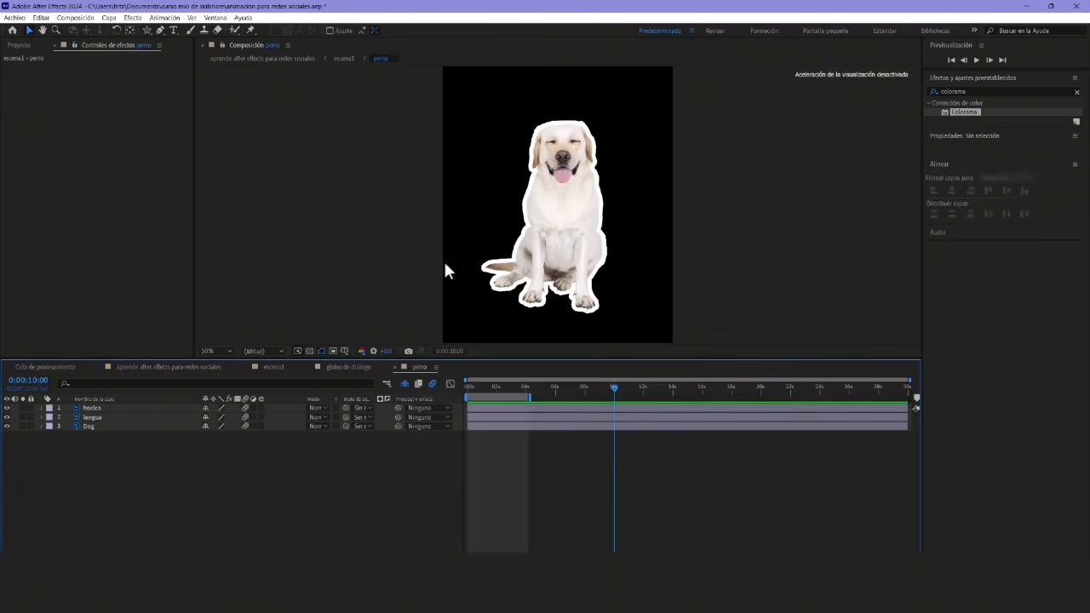
pyautogui.scroll(2, 503, 271)
pyautogui.press('v')
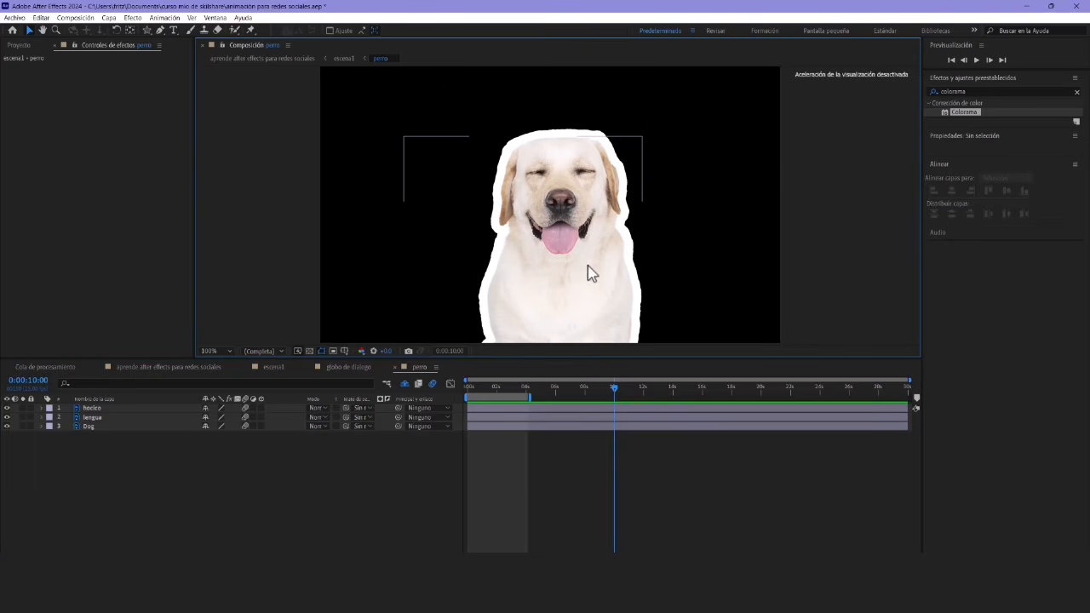
pyautogui.click(112, 417)
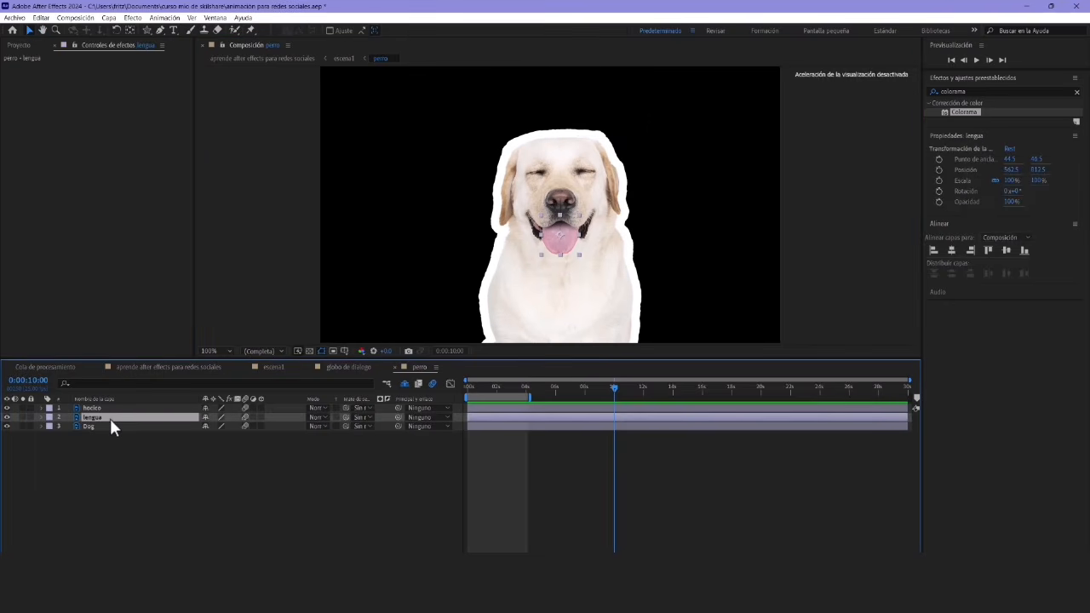
pyautogui.click(465, 388)
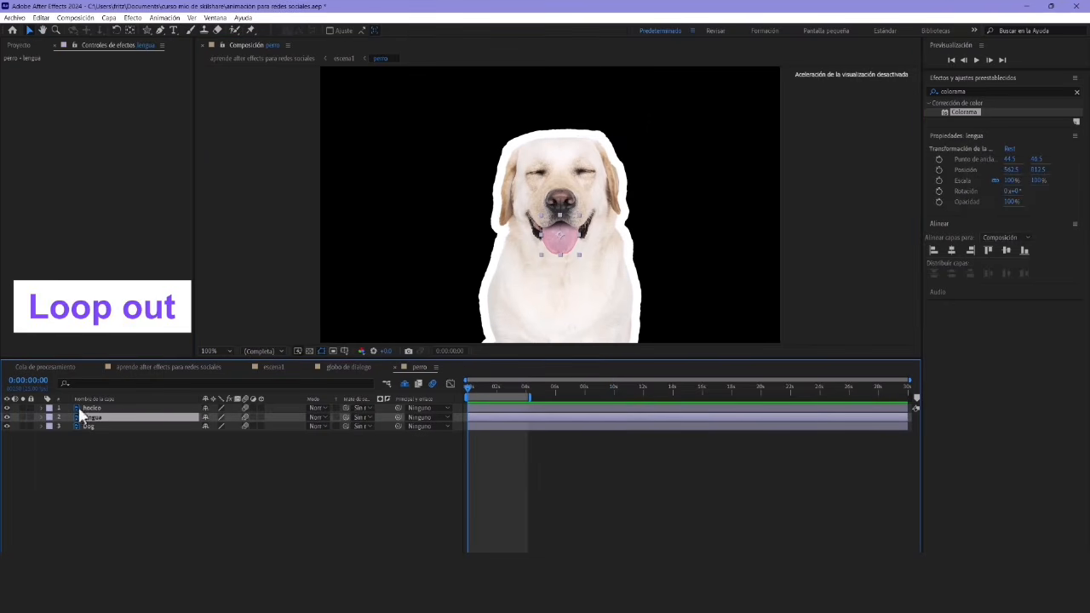
pyautogui.moveTo(538, 396); pyautogui.dragTo(908, 396)
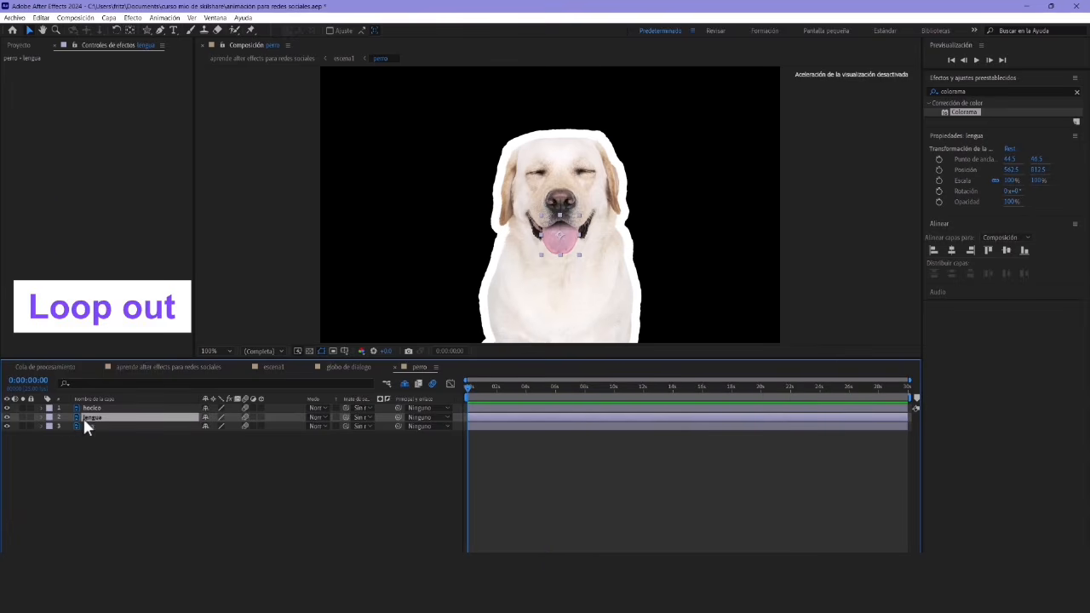
# Add a position keyframe to the lengua layer at the start and try a raised tongue position at 0:13
pyautogui.press('p')
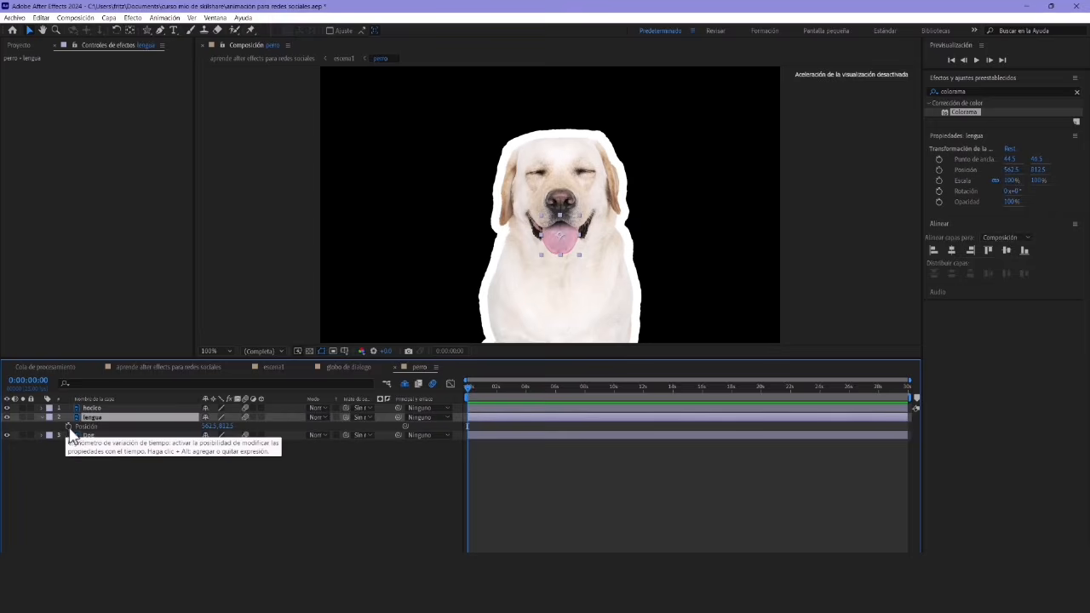
pyautogui.click(68, 426)
pyautogui.press('space')
pyautogui.press('space')
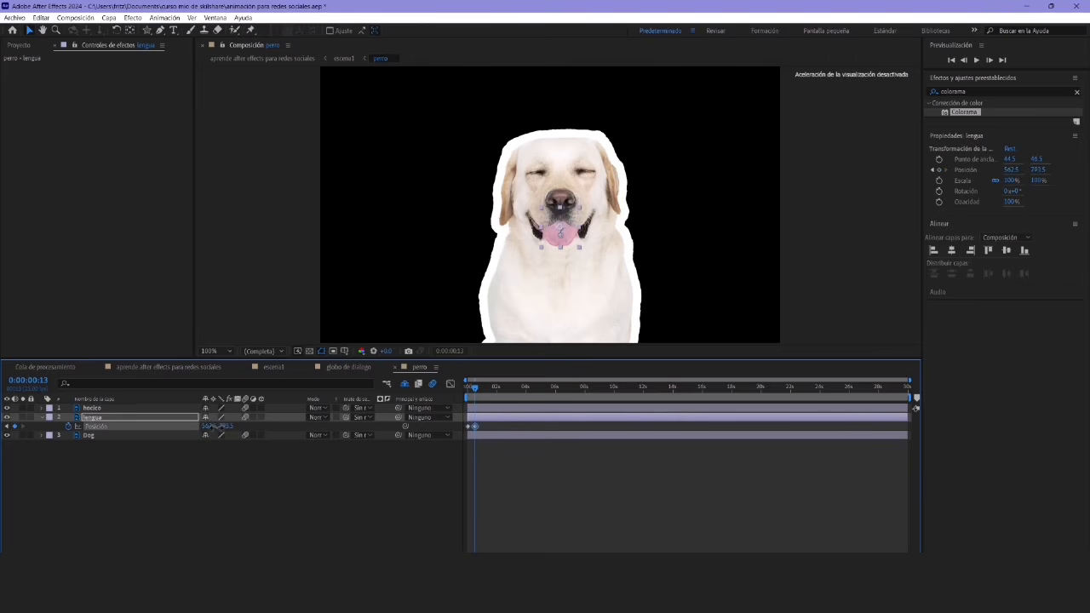
pyautogui.moveTo(219, 426); pyautogui.dragTo(212, 426)
pyautogui.moveTo(480, 391); pyautogui.dragTo(452, 390)
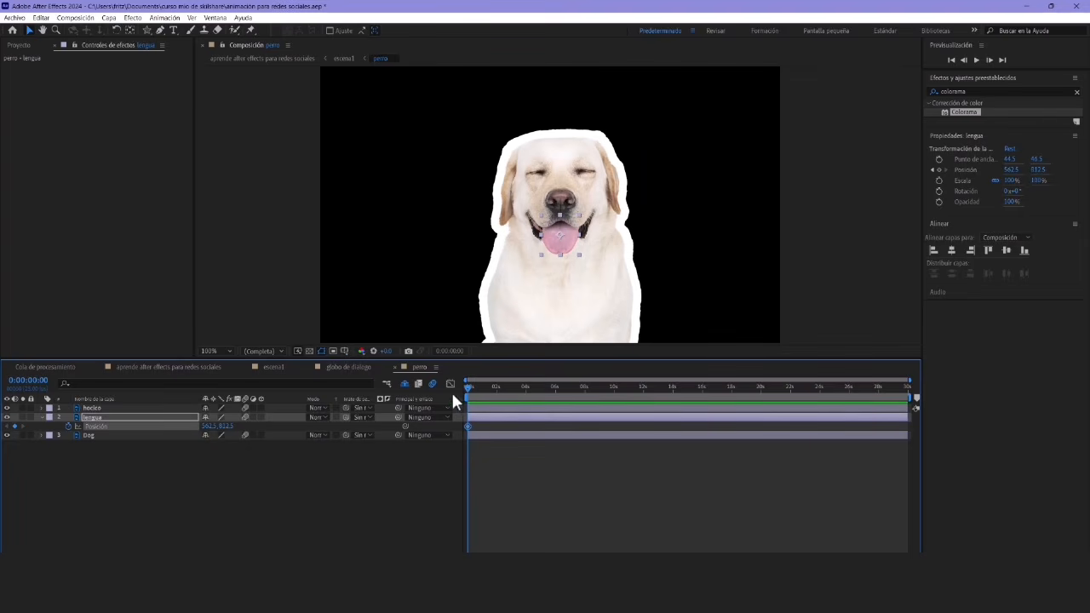
# Keyframe the lengua layer's position at 562.5, 822.5 at the start and 562.5, 809.5 at 0:24
pyautogui.moveTo(229, 426); pyautogui.dragTo(234, 426)
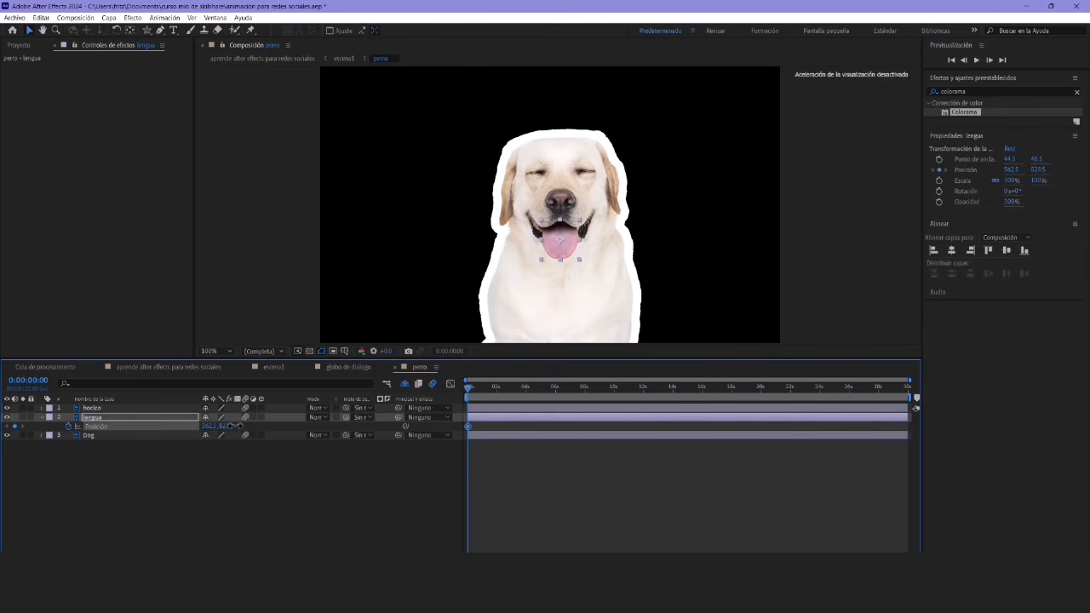
pyautogui.click(482, 391)
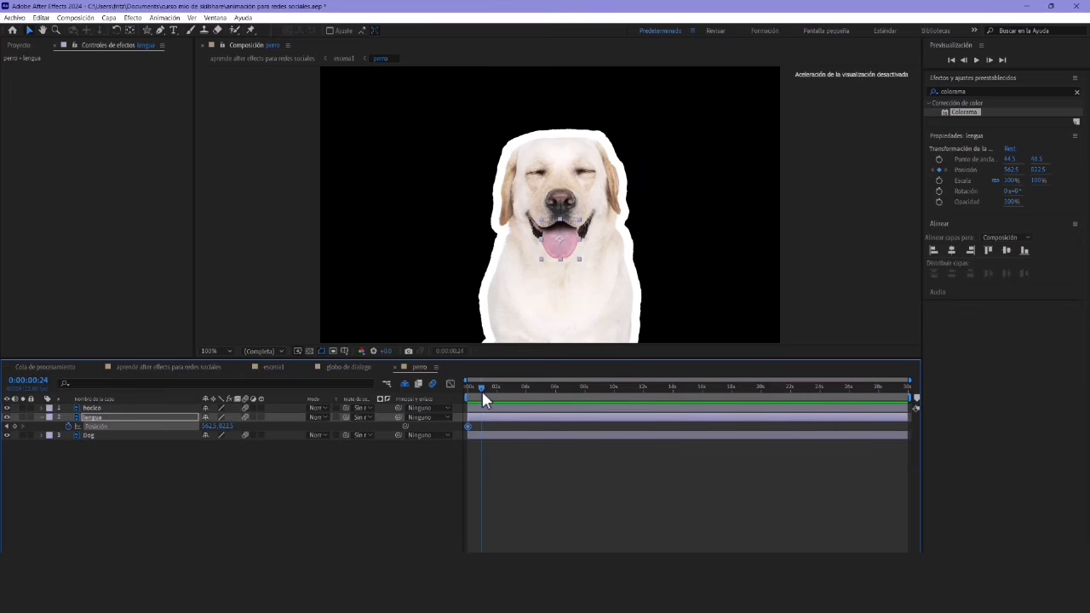
pyautogui.moveTo(226, 426); pyautogui.dragTo(232, 431)
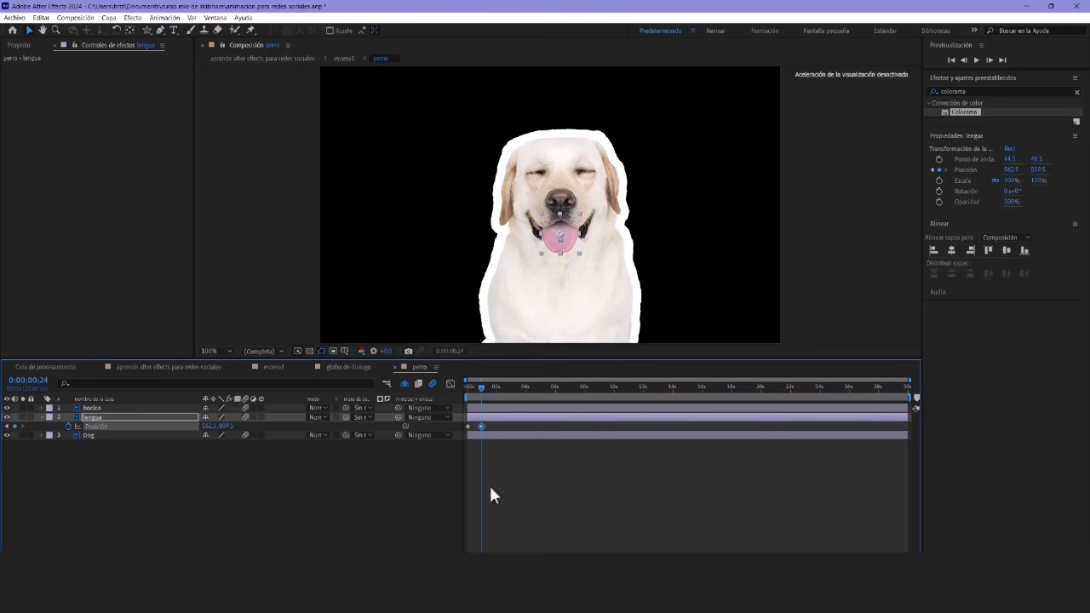
# Move the tongue's second position keyframe earlier to about 0:12, previewing the movement between adjustments
pyautogui.press('=')
pyautogui.press('=')
pyautogui.press('=')
pyautogui.moveTo(558, 532); pyautogui.dragTo(705, 516)
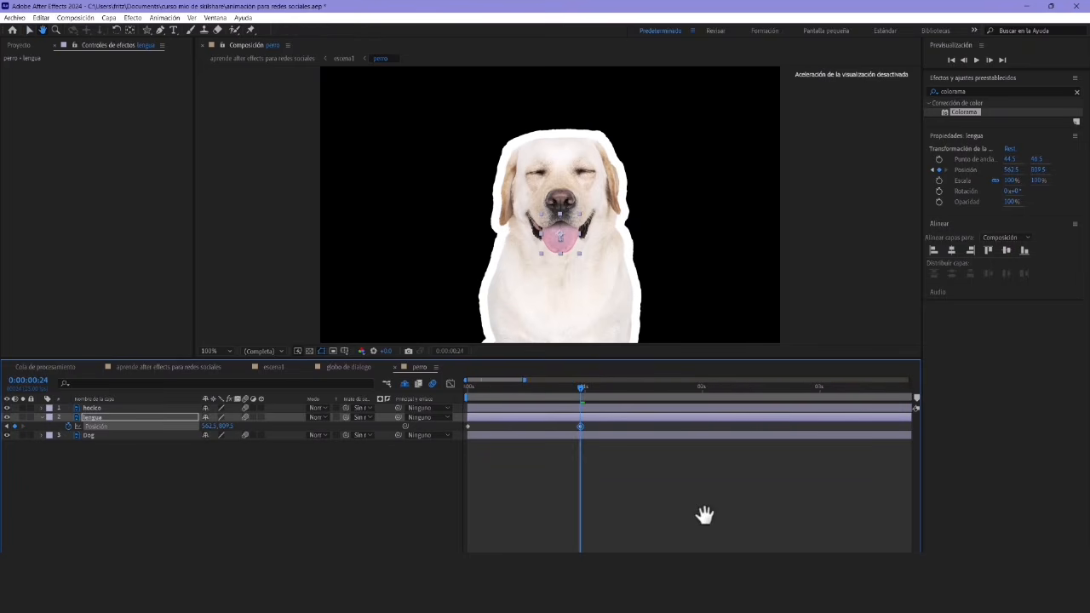
pyautogui.press('space')
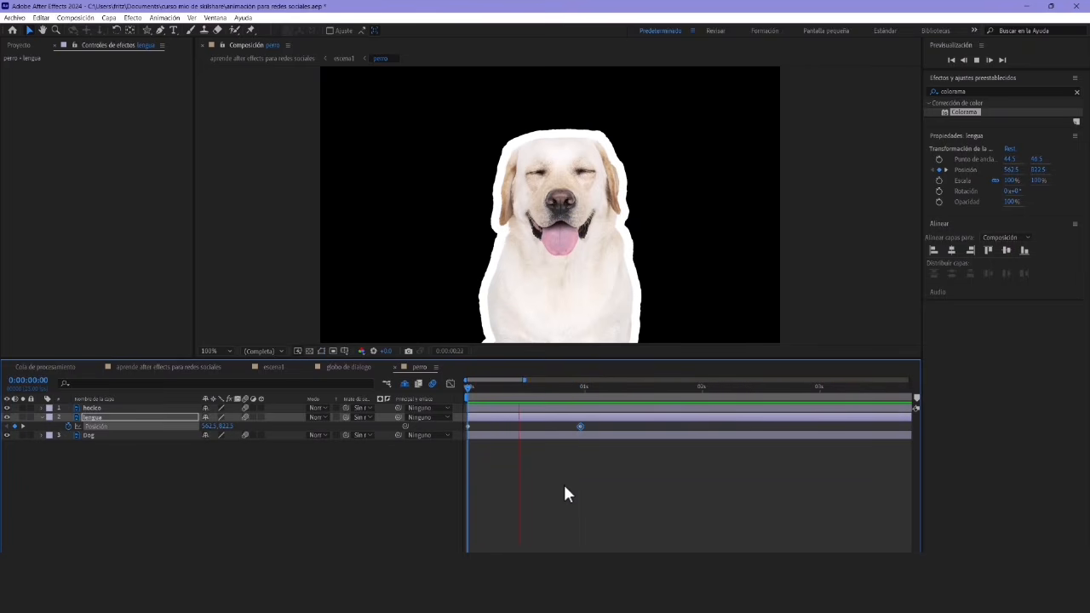
pyautogui.press('space')
pyautogui.moveTo(582, 426); pyautogui.dragTo(531, 426)
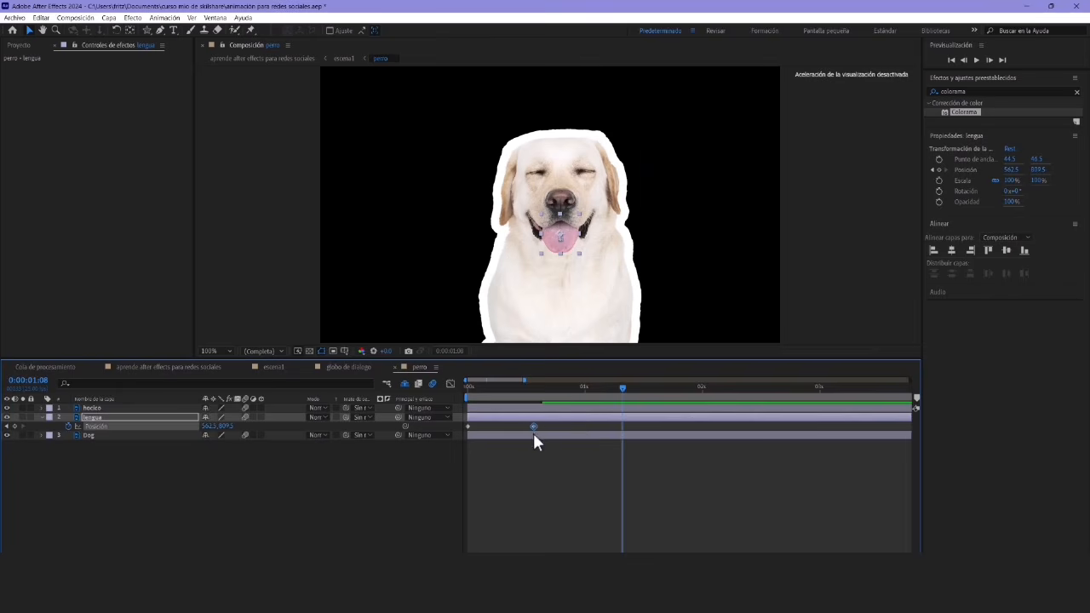
pyautogui.click(467, 391)
pyautogui.press('space')
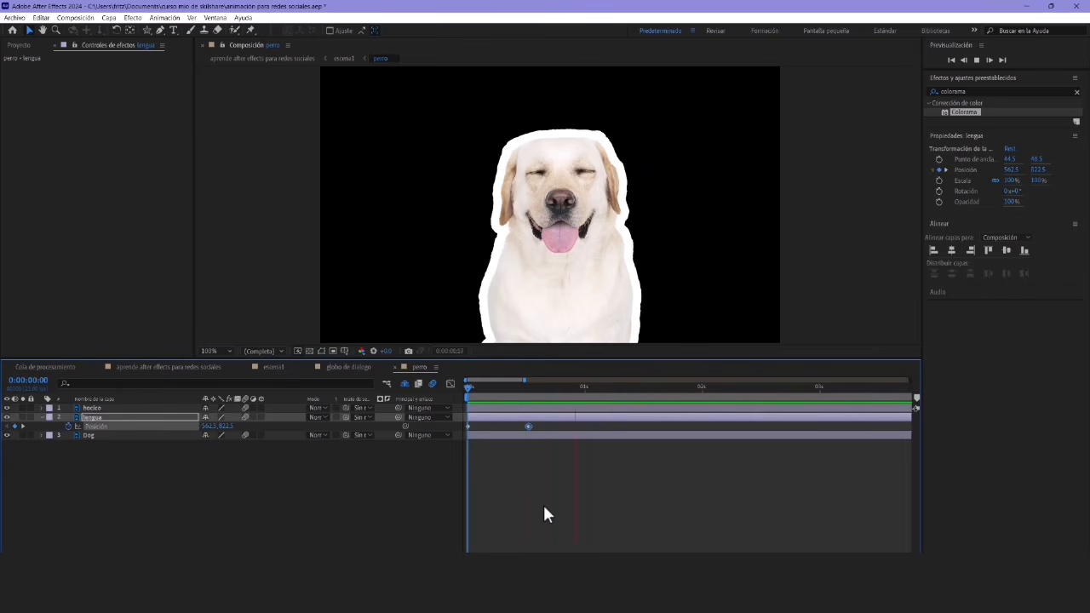
pyautogui.press('space')
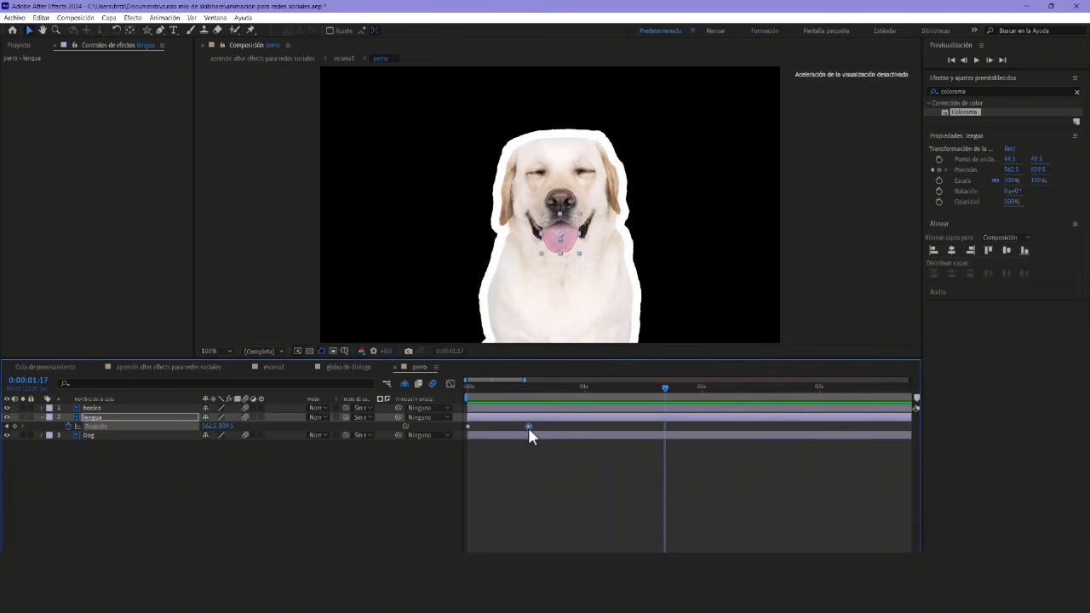
pyautogui.moveTo(528, 427); pyautogui.dragTo(523, 426)
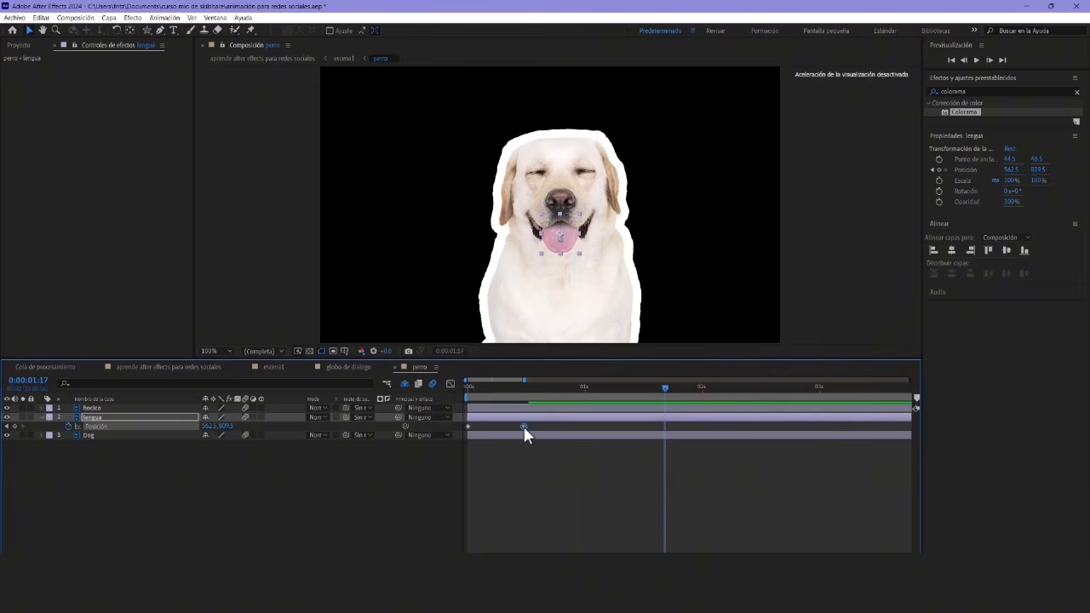
pyautogui.click(581, 397)
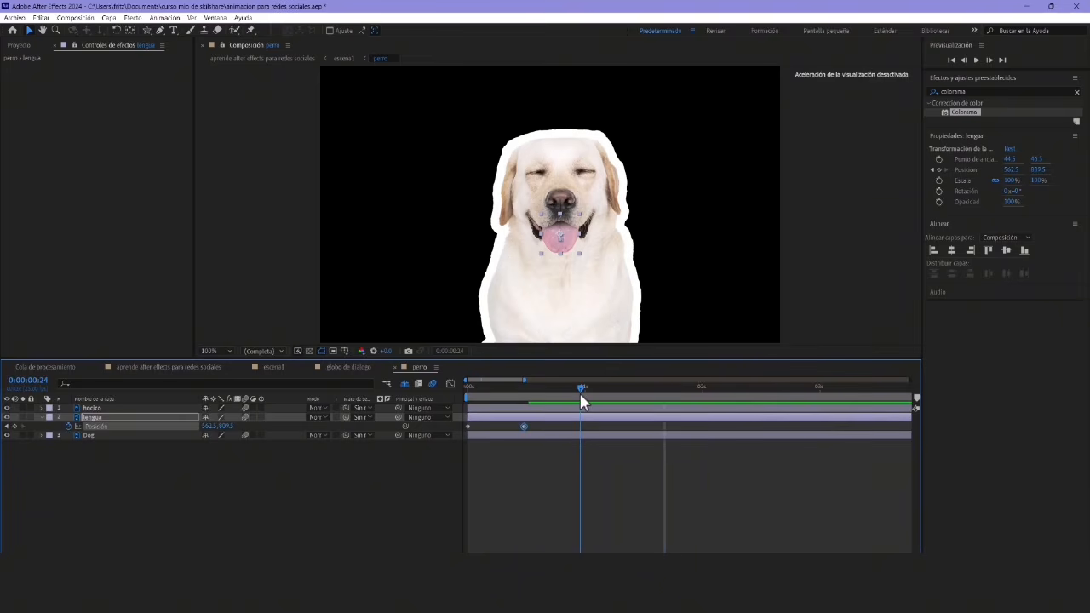
# Copy the tongue's first position keyframe to 0:24 and preview the resulting movement from the start
pyautogui.click(468, 426)
pyautogui.hotkey('ctrl', 'v')
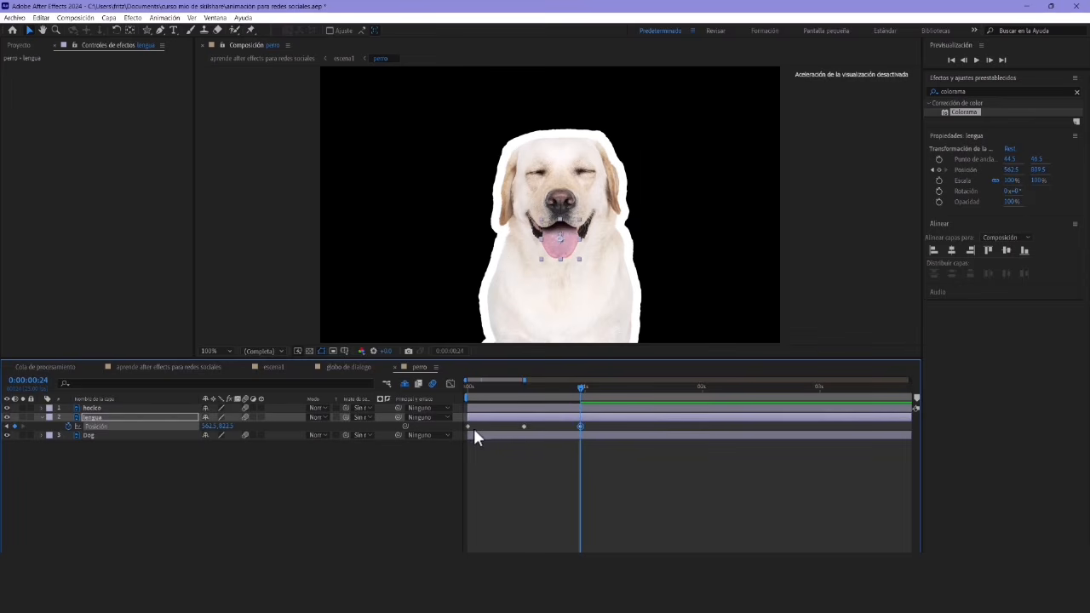
pyautogui.press('space')
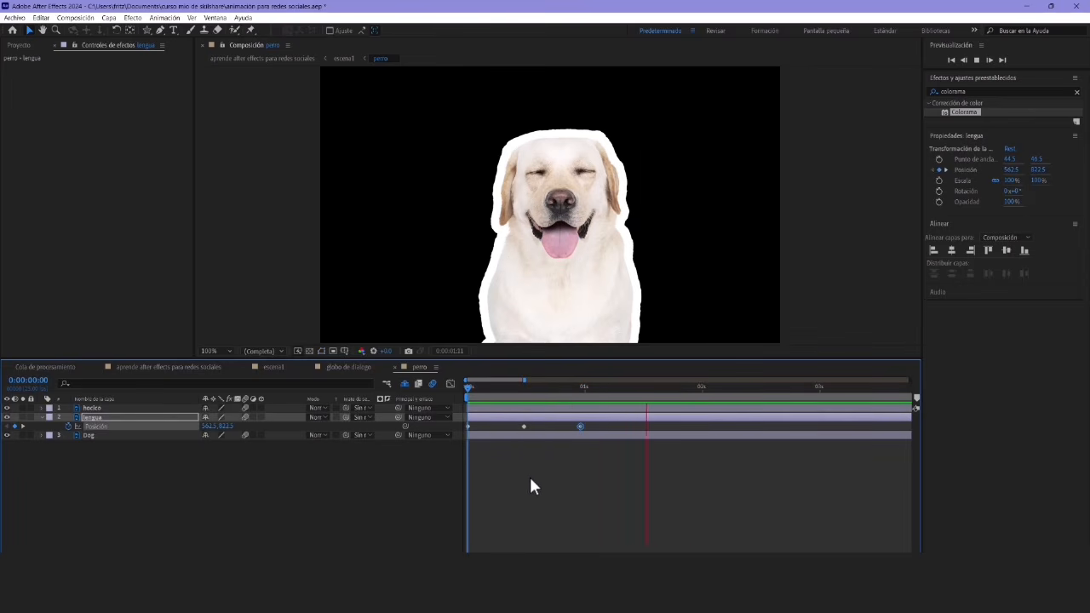
pyautogui.press('space')
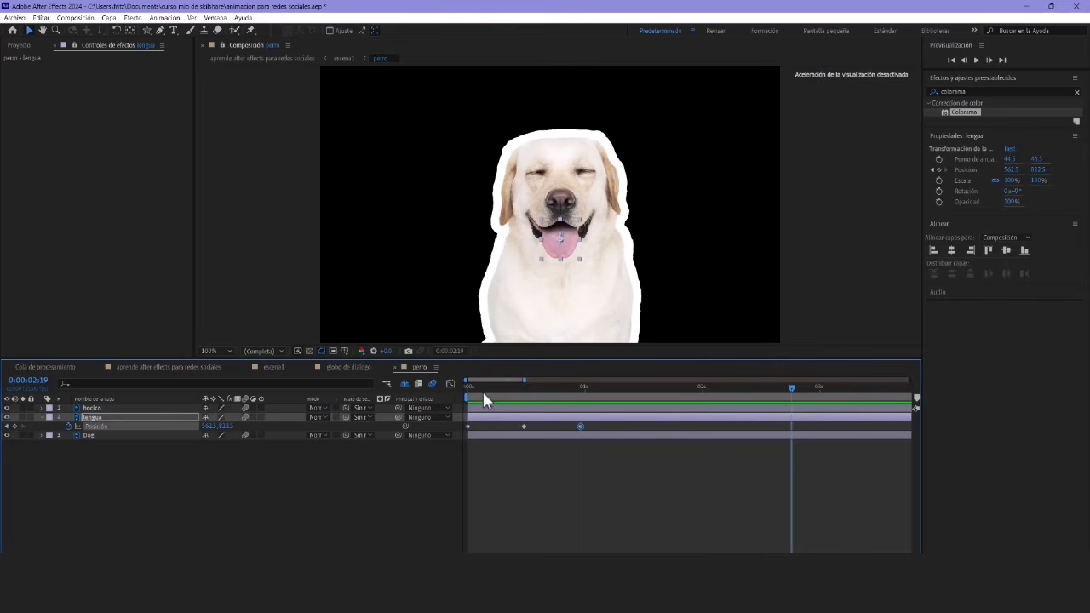
pyautogui.press('space')
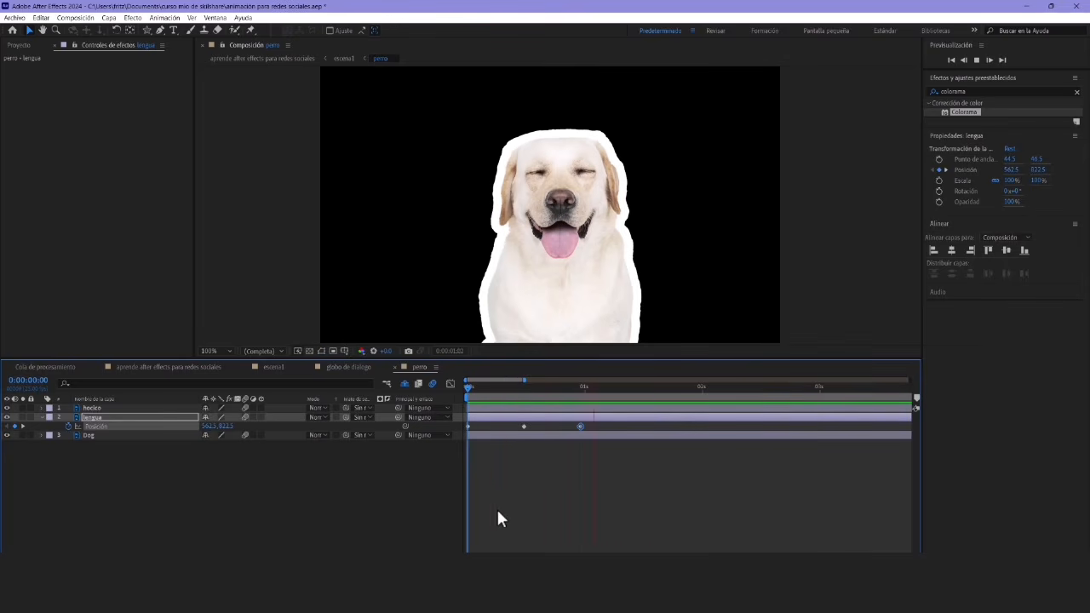
pyautogui.press('space')
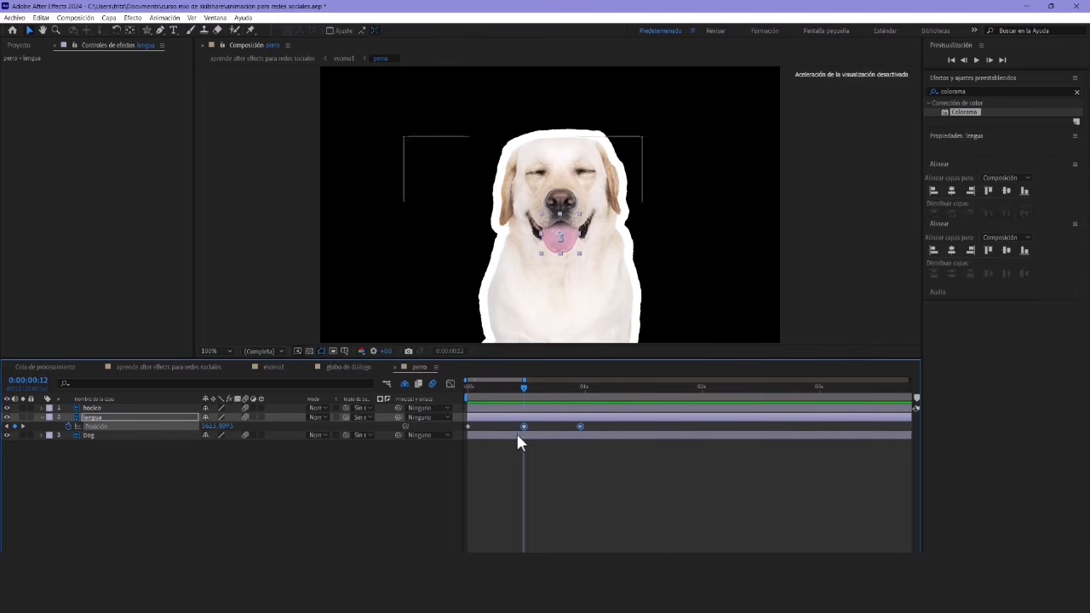
# Try repeating the tongue movement by pasting the last two position keyframes twice, the second pair at 2:09, and preview it
pyautogui.moveTo(617, 388); pyautogui.dragTo(628, 389)
pyautogui.hotkey('ctrl', 'v')
pyautogui.click(746, 390)
pyautogui.hotkey('ctrl', 'v')
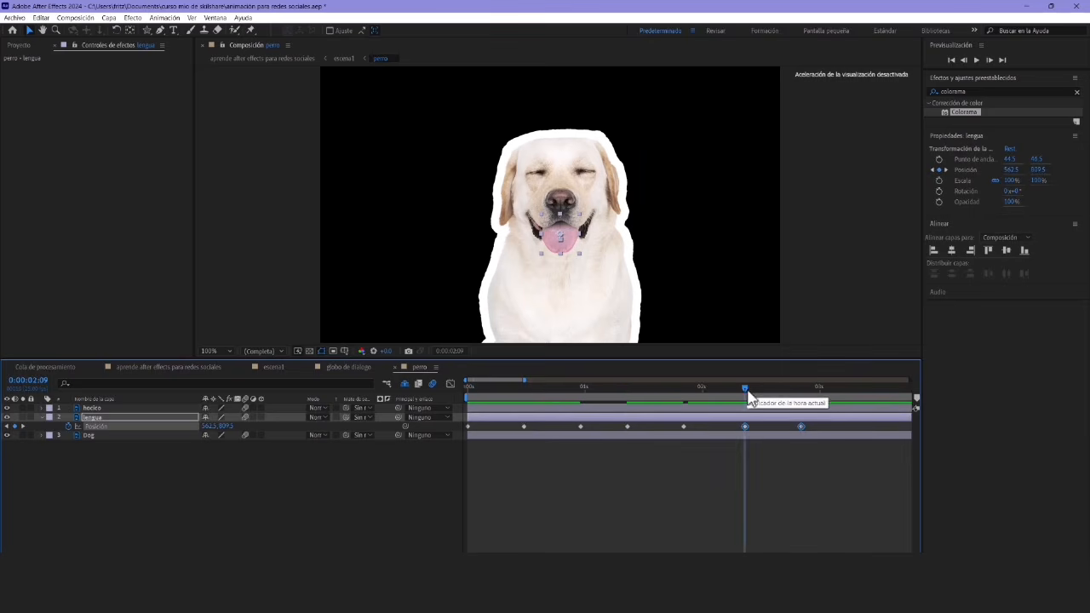
pyautogui.moveTo(746, 389); pyautogui.dragTo(466, 405)
pyautogui.press('space')
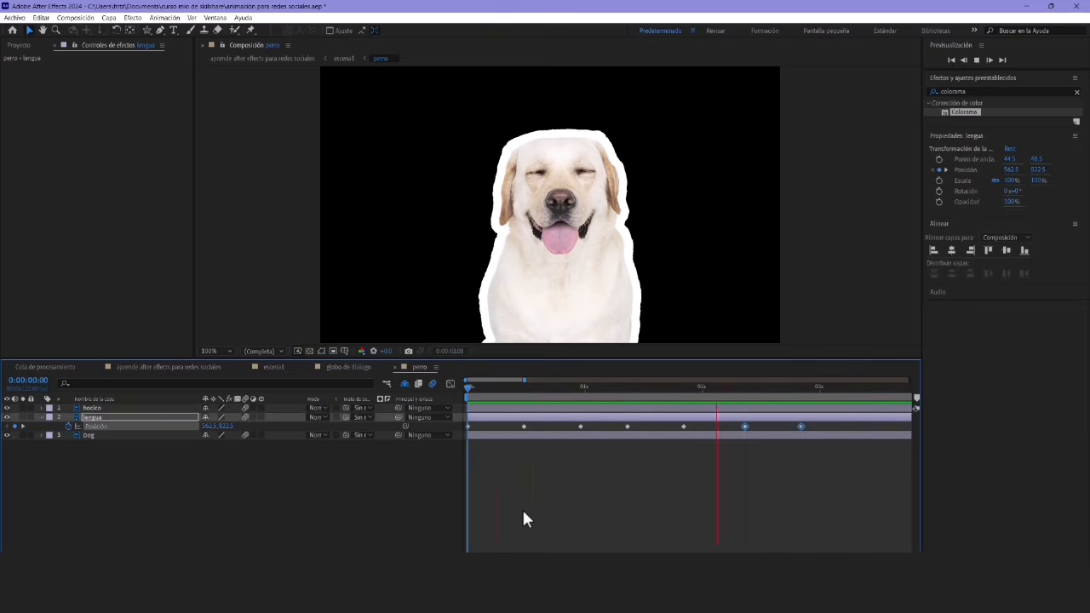
pyautogui.press('space')
# Examine how the pasted tongue position keyframes are spaced along the timeline
pyautogui.press('-')
pyautogui.press('-')
pyautogui.press('-')
pyautogui.press('-')
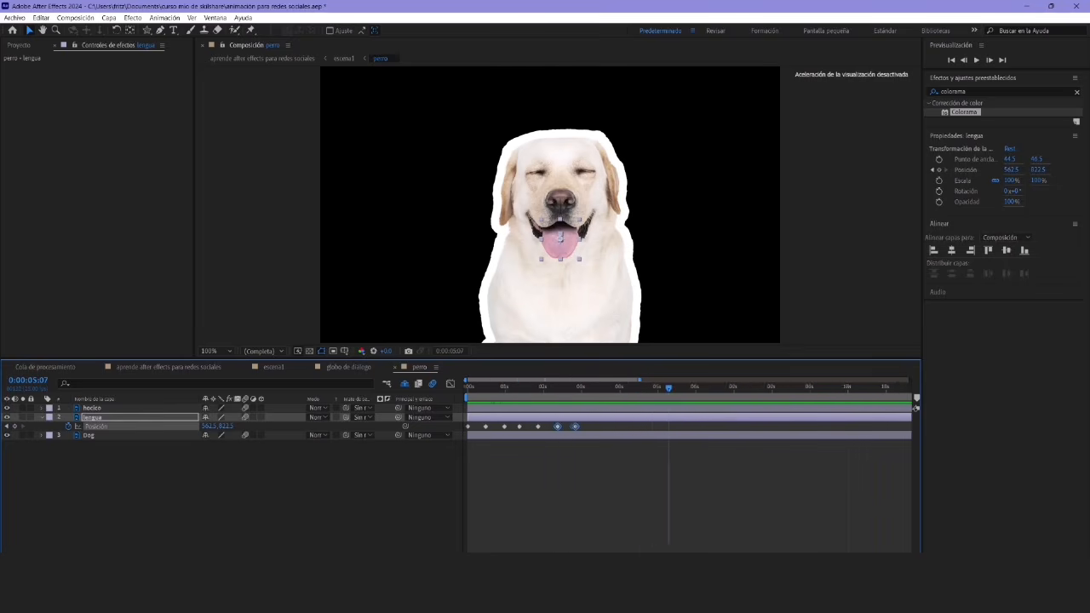
pyautogui.press('=')
pyautogui.press('=')
pyautogui.press('=')
pyautogui.press('=')
pyautogui.moveTo(547, 496); pyautogui.dragTo(705, 490)
pyautogui.moveTo(555, 491); pyautogui.dragTo(667, 501)
pyautogui.press('v')
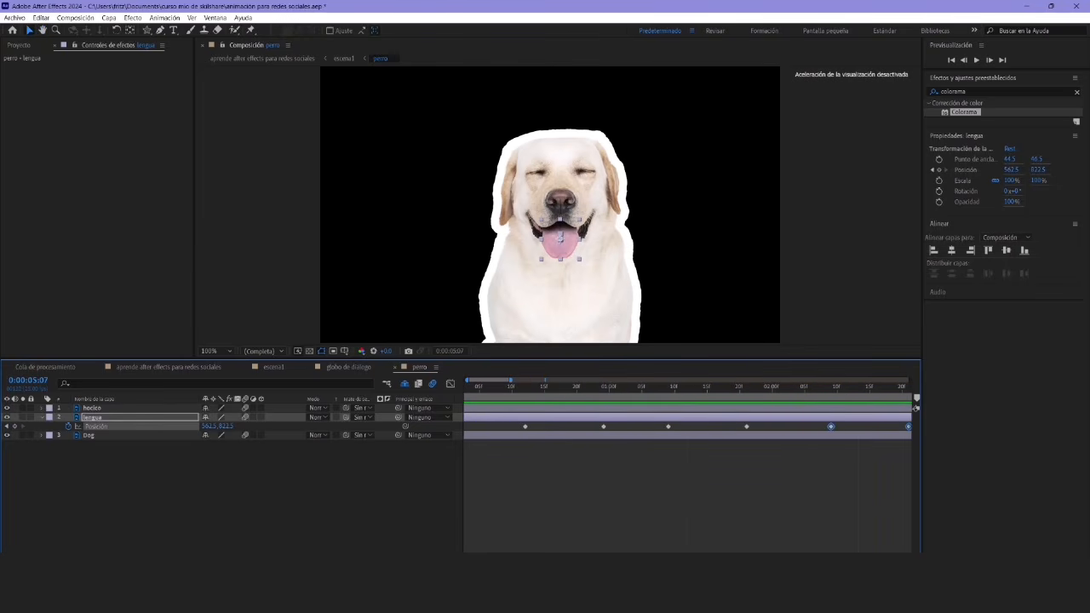
pyautogui.press('-')
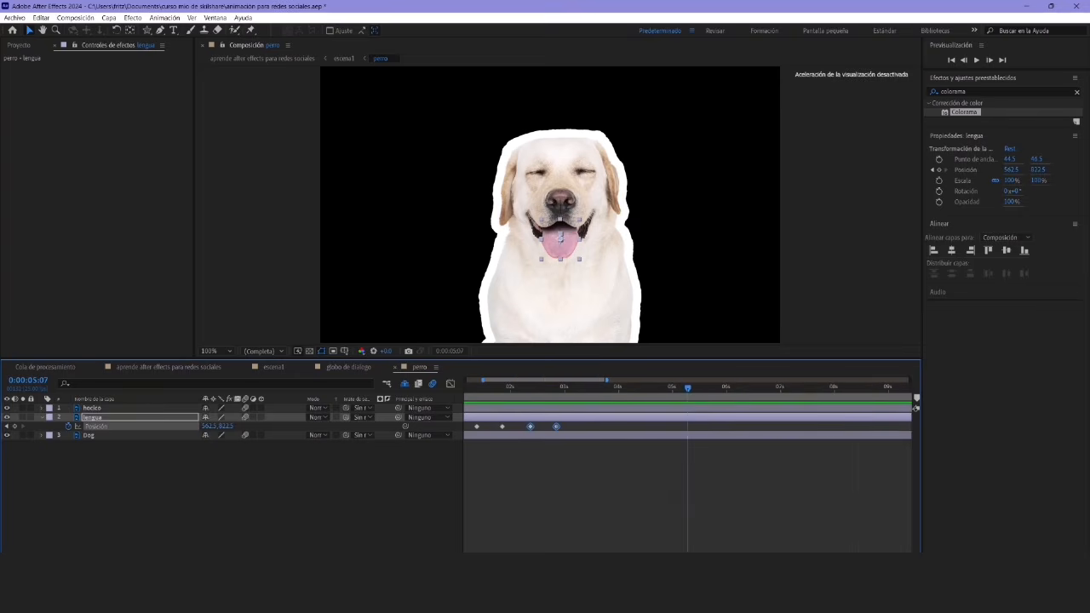
pyautogui.click(558, 451)
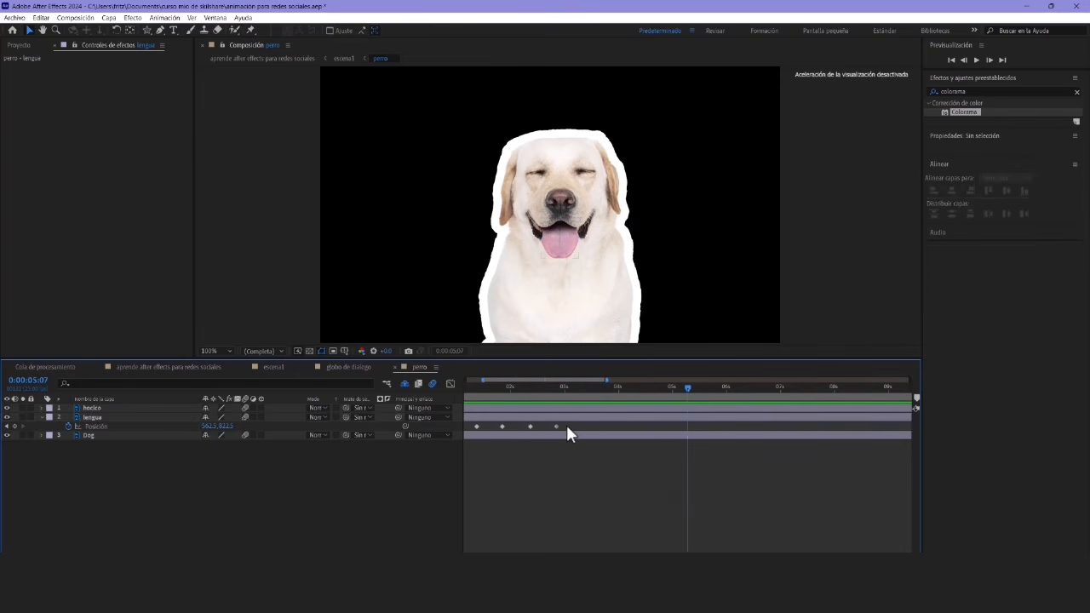
# Delete the pasted position keyframes after 0:24, keeping only the first three on the lengua layer
pyautogui.click(557, 427)
pyautogui.press('Delete')
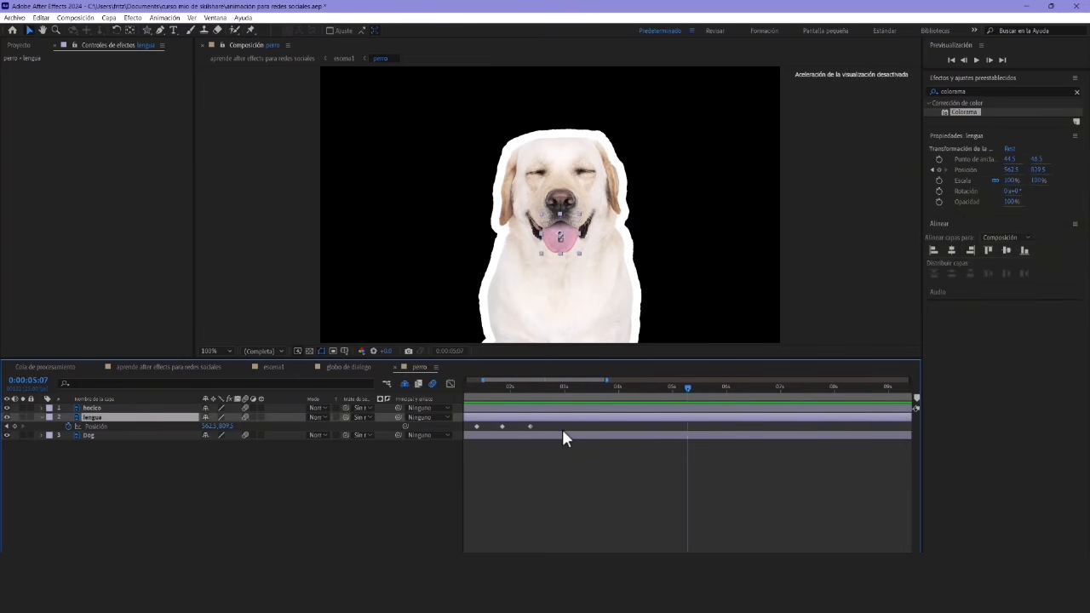
pyautogui.rightClick(600, 482)
pyautogui.click(594, 478)
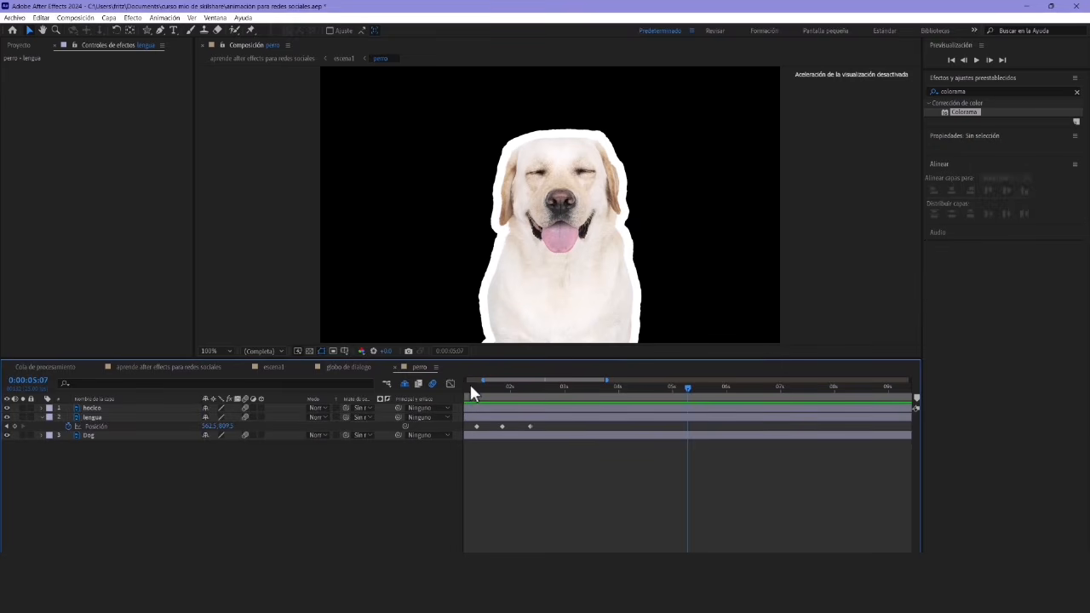
pyautogui.press('space')
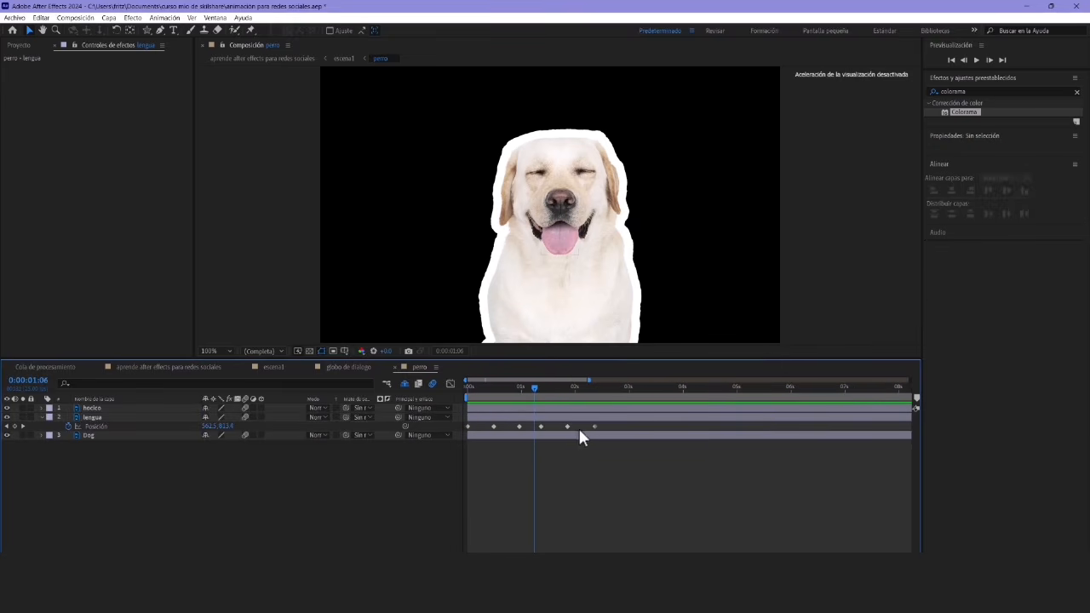
pyautogui.moveTo(605, 427); pyautogui.dragTo(529, 428)
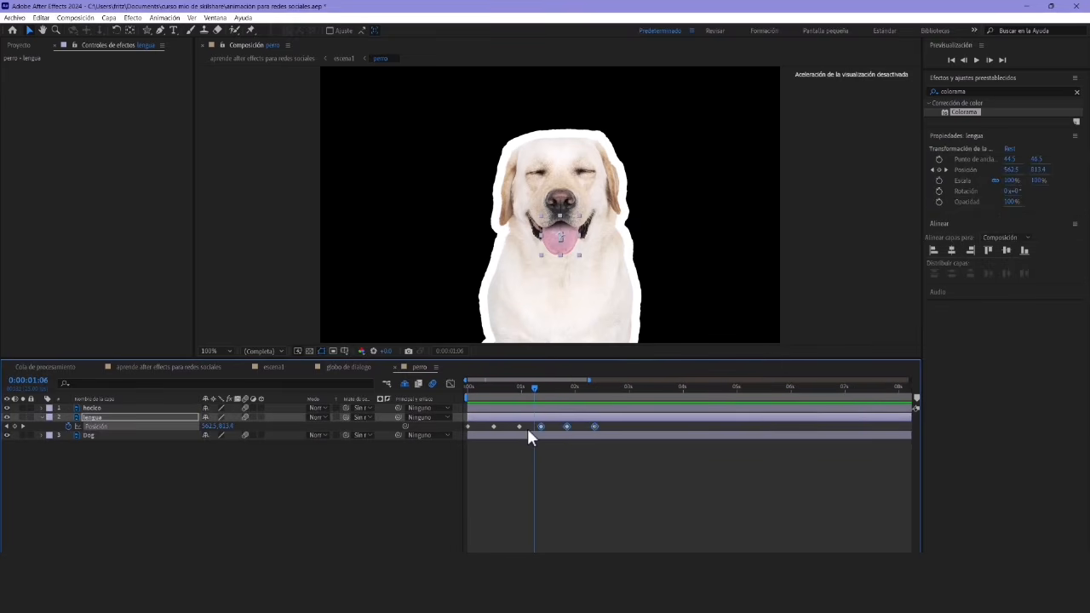
pyautogui.press('Delete')
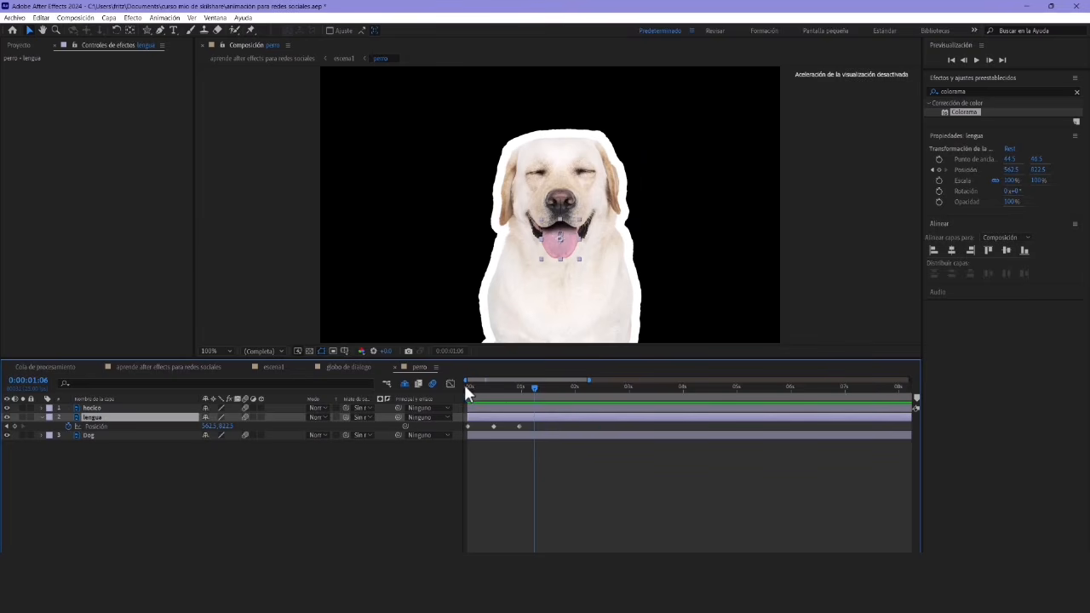
# Check the keyframed motion up to 1:00 and enable an expression on the lengua layer's position
pyautogui.moveTo(466, 387); pyautogui.dragTo(523, 424)
pyautogui.click(562, 511)
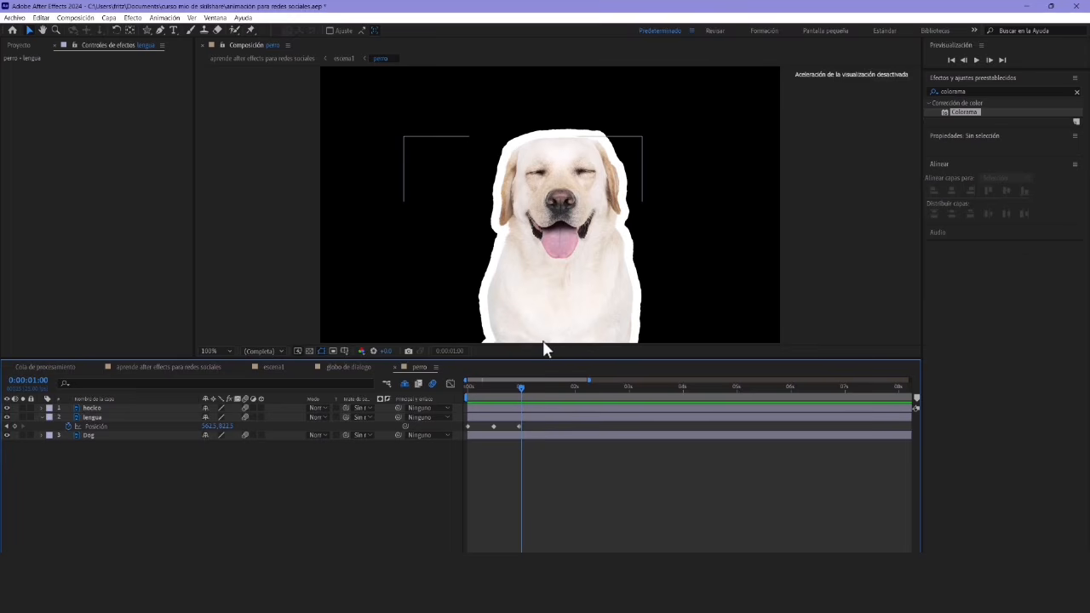
pyautogui.keyDown('alt'); pyautogui.click(69, 425); pyautogui.keyUp('alt')
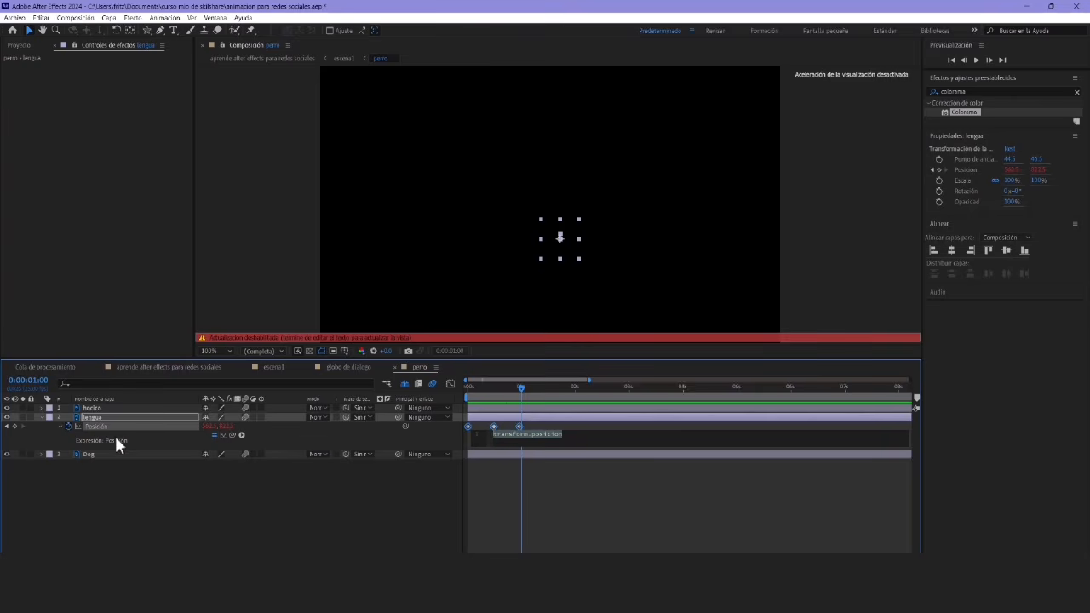
pyautogui.press('capslock')
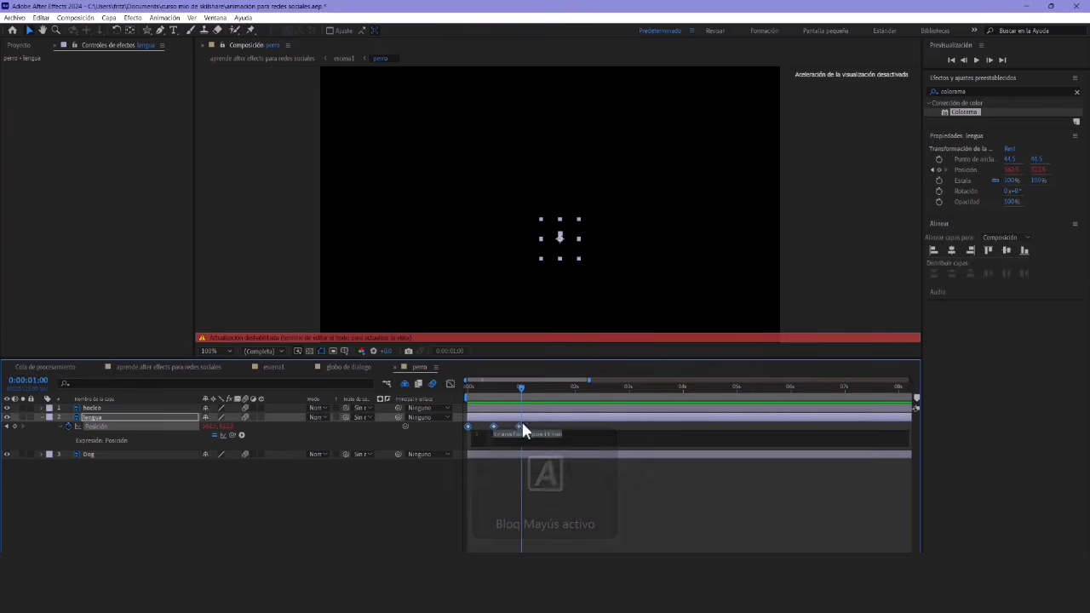
pyautogui.click(558, 436)
pyautogui.press('capslock')
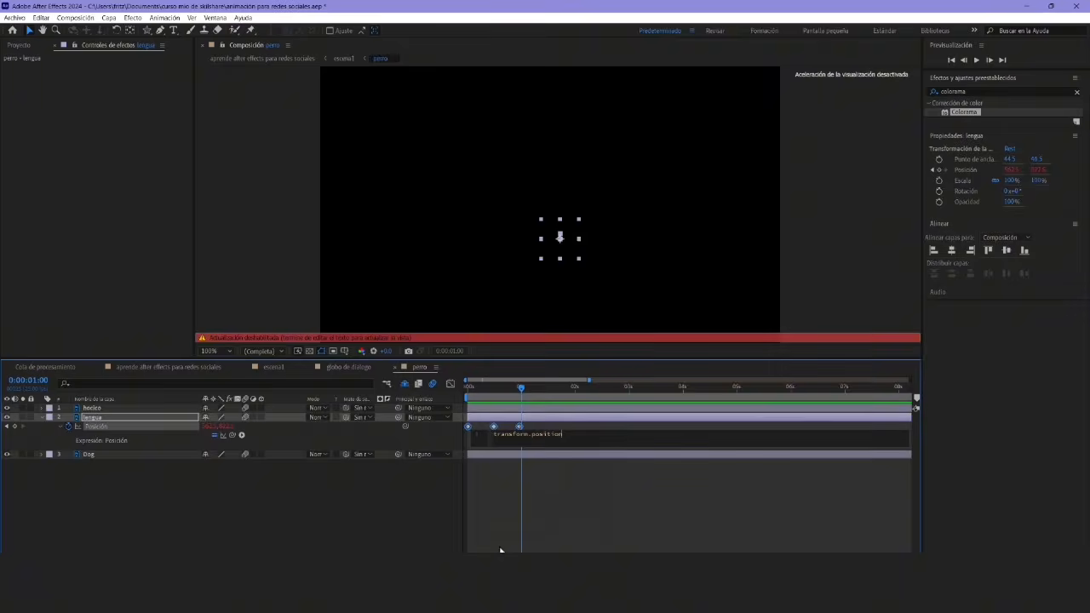
pyautogui.click(501, 550)
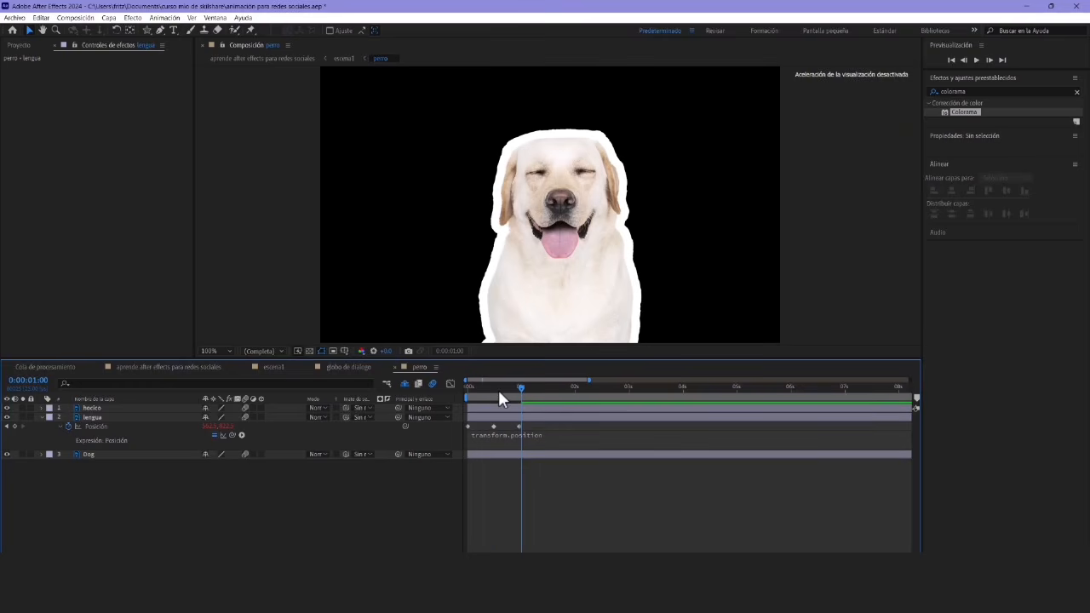
# Set the lengua layer's position expression to loopOut("pingpong") and preview the looping tongue
pyautogui.click(498, 435)
pyautogui.write('lo')
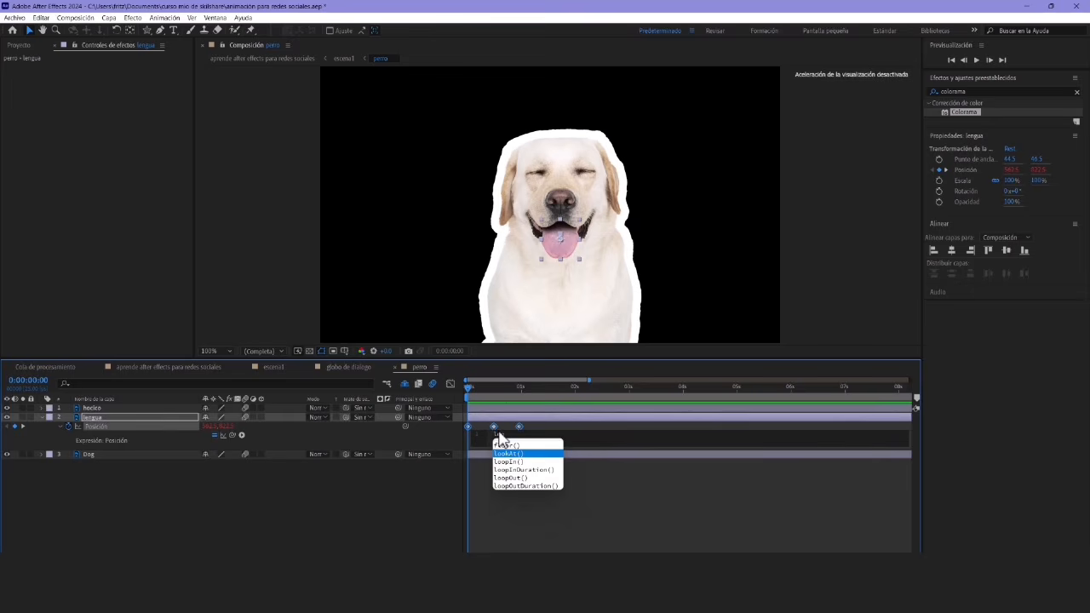
pyautogui.write('oop')
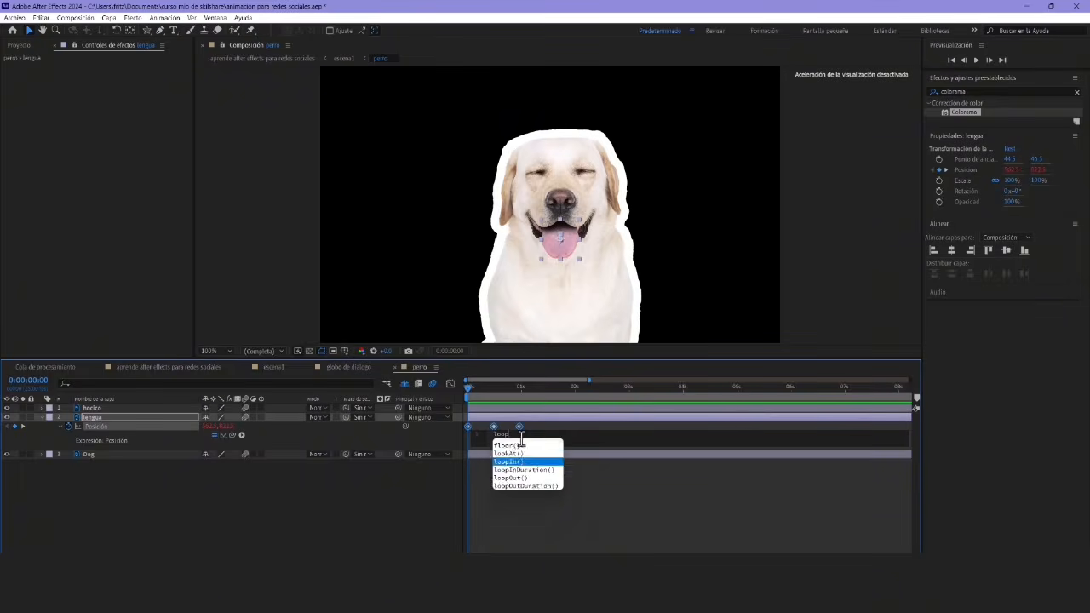
pyautogui.press('Down')
pyautogui.press('Down')
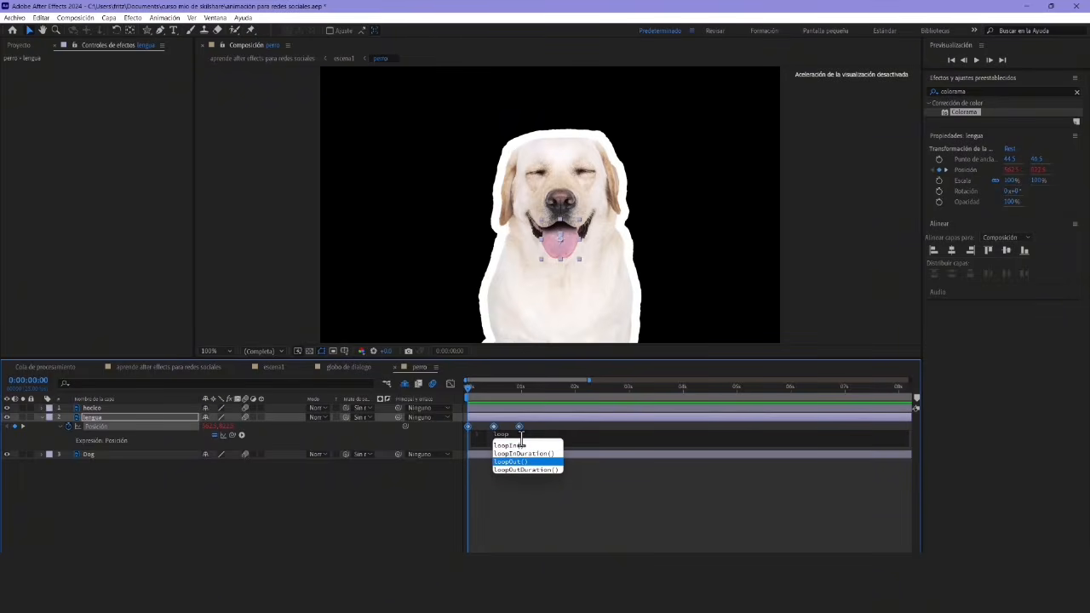
pyautogui.press('Return')
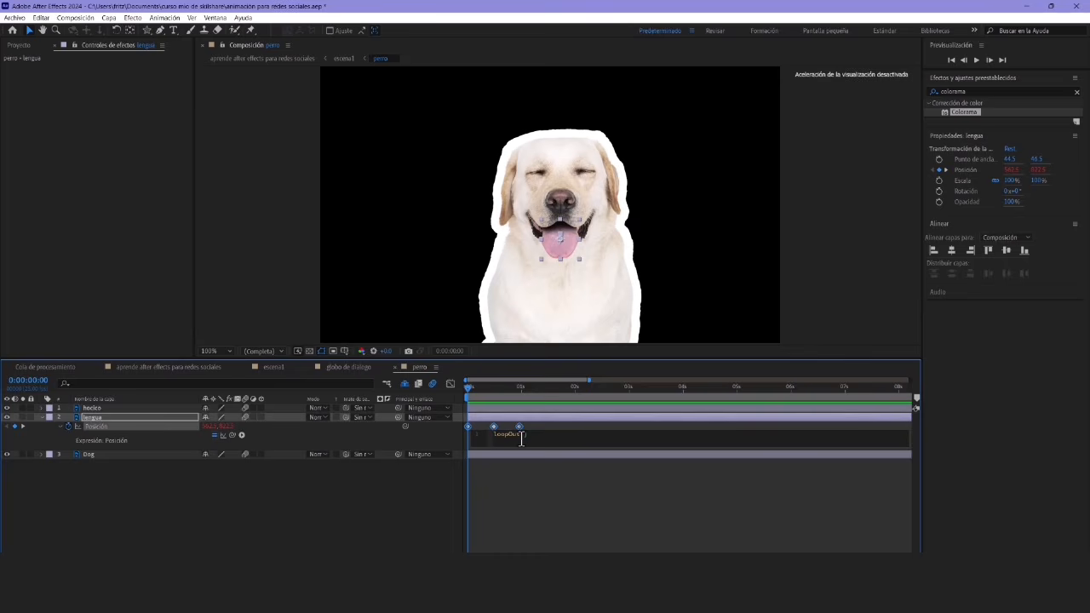
pyautogui.write('"p')
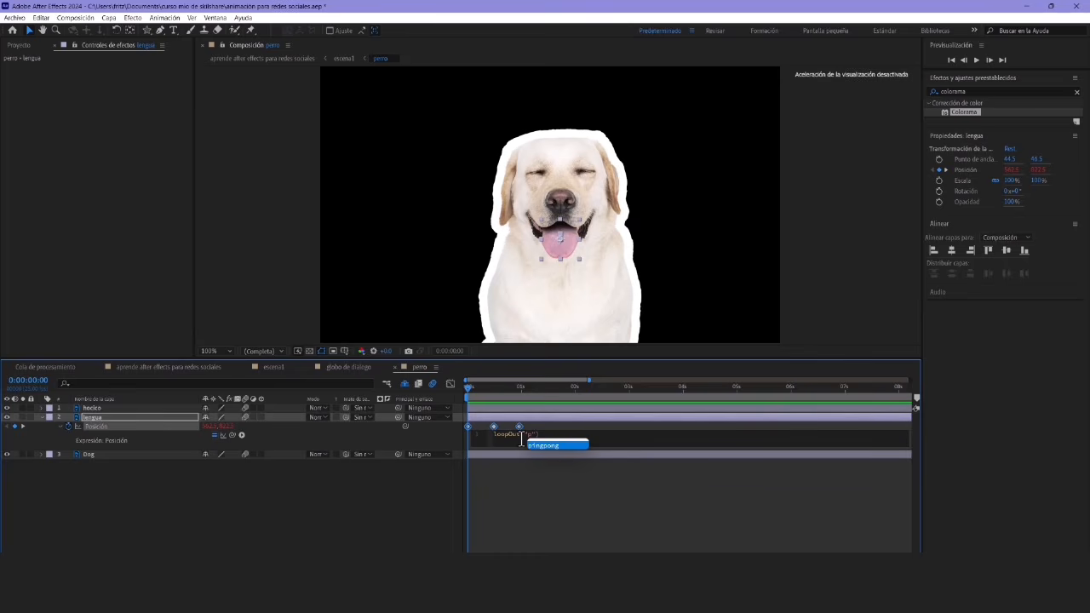
pyautogui.press('Return')
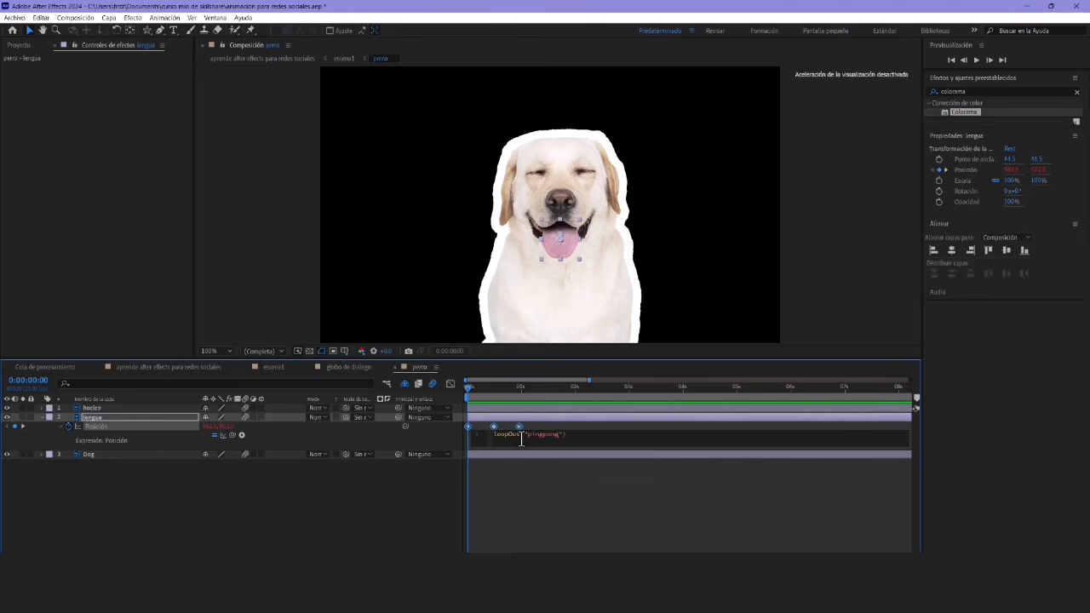
pyautogui.click(524, 463)
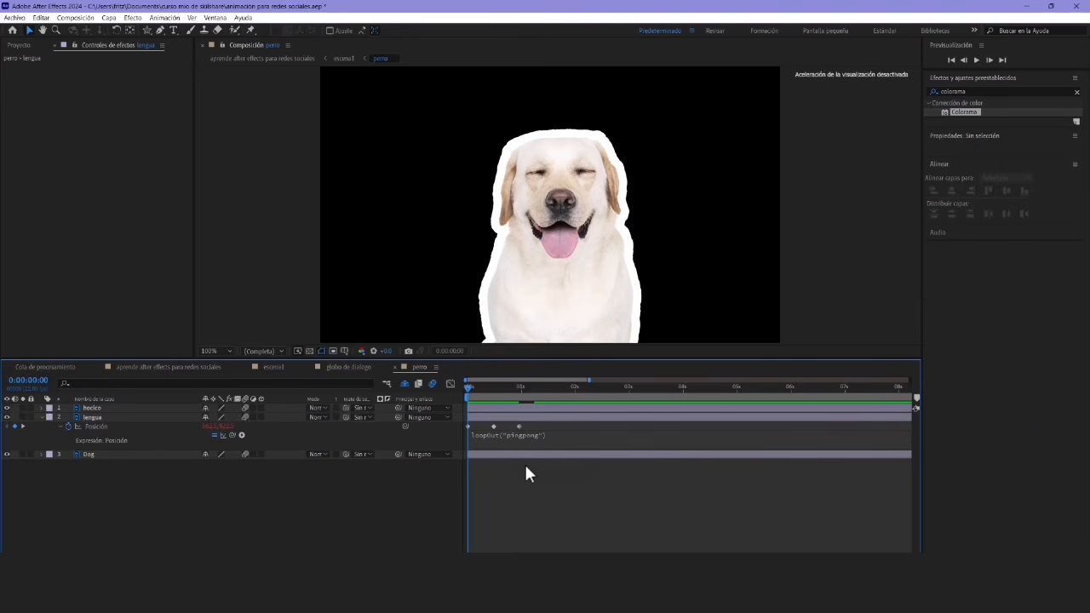
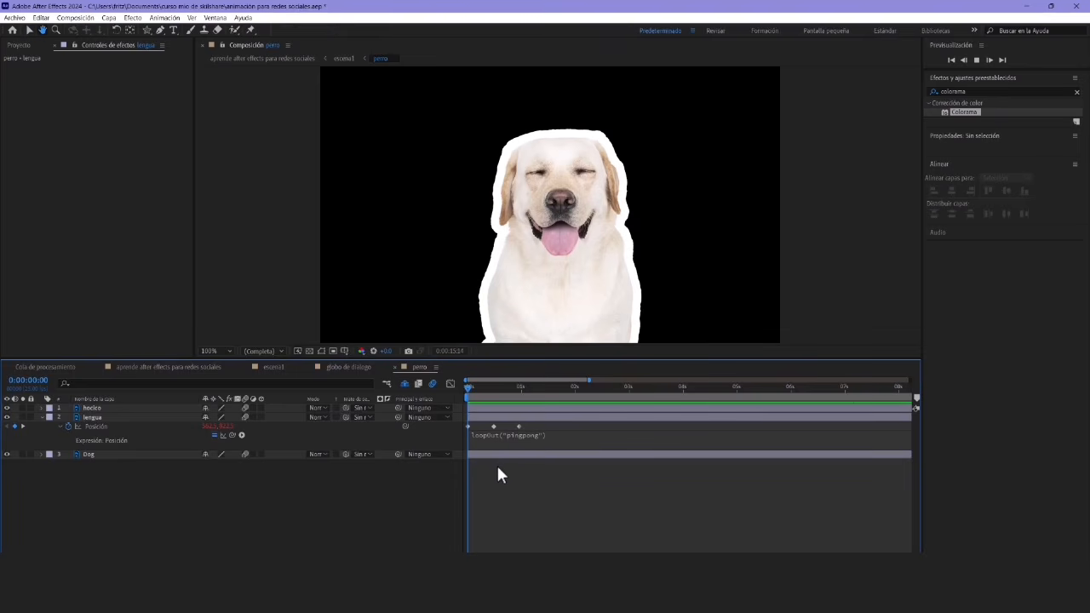
pyautogui.press('space')
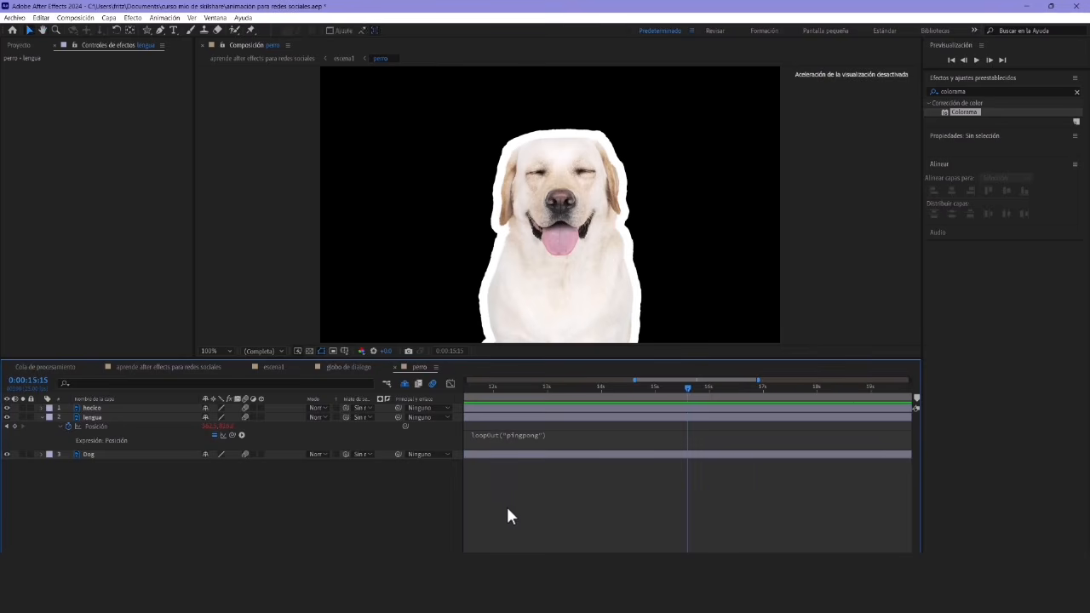
# Apply Easy Ease (Desacelerar./Acelerac. suave) to the three tongue position keyframes and preview from the start
pyautogui.press('space')
pyautogui.moveTo(508, 509); pyautogui.dragTo(834, 482)
pyautogui.moveTo(510, 472); pyautogui.dragTo(730, 453)
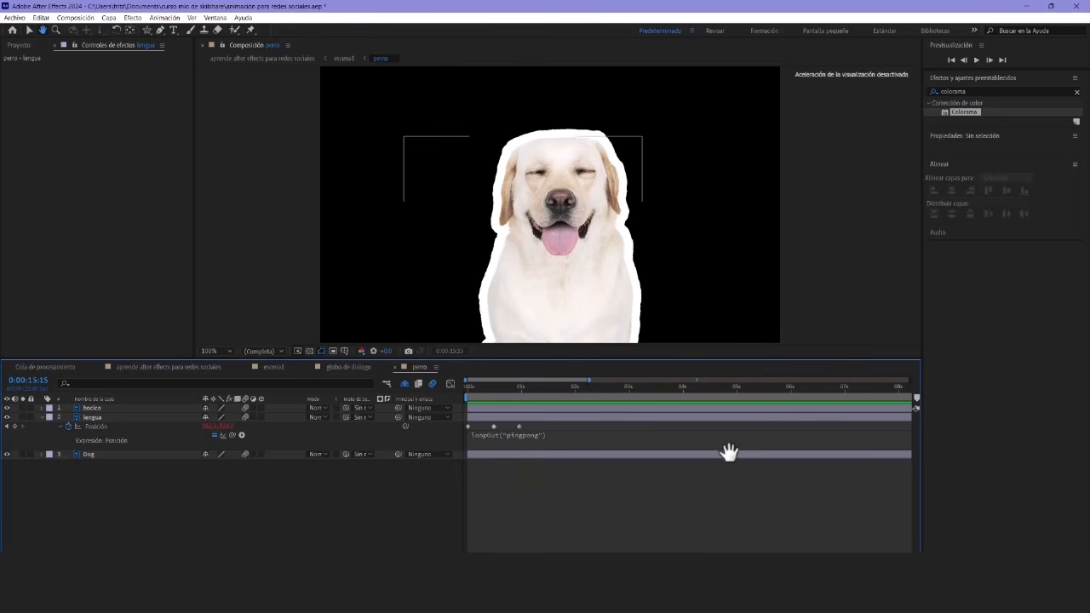
pyautogui.click(501, 415)
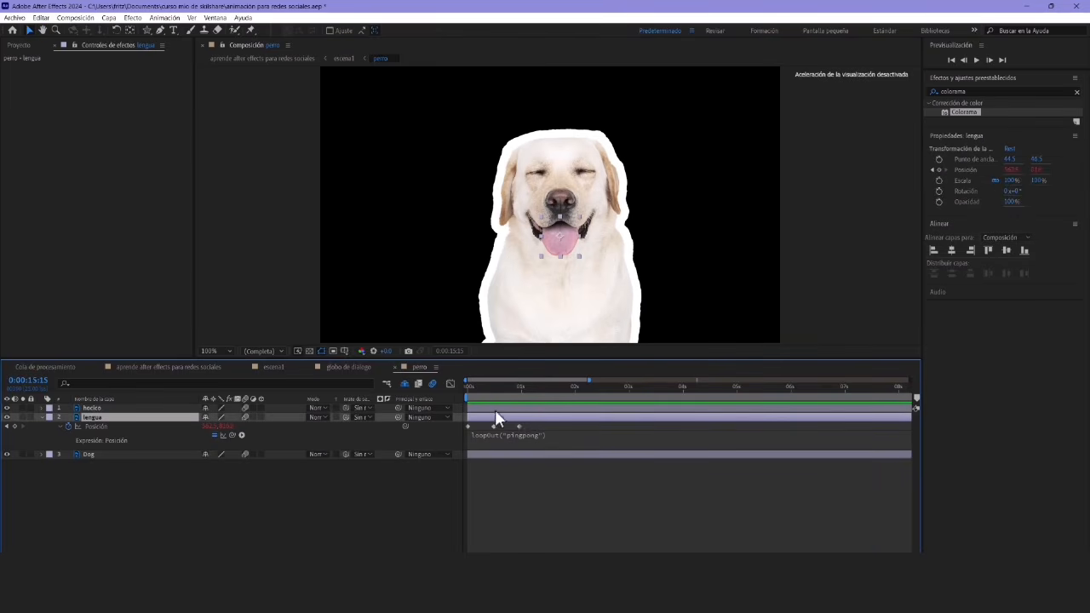
pyautogui.click(469, 426)
pyautogui.rightClick(495, 427)
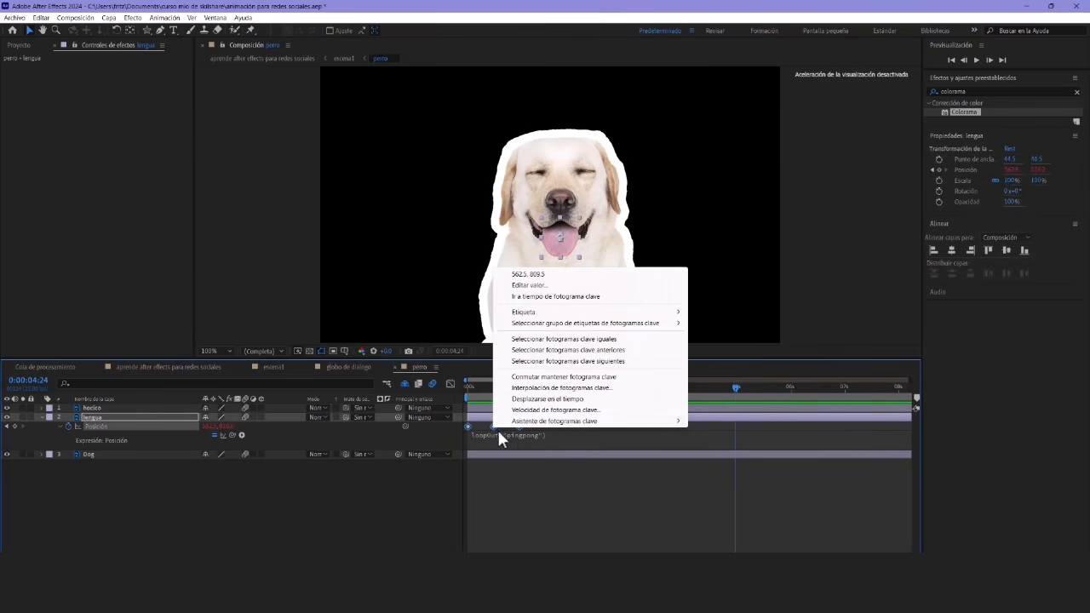
pyautogui.moveTo(579, 421)
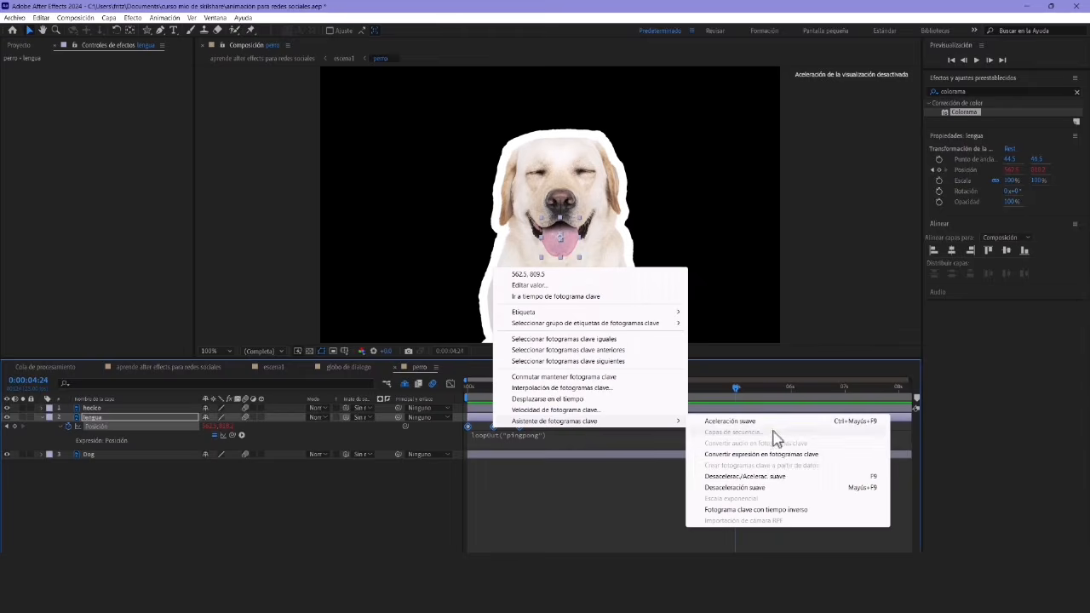
pyautogui.click(755, 479)
pyautogui.click(467, 388)
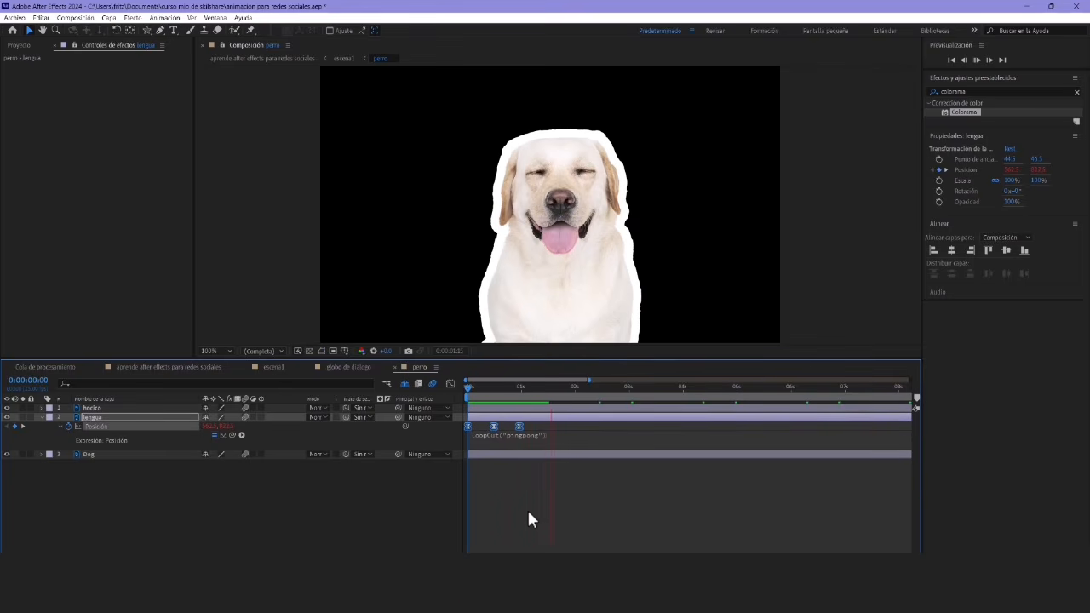
# Preview the eased tongue loop and turn on the perro layer's visibility in the escena1 composition
pyautogui.press('space')
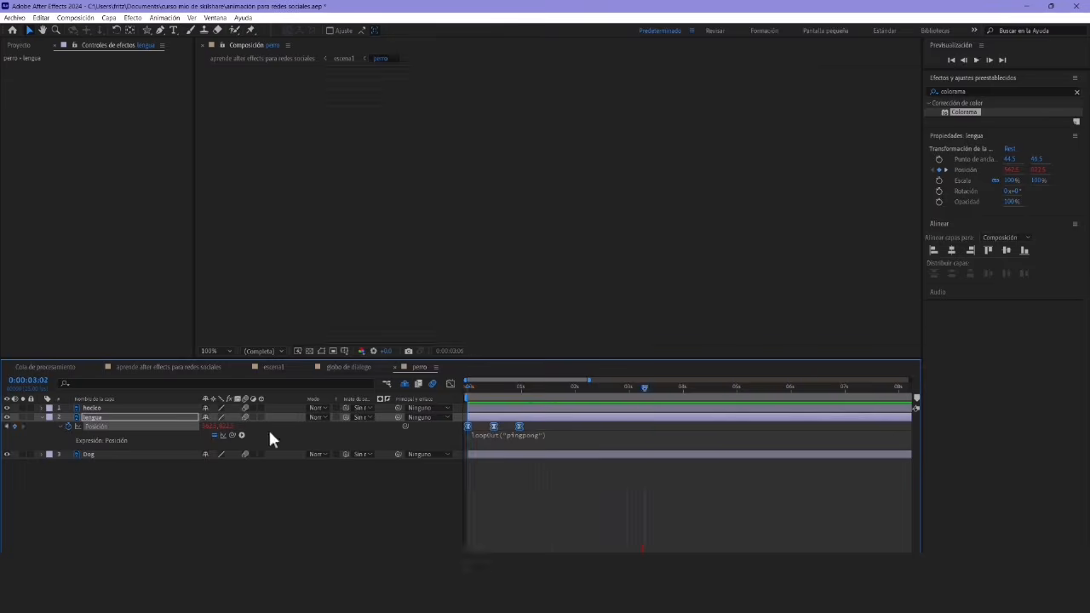
pyautogui.click(537, 501)
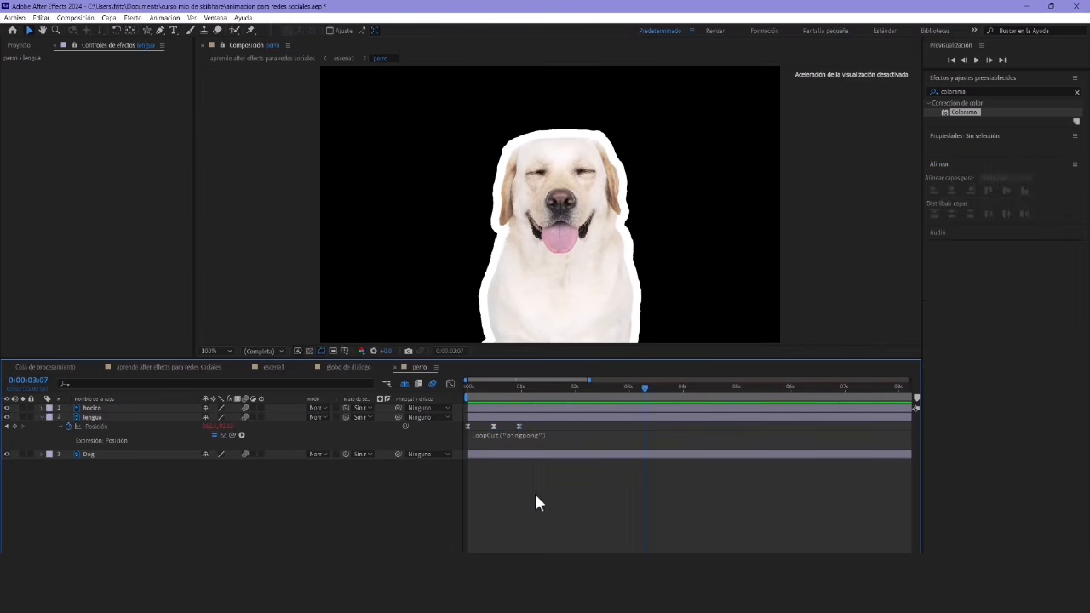
pyautogui.click(287, 366)
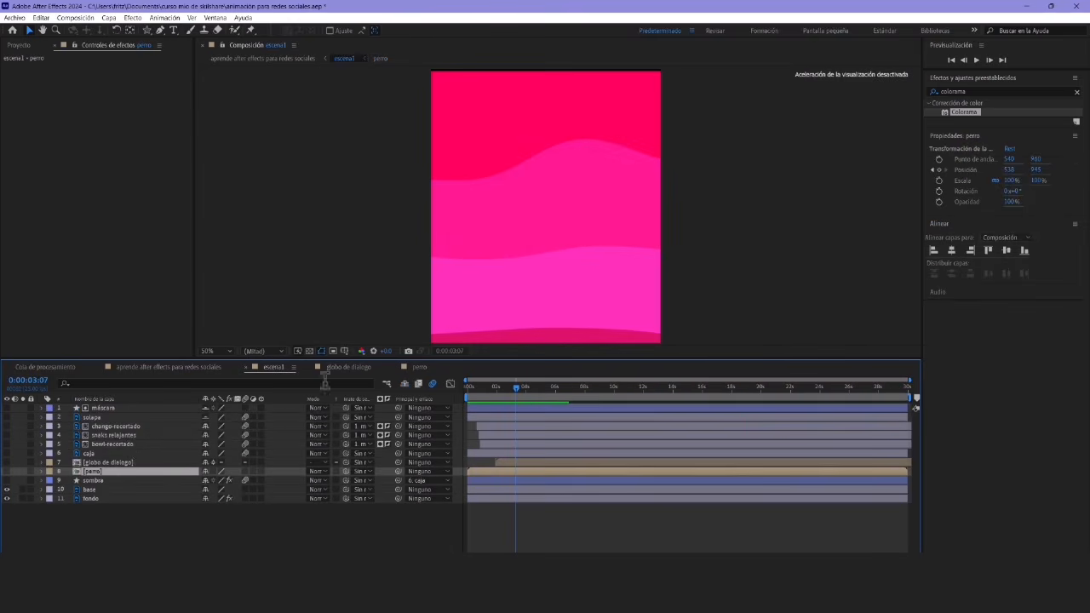
pyautogui.click(7, 471)
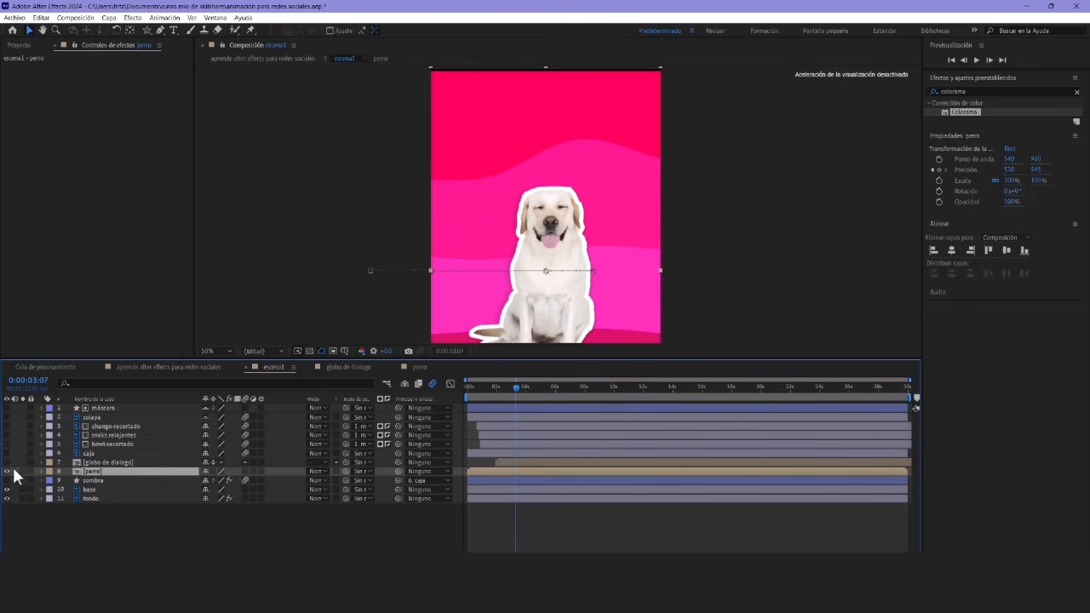
# Turn on the visibility of the solapa through caja layers and the globo de dialogo layer in escena1
pyautogui.click(95, 418)
pyautogui.keyDown('shift'); pyautogui.click(89, 453); pyautogui.keyUp('shift')
pyautogui.click(7, 454)
pyautogui.click(7, 463)
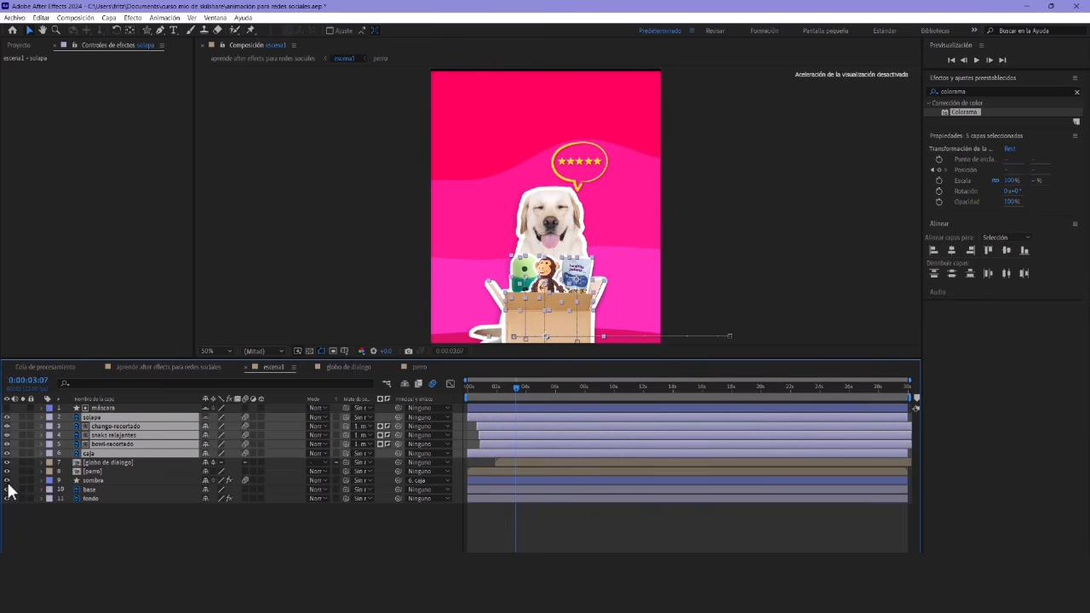
# Preview the complete escena1 animation from the start
pyautogui.moveTo(423, 250); pyautogui.dragTo(377, 204)
pyautogui.click(483, 543)
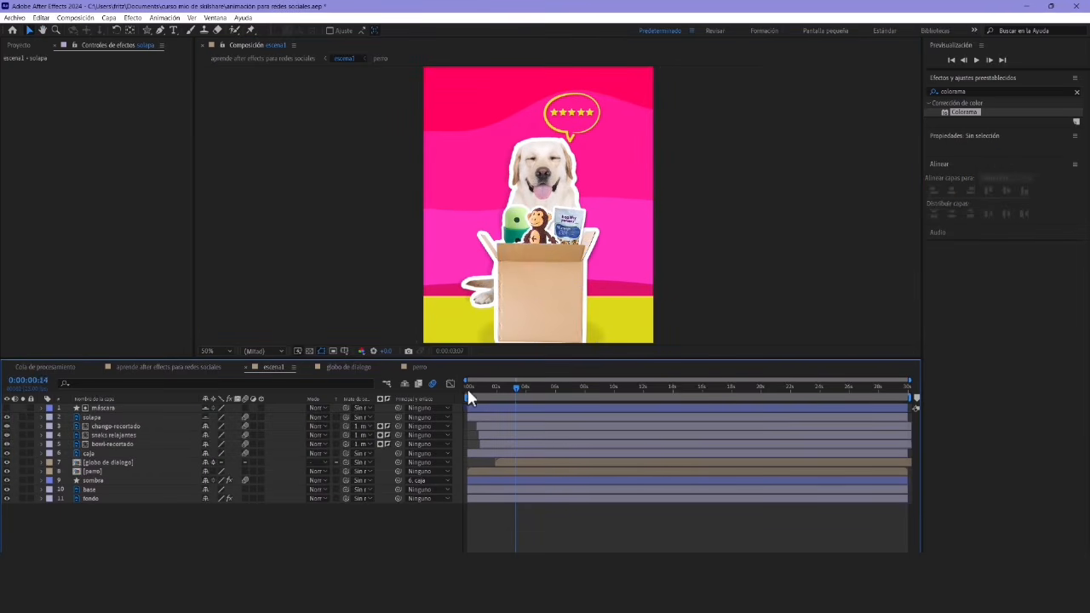
pyautogui.click(466, 386)
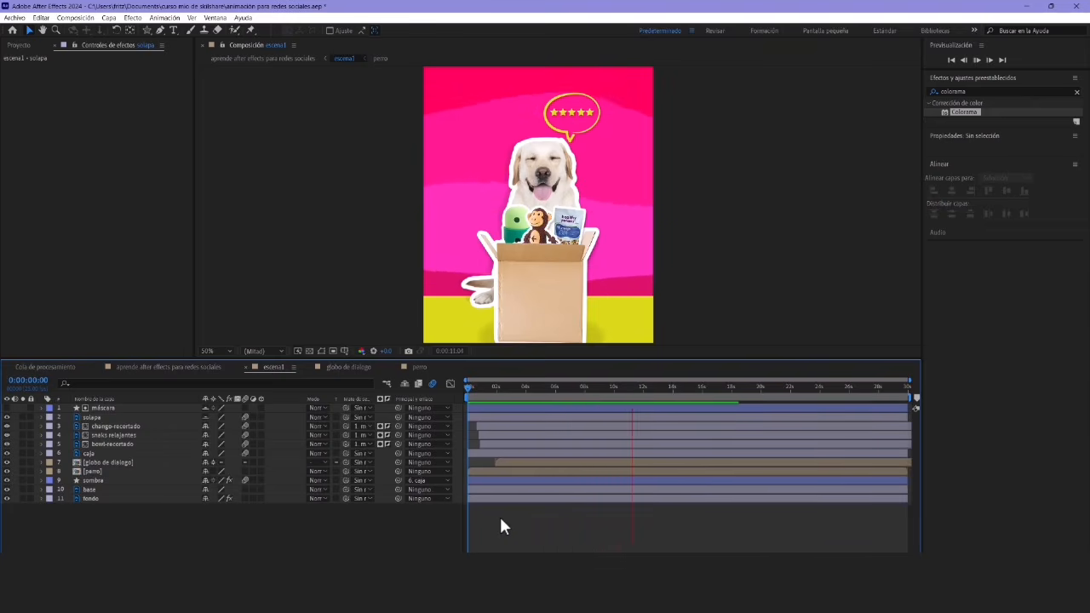
pyautogui.press('space')
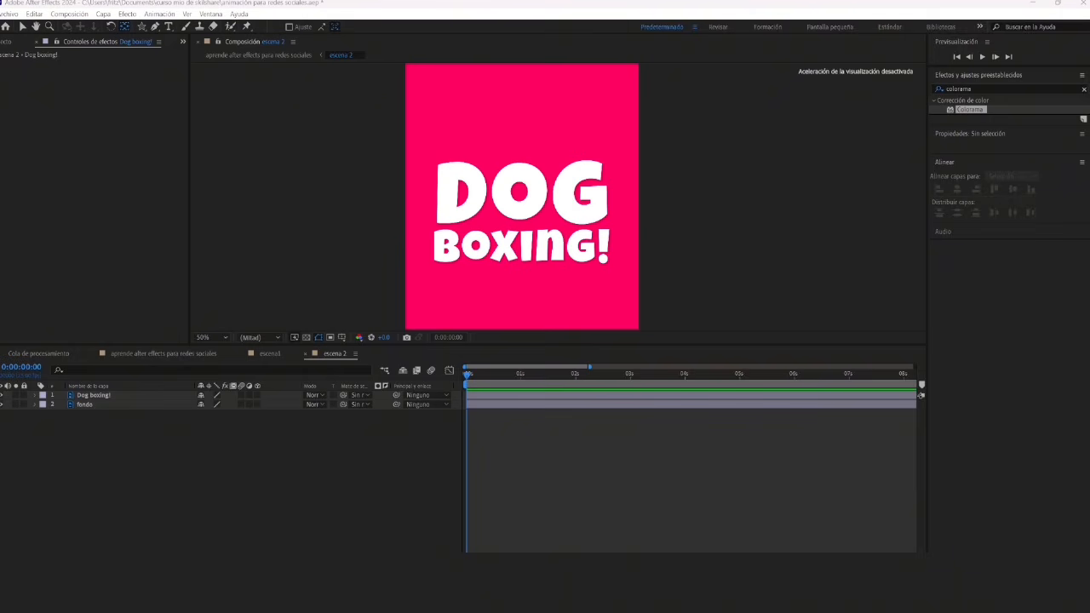
# Try changing the position and scale of the Dog boxing! layer in escena 2, and undo both changes
pyautogui.click(92, 396)
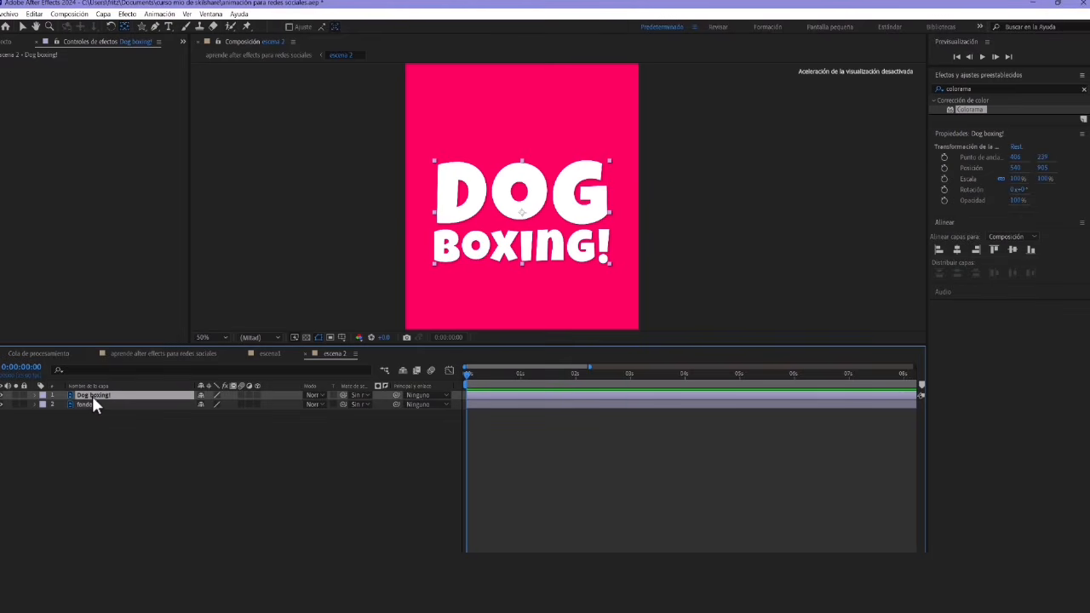
pyautogui.click(35, 396)
pyautogui.click(45, 405)
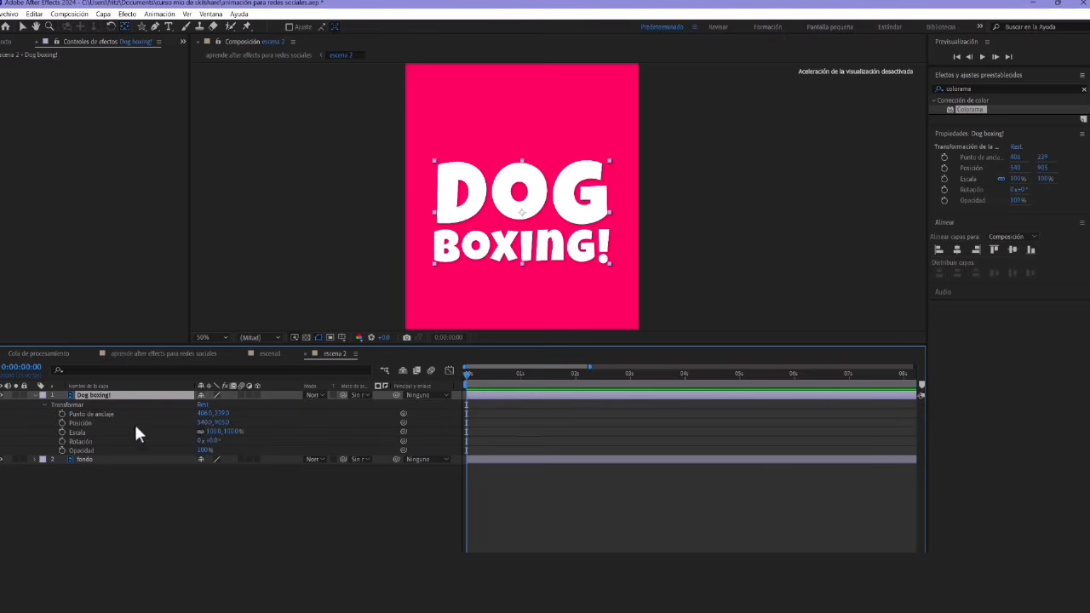
pyautogui.moveTo(224, 424)
pyautogui.mouseDown()
pyautogui.moveTo(258, 424)
pyautogui.moveTo(231, 433)
pyautogui.mouseUp()
pyautogui.hotkey('ctrl', 'z')
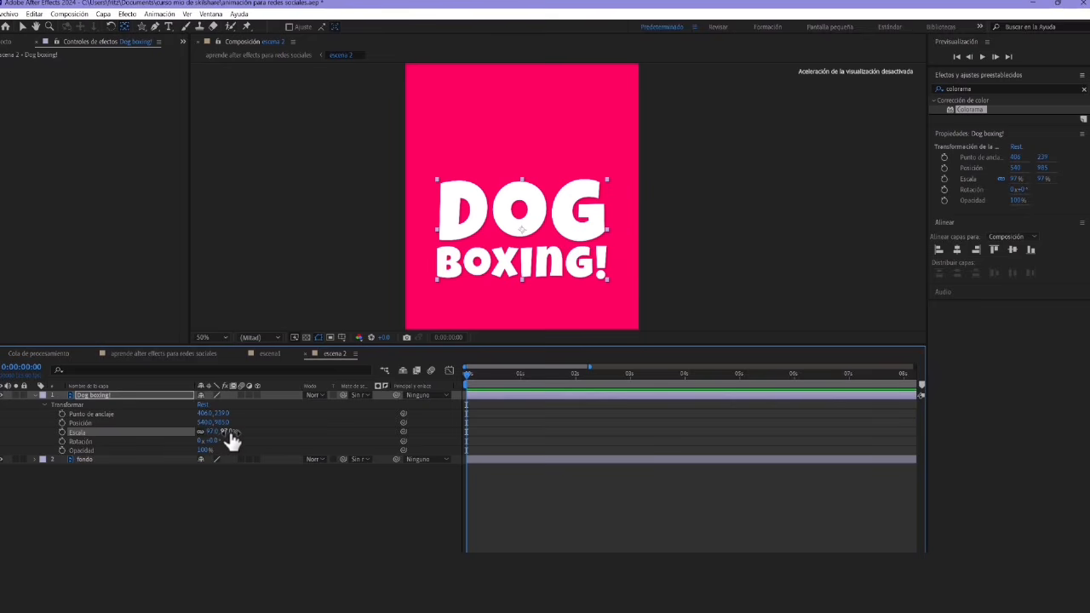
pyautogui.hotkey('ctrl', 'z')
pyautogui.hotkey('ctrl', 'z')
# Convert the Dog boxing! layer to editable text (Convertir a texto editable)
pyautogui.rightClick(132, 394)
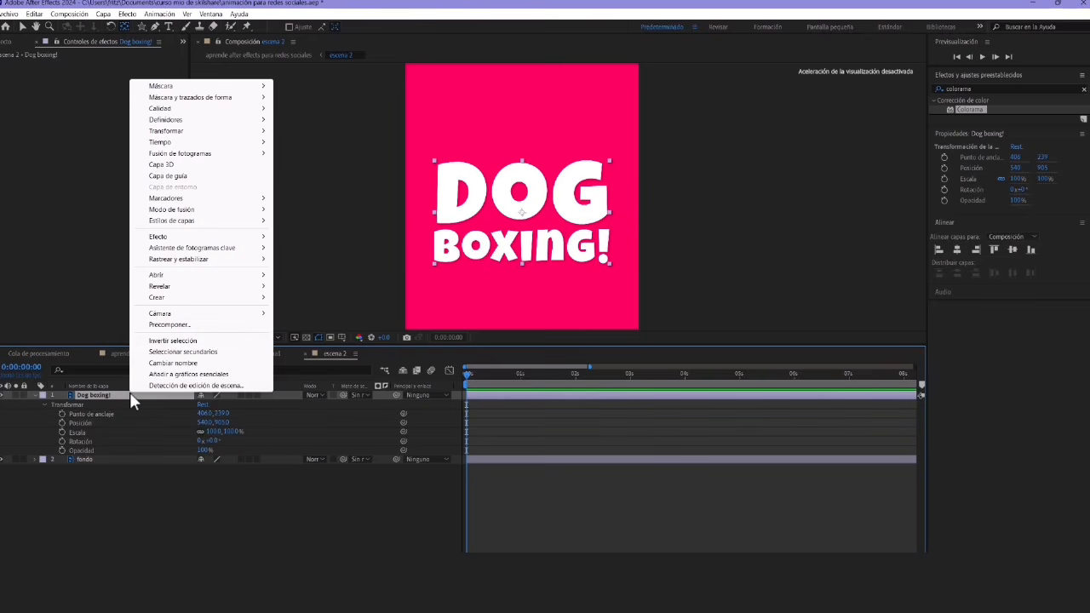
pyautogui.moveTo(243, 311)
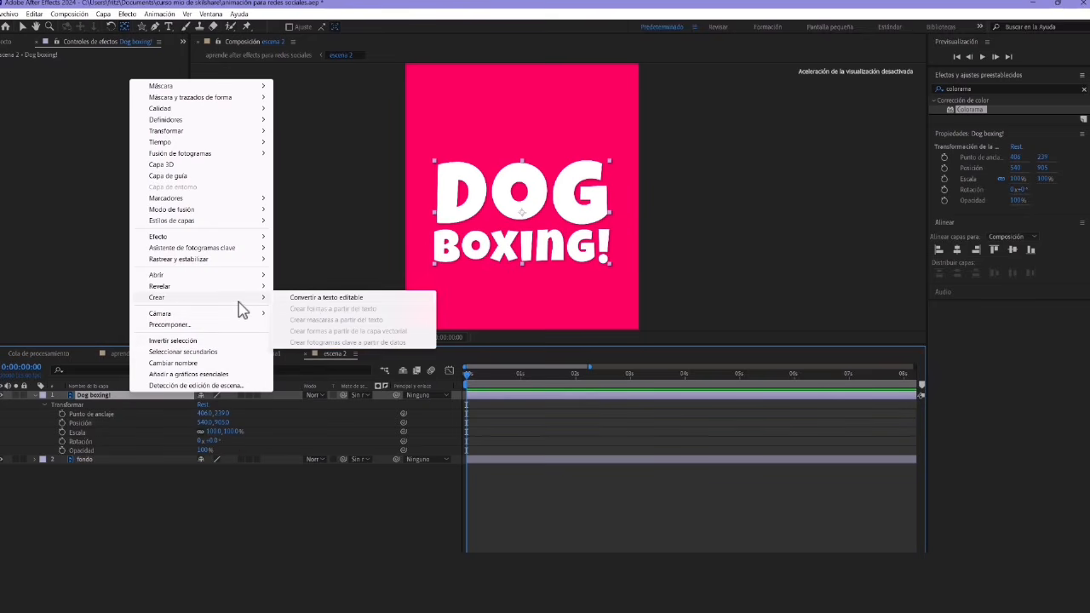
pyautogui.click(326, 297)
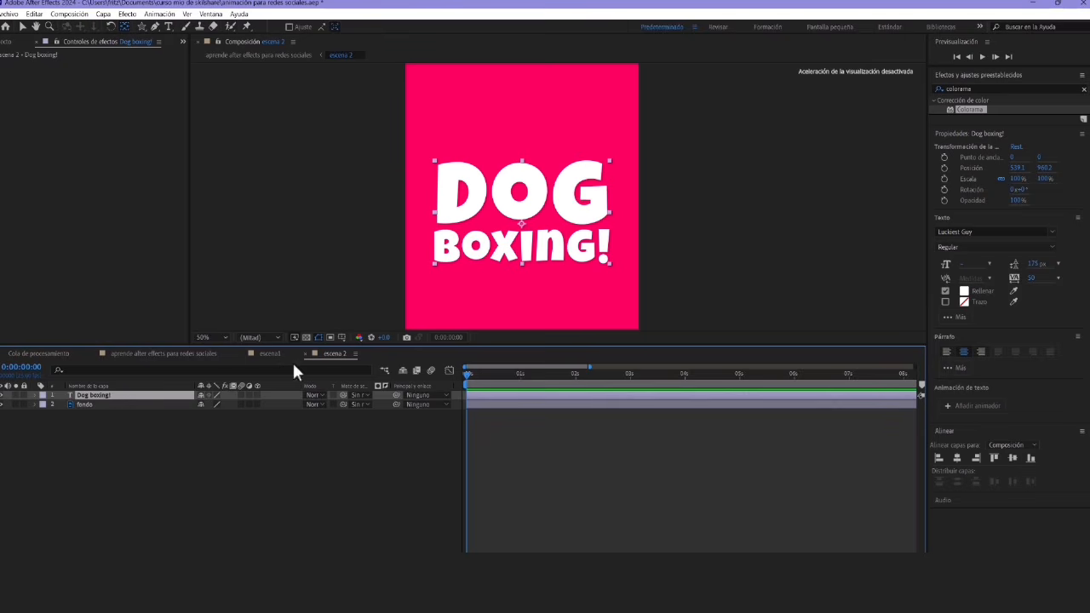
# Duplicate the Dog boxing! text layer and reduce the copy to the word DOG
pyautogui.hotkey('ctrl', 'd')
pyautogui.doubleClick(94, 396)
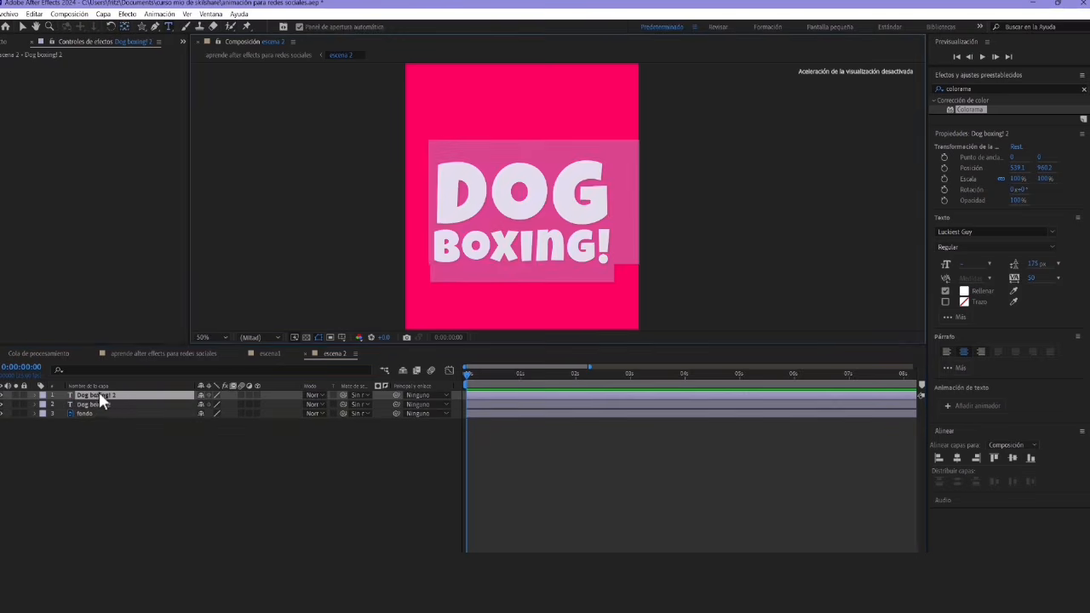
pyautogui.click(500, 258)
# Remove the word DOG from the original text layer and move the remaining BOXING! text down below it
pyautogui.click(61, 405)
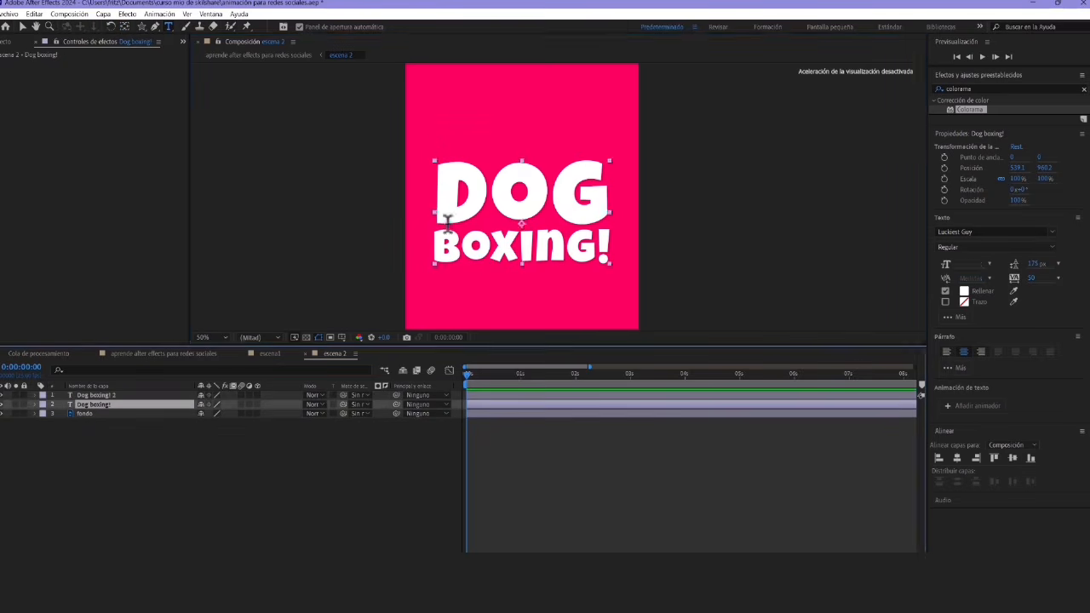
pyautogui.press('BackSpace')
pyautogui.press('BackSpace')
pyautogui.press('BackSpace')
pyautogui.press('BackSpace')
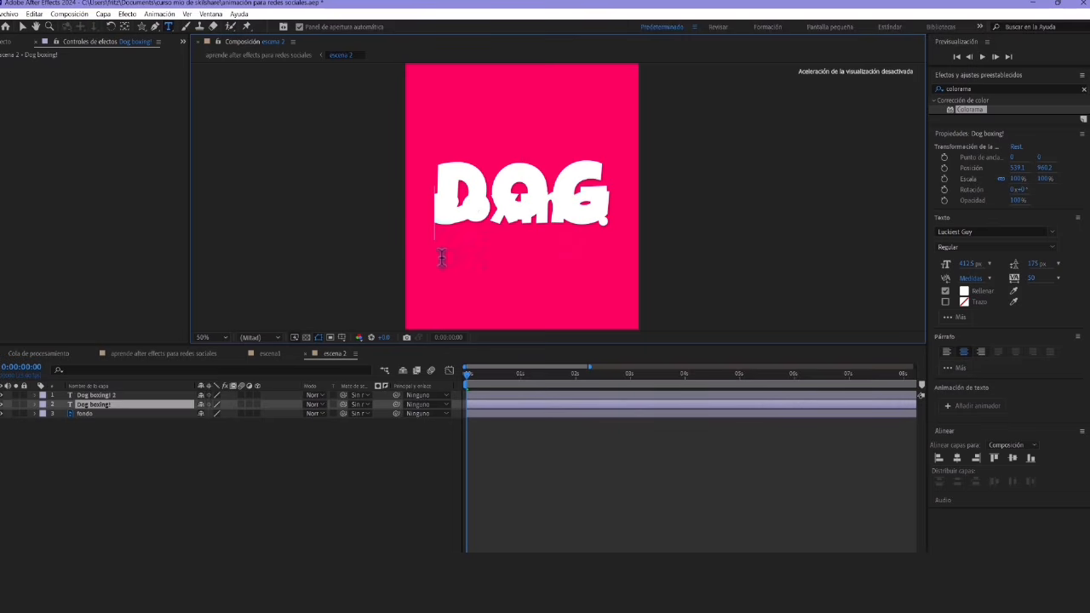
pyautogui.click(23, 28)
pyautogui.moveTo(486, 218); pyautogui.dragTo(487, 256)
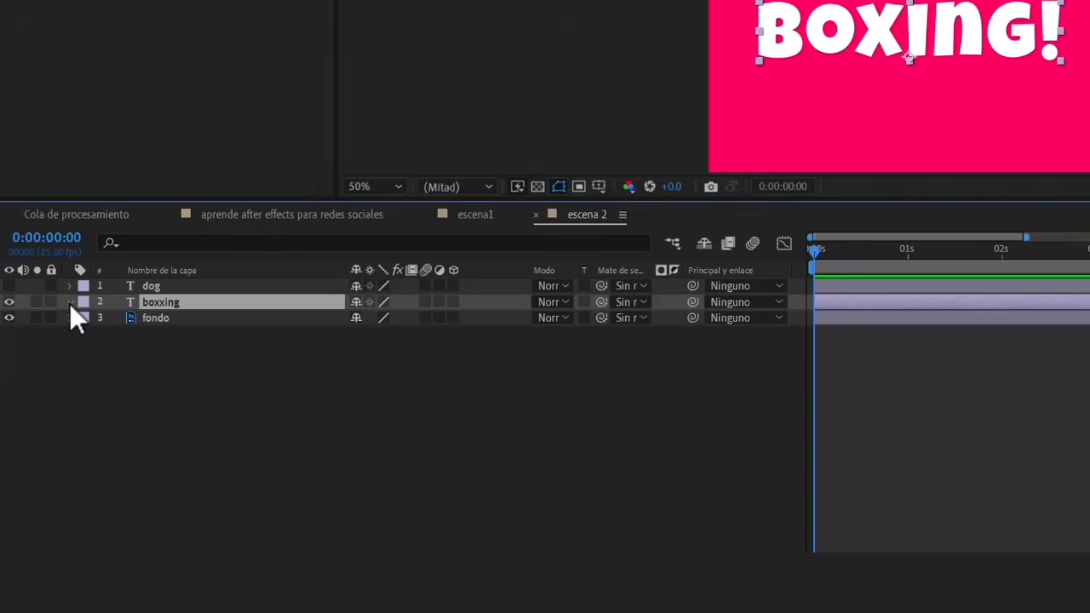
# Add a Posición text animator to the boxxing layer
pyautogui.click(70, 302)
pyautogui.click(105, 321)
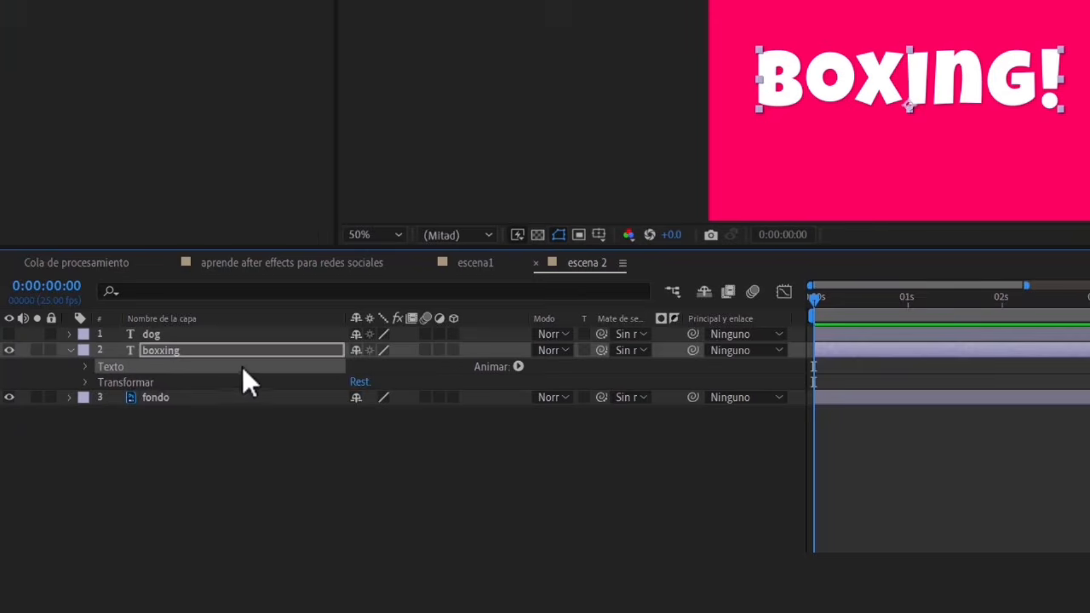
pyautogui.click(91, 368)
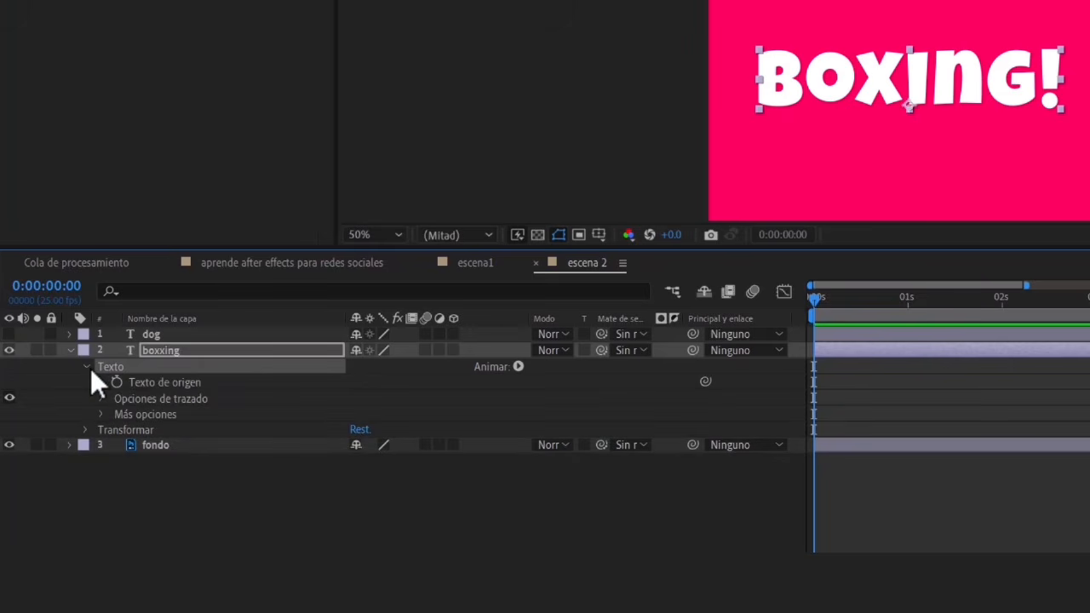
pyautogui.click(91, 368)
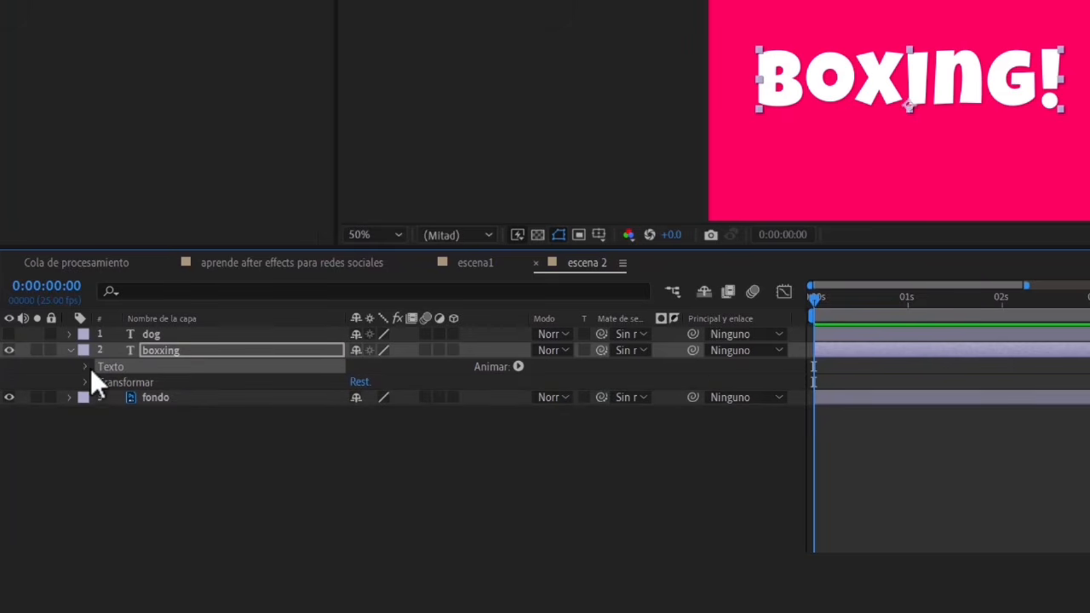
pyautogui.click(518, 367)
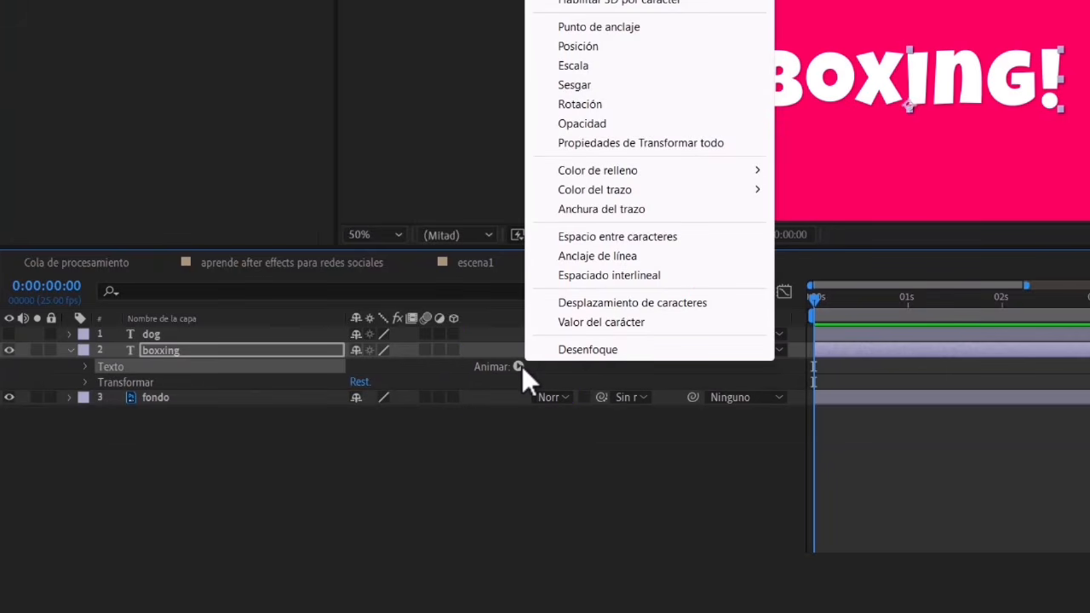
pyautogui.click(596, 49)
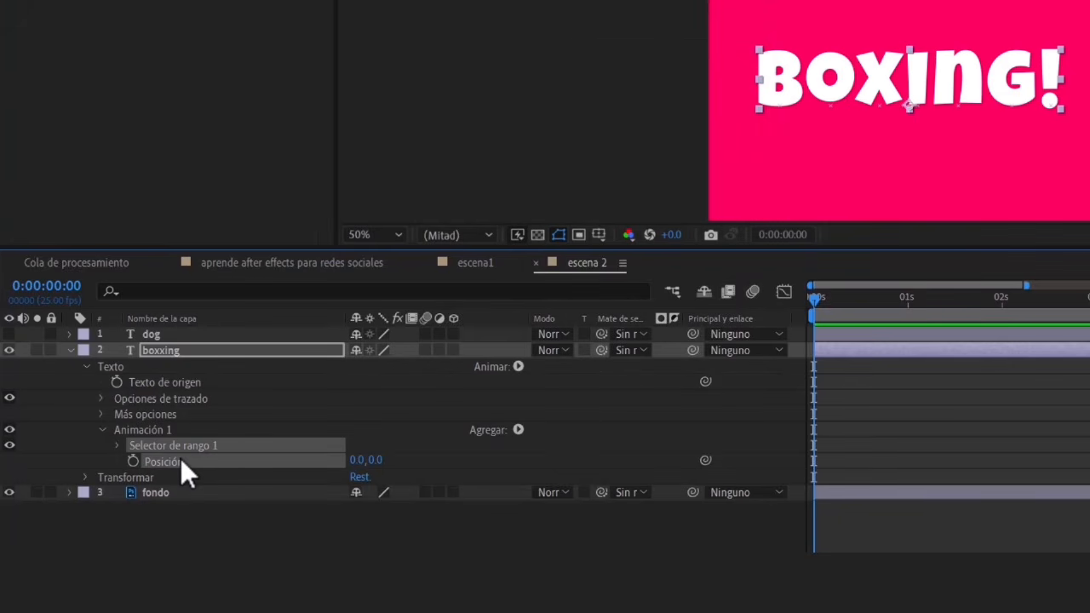
# Try different Fin and Desplazamiento values in Selector de rango 1 to shift which BOXING! letters are raised
pyautogui.click(118, 446)
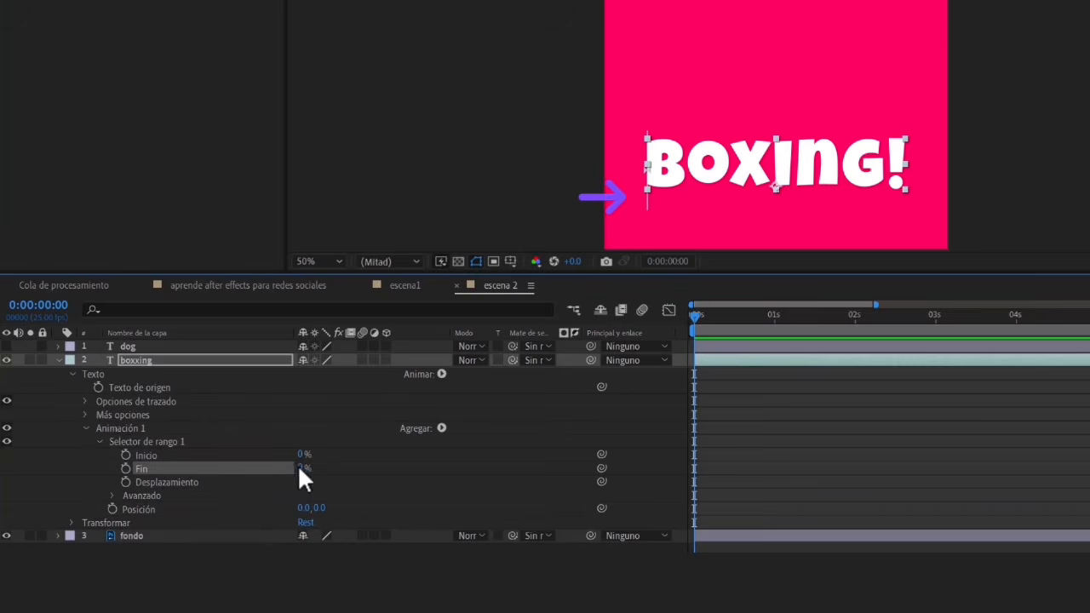
pyautogui.moveTo(299, 466); pyautogui.dragTo(308, 467)
pyautogui.moveTo(304, 469); pyautogui.dragTo(310, 469)
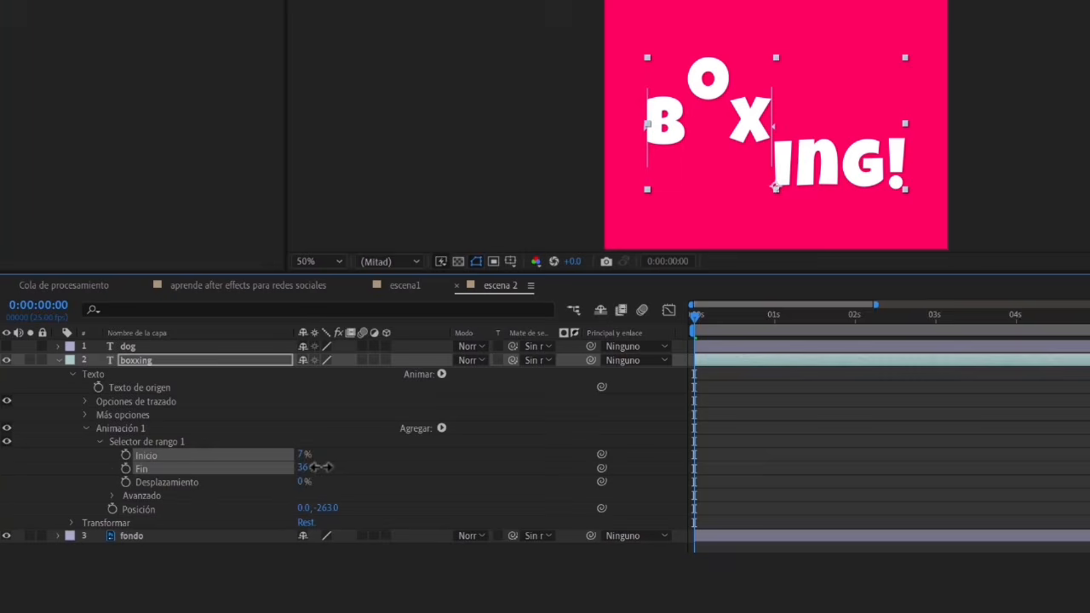
pyautogui.moveTo(322, 465); pyautogui.dragTo(368, 463)
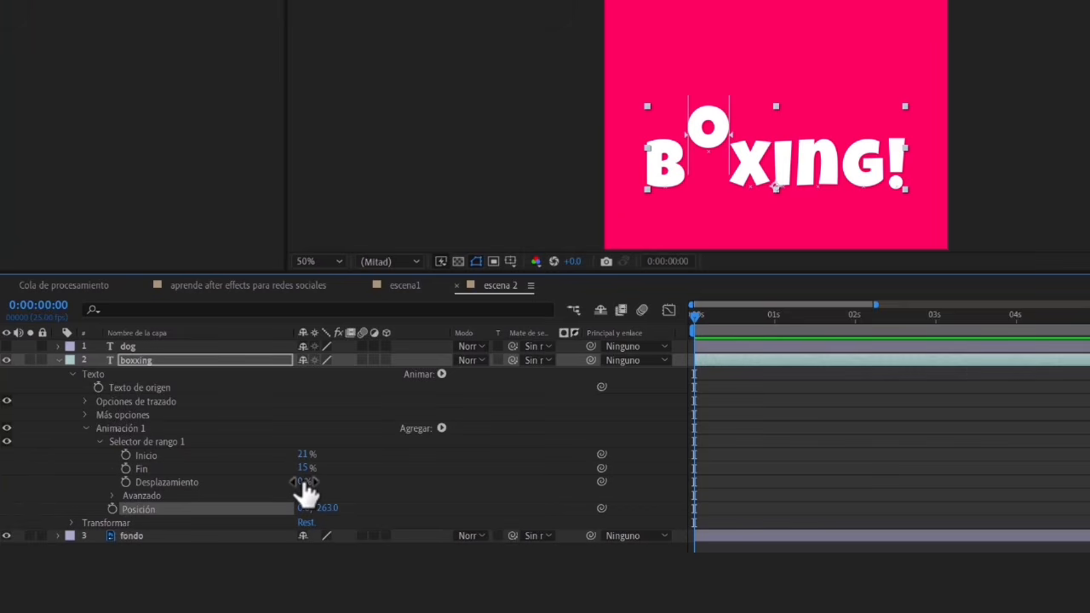
pyautogui.moveTo(304, 482); pyautogui.dragTo(366, 487)
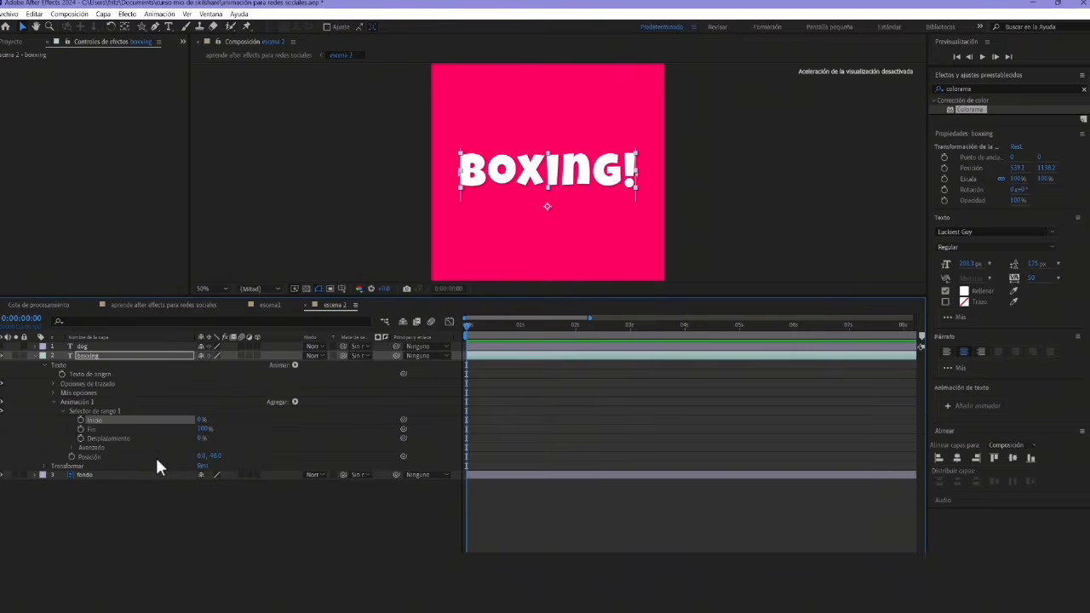
# Set the text animator's Posición to 0.0, -1193.0 so BOXING! sits just above the composition's upper edge
pyautogui.moveTo(213, 455); pyautogui.dragTo(143, 464)
pyautogui.moveTo(381, 158); pyautogui.dragTo(375, 244)
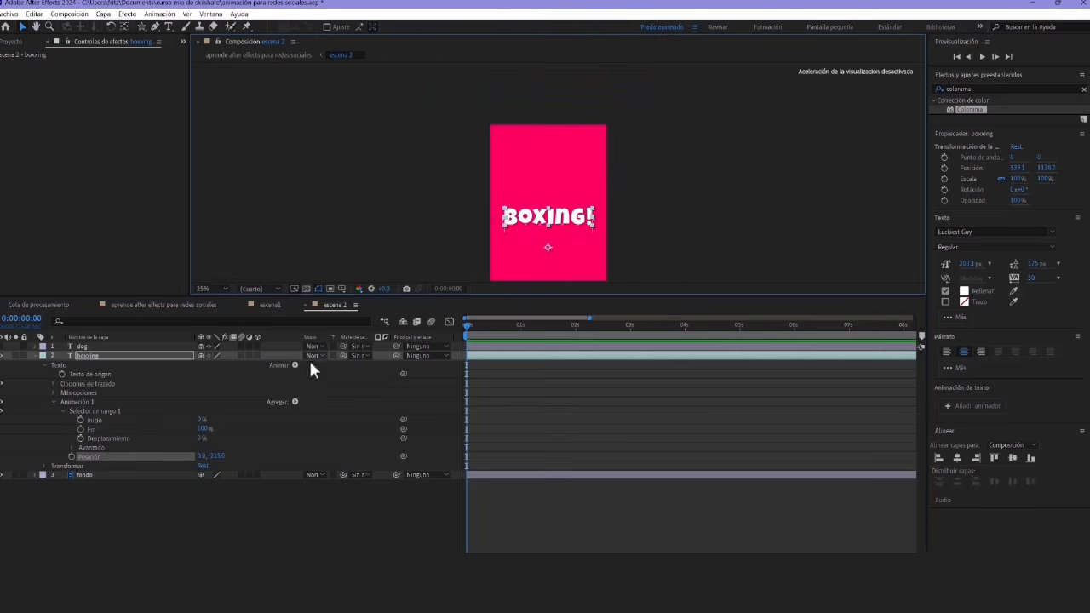
pyautogui.moveTo(220, 462); pyautogui.dragTo(92, 468)
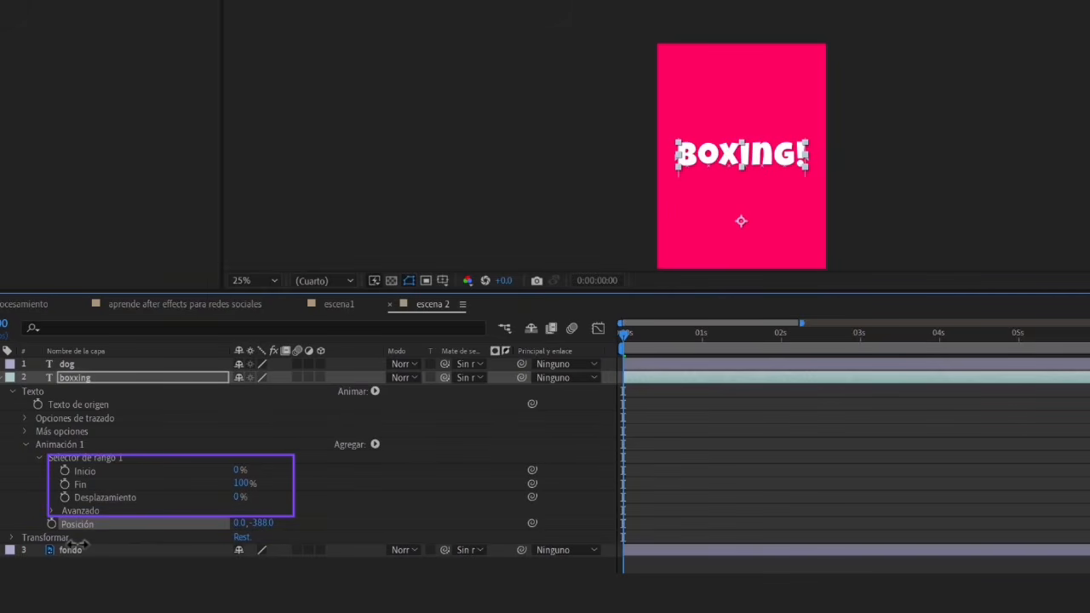
pyautogui.moveTo(76, 543); pyautogui.dragTo(49, 550)
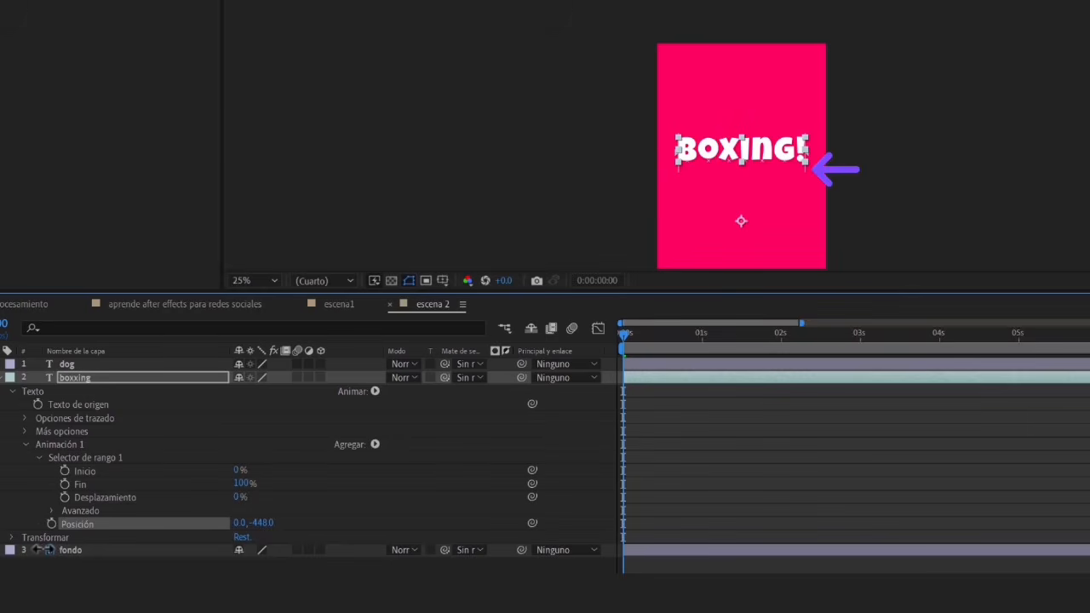
pyautogui.moveTo(44, 550); pyautogui.dragTo(9, 555)
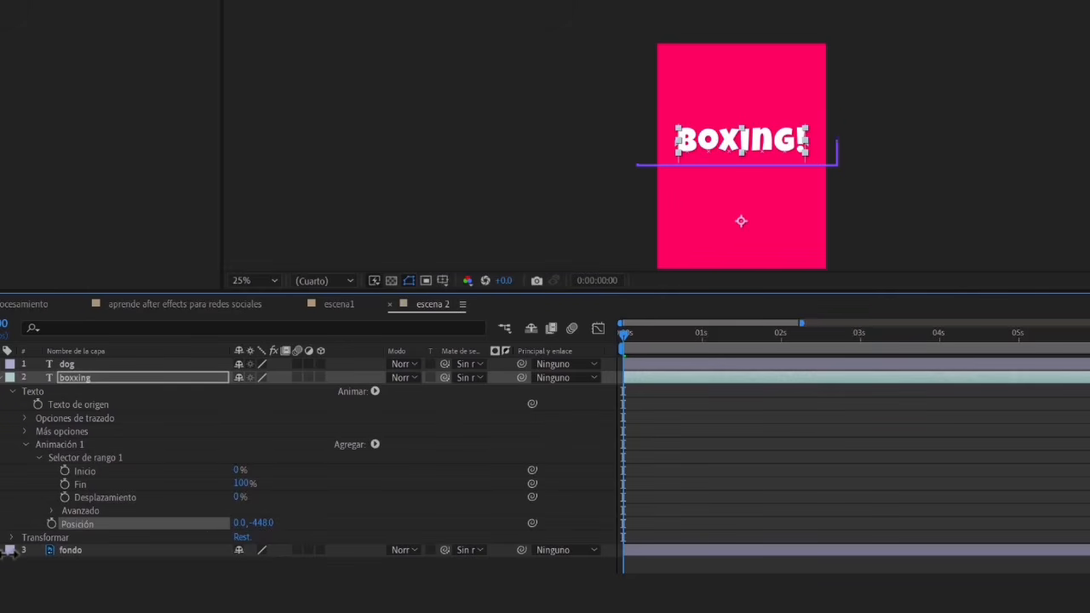
pyautogui.moveTo(9, 552); pyautogui.dragTo(4, 554)
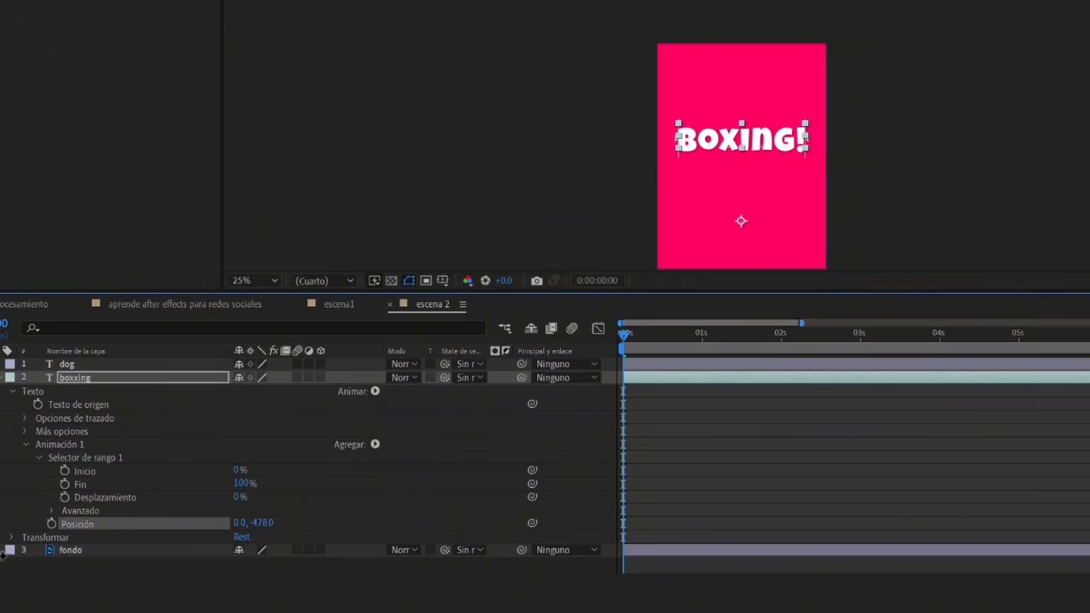
pyautogui.moveTo(4, 553); pyautogui.dragTo(1, 553)
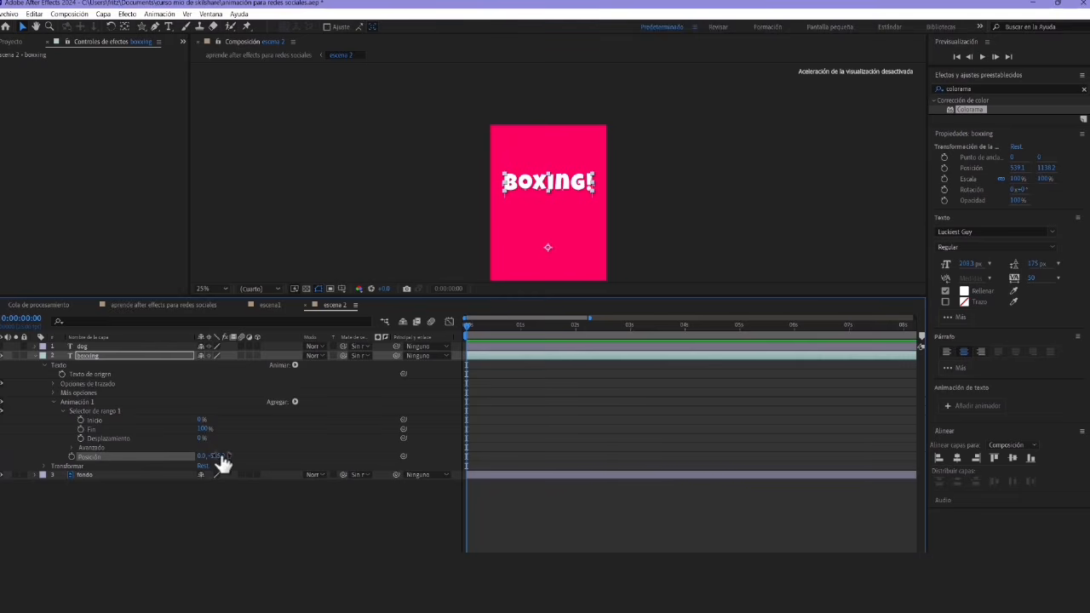
pyautogui.moveTo(217, 460); pyautogui.dragTo(29, 475)
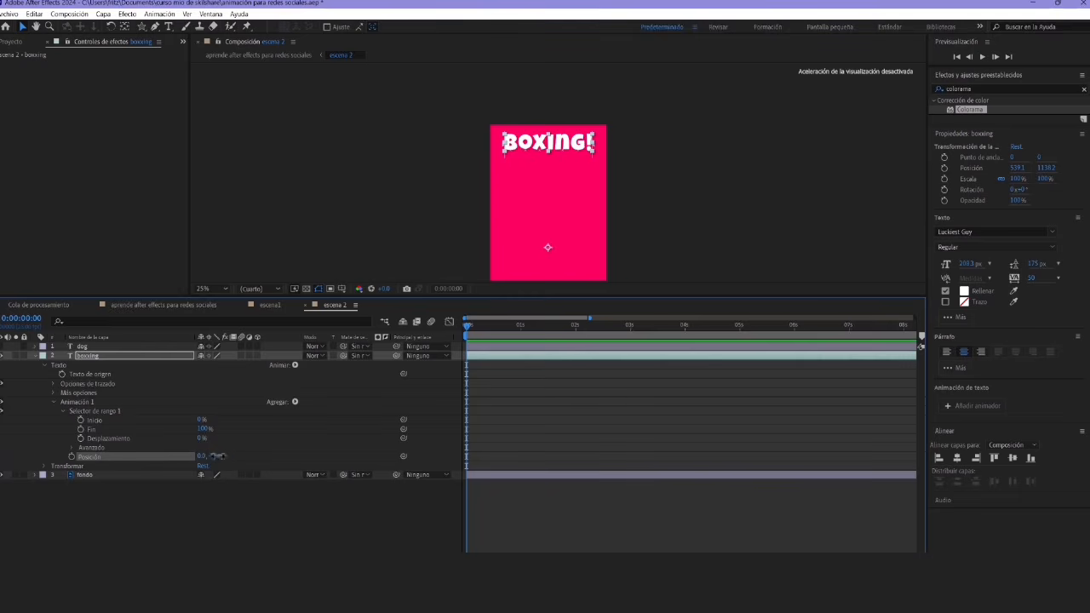
pyautogui.moveTo(213, 461); pyautogui.dragTo(53, 466)
pyautogui.press('space')
pyautogui.moveTo(394, 201); pyautogui.dragTo(385, 156)
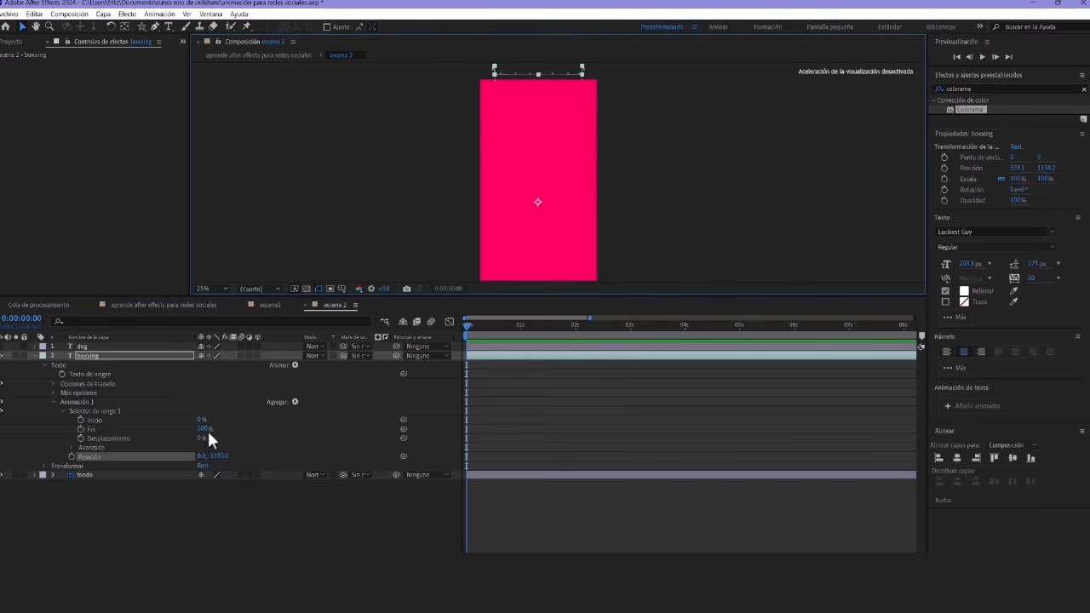
# Animate Inicio in the boxxing layer's Selector de rango 1 from 0% at the start to 100% at 0:00:00:13 and preview it
pyautogui.click(80, 419)
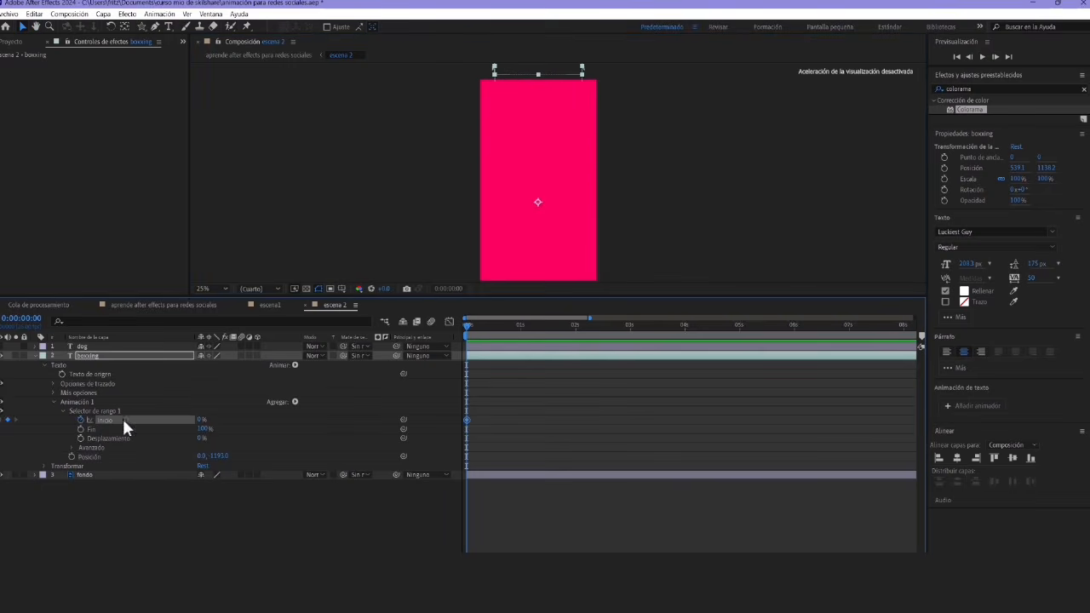
pyautogui.moveTo(481, 328); pyautogui.dragTo(494, 328)
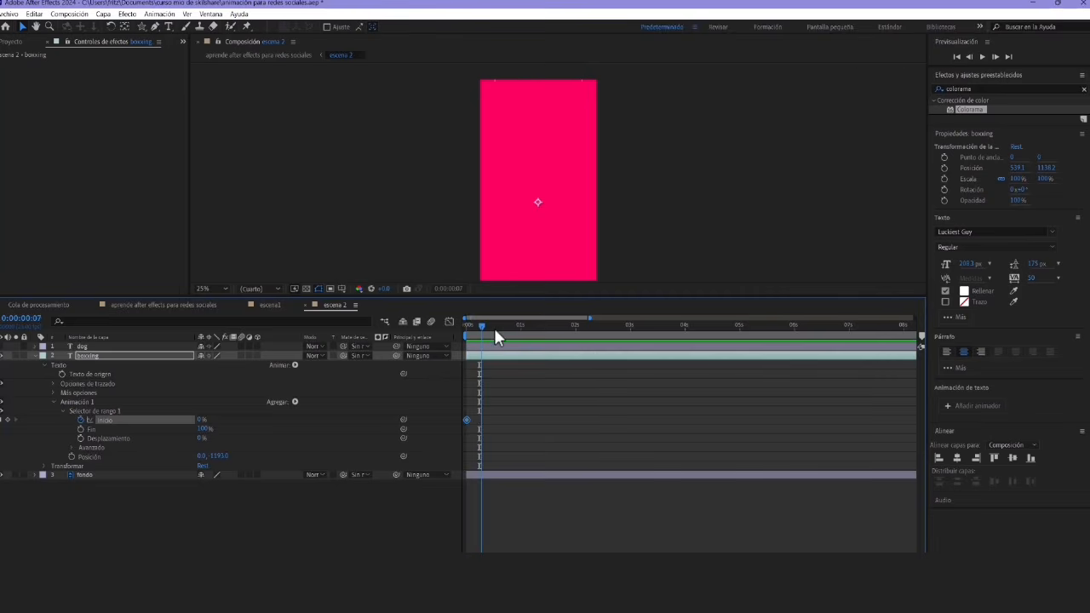
pyautogui.moveTo(201, 420); pyautogui.dragTo(279, 420)
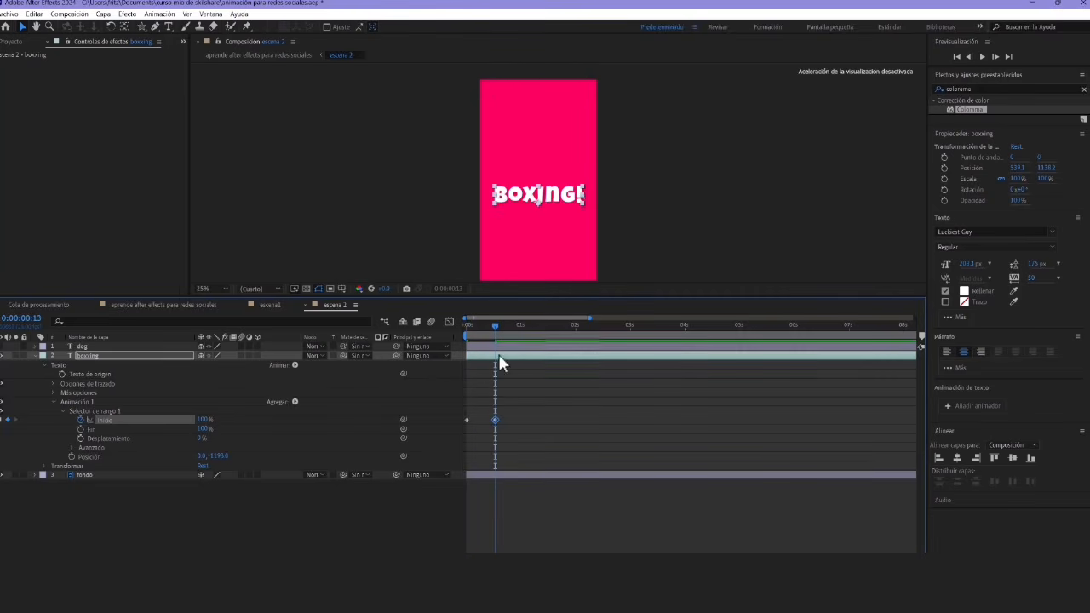
pyautogui.click(468, 329)
pyautogui.press('space')
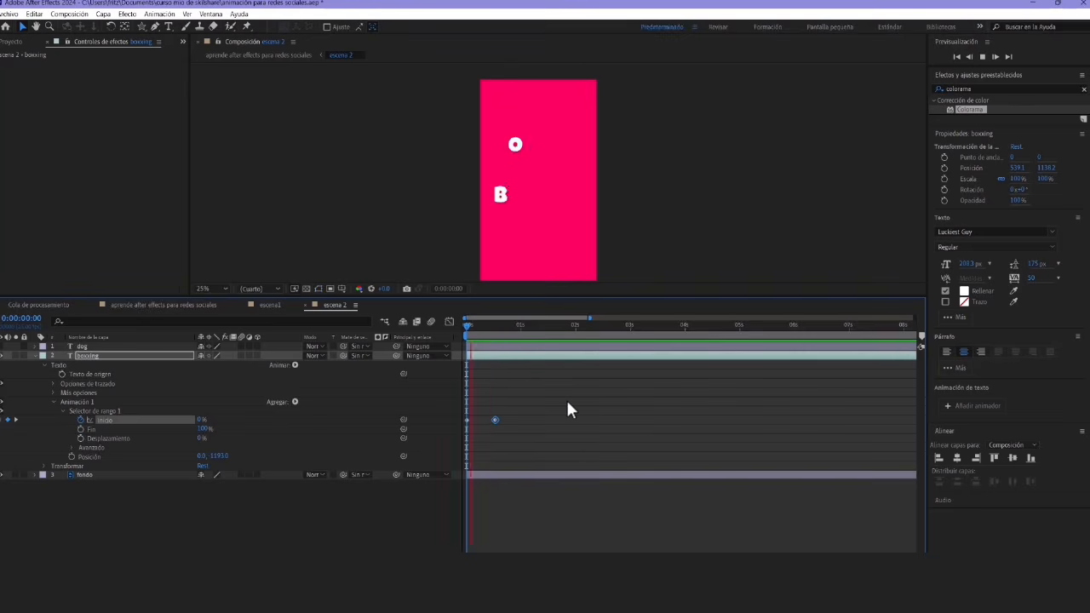
pyautogui.press('space')
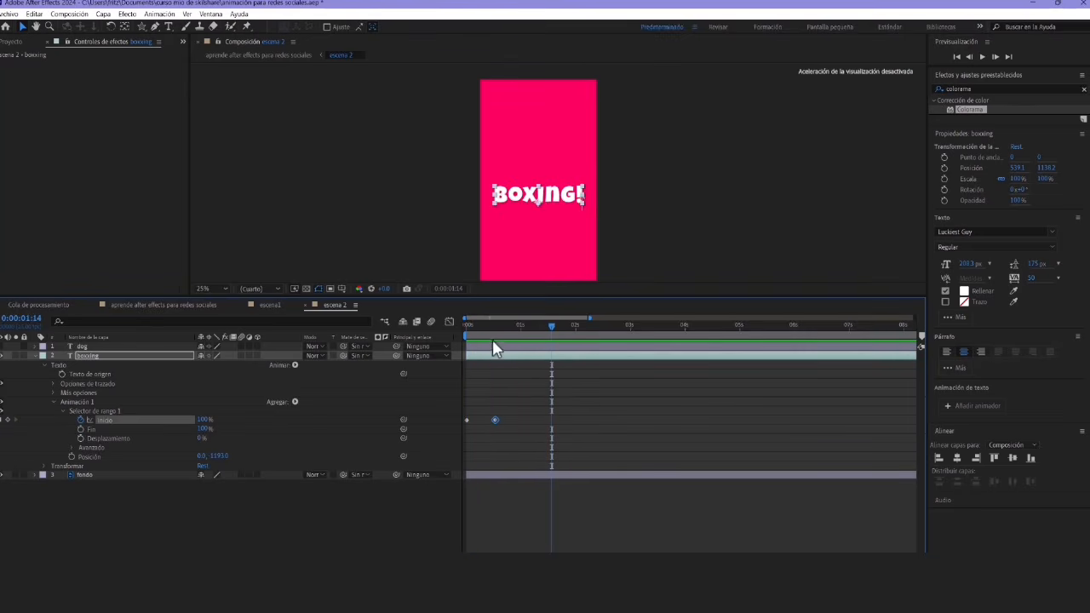
# Slow the BOXING! letter drop by moving the 100% Inicio keyframe to 0:00:00:21, and preview it
pyautogui.moveTo(495, 419); pyautogui.dragTo(512, 420)
pyautogui.press('space')
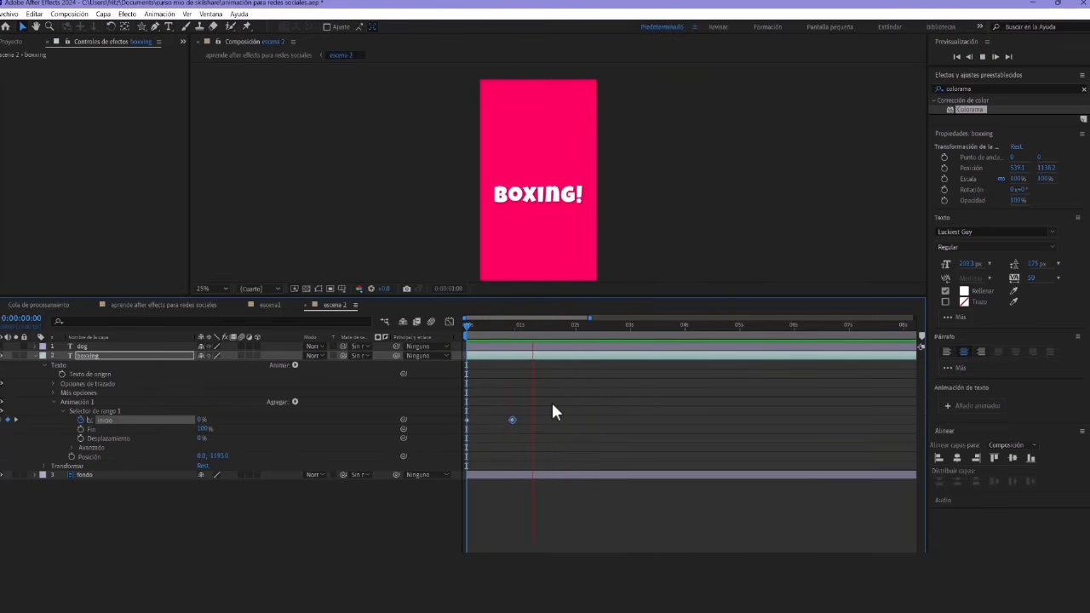
pyautogui.press('space')
# Set the BOXING! text animator's Posición to 0.0, -1561.0 so the letters start higher, and preview the drop
pyautogui.moveTo(485, 328); pyautogui.dragTo(455, 332)
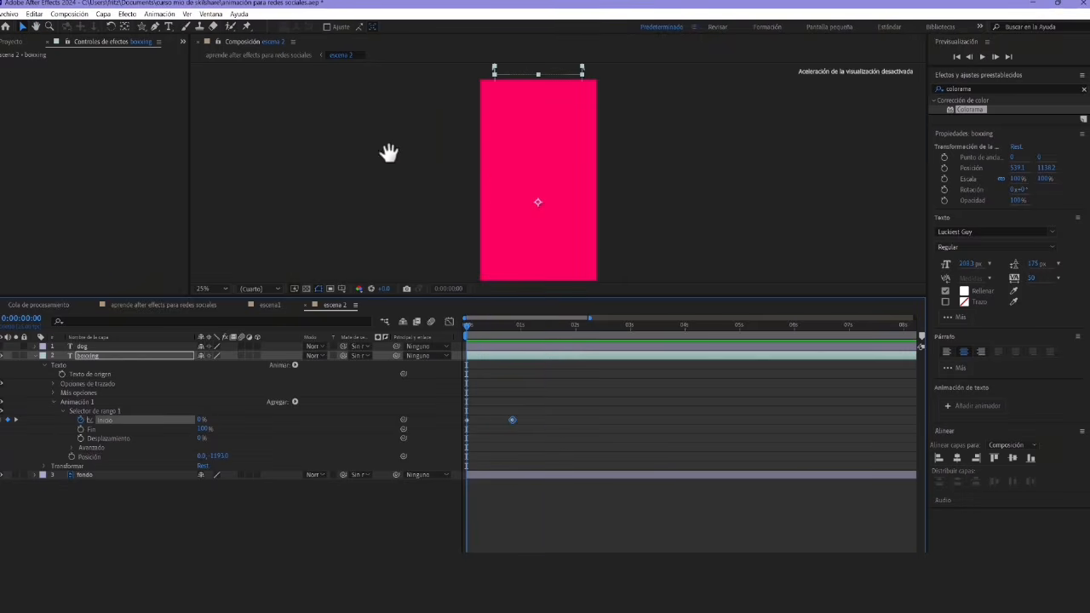
pyautogui.moveTo(389, 152); pyautogui.dragTo(384, 216)
pyautogui.moveTo(219, 456); pyautogui.dragTo(52, 501)
pyautogui.moveTo(221, 457); pyautogui.dragTo(172, 467)
pyautogui.moveTo(409, 227); pyautogui.dragTo(409, 170)
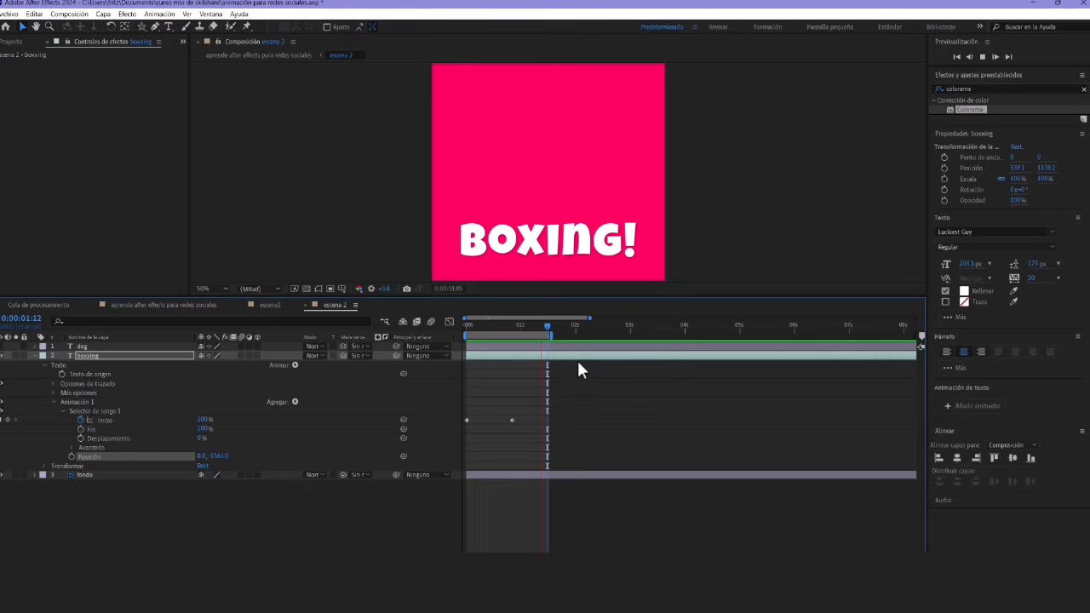
pyautogui.press('space')
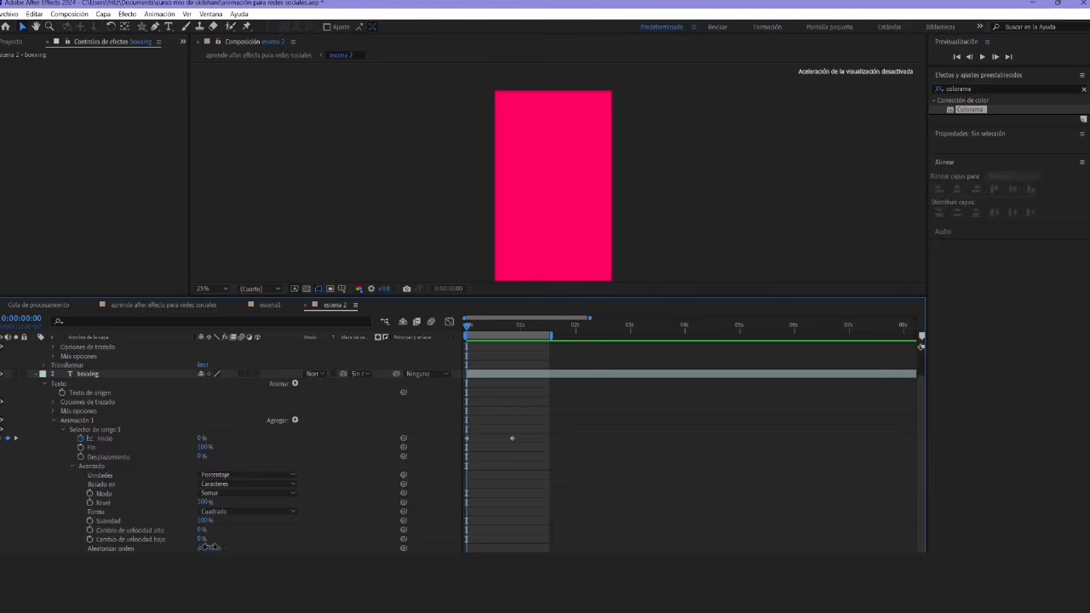
# Paste the BOXING! text animator onto the dog layer at the start of the composition and preview it
pyautogui.scroll(1, 162, 443)
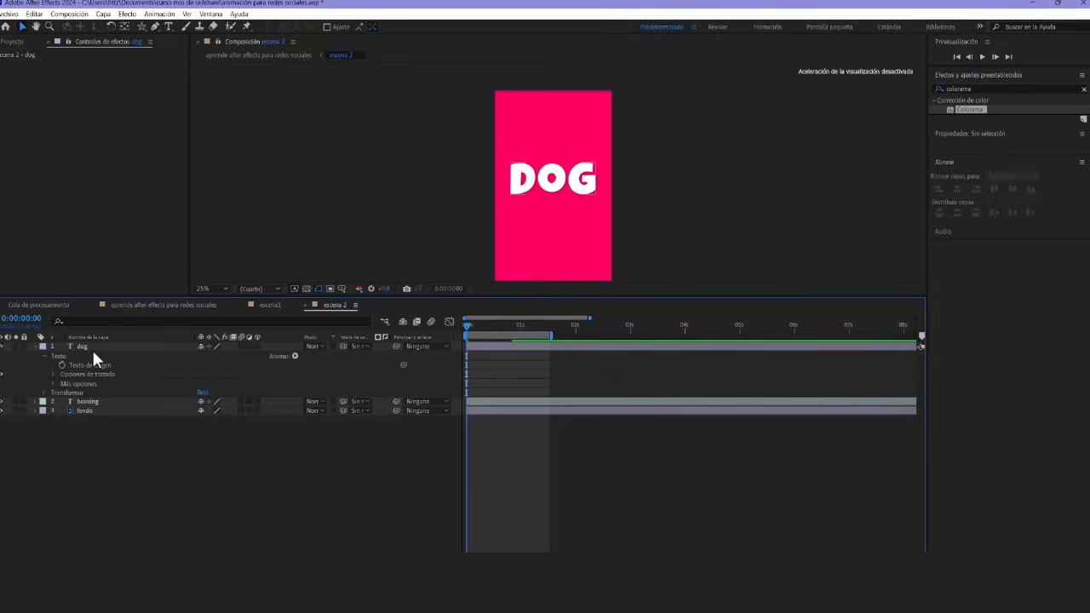
pyautogui.click(95, 347)
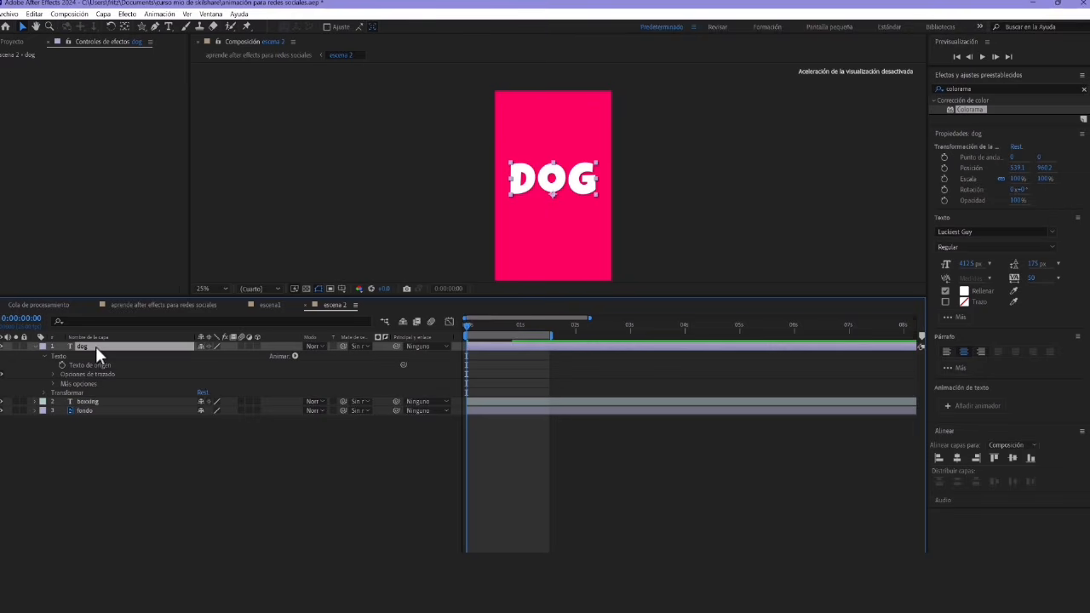
pyautogui.hotkey('ctrl', 'v')
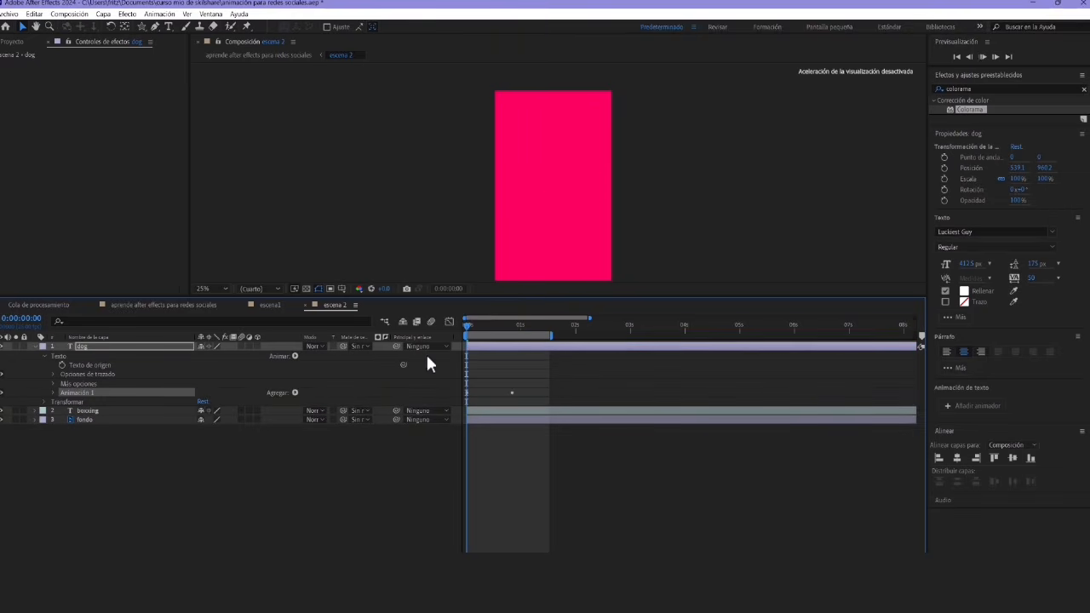
pyautogui.press('space')
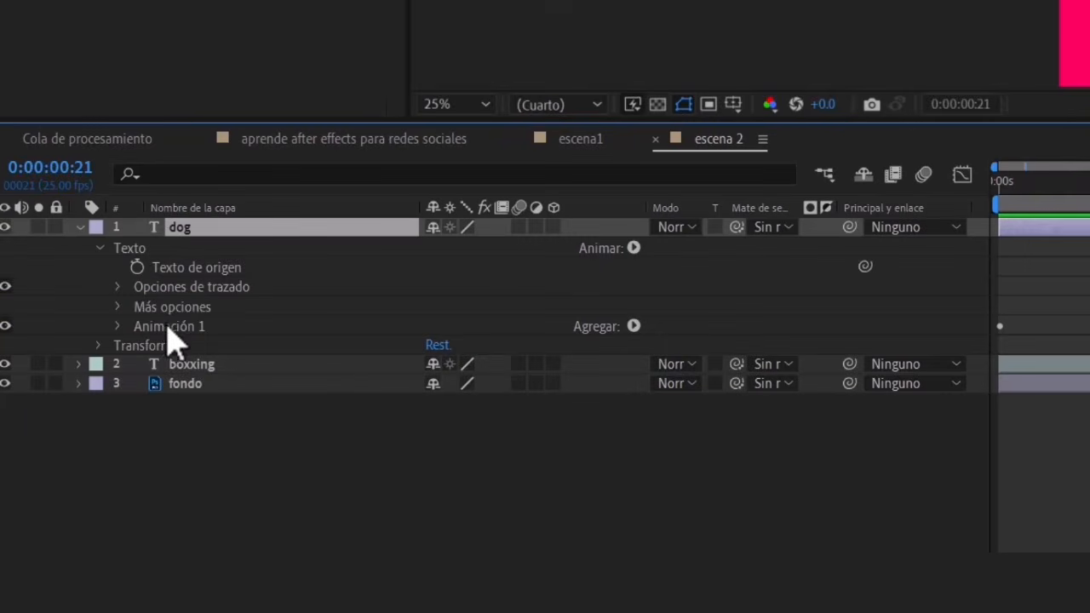
pyautogui.click(599, 246)
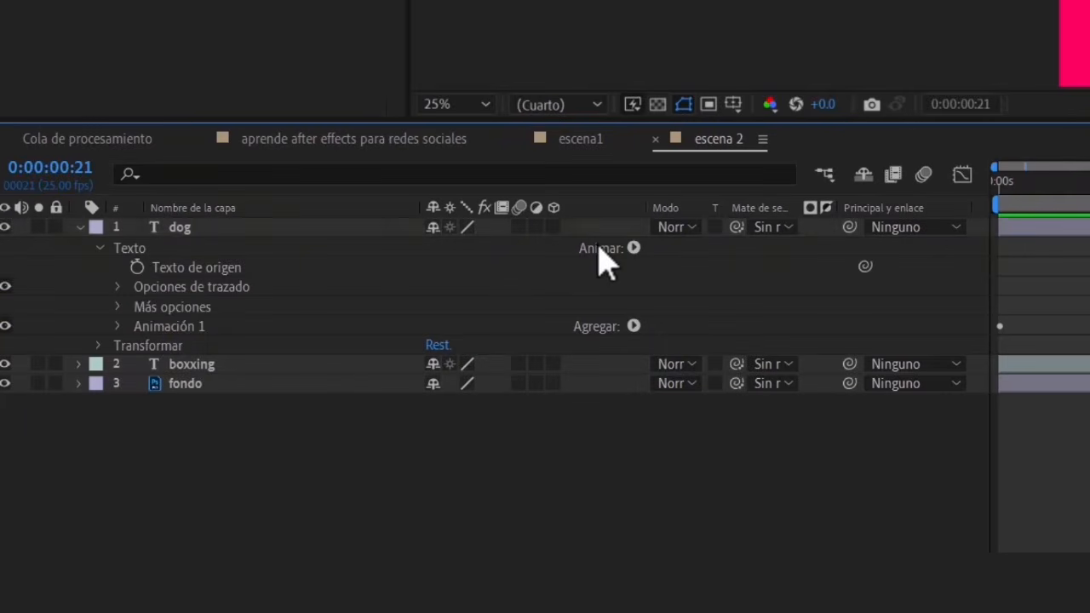
pyautogui.click(128, 328)
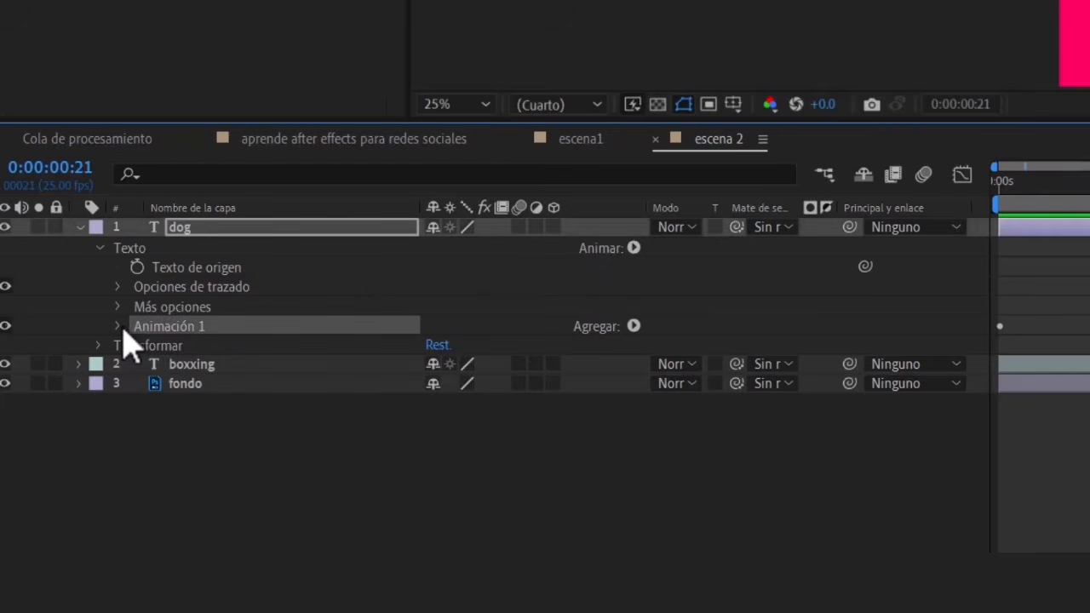
pyautogui.click(120, 328)
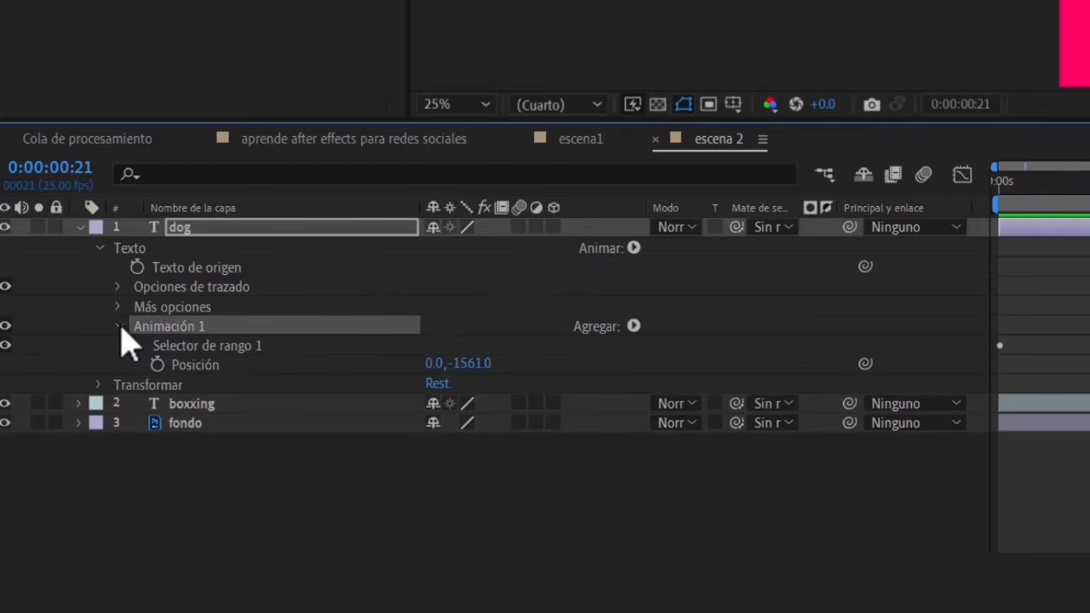
pyautogui.click(185, 364)
pyautogui.click(189, 345)
pyautogui.click(634, 248)
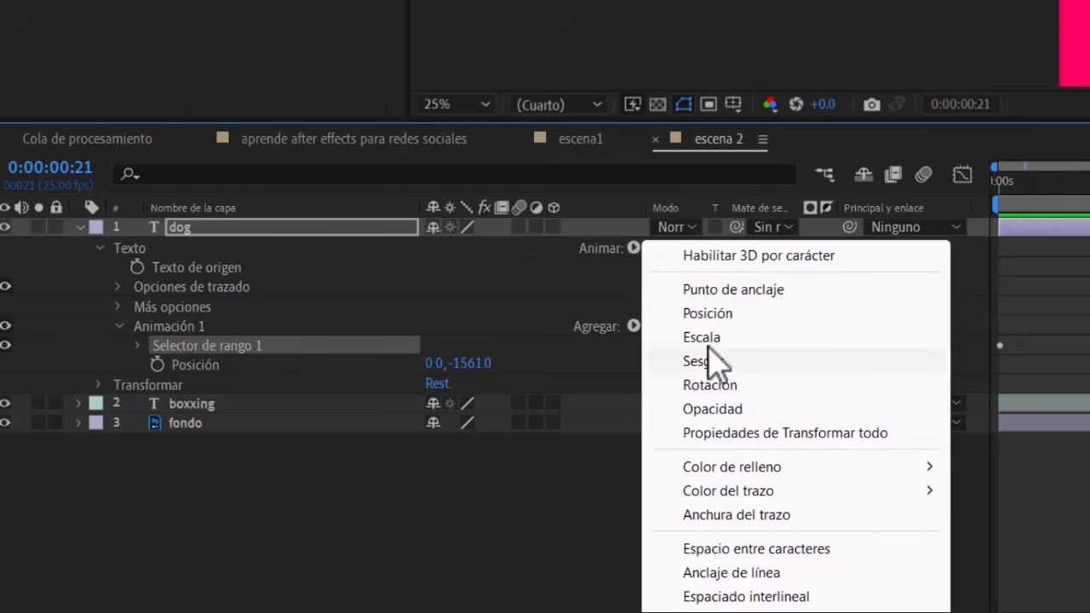
pyautogui.click(707, 338)
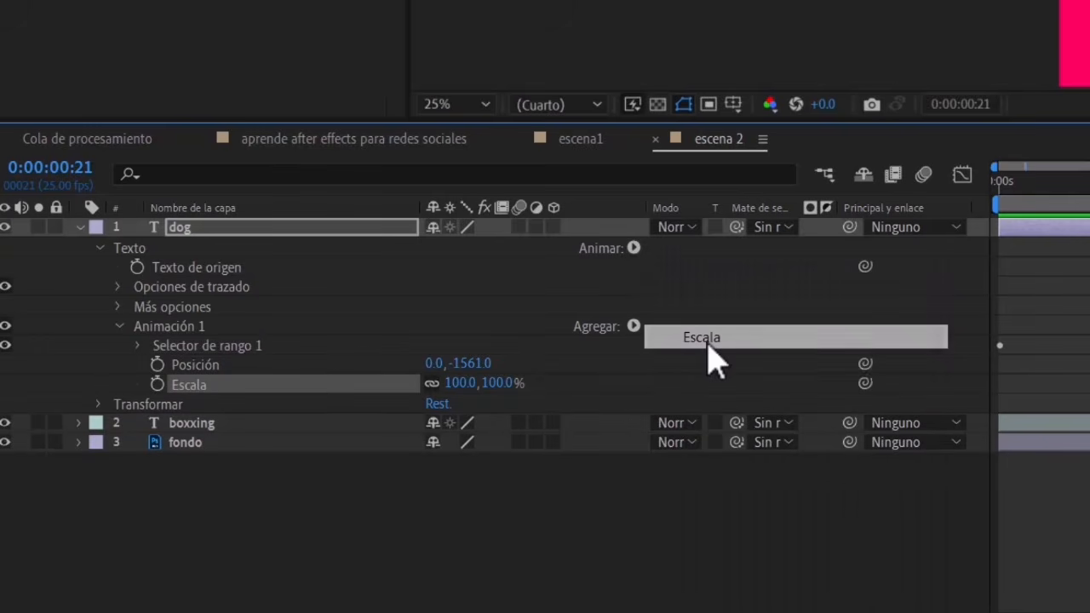
pyautogui.click(191, 327)
pyautogui.click(189, 345)
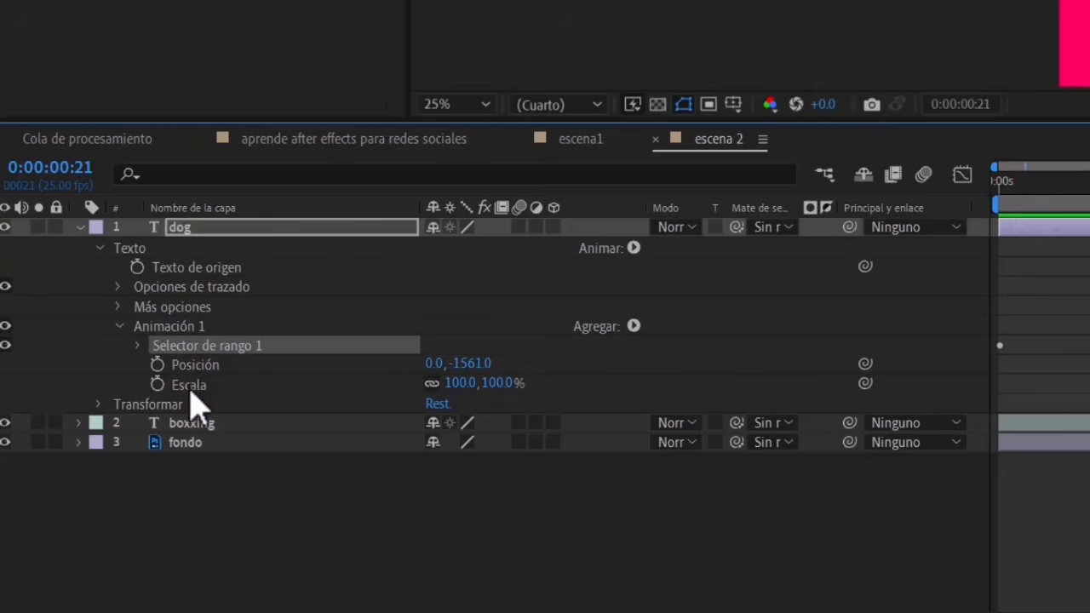
pyautogui.hotkey('ctrl', 'z')
# Collapse Animación 1 on the dog layer and add a separate Escala text animator from Texto de origen
pyautogui.click(121, 327)
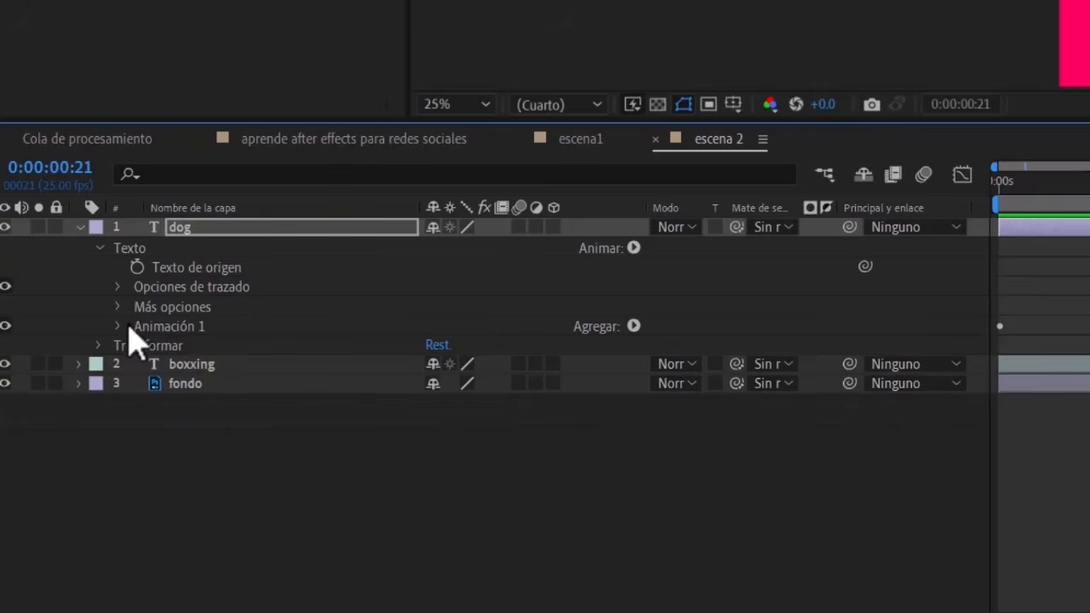
pyautogui.click(226, 456)
pyautogui.click(194, 271)
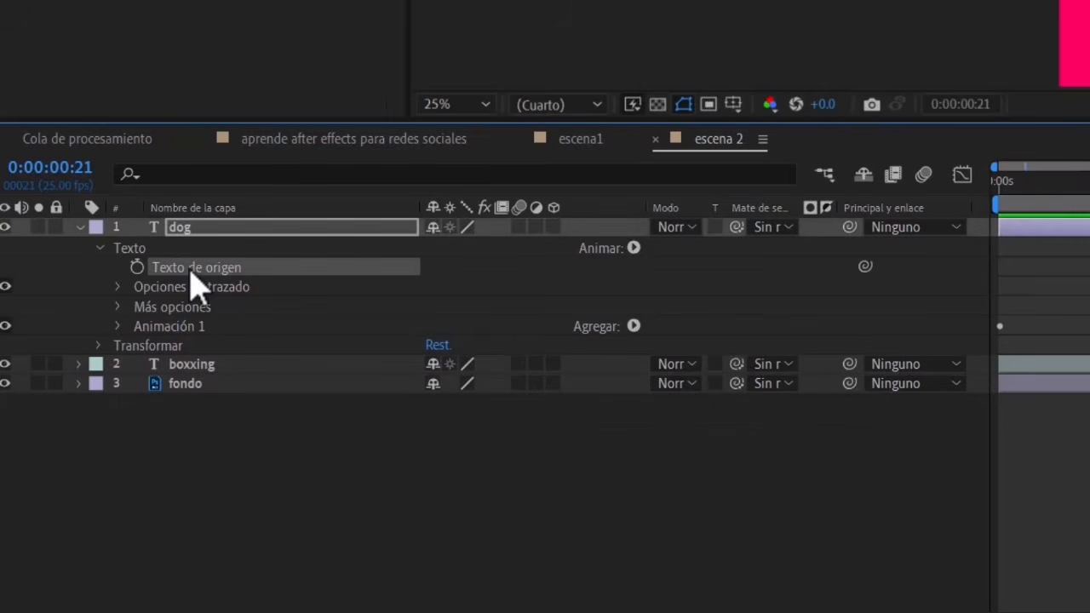
pyautogui.click(635, 250)
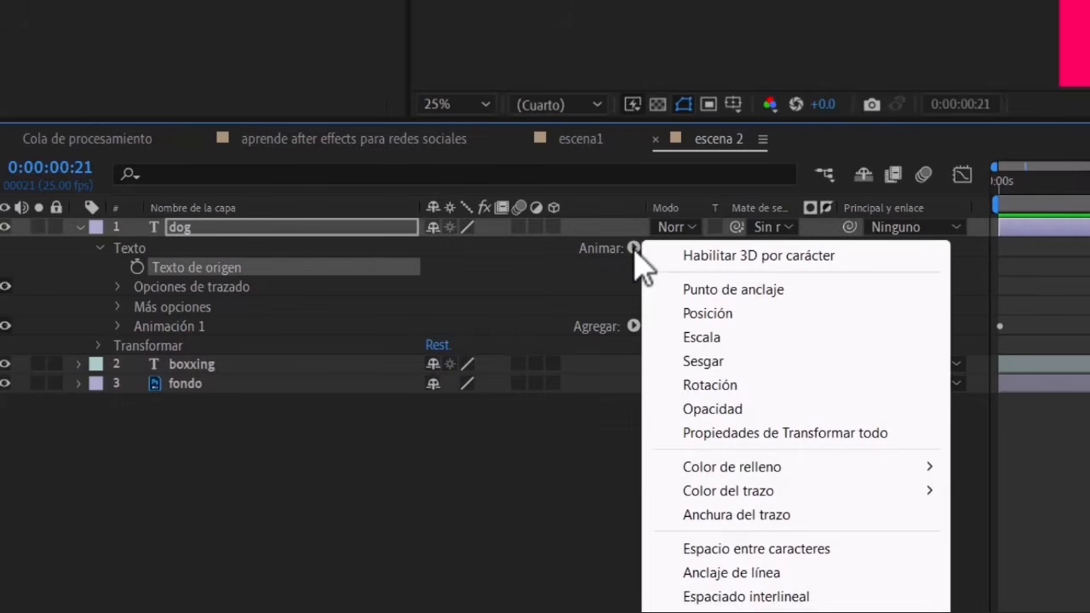
pyautogui.click(702, 338)
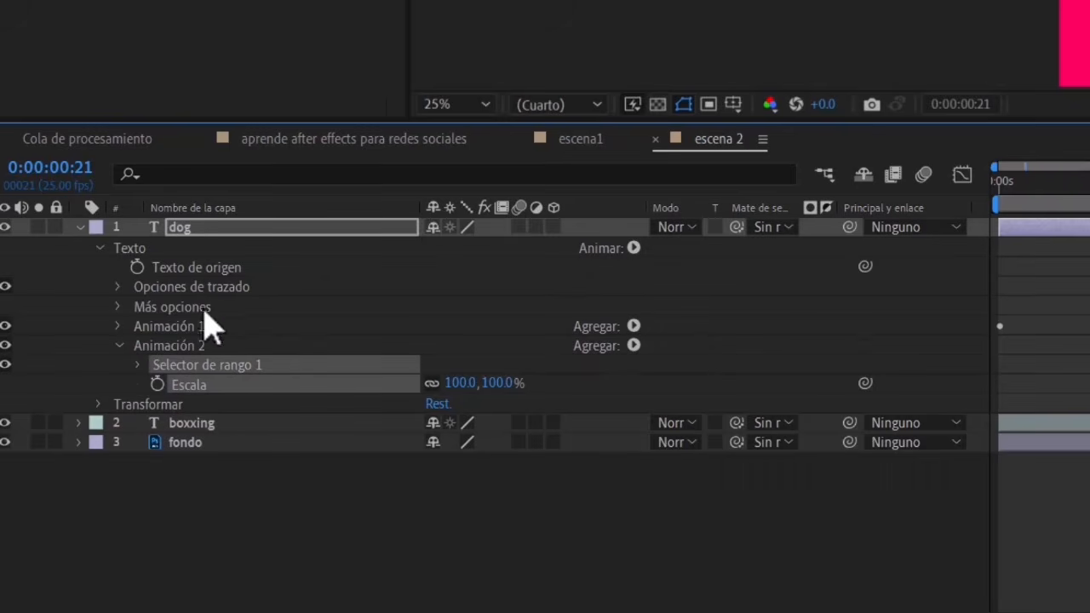
pyautogui.click(147, 349)
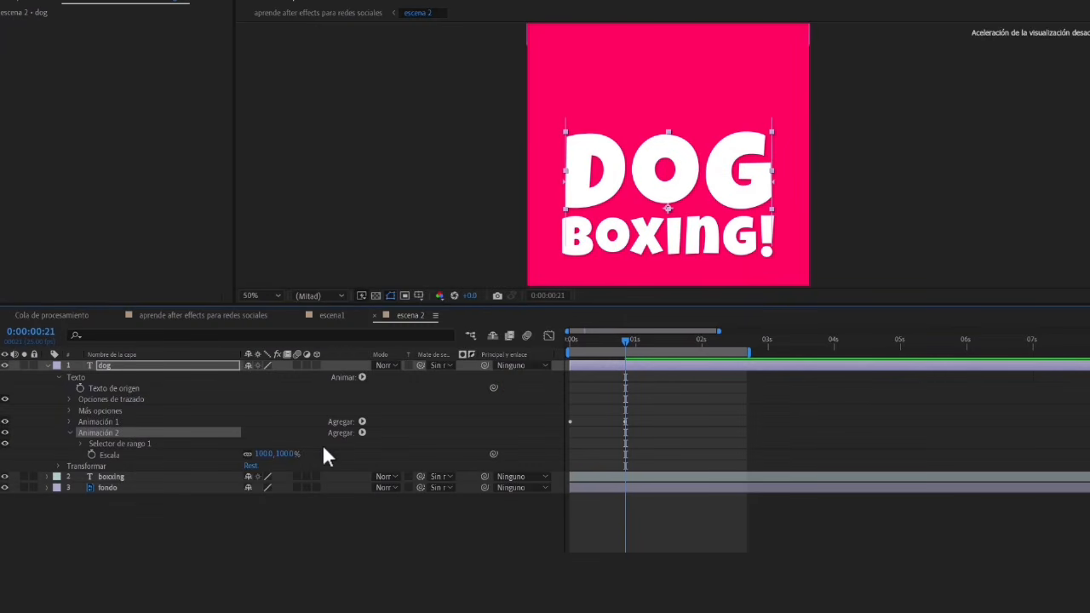
# In Animación 2 of the dog layer, set Selector de rango 1's Fin to 13% and Escala to 160%
pyautogui.moveTo(310, 305); pyautogui.dragTo(309, 321)
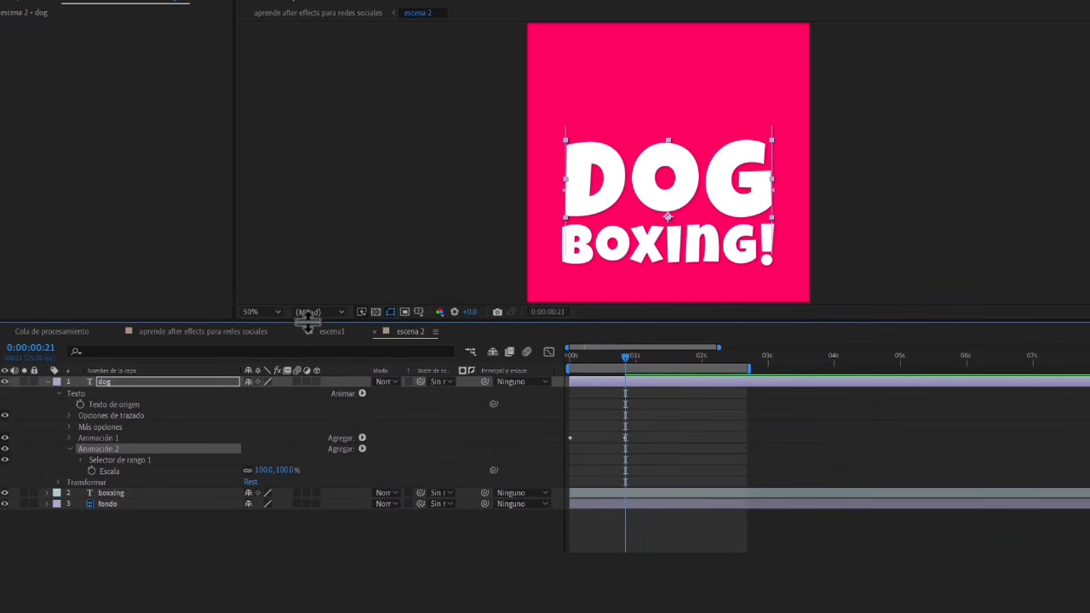
pyautogui.click(83, 460)
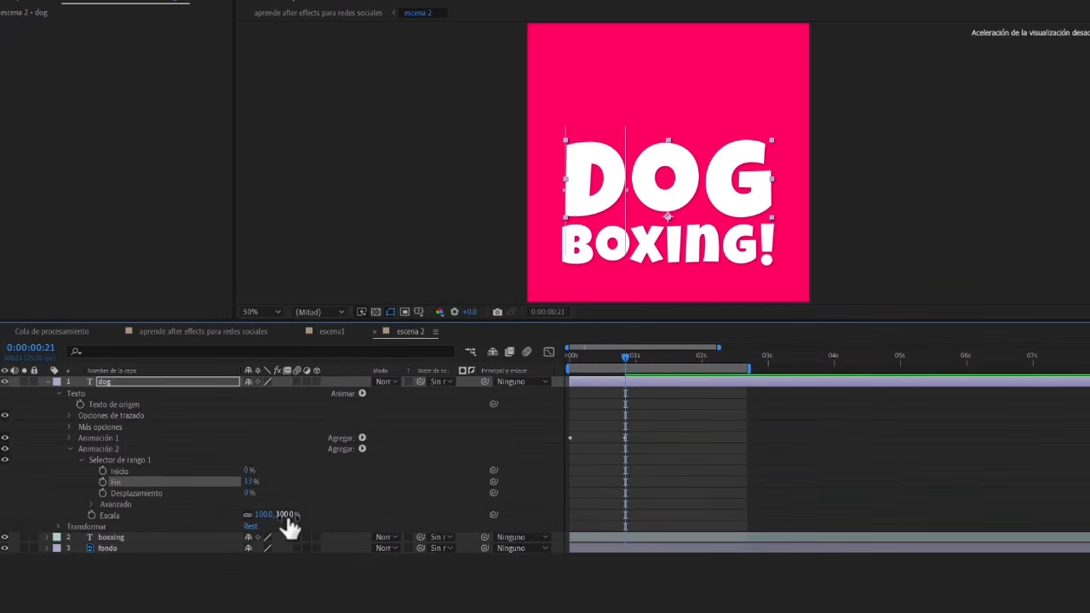
pyautogui.moveTo(287, 517); pyautogui.dragTo(319, 508)
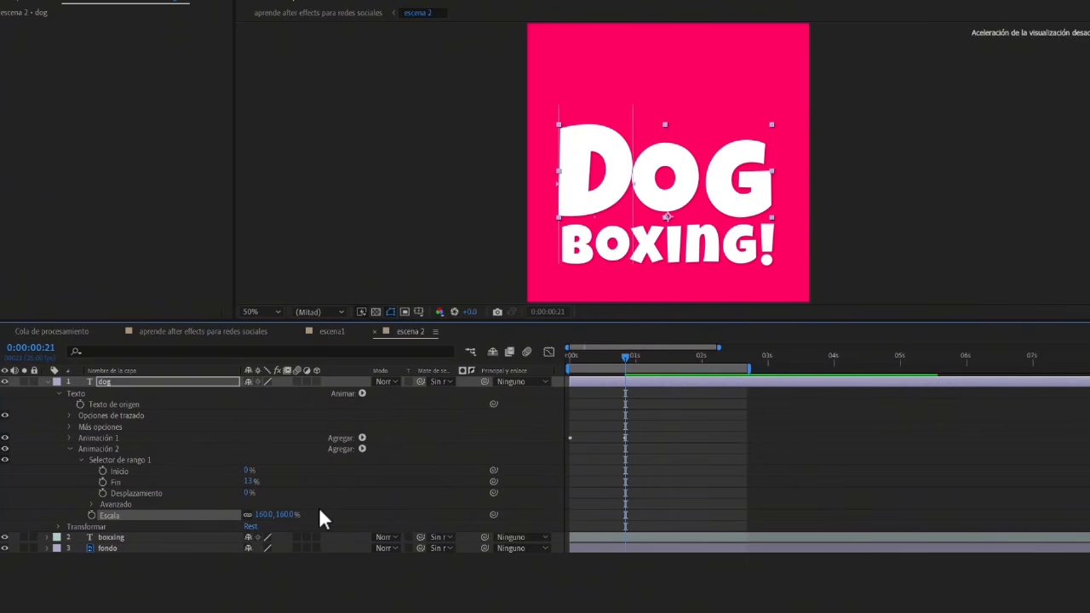
# Set Animación 2's Desplazamiento to -33% and keyframe it at 0:00:00:21
pyautogui.press('=')
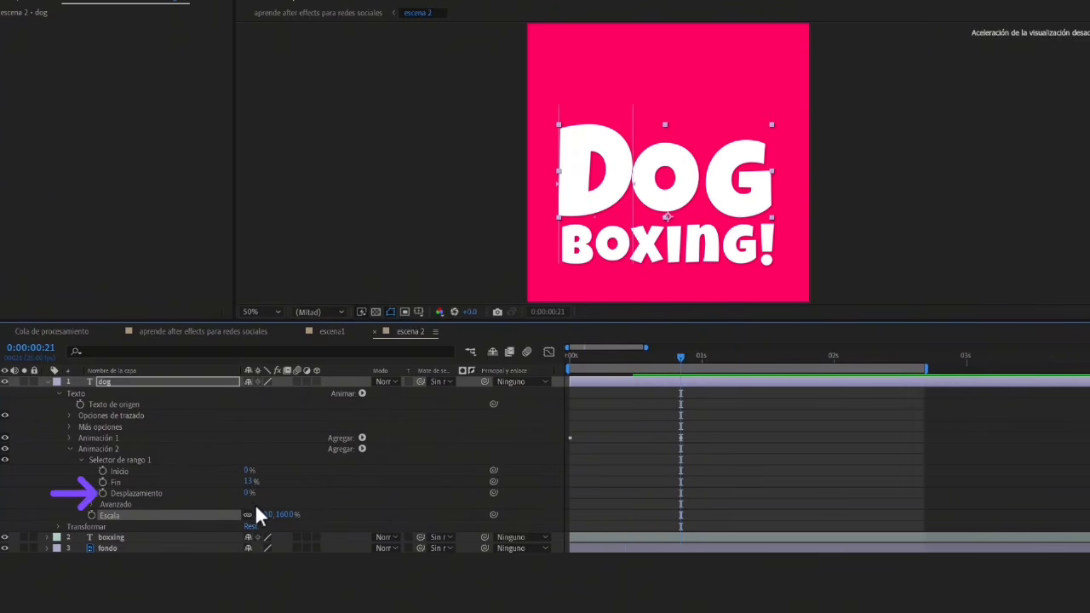
pyautogui.moveTo(248, 495)
pyautogui.mouseDown()
pyautogui.moveTo(276, 500)
pyautogui.moveTo(241, 506)
pyautogui.moveTo(254, 513)
pyautogui.moveTo(255, 497)
pyautogui.moveTo(308, 498)
pyautogui.moveTo(238, 507)
pyautogui.moveTo(254, 513)
pyautogui.moveTo(252, 495)
pyautogui.moveTo(308, 498)
pyautogui.moveTo(238, 508)
pyautogui.moveTo(260, 496)
pyautogui.moveTo(287, 511)
pyautogui.moveTo(237, 507)
pyautogui.moveTo(307, 498)
pyautogui.moveTo(237, 505)
pyautogui.moveTo(255, 495)
pyautogui.moveTo(306, 498)
pyautogui.moveTo(240, 507)
pyautogui.mouseUp()
pyautogui.hotkey('ctrl', 'z')
pyautogui.hotkey('ctrl', 'z')
pyautogui.hotkey('ctrl', 'z')
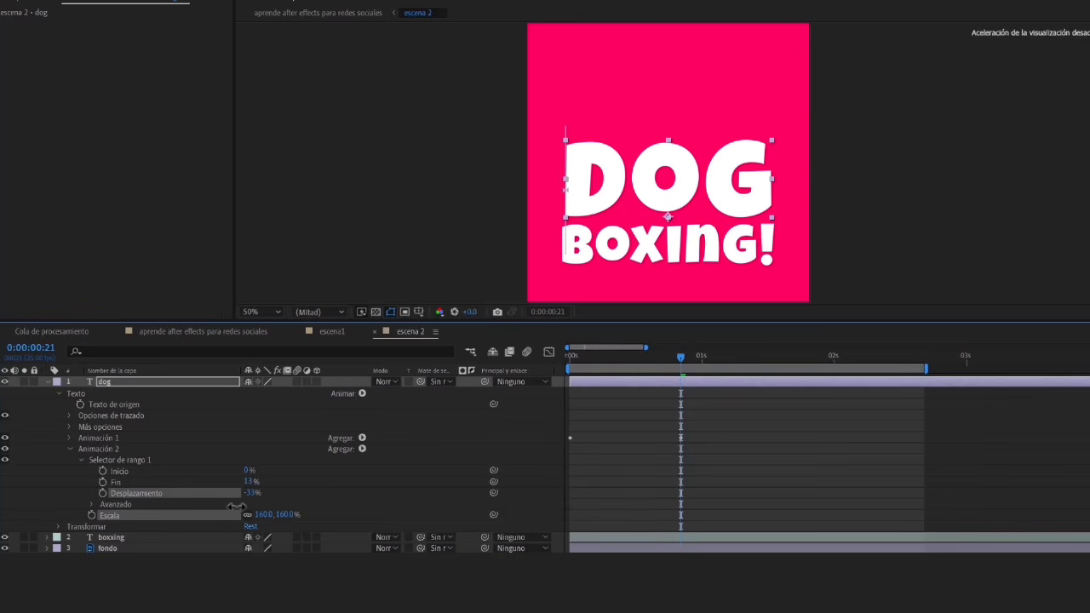
pyautogui.click(102, 493)
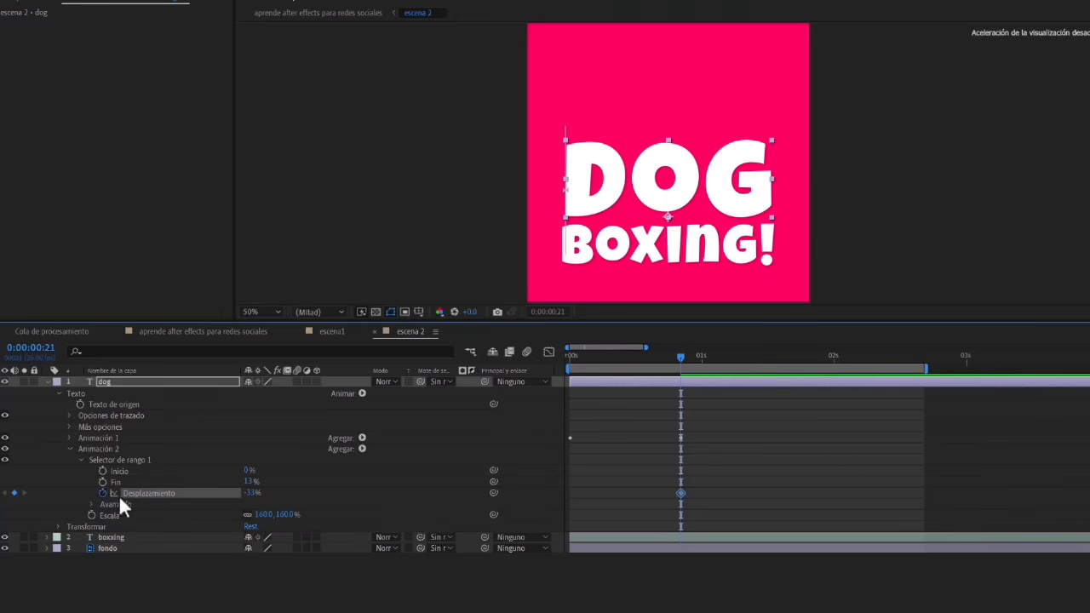
# Keyframe Animación 2's Desplazamiento at 100% at 0:00:01:05 and preview the scale wave across DOG
pyautogui.click(728, 359)
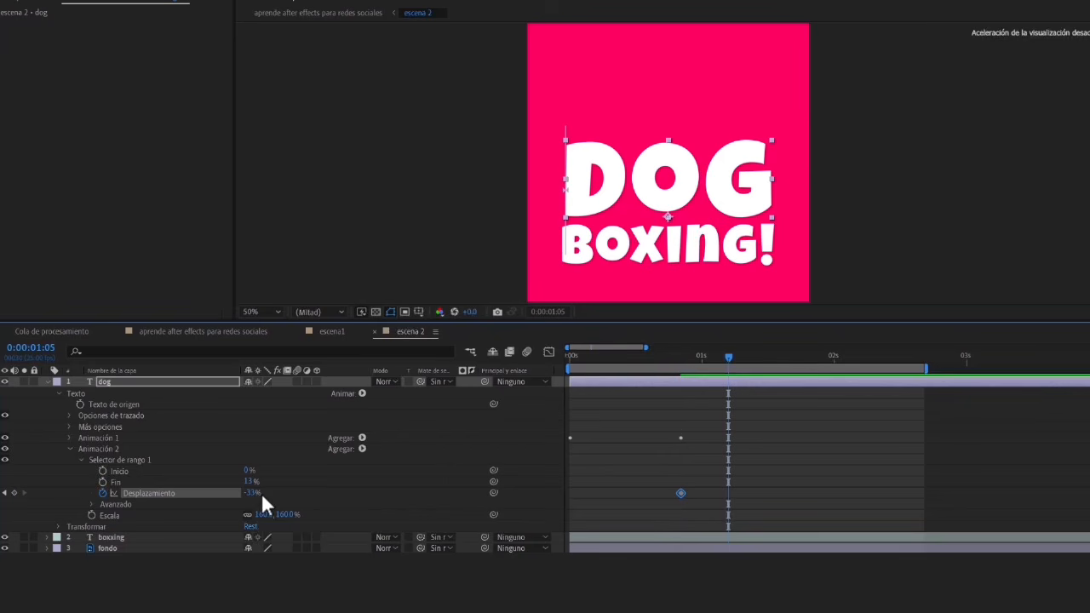
pyautogui.moveTo(252, 493); pyautogui.dragTo(350, 493)
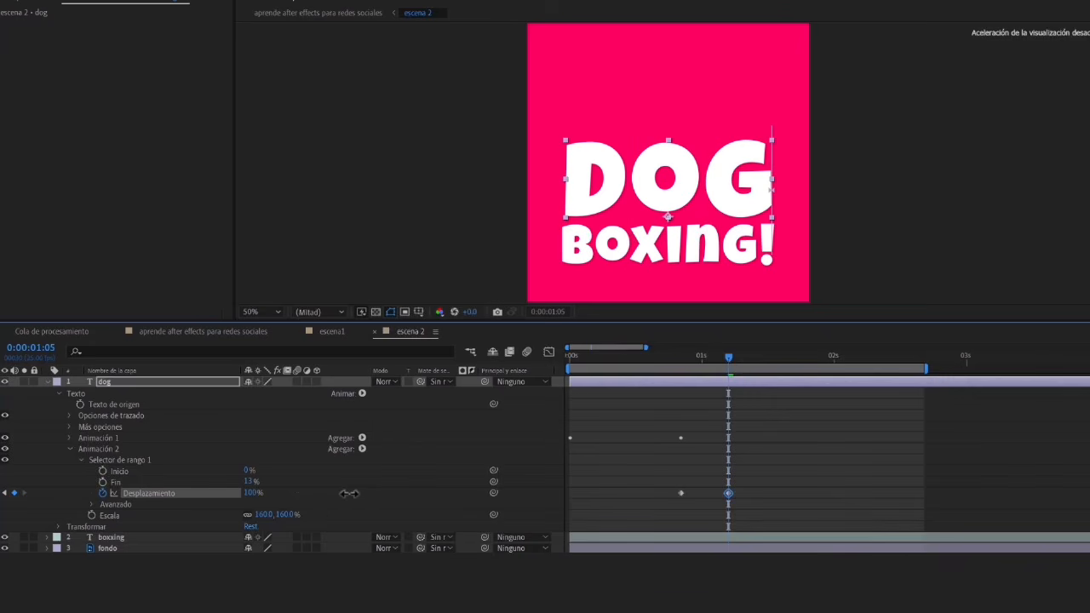
pyautogui.click(682, 358)
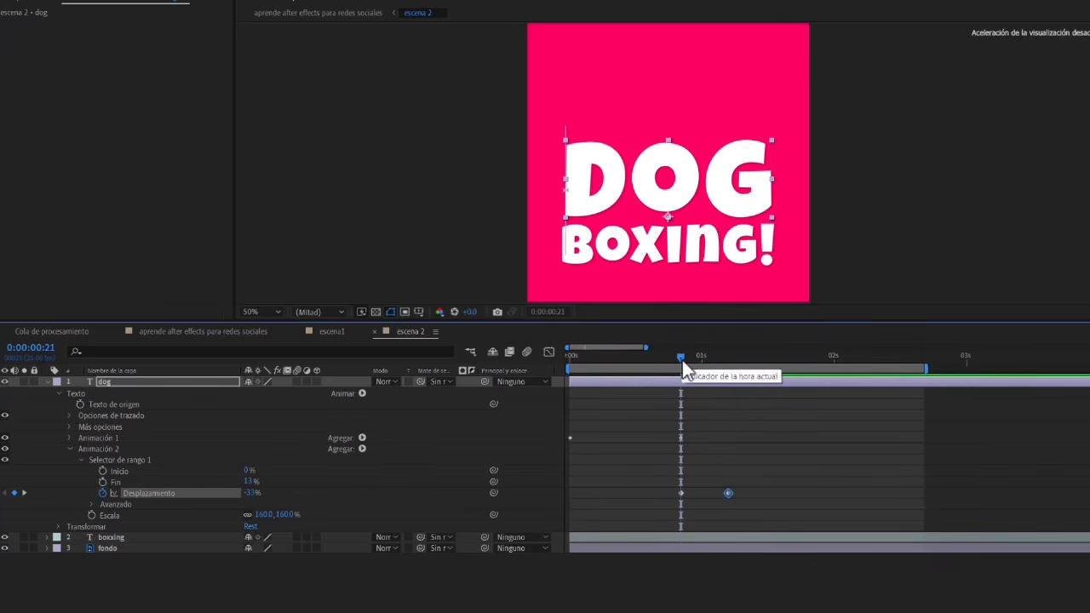
pyautogui.press('space')
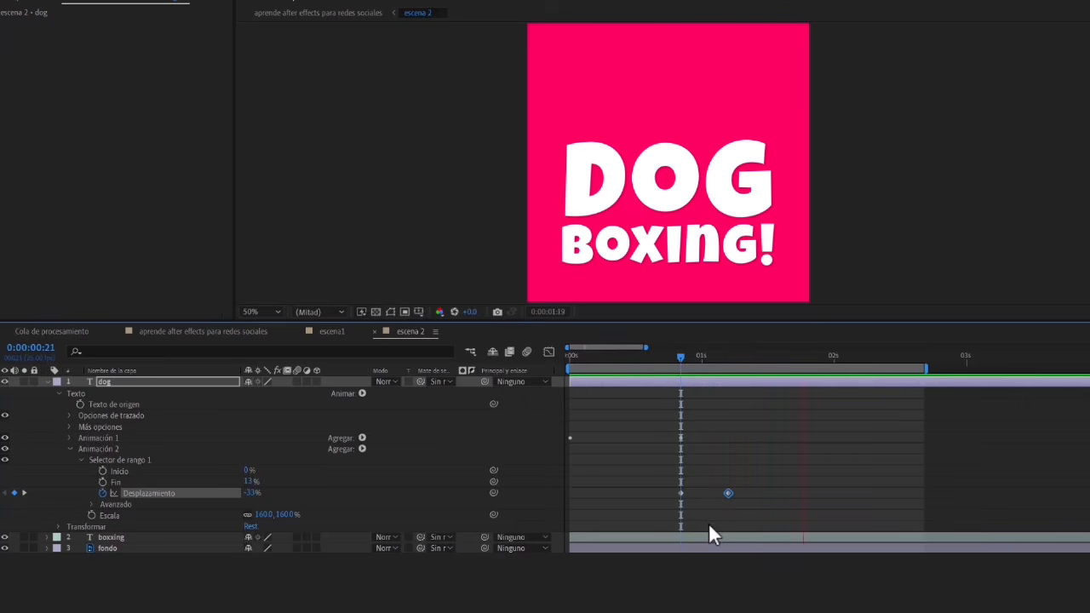
pyautogui.press('space')
pyautogui.press('space')
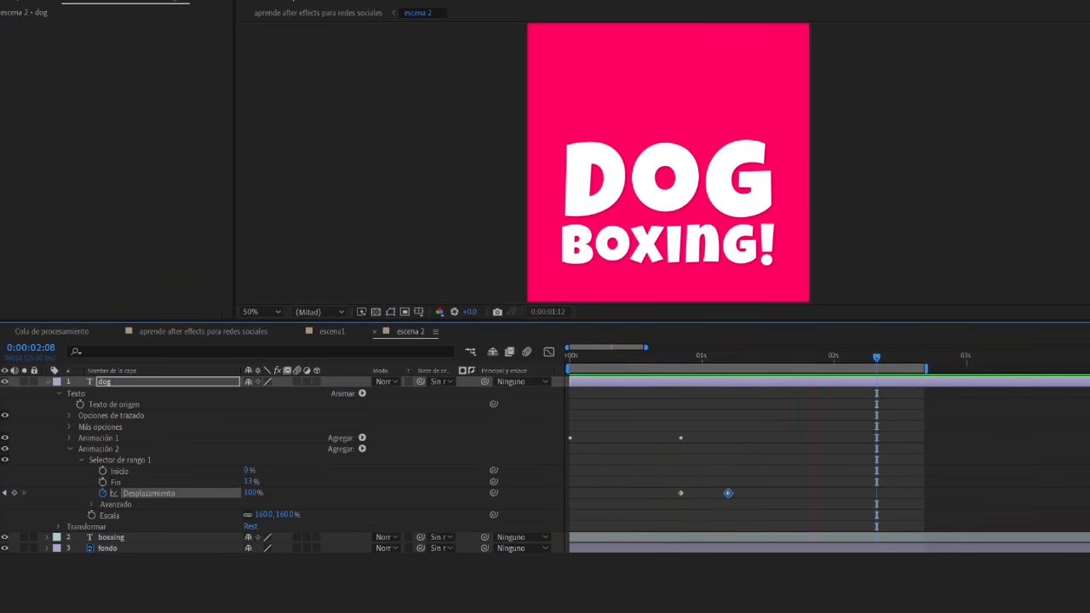
# Move the second Desplazamiento keyframe of Animación 2 to about 0:00:01:12 and preview the slower scale wave
pyautogui.press('space')
pyautogui.moveTo(728, 493); pyautogui.dragTo(766, 494)
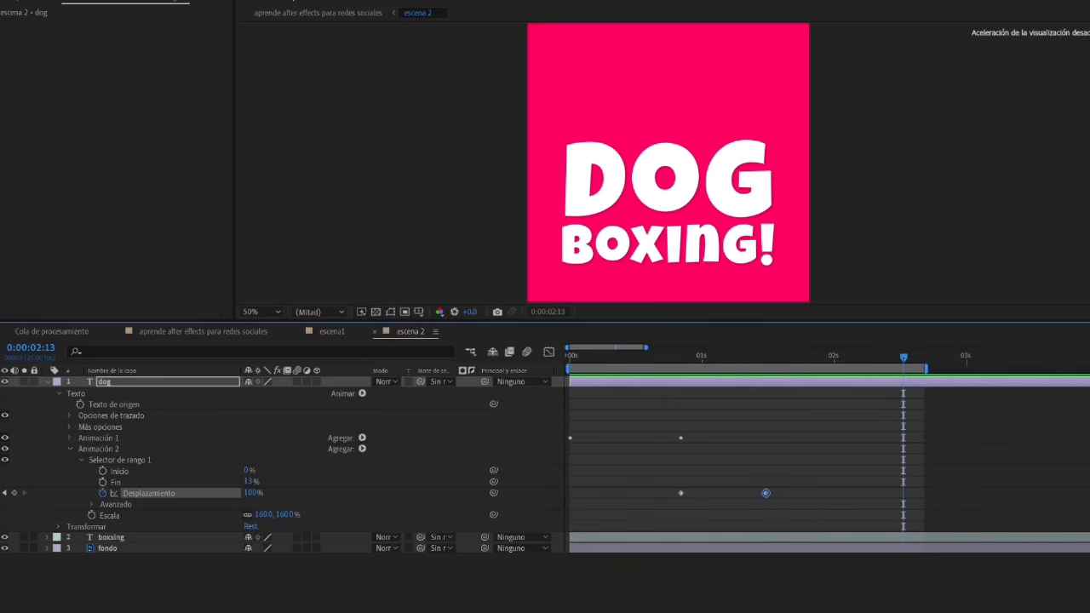
pyautogui.press('space')
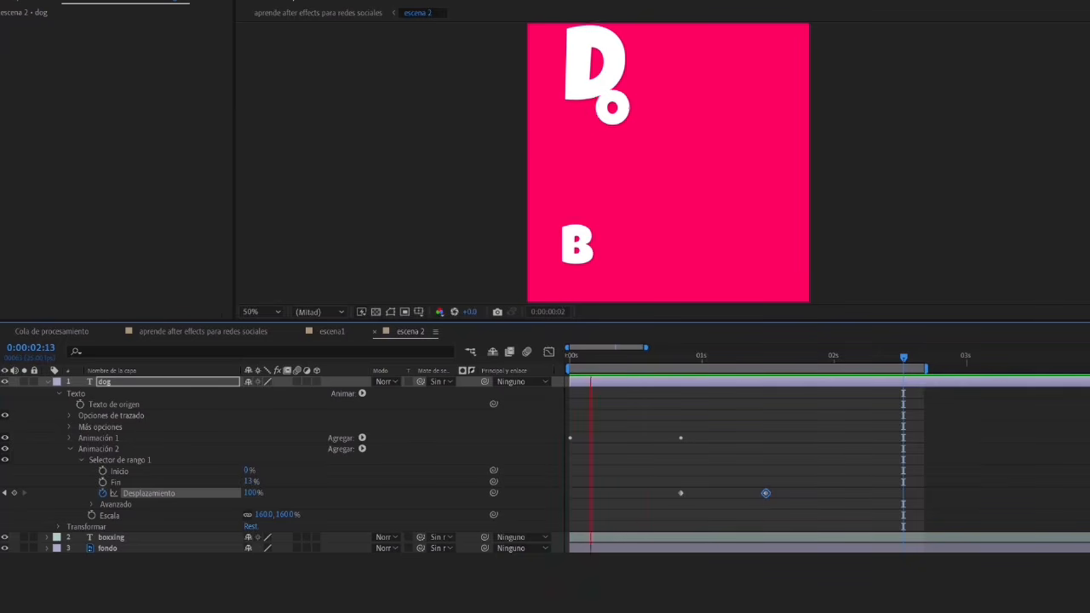
pyautogui.press('space')
pyautogui.press('space')
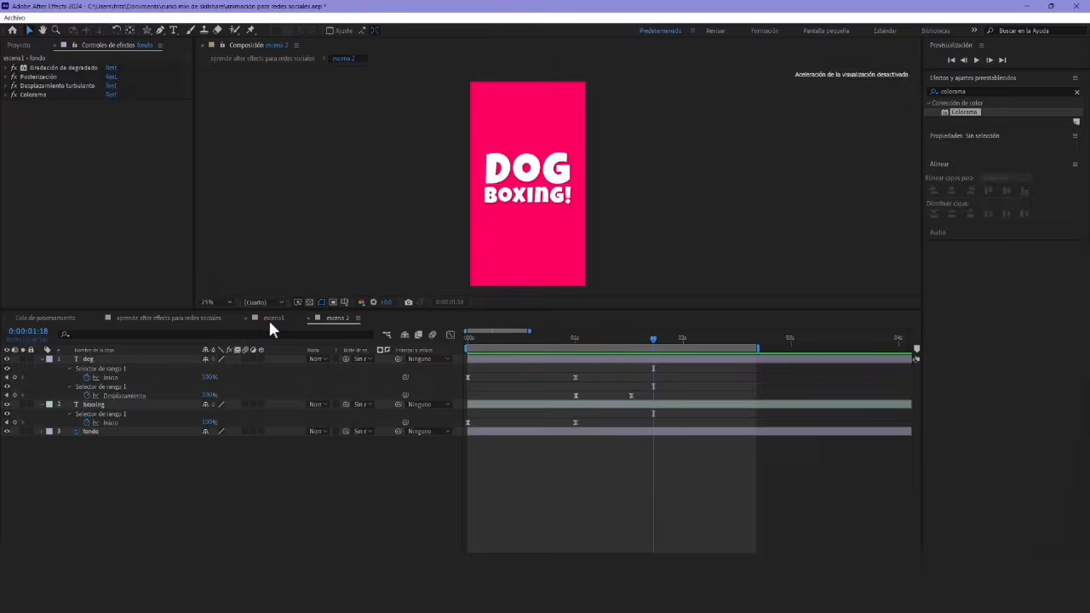
# Copy the fondo layer with its effects from escena1 into escena 2, placing it behind the text layers
pyautogui.click(271, 319)
pyautogui.moveTo(344, 158); pyautogui.dragTo(342, 194)
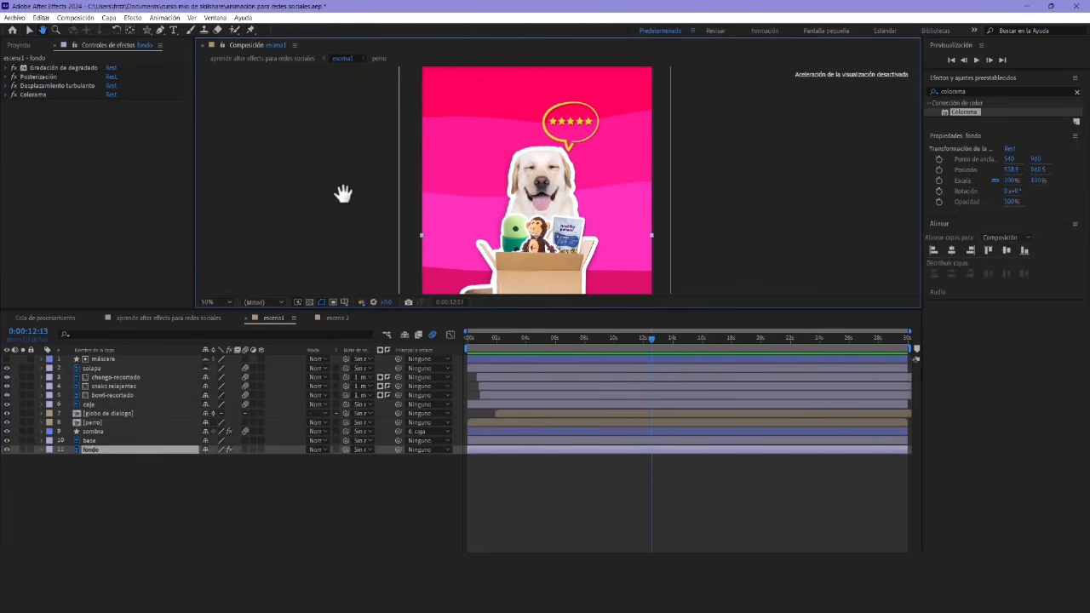
pyautogui.click(101, 451)
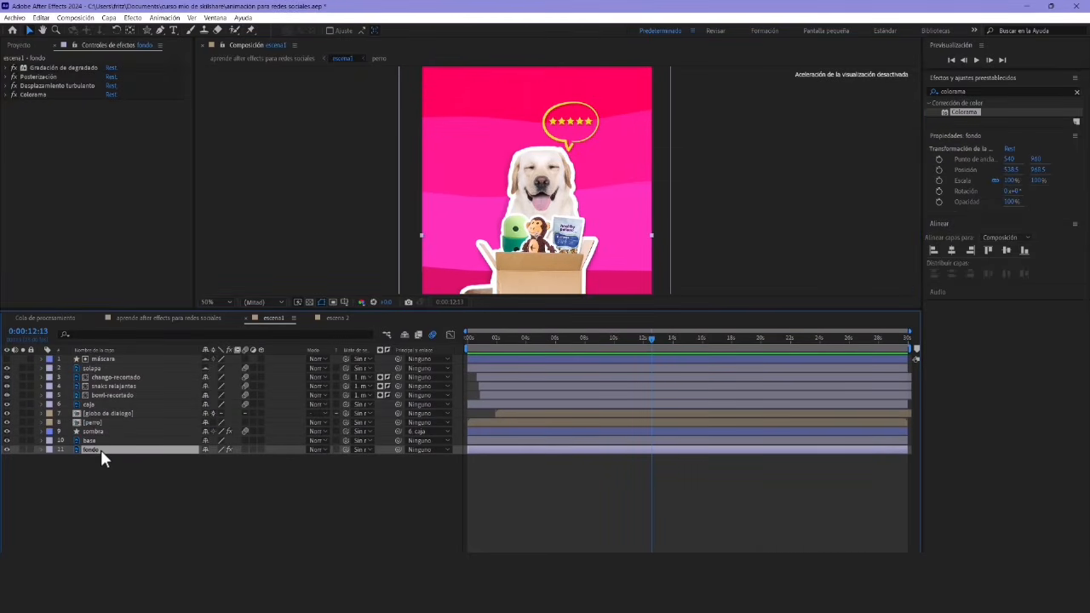
pyautogui.click(335, 317)
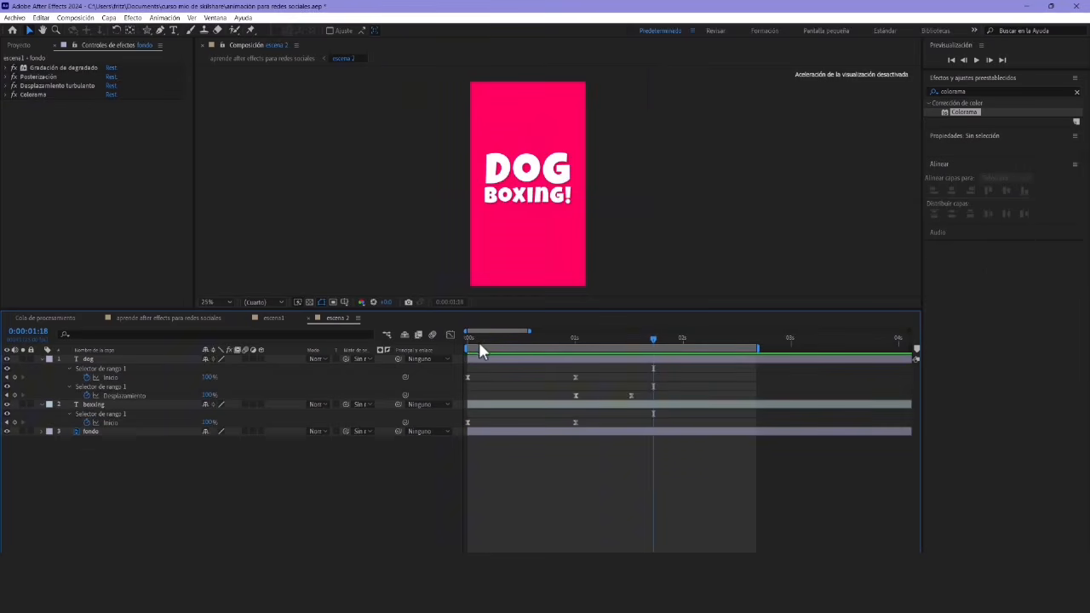
pyautogui.moveTo(478, 341); pyautogui.dragTo(449, 341)
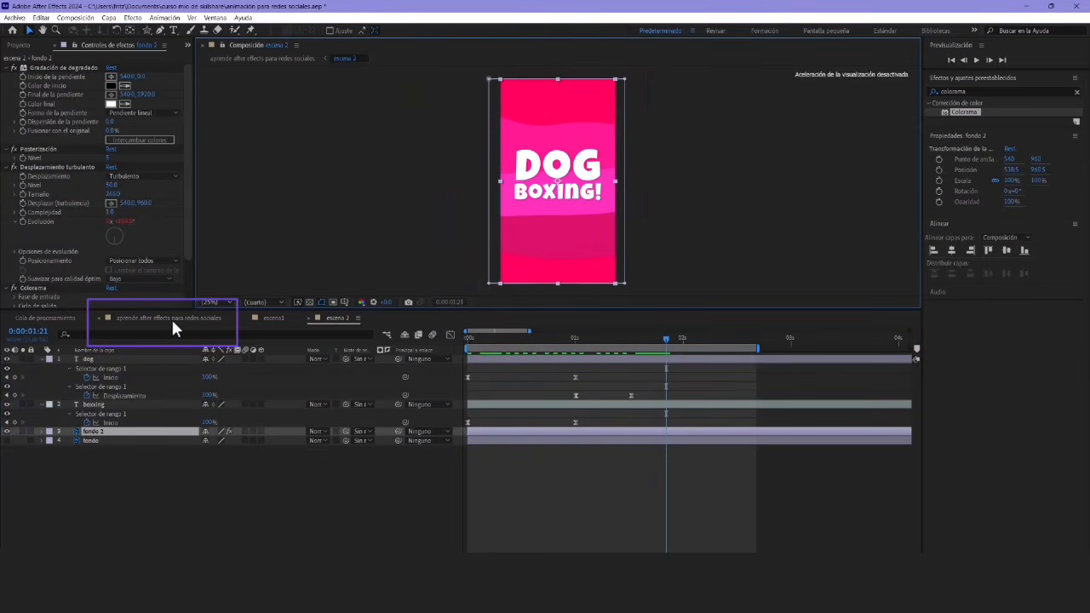
# In the main composition, nudge escena 2 up to a Y position of 952 and make both escena1 and escena 2 visible
pyautogui.click(171, 317)
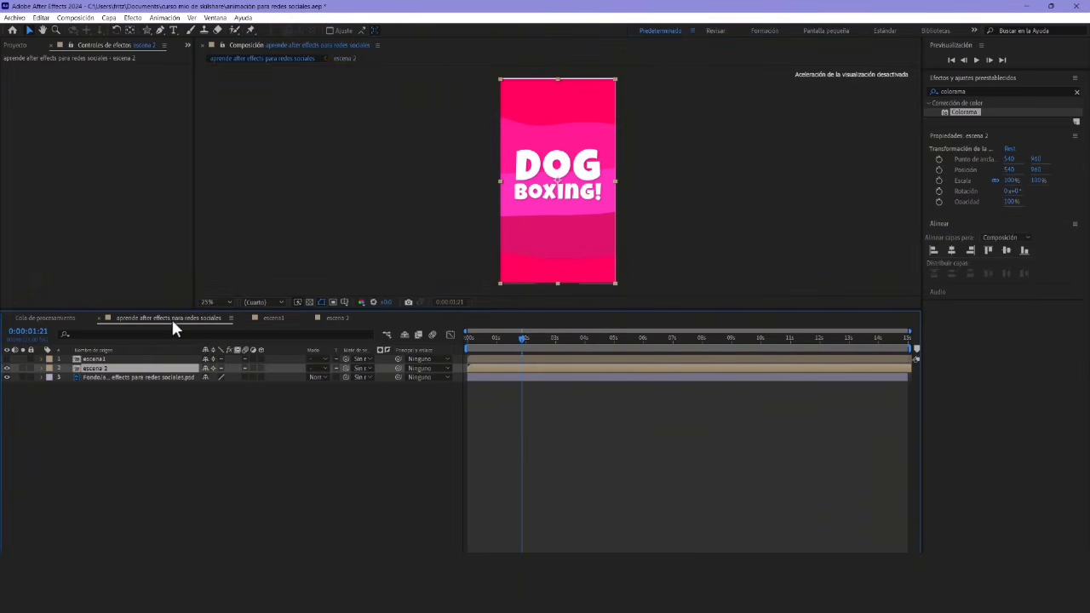
pyautogui.press('Up')
pyautogui.press('Up')
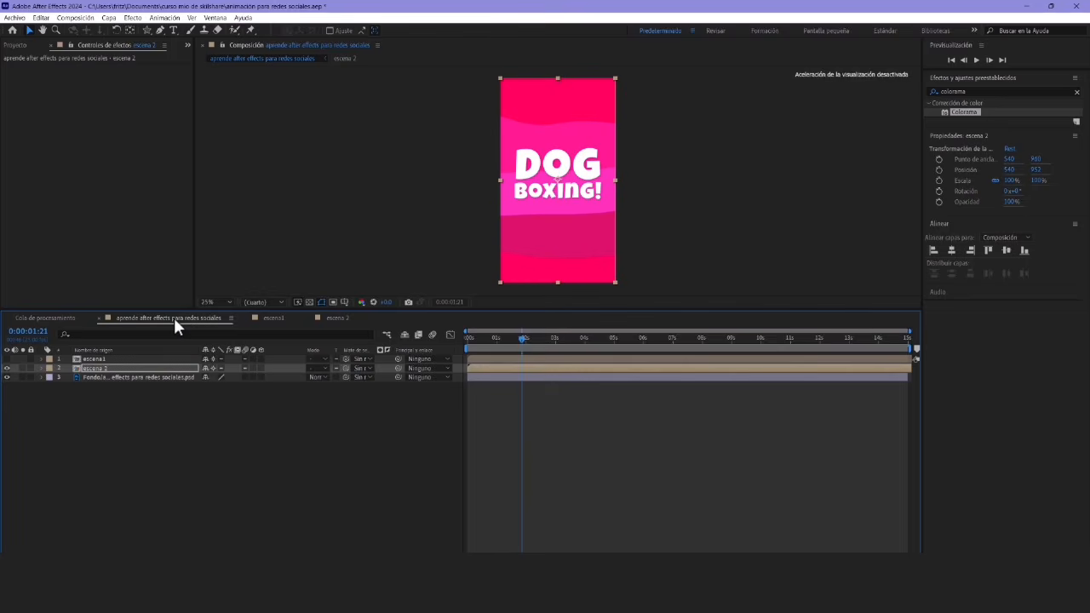
pyautogui.click(7, 358)
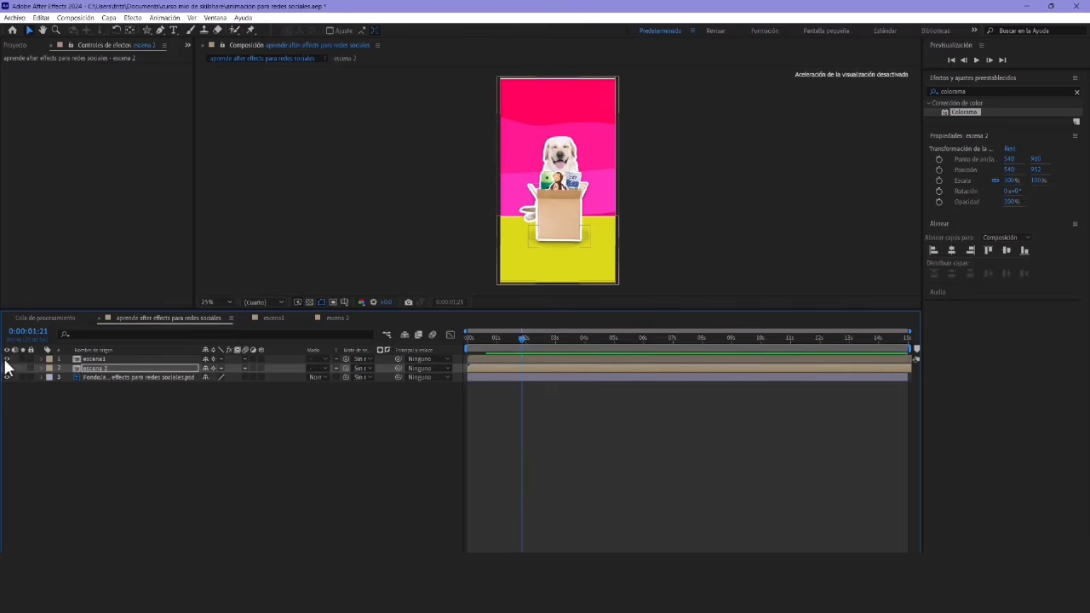
pyautogui.click(92, 359)
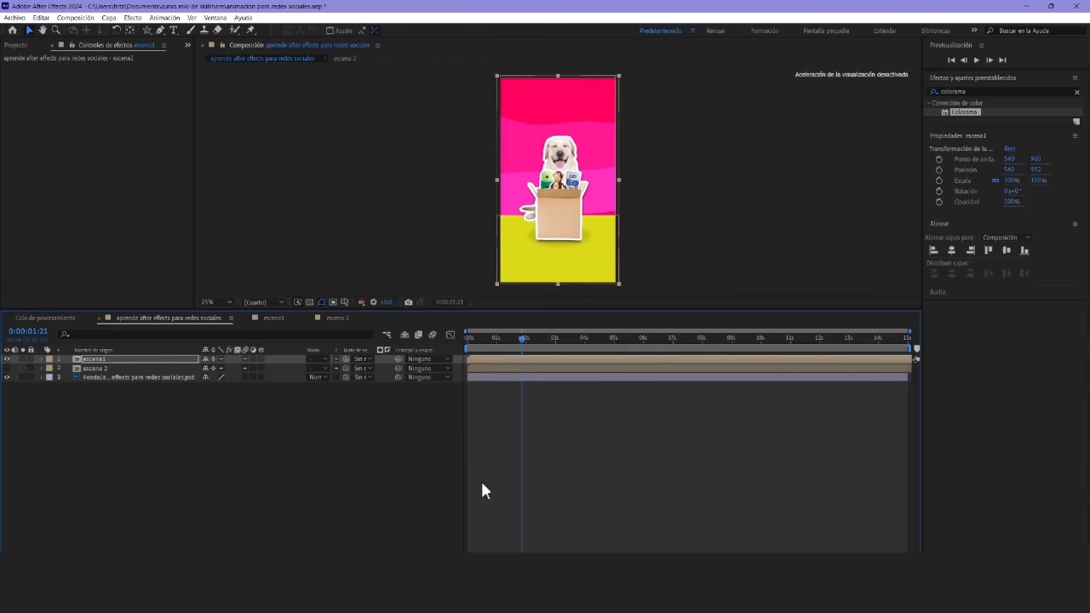
pyautogui.click(342, 441)
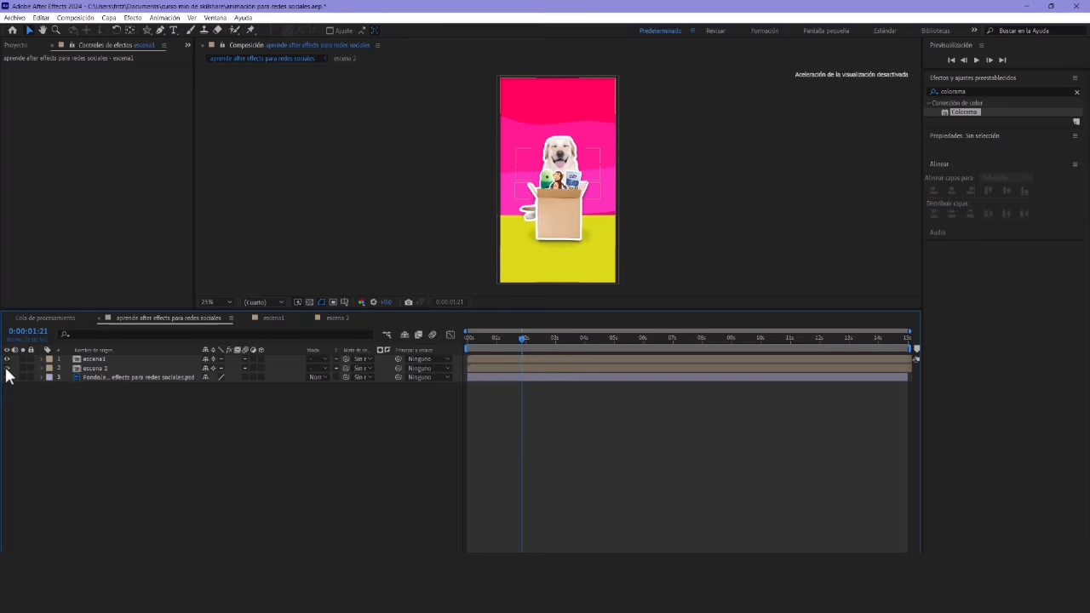
# Preview the main composition from the start up to about 0:00:05:00
pyautogui.click(490, 341)
pyautogui.moveTo(476, 346); pyautogui.dragTo(462, 347)
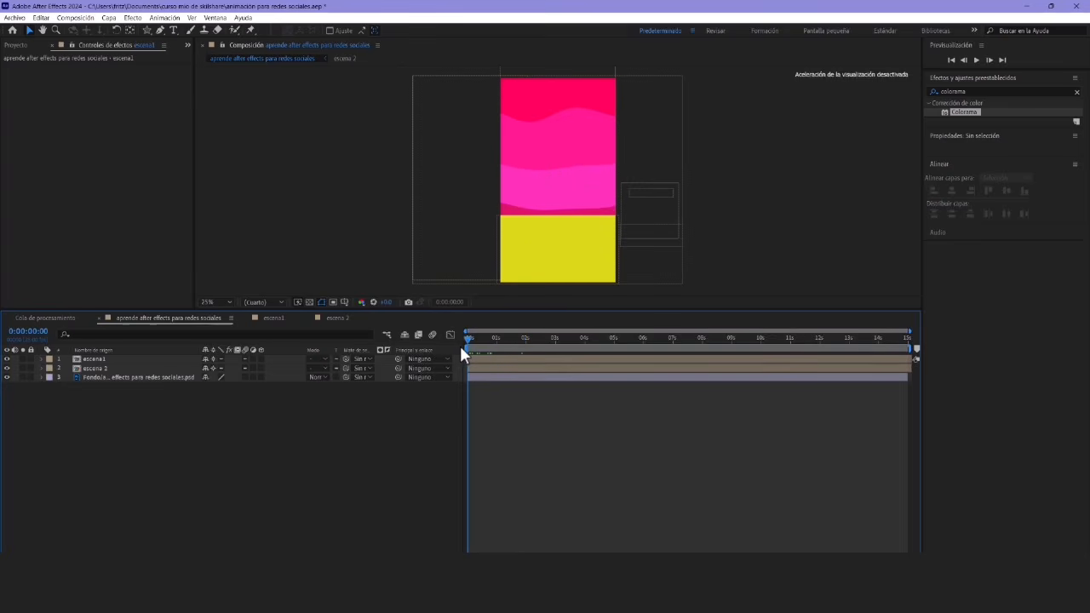
pyautogui.press('space')
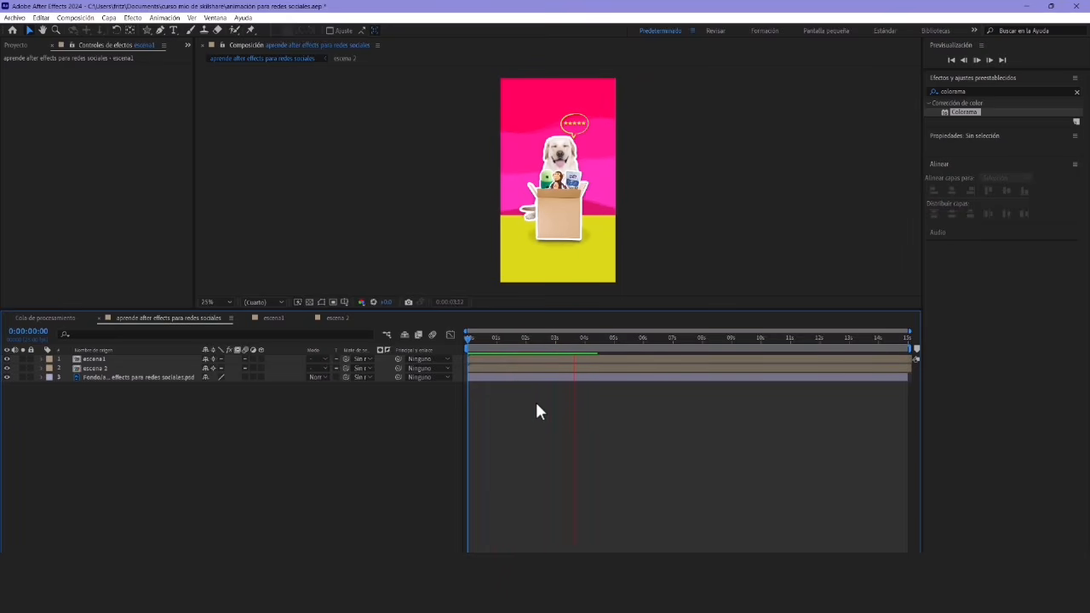
pyautogui.press('space')
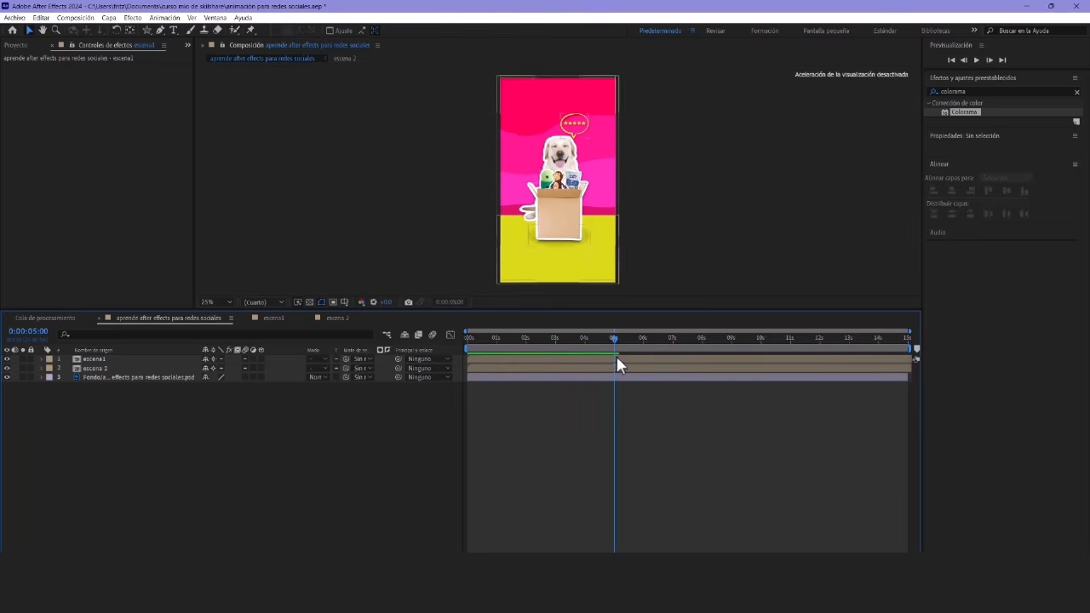
# Split the escena1 layer at 0:00:05:00 and delete its second part
pyautogui.click(615, 357)
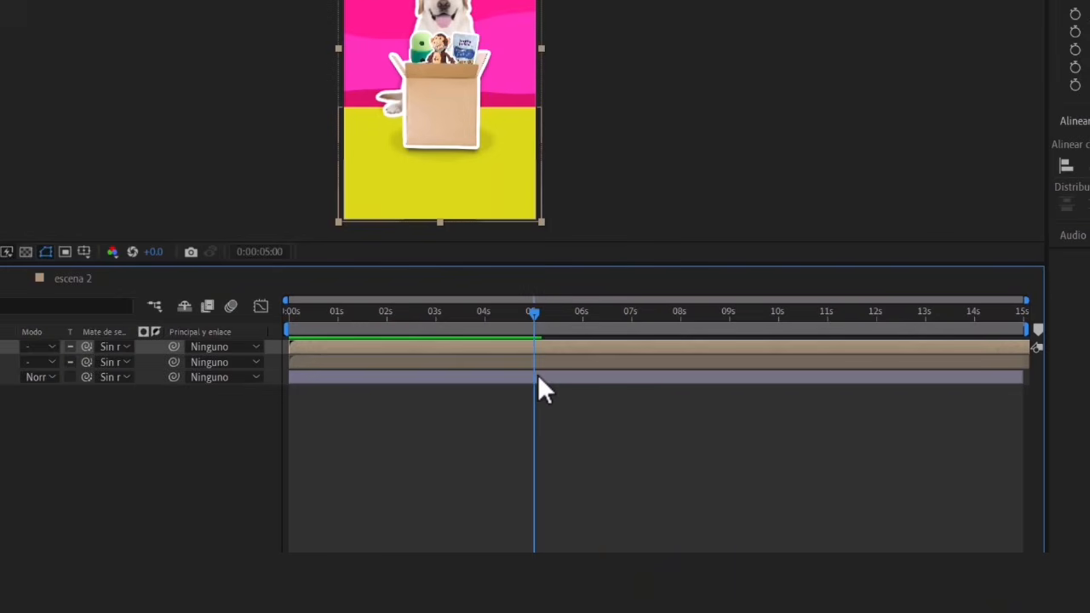
pyautogui.hotkey('ctrl', 'd')
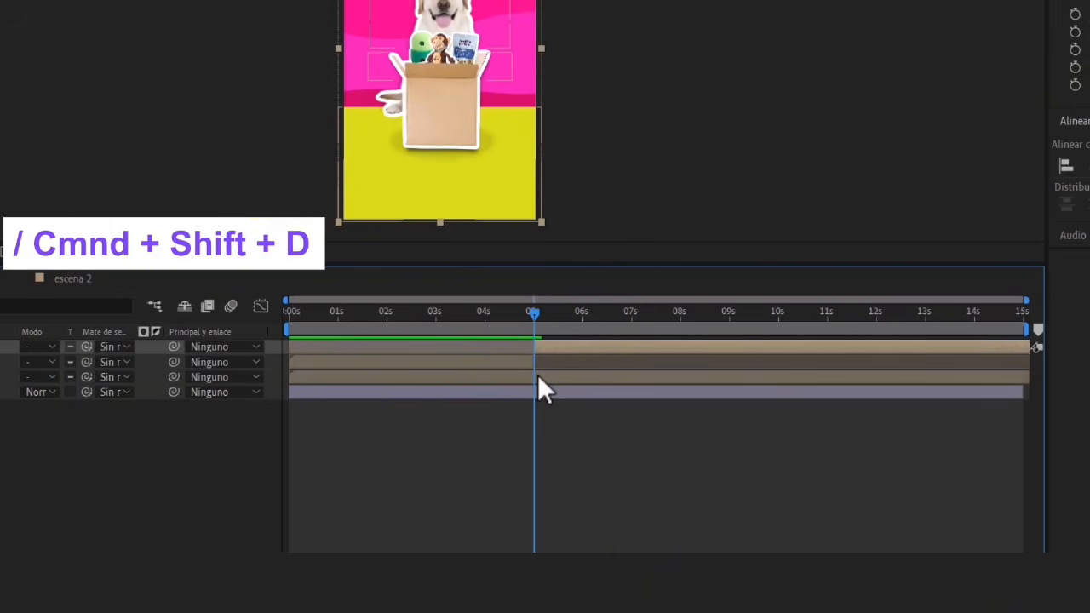
pyautogui.moveTo(541, 348); pyautogui.dragTo(568, 348)
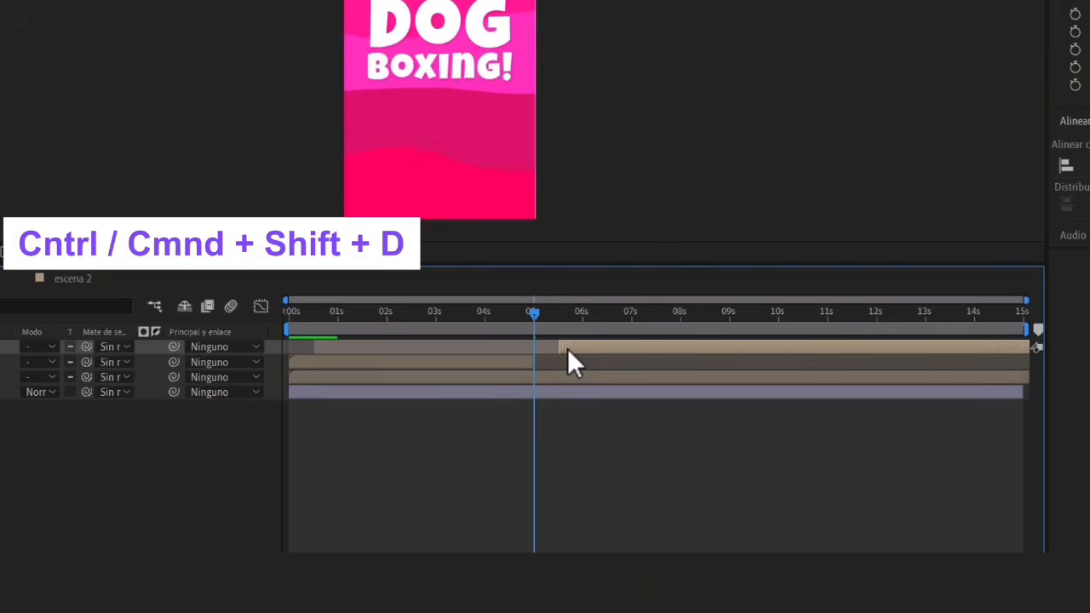
pyautogui.hotkey('ctrl', 'z')
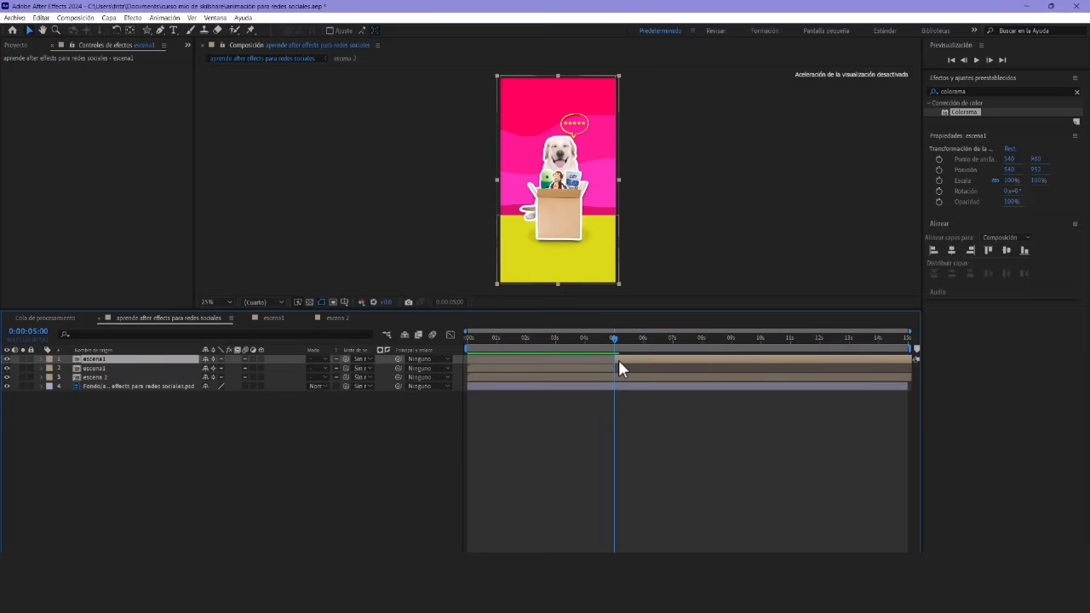
pyautogui.moveTo(619, 359); pyautogui.dragTo(649, 342)
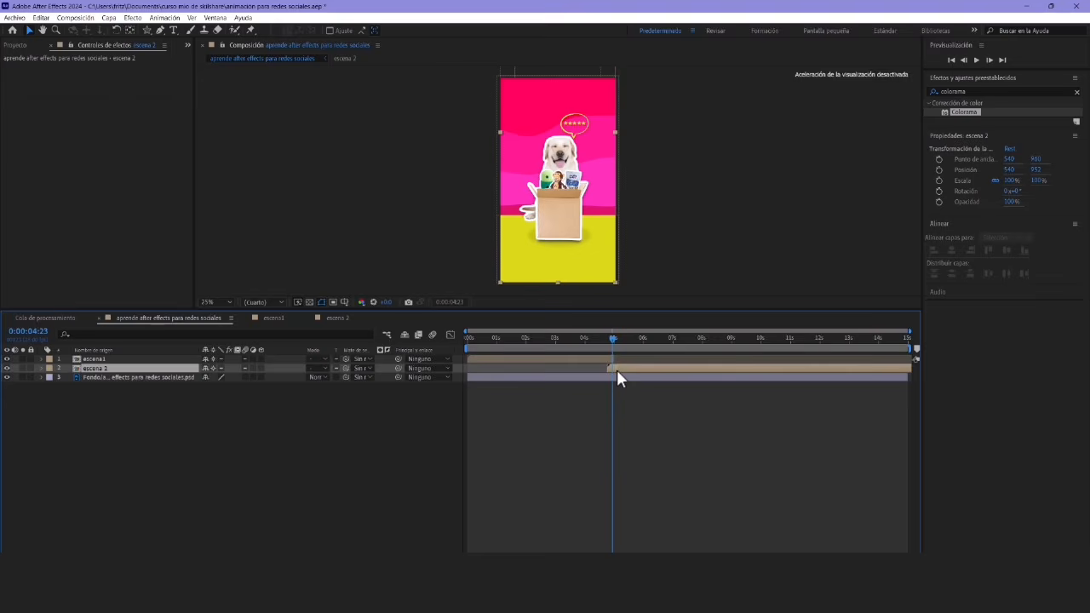
# Shift the escena 2 layer in time so it starts exactly where escena1 ends
pyautogui.moveTo(617, 370); pyautogui.dragTo(625, 368)
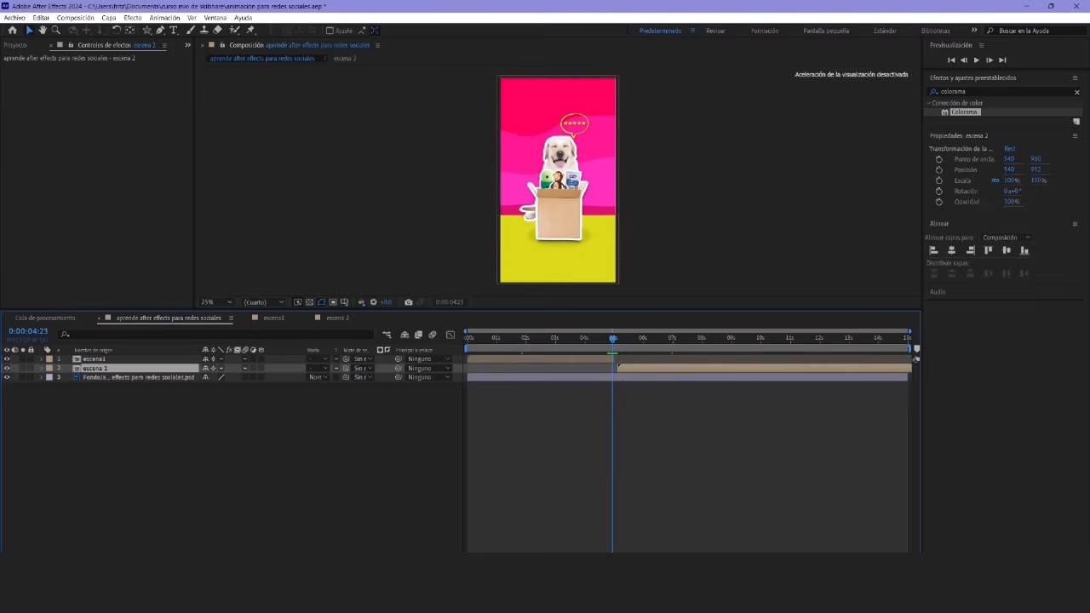
pyautogui.moveTo(515, 557); pyautogui.dragTo(552, 545)
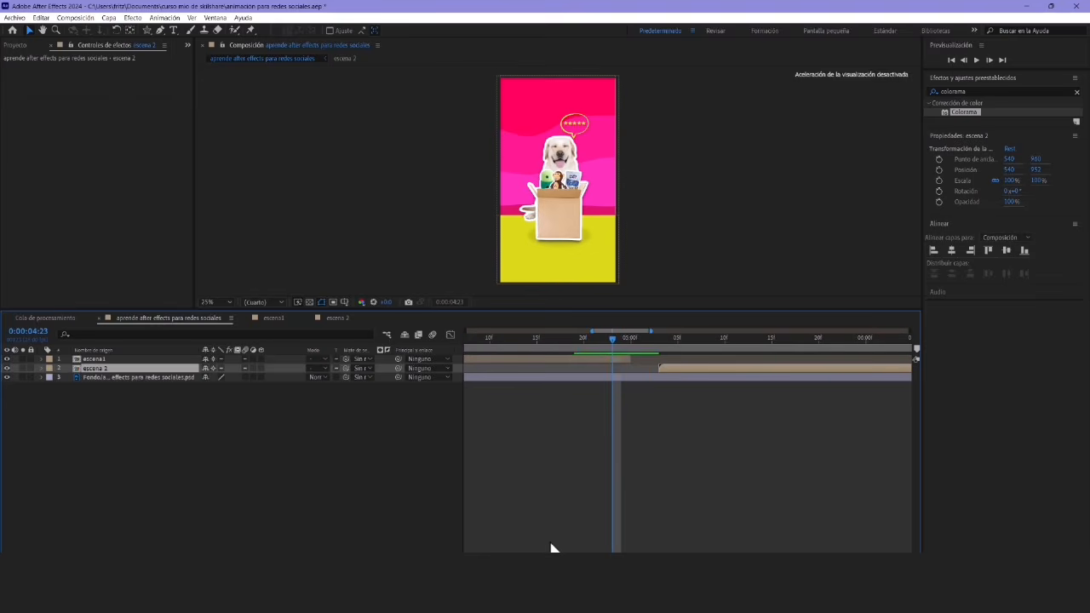
pyautogui.click(630, 338)
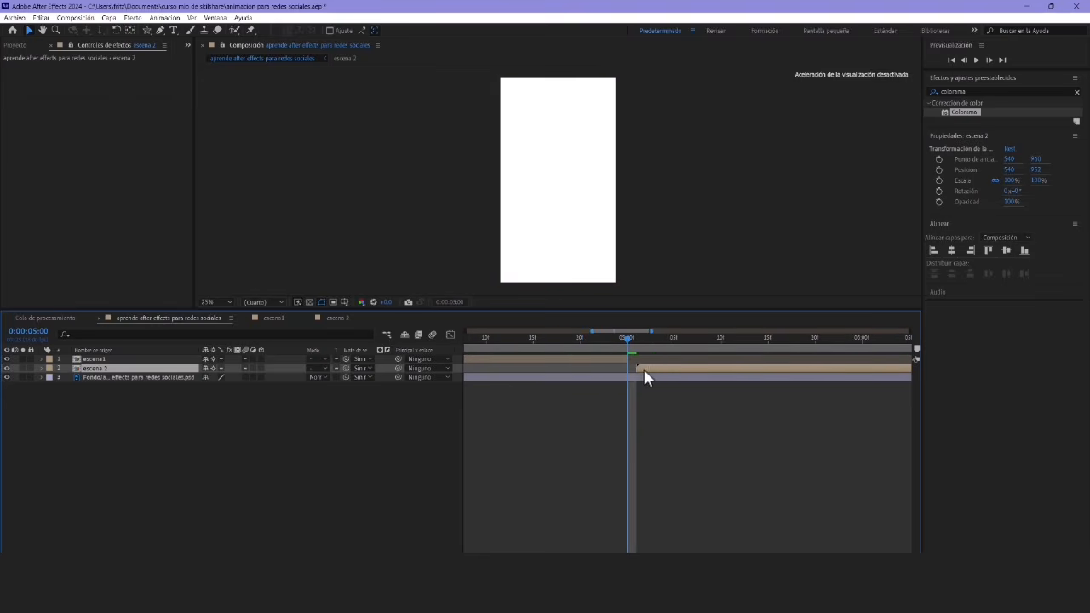
pyautogui.moveTo(644, 368); pyautogui.dragTo(640, 370)
# Preview the cut from escena1 to escena 2, starting at 0:00:04:06
pyautogui.moveTo(545, 557); pyautogui.dragTo(514, 557)
pyautogui.click(619, 337)
pyautogui.press('space')
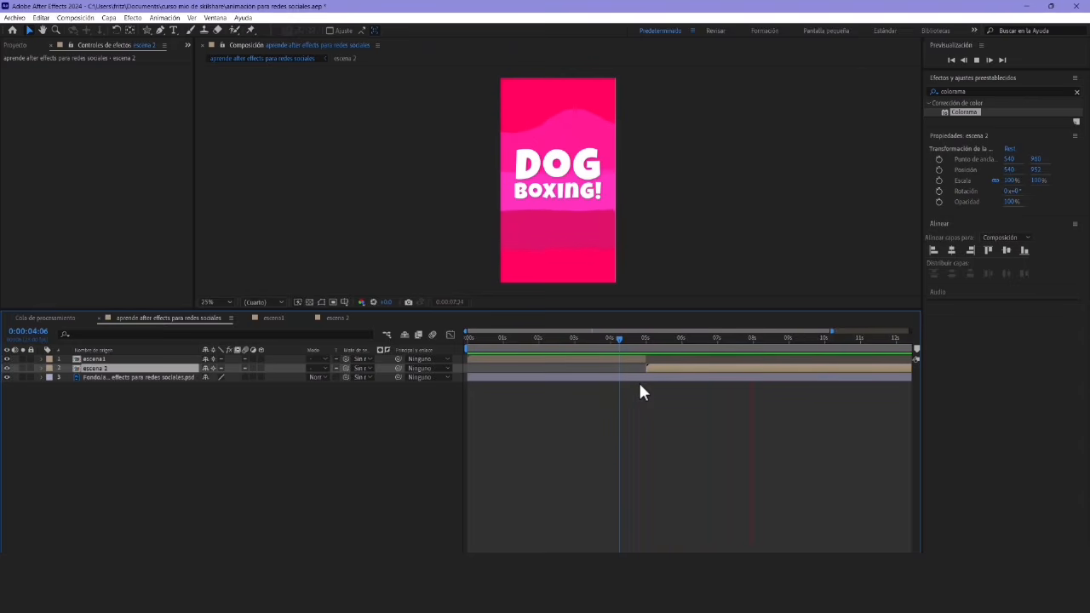
pyautogui.press('space')
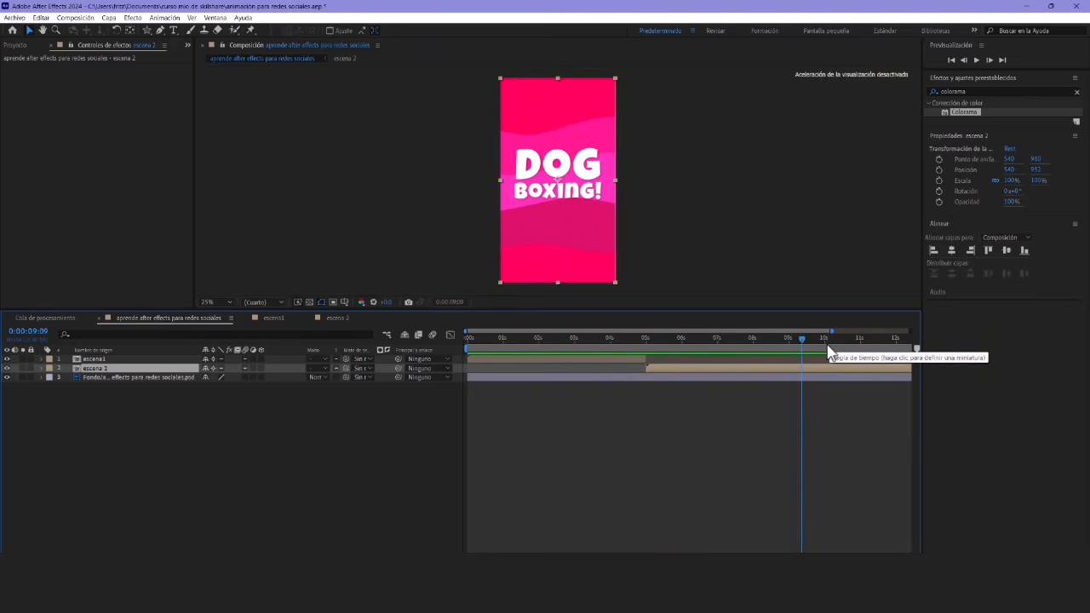
pyautogui.click(825, 352)
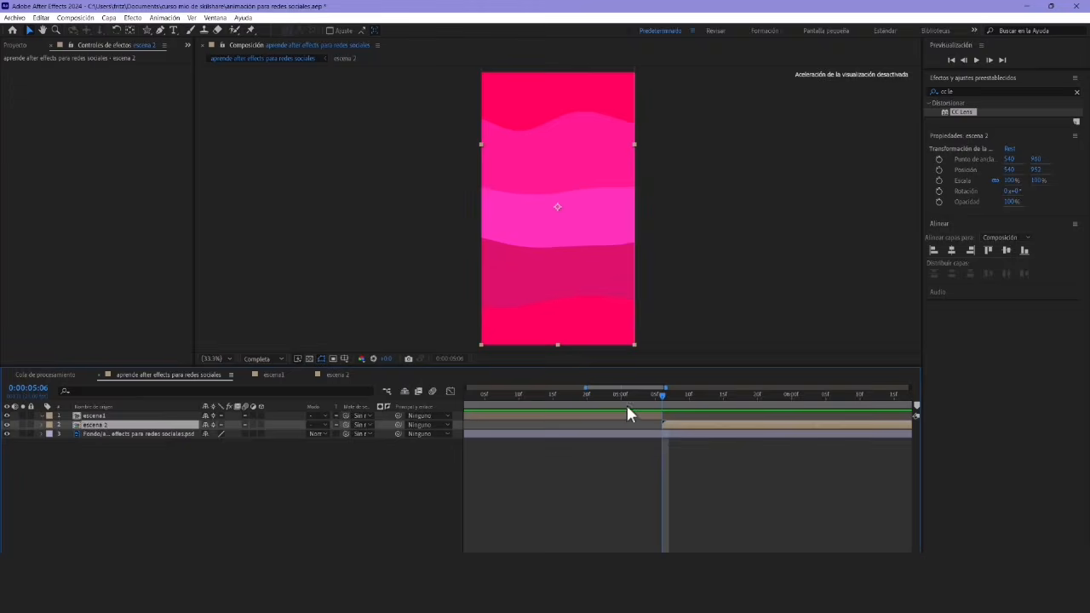
# Find the CC Lens effect and apply it to the escena1 layer
pyautogui.moveTo(630, 396); pyautogui.dragTo(649, 396)
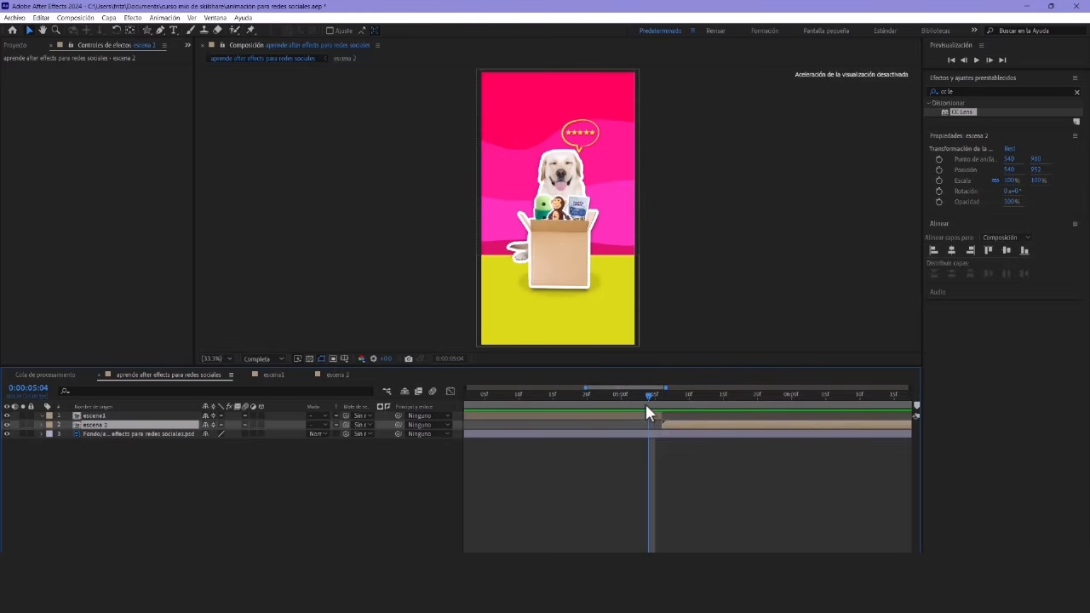
pyautogui.click(670, 414)
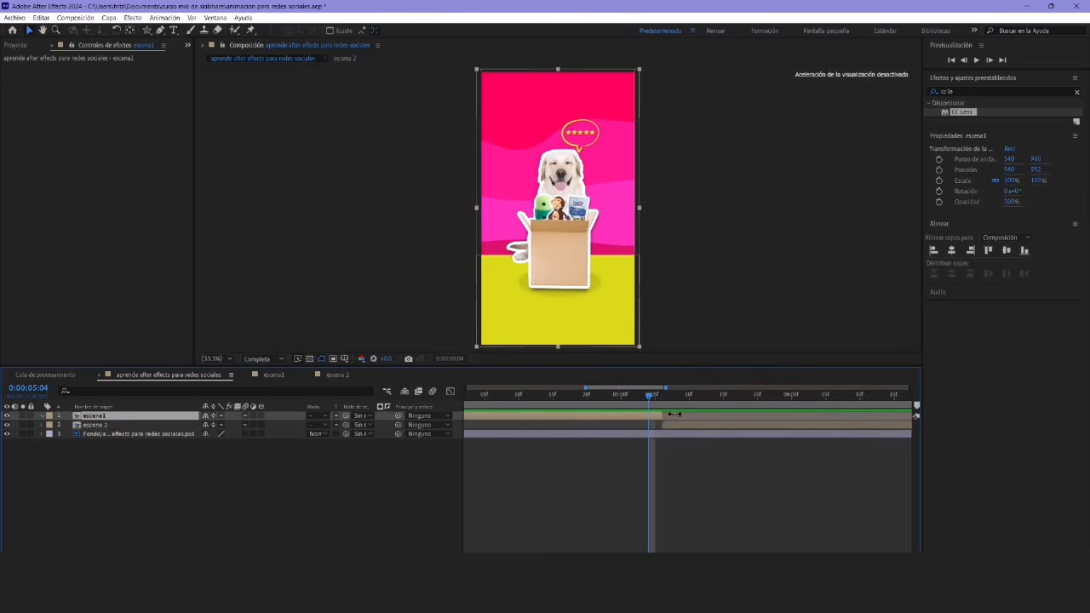
pyautogui.click(947, 91)
pyautogui.press('BackSpace')
pyautogui.write('cc lens')
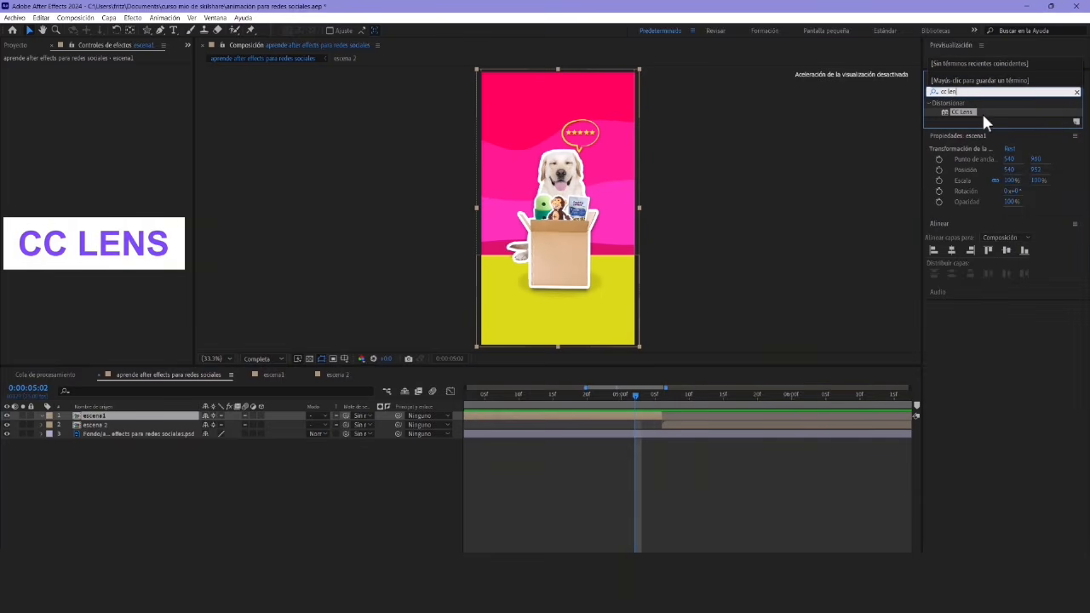
pyautogui.doubleClick(979, 112)
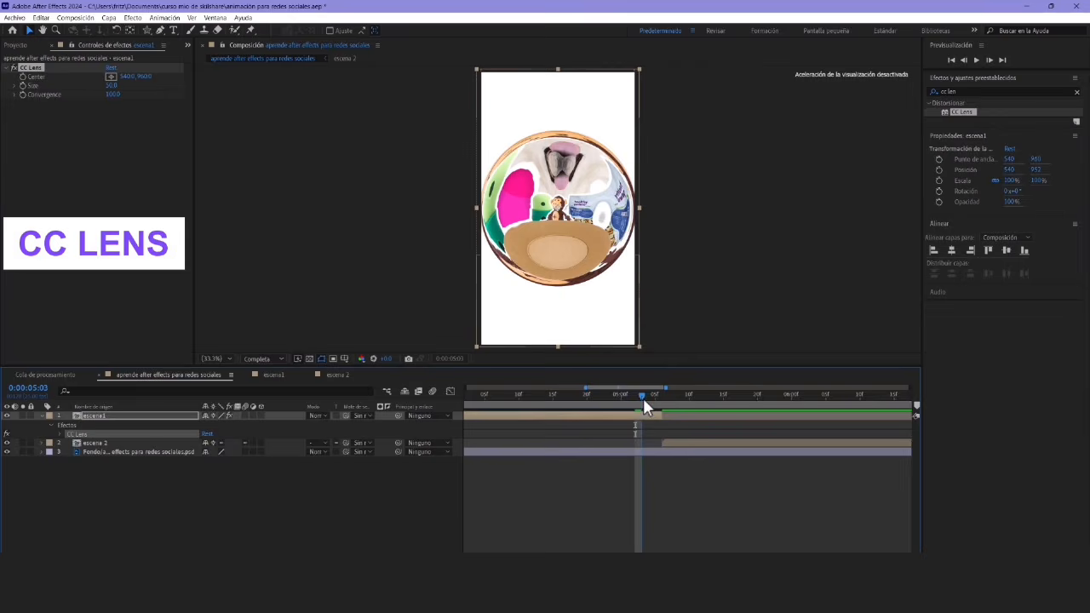
# Set CC Lens Size on escena1 to 500, keyframe it at 0:00:05:00, and move the playhead to 0:00:05:05
pyautogui.moveTo(643, 398); pyautogui.dragTo(625, 411)
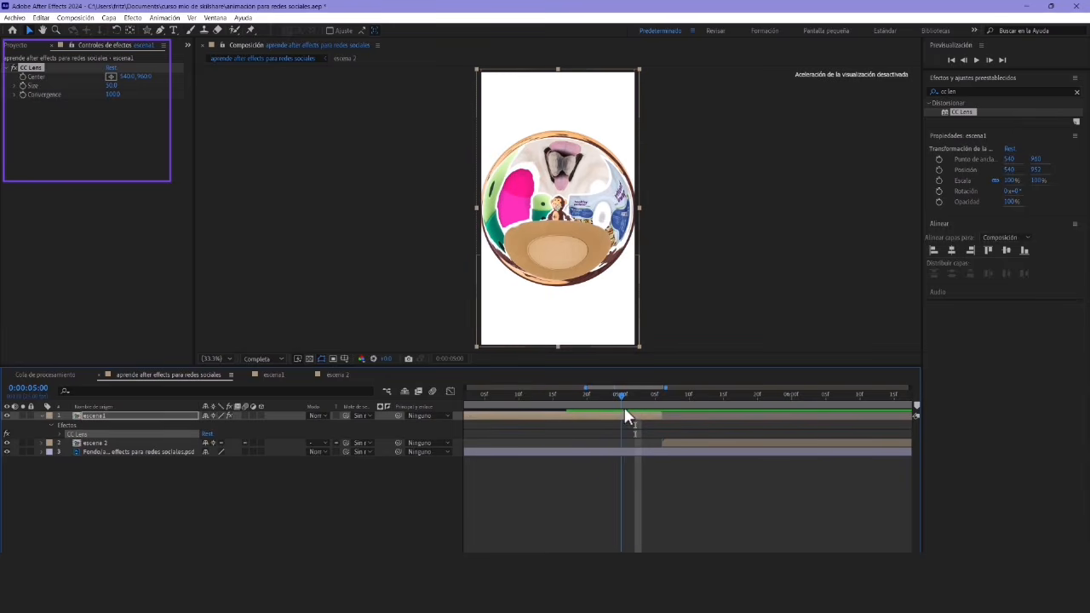
pyautogui.moveTo(113, 86); pyautogui.dragTo(830, 118)
pyautogui.moveTo(1064, 132); pyautogui.dragTo(1066, 132)
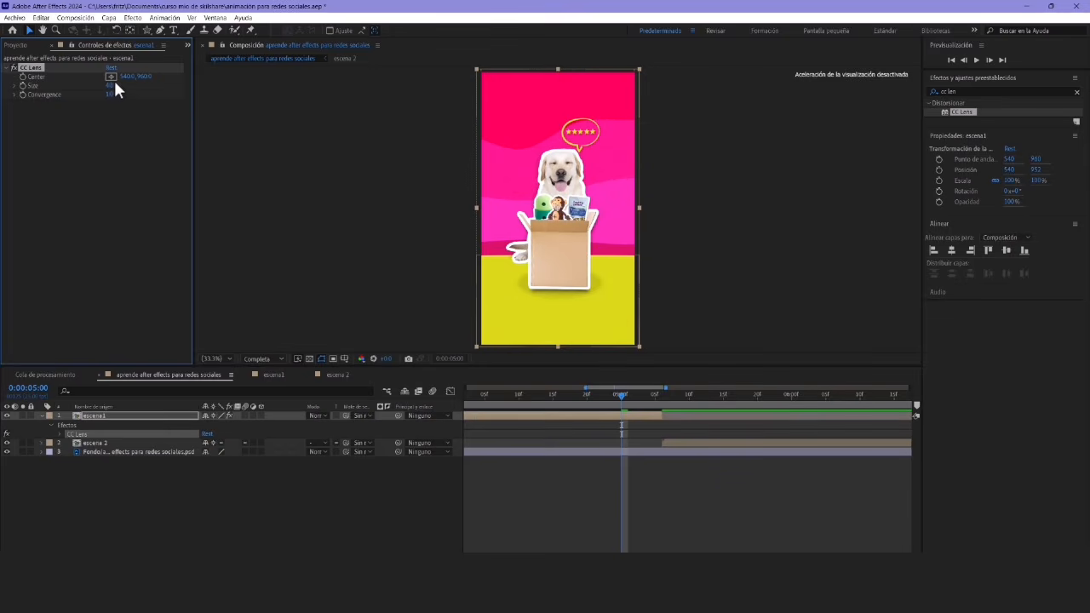
pyautogui.moveTo(112, 86); pyautogui.dragTo(4, 124)
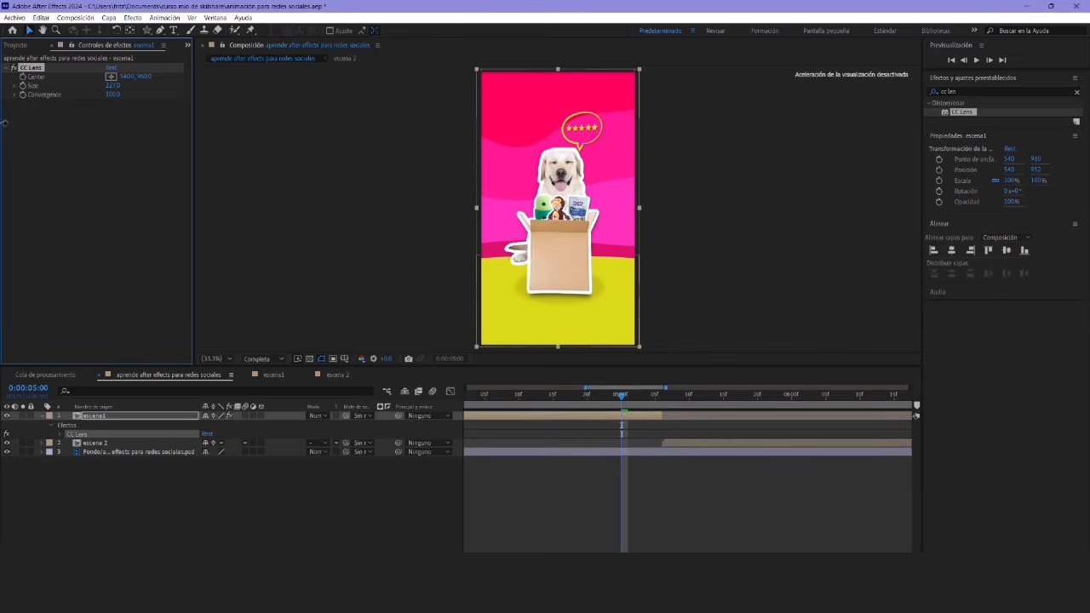
pyautogui.hotkey('ctrl', 'z')
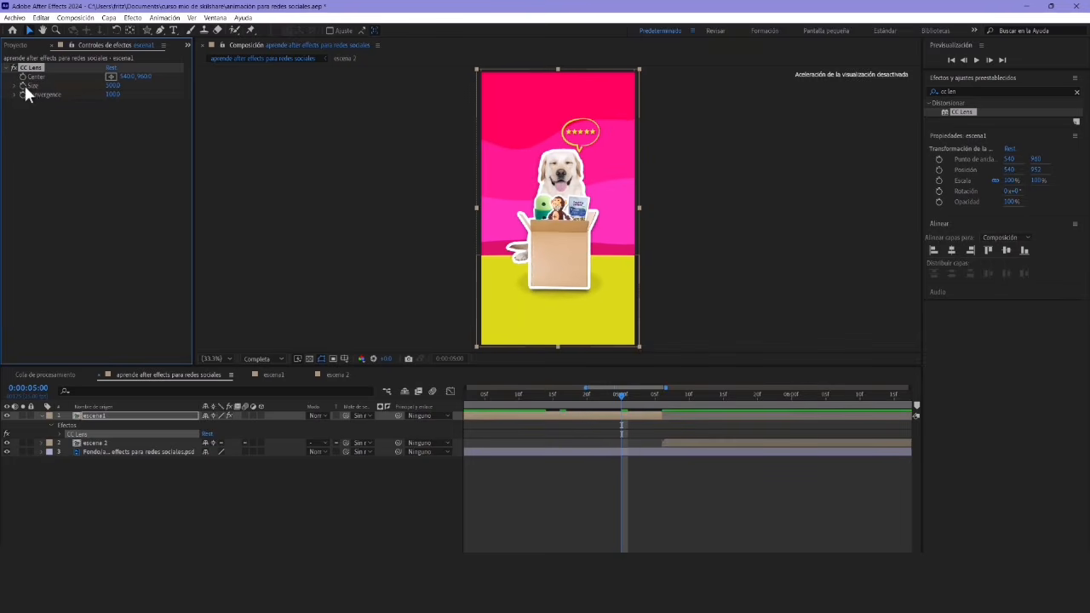
pyautogui.click(657, 396)
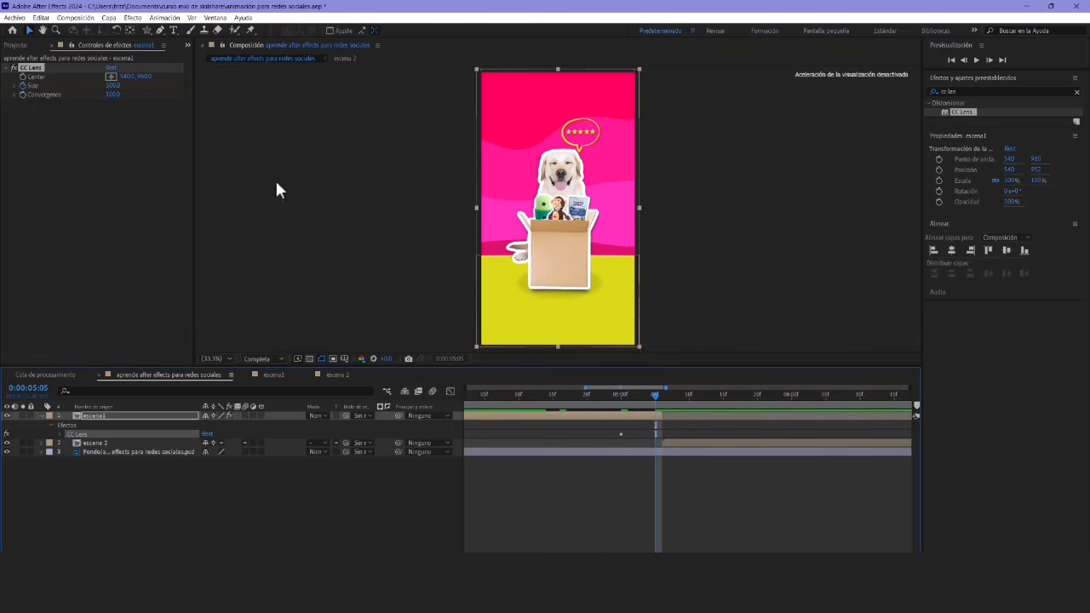
# Reduce CC Lens Size on escena1 to 40 at 0:00:05:05
pyautogui.moveTo(114, 86); pyautogui.dragTo(3, 189)
pyautogui.moveTo(112, 86); pyautogui.dragTo(25, 131)
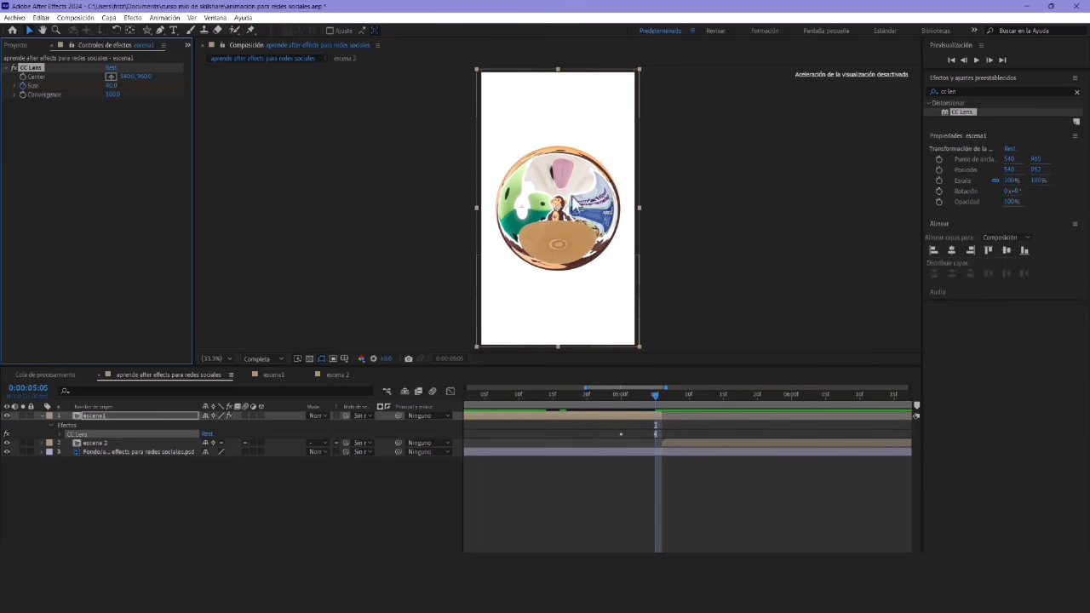
# Shift the escena 2 layer about two frames earlier so it overlaps the end of escena1
pyautogui.click(646, 451)
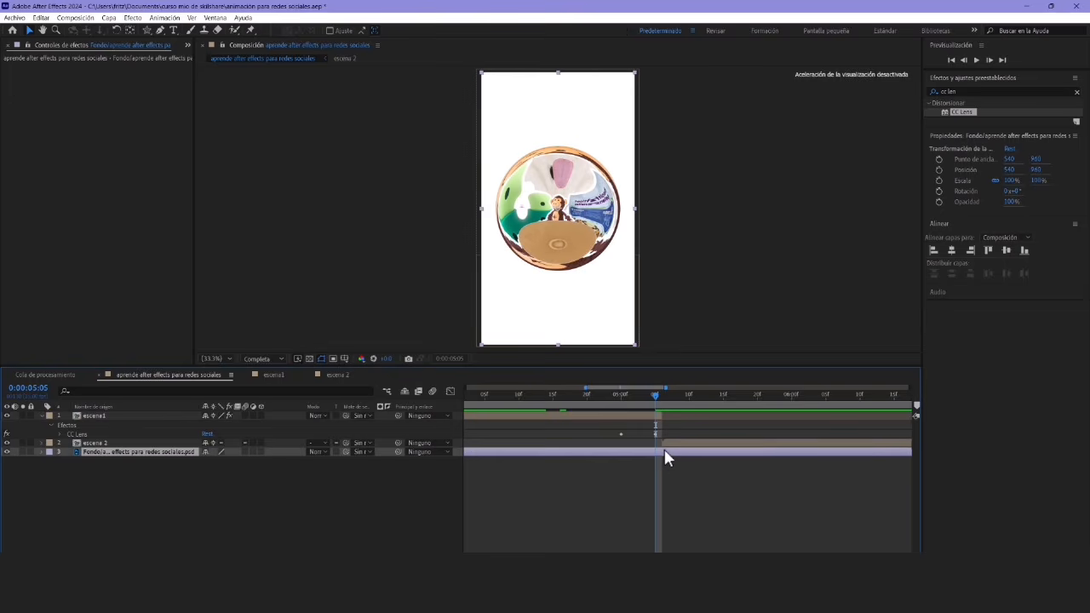
pyautogui.click(669, 444)
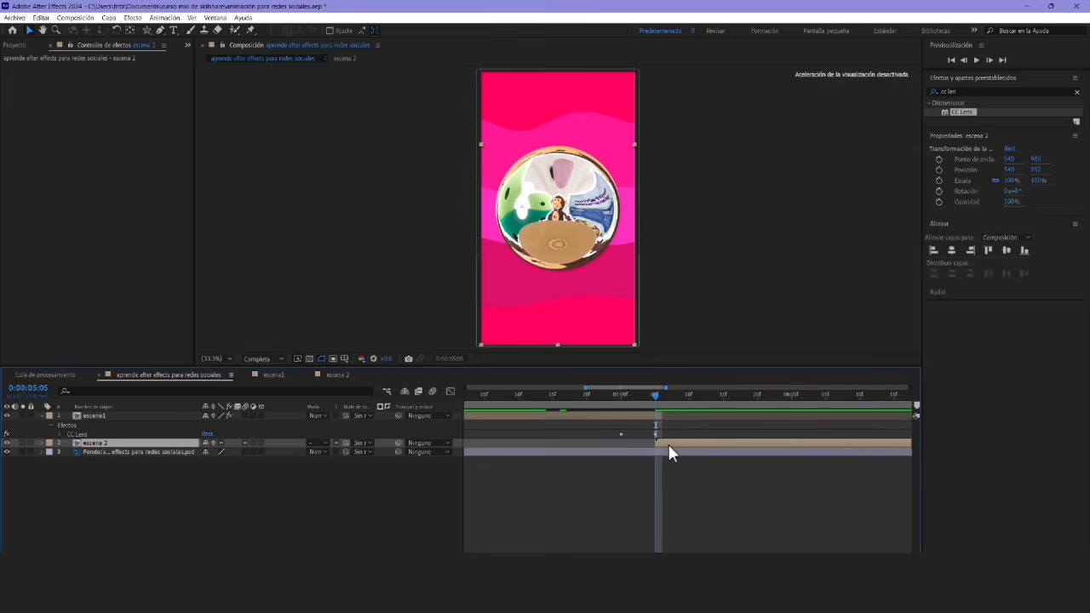
pyautogui.moveTo(669, 444); pyautogui.dragTo(660, 444)
# Set the CC Lens Size keyframe of escena1 at 0:00:05:05 to 0
pyautogui.moveTo(655, 393); pyautogui.dragTo(632, 408)
pyautogui.click(655, 434)
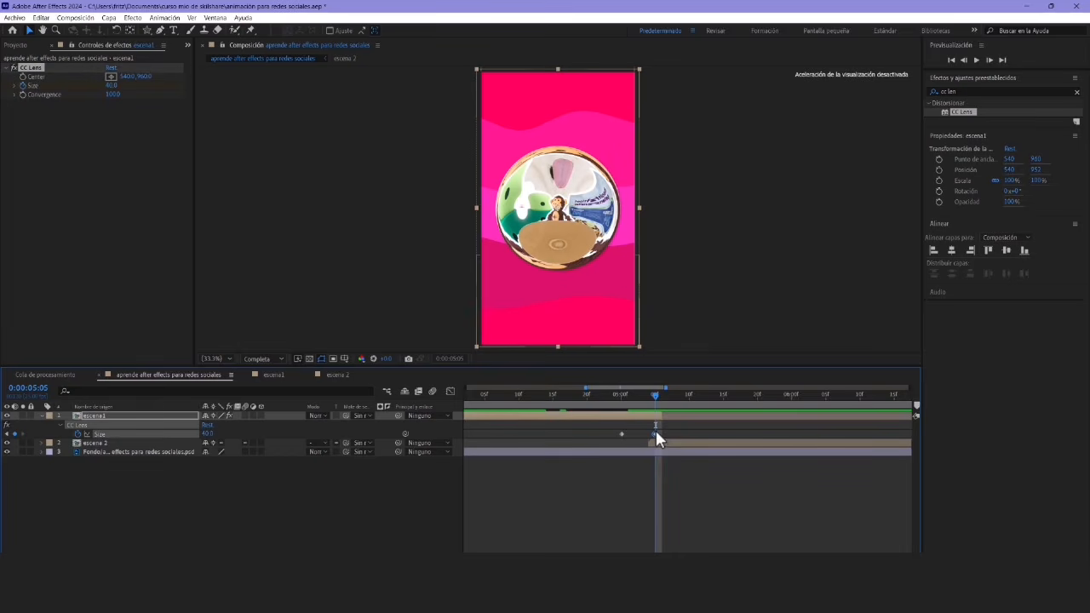
pyautogui.click(112, 85)
pyautogui.write('0')
pyautogui.press('Return')
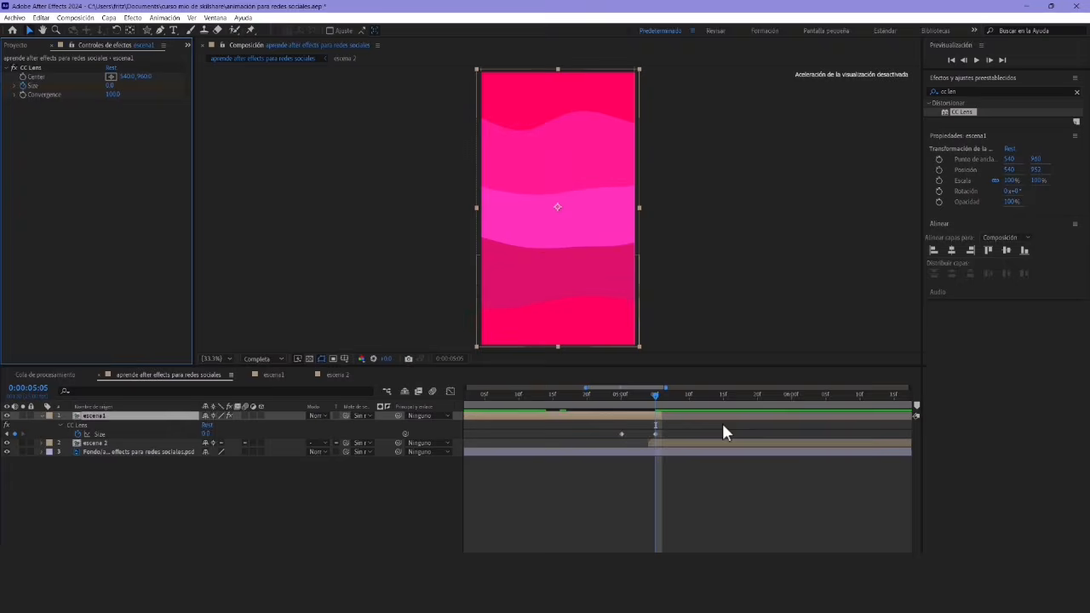
# Preview the lens transition from escena1 to escena 2, starting at 0:00:04:23
pyautogui.click(608, 397)
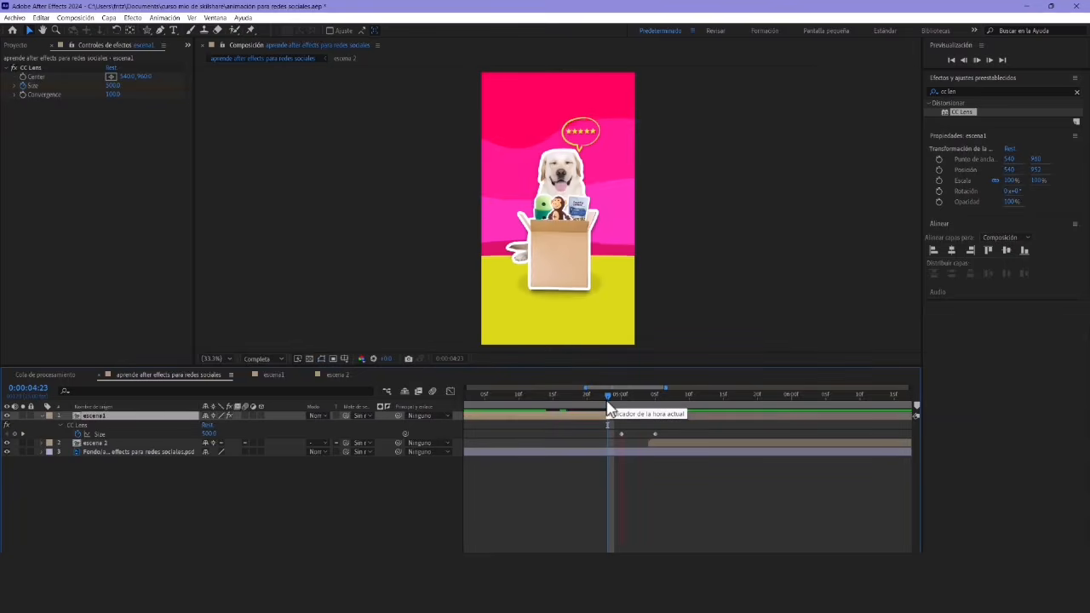
pyautogui.press('space')
pyautogui.press('space')
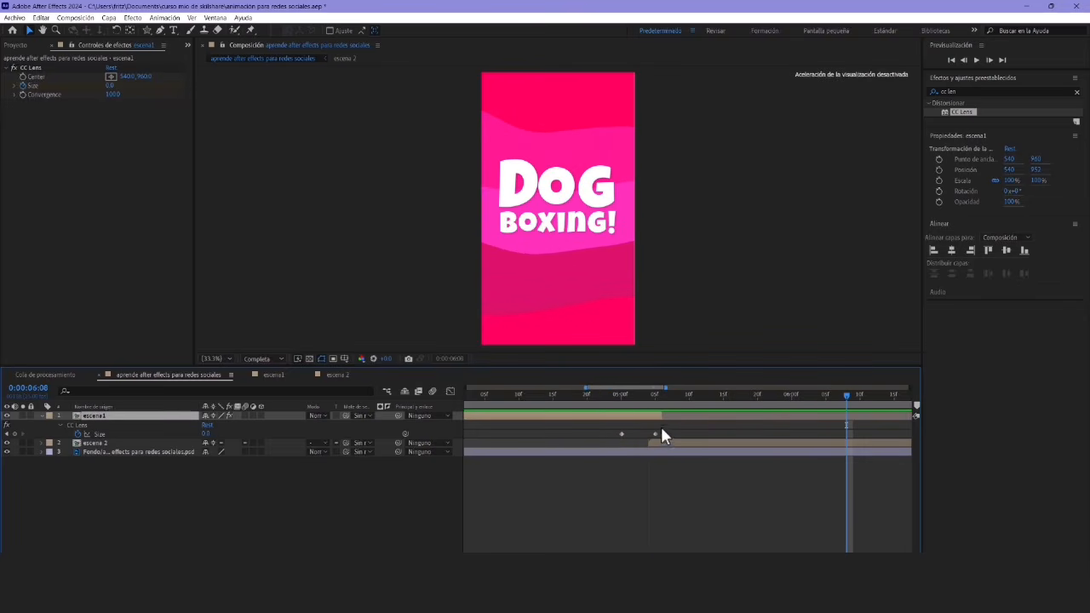
# Move the first Size keyframe to about 0:00:04:13, shift escena 2 to start at about 0:00:05:01, and preview
pyautogui.moveTo(518, 402); pyautogui.dragTo(513, 402)
pyautogui.moveTo(622, 435); pyautogui.dragTo(539, 436)
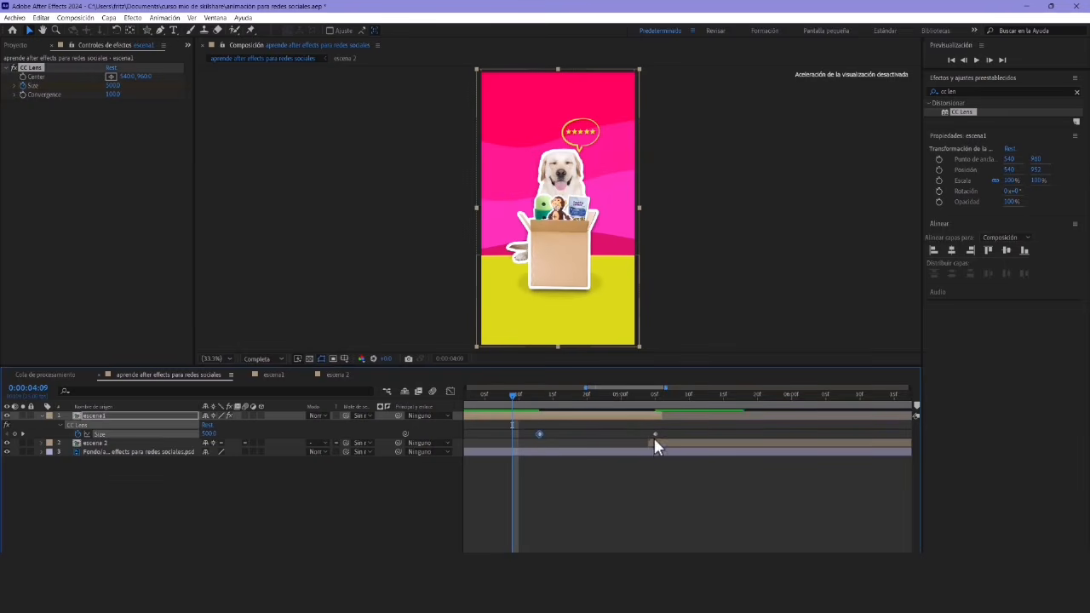
pyautogui.moveTo(655, 443); pyautogui.dragTo(633, 445)
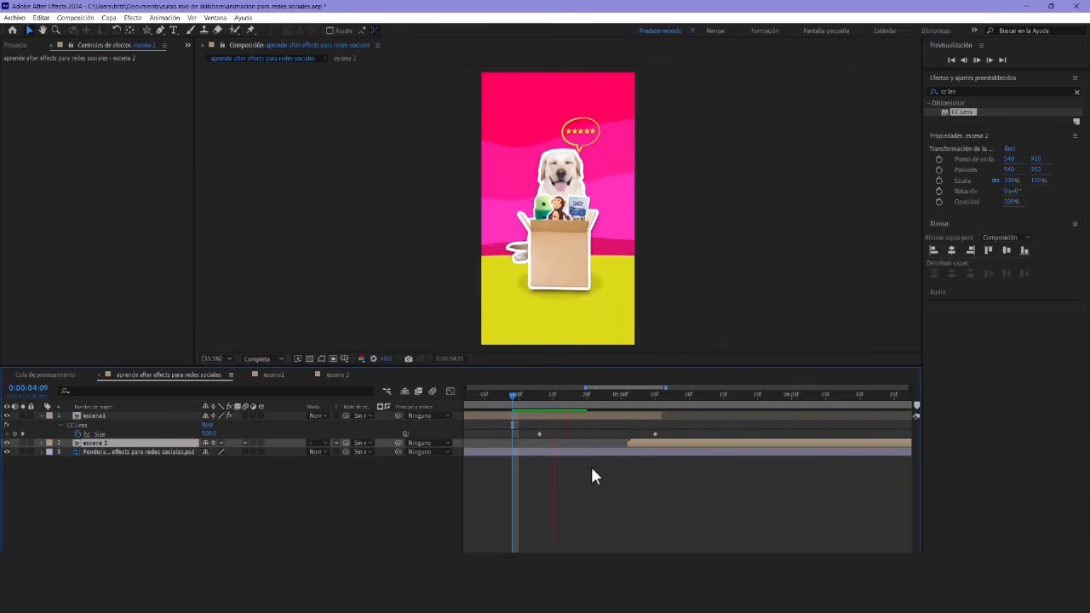
pyautogui.press('space')
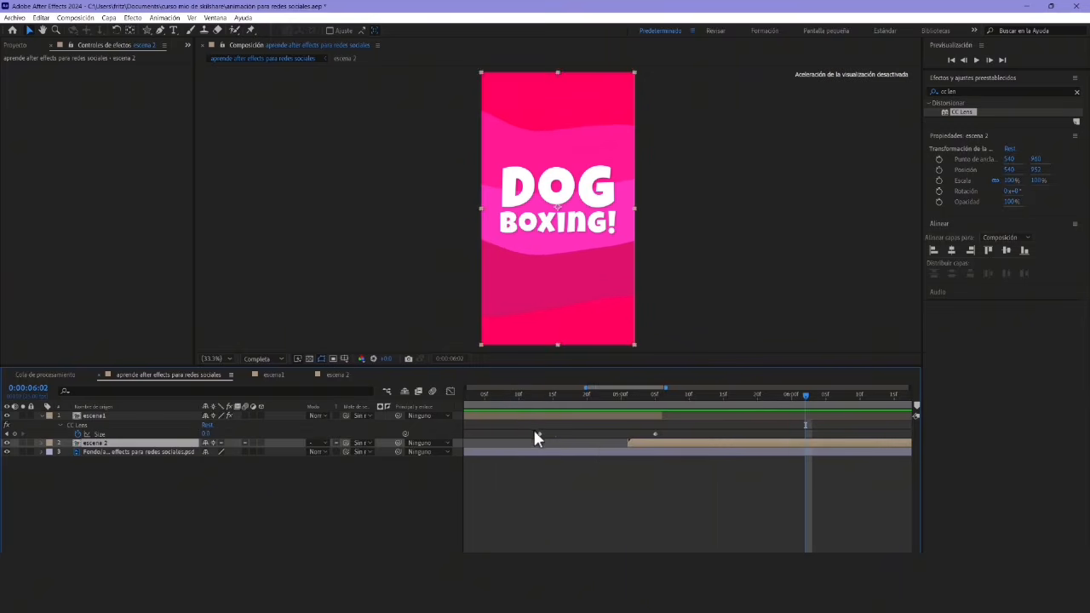
# Apply Easy Ease to both CC Lens Size keyframes of escena1 and preview from 0:00:04:08
pyautogui.moveTo(529, 430); pyautogui.dragTo(608, 435)
pyautogui.rightClick(656, 434)
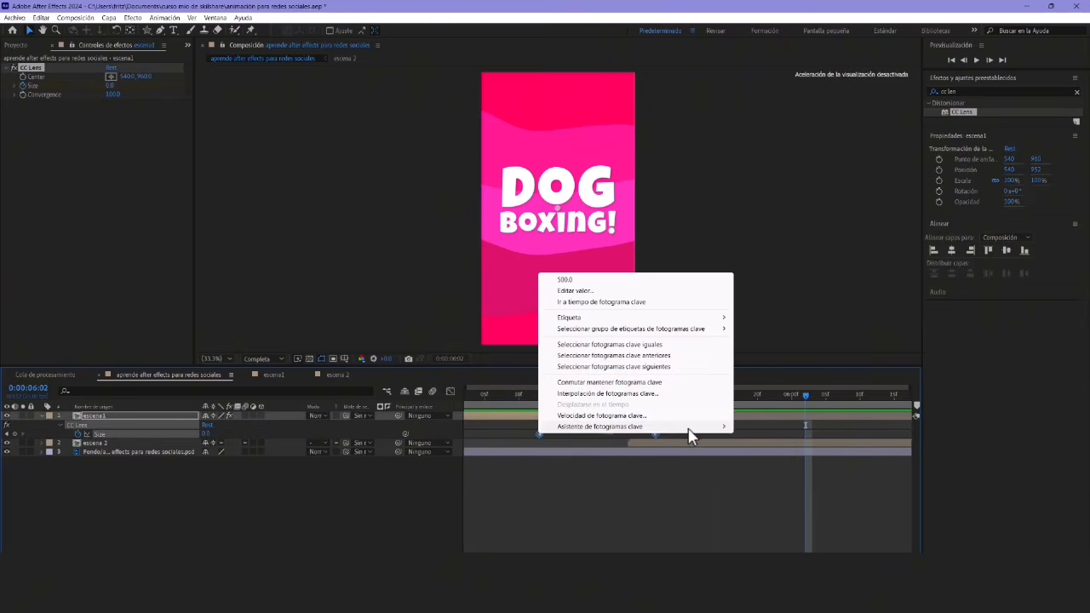
pyautogui.moveTo(689, 427)
pyautogui.click(789, 483)
pyautogui.click(506, 399)
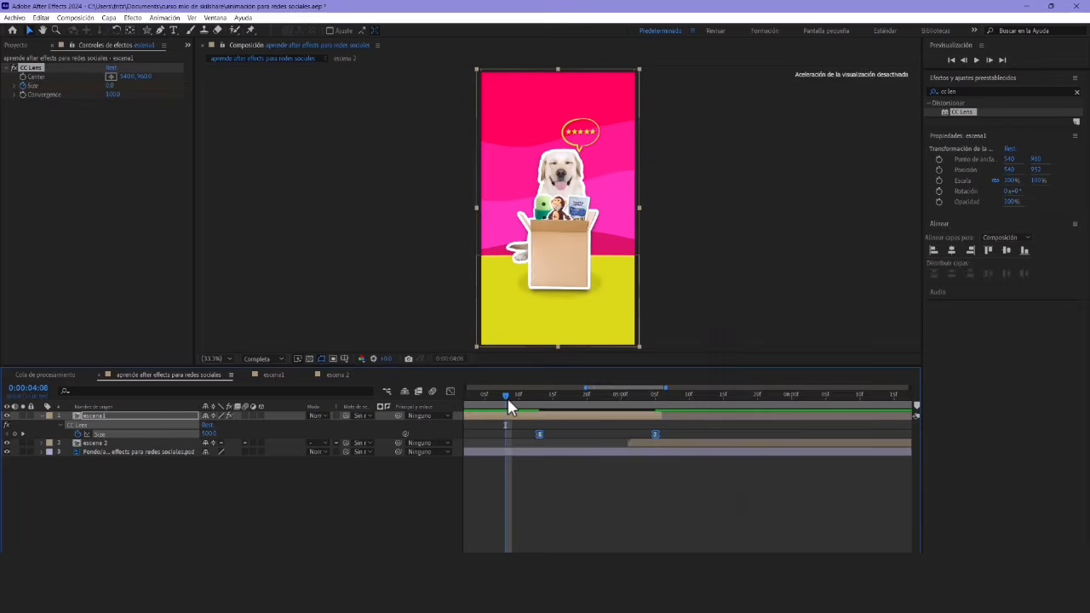
pyautogui.press('space')
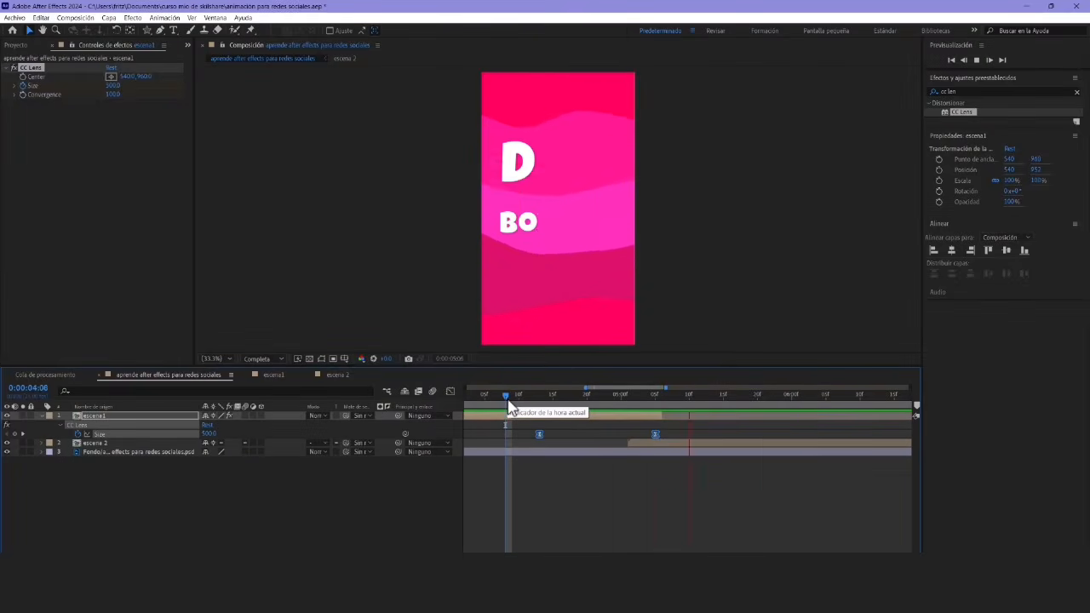
# Move the first CC Lens Size keyframe of escena1 to about 0:00:04:17 and preview the faster transition from 0:00:04:12
pyautogui.moveTo(508, 408); pyautogui.dragTo(534, 397)
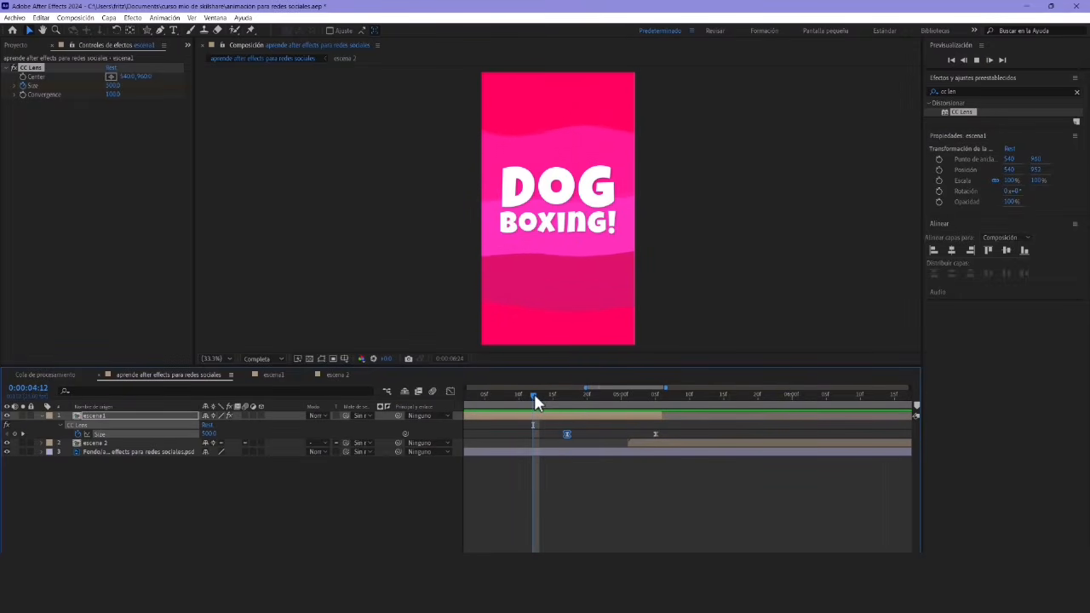
pyautogui.press('space')
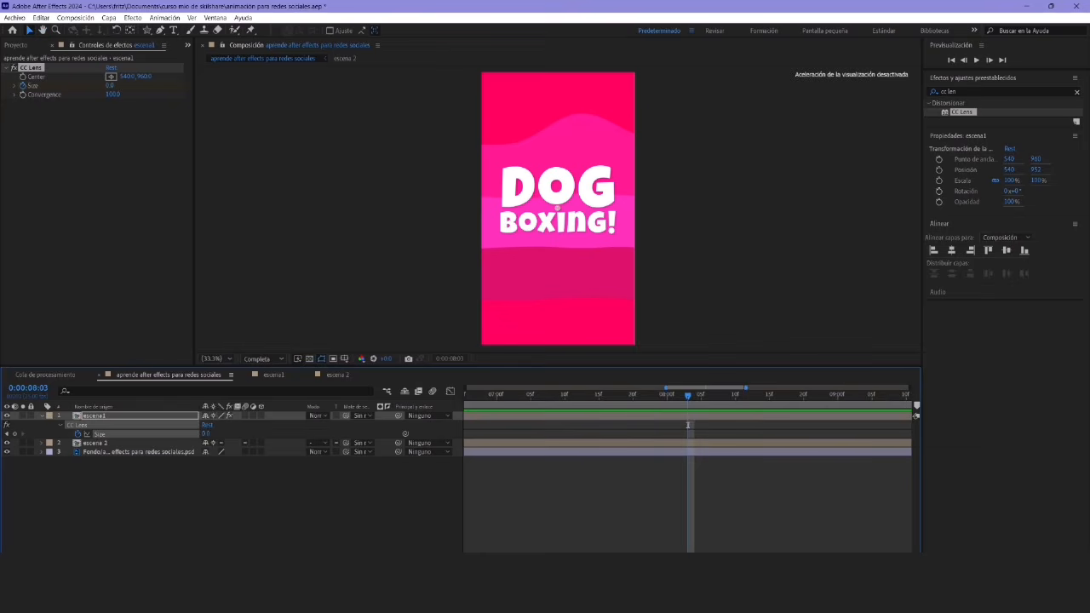
# Preview the full animation across both scenes, starting at about 0:00:01:00
pyautogui.press('-')
pyautogui.press('-')
pyautogui.press('-')
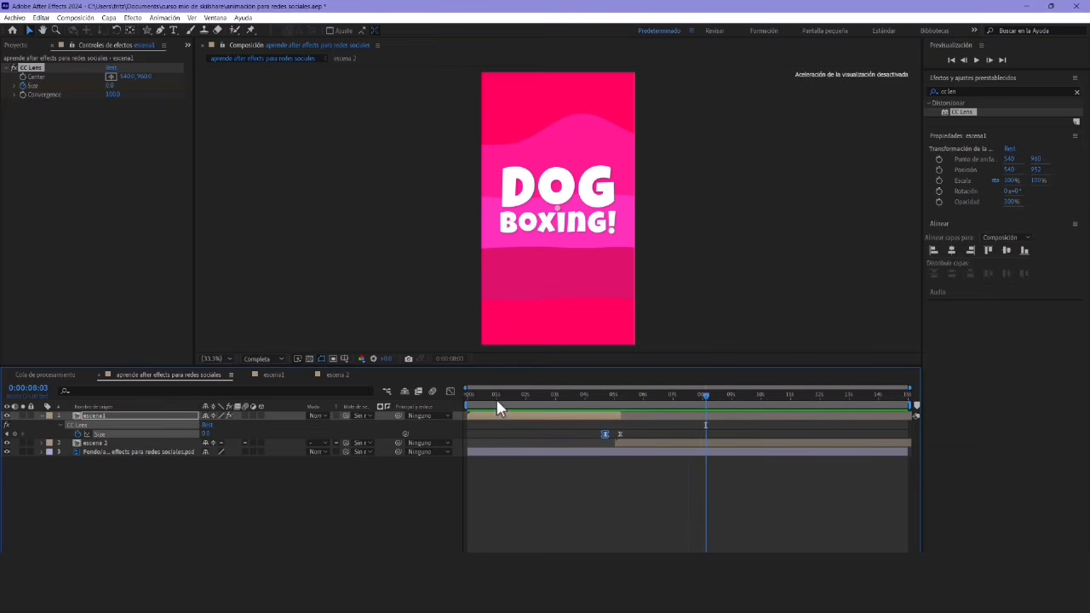
pyautogui.click(496, 396)
pyautogui.press('space')
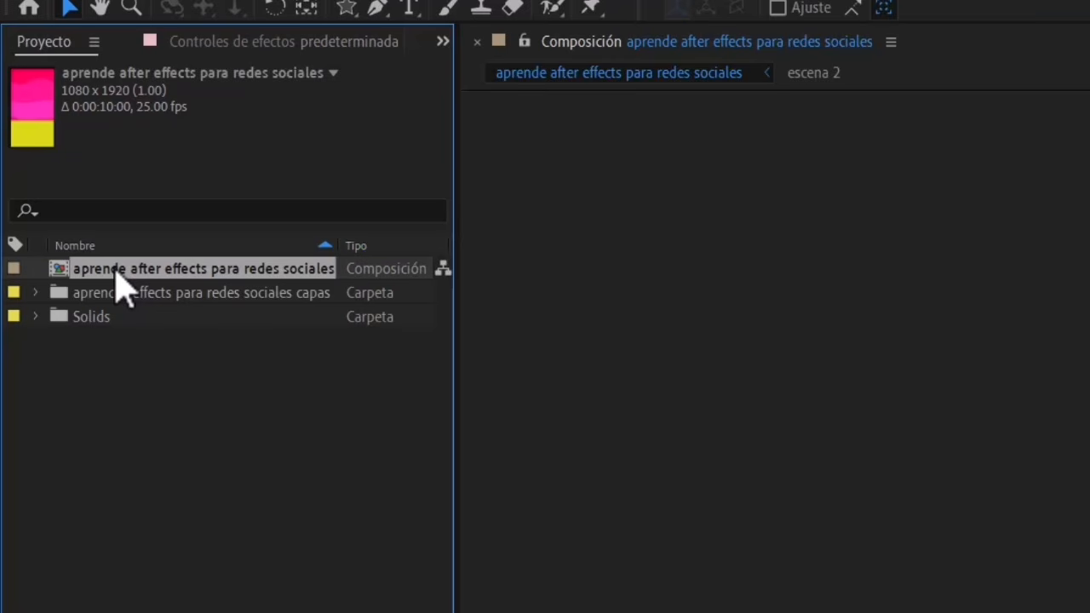
# Duplicate the aprende after effects para redes sociales composition and rename the copy versión cuadrada
pyautogui.hotkey('ctrl', 'd')
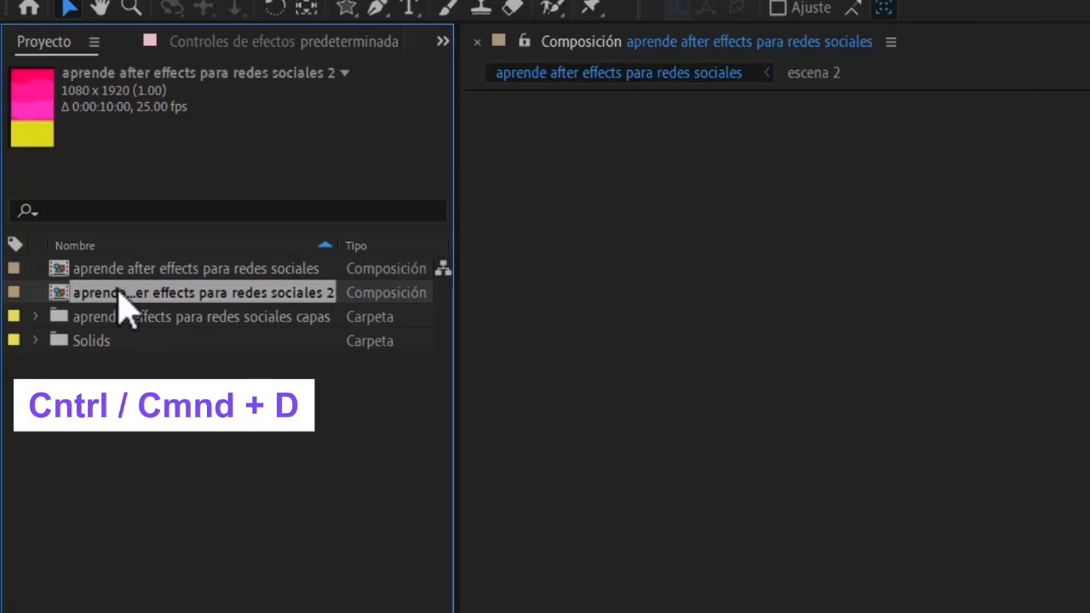
pyautogui.rightClick(122, 305)
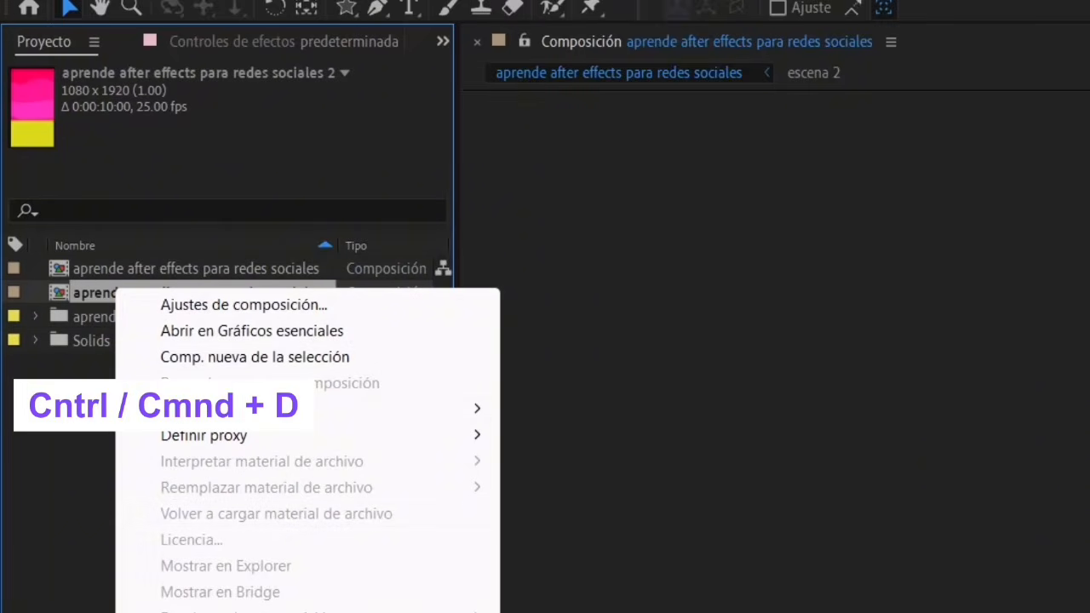
pyautogui.click(205, 612)
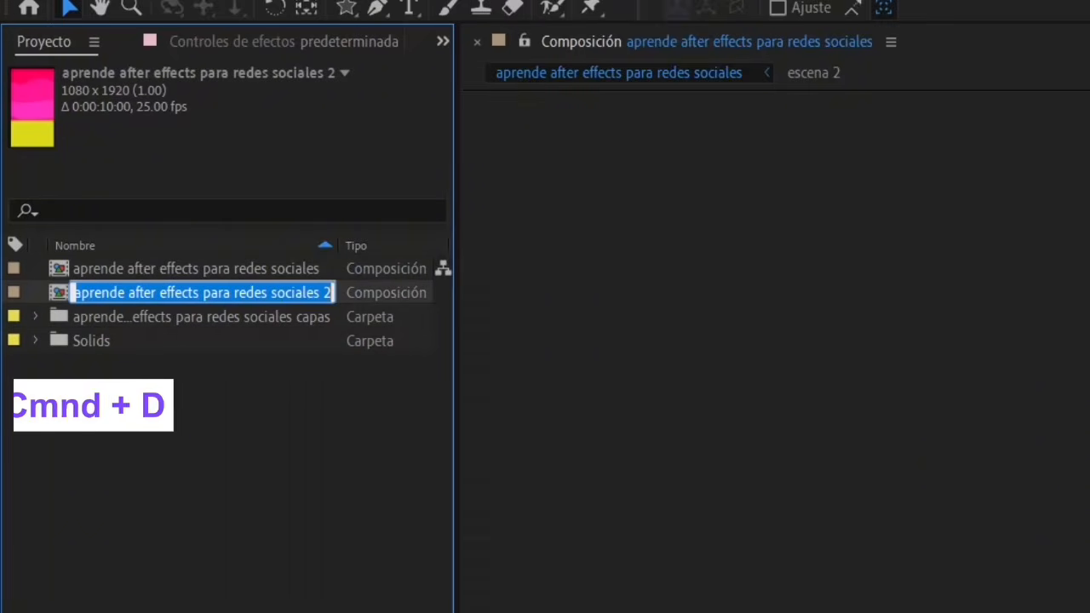
pyautogui.write('versión cuadrada')
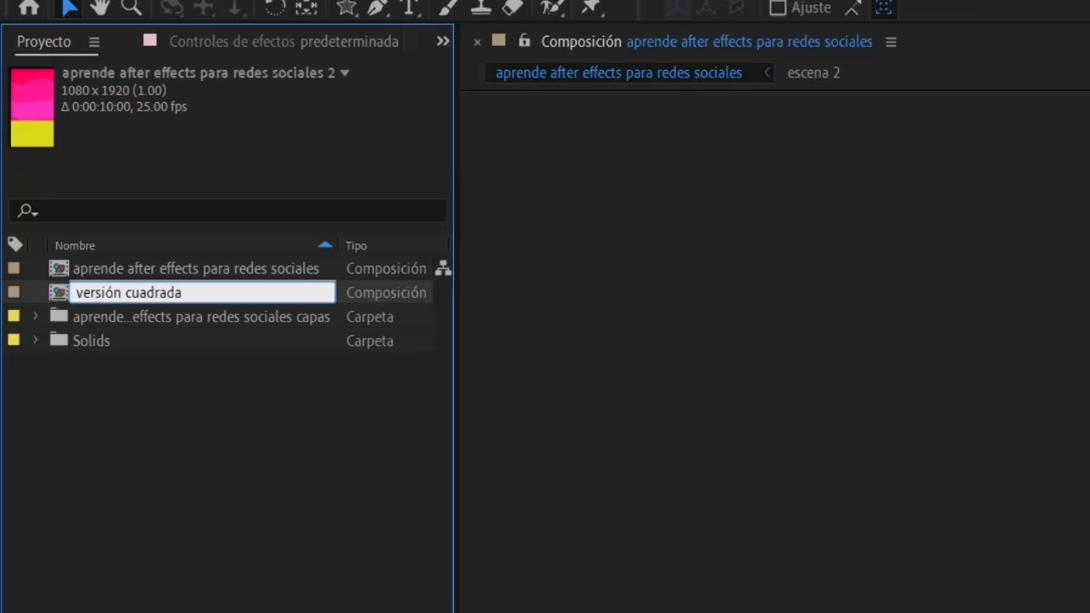
pyautogui.click(126, 340)
# Duplicate the versión cuadrada composition and rename the copy versión horizontal
pyautogui.click(122, 344)
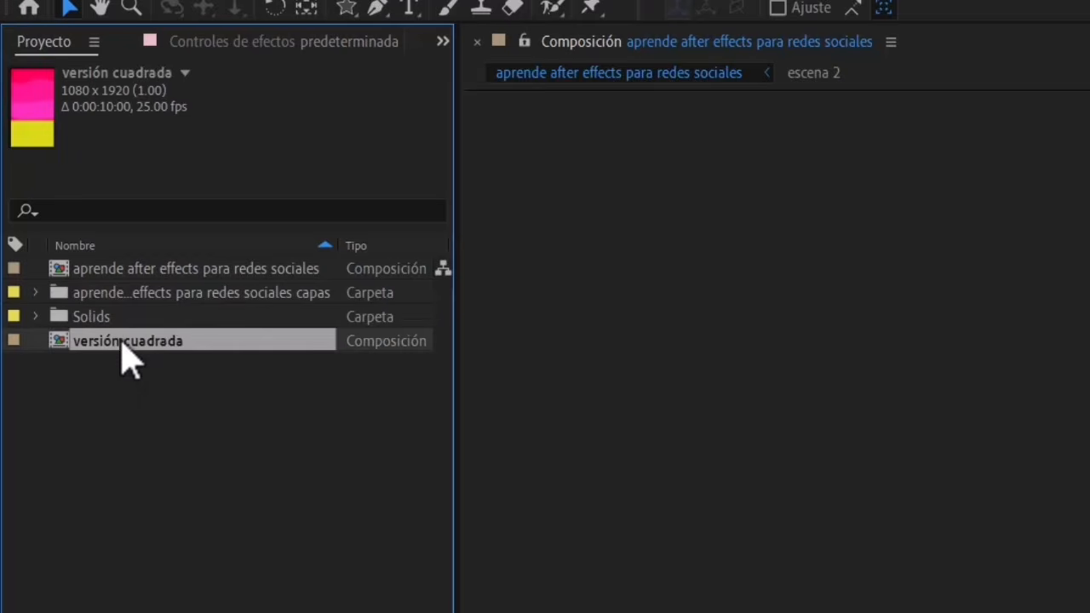
pyautogui.hotkey('ctrl', 'd')
pyautogui.rightClick(127, 364)
pyautogui.press('Escape')
pyautogui.press('Return')
pyautogui.write('vers')
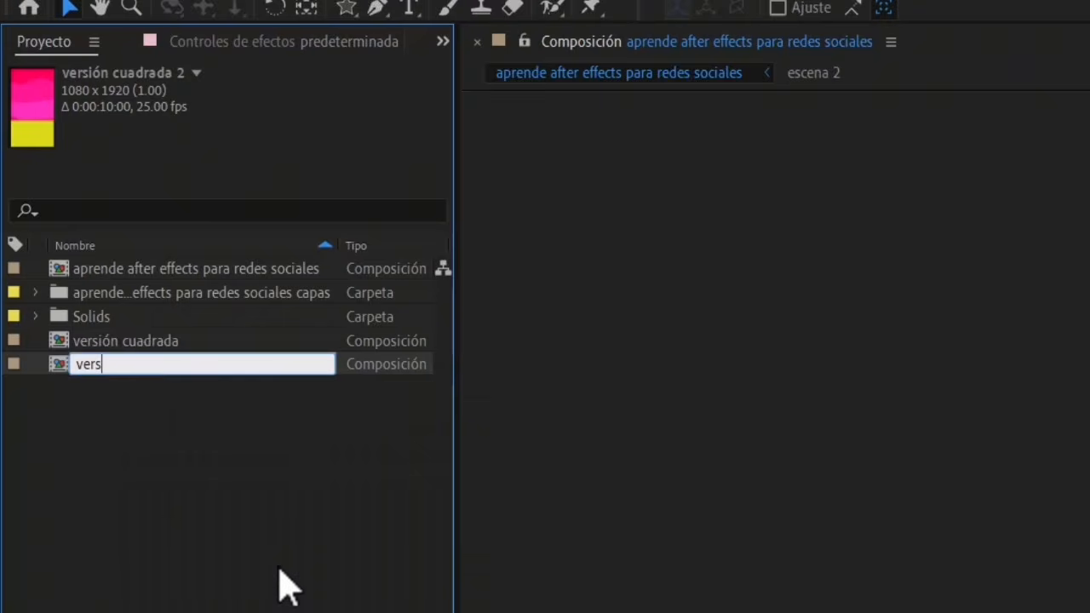
pyautogui.write('ión horizontal')
pyautogui.press('Return')
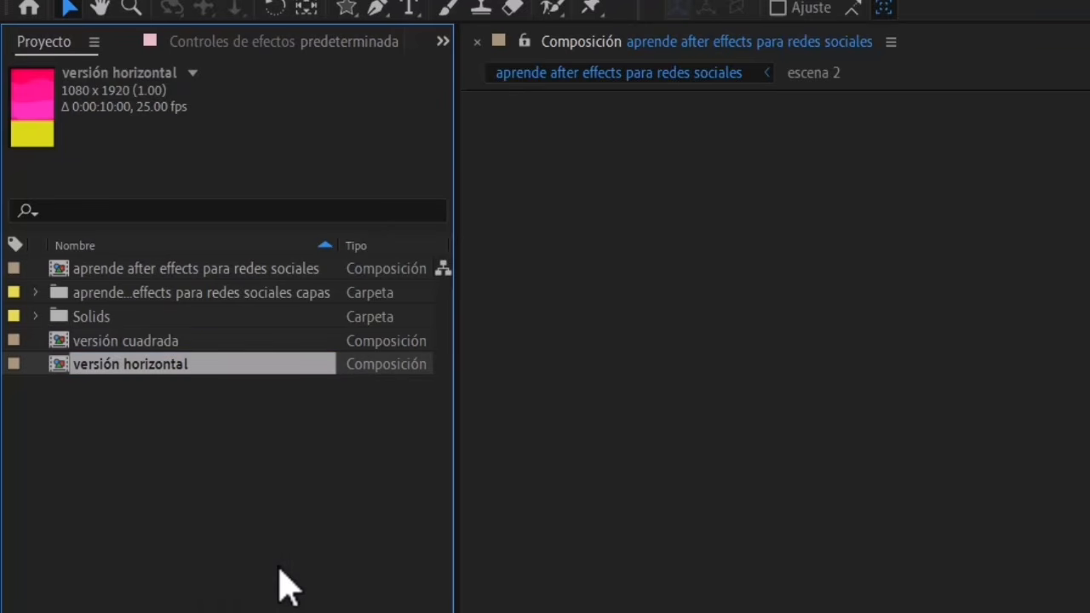
# Rename the original aprende after effects para redes sociales composition as versión vertical
pyautogui.click(189, 270)
pyautogui.rightClick(192, 271)
pyautogui.press('Escape')
pyautogui.press('Return')
pyautogui.write('versión vertical')
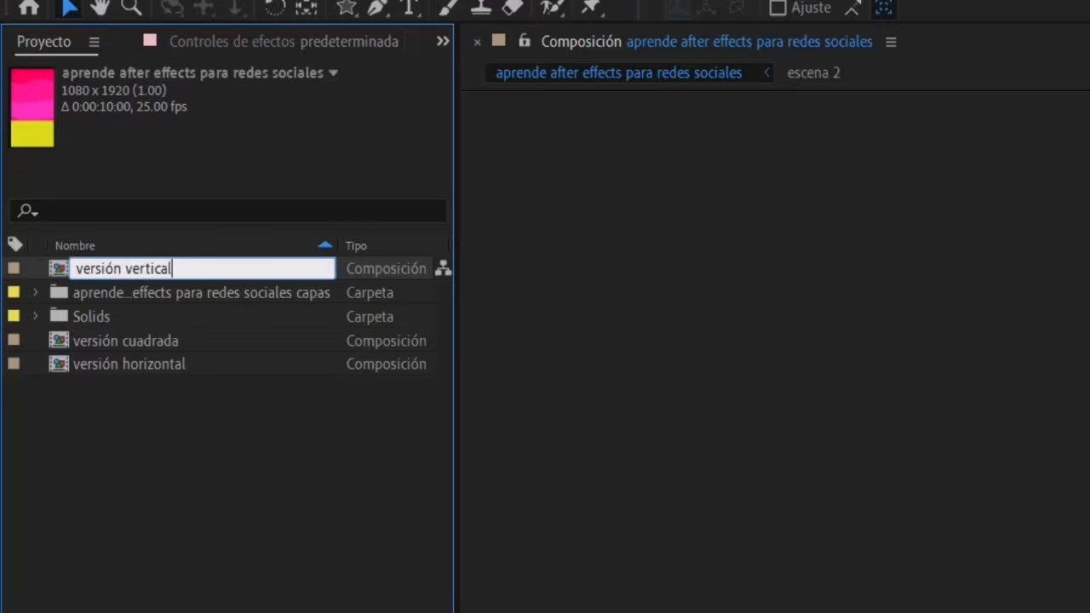
pyautogui.press('Return')
pyautogui.click(180, 317)
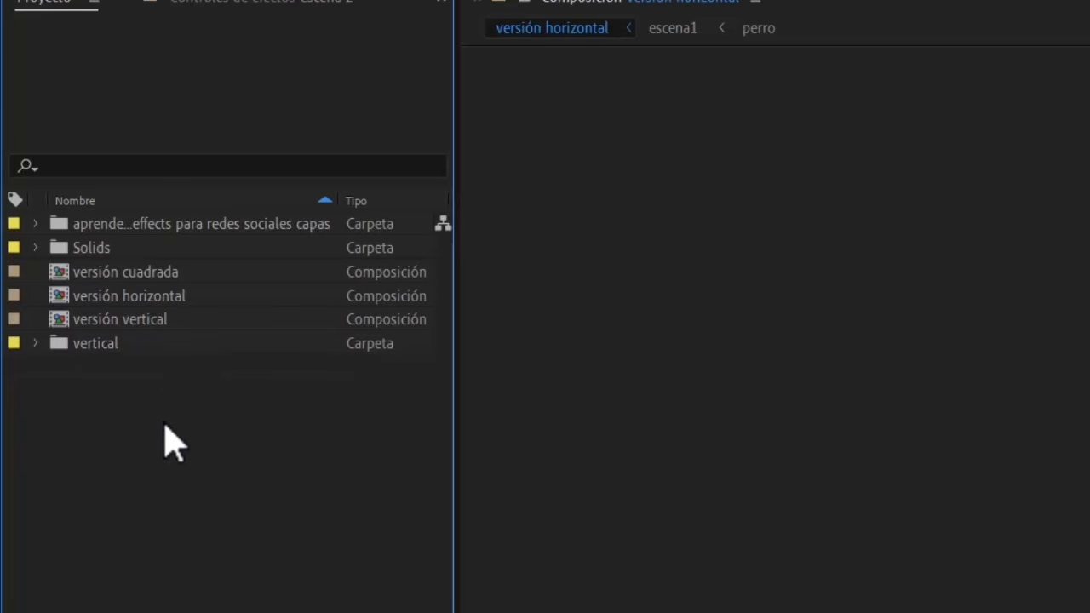
# Create two project folders named cuadrado and horizontal
pyautogui.rightClick(167, 430)
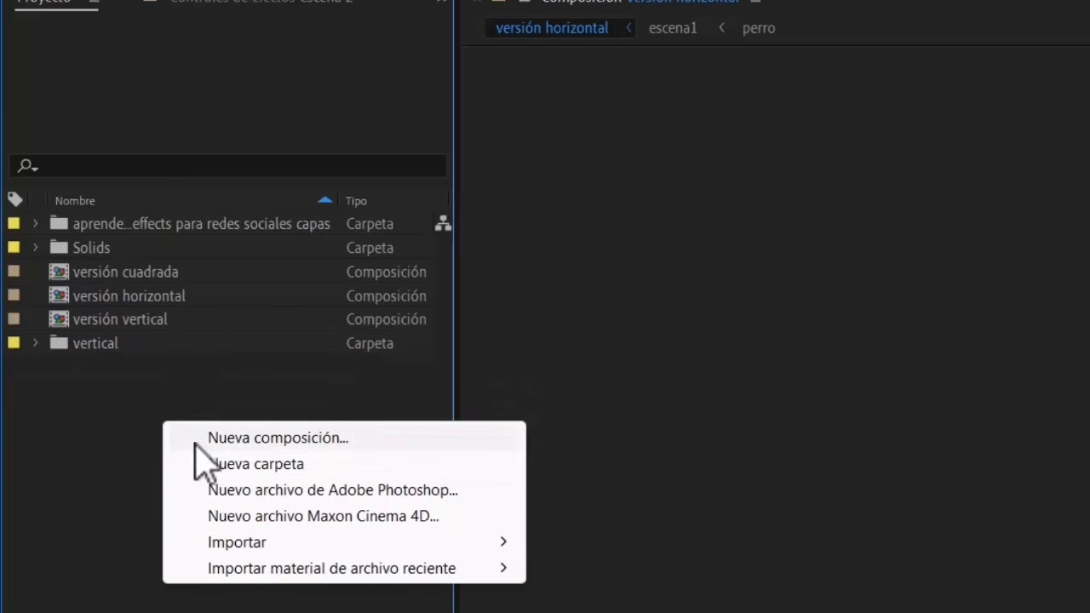
pyautogui.click(206, 466)
pyautogui.write('cuadrado')
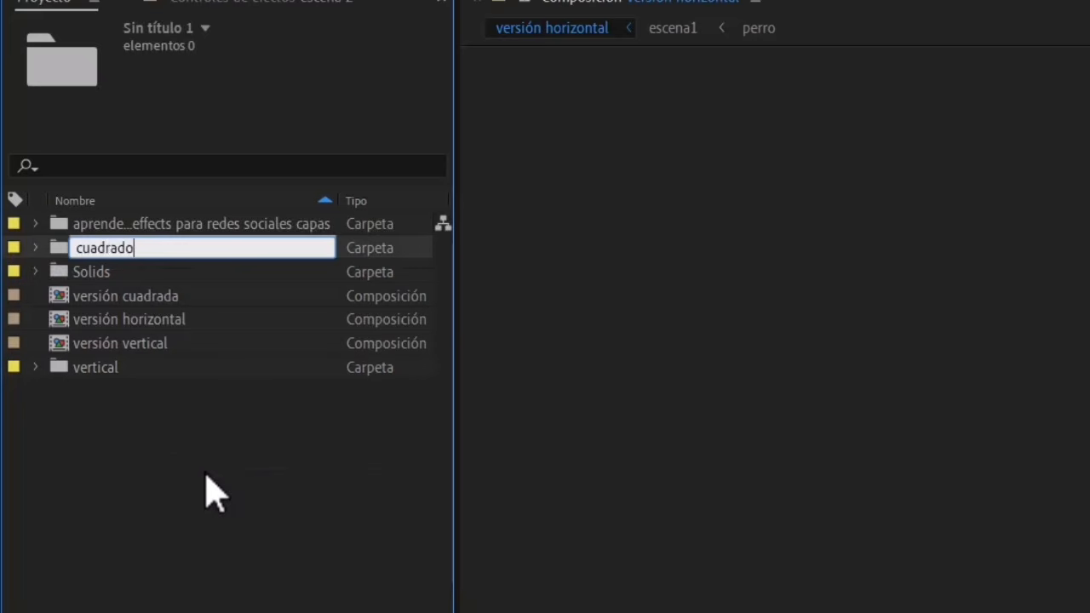
pyautogui.press('Return')
pyautogui.rightClick(206, 491)
pyautogui.click(358, 515)
pyautogui.write('horizontal')
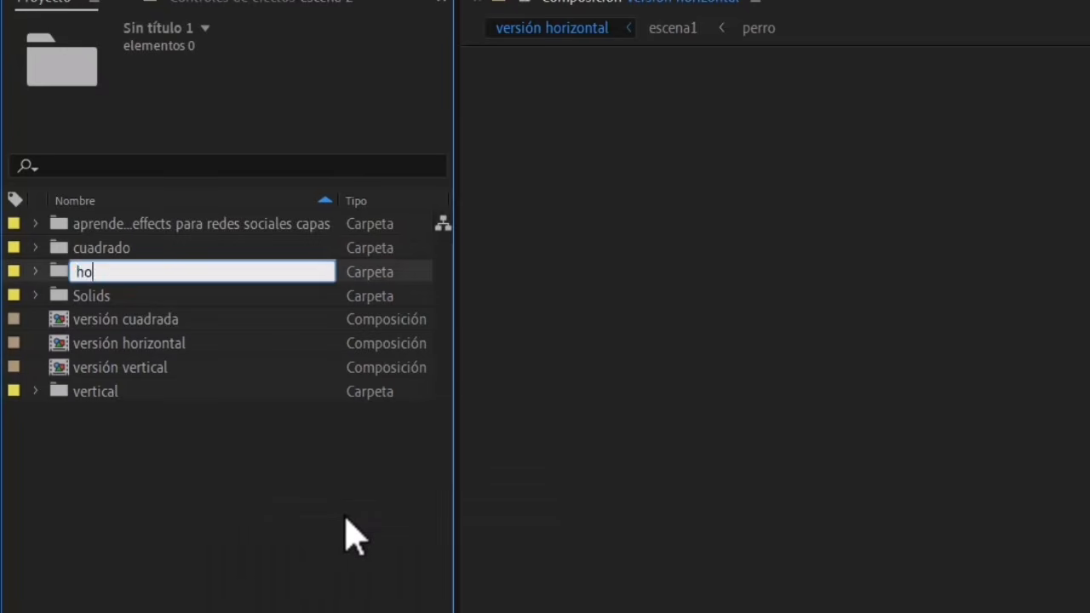
pyautogui.press('Return')
# Move versión cuadrada and versión horizontal into the cuadrado and horizontal folders
pyautogui.click(83, 322)
pyautogui.moveTo(82, 324); pyautogui.dragTo(103, 272)
pyautogui.click(68, 323)
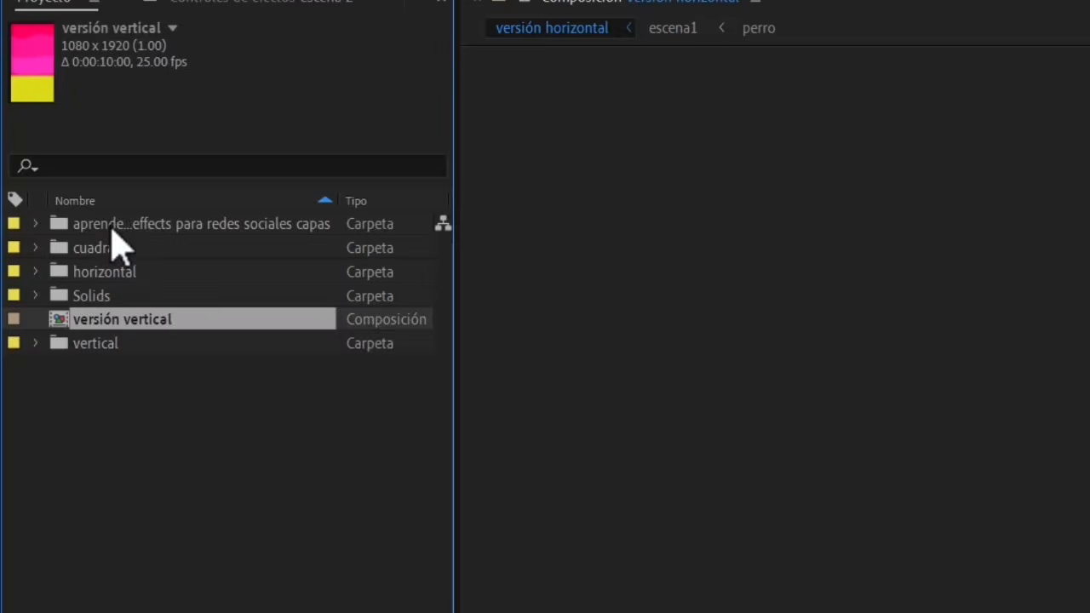
# Move the versión vertical composition and the imported layers folder into the vertical folder
pyautogui.click(110, 227)
pyautogui.click(114, 362)
pyautogui.click(114, 348)
pyautogui.moveTo(113, 322); pyautogui.dragTo(115, 344)
pyautogui.moveTo(133, 227); pyautogui.dragTo(128, 320)
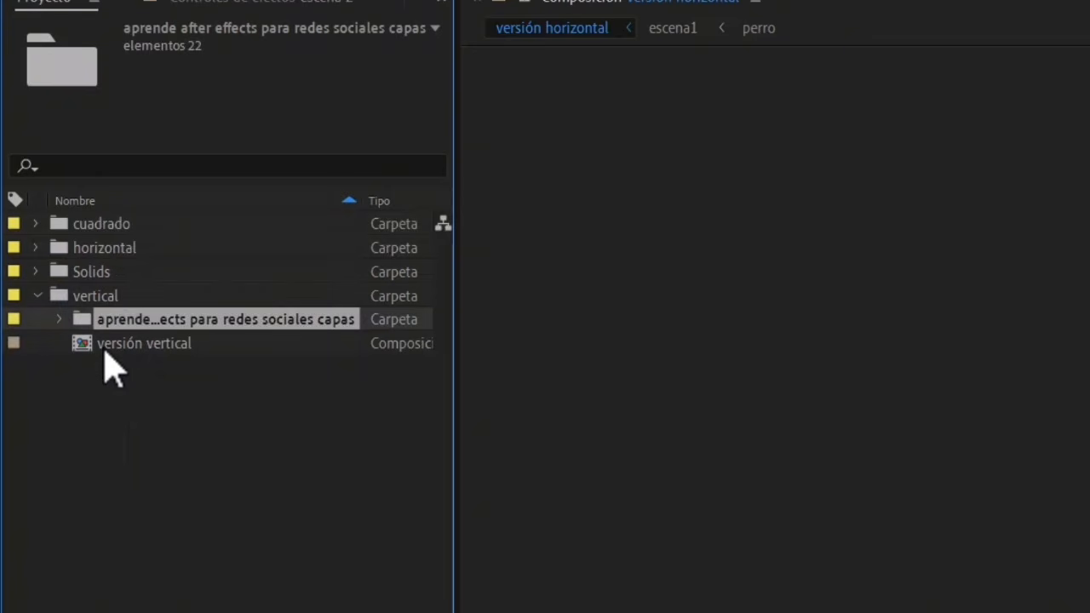
# Locate escena1 inside the layers folder, collapse the folder, and filter the project items by "esce"
pyautogui.click(61, 320)
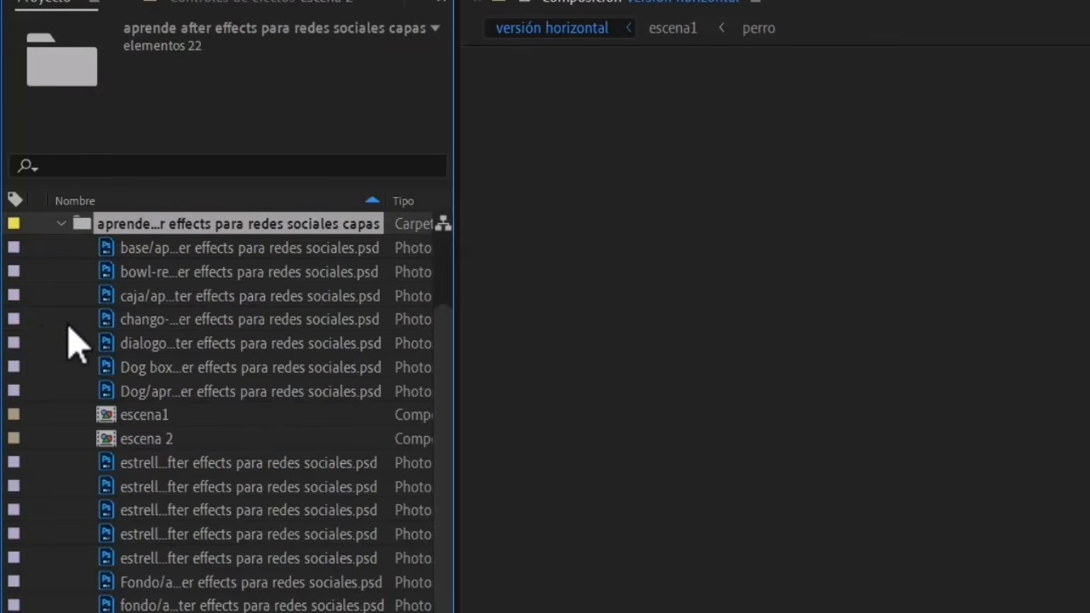
pyautogui.click(128, 418)
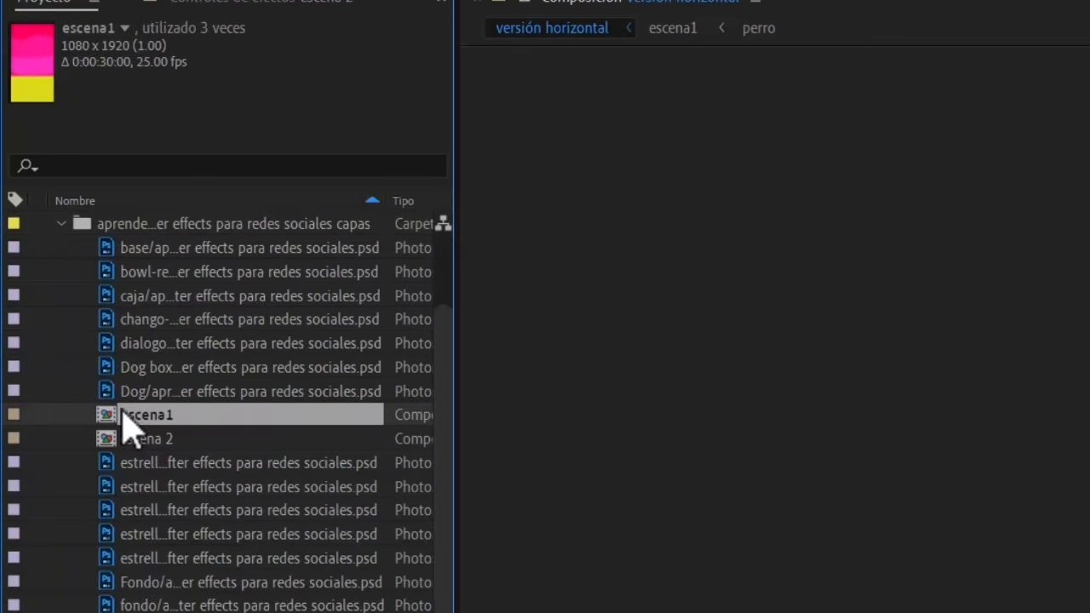
pyautogui.click(61, 223)
pyautogui.click(132, 164)
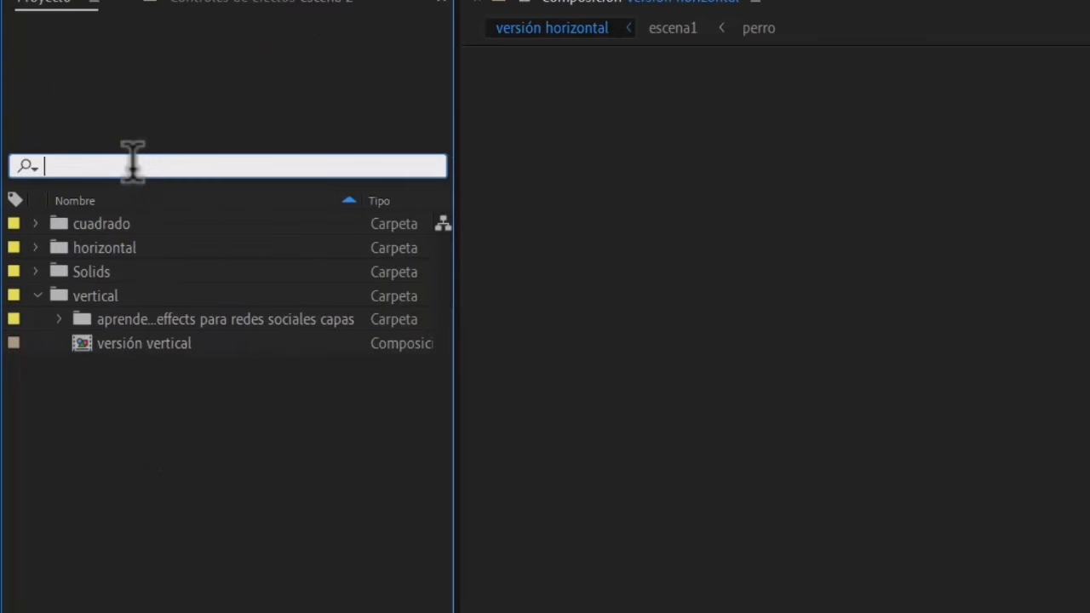
pyautogui.write('esce')
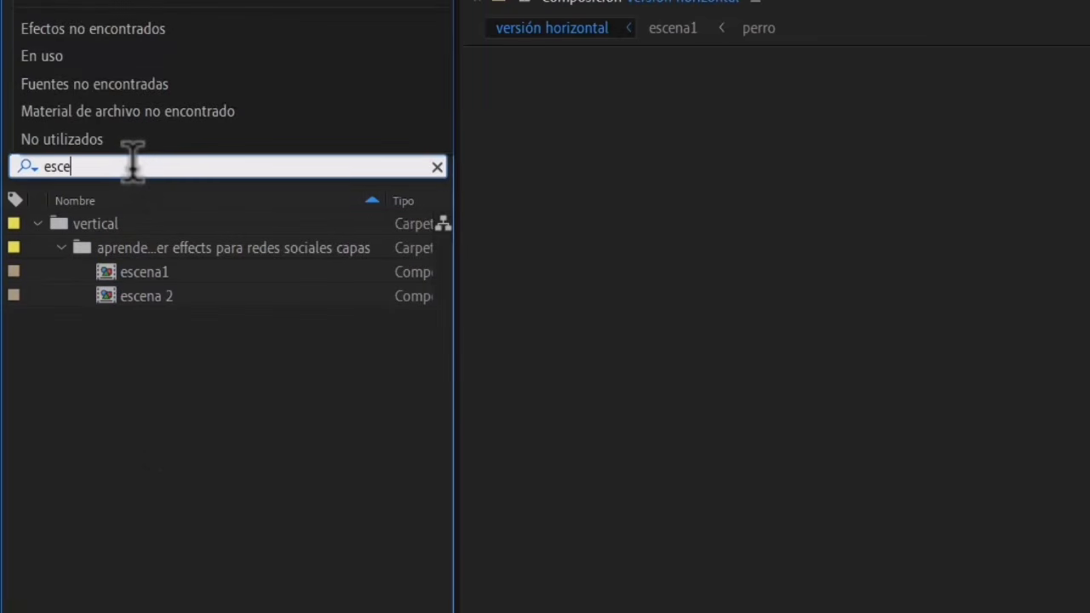
# Duplicate the escena1 and escena 2 compositions and place the copies in the cuadrado folder
pyautogui.write('na 1')
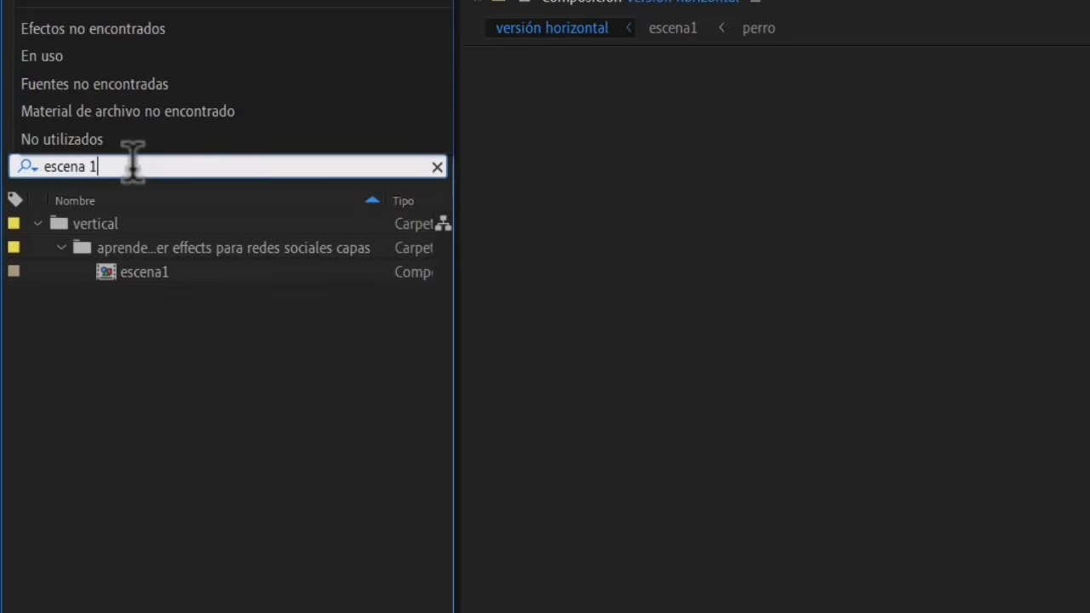
pyautogui.click(131, 437)
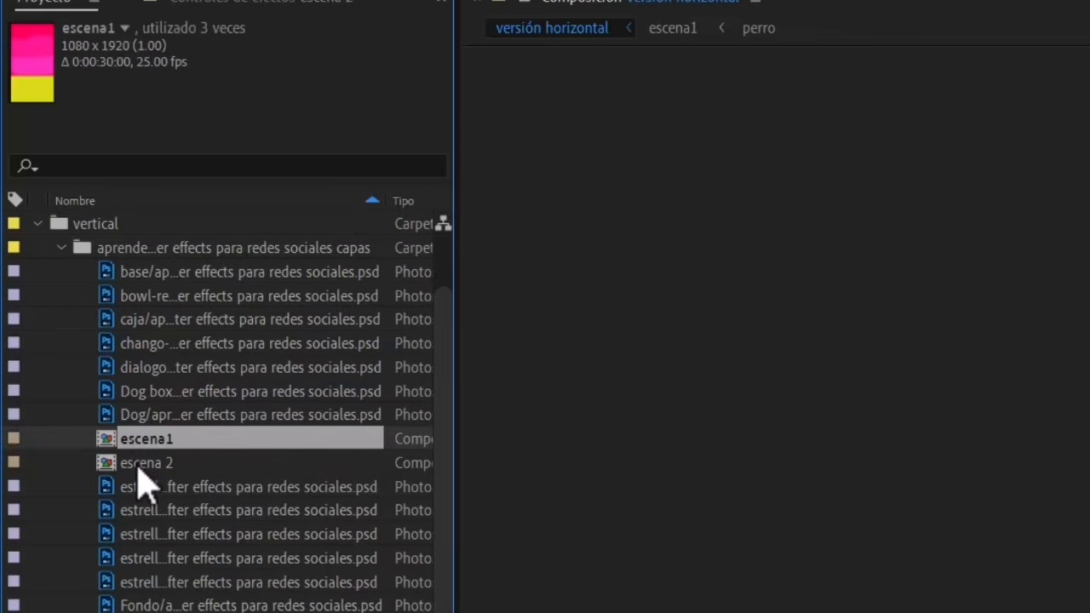
pyautogui.keyDown('ctrl'); pyautogui.click(138, 471); pyautogui.keyUp('ctrl')
pyautogui.hotkey('ctrl', 'd')
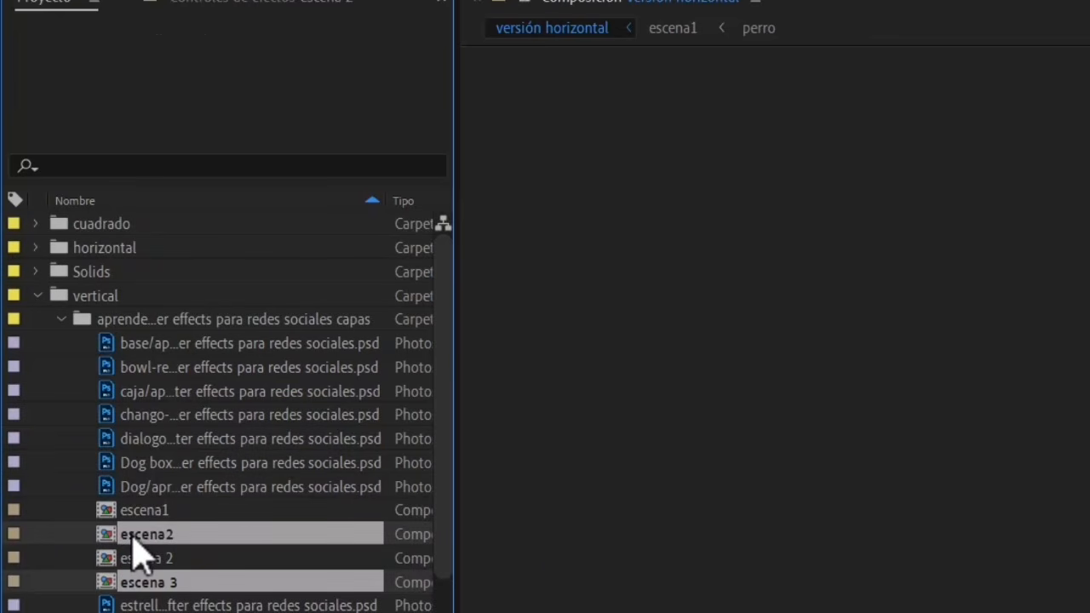
pyautogui.moveTo(134, 543); pyautogui.dragTo(90, 232)
pyautogui.click(36, 225)
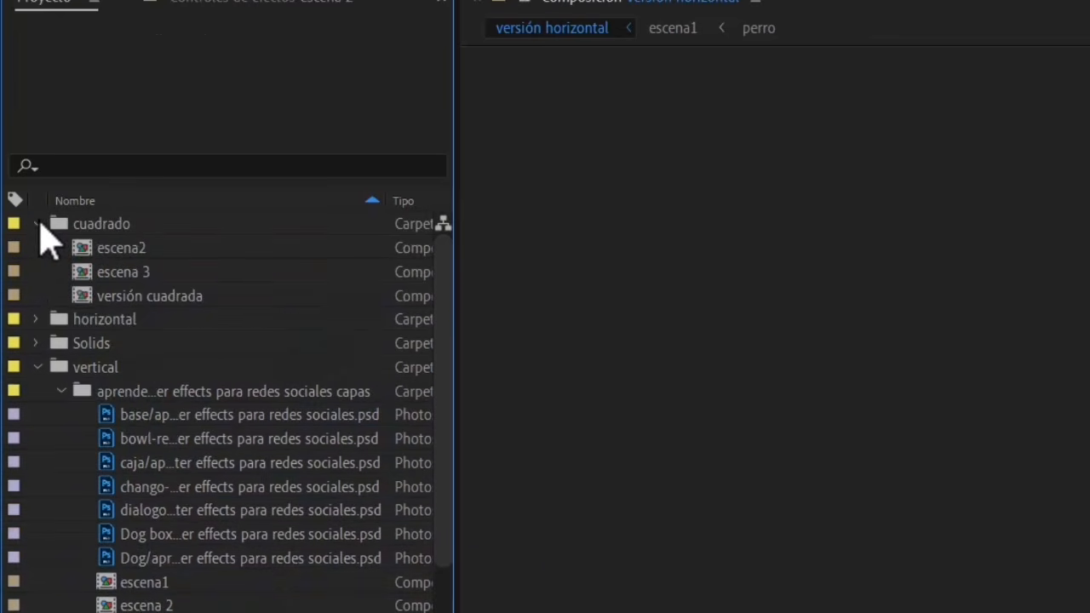
# Rename the copy of escena1 in the cuadrado folder as escena 1 cuadrado
pyautogui.click(109, 249)
pyautogui.rightClick(144, 259)
pyautogui.press('Escape')
pyautogui.press('Return')
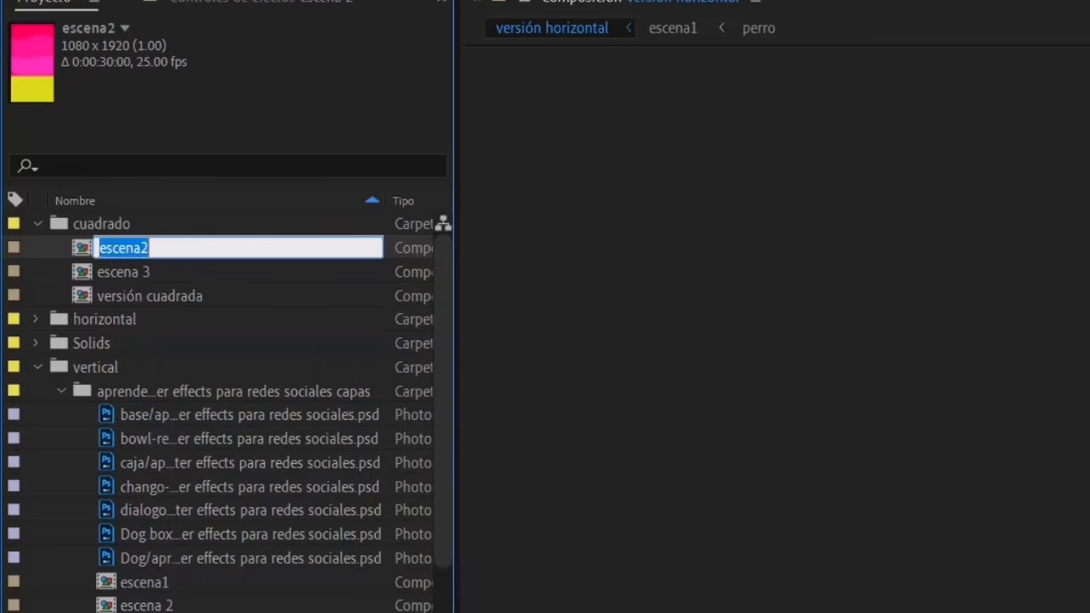
pyautogui.write('s')
pyautogui.press('BackSpace')
pyautogui.write('escena')
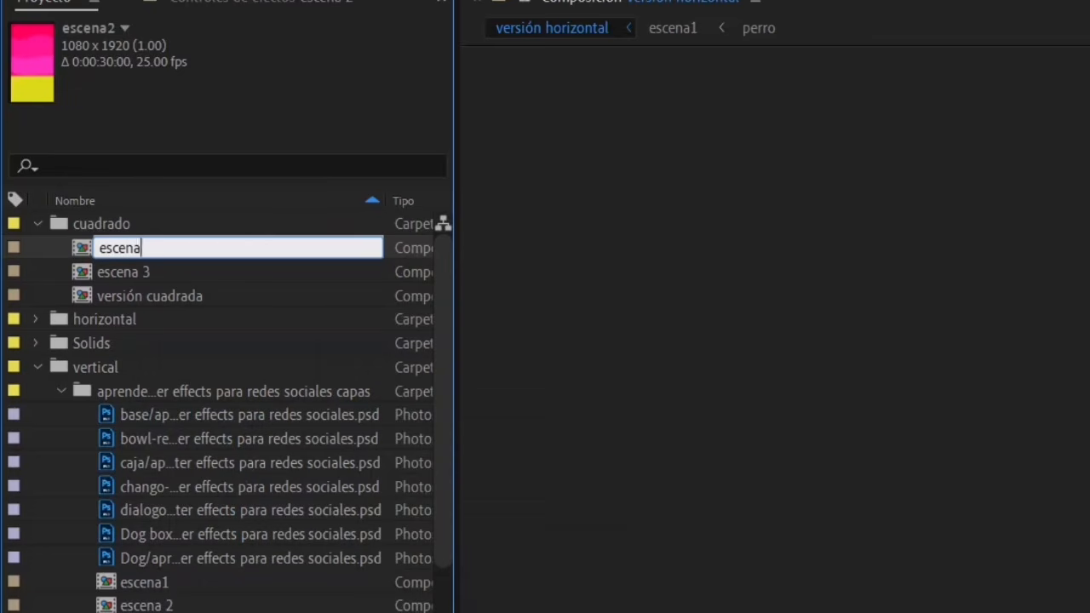
pyautogui.write(' 1 cuadrado')
pyautogui.press('Return')
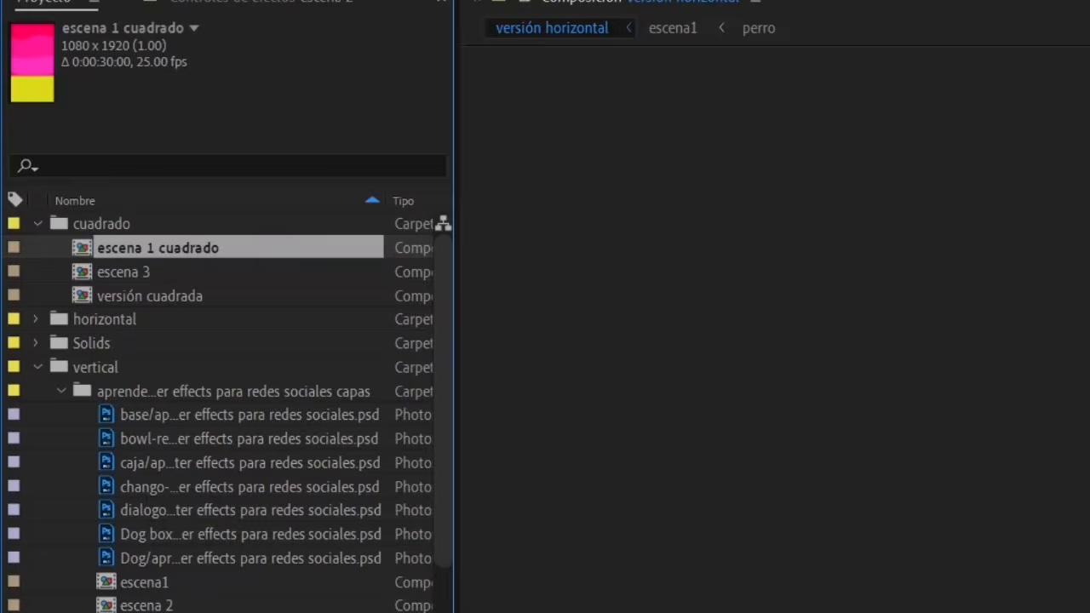
# Rename the copy of escena 2 as escena 2 cuadrado and collapse the cuadrado folder
pyautogui.rightClick(170, 275)
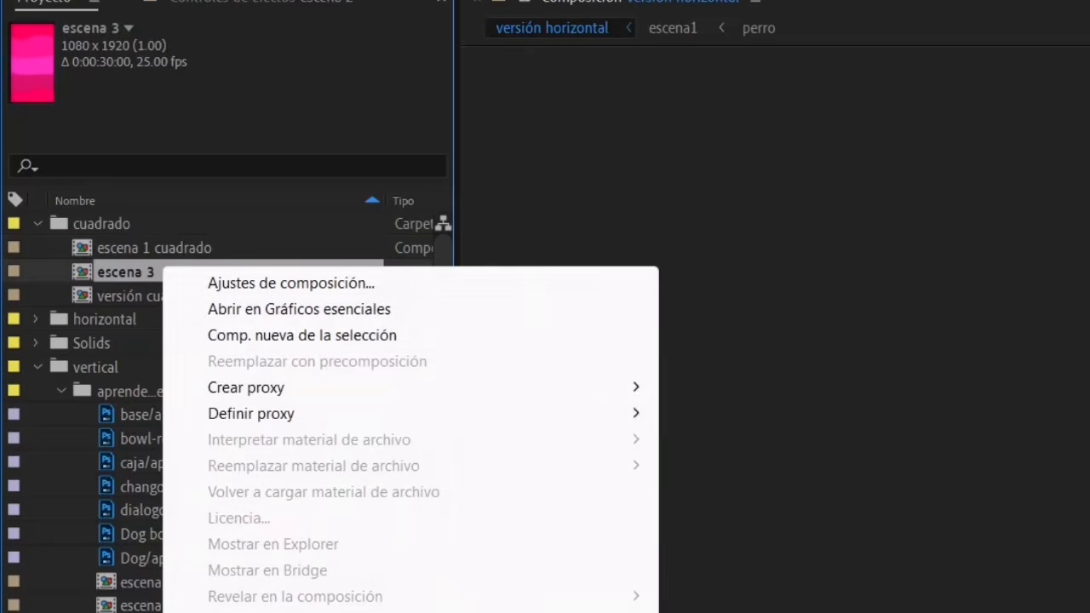
pyautogui.press('Escape')
pyautogui.press('Return')
pyautogui.write('escen')
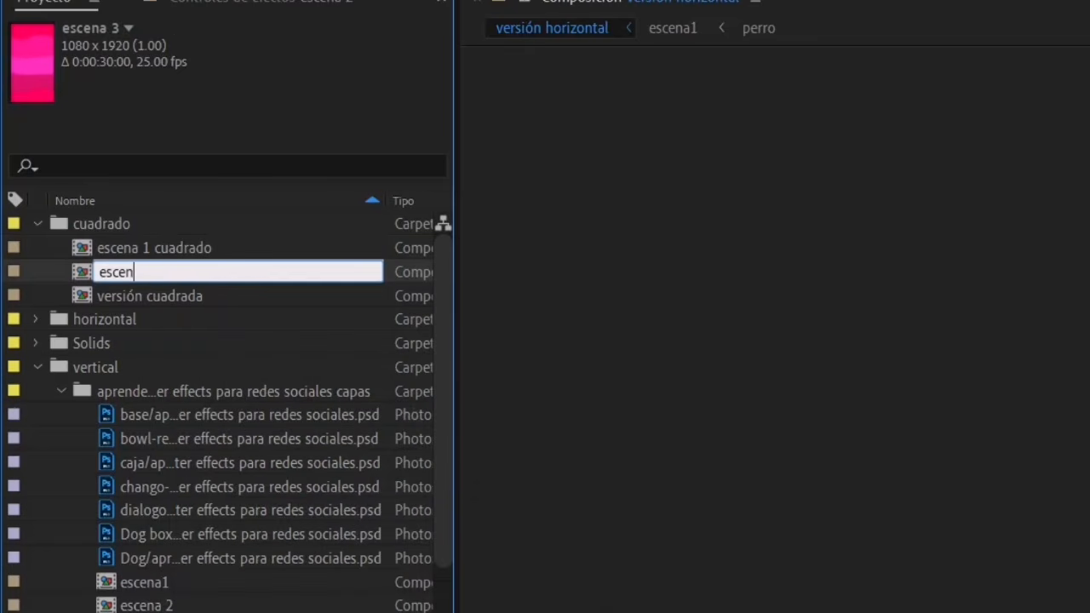
pyautogui.write('a 2 cuadrado')
pyautogui.press('Return')
pyautogui.click(39, 223)
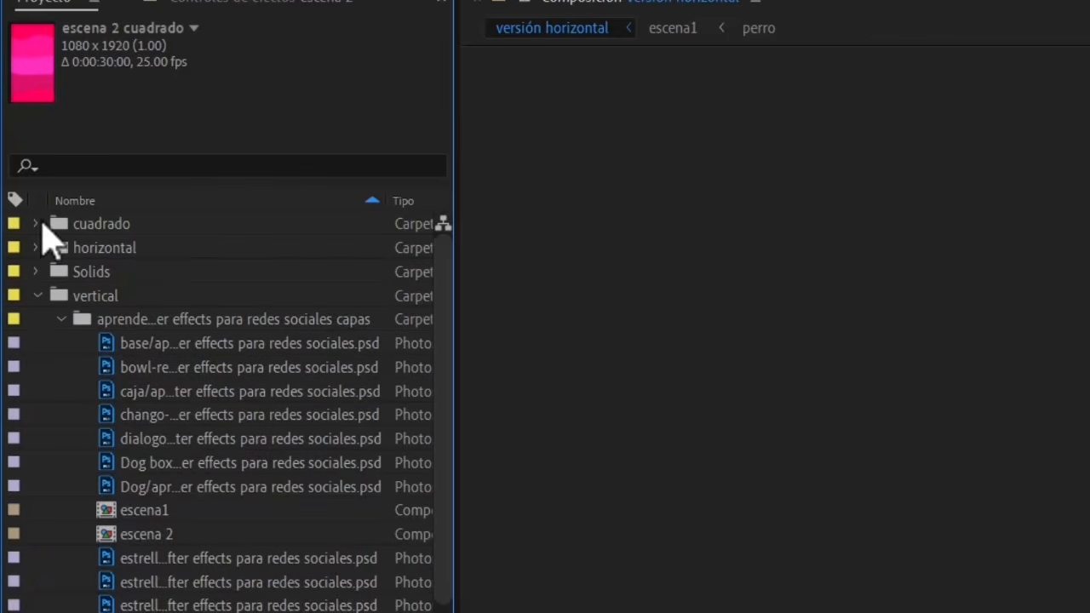
# Duplicate the original escena1 and escena 2 again and place these copies in the horizontal folder
pyautogui.click(138, 514)
pyautogui.keyDown('ctrl'); pyautogui.click(139, 530); pyautogui.keyUp('ctrl')
pyautogui.hotkey('ctrl', 'd')
pyautogui.moveTo(244, 524); pyautogui.dragTo(119, 256)
# Rename the copy of escena1 in the horizontal folder as escena1 horizontal
pyautogui.rightClick(147, 273)
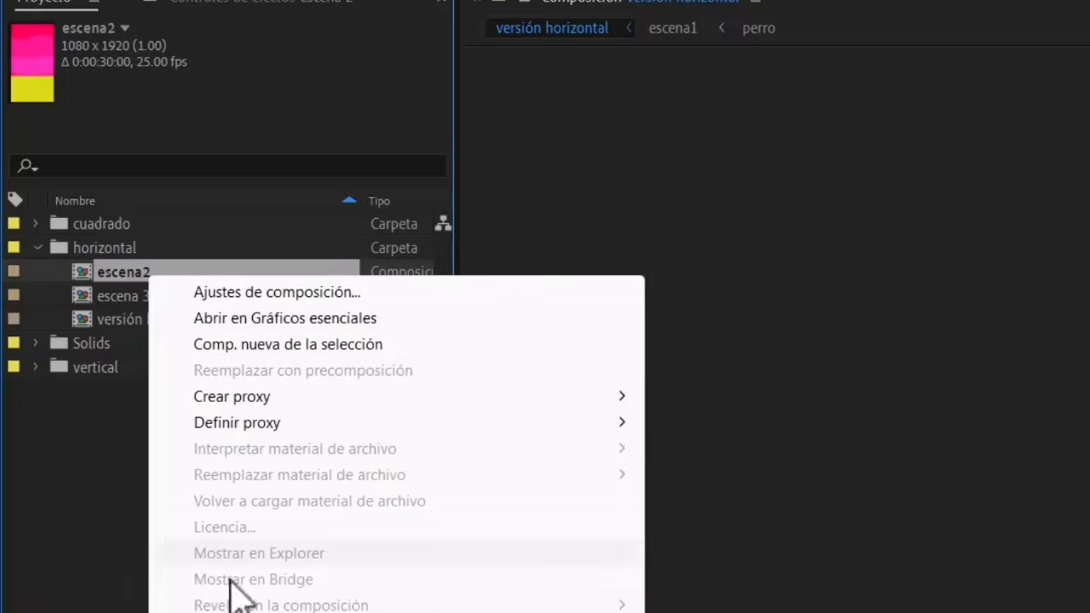
pyautogui.click(242, 612)
pyautogui.write('escena1 c')
pyautogui.press('BackSpace')
pyautogui.write('horizontal')
pyautogui.press('Return')
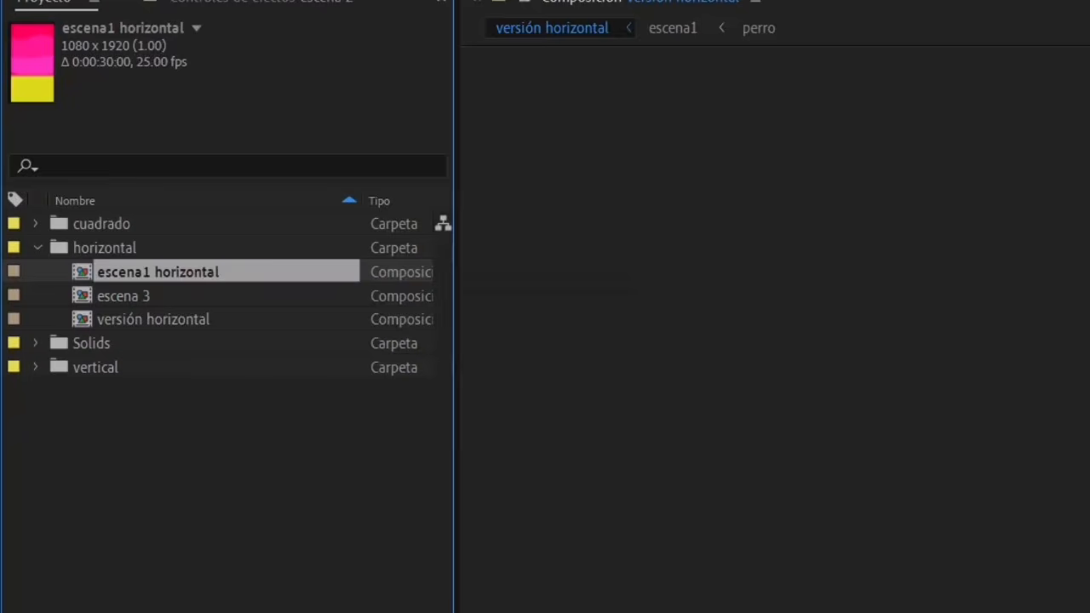
# Rename the copy of escena 2 as escena 2 horizontal and collapse the horizontal folder
pyautogui.rightClick(167, 298)
pyautogui.click(243, 612)
pyautogui.write('escena 2 horizontal')
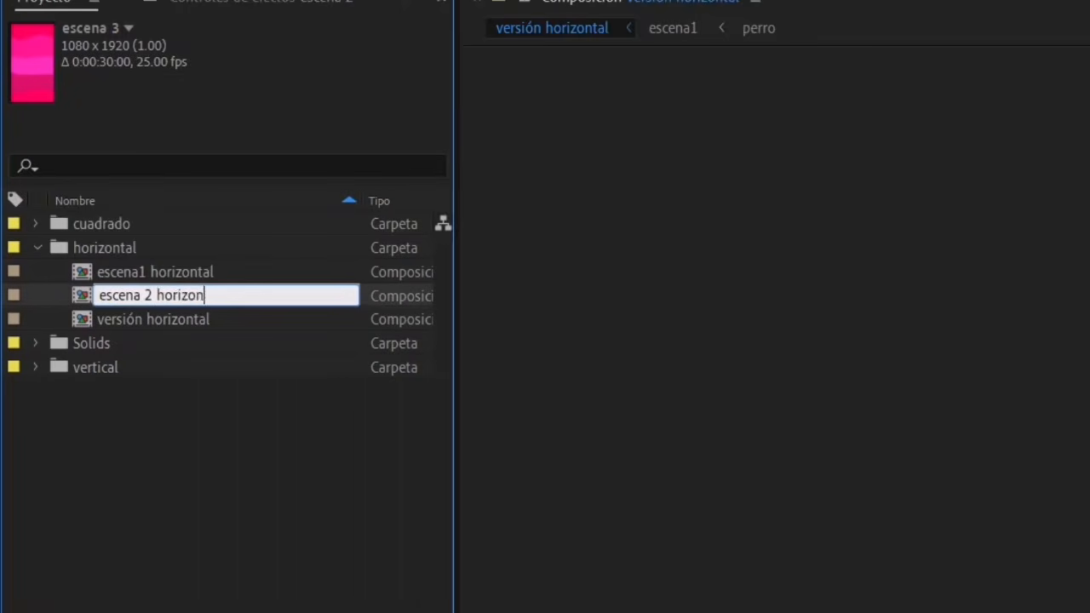
pyautogui.press('Return')
pyautogui.click(39, 247)
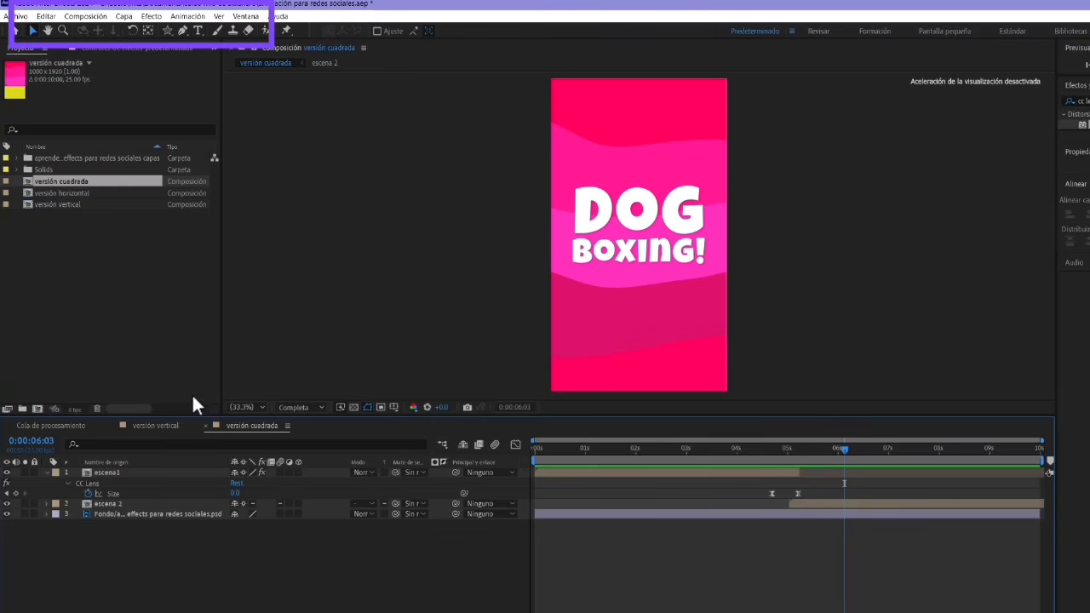
# Unlock the aspect ratio of versión cuadrada and set the composition size to 1200 x 1200 px
pyautogui.click(82, 17)
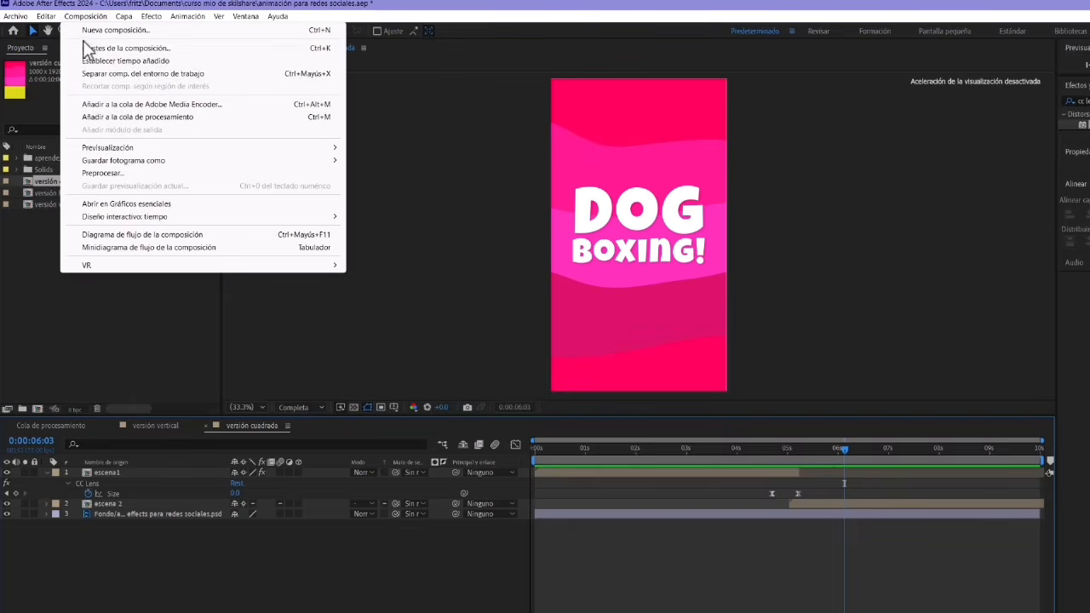
pyautogui.click(89, 48)
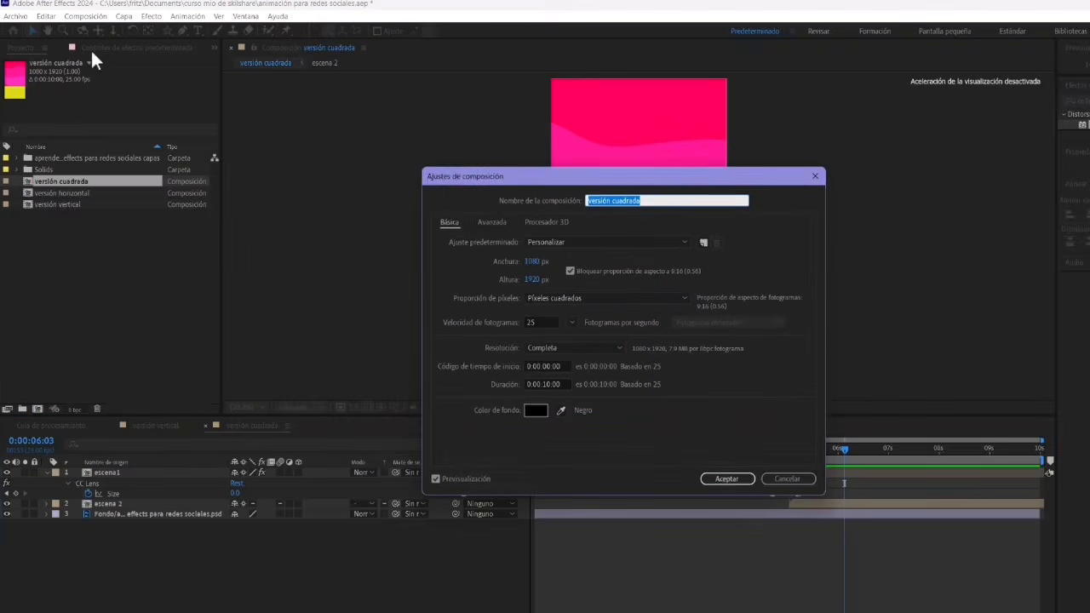
pyautogui.click(534, 261)
pyautogui.write('1200')
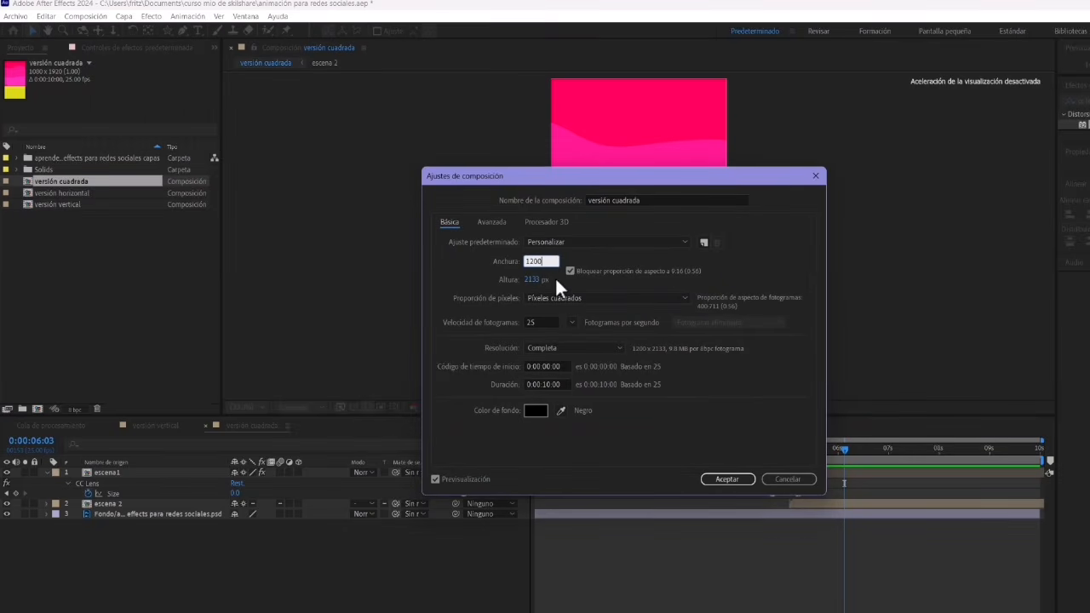
pyautogui.click(551, 278)
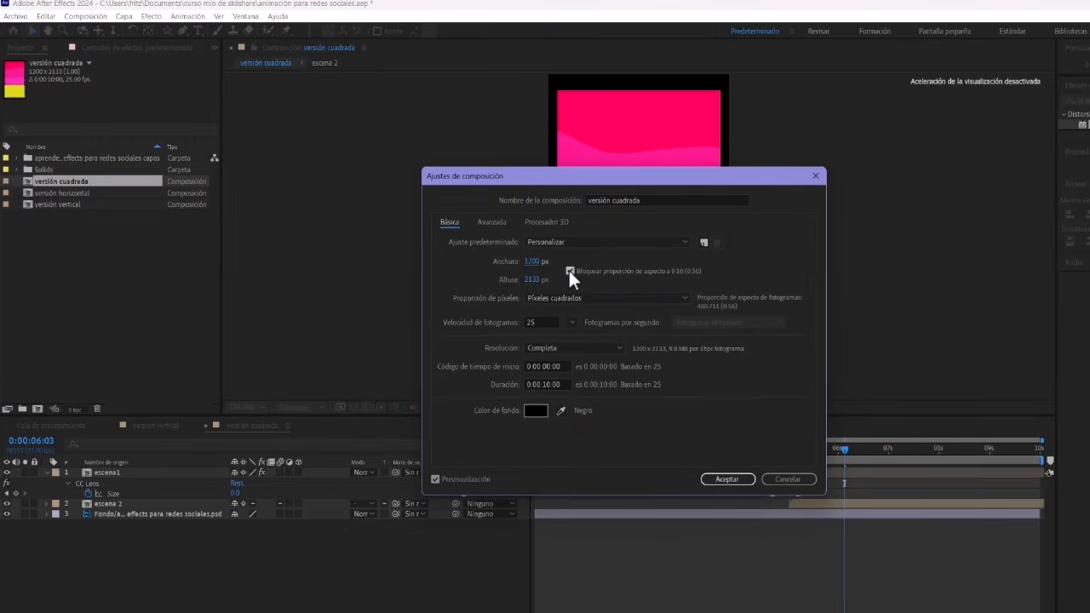
pyautogui.click(569, 271)
pyautogui.click(532, 281)
pyautogui.write('1200')
pyautogui.click(616, 260)
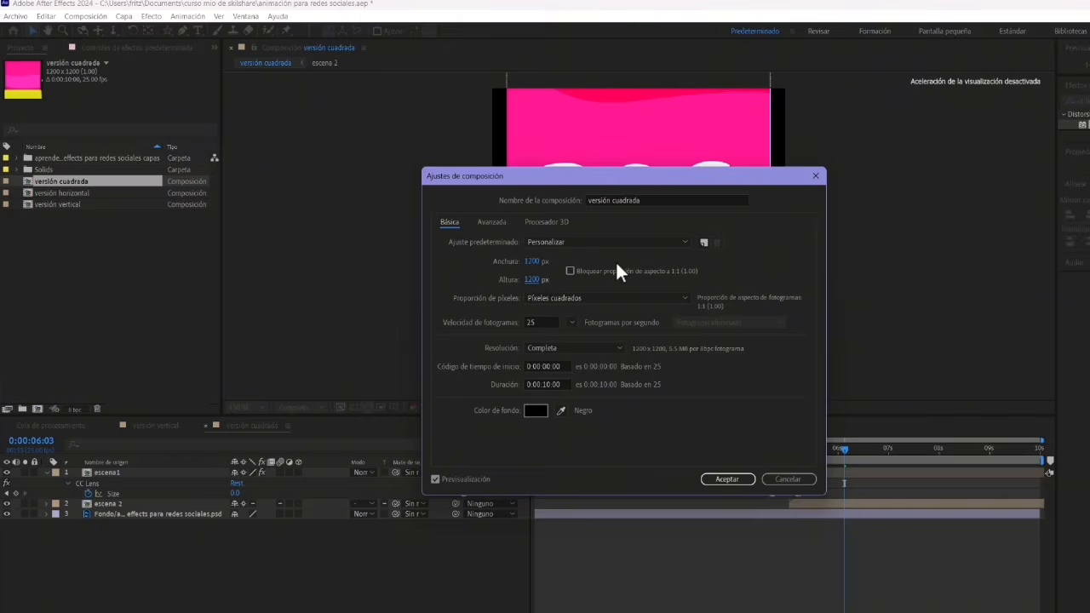
pyautogui.click(725, 479)
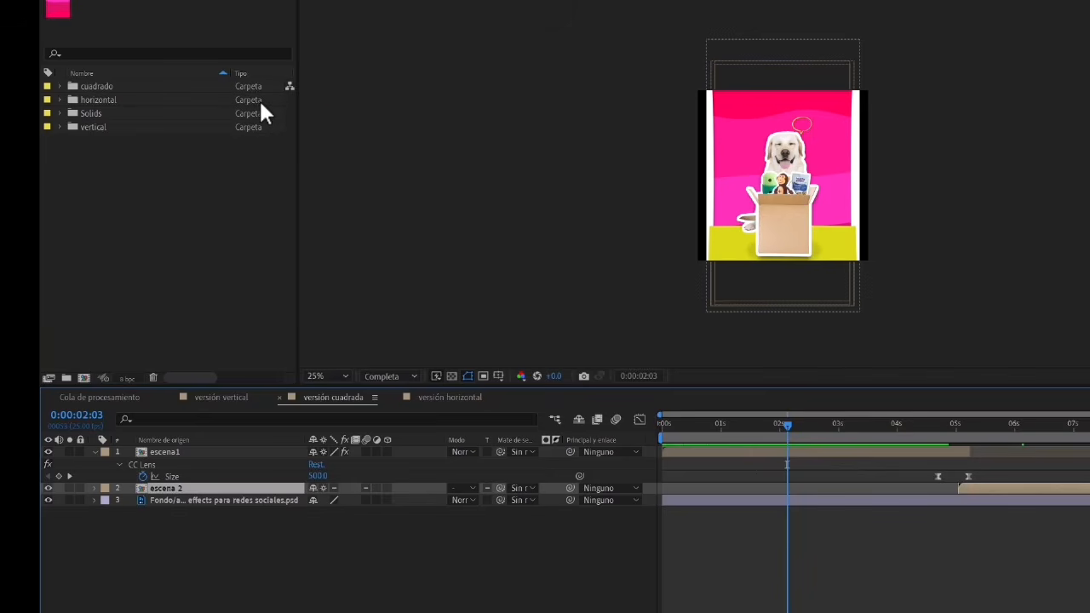
# Set the size of the escena 1 cuadrado composition to 1200 x 1200 px
pyautogui.click(59, 86)
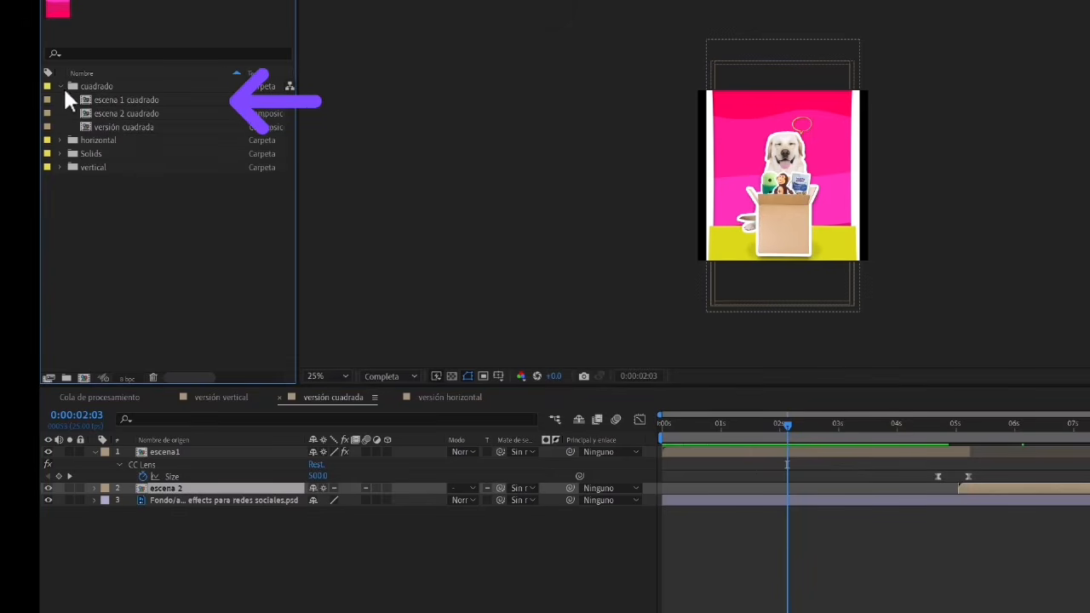
pyautogui.click(108, 101)
pyautogui.click(76, 18)
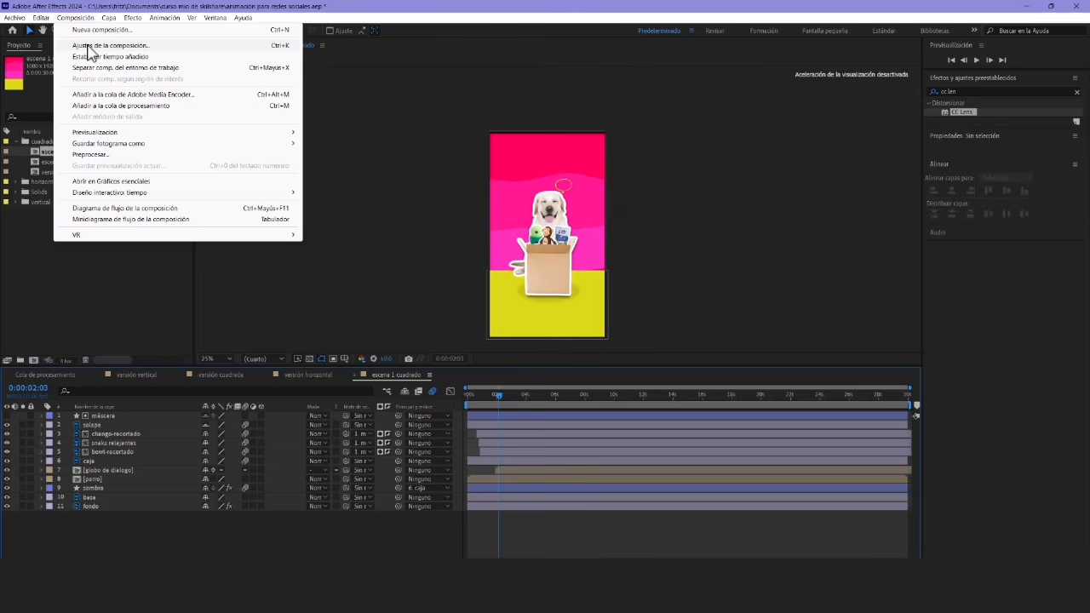
pyautogui.click(87, 46)
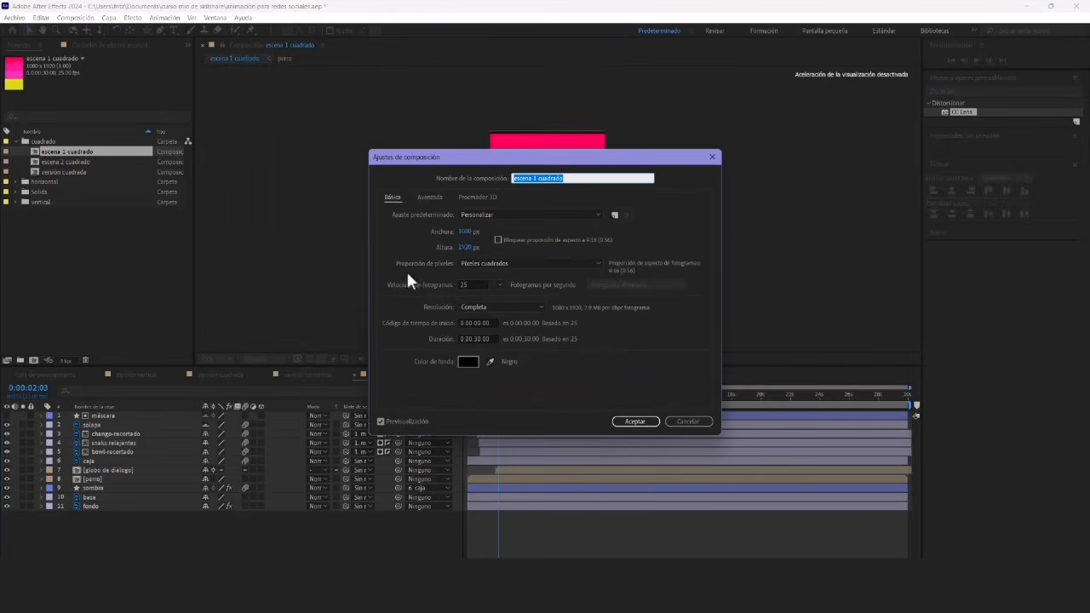
pyautogui.click(466, 231)
pyautogui.write('1200')
pyautogui.click(468, 248)
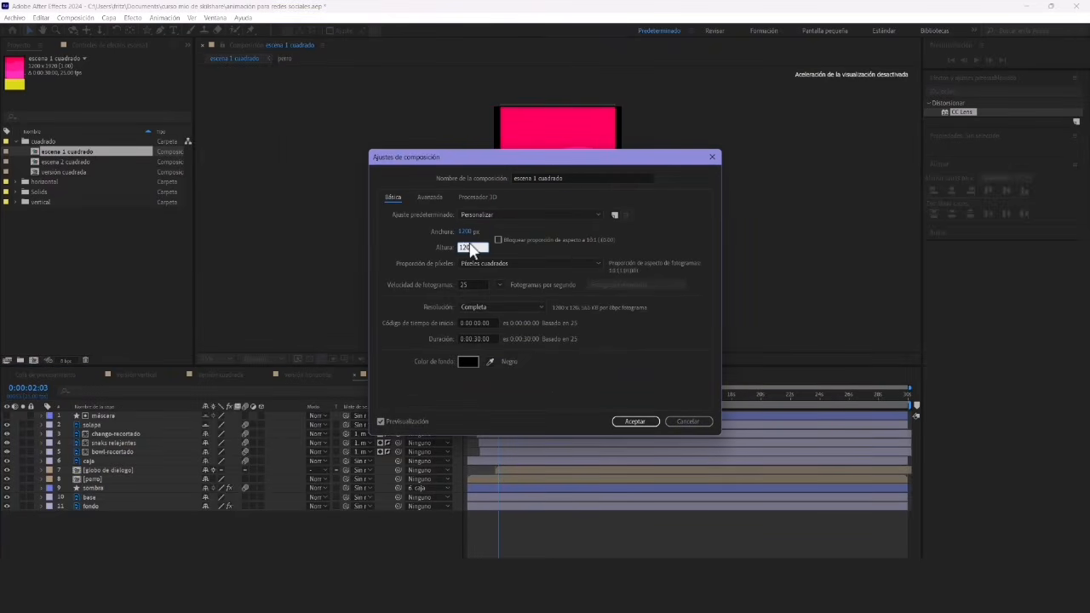
pyautogui.write('1200')
pyautogui.click(636, 422)
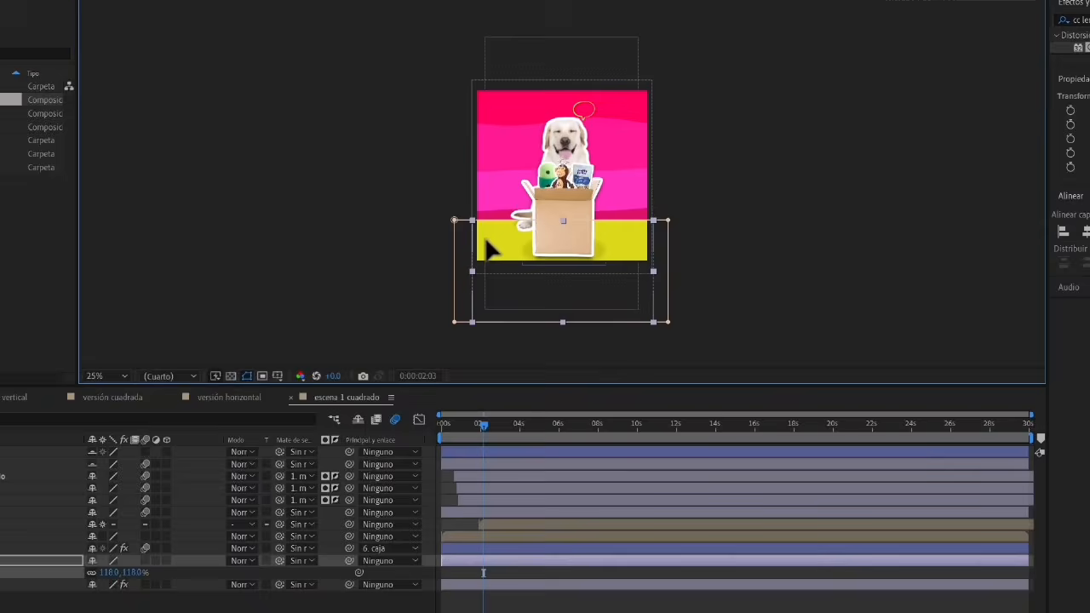
# Deselect the layers and preview the escena 1 cuadrado animation from the start
pyautogui.click(959, 202)
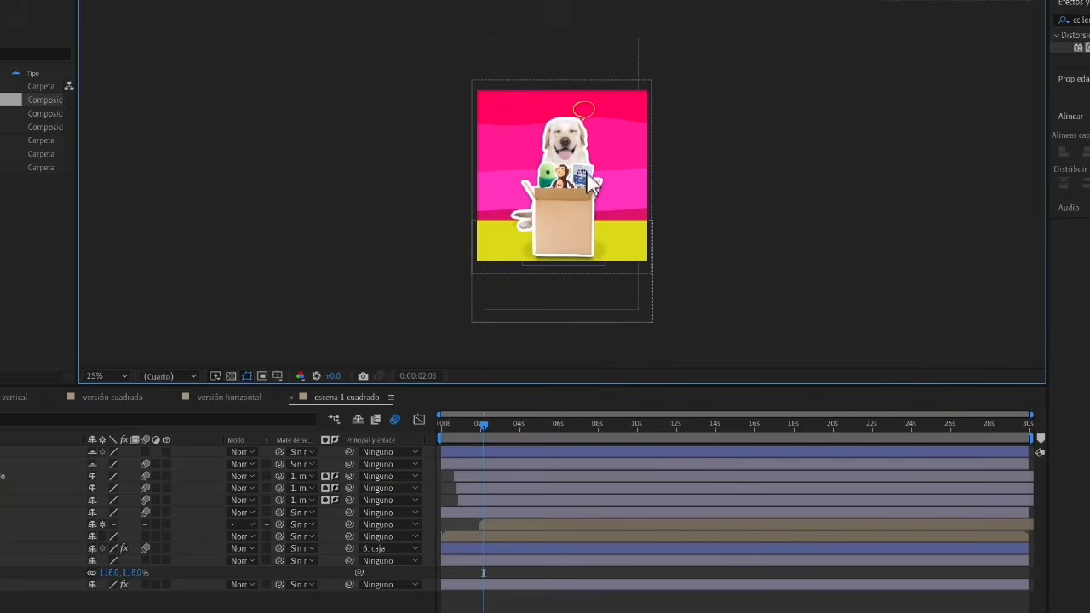
pyautogui.click(442, 423)
pyautogui.press('space')
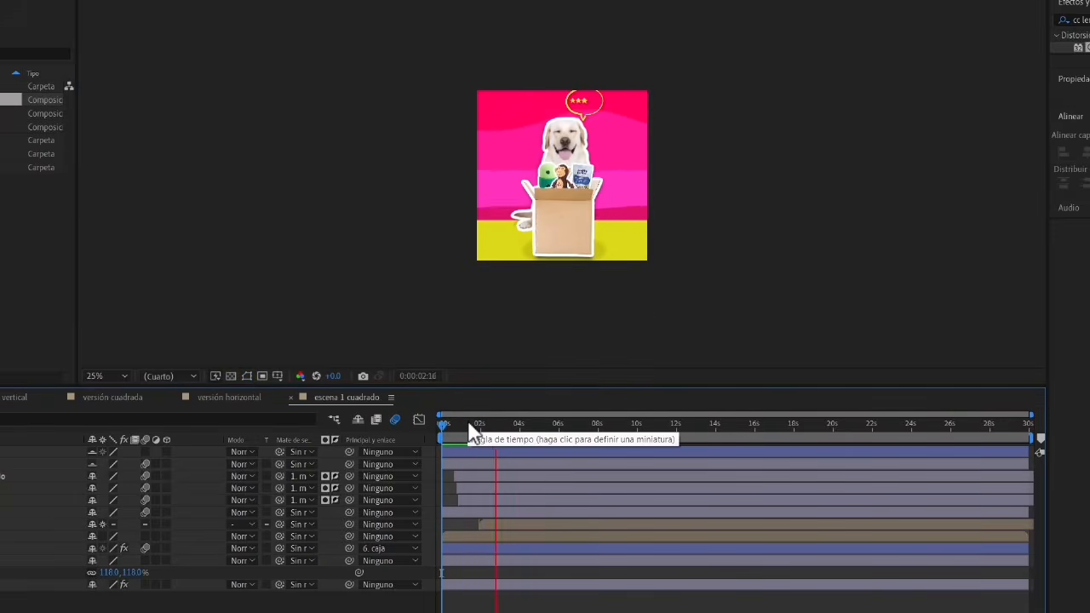
# Reposition the speech bubble beside the dog's head, rotate it to 19°, and preview the square scene
pyautogui.click(593, 113)
pyautogui.scroll(2, 601, 141)
pyautogui.moveTo(626, 99); pyautogui.dragTo(650, 118)
pyautogui.press('r')
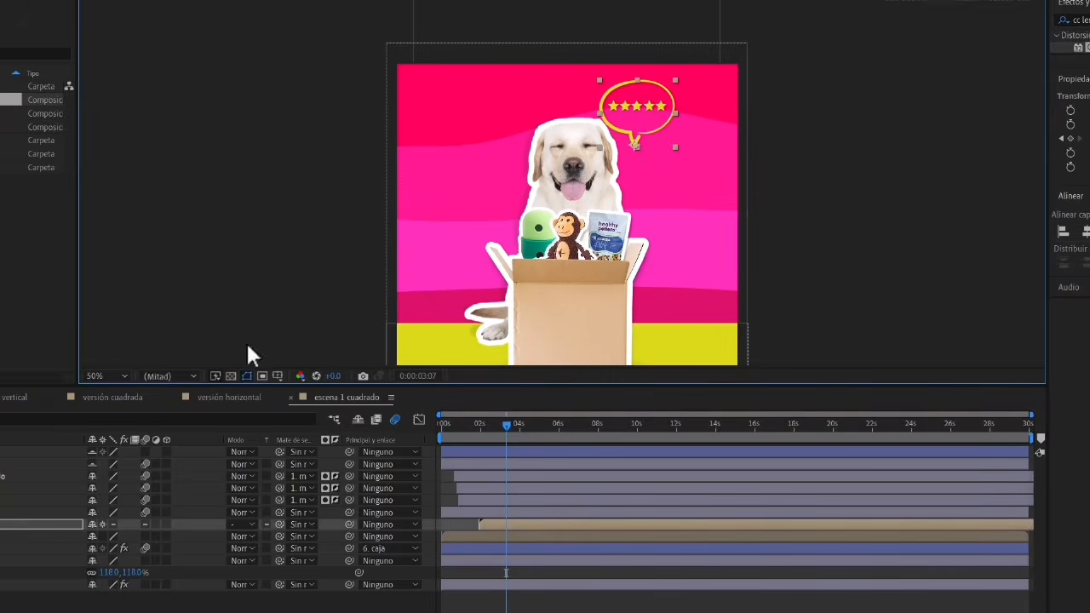
pyautogui.moveTo(107, 537); pyautogui.dragTo(124, 536)
pyautogui.moveTo(632, 126); pyautogui.dragTo(623, 122)
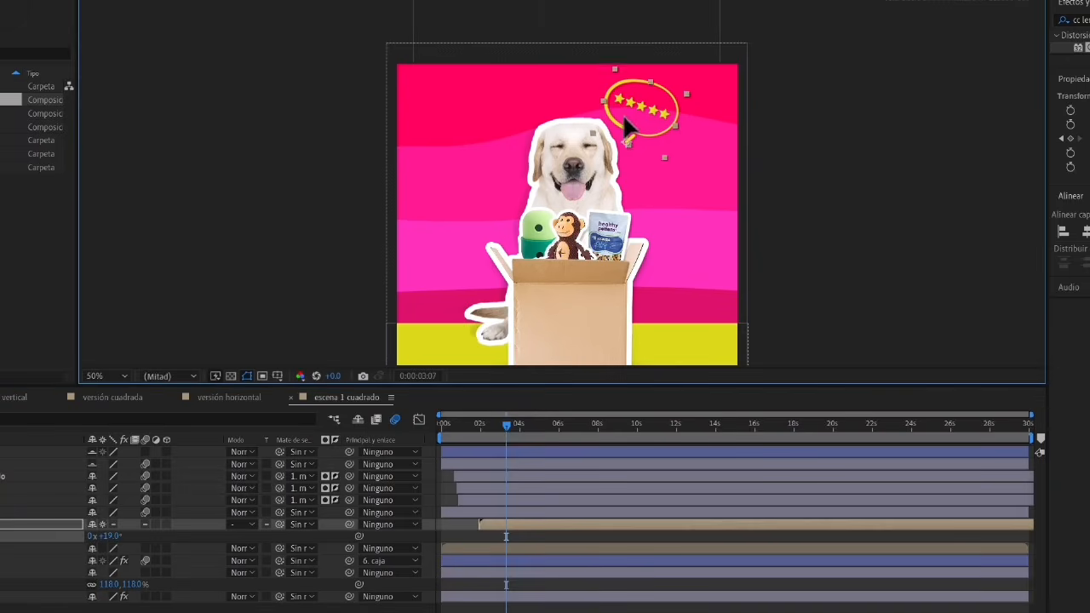
pyautogui.click(678, 230)
pyautogui.moveTo(630, 265); pyautogui.dragTo(616, 203)
pyautogui.press('space')
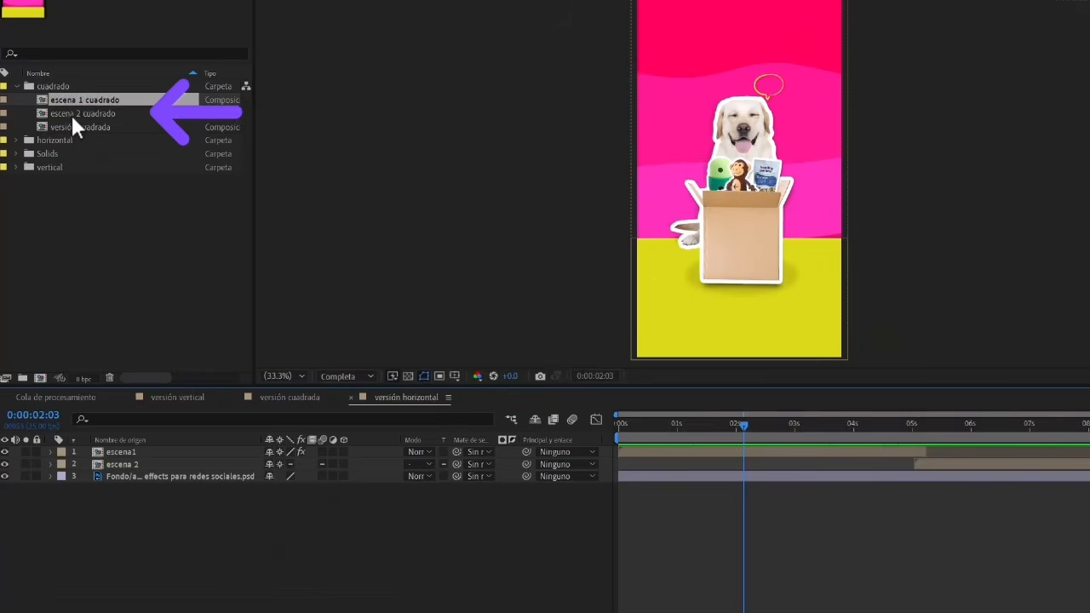
# Open escena 2 cuadrado and set its composition size to 1200 x 1200 px
pyautogui.doubleClick(71, 113)
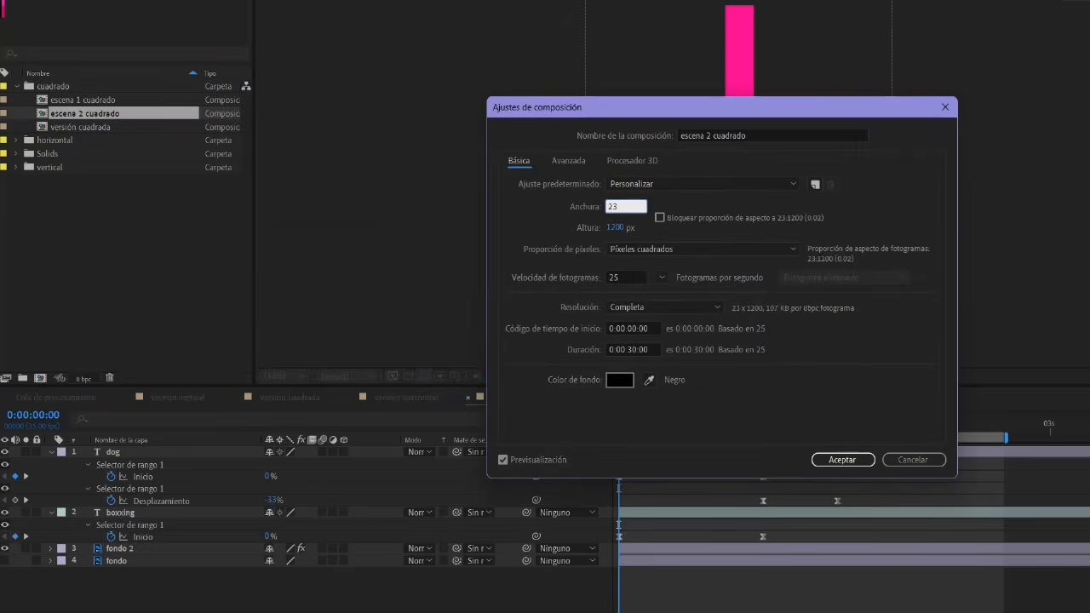
pyautogui.press('BackSpace')
pyautogui.press('BackSpace')
pyautogui.write('1200')
pyautogui.click(612, 226)
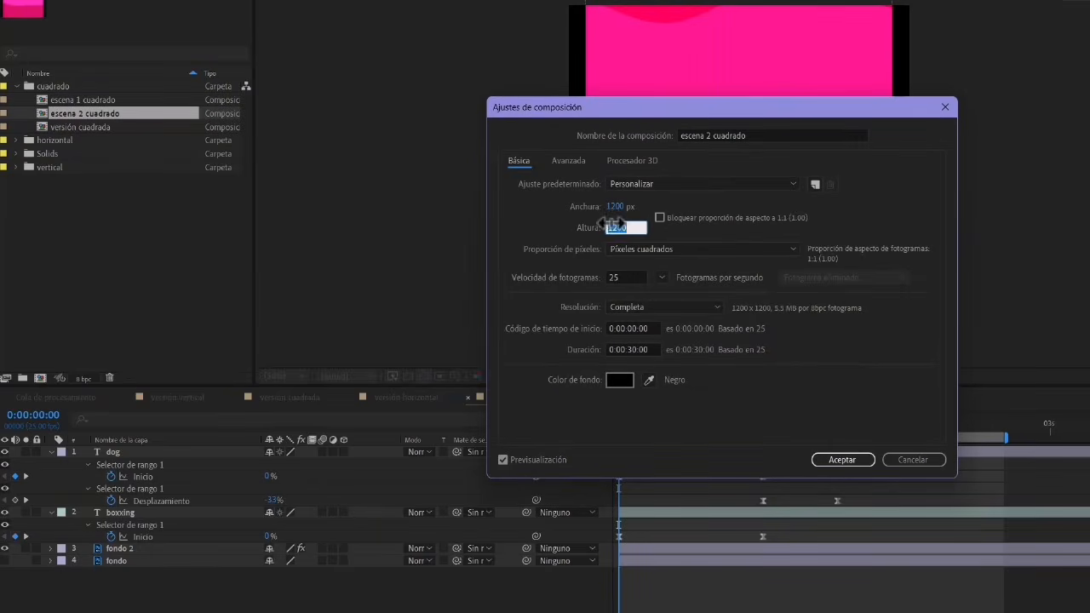
pyautogui.write('1200')
pyautogui.click(821, 456)
# Scale the fondo 2 layer to 111, 64% to fill the square frame and check the title animation
pyautogui.scroll(-2, 767, 229)
pyautogui.moveTo(284, 561); pyautogui.dragTo(299, 564)
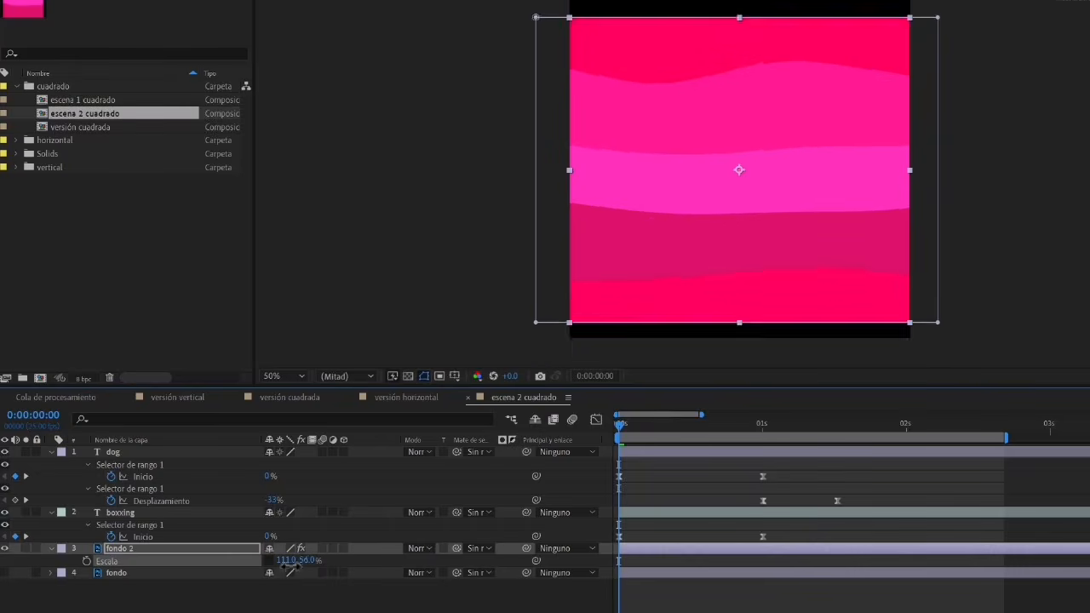
pyautogui.click(880, 426)
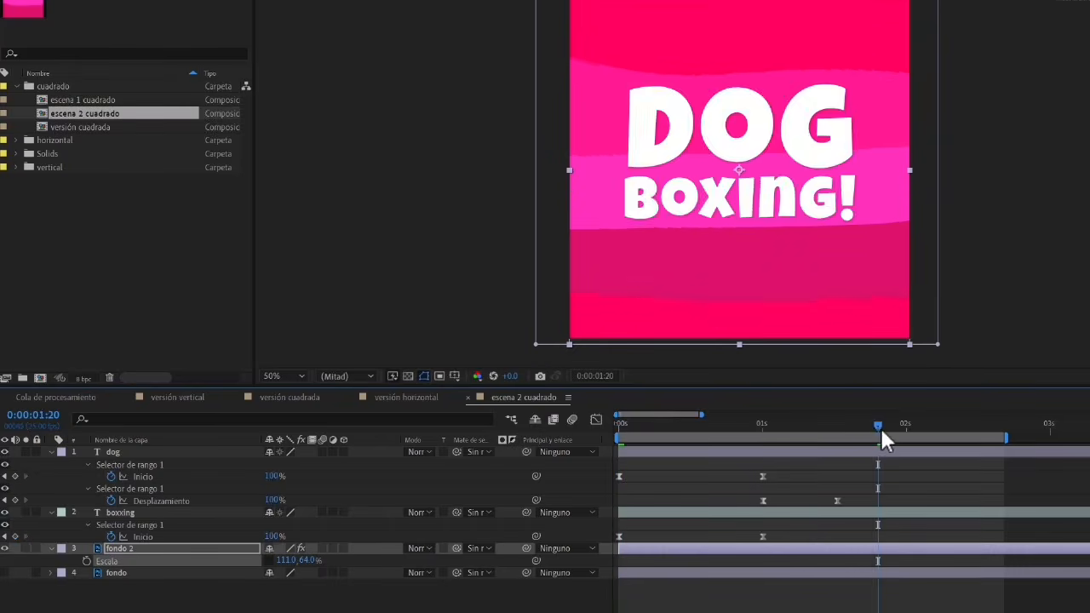
pyautogui.moveTo(629, 425); pyautogui.dragTo(916, 473)
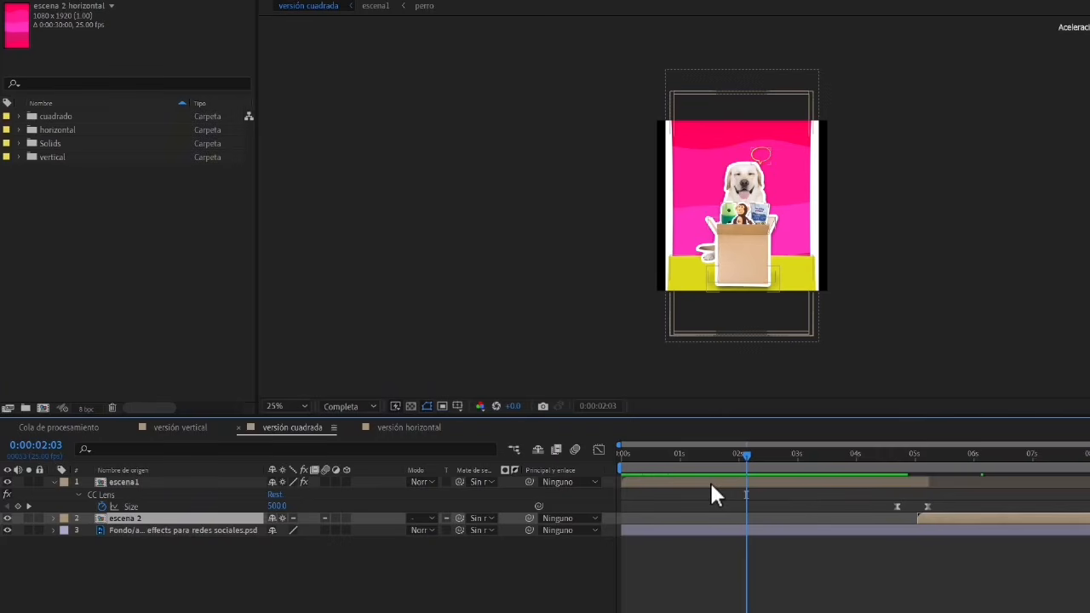
# Replace the escena1 layer in versión cuadrada with the escena 1 cuadrado composition, keeping its timing and effects
pyautogui.click(709, 481)
pyautogui.click(128, 477)
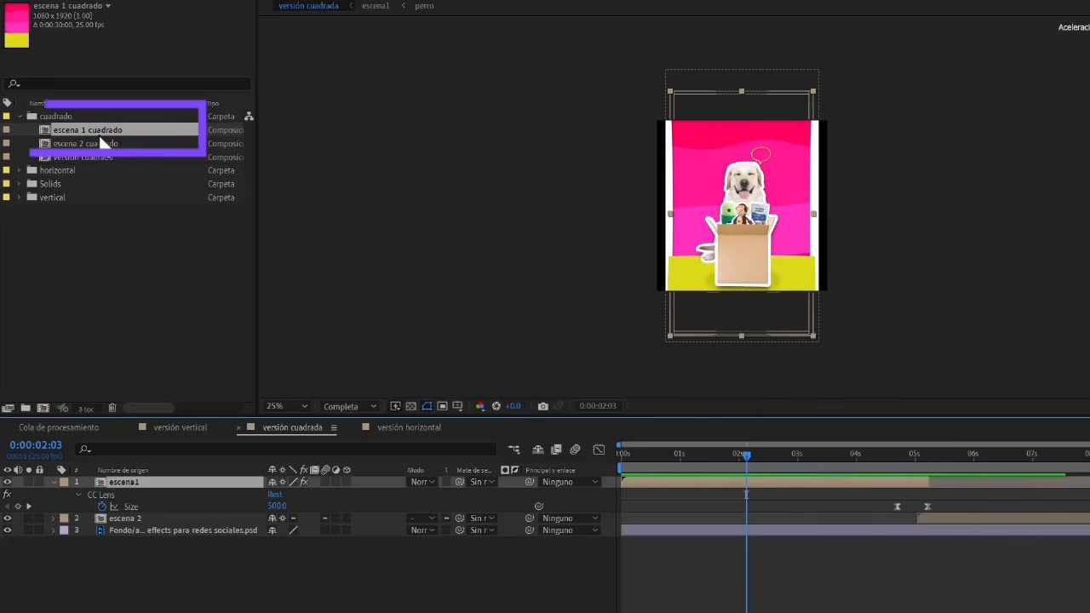
pyautogui.moveTo(69, 125); pyautogui.dragTo(157, 480)
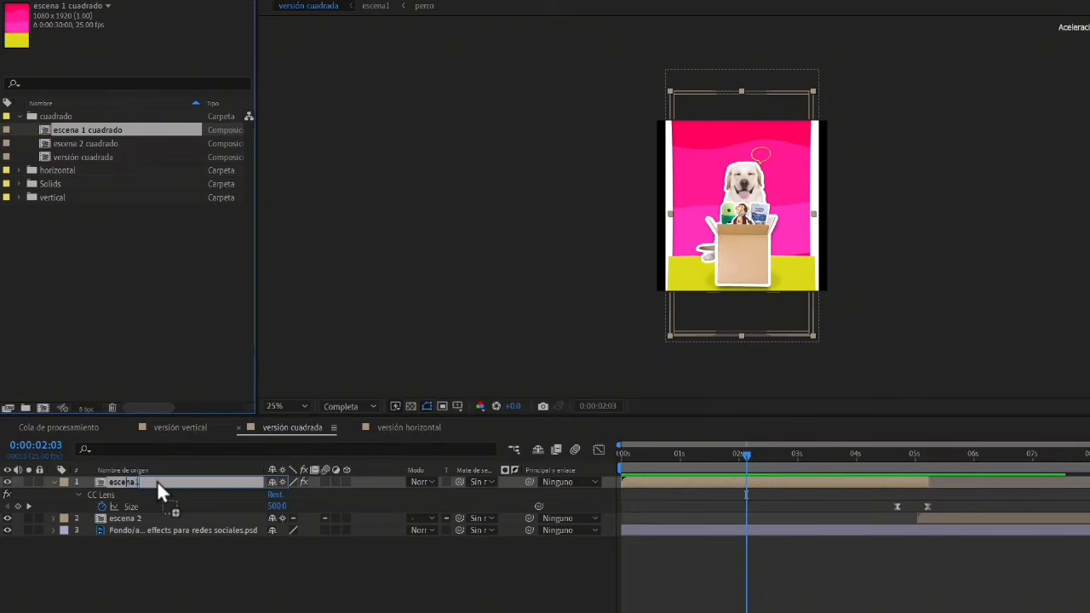
pyautogui.press('alt')
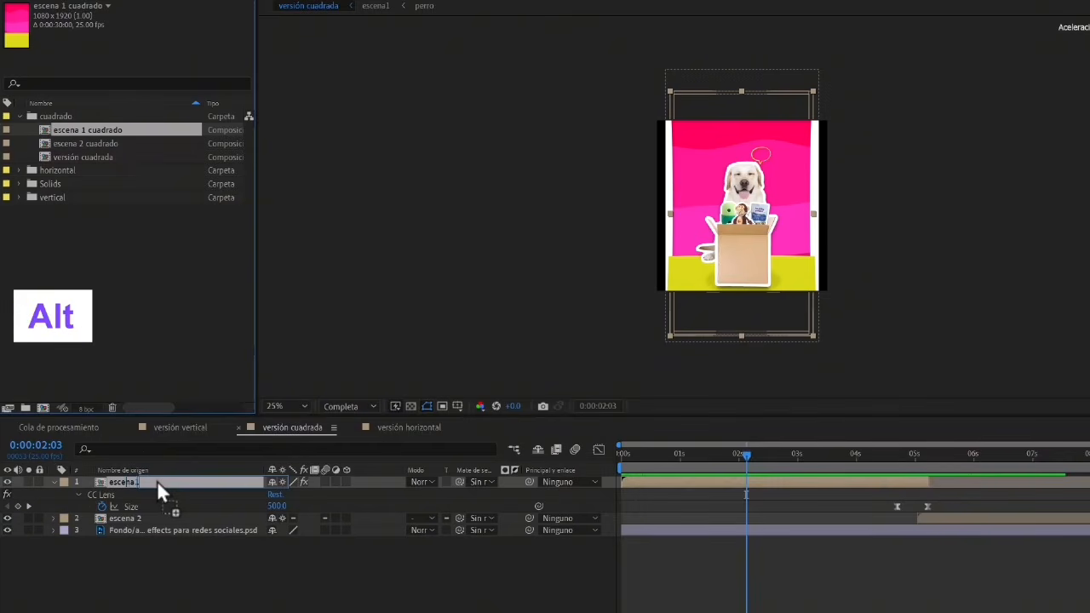
pyautogui.moveTo(156, 480); pyautogui.dragTo(156, 480)
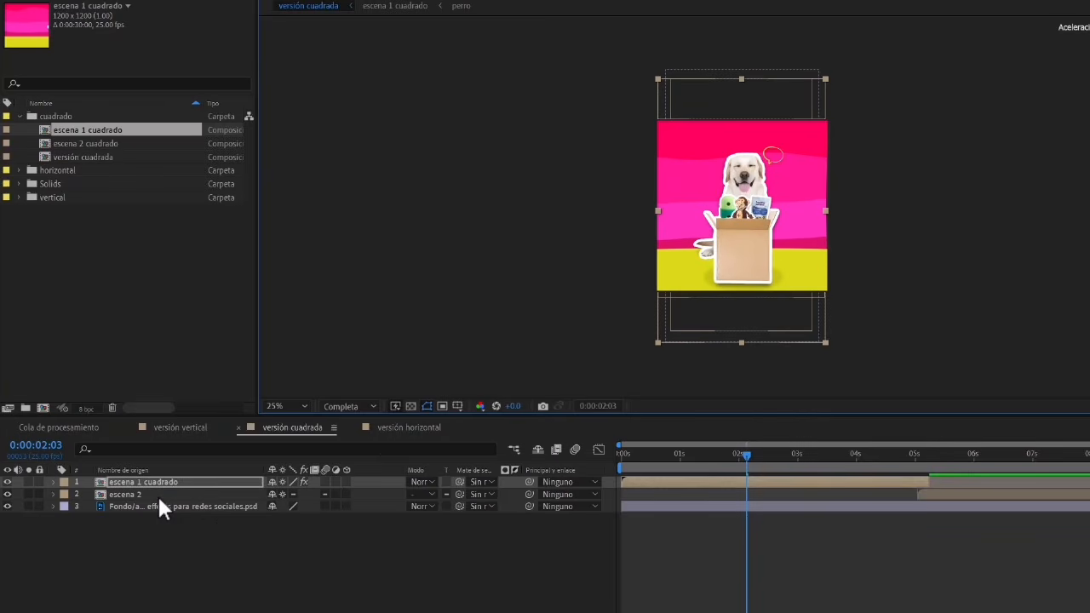
# Replace the escena 2 layer with the escena 2 cuadrado composition and check the title frame
pyautogui.click(158, 498)
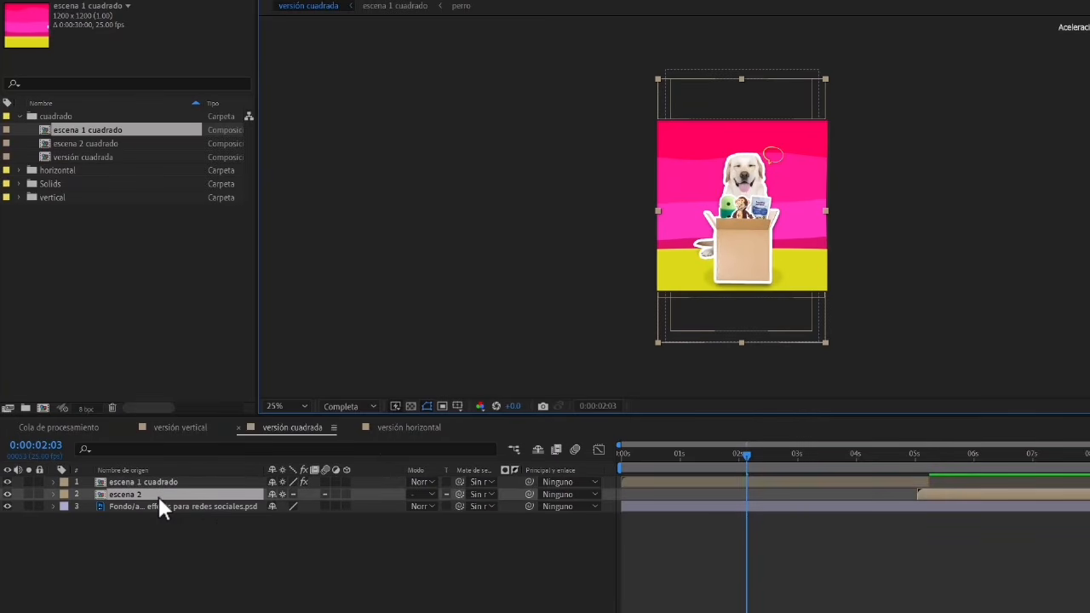
pyautogui.click(75, 142)
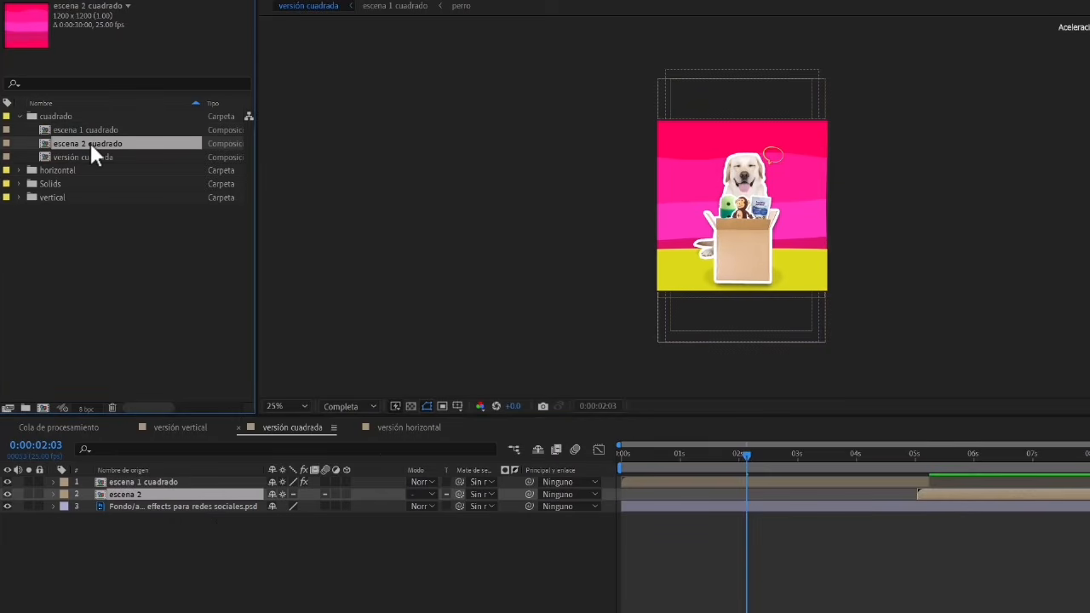
pyautogui.moveTo(91, 145); pyautogui.dragTo(138, 491)
pyautogui.click(1003, 456)
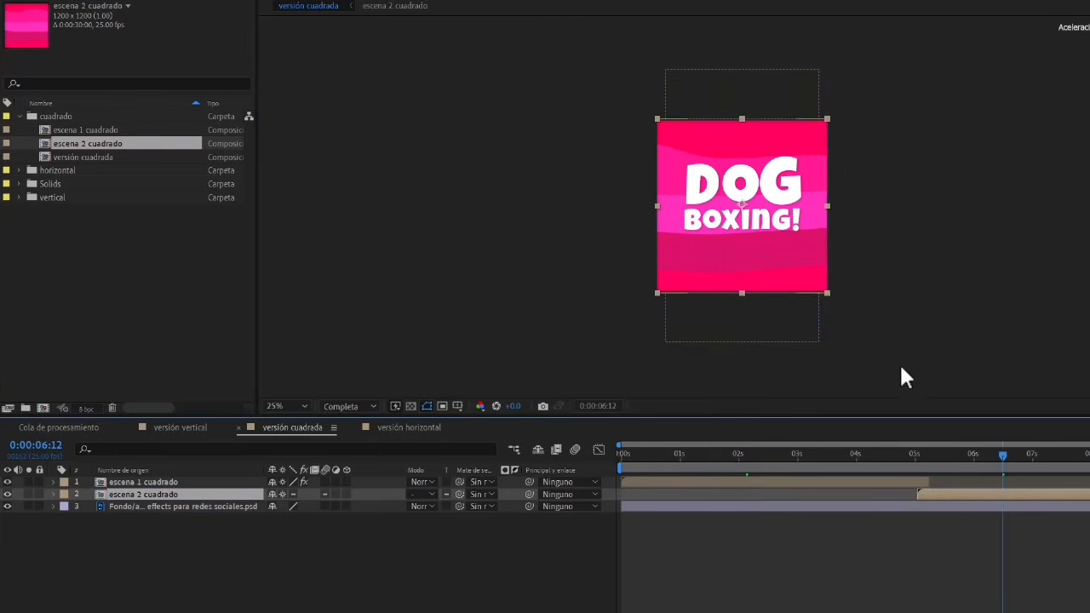
pyautogui.click(918, 244)
# Preview the transition between the square scenes from about 4 seconds and set the preview resolution to Mitad
pyautogui.click(860, 454)
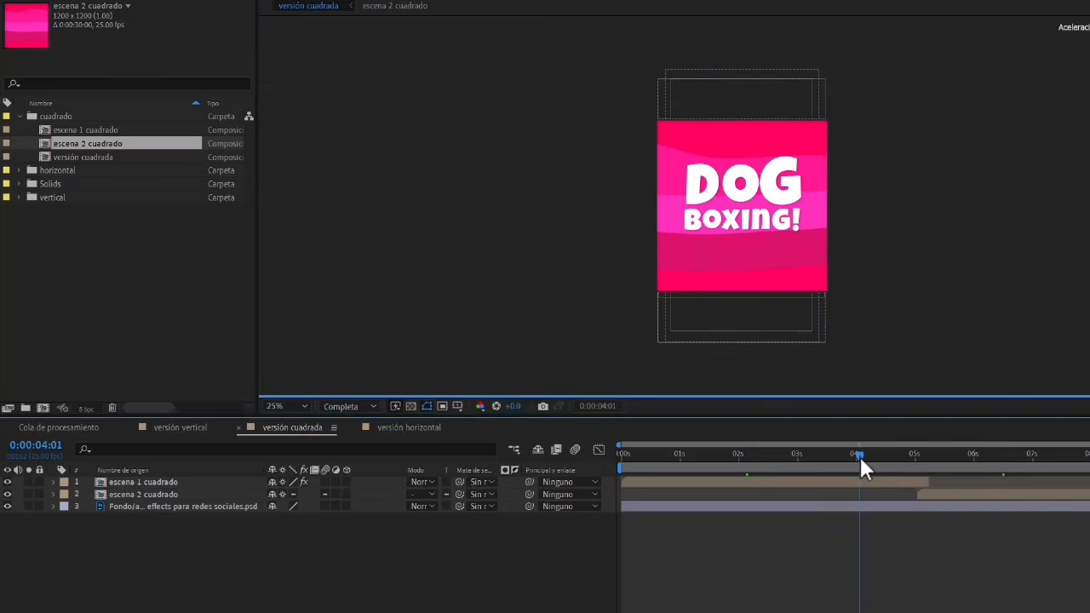
pyautogui.press('space')
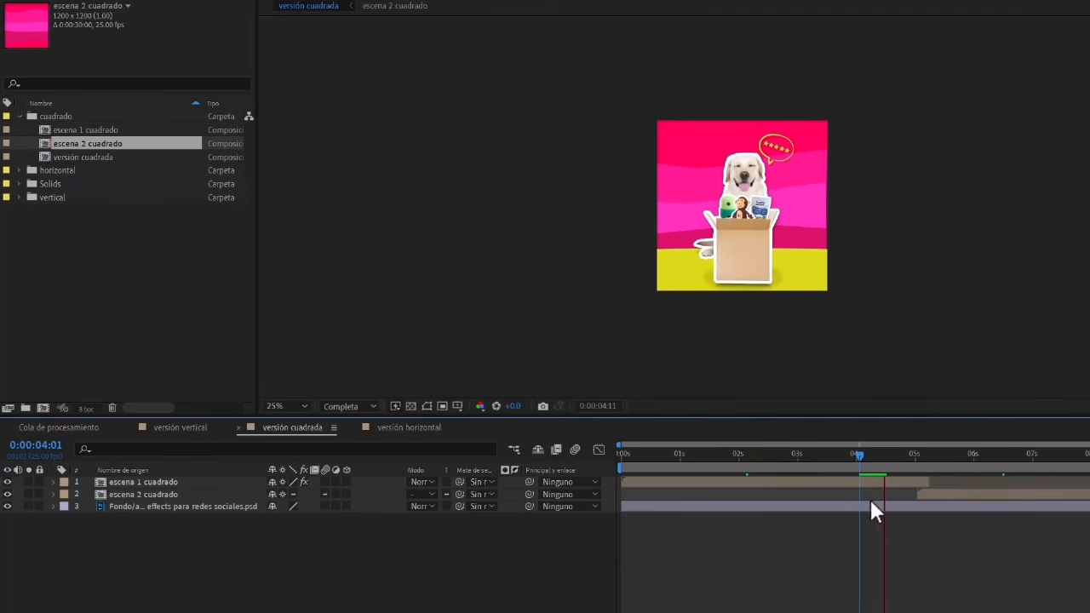
pyautogui.click(340, 408)
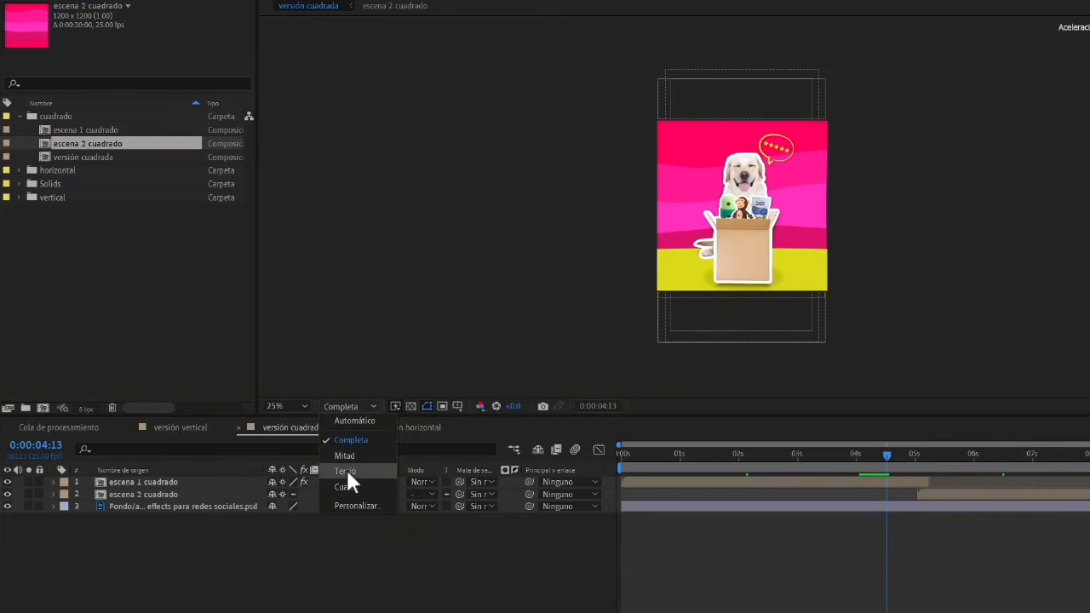
pyautogui.click(345, 456)
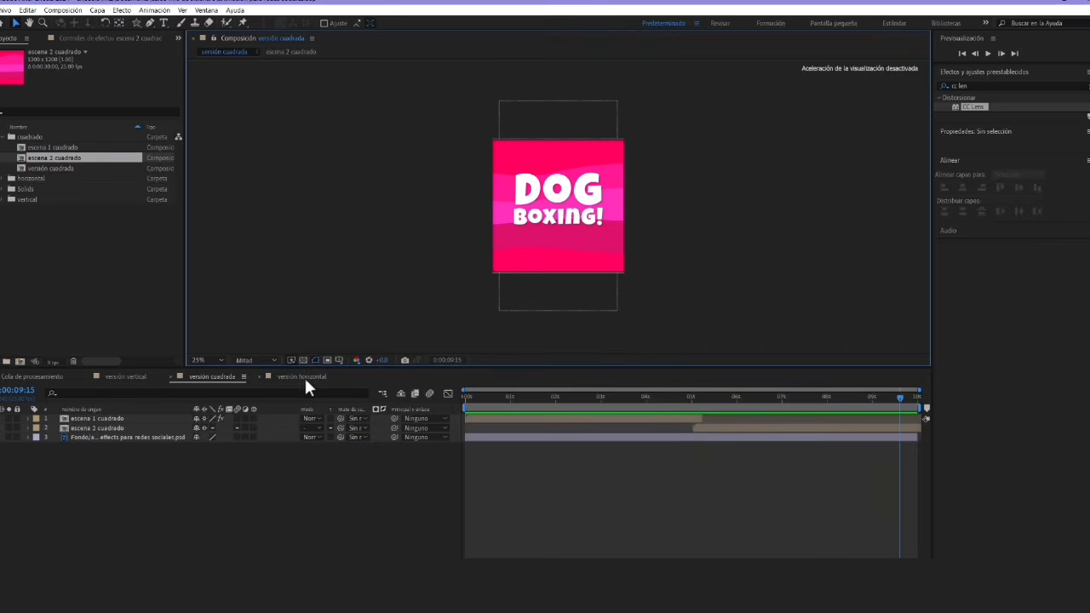
# Open escena1 horizontal from the horizontal folder and set its composition size to 1920 x 1080 px
pyautogui.click(305, 378)
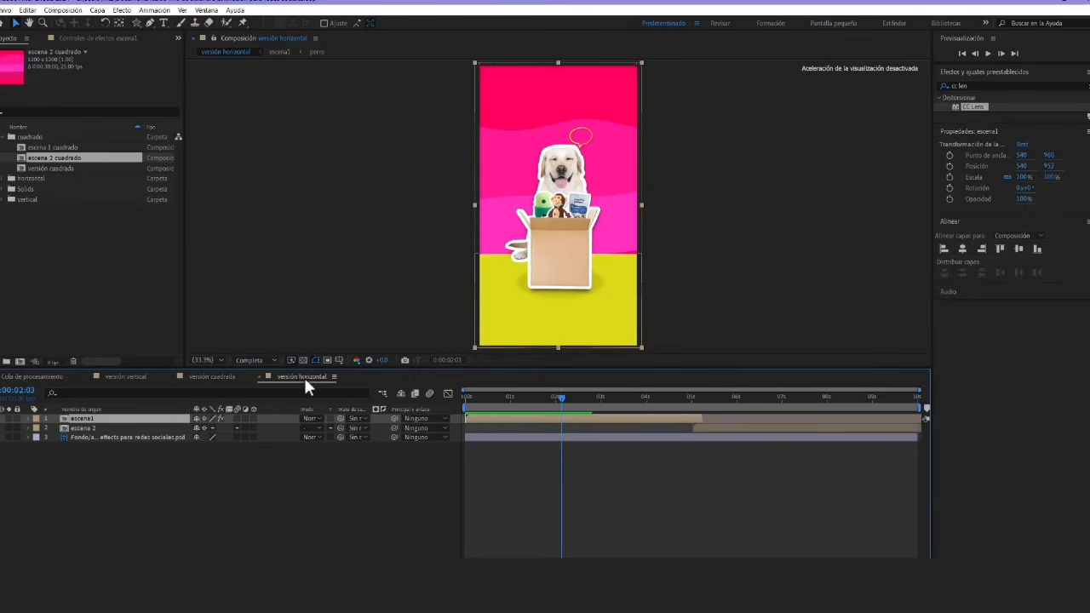
pyautogui.click(51, 158)
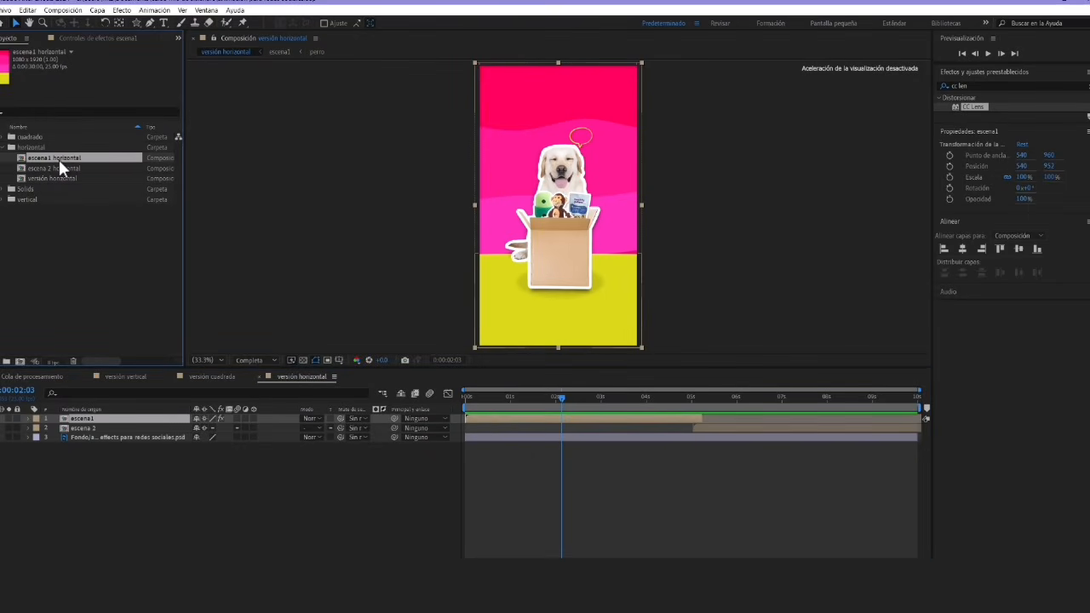
pyautogui.doubleClick(59, 158)
pyautogui.click(86, 11)
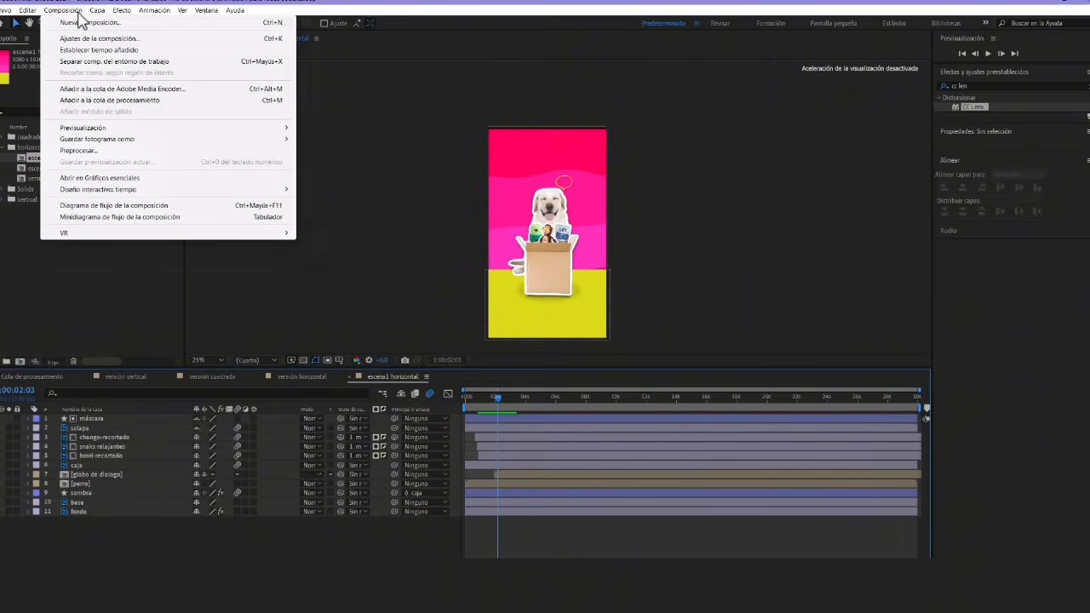
pyautogui.click(83, 39)
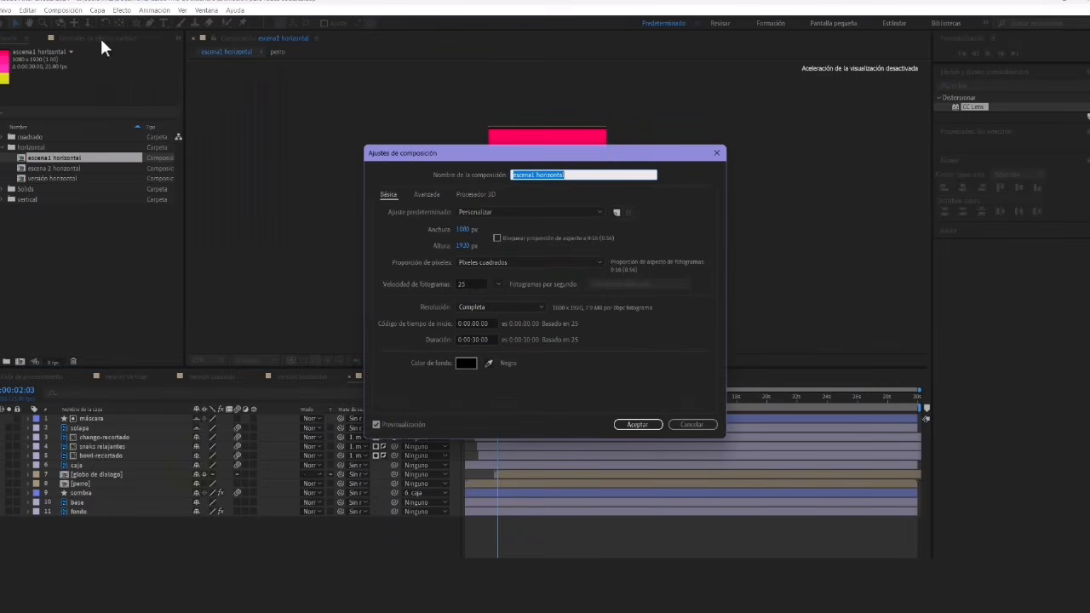
pyautogui.click(464, 230)
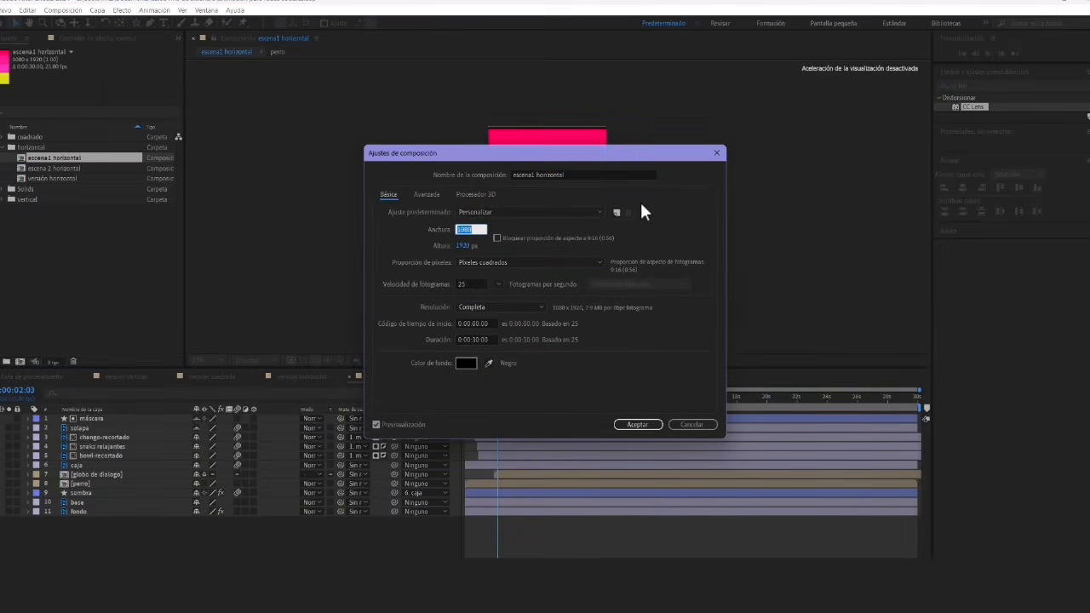
pyautogui.write('190')
pyautogui.press('BackSpace')
pyautogui.write('20')
pyautogui.click(461, 247)
pyautogui.write('1080')
pyautogui.press('Return')
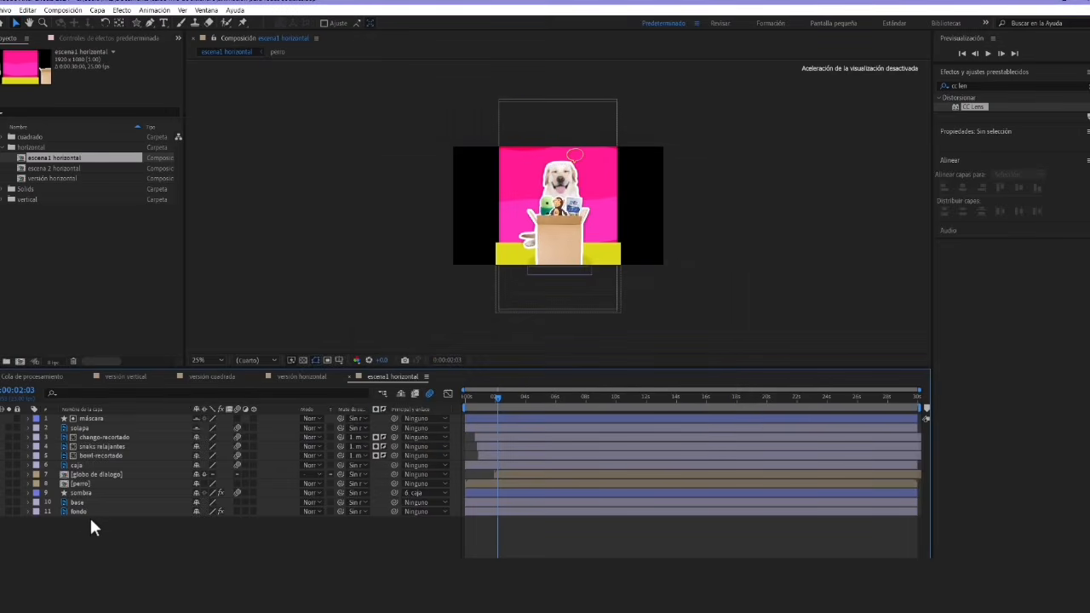
# Scale the fondo layer to fill the horizontal frame and the base layer to 188, 93%
pyautogui.click(86, 511)
pyautogui.press('s')
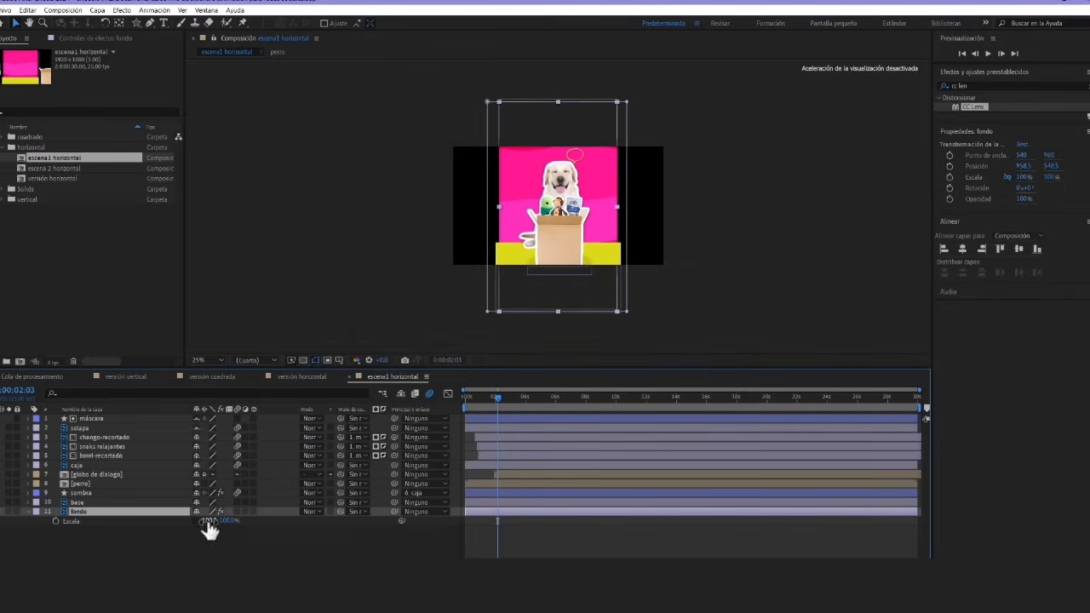
pyautogui.moveTo(210, 523)
pyautogui.mouseDown()
pyautogui.moveTo(255, 528)
pyautogui.moveTo(216, 530)
pyautogui.moveTo(220, 511)
pyautogui.moveTo(257, 518)
pyautogui.moveTo(219, 514)
pyautogui.mouseUp()
pyautogui.click(79, 503)
pyautogui.press('s')
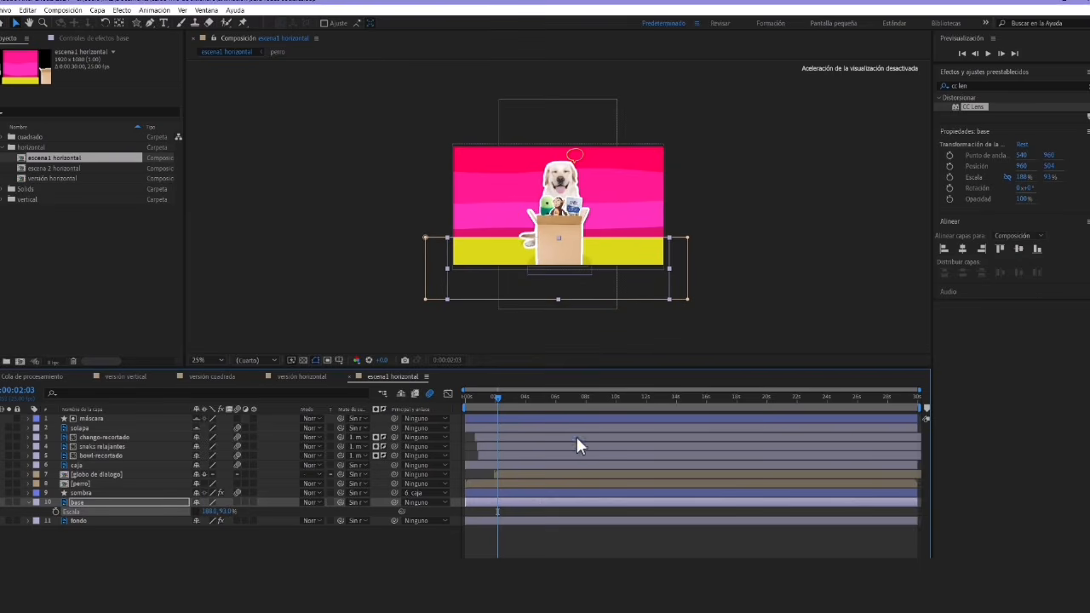
# Scrub through escena1 horizontal to examine the dog, box and speech bubble in the wide frame
pyautogui.moveTo(506, 406); pyautogui.dragTo(593, 414)
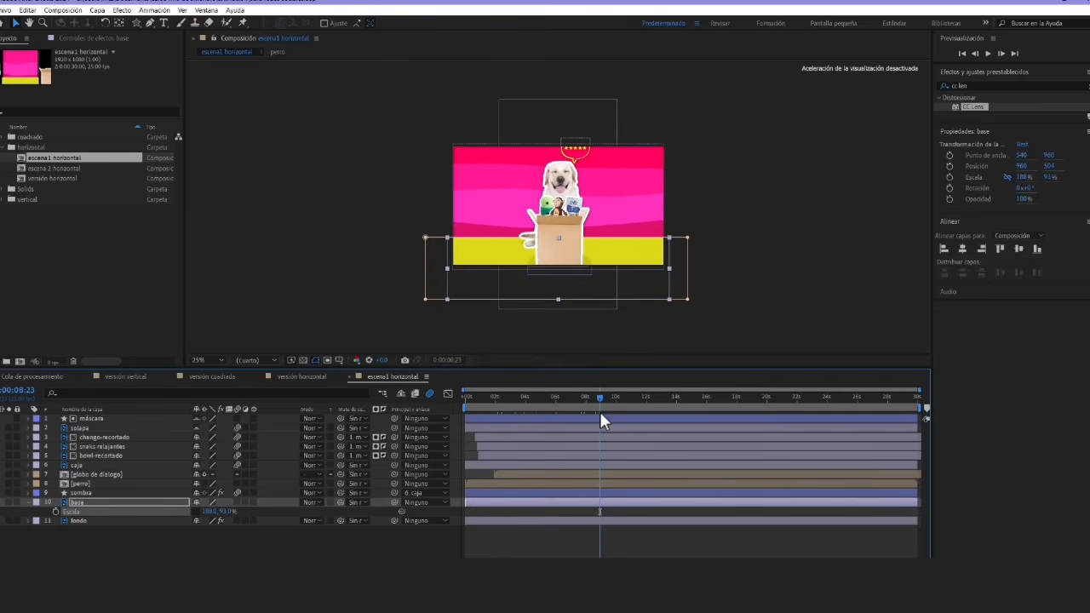
pyautogui.moveTo(600, 397)
pyautogui.mouseDown()
pyautogui.moveTo(626, 397)
pyautogui.moveTo(598, 398)
pyautogui.mouseUp()
pyautogui.press('.')
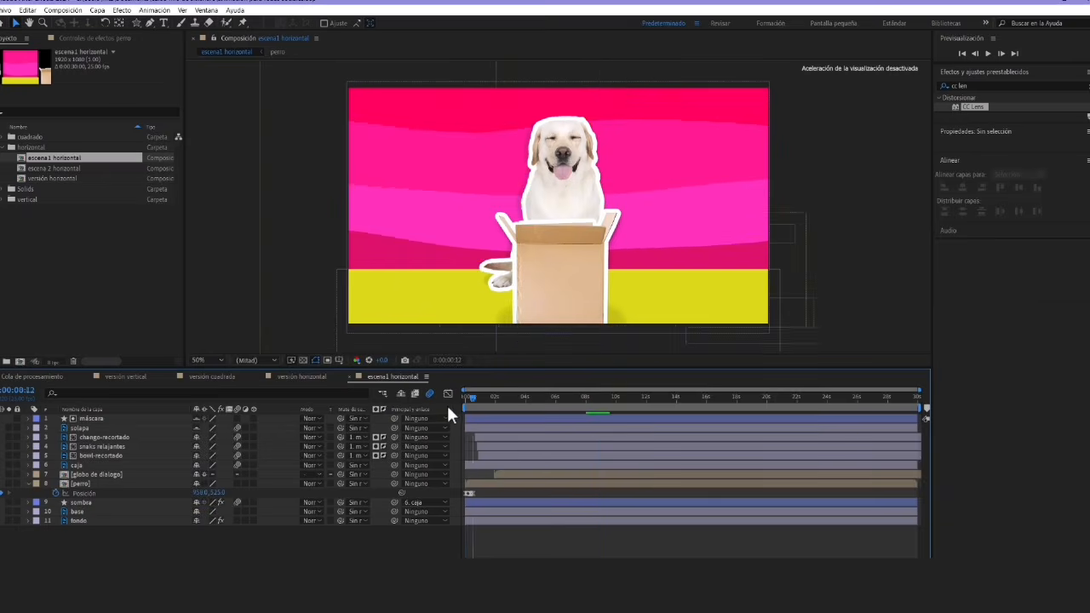
pyautogui.press('Home')
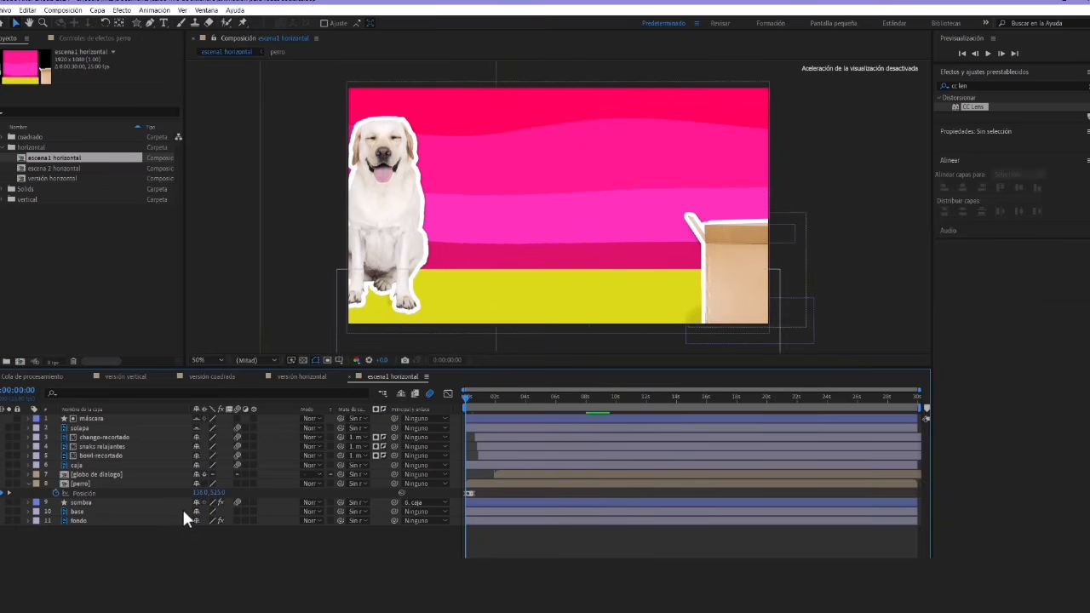
pyautogui.click(579, 398)
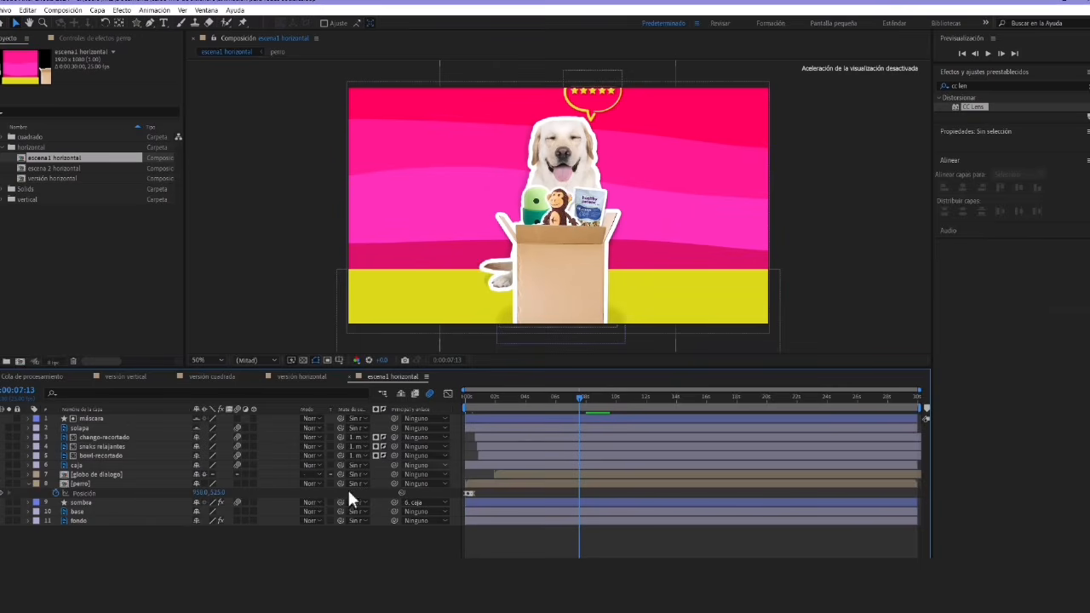
# Select all of the perro layer's position keyframes and shift the dog's motion path slightly to the right in the scene
pyautogui.click(121, 483)
pyautogui.press('u')
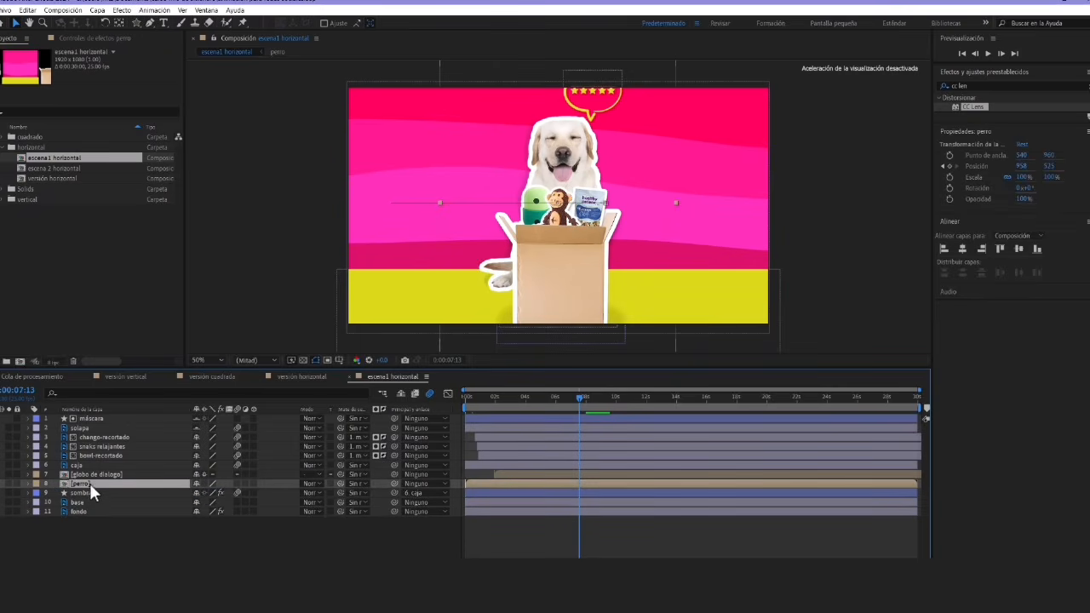
pyautogui.click(92, 475)
pyautogui.click(85, 482)
pyautogui.press('p')
pyautogui.click(470, 398)
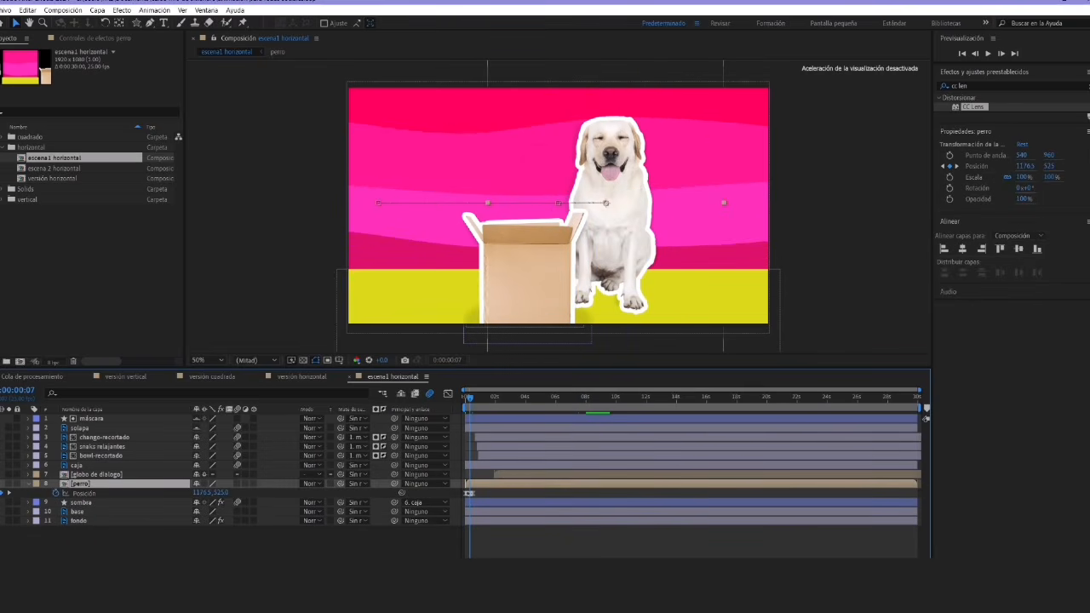
pyautogui.press('=')
pyautogui.press('=')
pyautogui.press('=')
pyautogui.press('space')
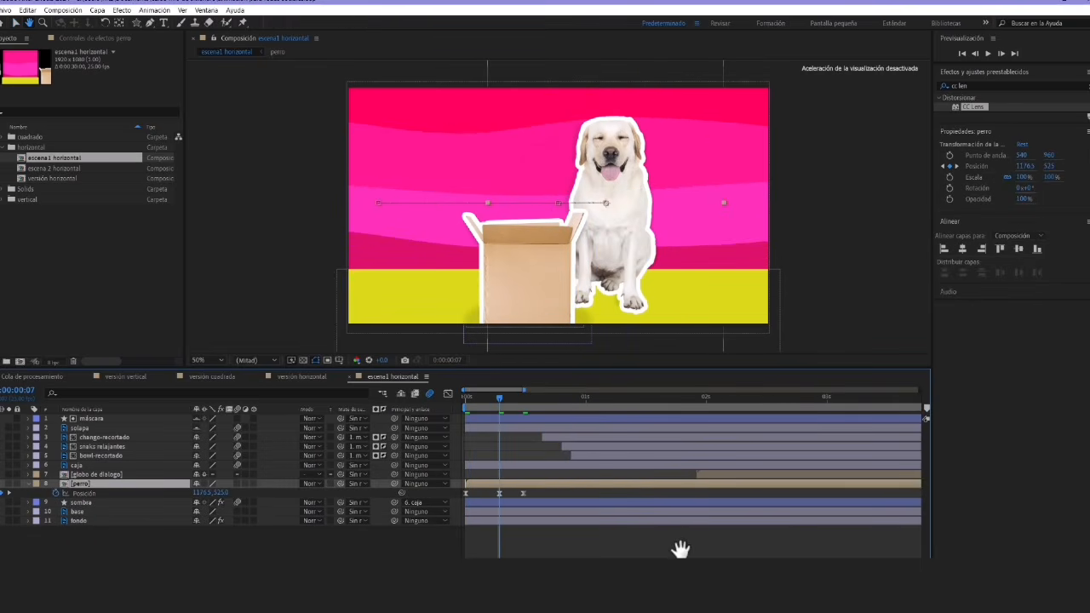
pyautogui.moveTo(529, 395); pyautogui.dragTo(524, 397)
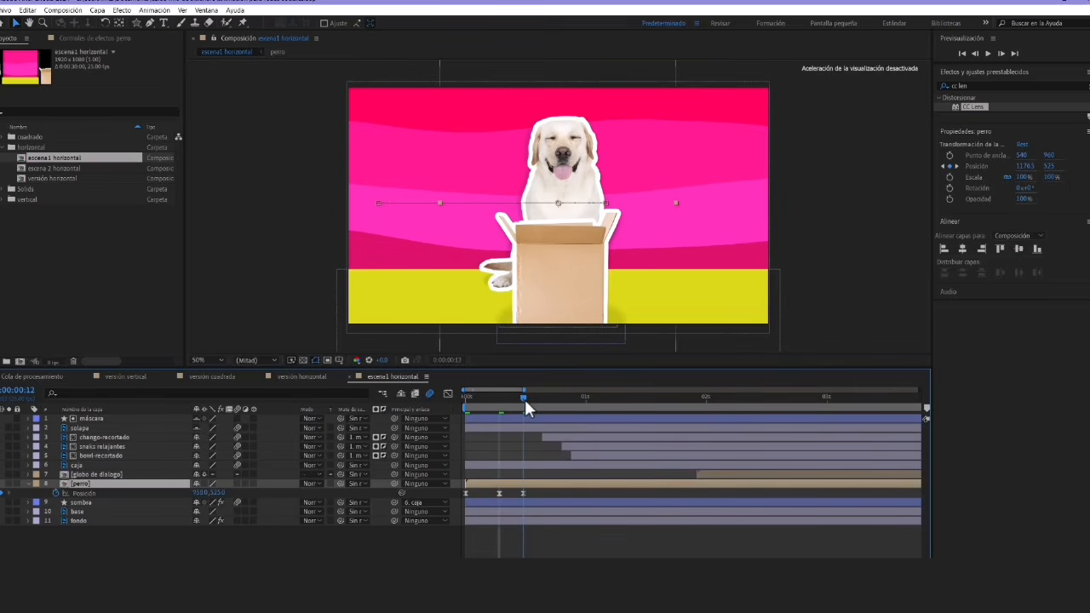
pyautogui.moveTo(534, 491); pyautogui.dragTo(450, 500)
pyautogui.moveTo(573, 171); pyautogui.dragTo(605, 175)
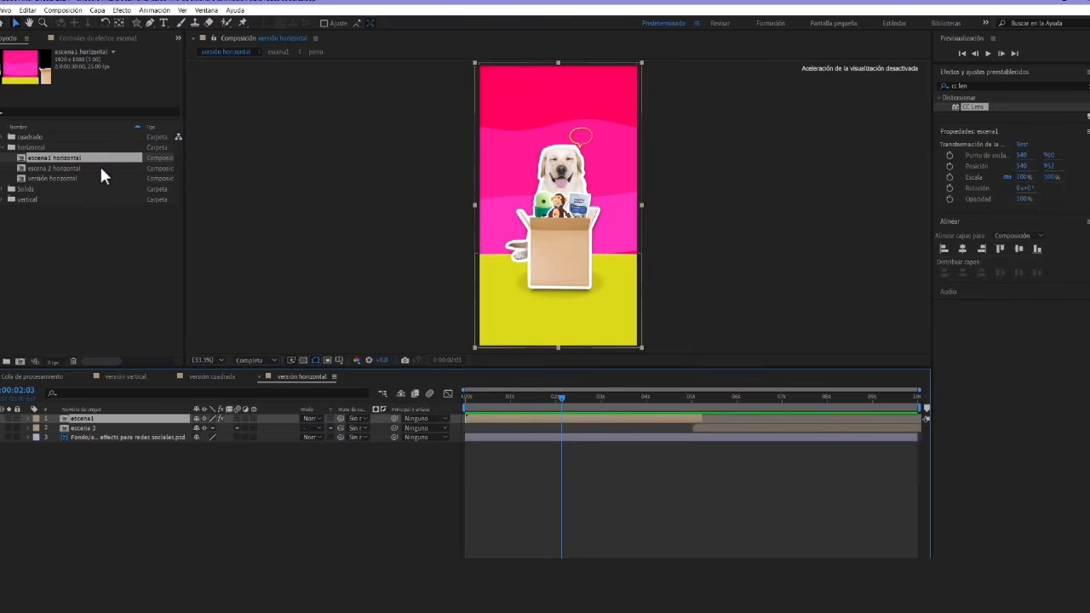
# Open escena 2 horizontal and set its composition size to 1920 x 1080 px
pyautogui.click(97, 168)
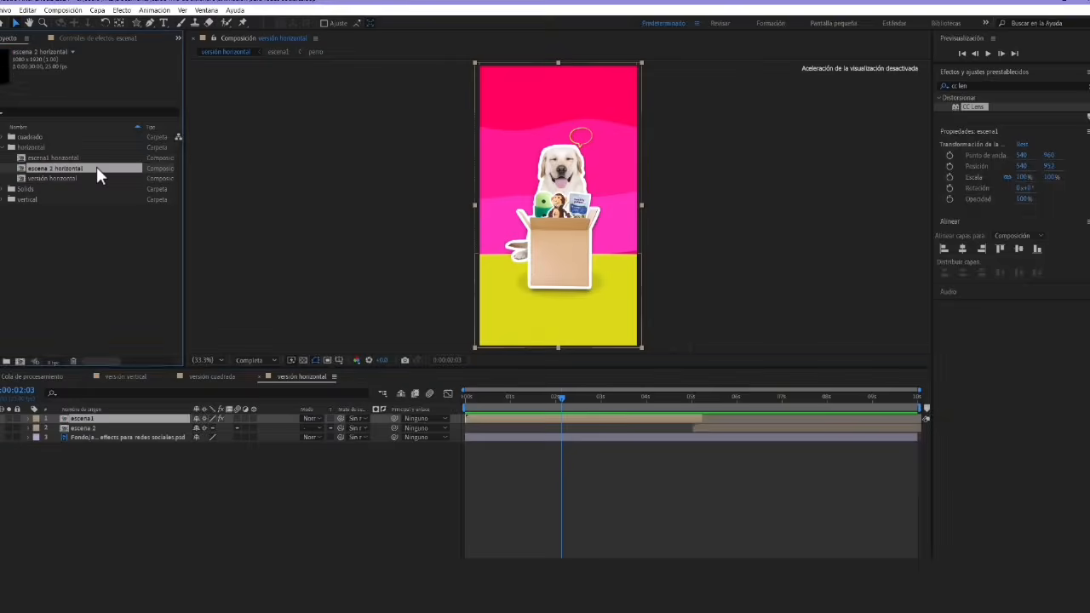
pyautogui.doubleClick(96, 168)
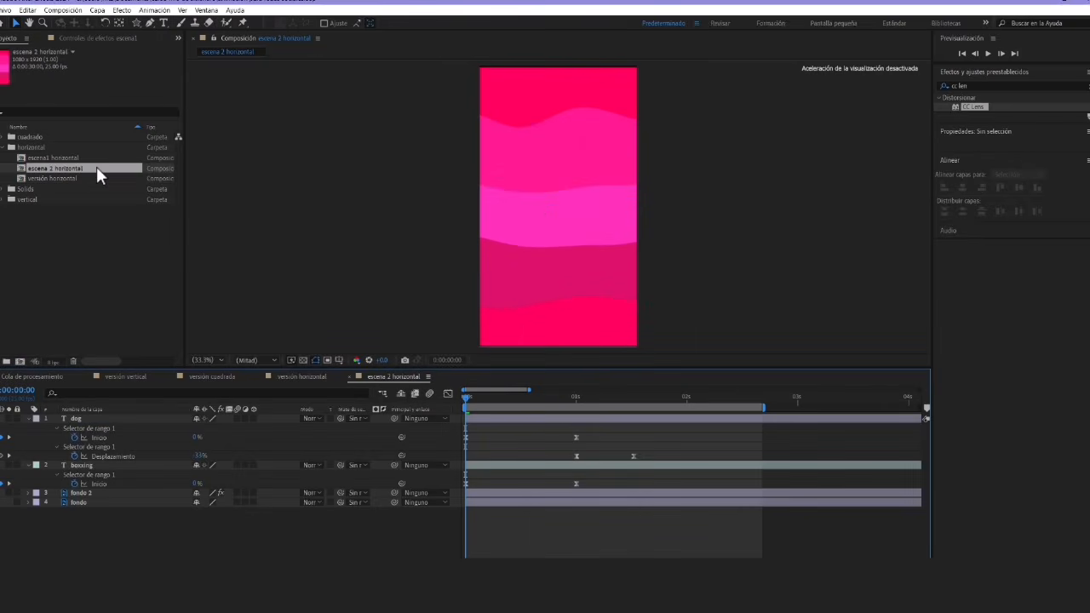
pyautogui.click(77, 11)
pyautogui.click(79, 40)
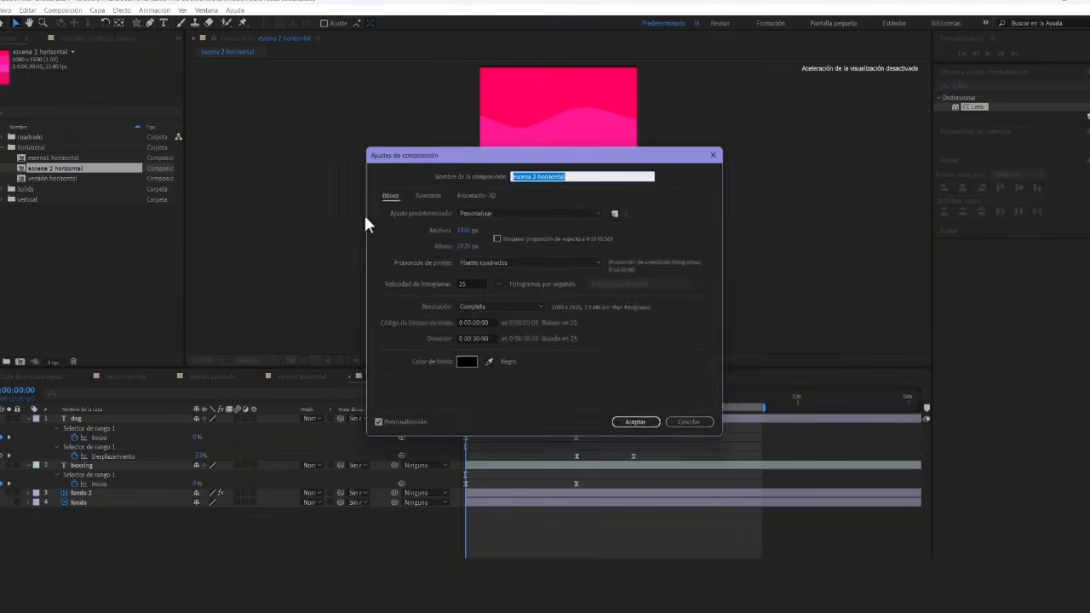
pyautogui.click(460, 228)
pyautogui.write('1920')
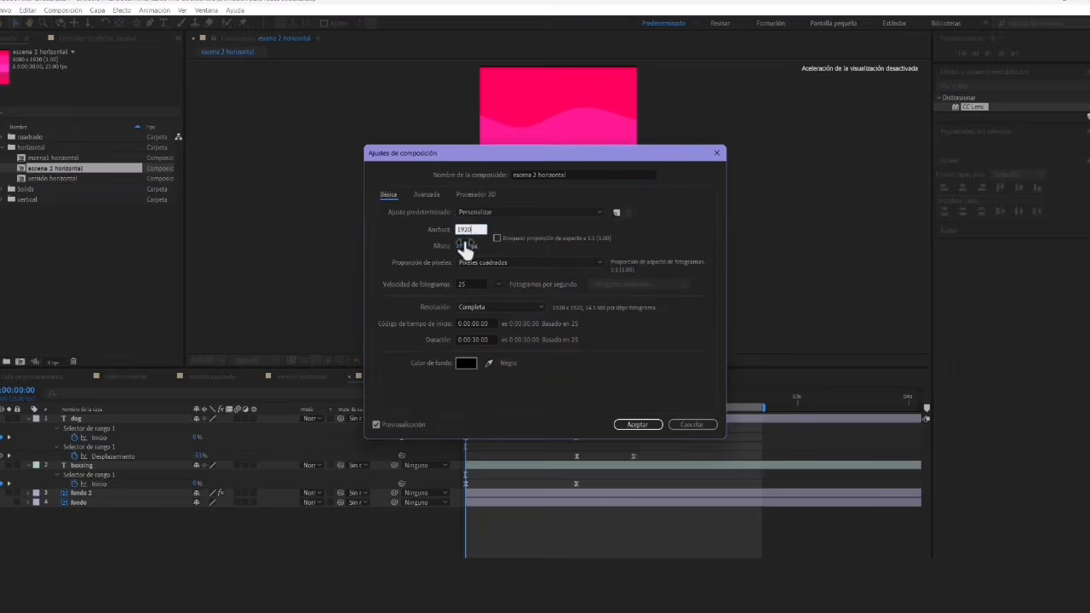
pyautogui.click(464, 246)
pyautogui.write('1080')
pyautogui.press('Return')
# Scale the fondo 2 layer to 178, 61% to fill the horizontal frame and check the title animation
pyautogui.scroll(-1, 380, 288)
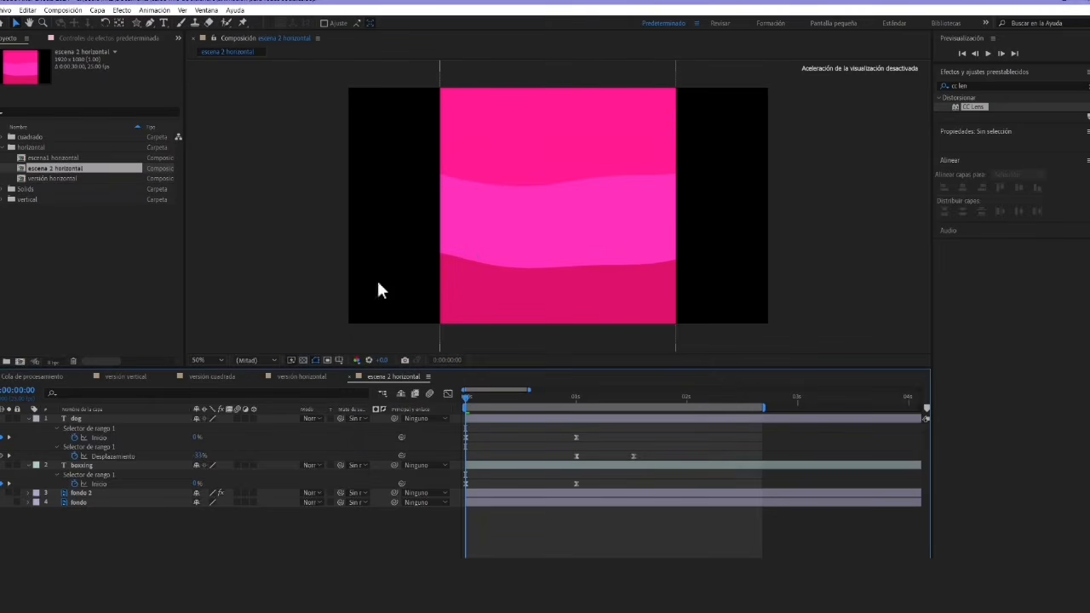
pyautogui.click(78, 493)
pyautogui.press('s')
pyautogui.moveTo(196, 505)
pyautogui.mouseDown()
pyautogui.moveTo(176, 504)
pyautogui.moveTo(257, 506)
pyautogui.moveTo(201, 502)
pyautogui.mouseUp()
pyautogui.moveTo(519, 394); pyautogui.dragTo(641, 417)
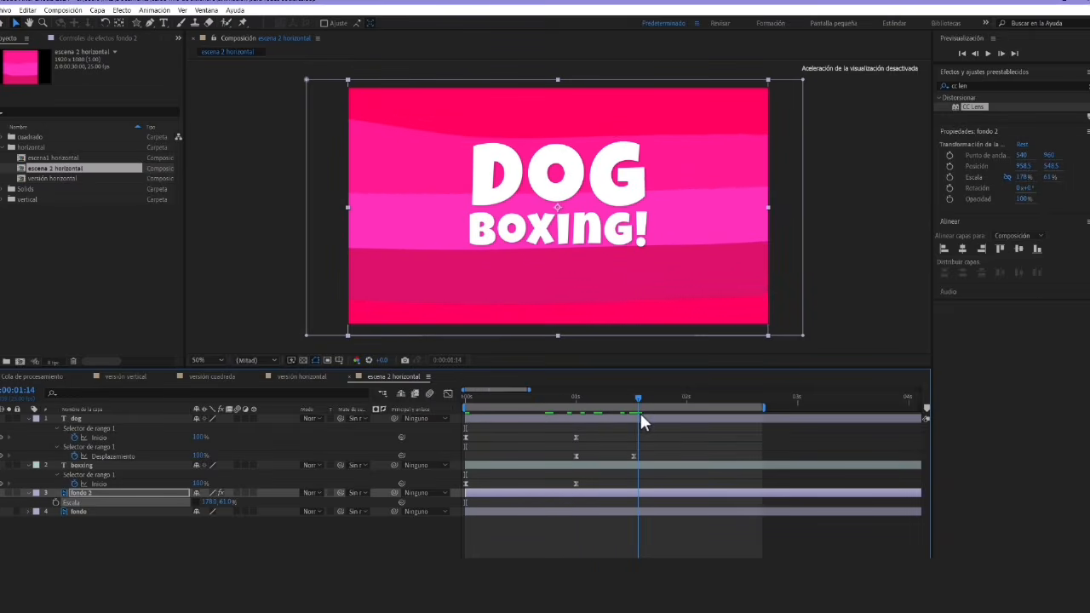
pyautogui.click(135, 419)
pyautogui.keyDown('shift'); pyautogui.click(109, 466); pyautogui.keyUp('shift')
pyautogui.moveTo(584, 225); pyautogui.dragTo(585, 238)
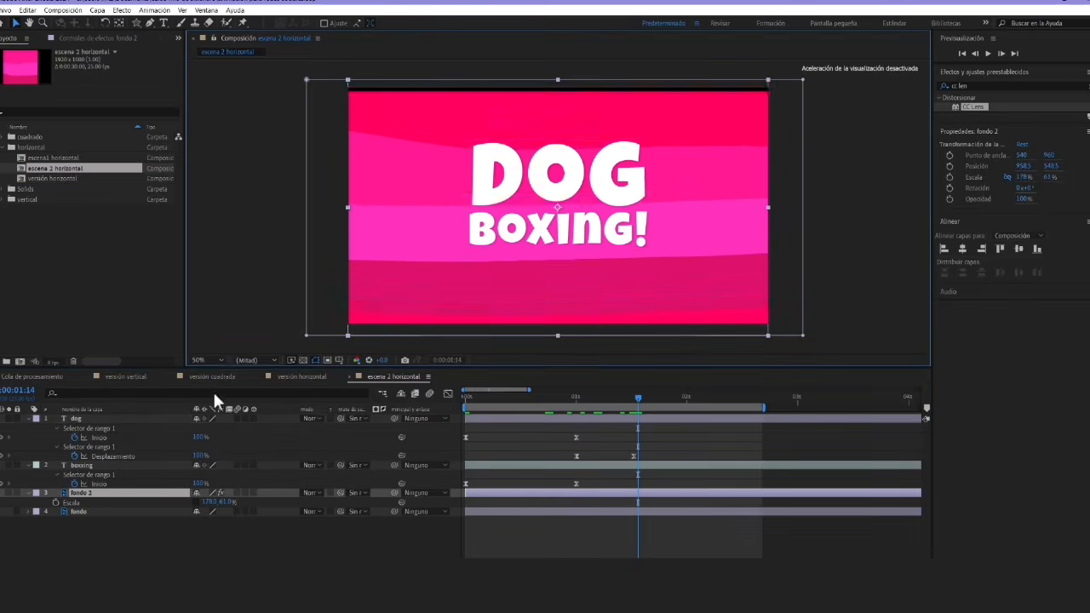
pyautogui.hotkey('ctrl', 'z')
# Select both the dog and boxxing text layers and shift the title slightly down in escena 2 horizontal
pyautogui.click(123, 419)
pyautogui.keyDown('shift'); pyautogui.click(101, 465); pyautogui.keyUp('shift')
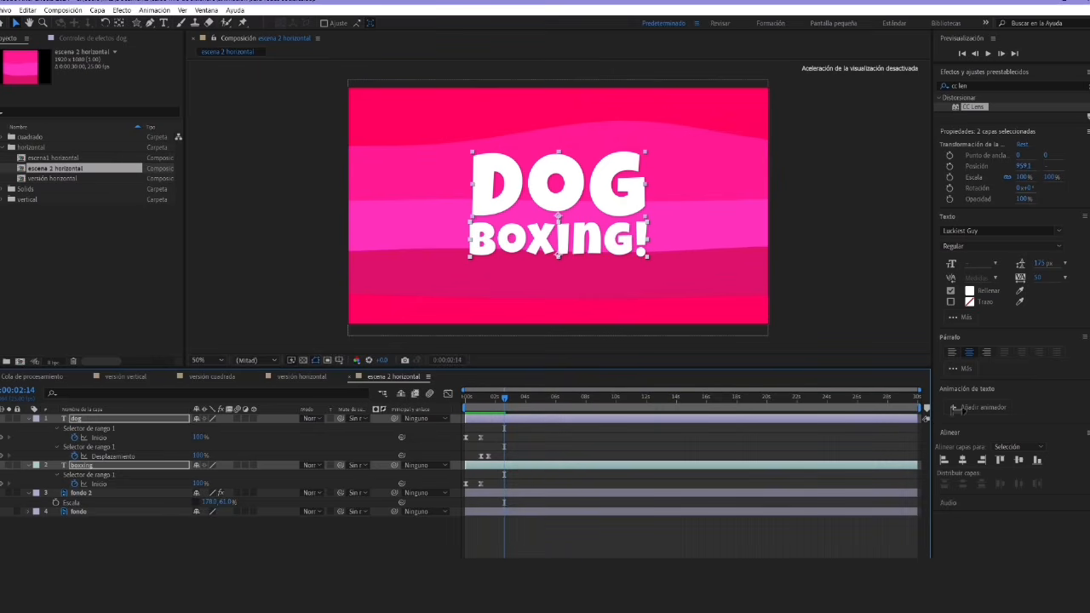
# Return to versión horizontal and set its composition size to 1920 x 1080 px
pyautogui.click(349, 376)
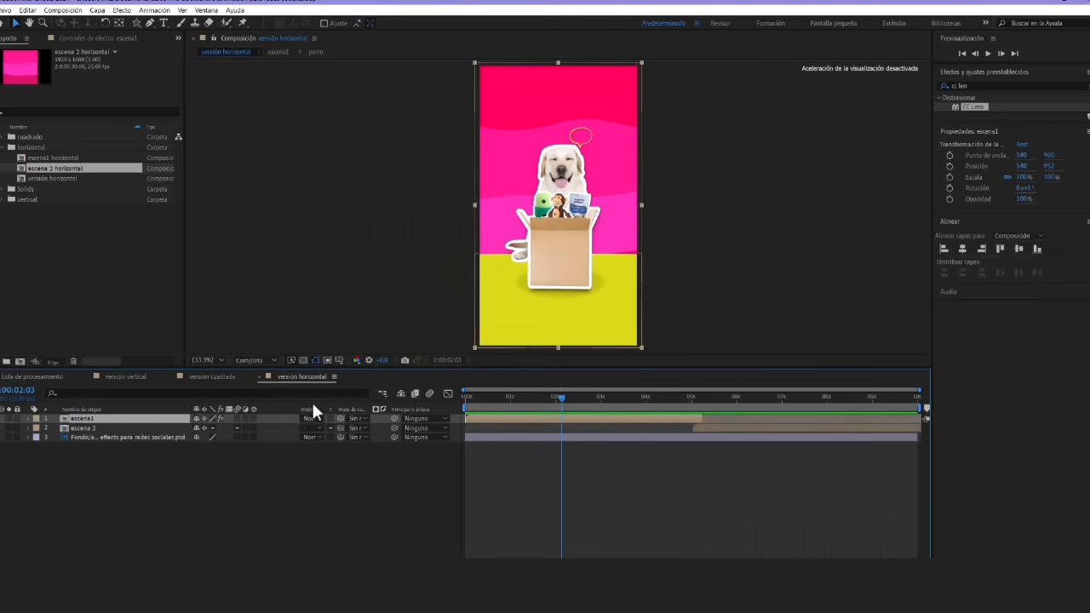
pyautogui.click(63, 10)
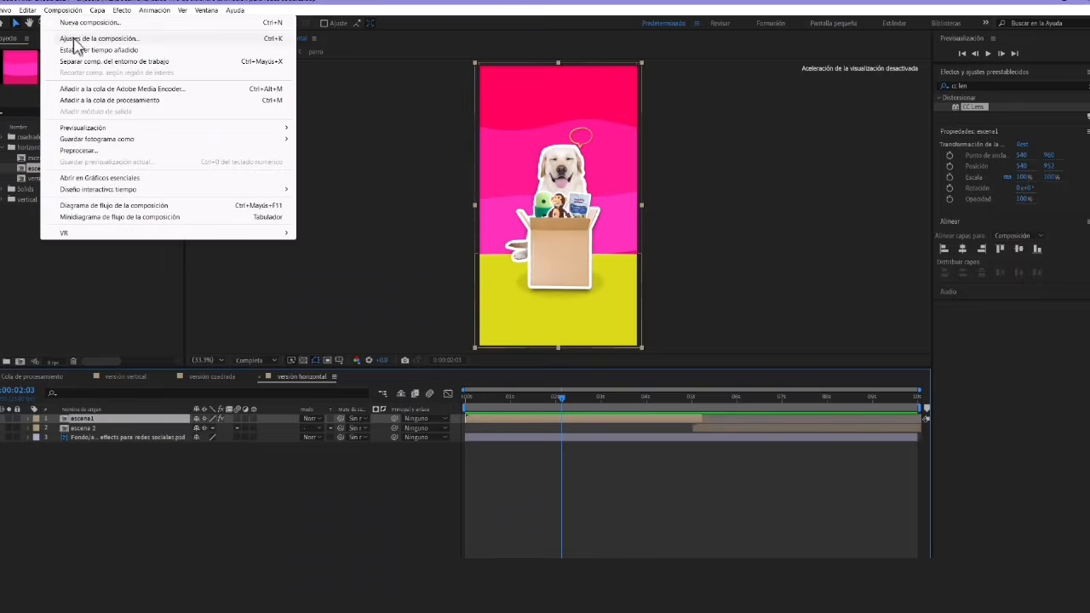
pyautogui.click(94, 40)
pyautogui.click(467, 229)
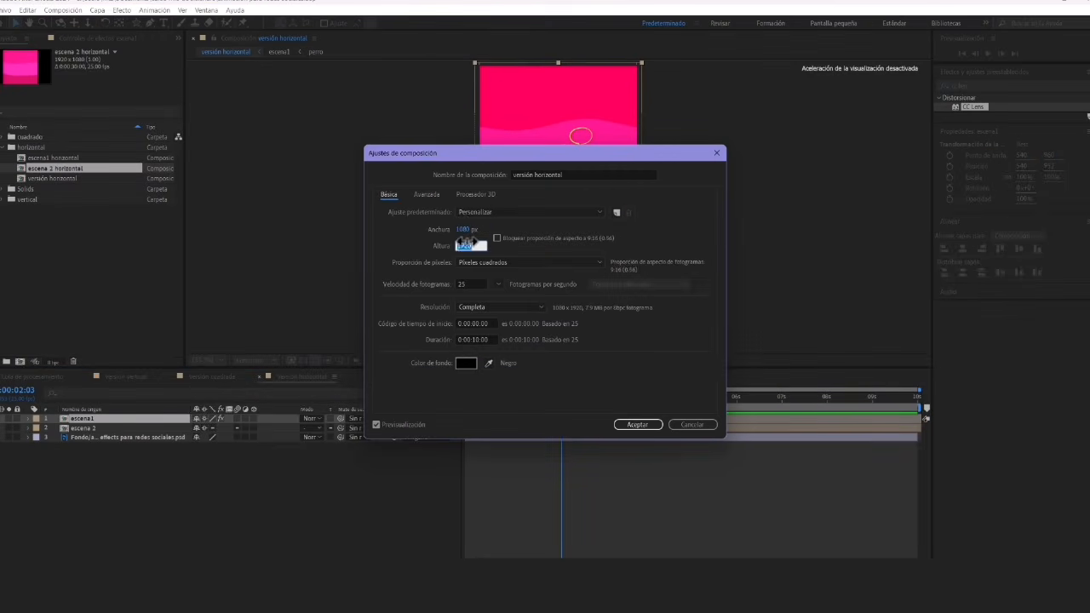
pyautogui.press('Return')
pyautogui.click(61, 11)
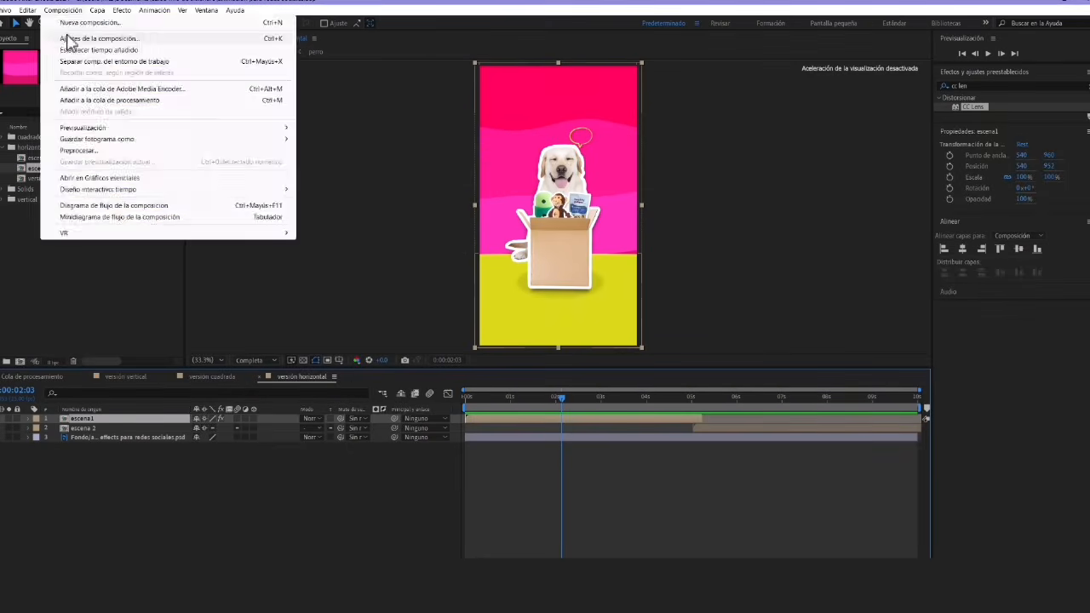
pyautogui.click(85, 40)
pyautogui.click(466, 246)
pyautogui.write('1080')
pyautogui.press('Return')
pyautogui.scroll(2, 467, 248)
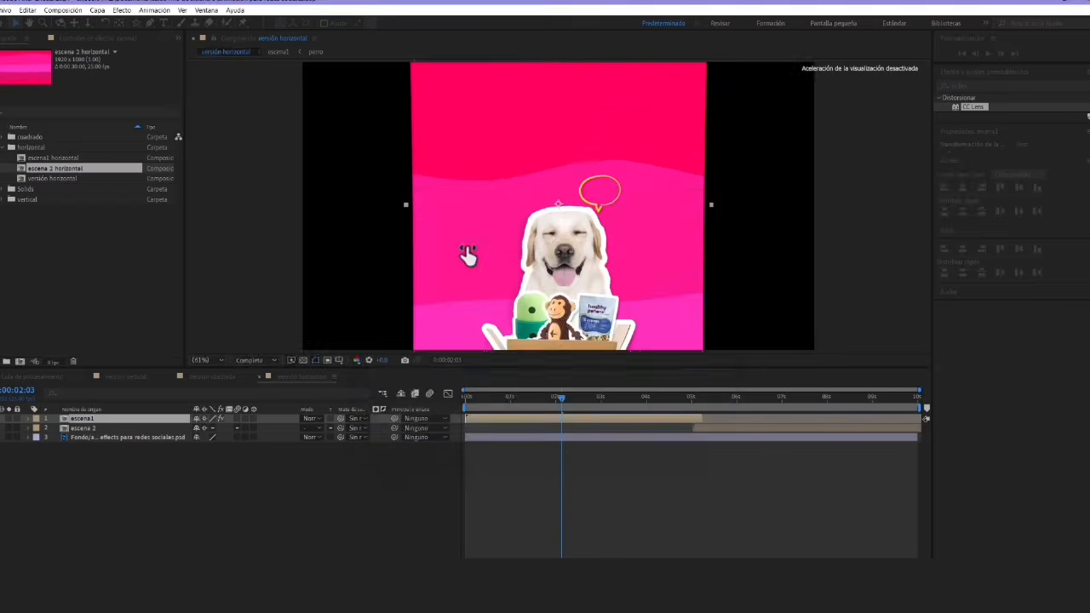
pyautogui.scroll(-1, 467, 247)
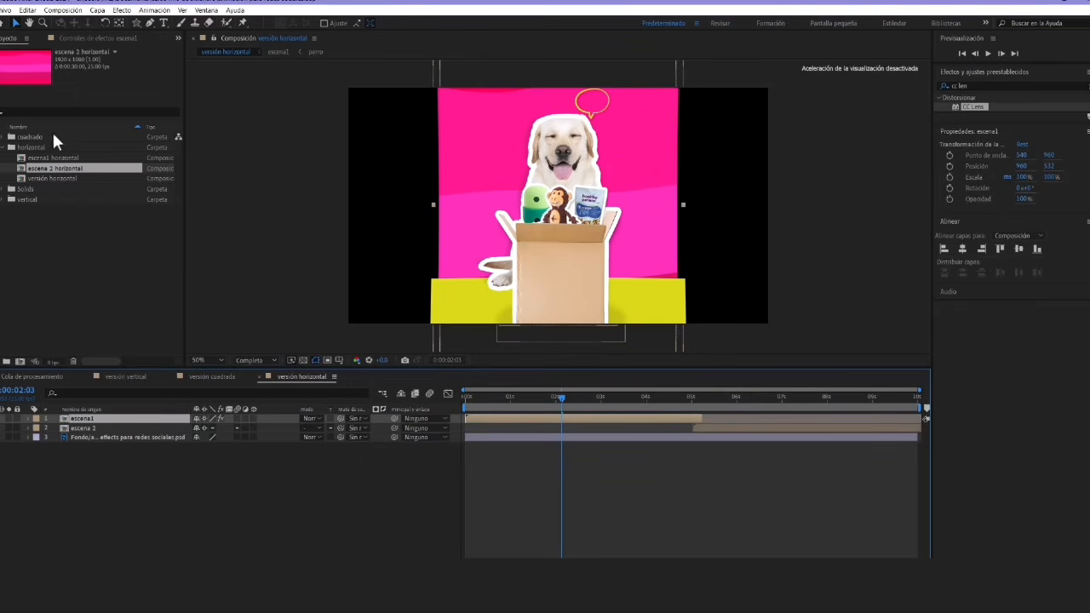
# Replace the escena1 and escena 2 layers in versión horizontal with escena1 horizontal and escena 2 horizontal
pyautogui.click(62, 158)
pyautogui.moveTo(60, 159); pyautogui.dragTo(82, 425)
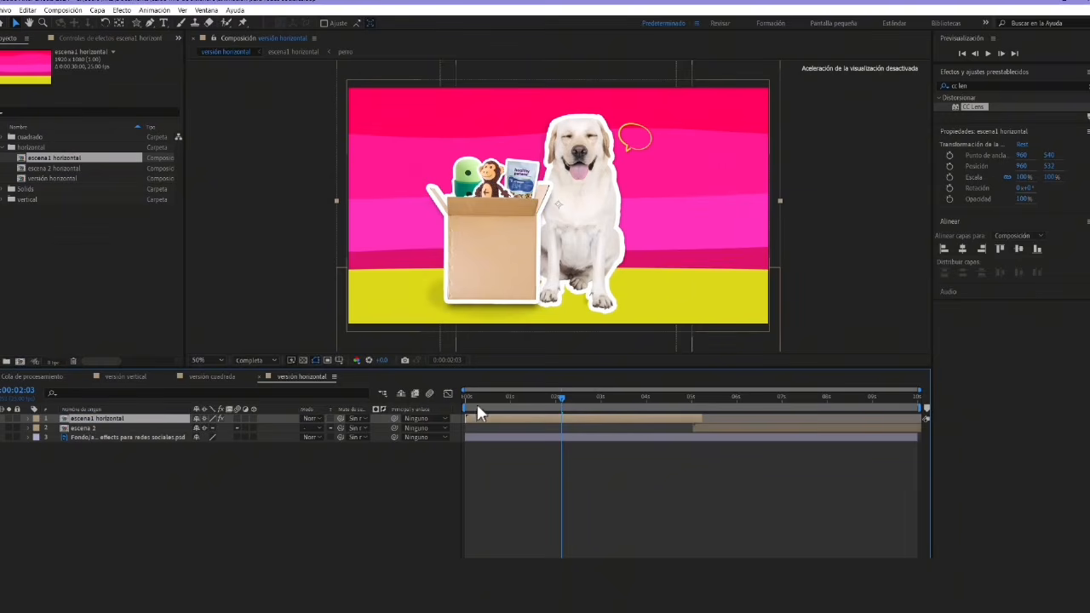
pyautogui.click(725, 397)
pyautogui.click(710, 427)
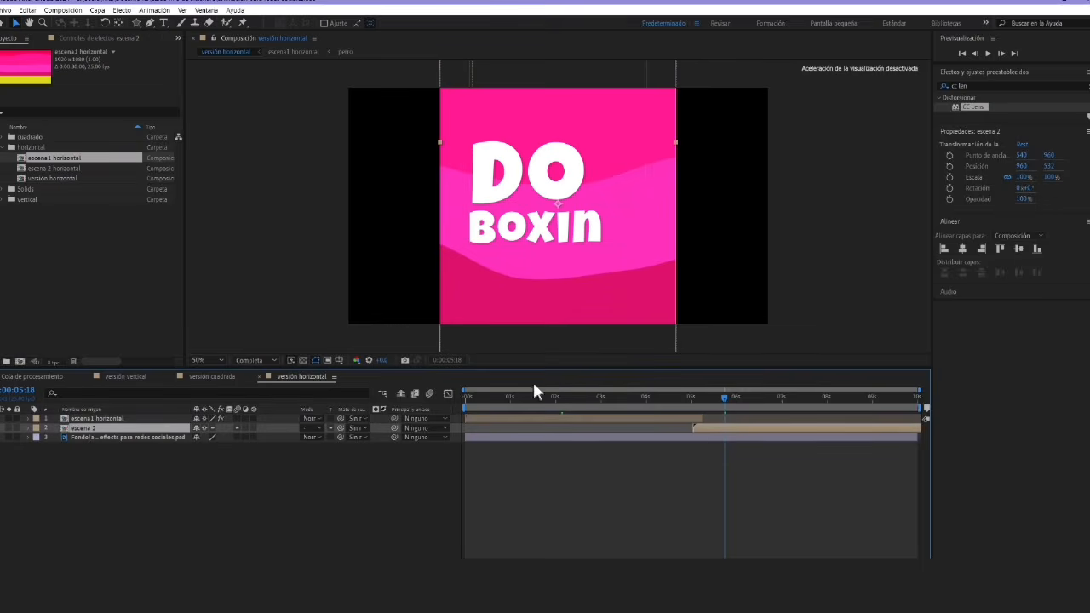
pyautogui.moveTo(49, 168); pyautogui.dragTo(92, 423)
# Set the preview resolution to Mitad and play versión horizontal from the start to check both scenes
pyautogui.moveTo(470, 400); pyautogui.dragTo(456, 398)
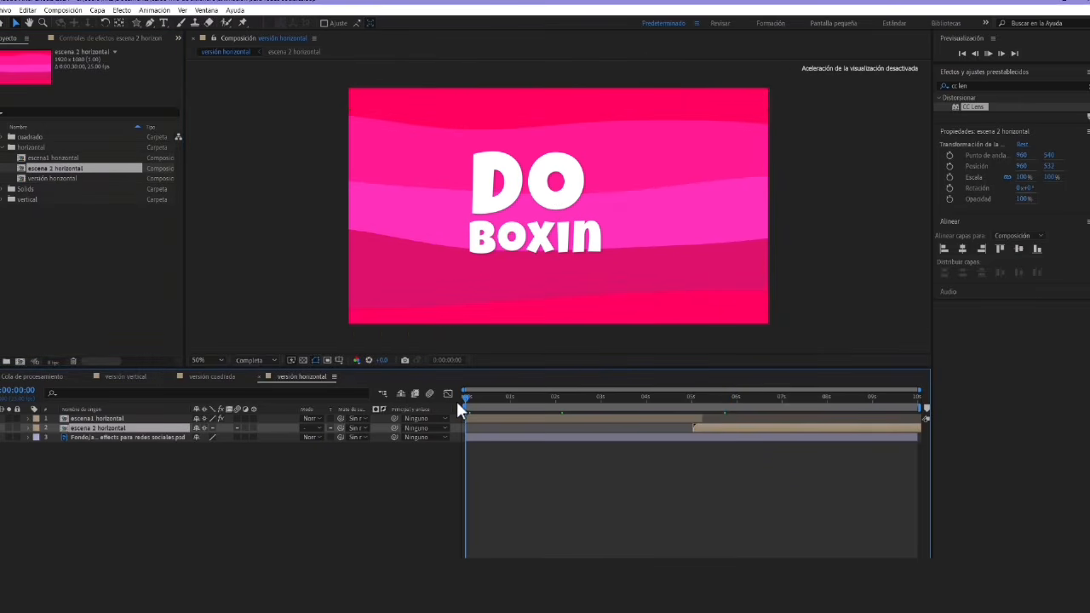
pyautogui.press('space')
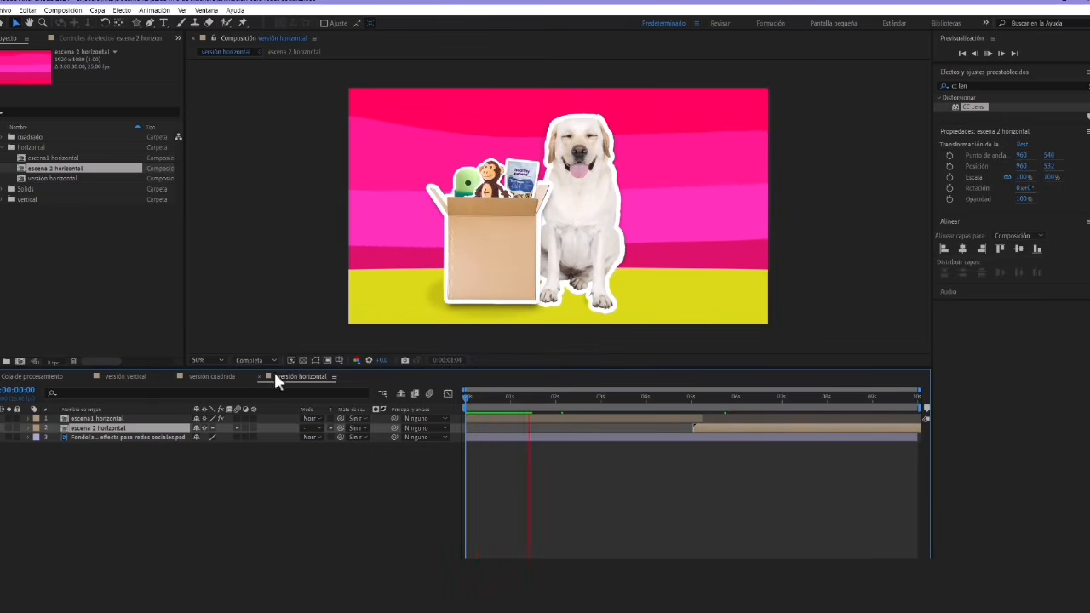
pyautogui.click(250, 360)
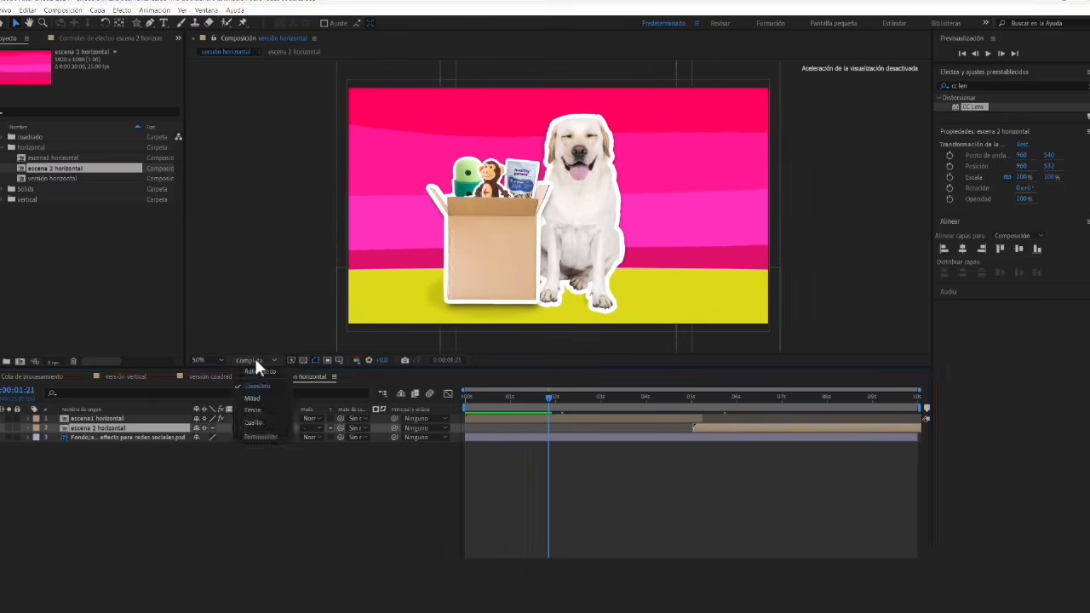
pyautogui.click(259, 398)
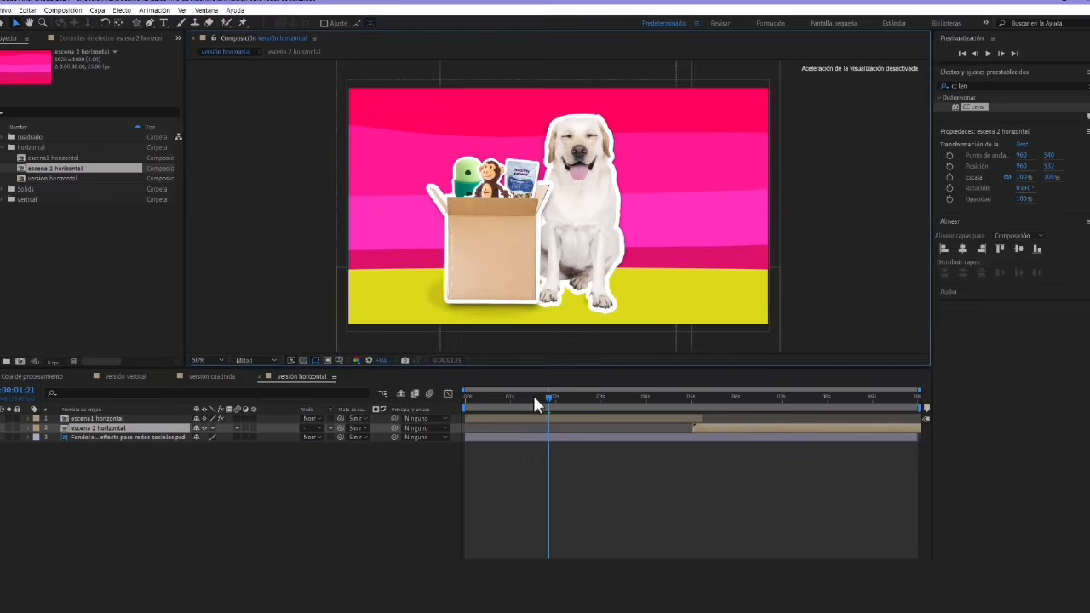
pyautogui.click(446, 400)
pyautogui.press('space')
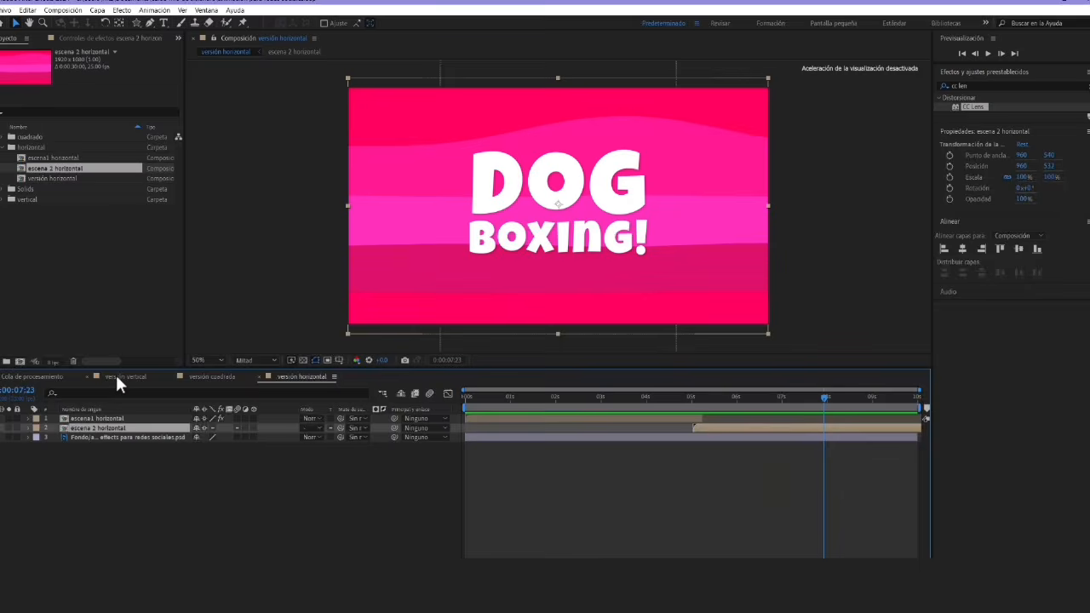
# Open versión vertical, scrub through its animation and add the composition to the render queue
pyautogui.click(118, 384)
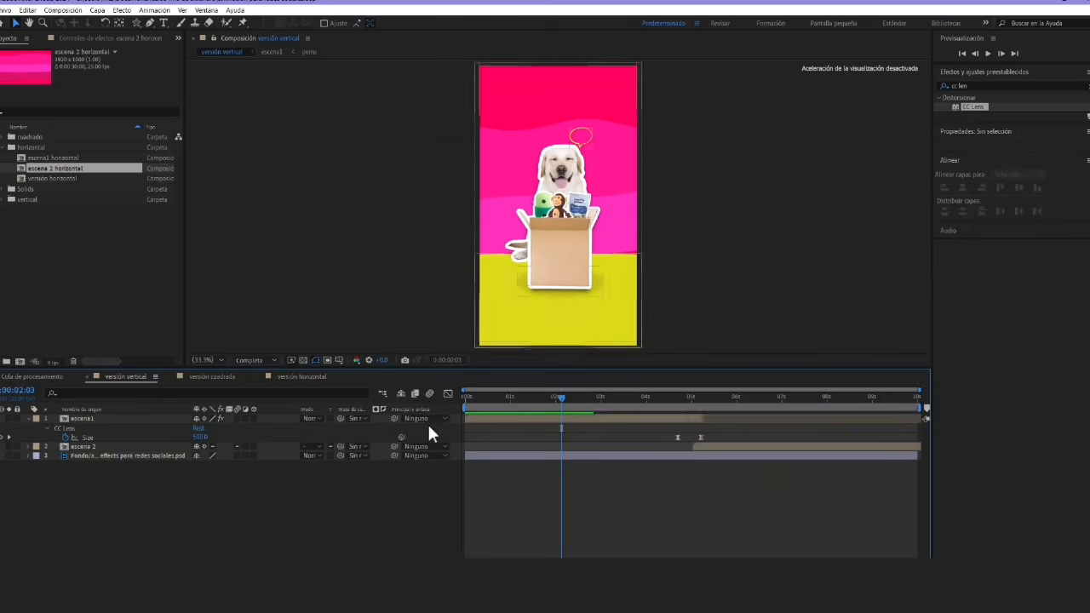
pyautogui.click(478, 397)
pyautogui.moveTo(479, 397); pyautogui.dragTo(810, 473)
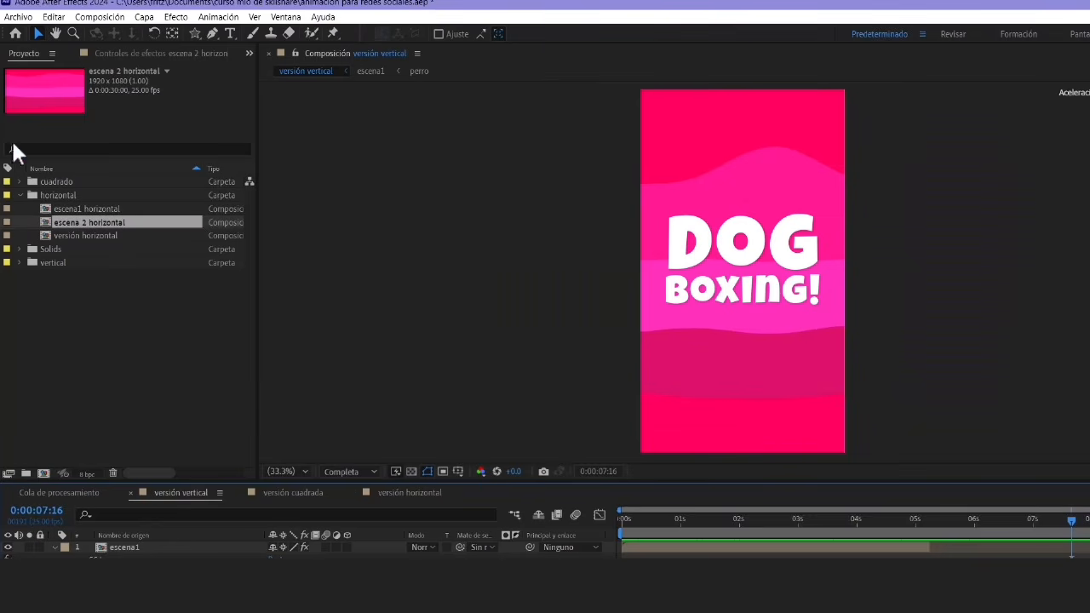
pyautogui.click(17, 17)
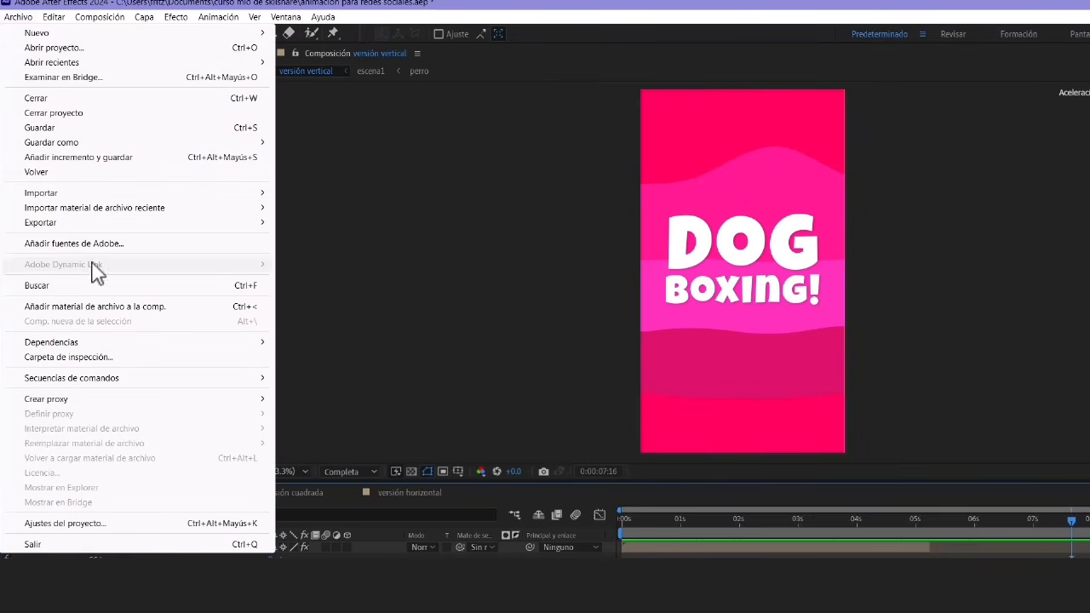
pyautogui.moveTo(100, 225)
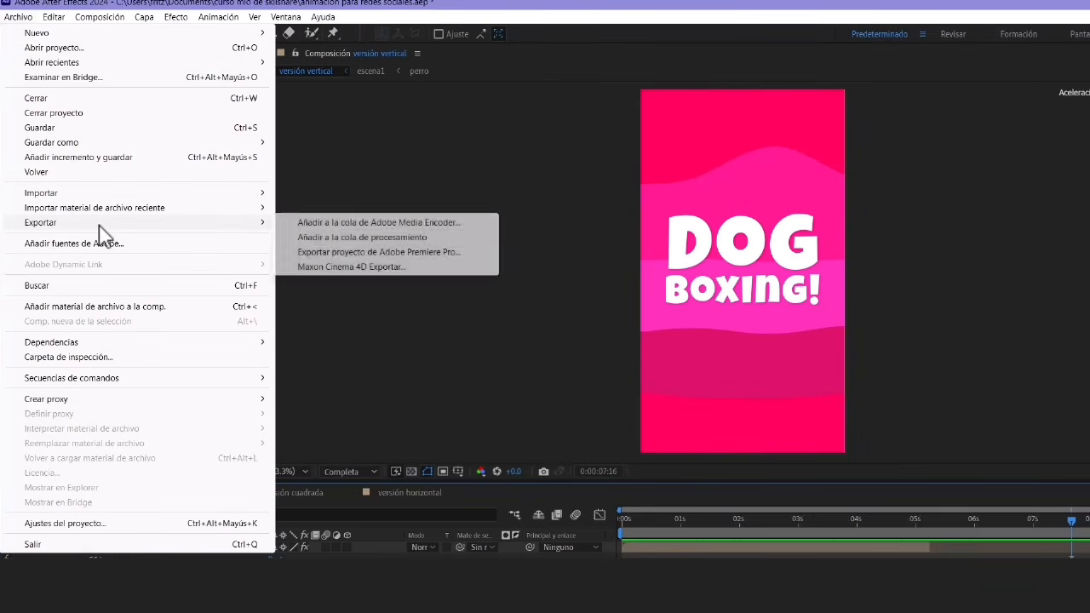
pyautogui.click(303, 239)
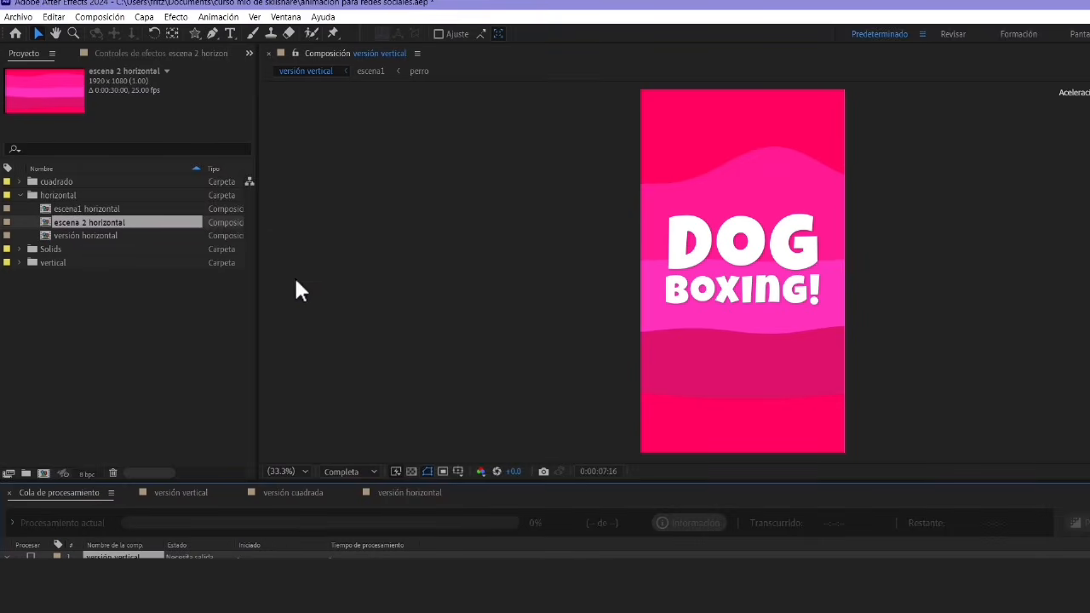
# Add the versión cuadrada and versión horizontal compositions to the render queue
pyautogui.click(286, 496)
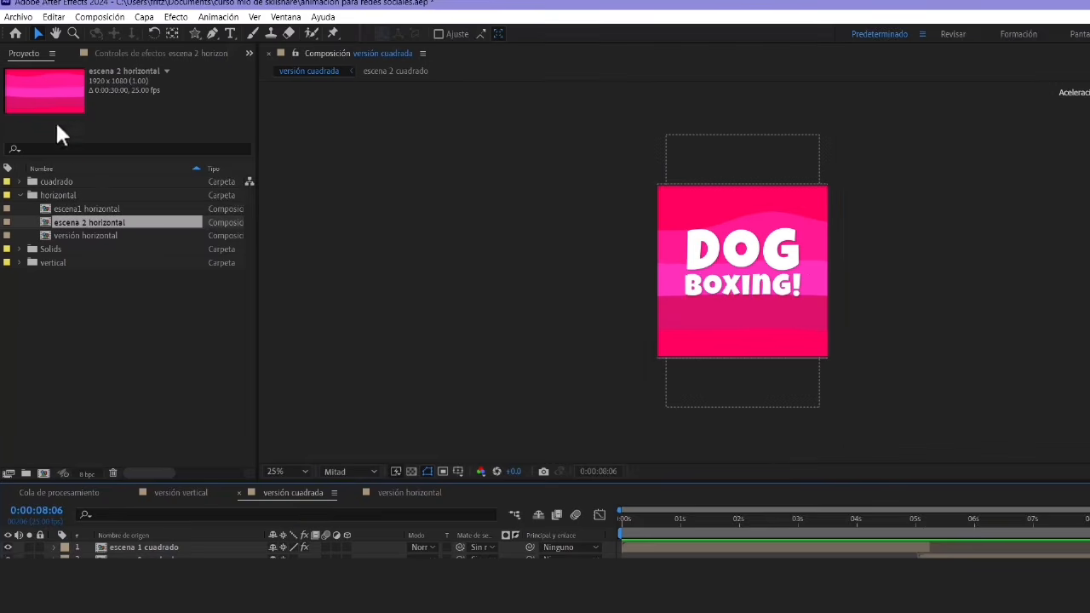
pyautogui.click(18, 17)
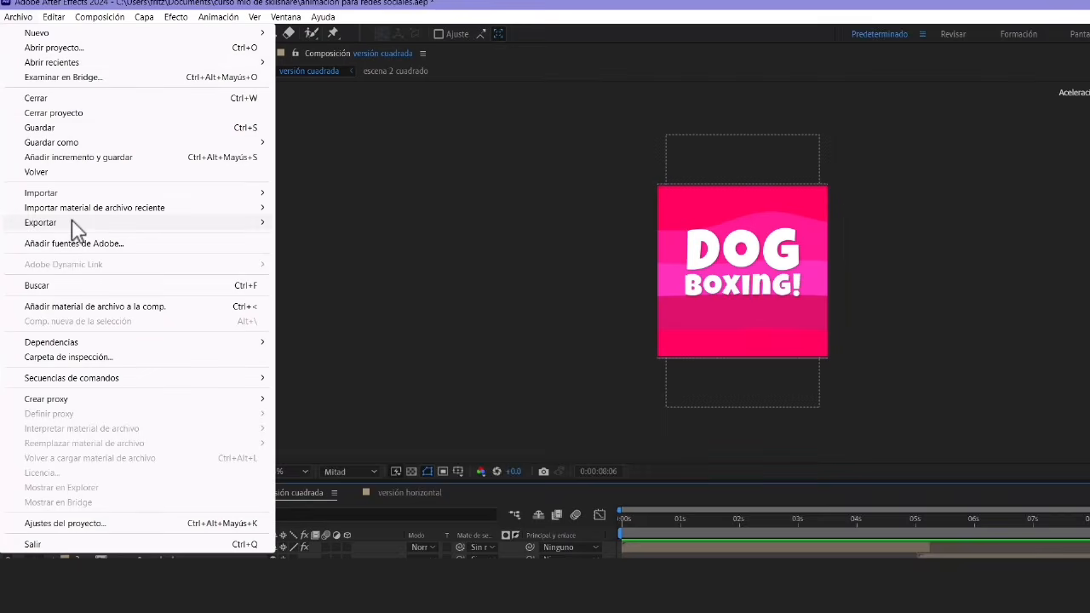
pyautogui.moveTo(75, 228)
pyautogui.click(326, 237)
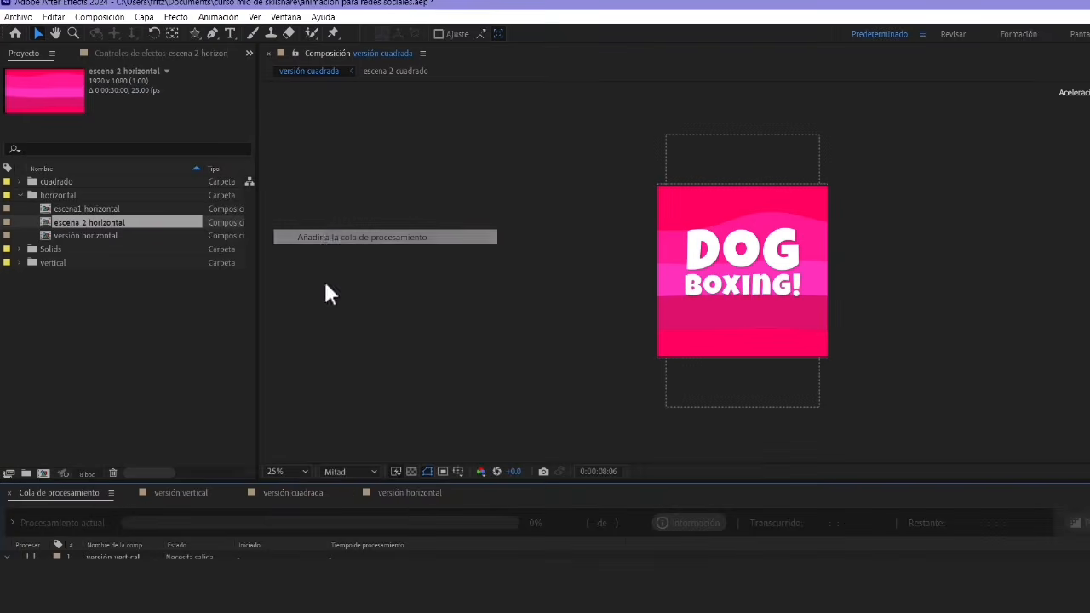
pyautogui.click(394, 492)
pyautogui.click(18, 16)
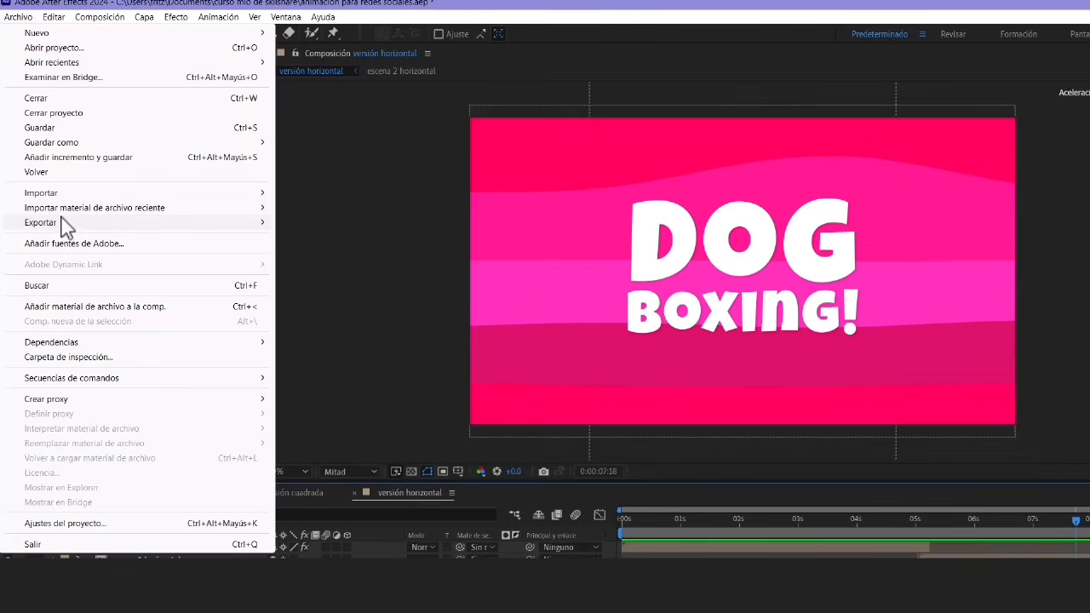
pyautogui.moveTo(68, 227)
pyautogui.click(344, 234)
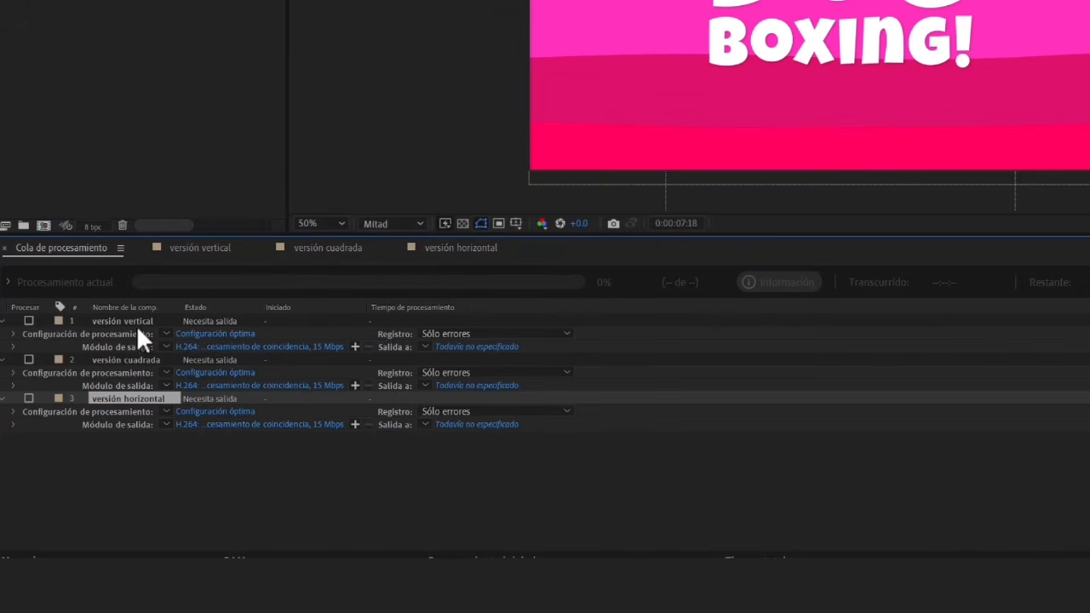
# Open the render settings of versión vertical and examine the quality and available resolution options
pyautogui.click(210, 334)
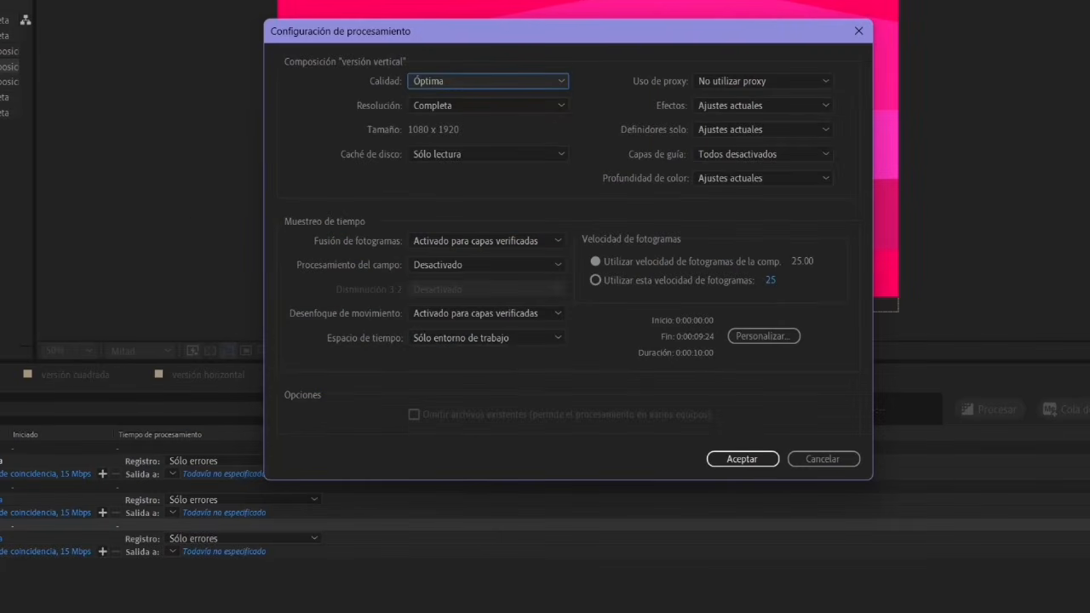
pyautogui.click(423, 108)
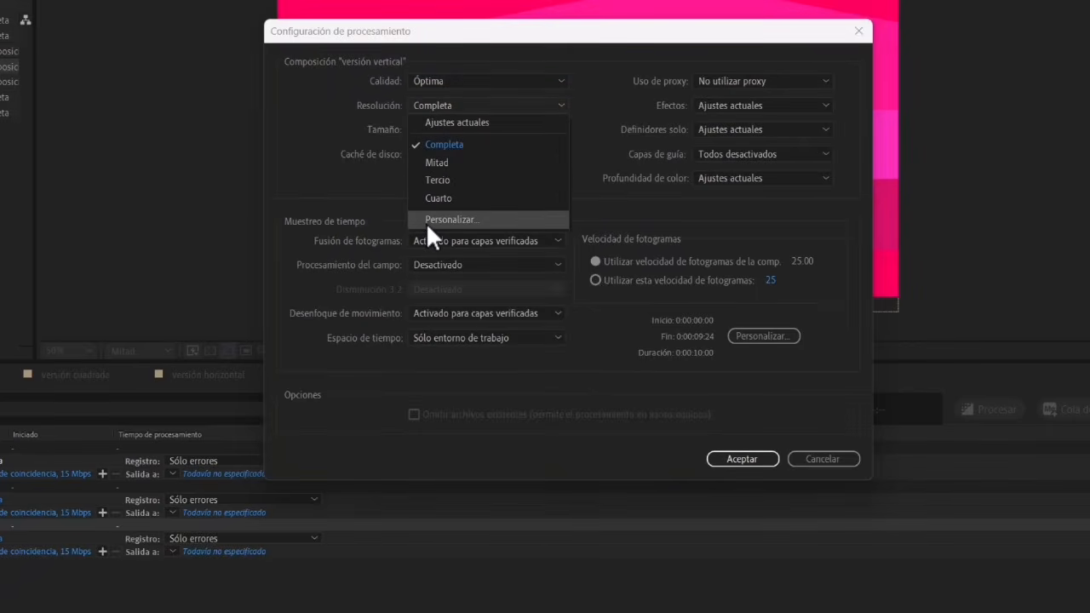
pyautogui.click(373, 185)
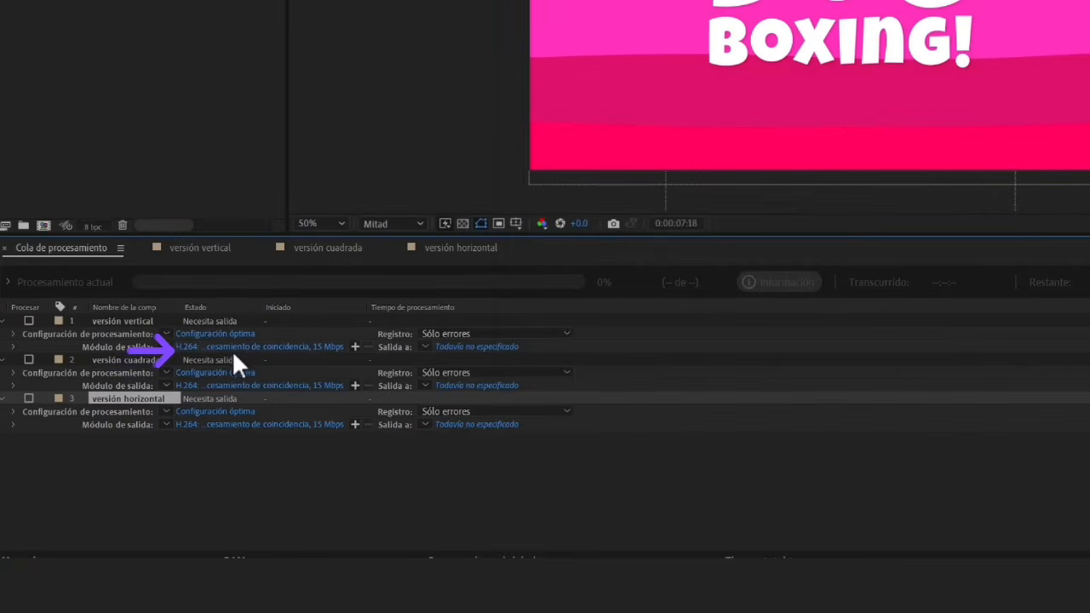
# Review the output formats for versión vertical and confirm its output module with H.264
pyautogui.click(234, 346)
pyautogui.click(485, 94)
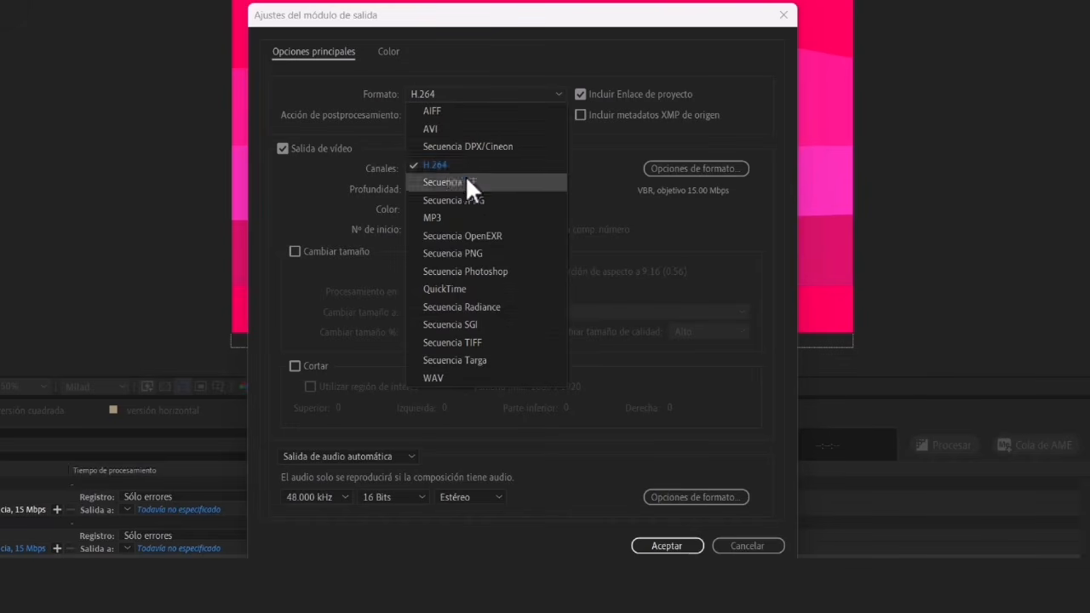
pyautogui.click(666, 546)
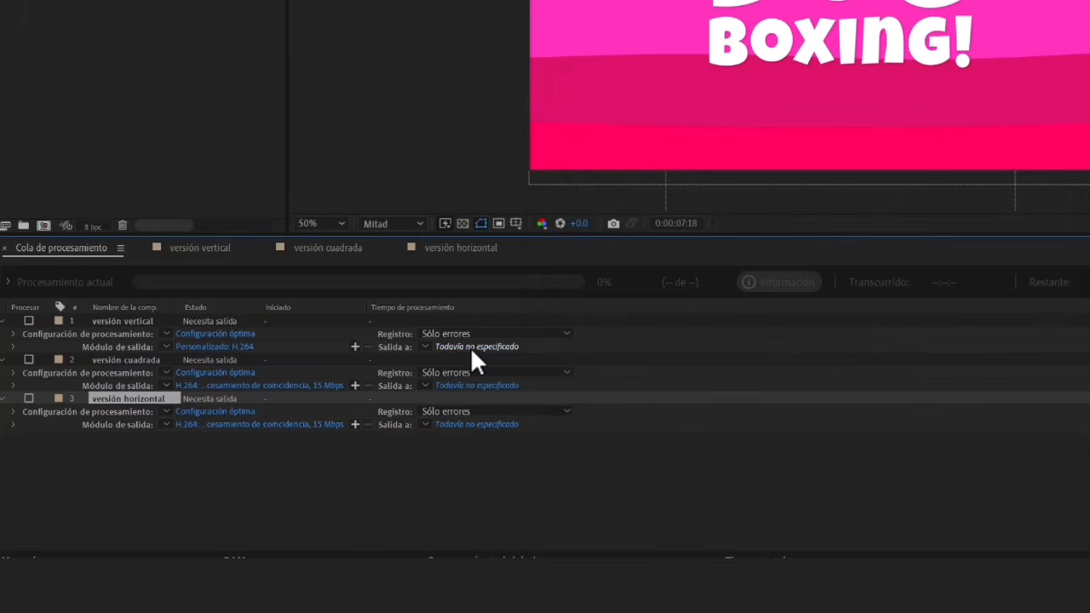
# Save the output destinations of the queued versions as MP4 files in the curso mio de skilshare folder and start rendering
pyautogui.click(477, 385)
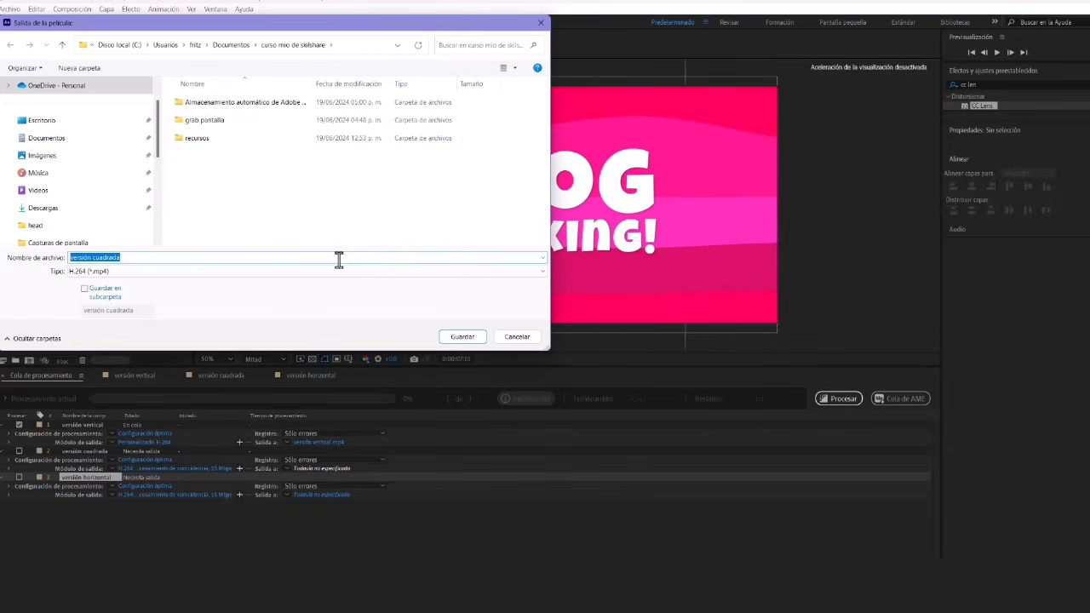
pyautogui.click(451, 337)
pyautogui.click(339, 496)
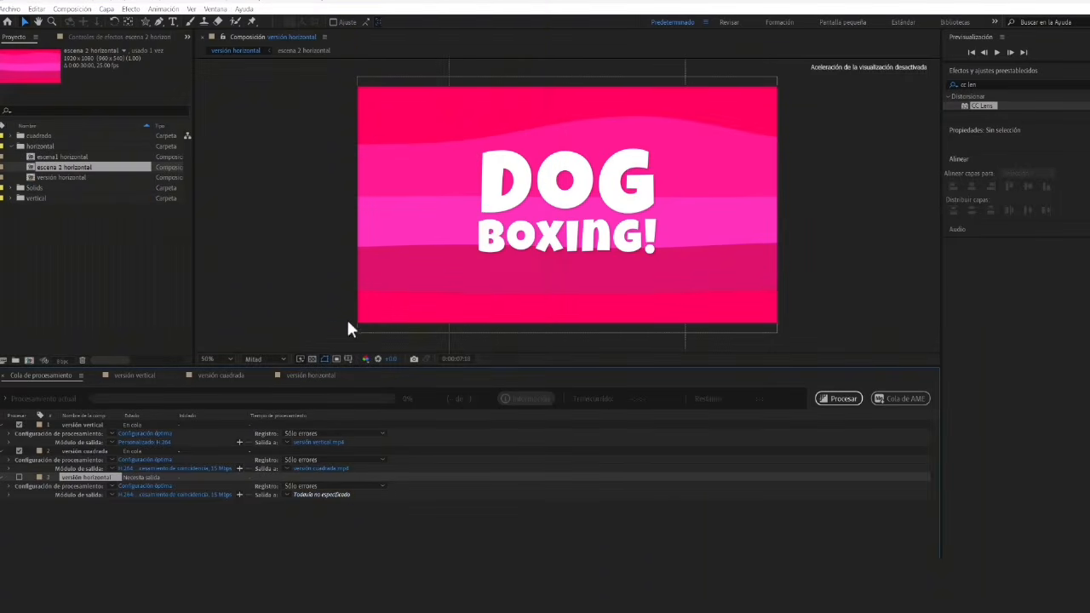
pyautogui.click(462, 338)
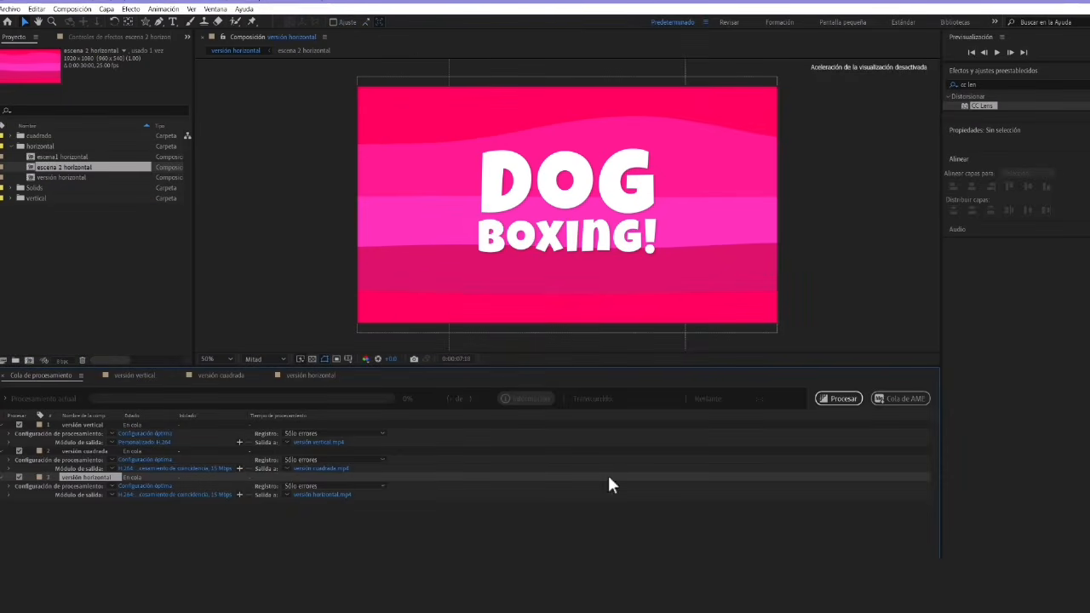
pyautogui.click(842, 401)
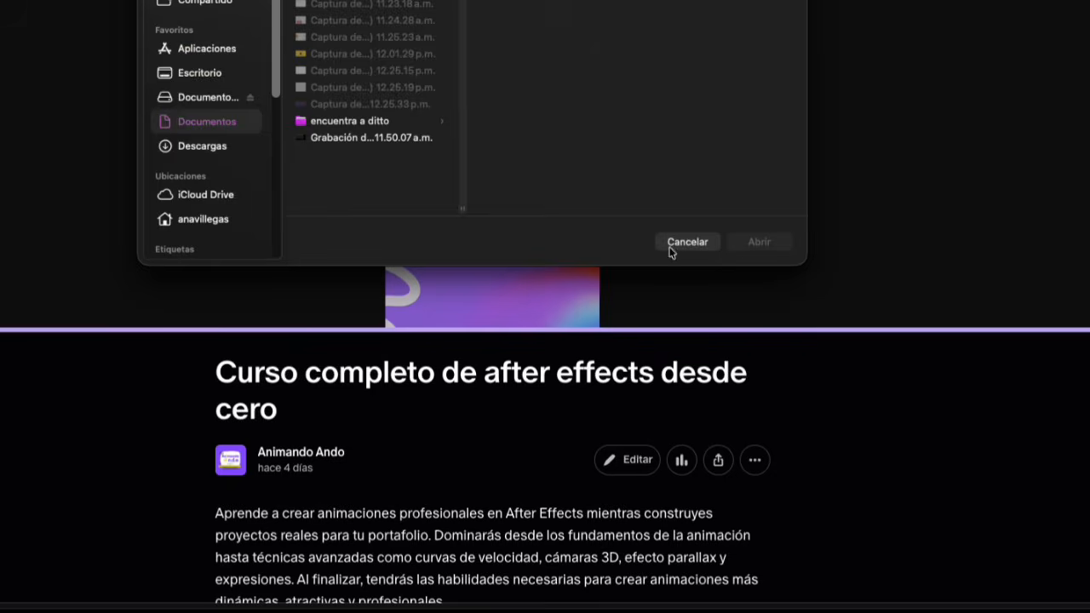
pyautogui.click(673, 246)
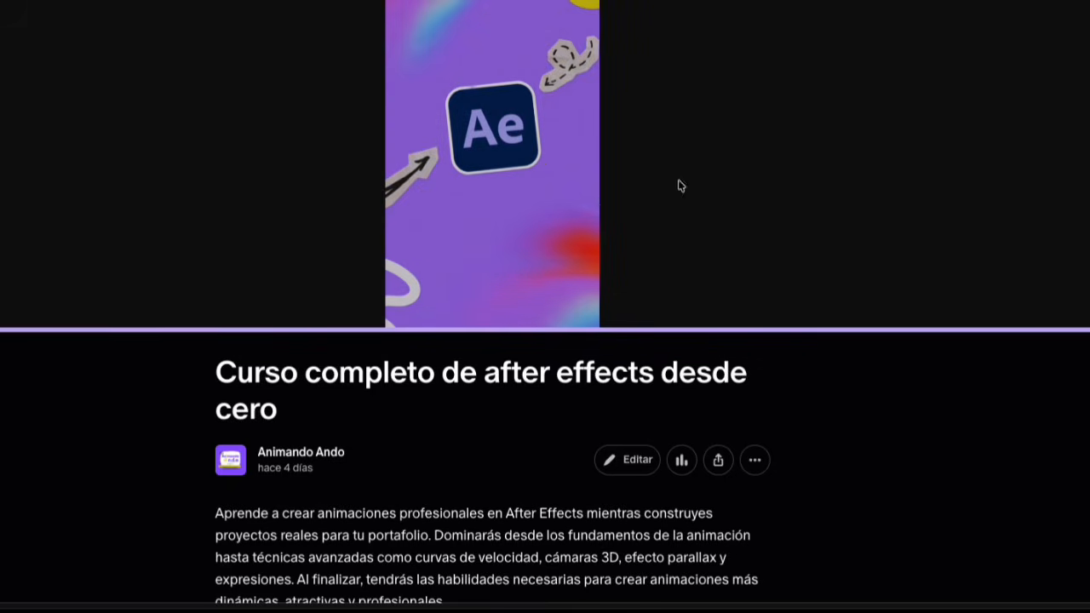
# Examine the After Effects course page from its description through the project previews to the Módulo 3 topics
pyautogui.scroll(-3, 592, 202)
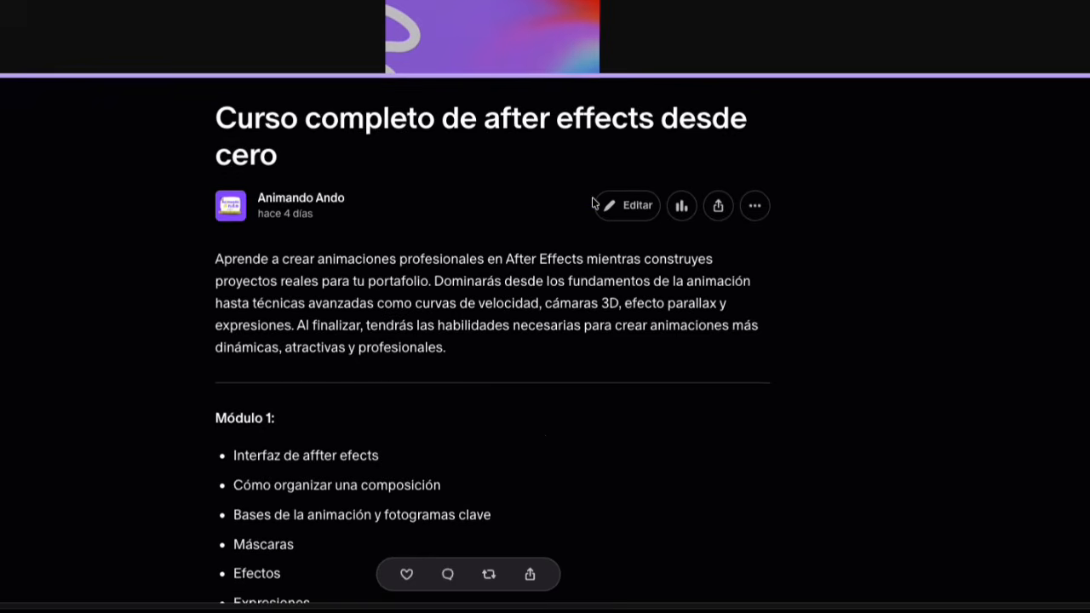
pyautogui.scroll(-10, 592, 202)
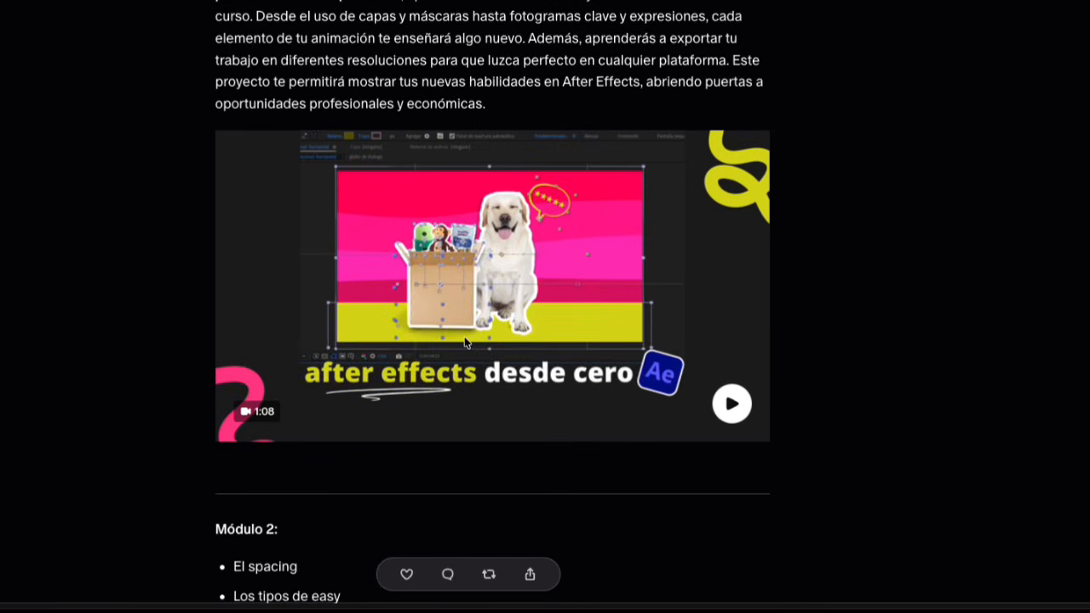
pyautogui.scroll(-10, 464, 343)
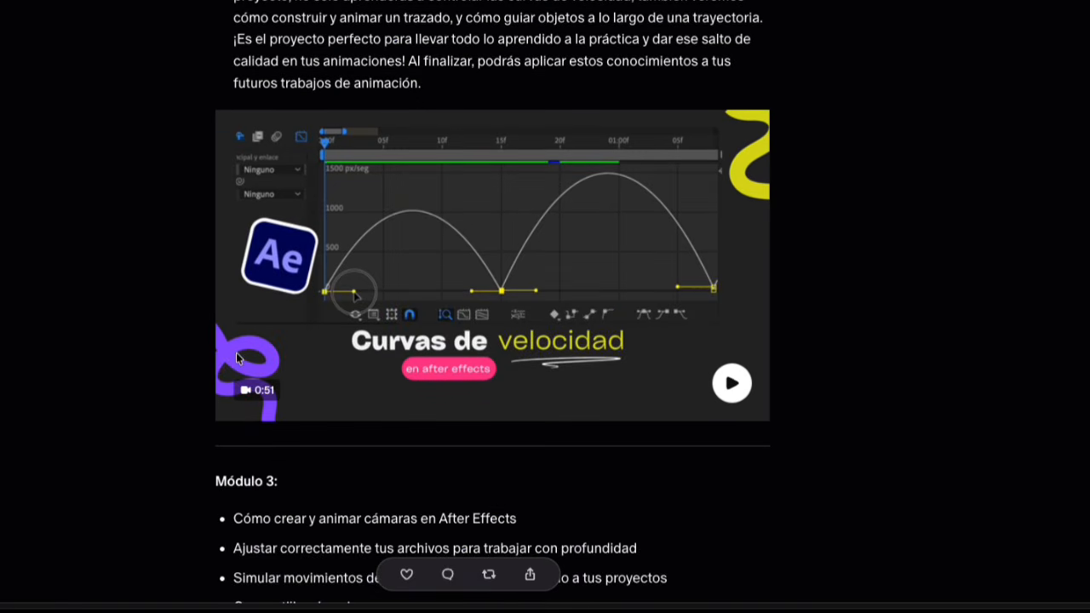
pyautogui.scroll(-3, 258, 409)
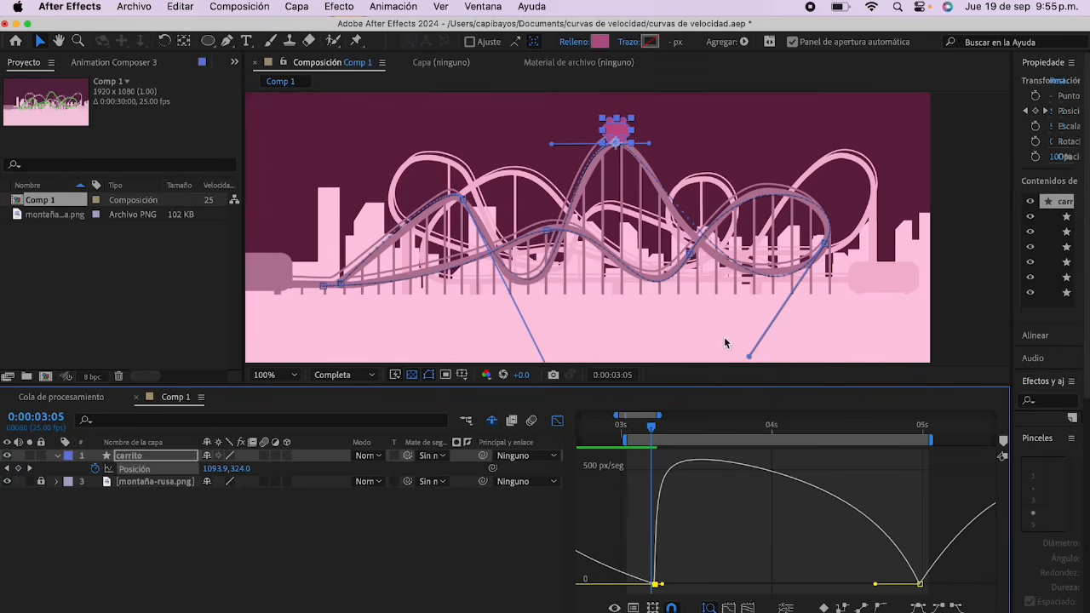
pyautogui.moveTo(653, 423); pyautogui.dragTo(877, 403)
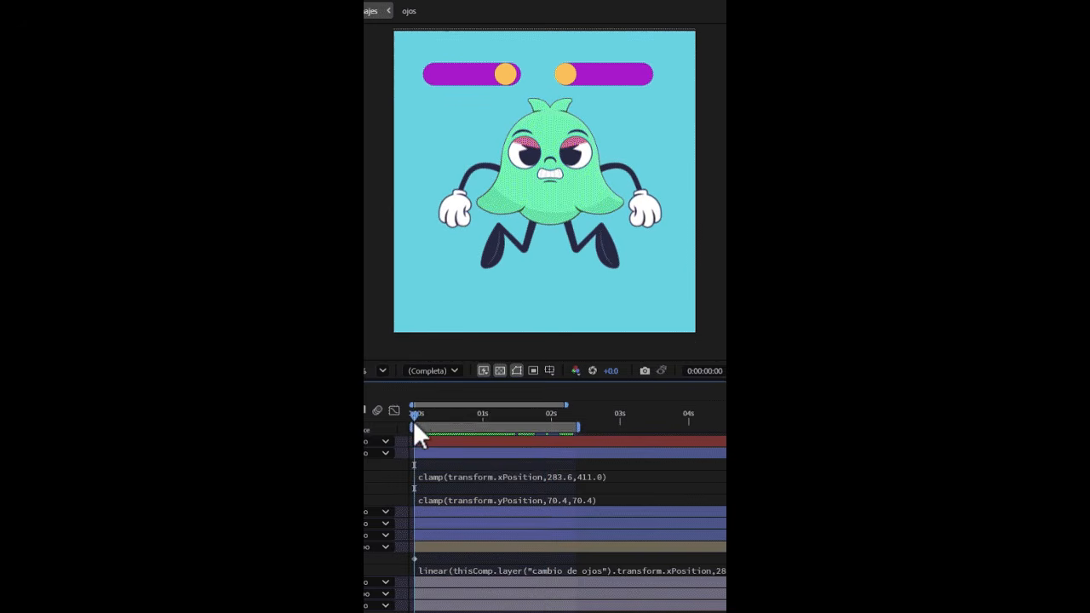
pyautogui.moveTo(505, 73); pyautogui.dragTo(453, 76)
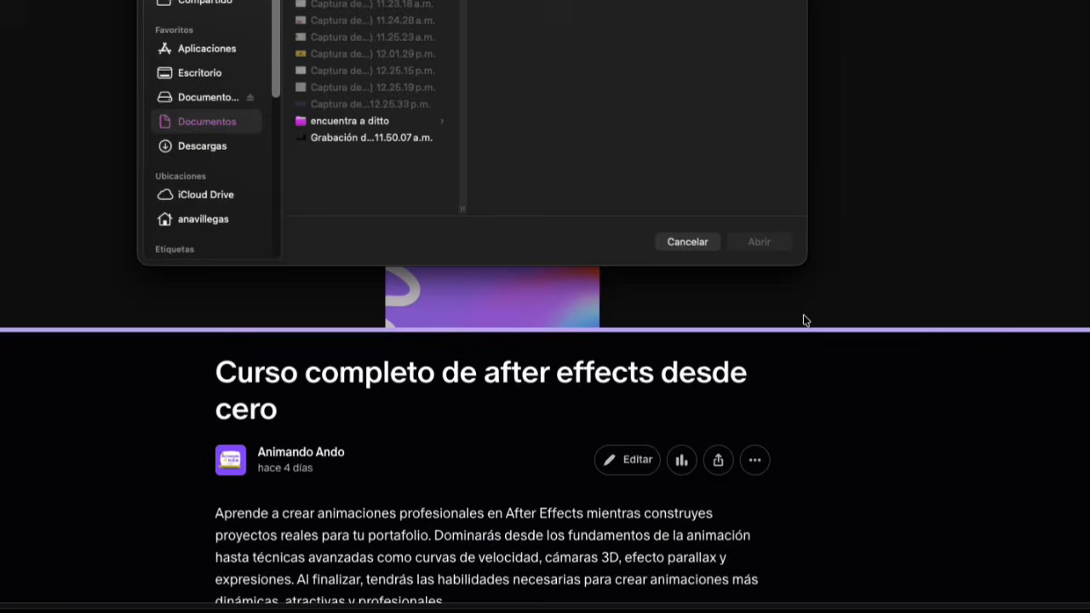
# Dismiss the file selection dialog and review the course page's module contents from Módulo 1 to Módulo 3
pyautogui.click(681, 242)
pyautogui.scroll(-3, 594, 198)
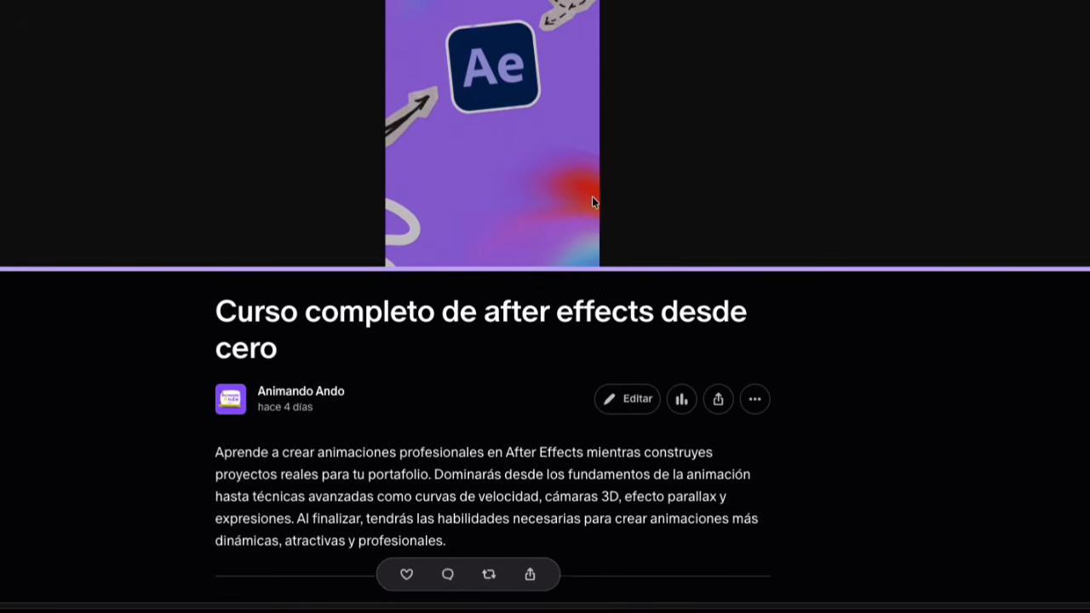
pyautogui.scroll(-15, 592, 202)
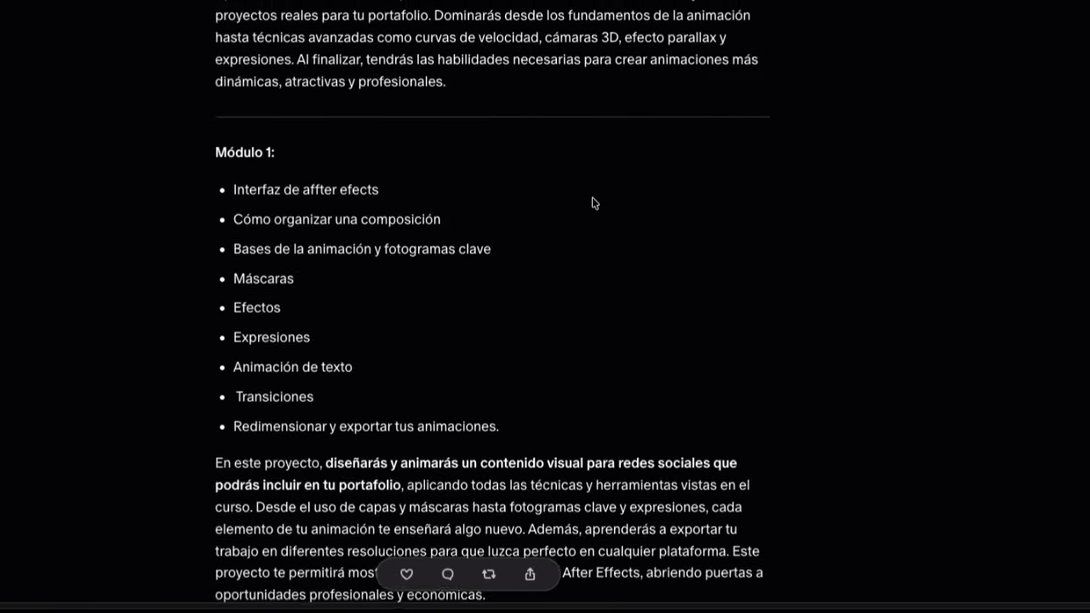
pyautogui.scroll(-7, 464, 341)
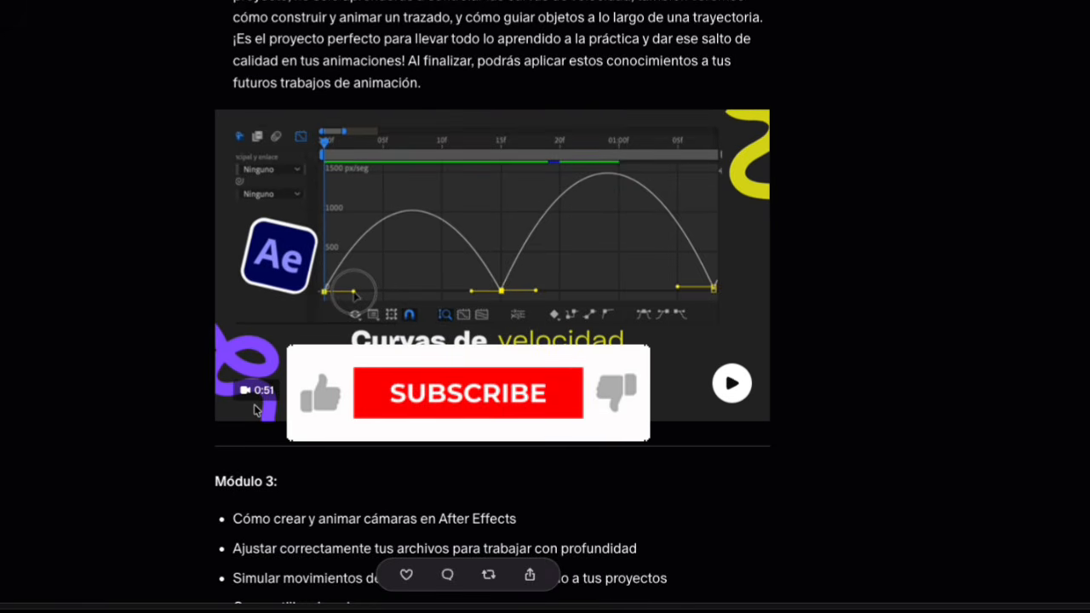
pyautogui.scroll(-7, 678, 368)
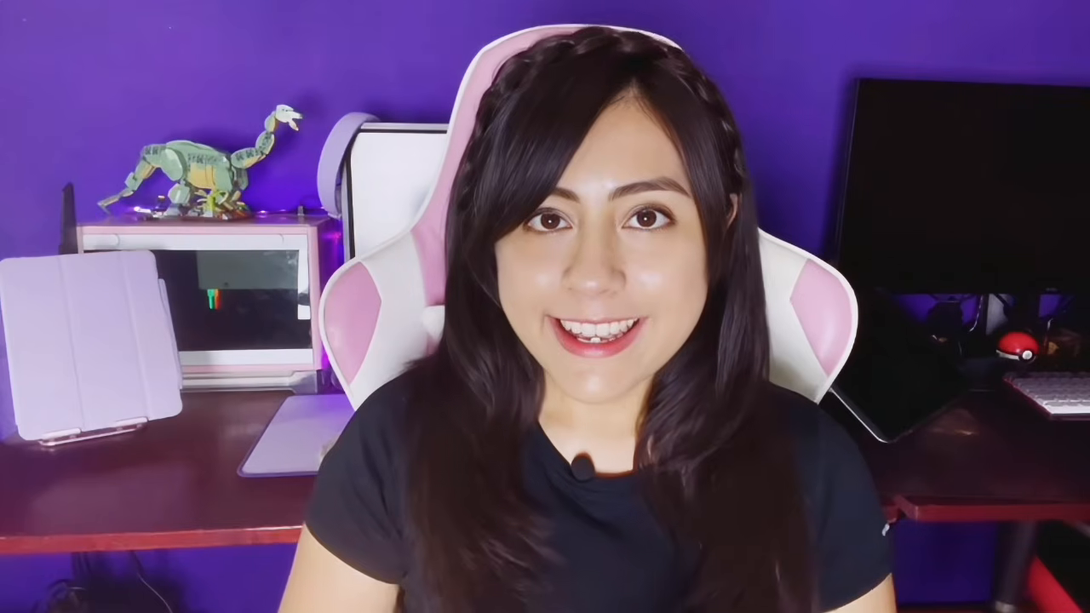